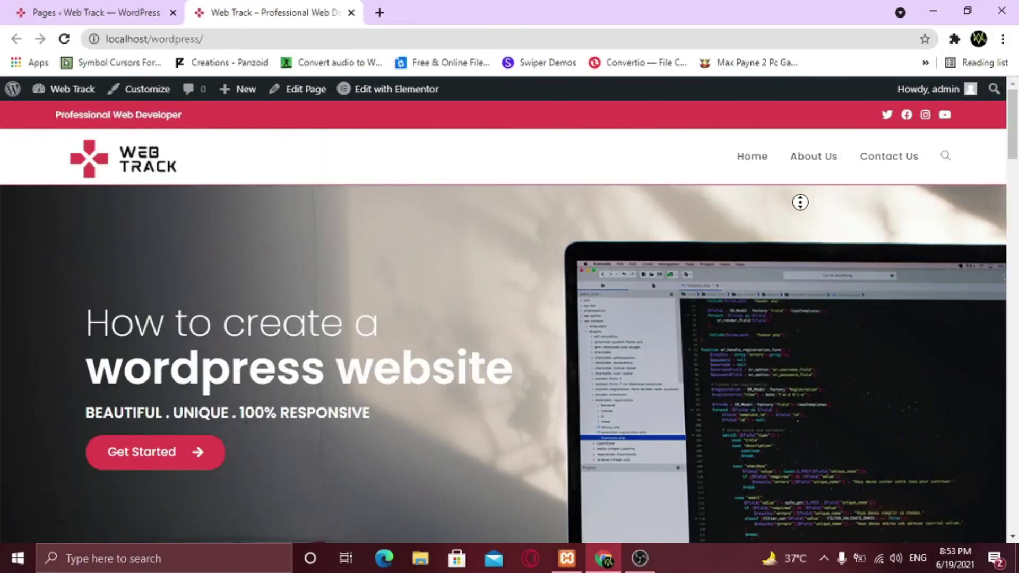
Scroll through the Web Track site pages down to the About Us page footer
{"action": "scroll", "coordinate": [803, 207], "scroll_direction": "down", "scroll_amount": 3}
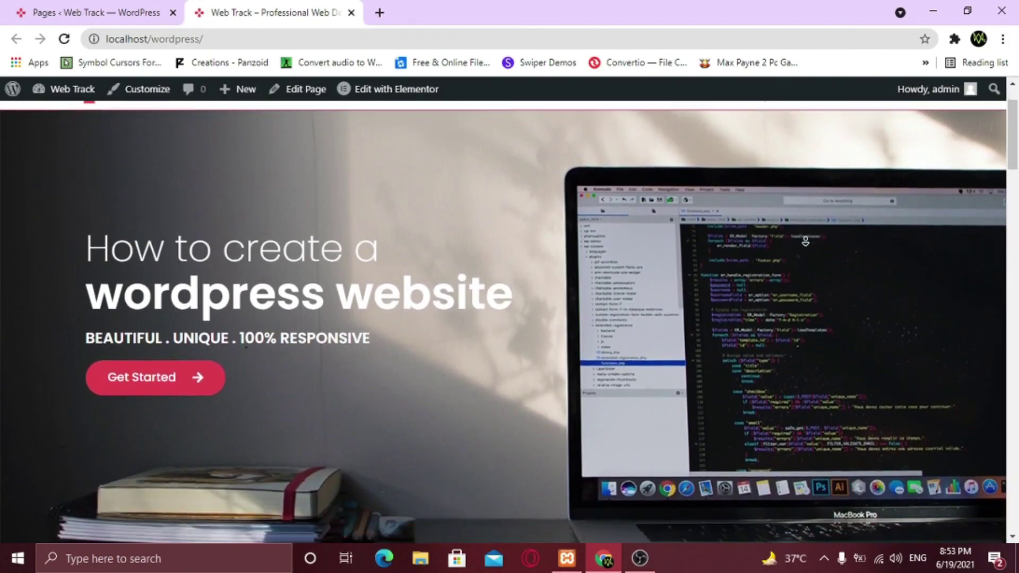
{"action": "scroll", "coordinate": [805, 244], "scroll_direction": "down", "scroll_amount": 8}
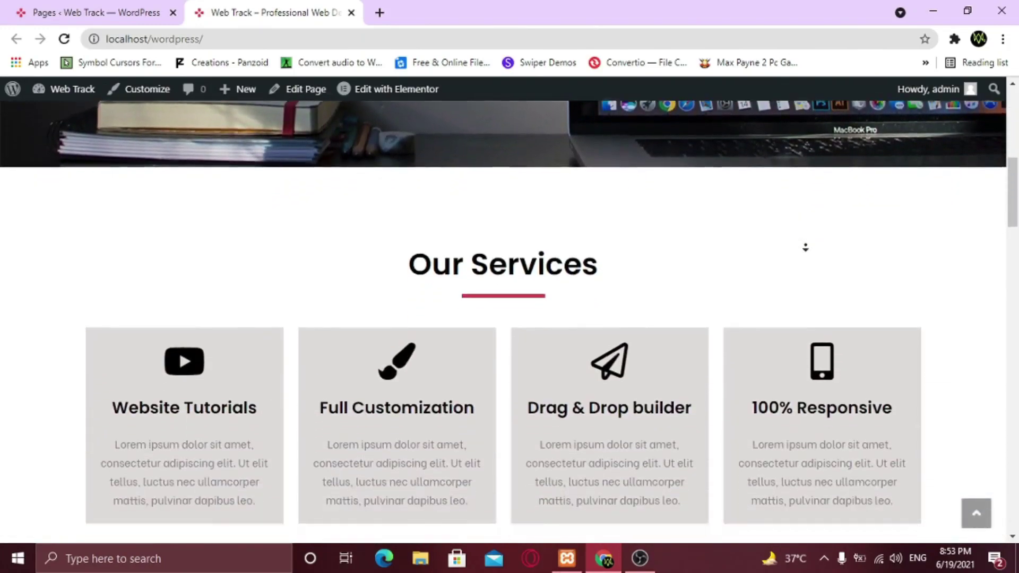
{"action": "scroll", "coordinate": [805, 247], "scroll_direction": "down", "scroll_amount": 8}
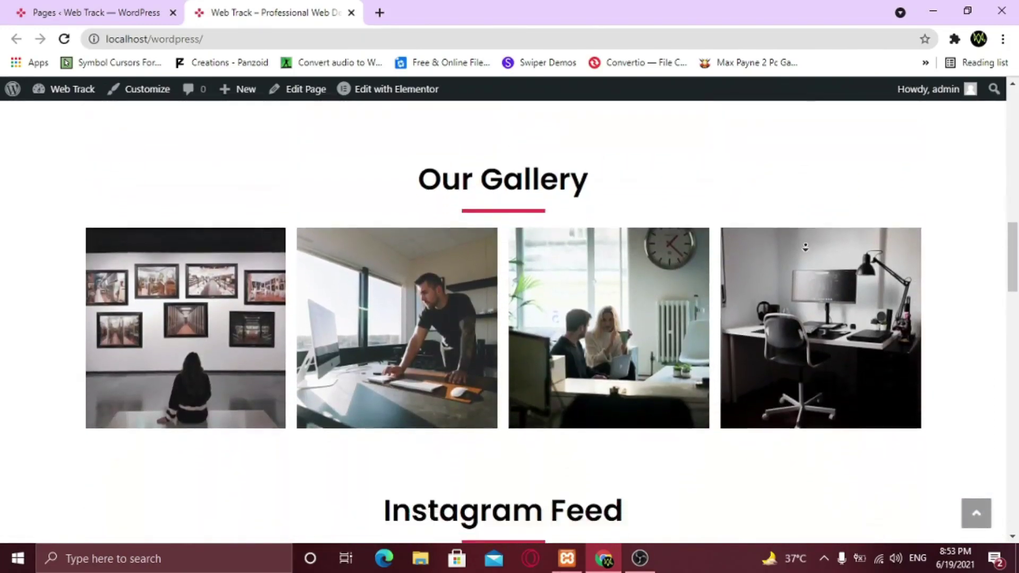
{"action": "scroll", "coordinate": [806, 247], "scroll_direction": "down", "scroll_amount": 8}
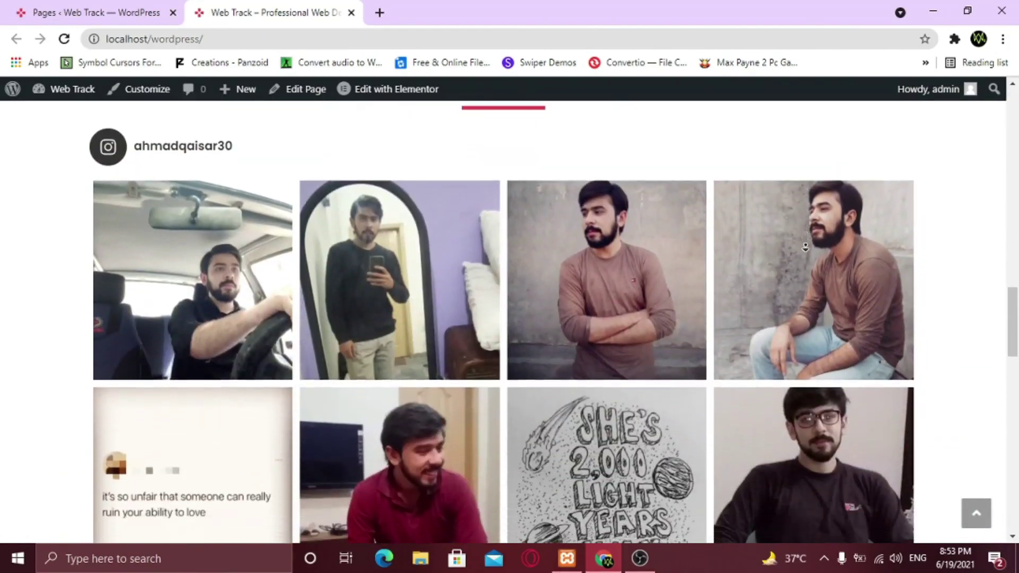
{"action": "scroll", "coordinate": [805, 247], "scroll_direction": "down", "scroll_amount": 8}
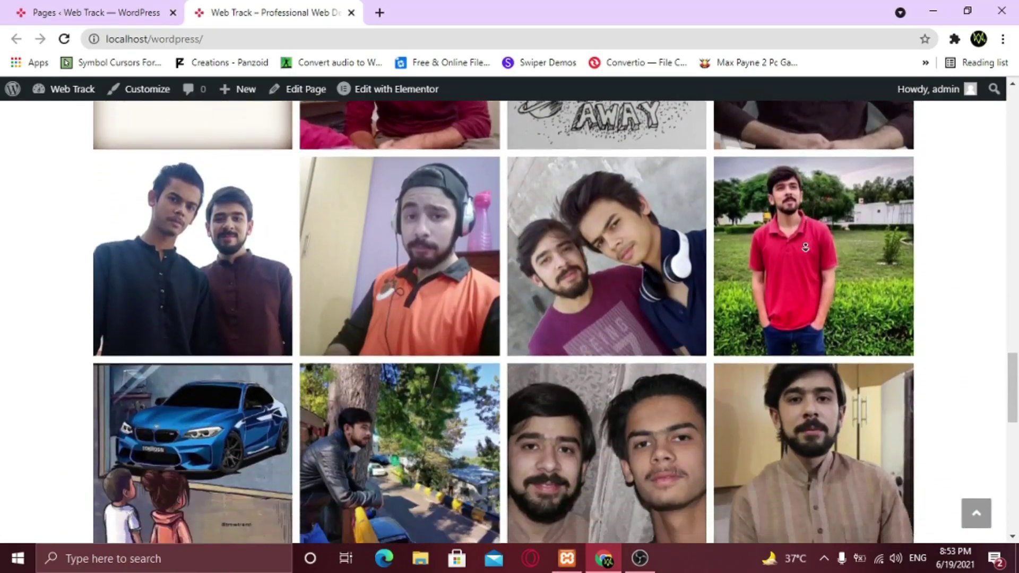
{"action": "scroll", "coordinate": [805, 248], "scroll_direction": "down", "scroll_amount": 8}
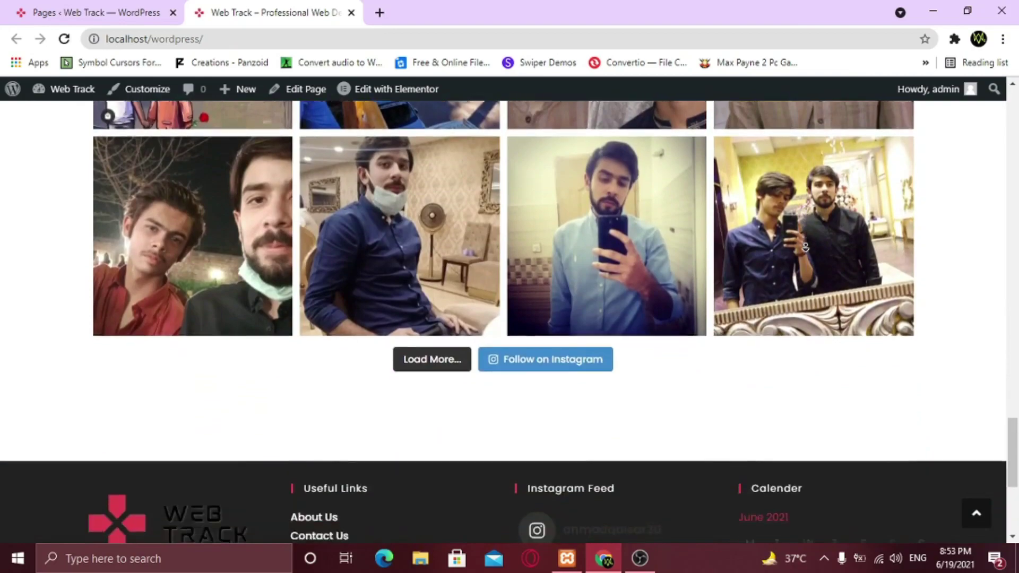
{"action": "scroll", "coordinate": [805, 247], "scroll_direction": "down", "scroll_amount": 4}
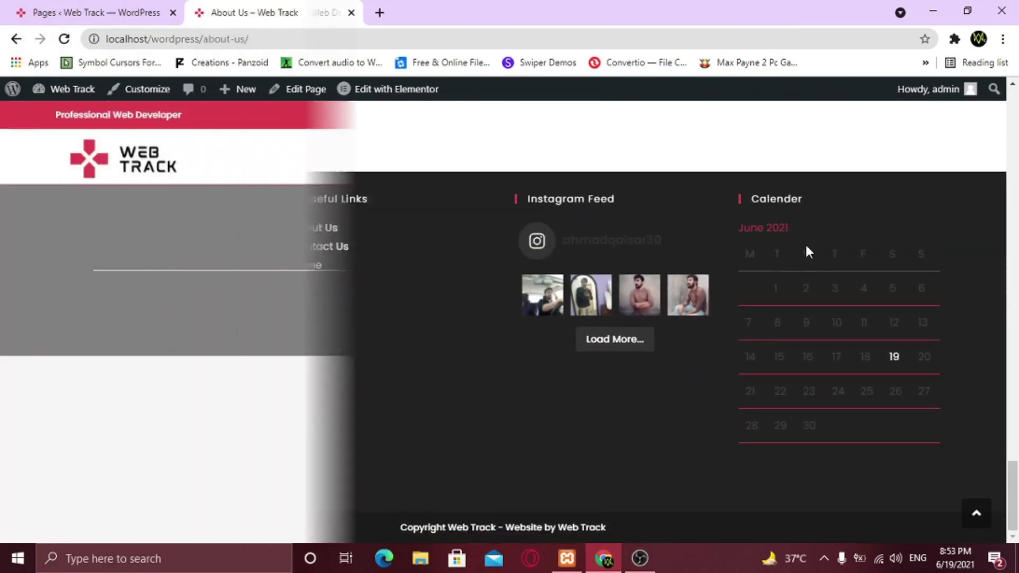
{"action": "scroll", "coordinate": [802, 345], "scroll_direction": "down", "scroll_amount": 15}
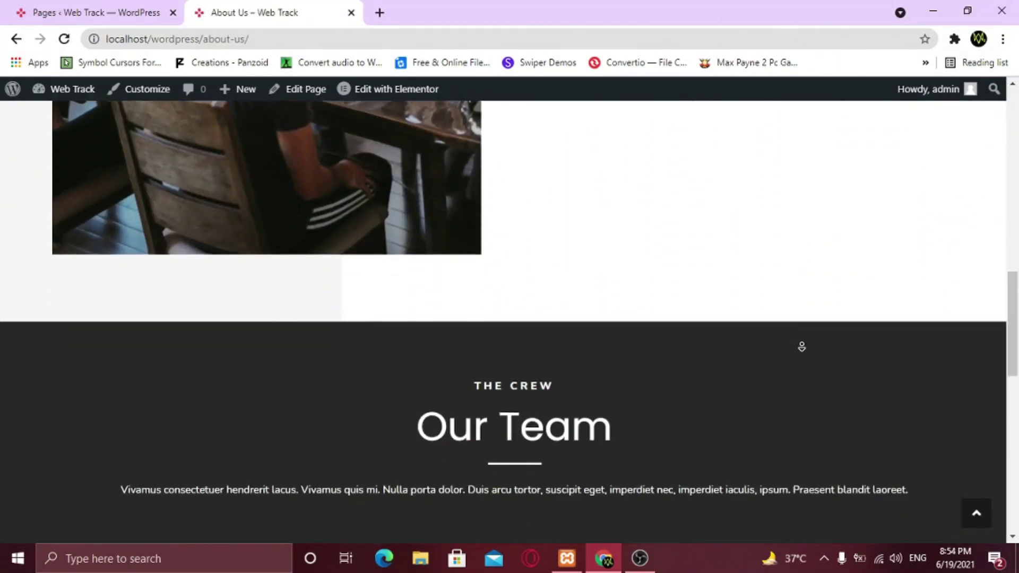
{"action": "scroll", "coordinate": [803, 347], "scroll_direction": "down", "scroll_amount": 8}
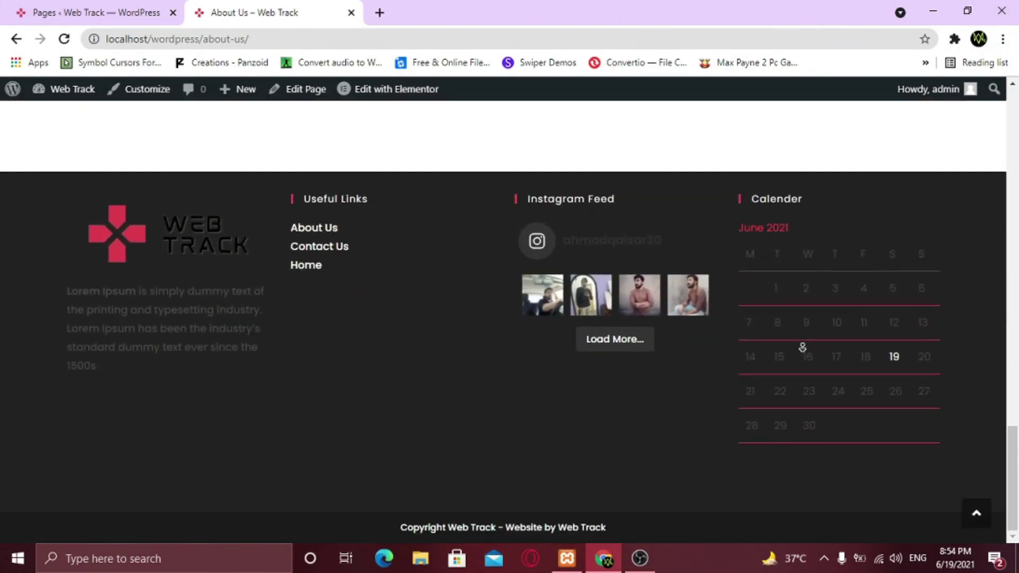
{"action": "scroll", "coordinate": [908, 303], "scroll_direction": "down", "scroll_amount": 12}
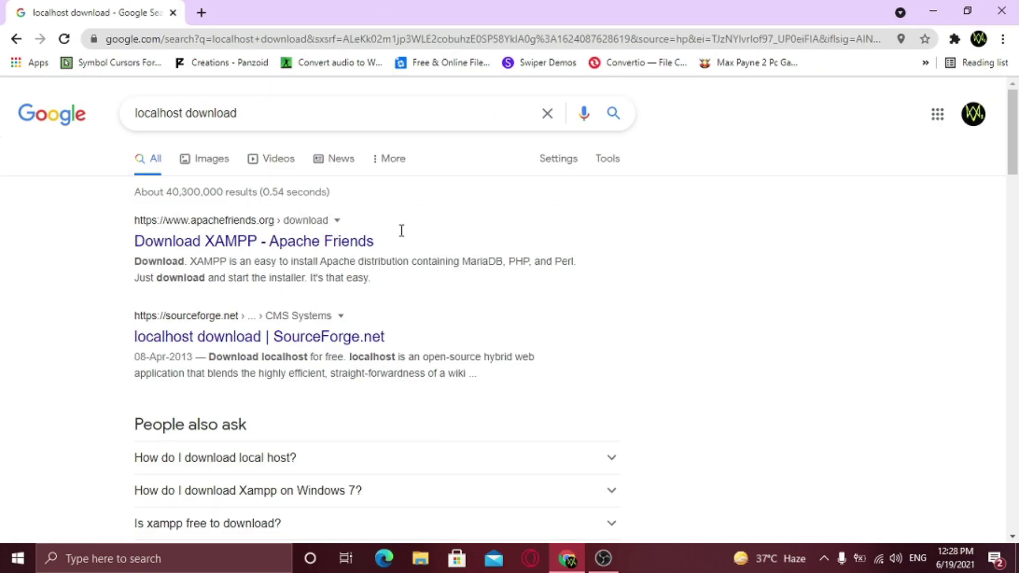
Download the 64-bit XAMPP 8.0.7 Windows installer from the Apache Friends download page
{"action": "left_click", "coordinate": [259, 243]}
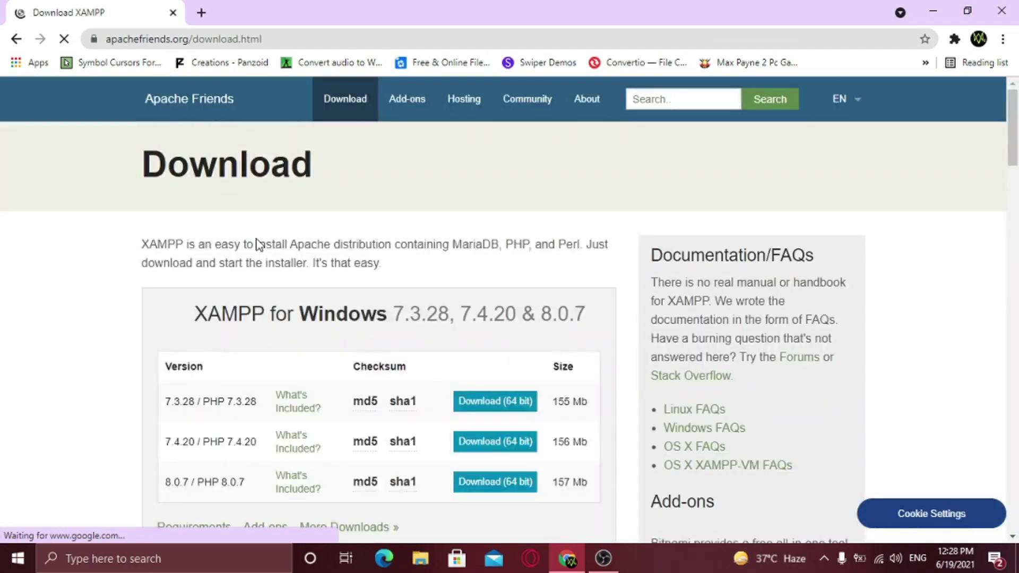
{"action": "scroll", "coordinate": [257, 244], "scroll_direction": "down", "scroll_amount": 1}
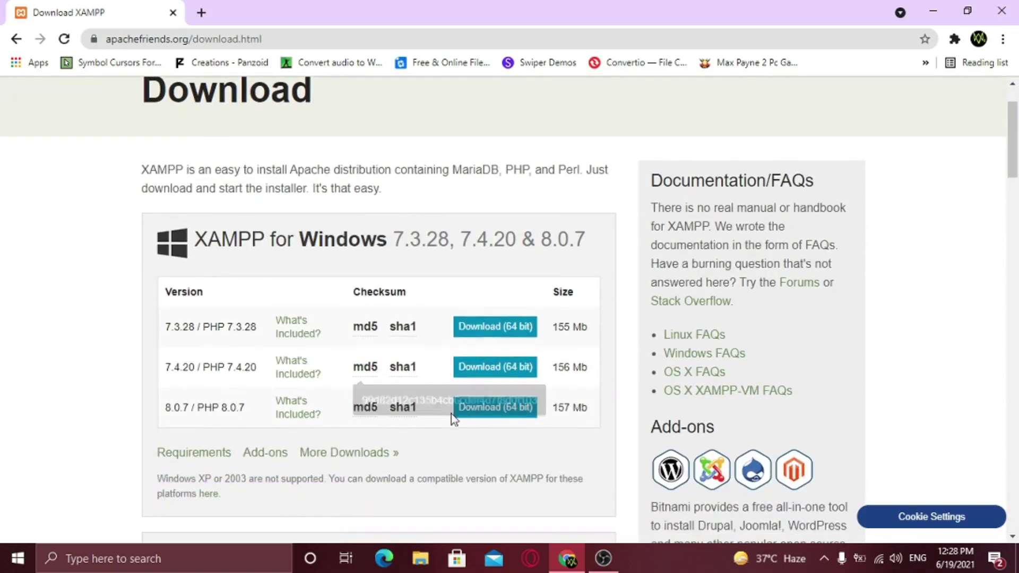
{"action": "left_click", "coordinate": [482, 419]}
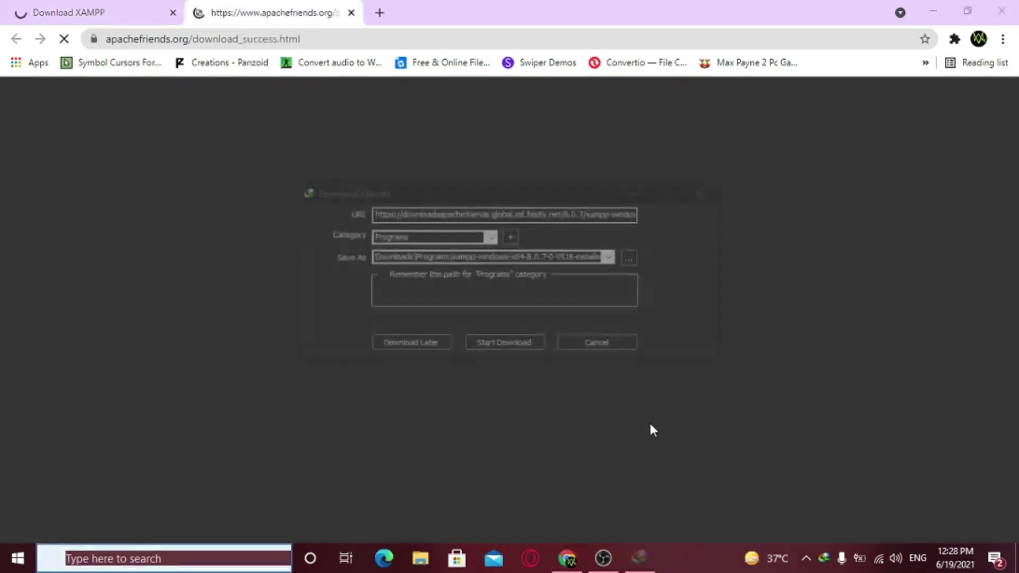
{"action": "left_click", "coordinate": [507, 346]}
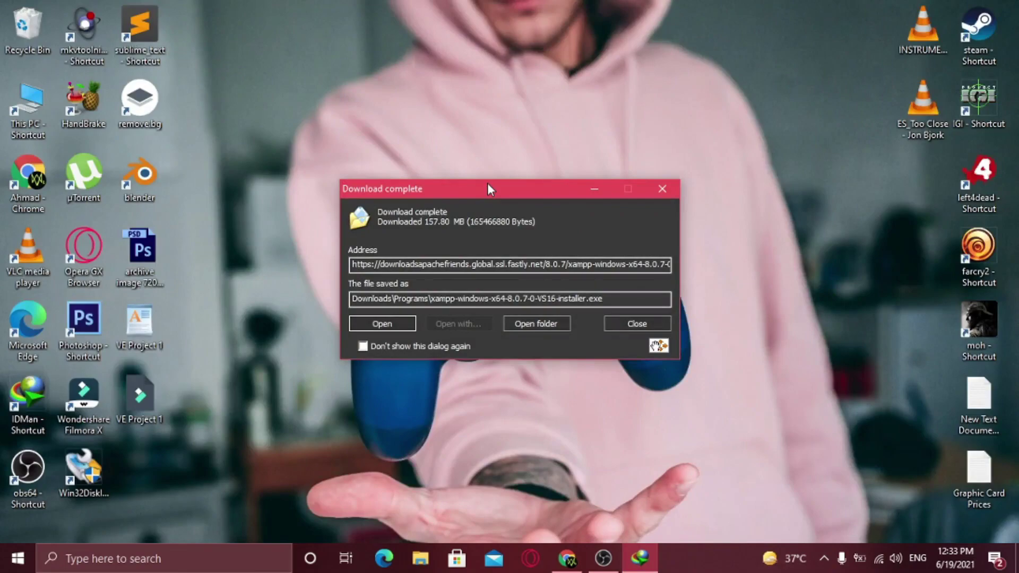
Run the XAMPP installer through every page and close the finished setup wizard
{"action": "key", "text": "Return"}
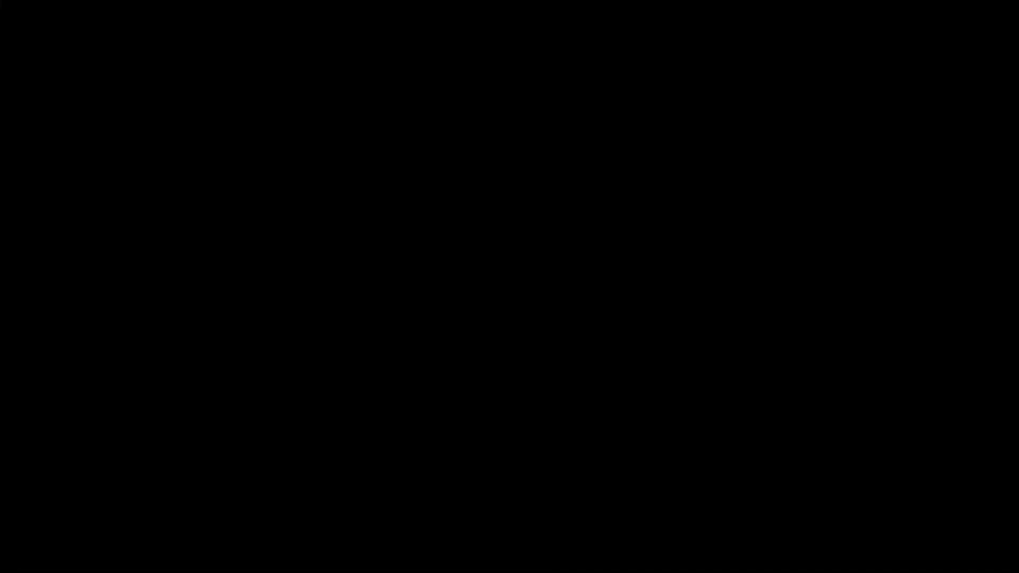
{"action": "left_click", "coordinate": [594, 409]}
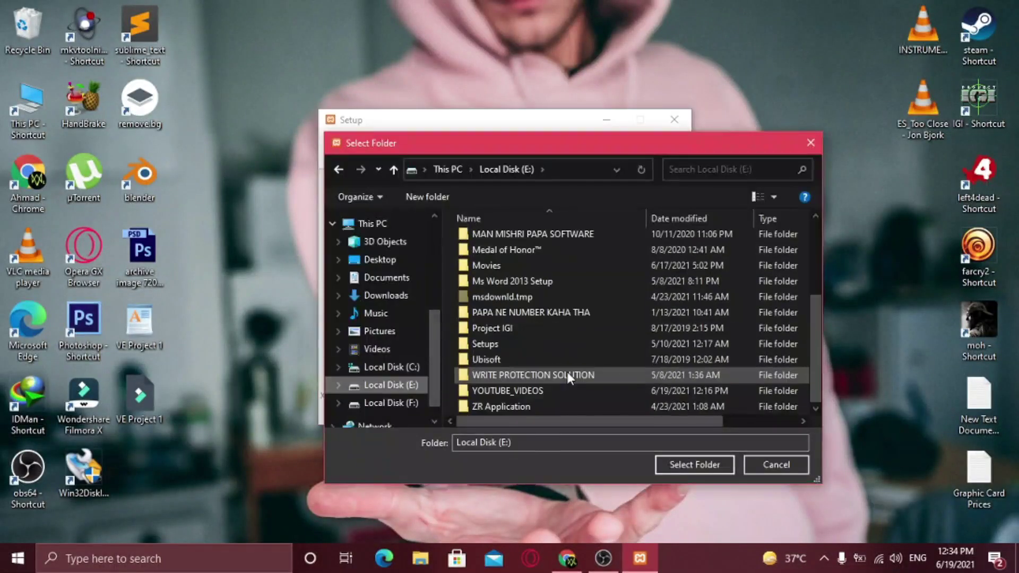
{"action": "left_click", "coordinate": [526, 418]}
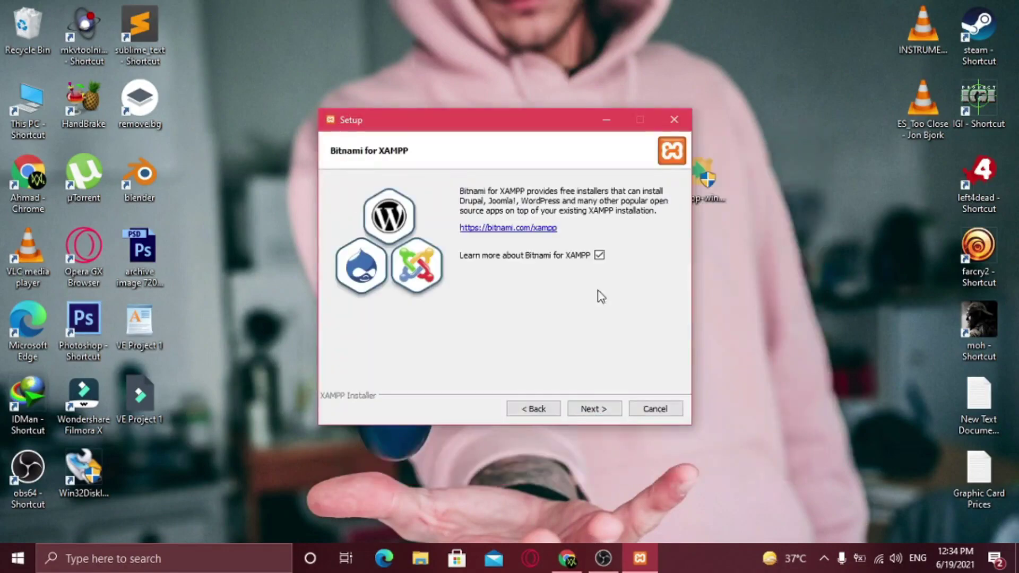
{"action": "key", "text": "Return"}
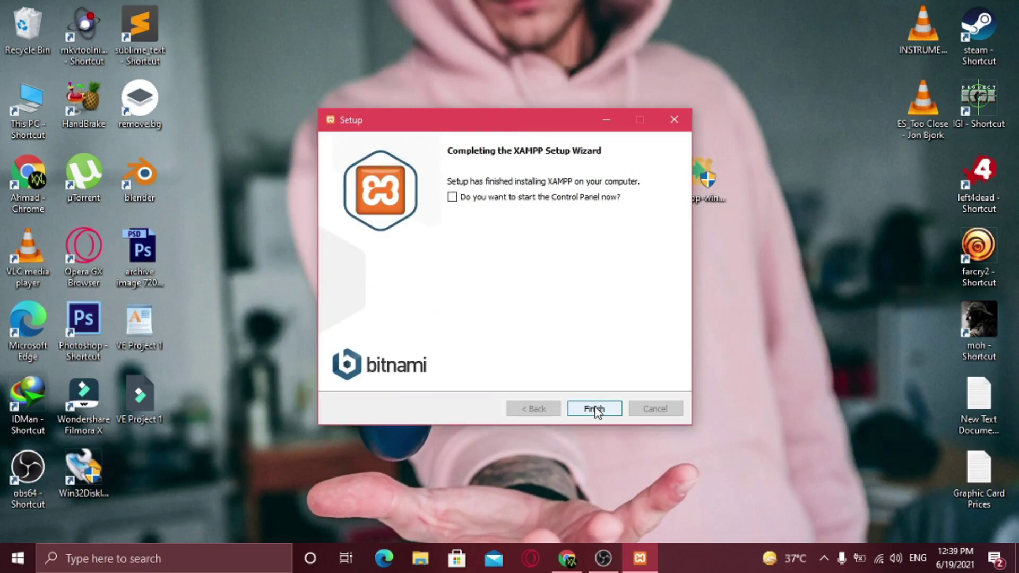
{"action": "left_click", "coordinate": [594, 409]}
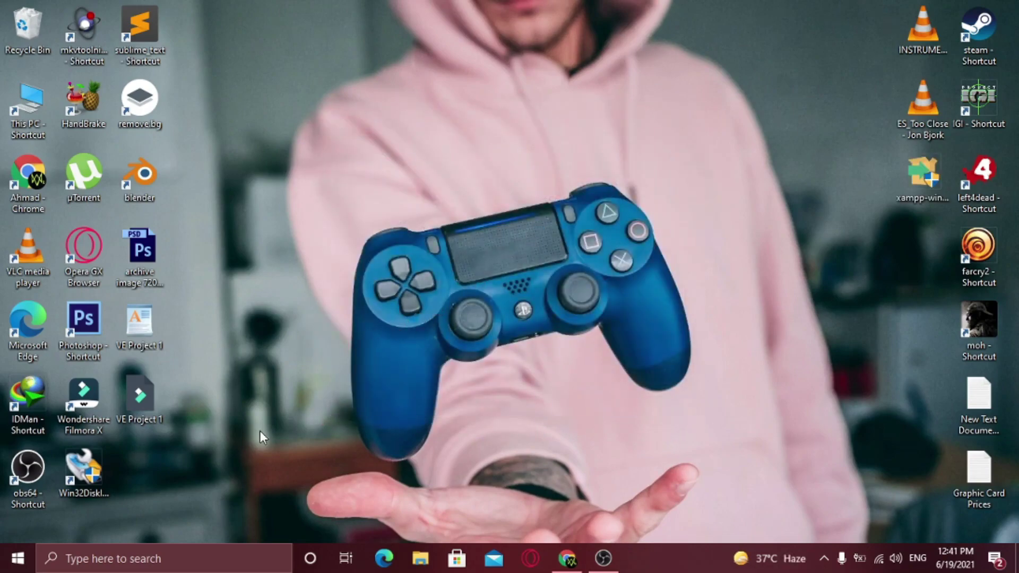
Search for xampp and copy the XAMPP Control Panel shortcut from its file location
{"action": "left_click", "coordinate": [165, 560]}
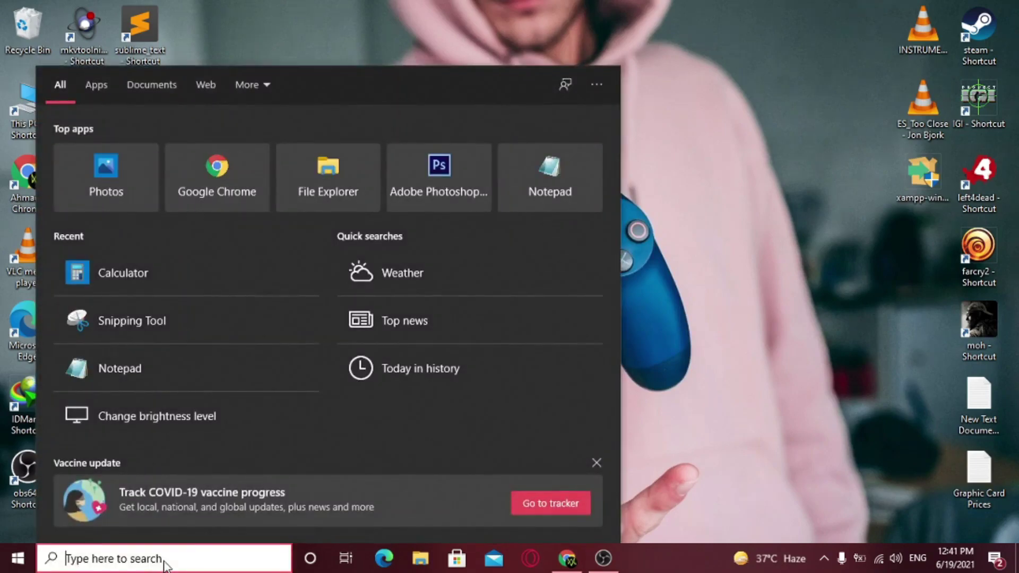
{"action": "type", "text": "xampp"}
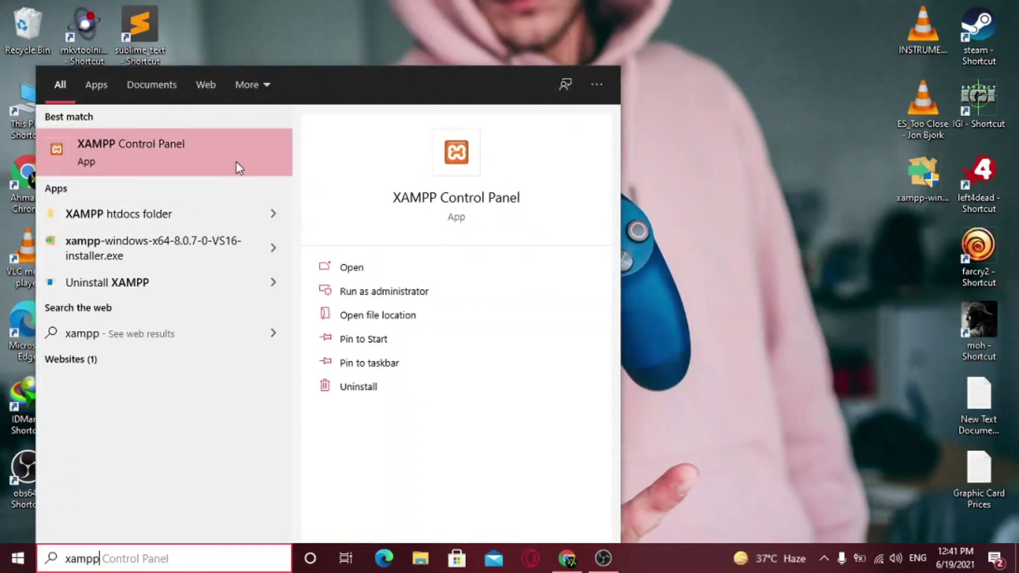
{"action": "left_click", "coordinate": [393, 322]}
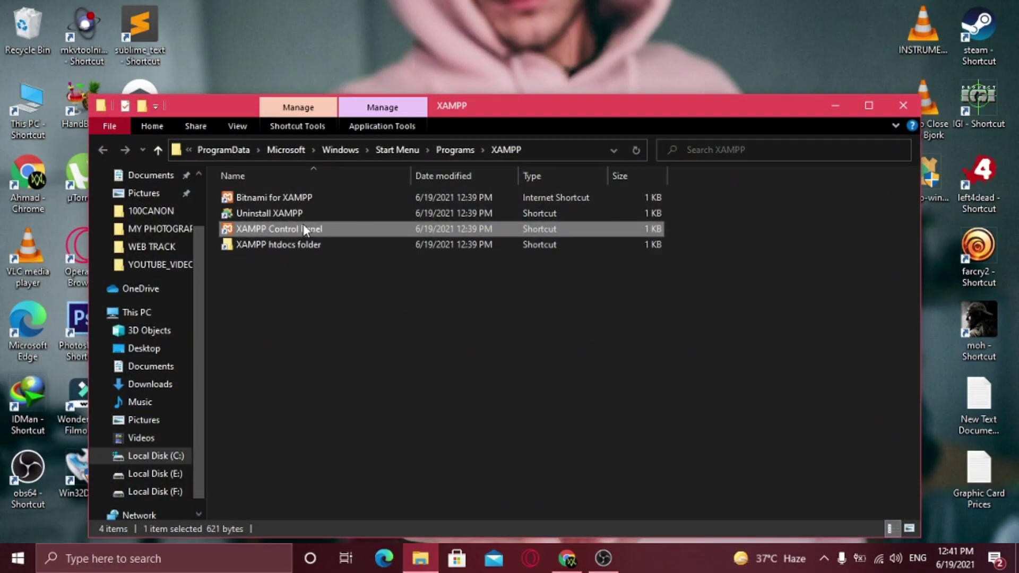
{"action": "left_click_drag", "start_coordinate": [435, 113], "coordinate": [539, 112]}
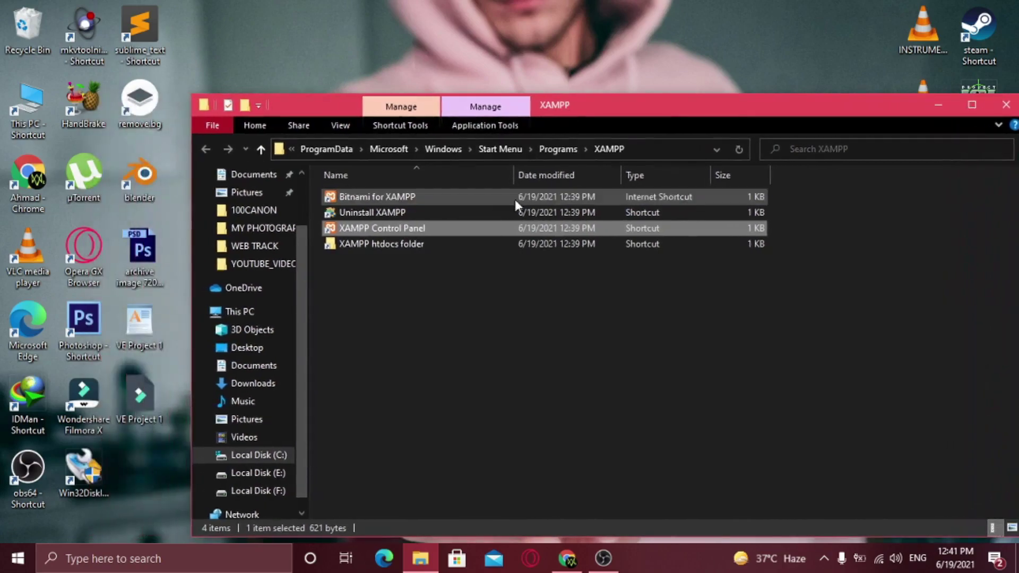
{"action": "right_click", "coordinate": [426, 225]}
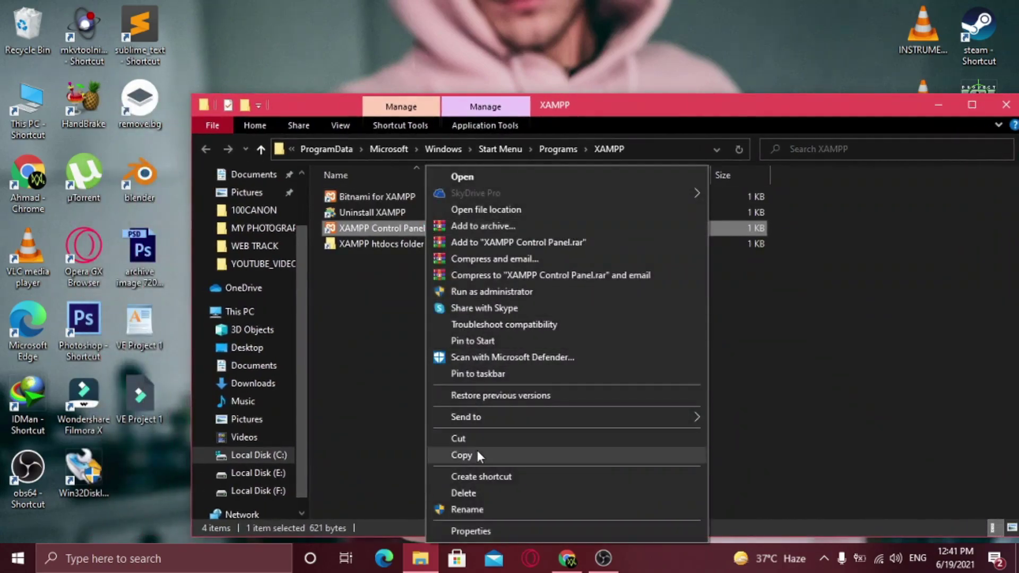
{"action": "left_click", "coordinate": [477, 451]}
{"action": "left_click_drag", "start_coordinate": [779, 116], "coordinate": [706, 108]}
{"action": "left_click", "coordinate": [934, 97]}
Paste the shortcut on the desktop below VE Project 1 and launch the Control Panel from it
{"action": "right_click", "coordinate": [285, 380]}
{"action": "left_click", "coordinate": [345, 236]}
{"action": "left_click_drag", "start_coordinate": [307, 326], "coordinate": [141, 475]}
{"action": "double_click", "coordinate": [140, 470]}
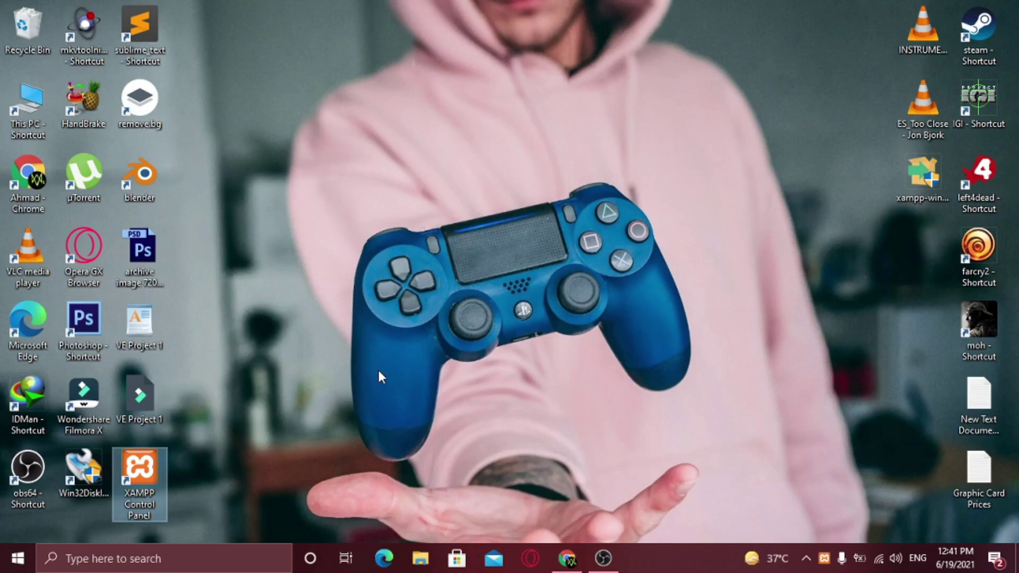
{"action": "left_click_drag", "start_coordinate": [275, 15], "coordinate": [537, 114]}
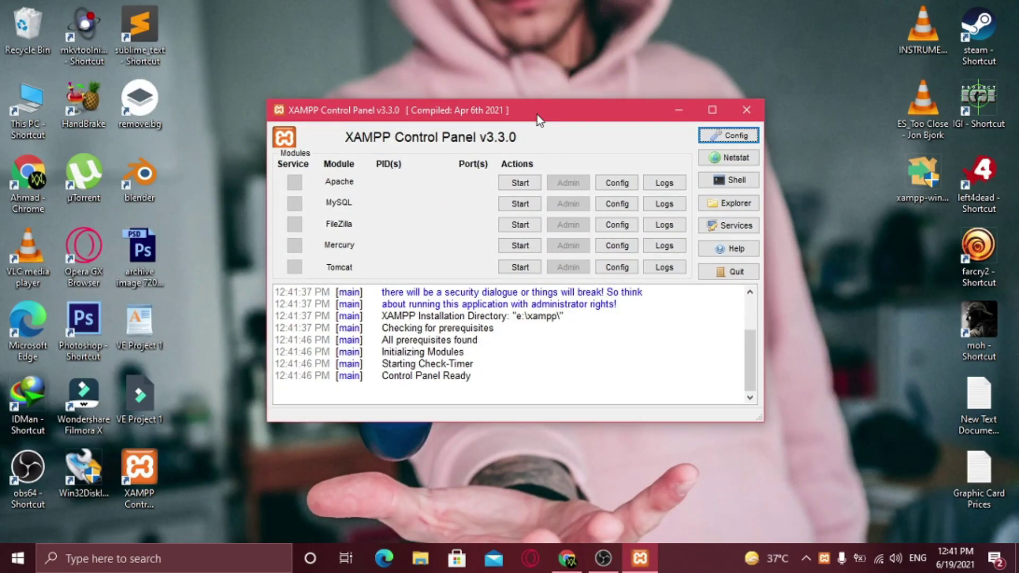
Start Apache and MySQL, dismissing the Windows firewall alert for mysqld
{"action": "left_click", "coordinate": [521, 183]}
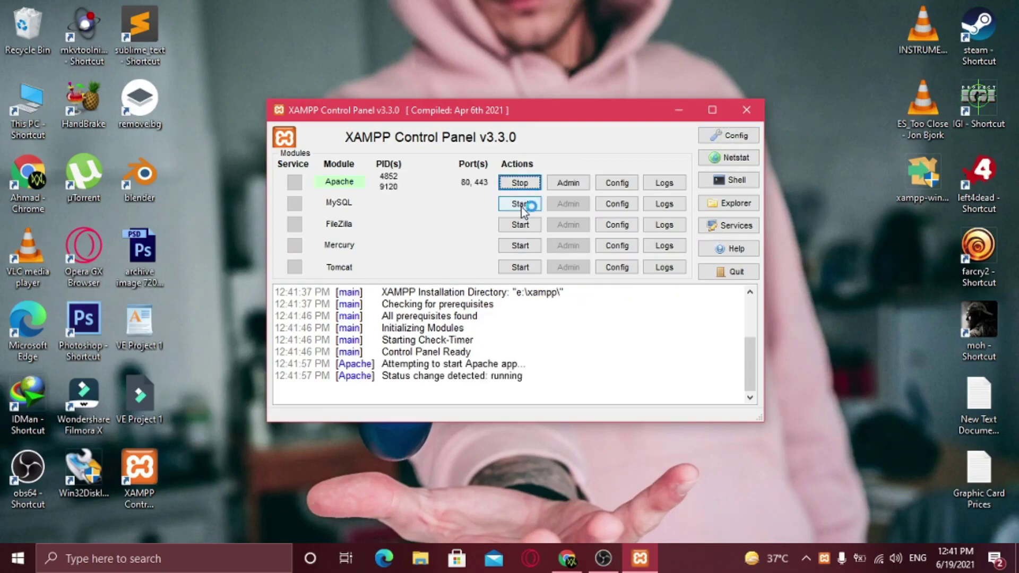
{"action": "left_click", "coordinate": [521, 206]}
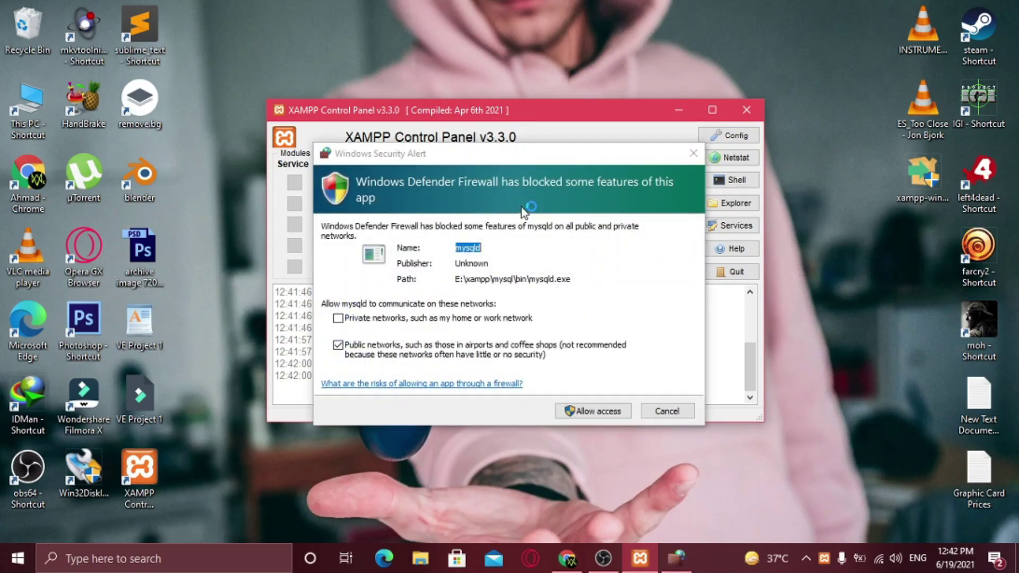
{"action": "left_click", "coordinate": [690, 156]}
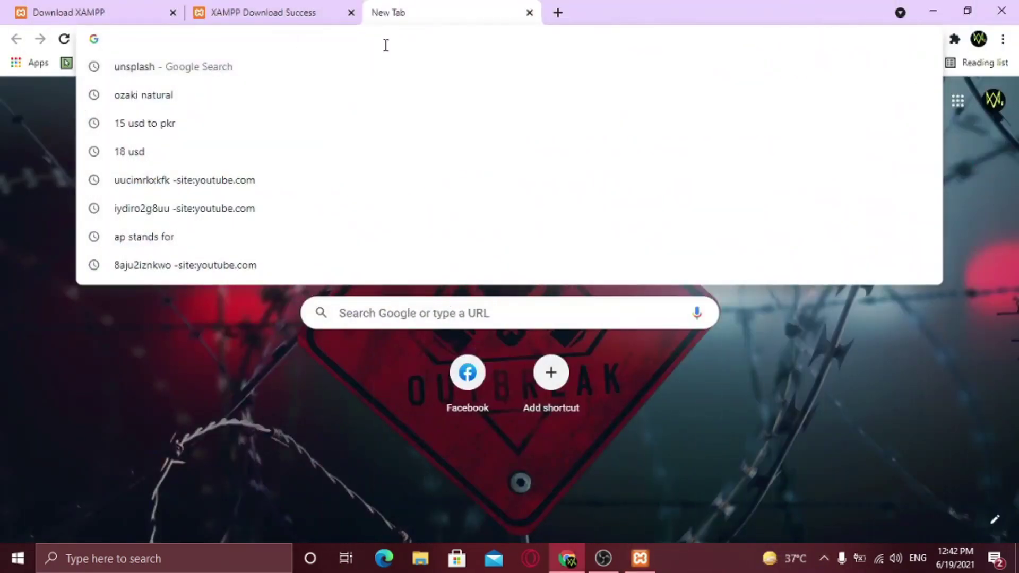
Load localhost and open phpMyAdmin from the XAMPP dashboard
{"action": "type", "text": "localhost"}
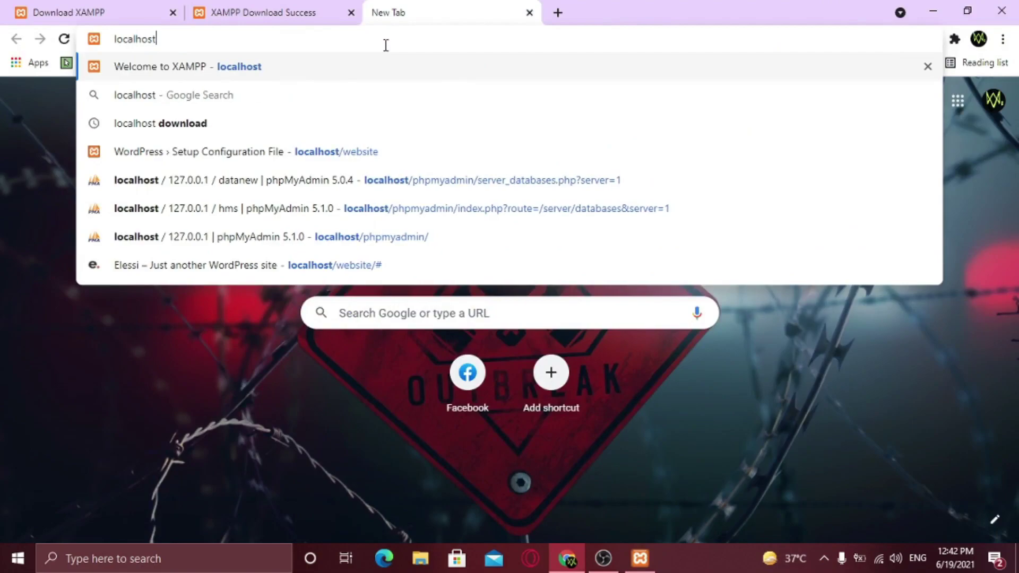
{"action": "key", "text": "Return"}
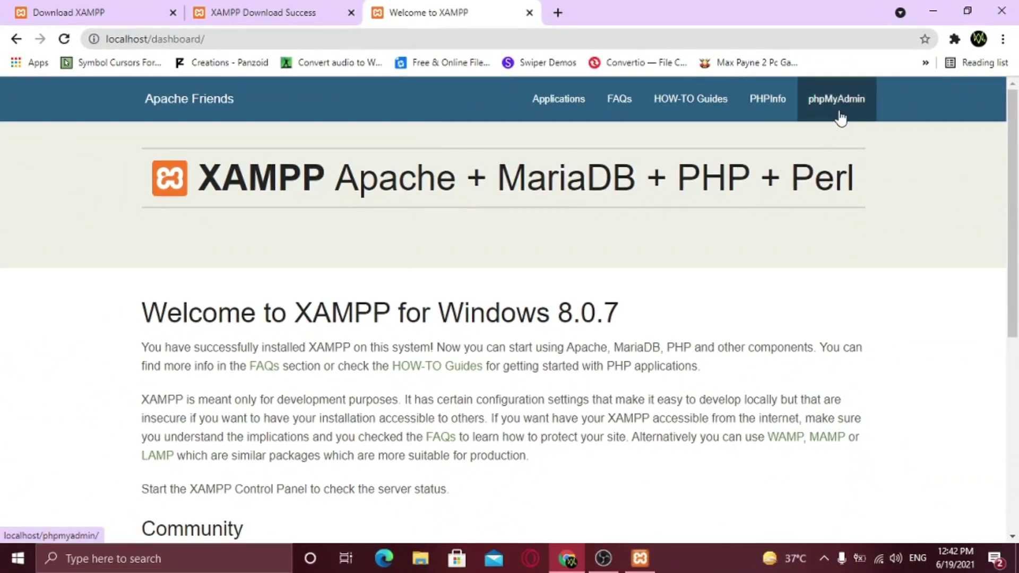
{"action": "left_click", "coordinate": [839, 101]}
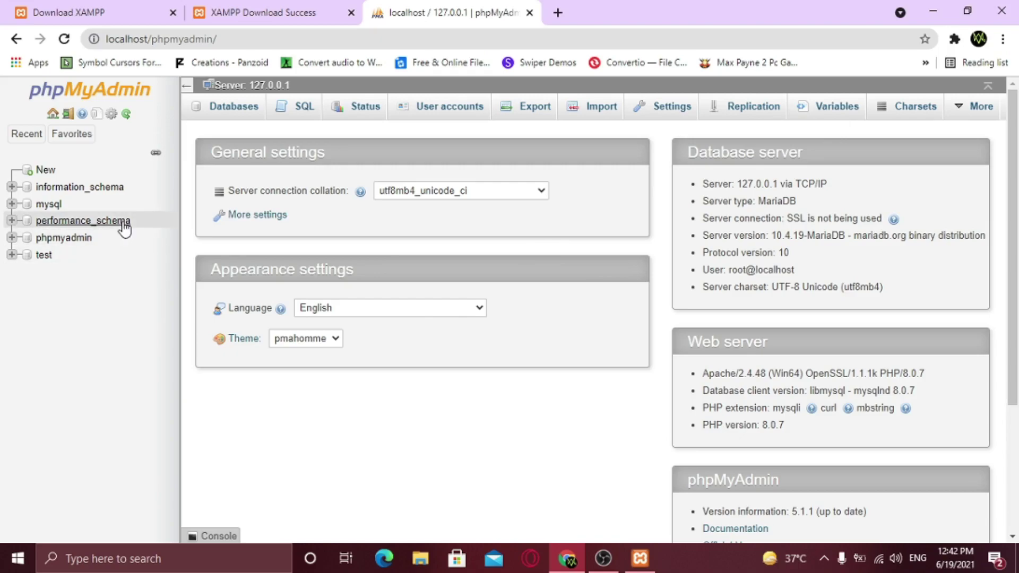
Create a new database named testdatabase, copying its name for later
{"action": "left_click", "coordinate": [46, 171]}
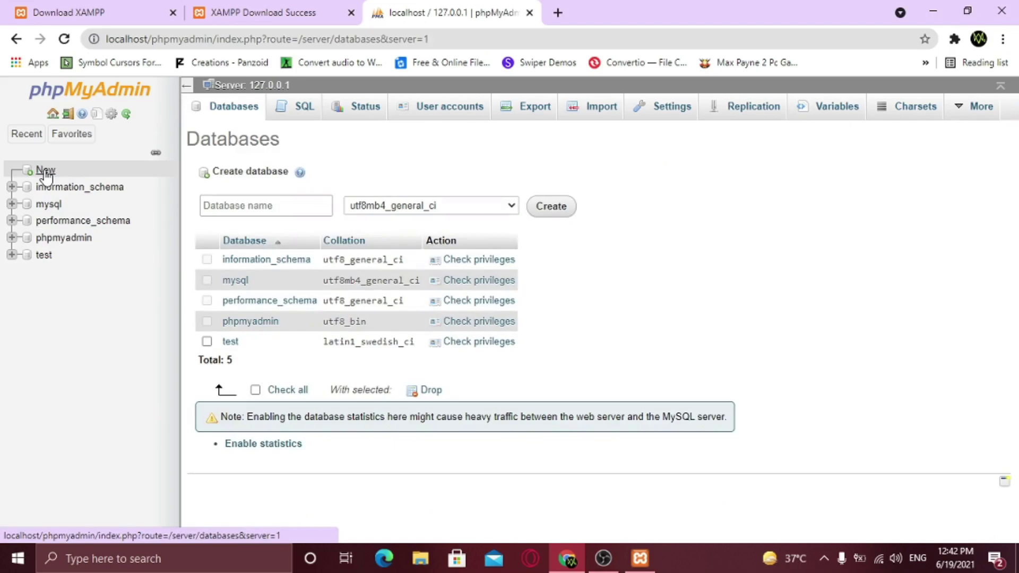
{"action": "left_click", "coordinate": [245, 205]}
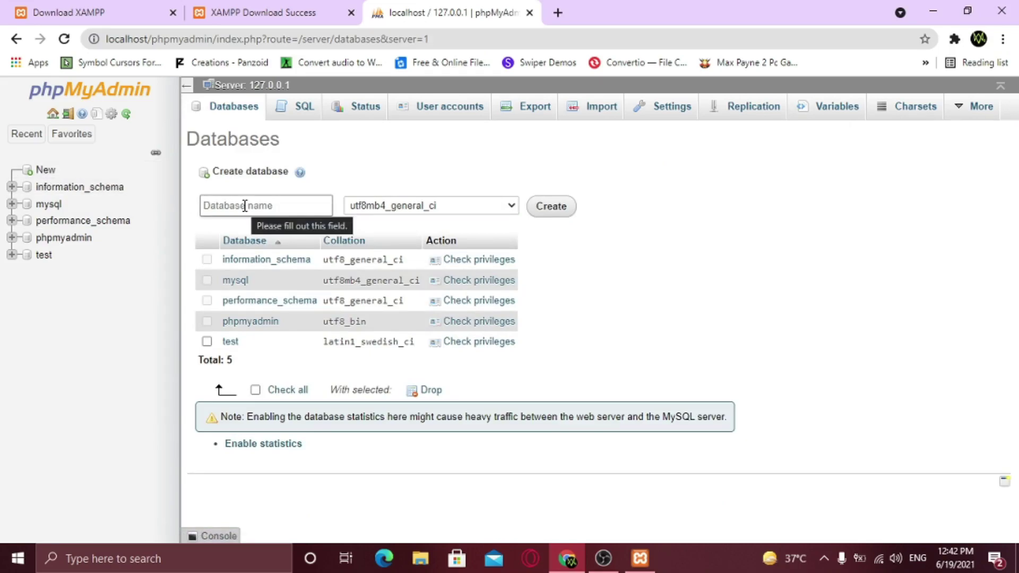
{"action": "left_click", "coordinate": [245, 205]}
{"action": "type", "text": "te"}
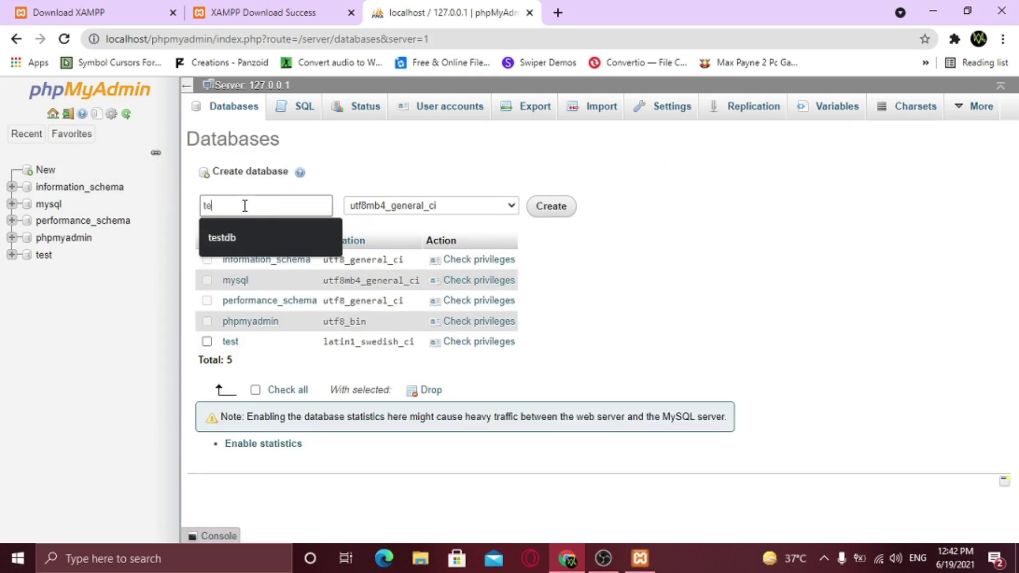
{"action": "type", "text": "stdatabase"}
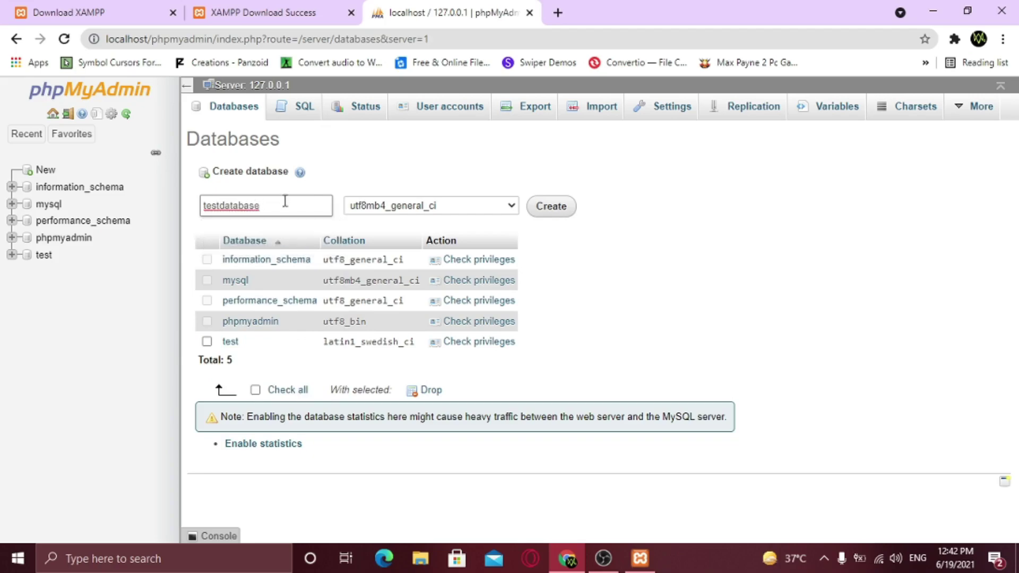
{"action": "left_click_drag", "start_coordinate": [266, 206], "coordinate": [204, 205]}
{"action": "right_click", "coordinate": [234, 204]}
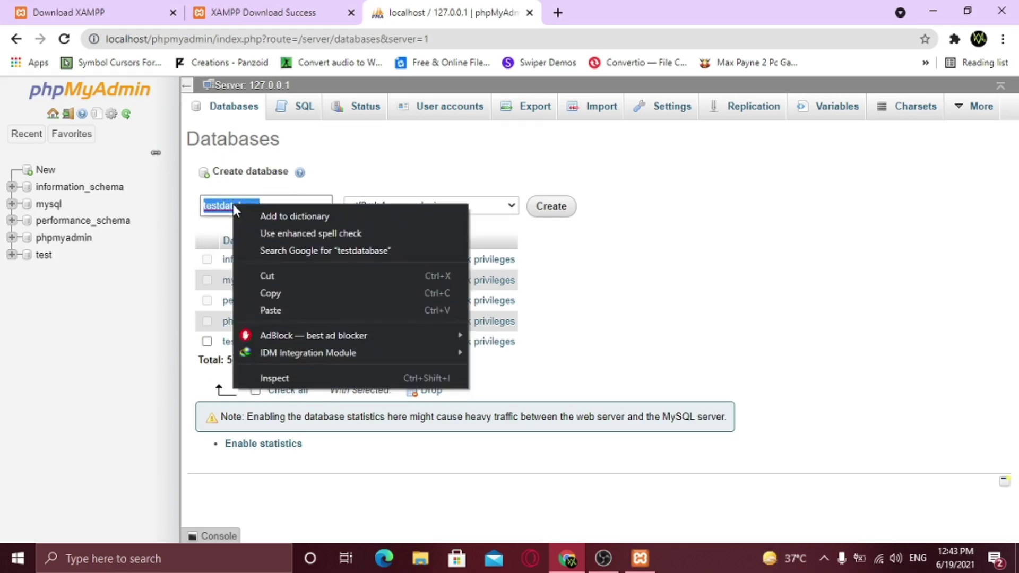
{"action": "left_click", "coordinate": [278, 291]}
{"action": "left_click", "coordinate": [550, 208]}
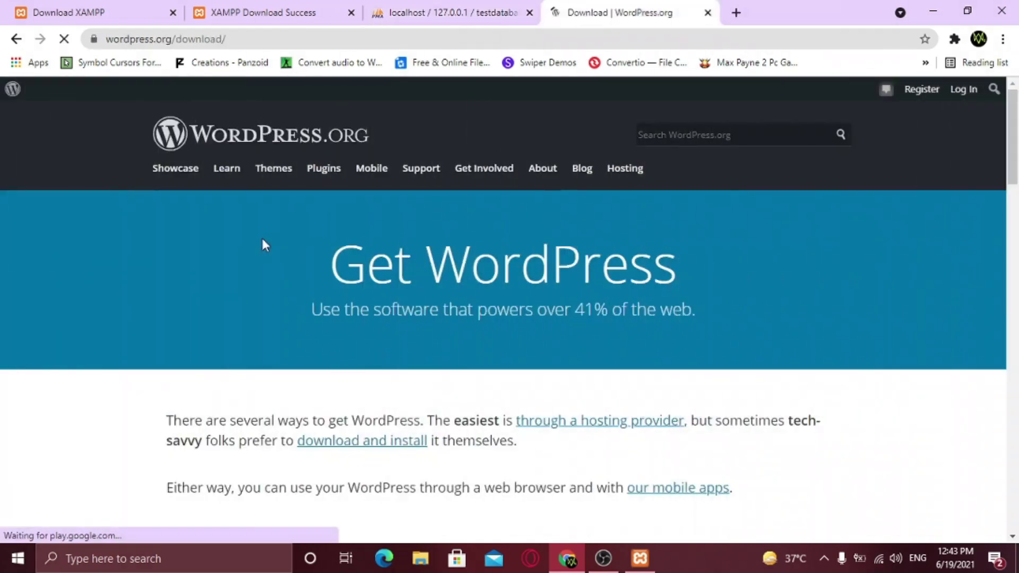
Download the WordPress 5.7.2 zip, confirming the duplicate-link prompt with OK
{"action": "scroll", "coordinate": [263, 240], "scroll_direction": "down", "scroll_amount": 10}
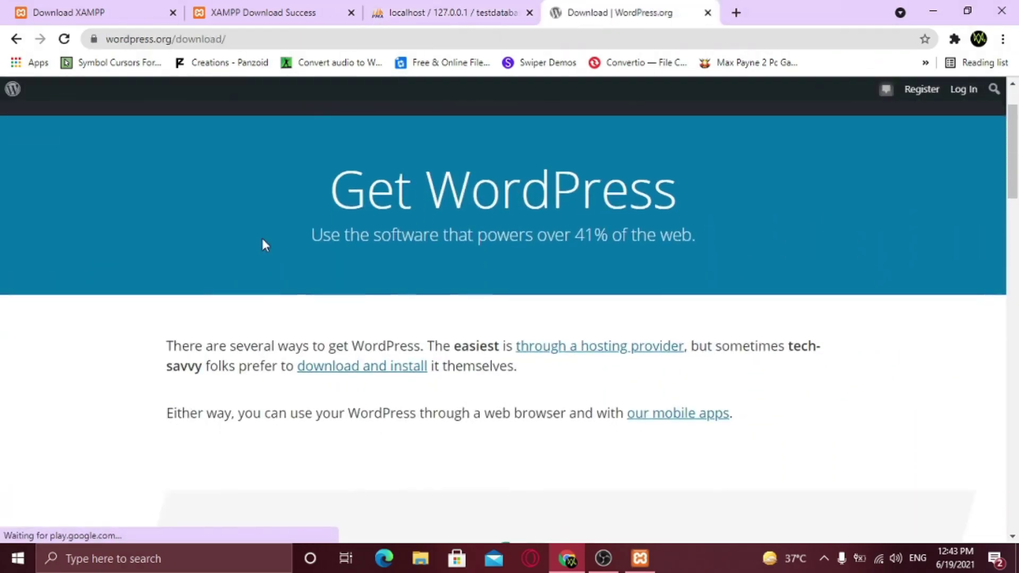
{"action": "scroll", "coordinate": [263, 242], "scroll_direction": "down", "scroll_amount": 8}
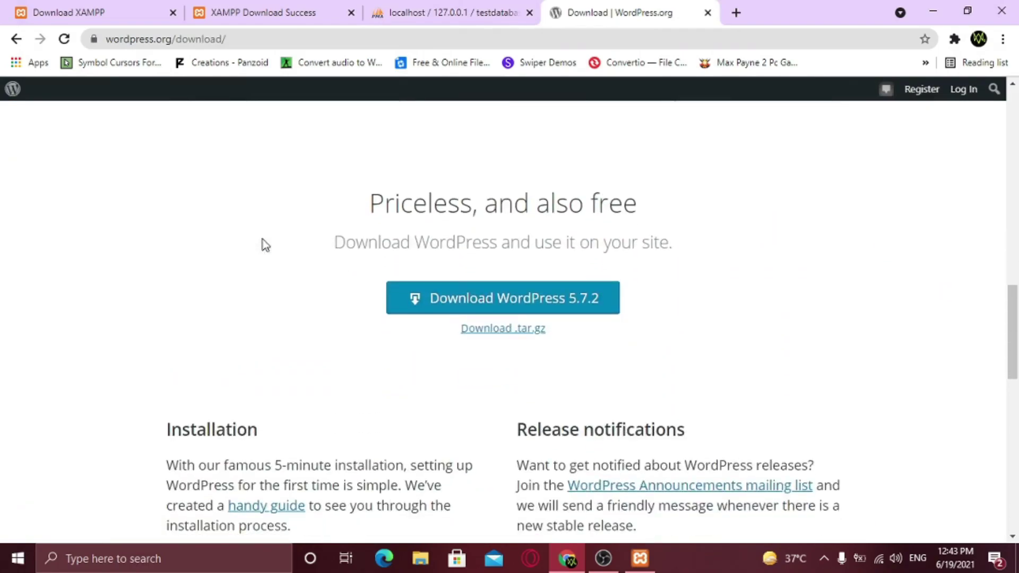
{"action": "left_click", "coordinate": [496, 301]}
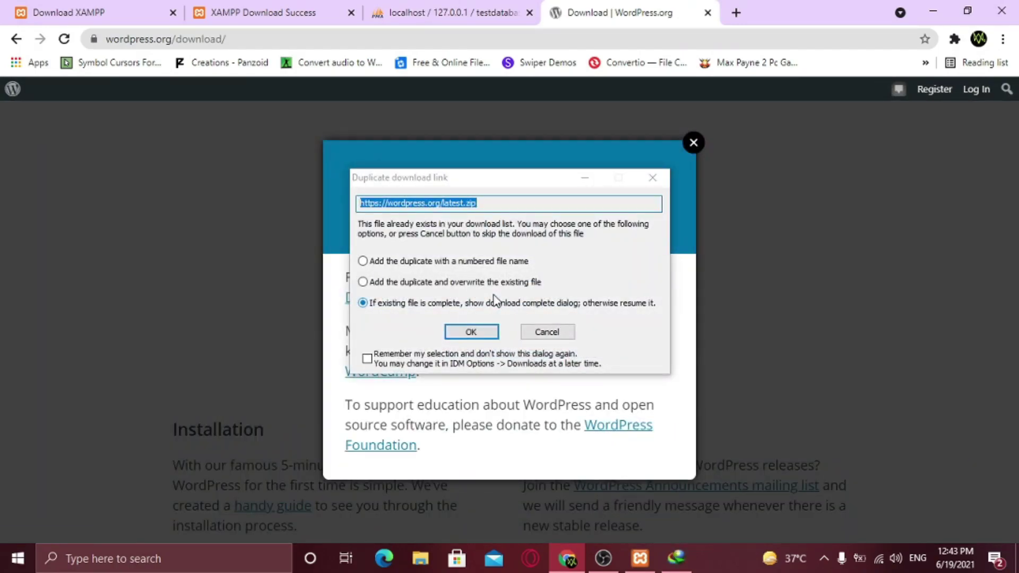
{"action": "left_click", "coordinate": [471, 332]}
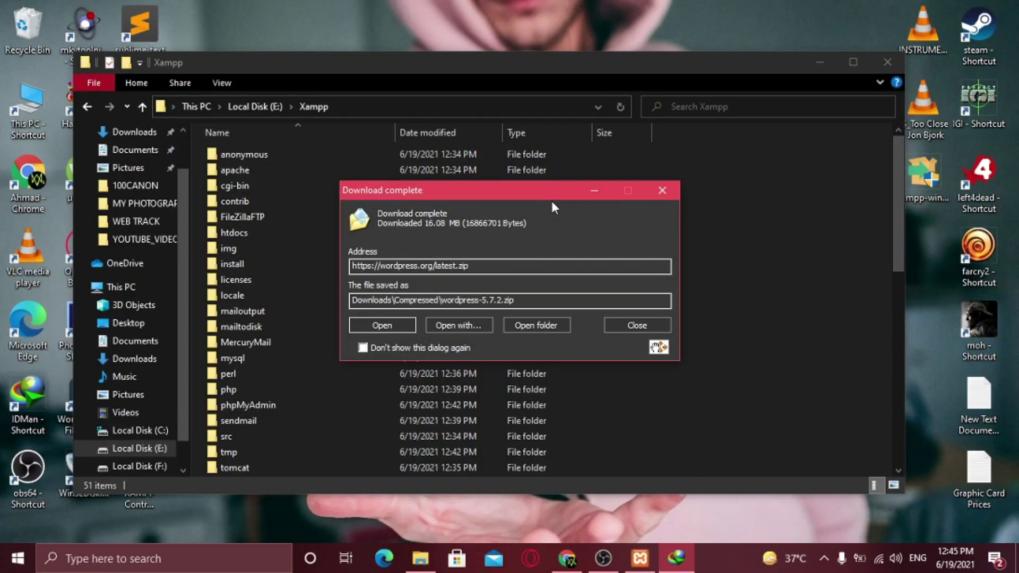
Move wordpress-5.7.2.zip into E:\Xampp\htdocs and dismiss the download-complete notice
{"action": "left_click", "coordinate": [588, 191]}
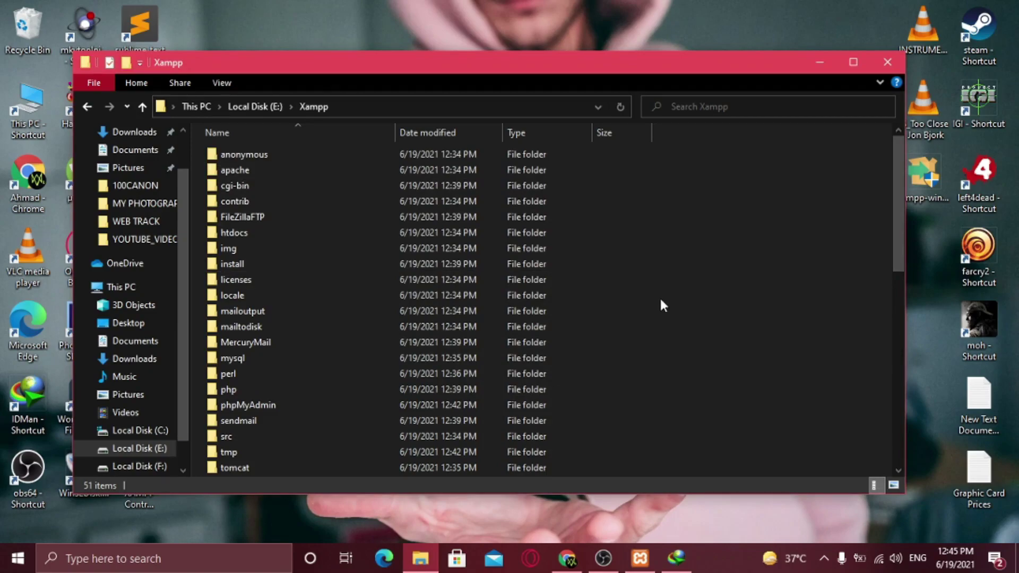
{"action": "double_click", "coordinate": [364, 235]}
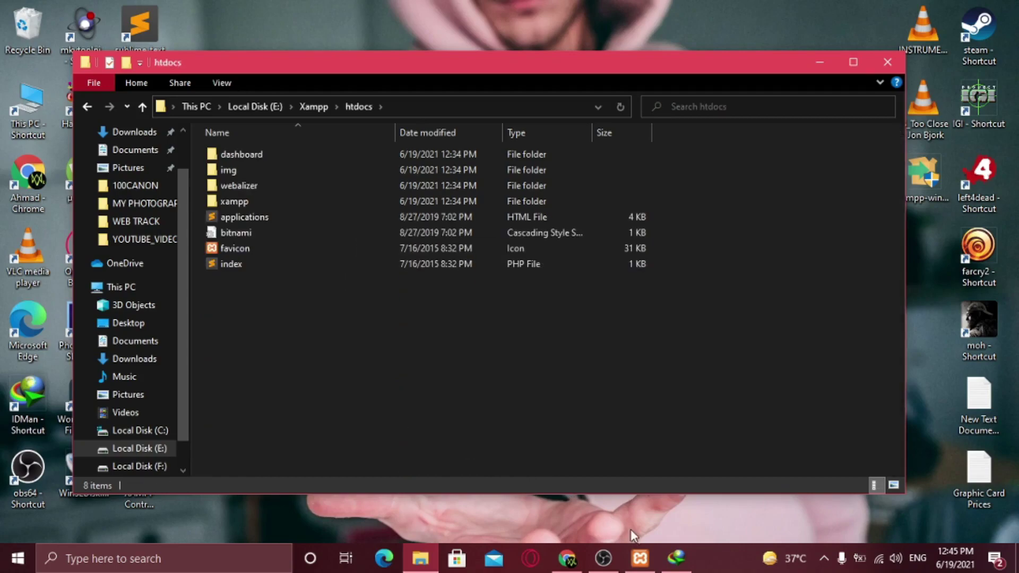
{"action": "left_click_drag", "start_coordinate": [658, 359], "coordinate": [590, 403]}
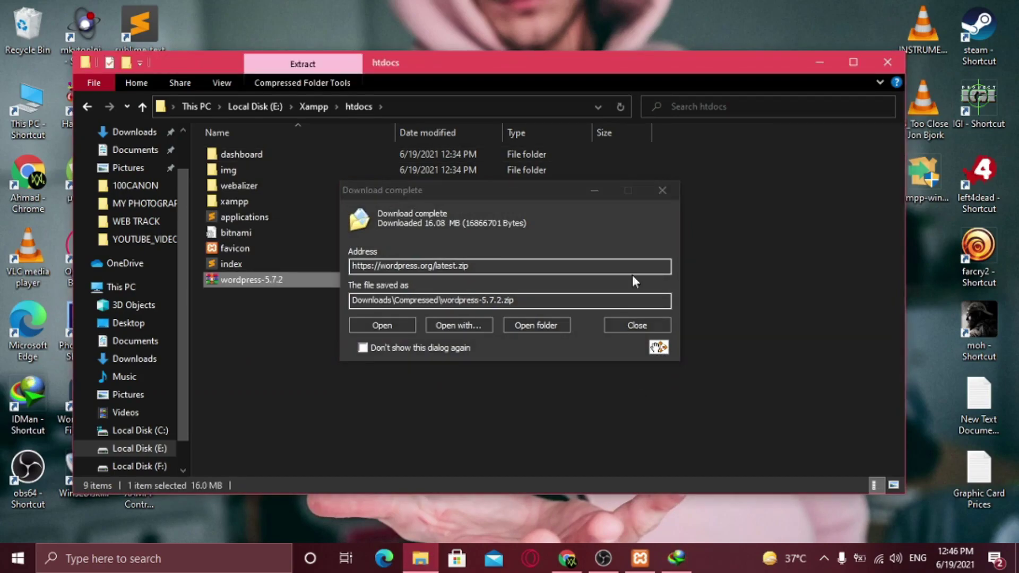
{"action": "left_click", "coordinate": [659, 194]}
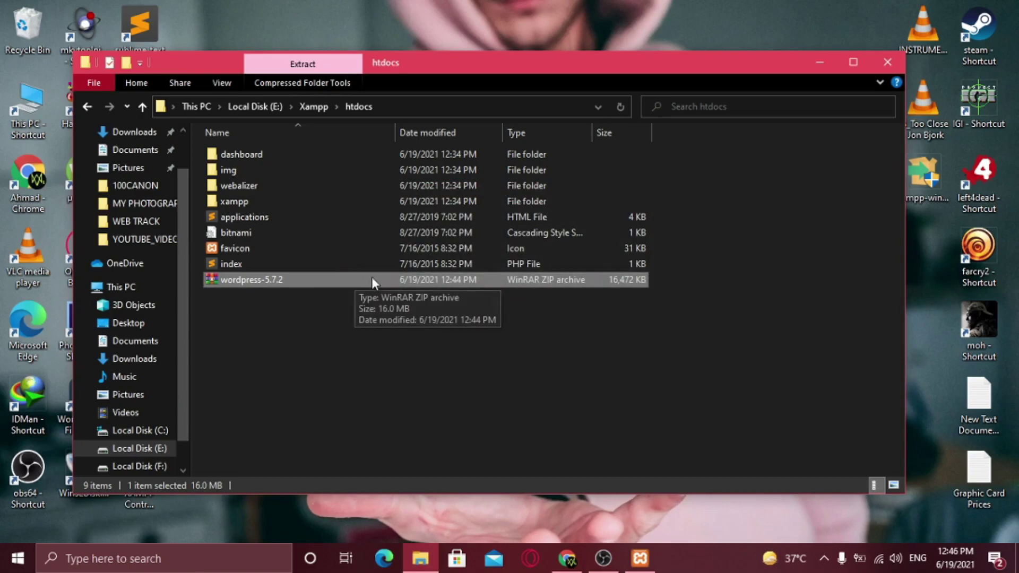
Extract wordpress-5.7.2.zip in htdocs, keeping the resulting wordpress folder's name unchanged
{"action": "right_click", "coordinate": [485, 287]}
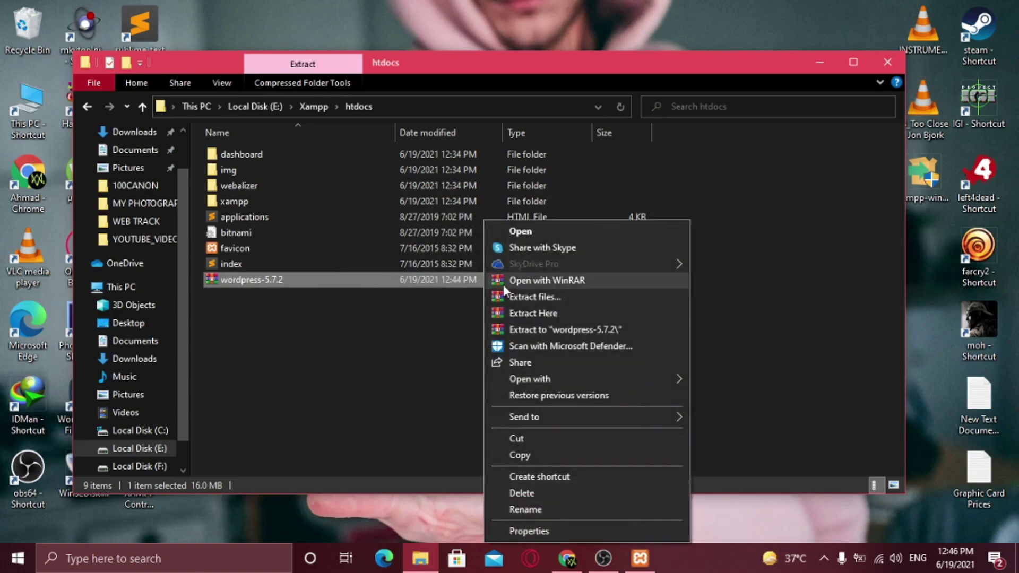
{"action": "left_click", "coordinate": [560, 314]}
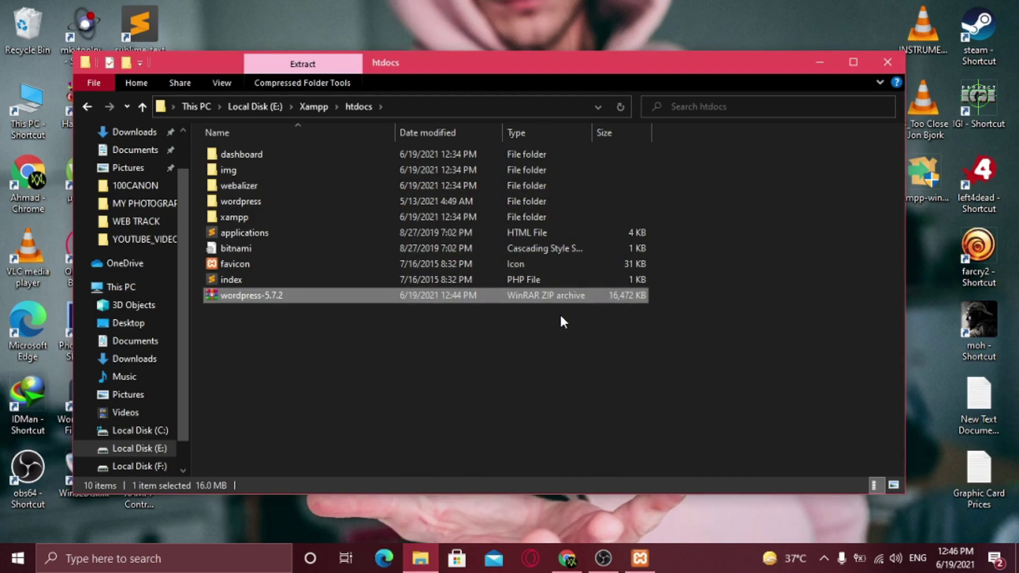
{"action": "left_click", "coordinate": [302, 202]}
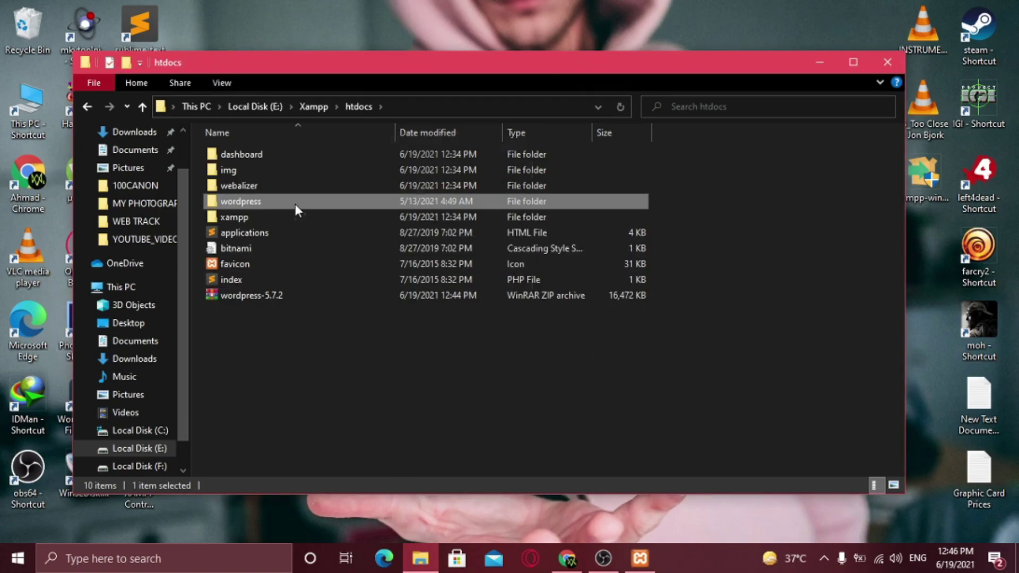
{"action": "right_click", "coordinate": [295, 203]}
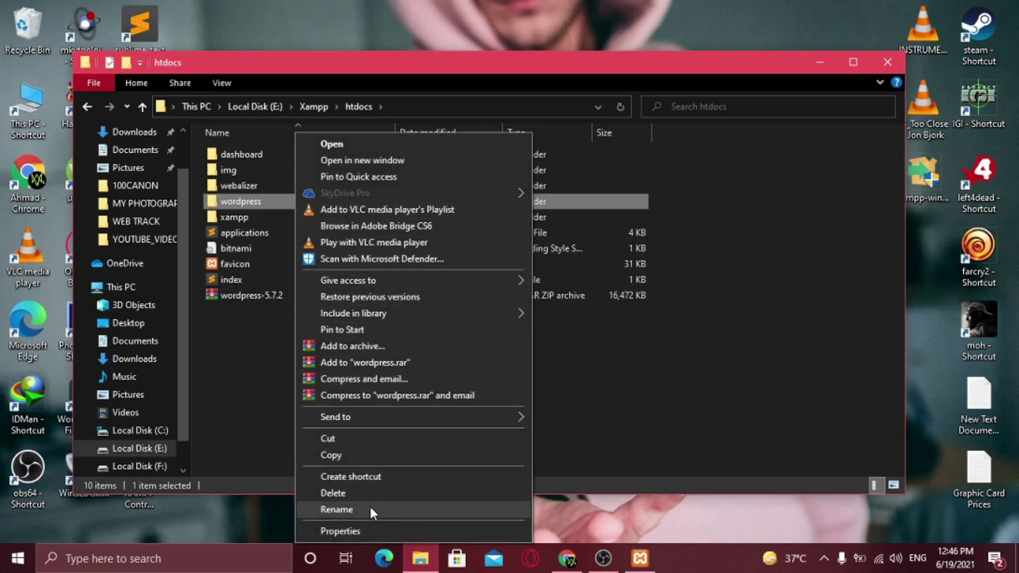
{"action": "left_click", "coordinate": [370, 507]}
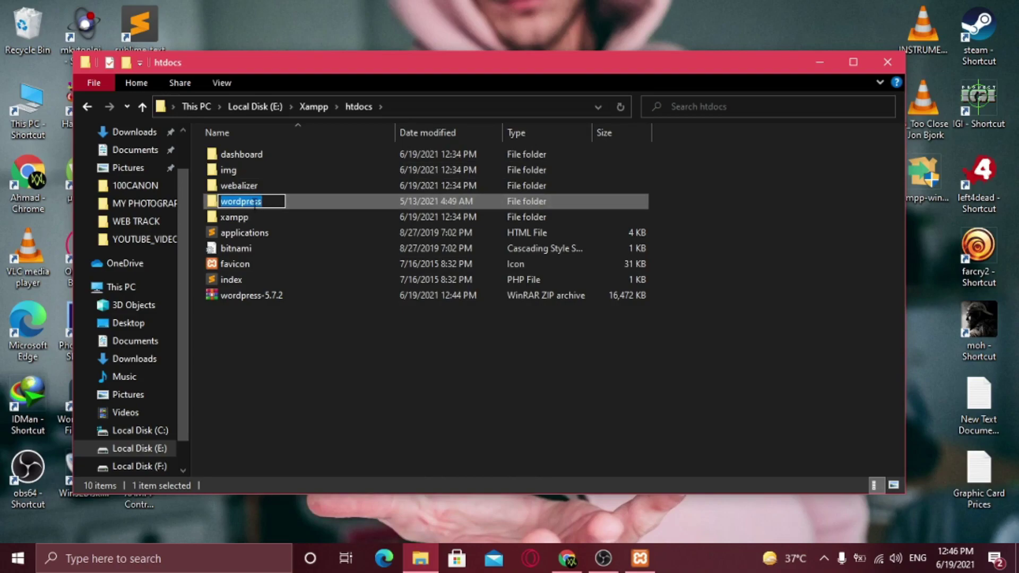
{"action": "left_click", "coordinate": [356, 336]}
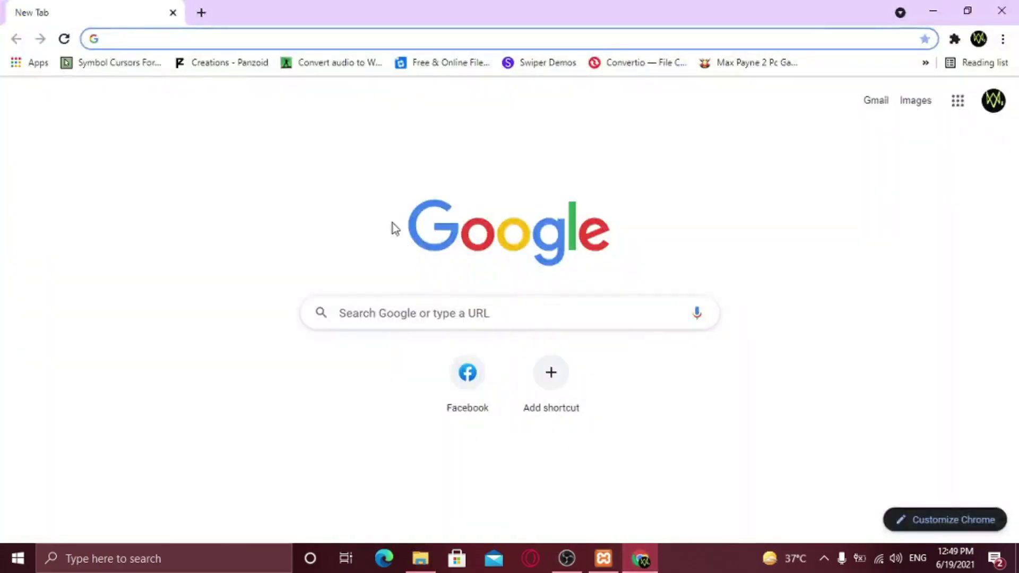
Load localhost/wordpress and continue setup in English (United States)
{"action": "left_click", "coordinate": [276, 40]}
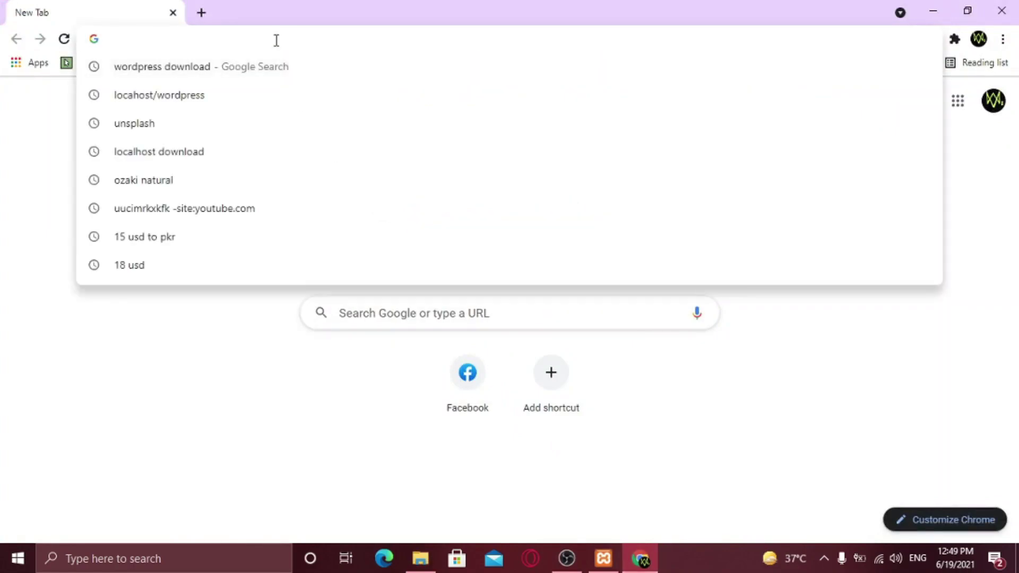
{"action": "type", "text": "localhost/wordpress"}
{"action": "key", "text": "Return"}
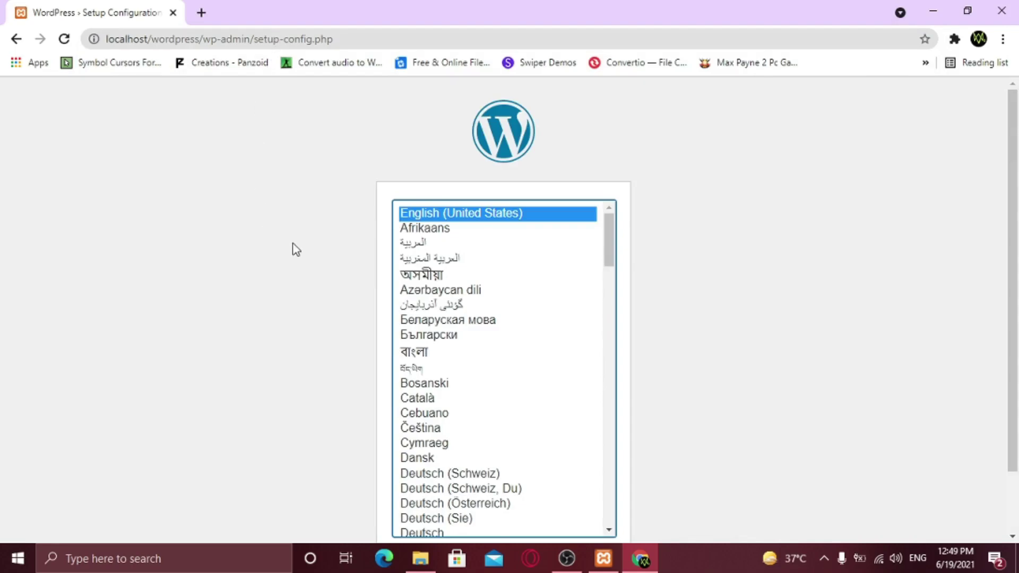
{"action": "scroll", "coordinate": [295, 250], "scroll_direction": "down", "scroll_amount": 2}
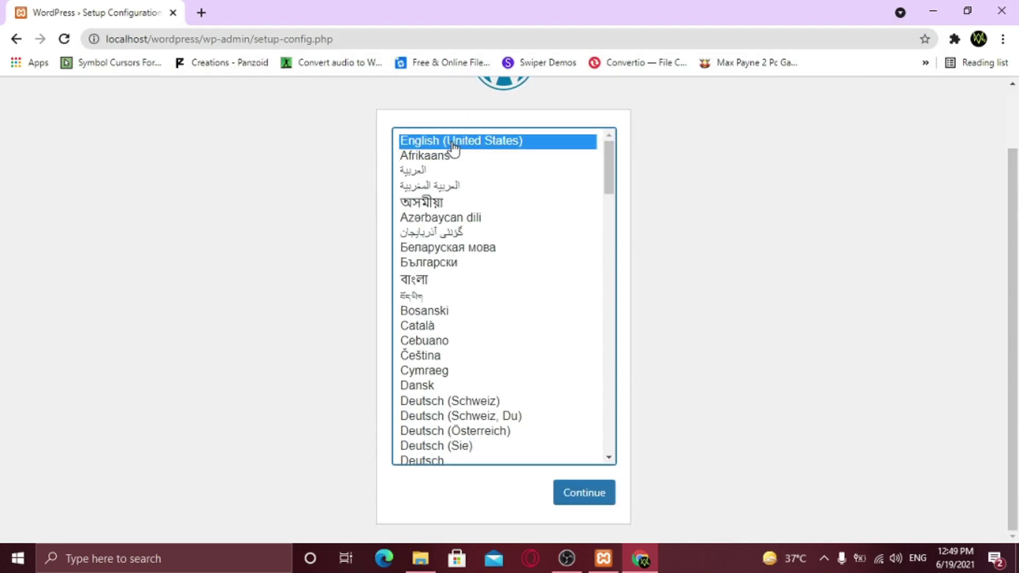
{"action": "left_click", "coordinate": [575, 489]}
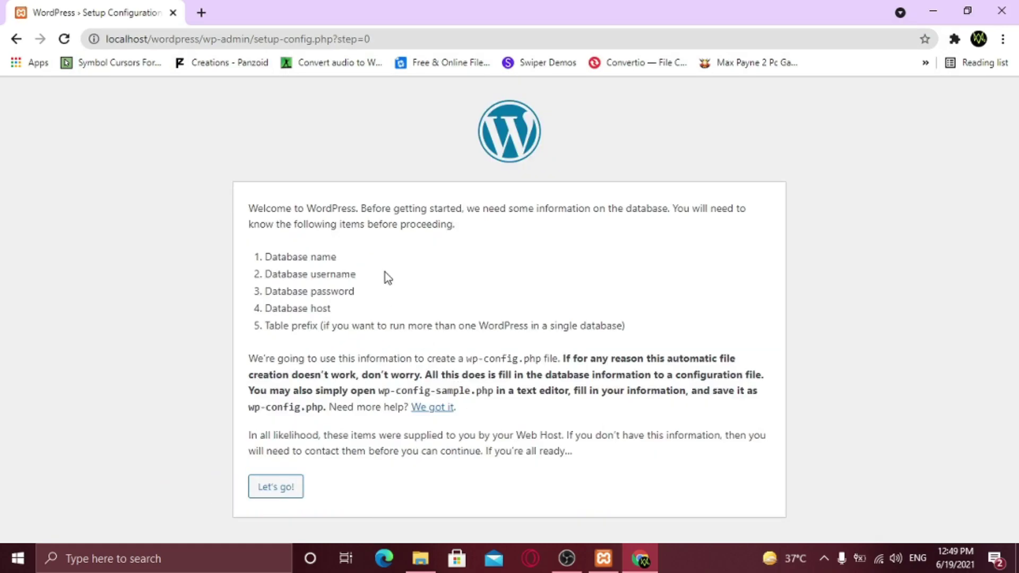
Submit database name testdatabase, username root and an empty password
{"action": "left_click", "coordinate": [292, 492]}
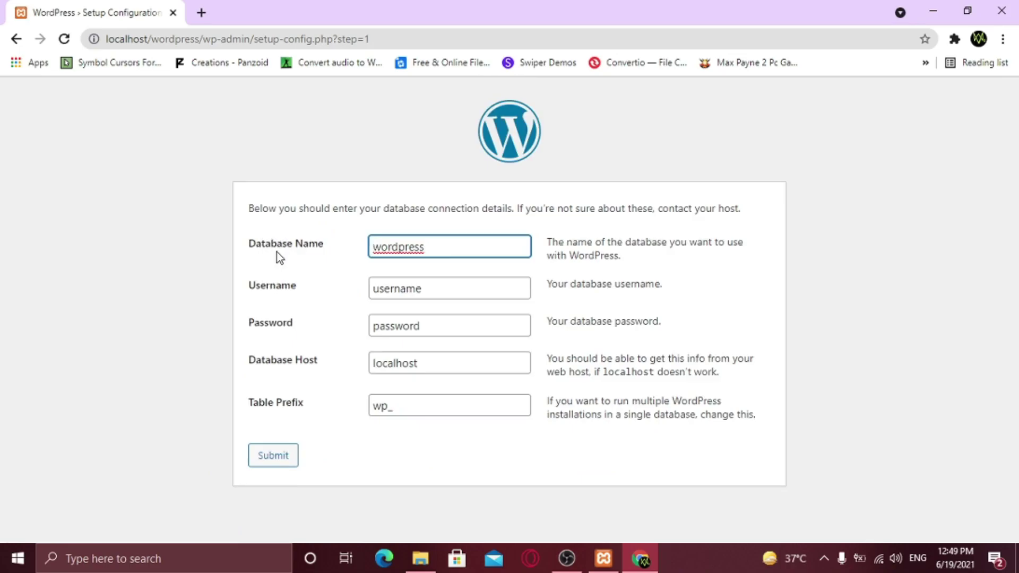
{"action": "left_click_drag", "start_coordinate": [453, 237], "coordinate": [368, 248]}
{"action": "type", "text": "test"}
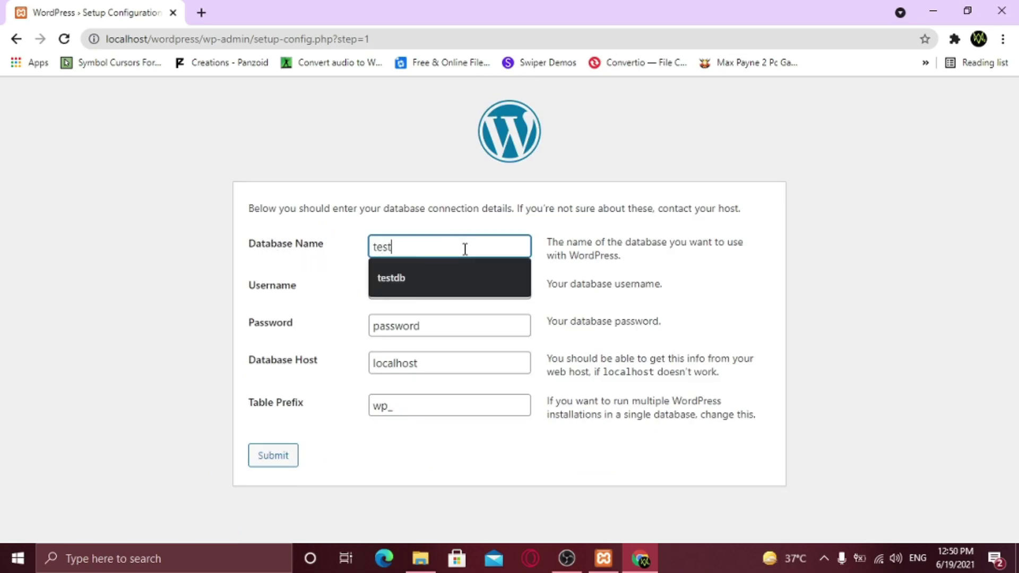
{"action": "type", "text": "database"}
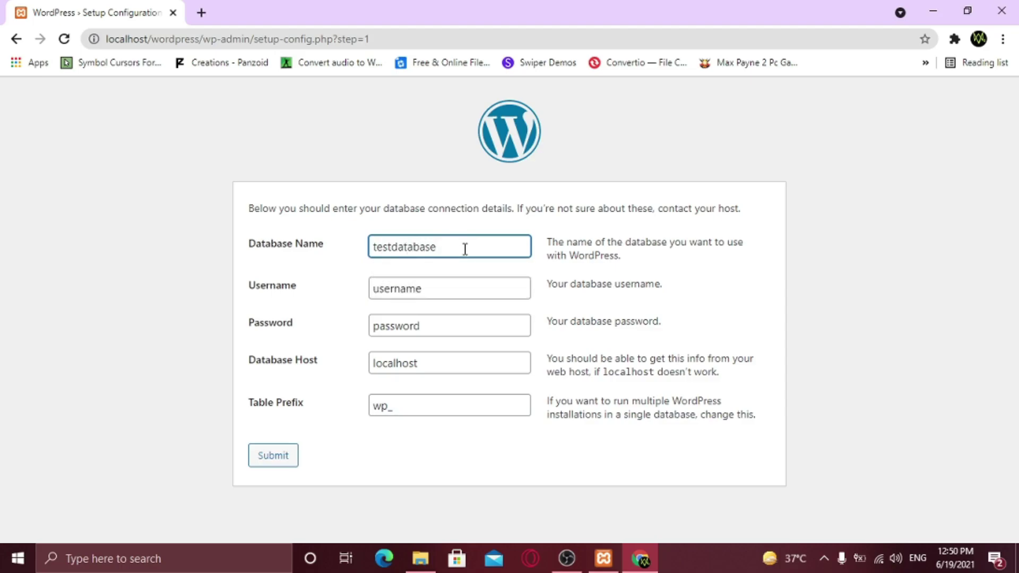
{"action": "left_click_drag", "start_coordinate": [446, 289], "coordinate": [371, 290]}
{"action": "type", "text": "root"}
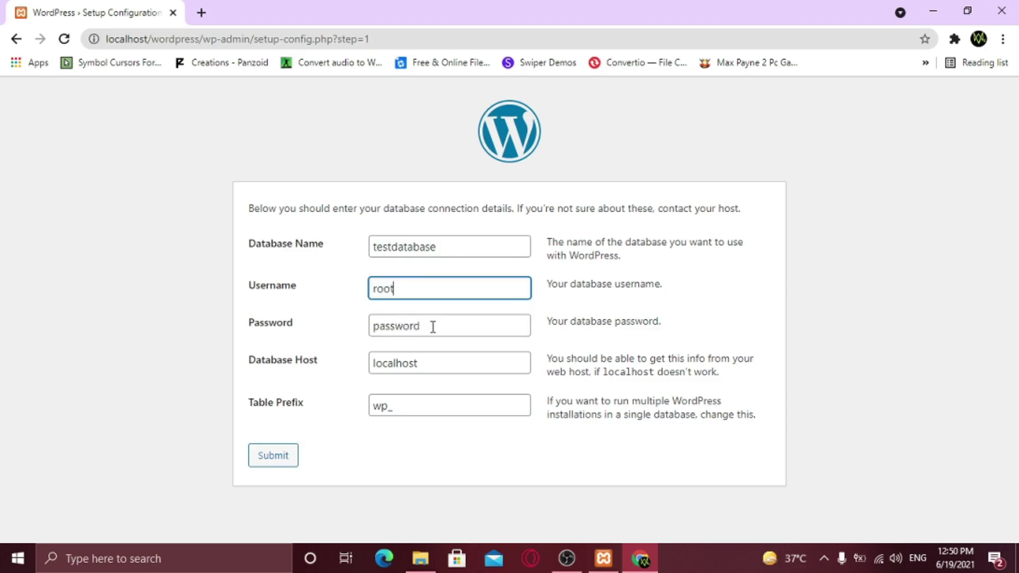
{"action": "left_click_drag", "start_coordinate": [432, 326], "coordinate": [359, 328]}
{"action": "key", "text": "BackSpace"}
{"action": "left_click", "coordinate": [349, 343]}
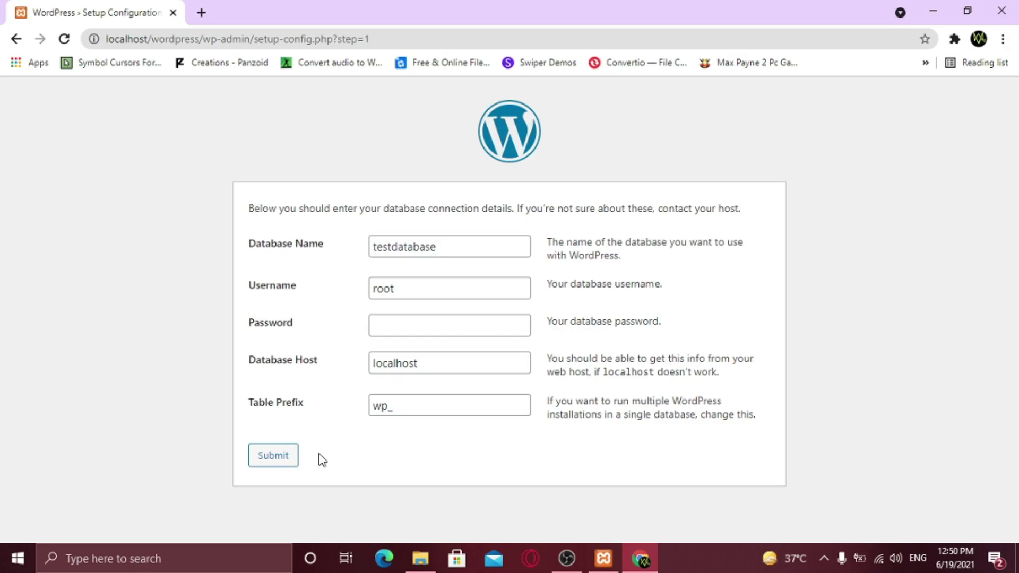
{"action": "left_click", "coordinate": [262, 458]}
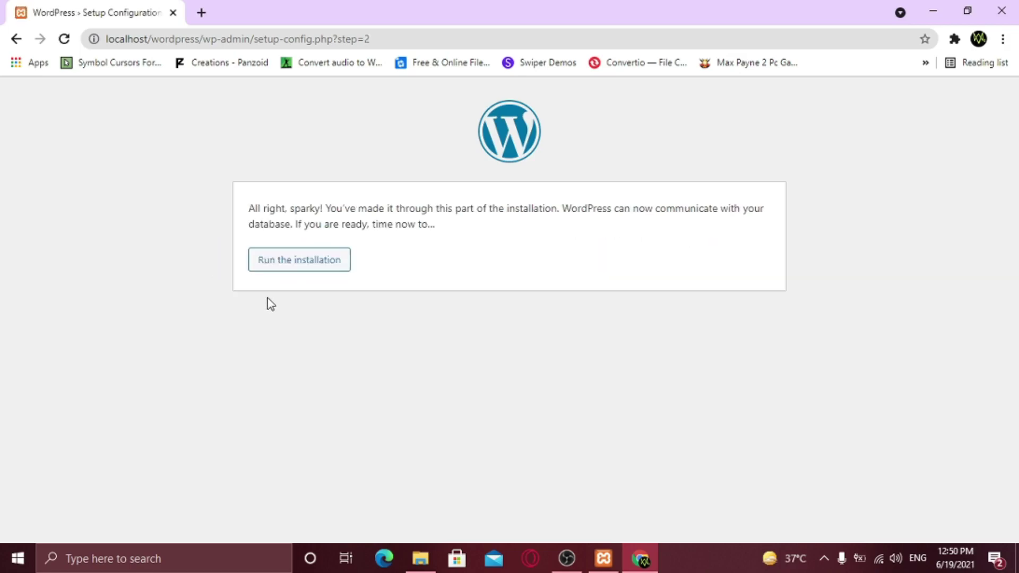
Start the installation and enter site title 'Web Track' with username admin
{"action": "left_click", "coordinate": [285, 271]}
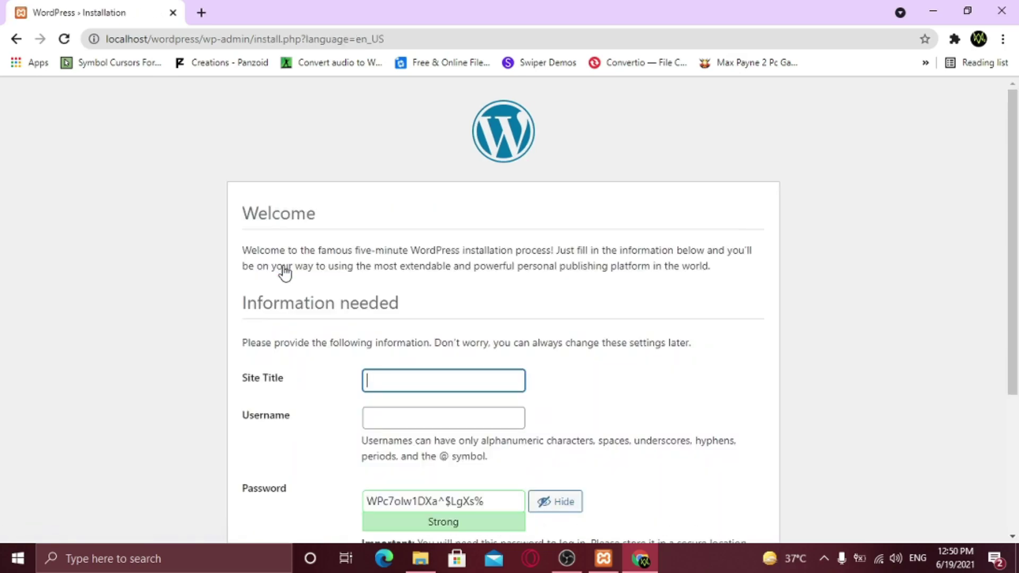
{"action": "scroll", "coordinate": [520, 287], "scroll_direction": "down", "scroll_amount": 1}
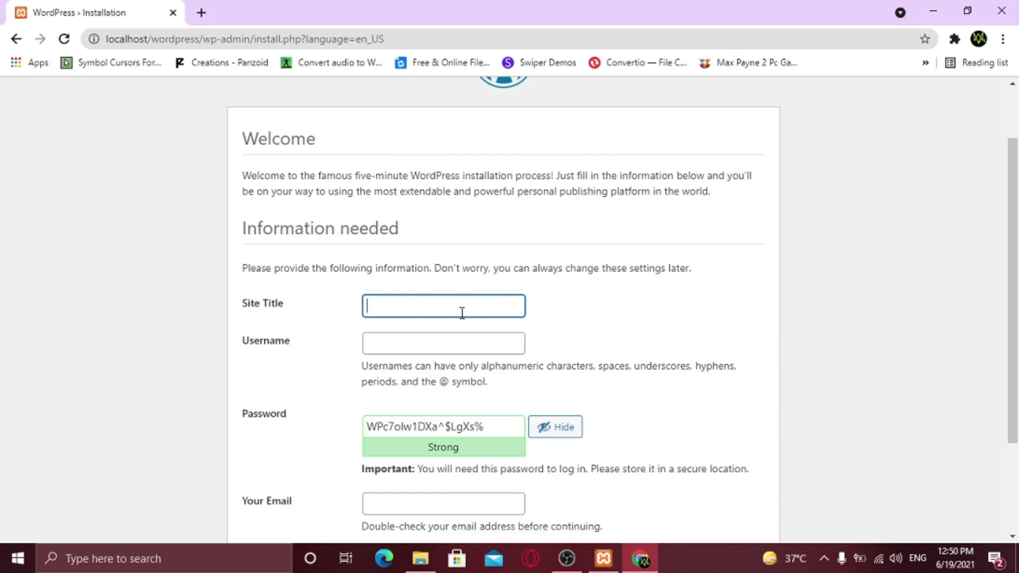
{"action": "type", "text": "Web Track"}
{"action": "left_click", "coordinate": [419, 346]}
{"action": "type", "text": "admin"}
Replace the suggested password with a weak one, confirm it, add the site e-mail address, and install WordPress
{"action": "scroll", "coordinate": [419, 345], "scroll_direction": "down", "scroll_amount": 3}
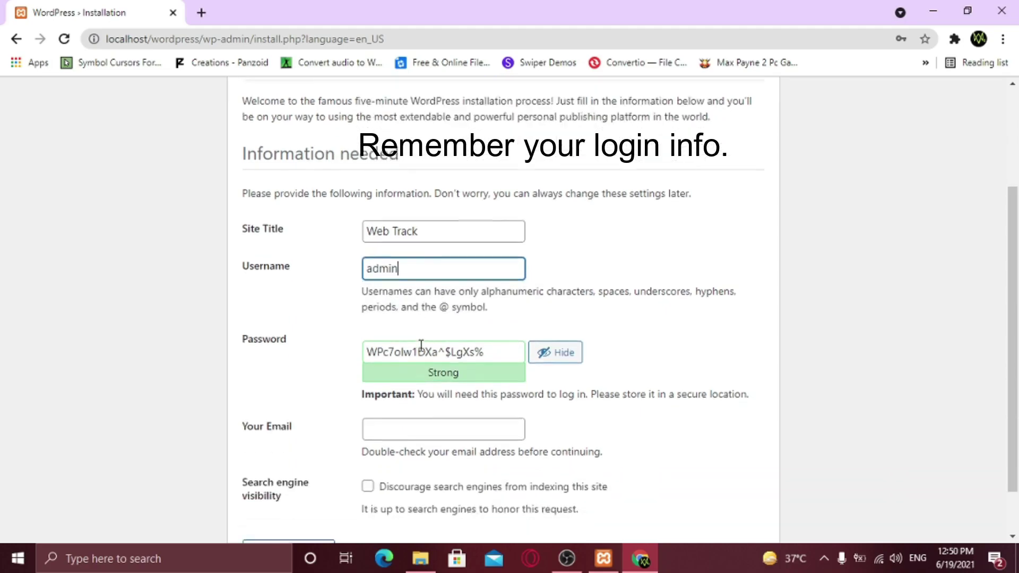
{"action": "left_click_drag", "start_coordinate": [507, 298], "coordinate": [360, 289]}
{"action": "type", "text": "admin"}
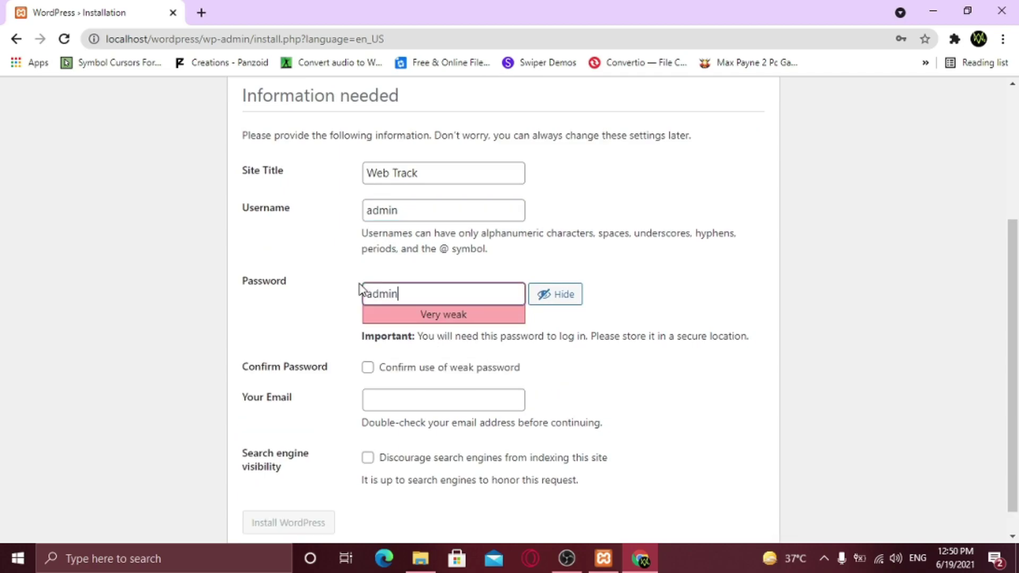
{"action": "left_click", "coordinate": [367, 370]}
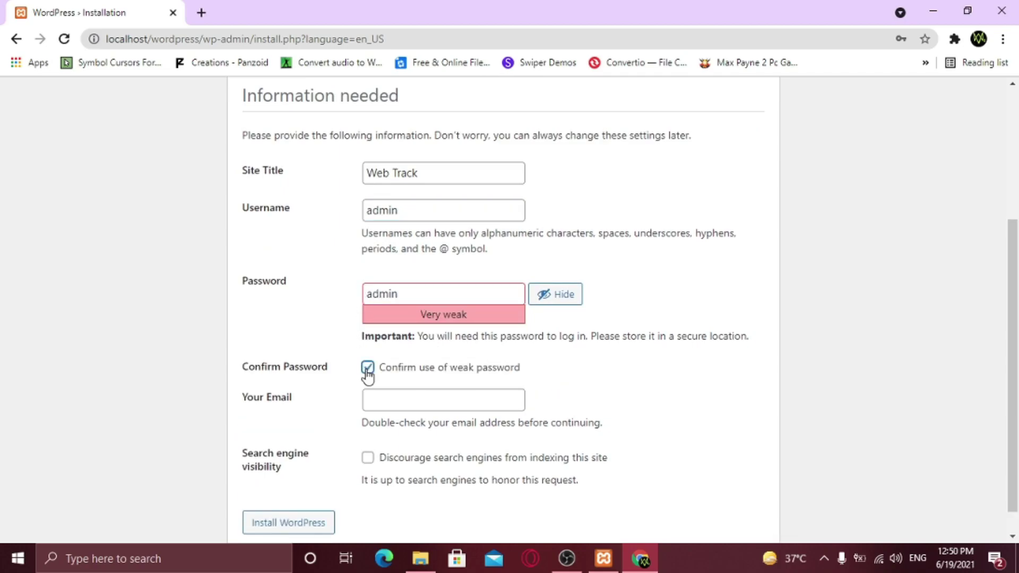
{"action": "left_click", "coordinate": [377, 402]}
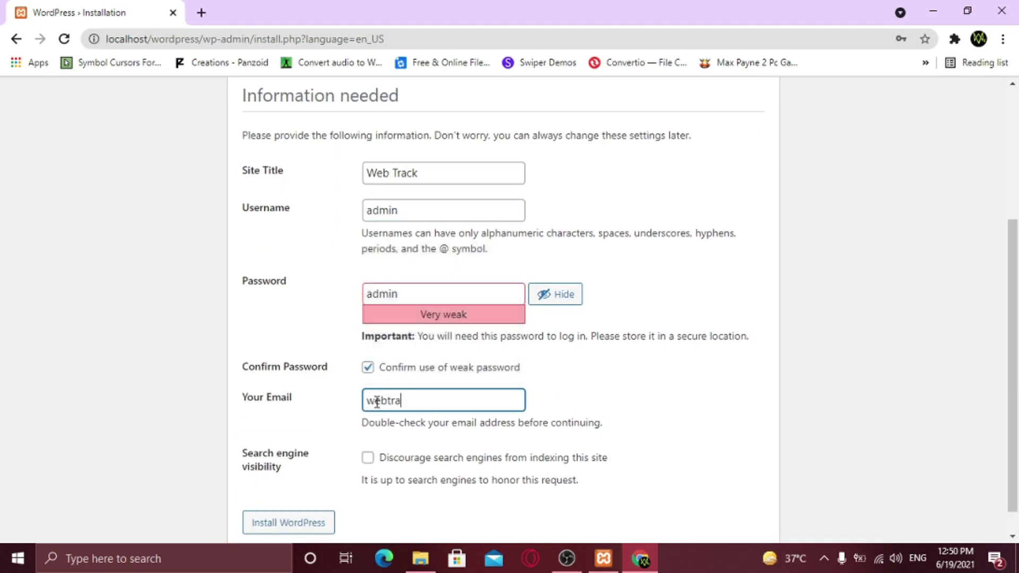
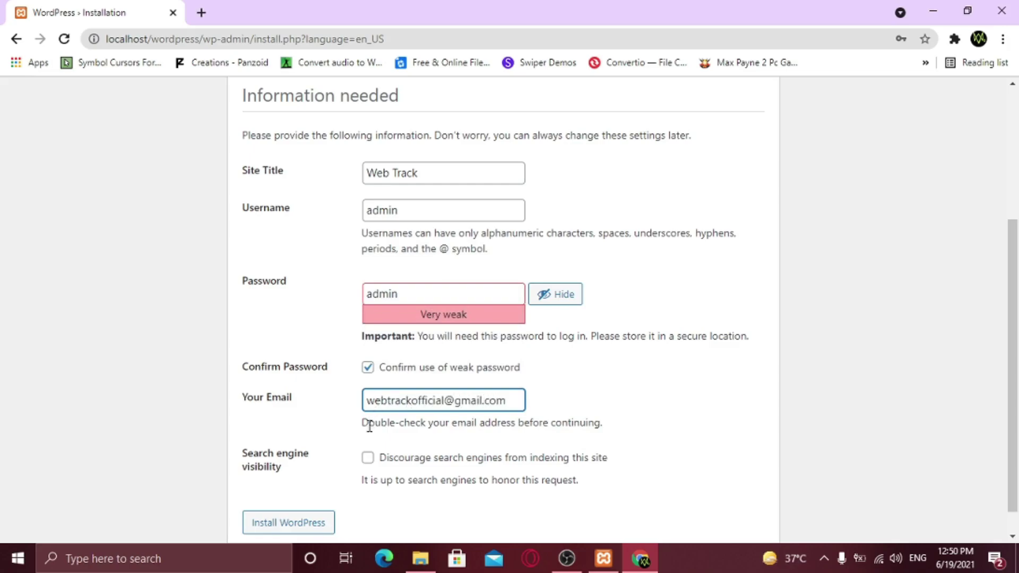
{"action": "left_click", "coordinate": [291, 531]}
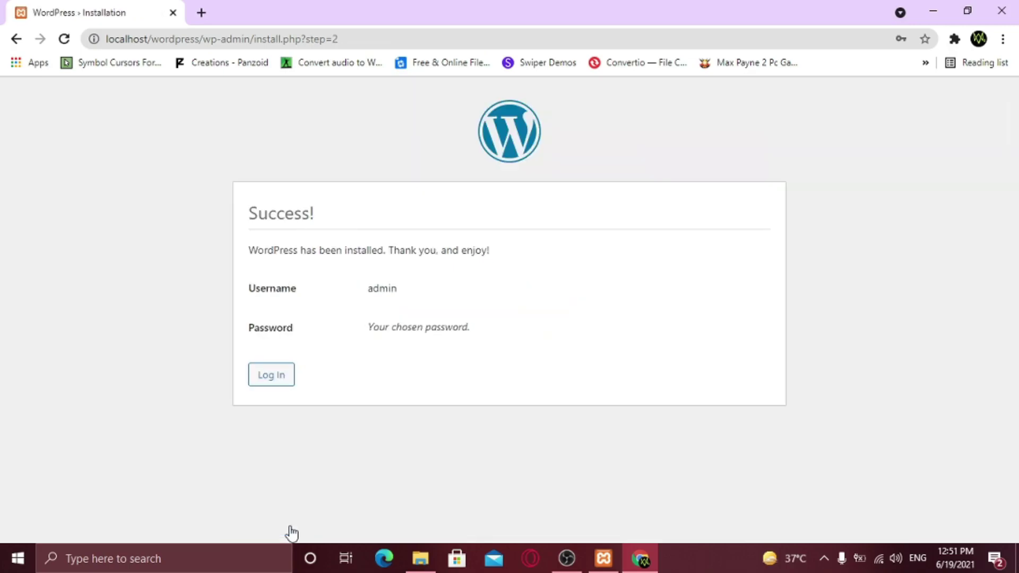
Go to the login page and change its address to wp-admin
{"action": "left_click", "coordinate": [259, 380]}
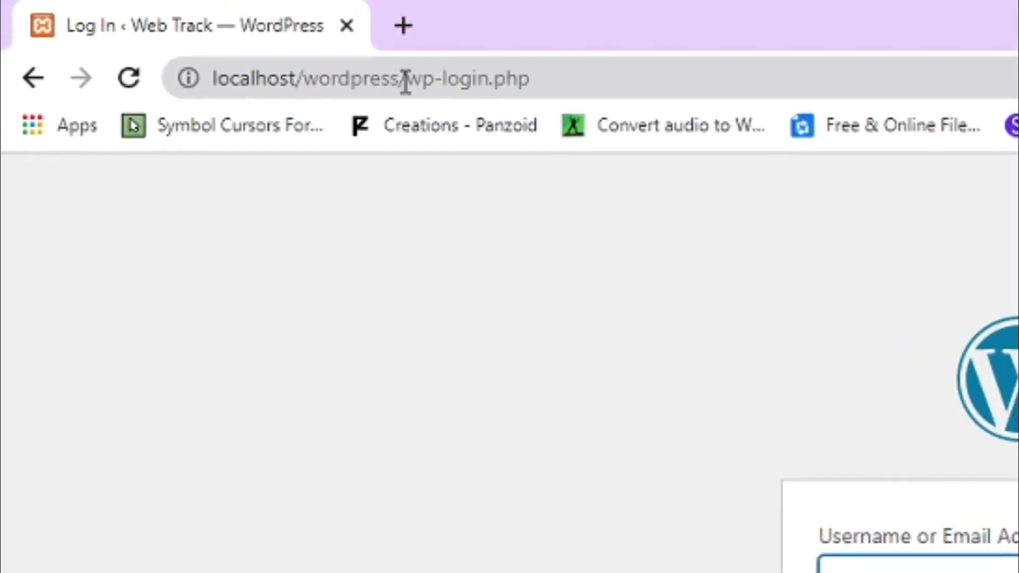
{"action": "left_click_drag", "start_coordinate": [443, 79], "coordinate": [543, 82]}
{"action": "type", "text": "admin"}
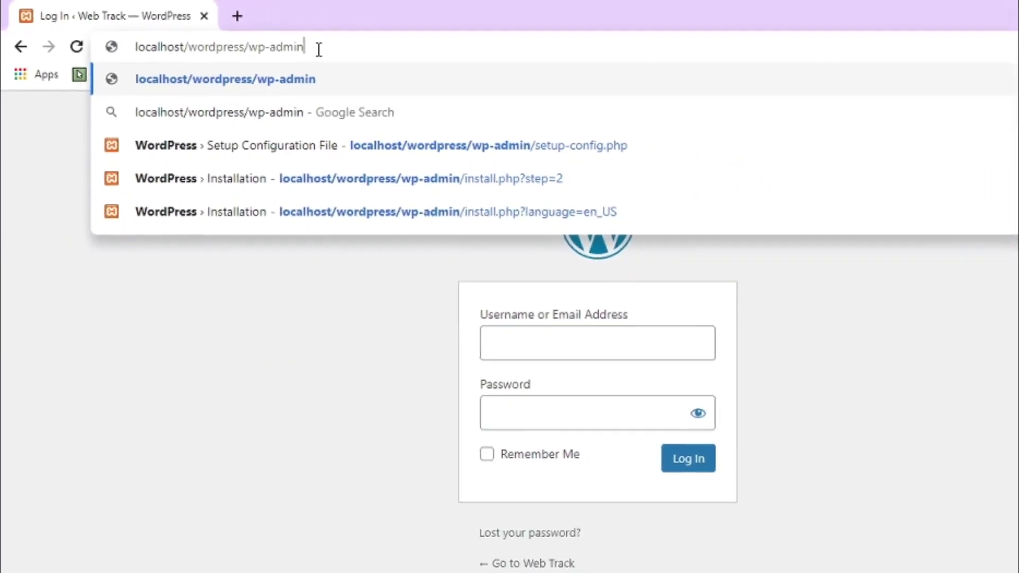
{"action": "key", "text": "Return"}
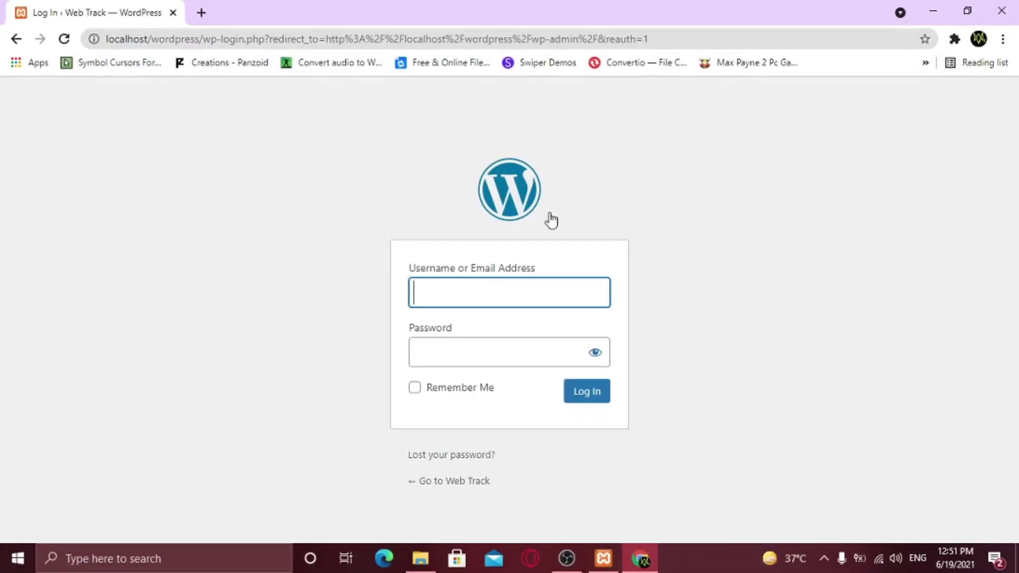
Log in with username admin and the account password
{"action": "left_click", "coordinate": [487, 289]}
{"action": "type", "text": "admin"}
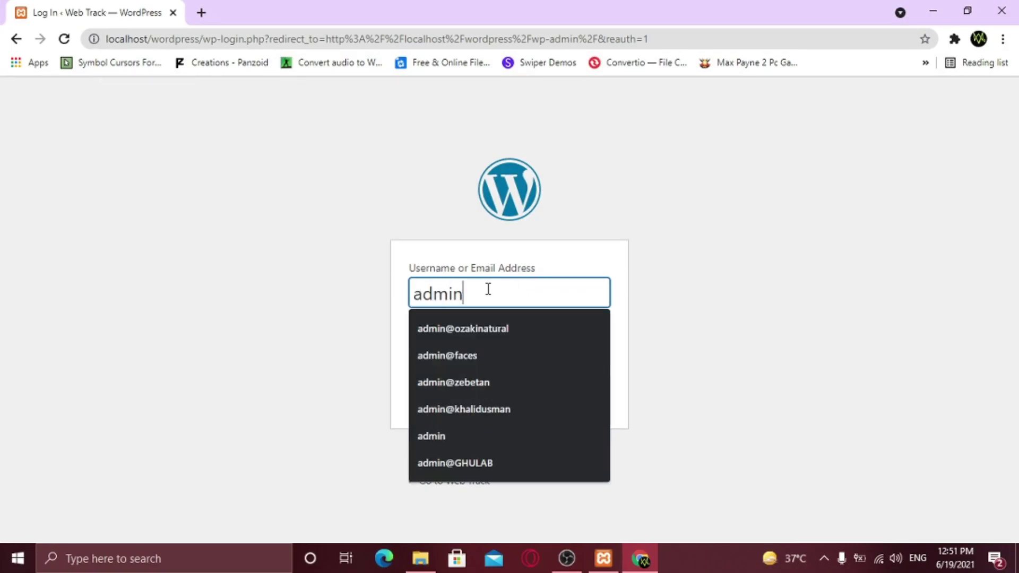
{"action": "key", "text": "Tab"}
{"action": "type", "text": "12345"}
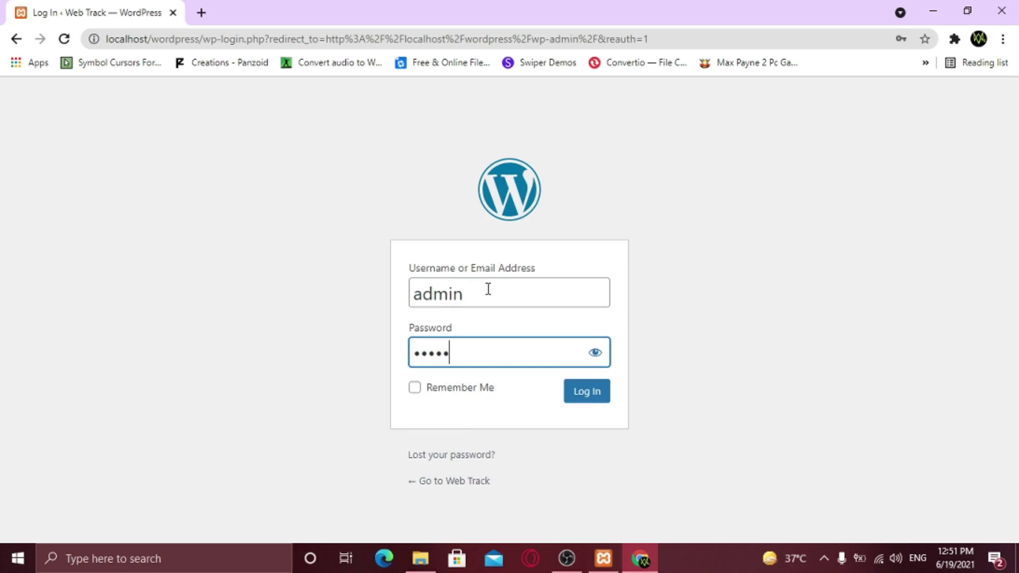
{"action": "left_click", "coordinate": [598, 402]}
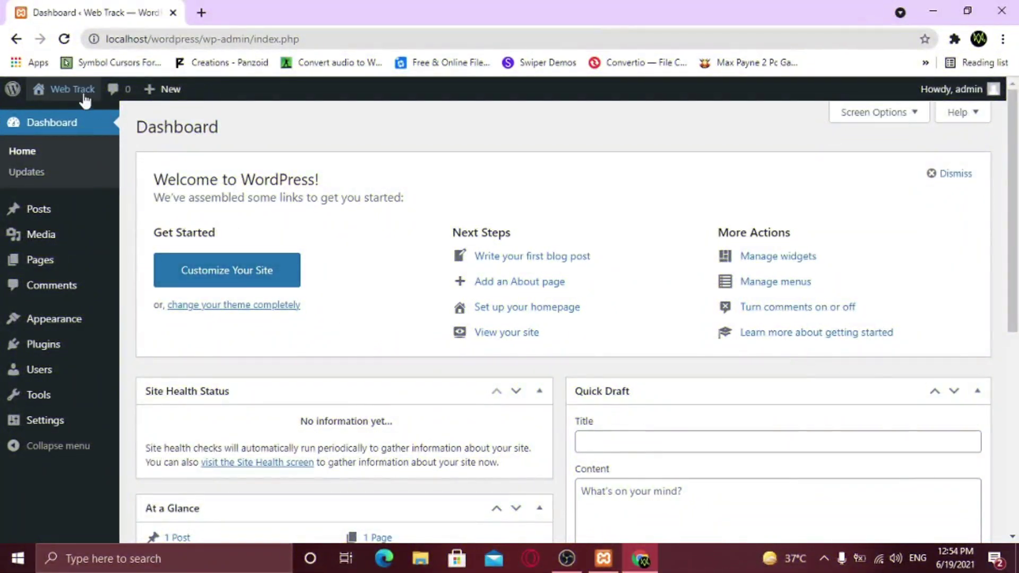
Open Web Track's front page in a new tab, scroll through it, then return to the Dashboard
{"action": "mouse_move", "coordinate": [78, 95]}
{"action": "right_click", "coordinate": [72, 119]}
{"action": "left_click", "coordinate": [106, 122]}
{"action": "left_click", "coordinate": [232, 19]}
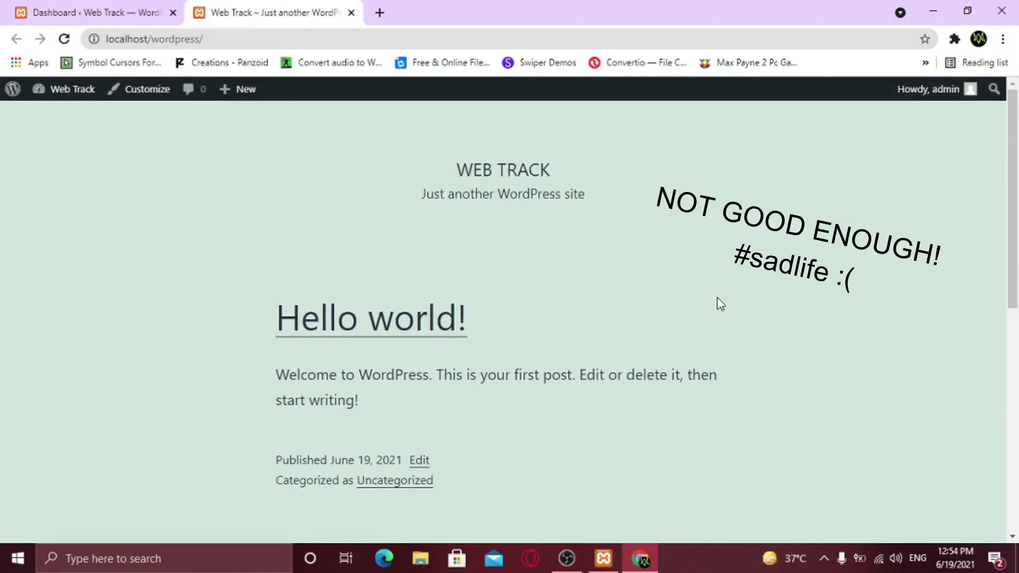
{"action": "scroll", "coordinate": [727, 315], "scroll_direction": "down", "scroll_amount": 6}
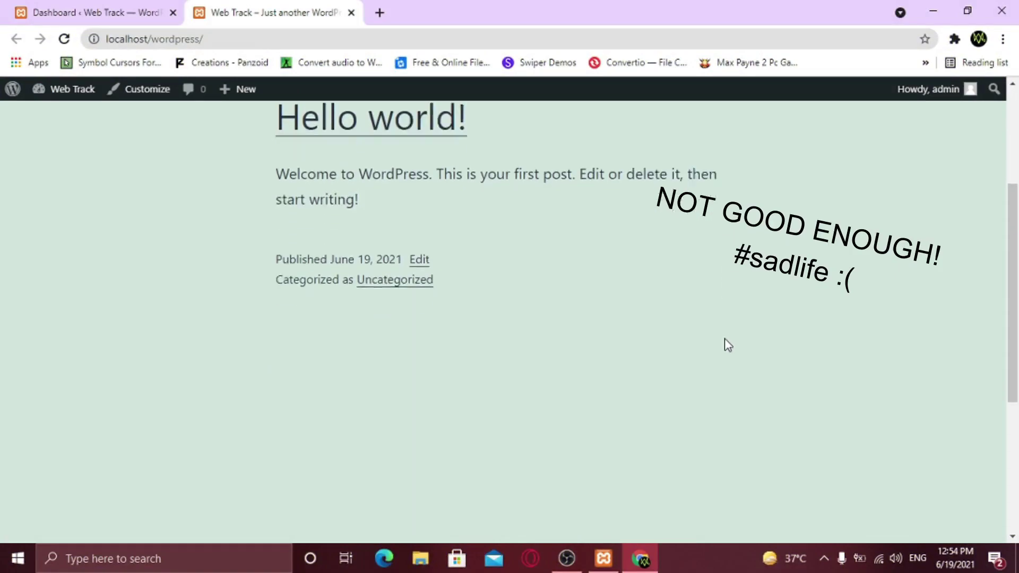
{"action": "scroll", "coordinate": [725, 344], "scroll_direction": "down", "scroll_amount": 2}
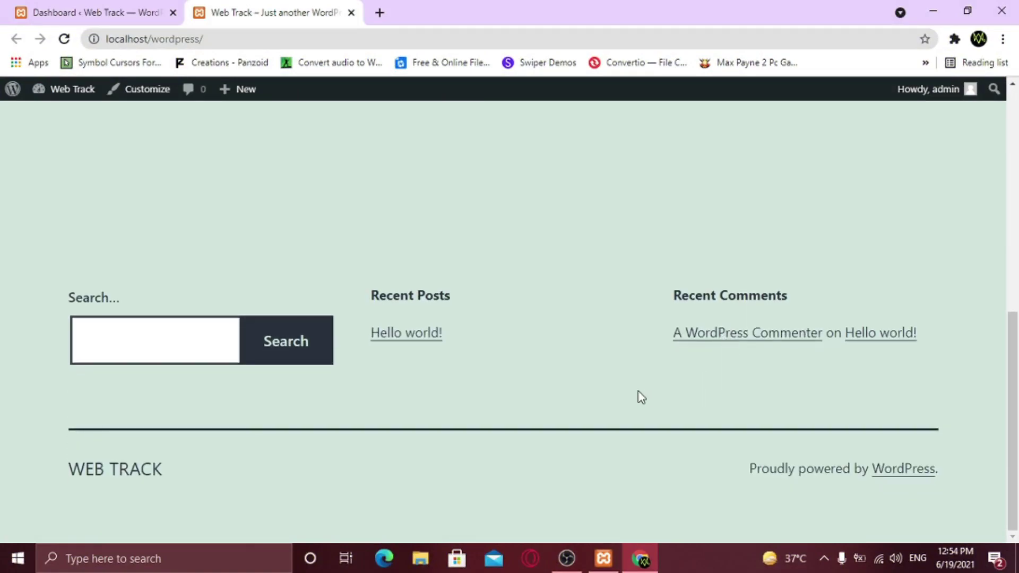
{"action": "scroll", "coordinate": [639, 396], "scroll_direction": "up", "scroll_amount": 3}
{"action": "scroll", "coordinate": [640, 397], "scroll_direction": "up", "scroll_amount": 6}
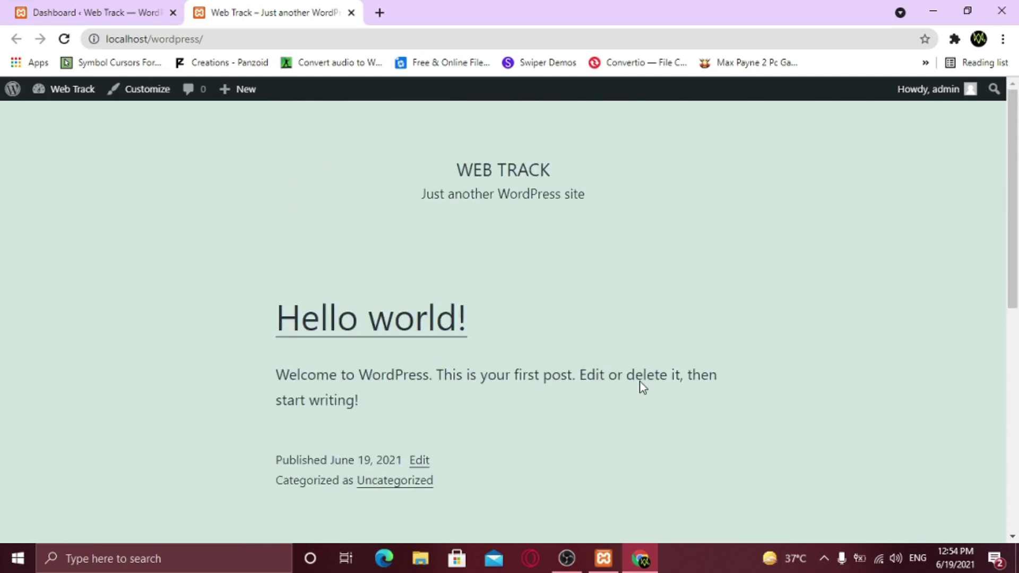
{"action": "left_click", "coordinate": [101, 22]}
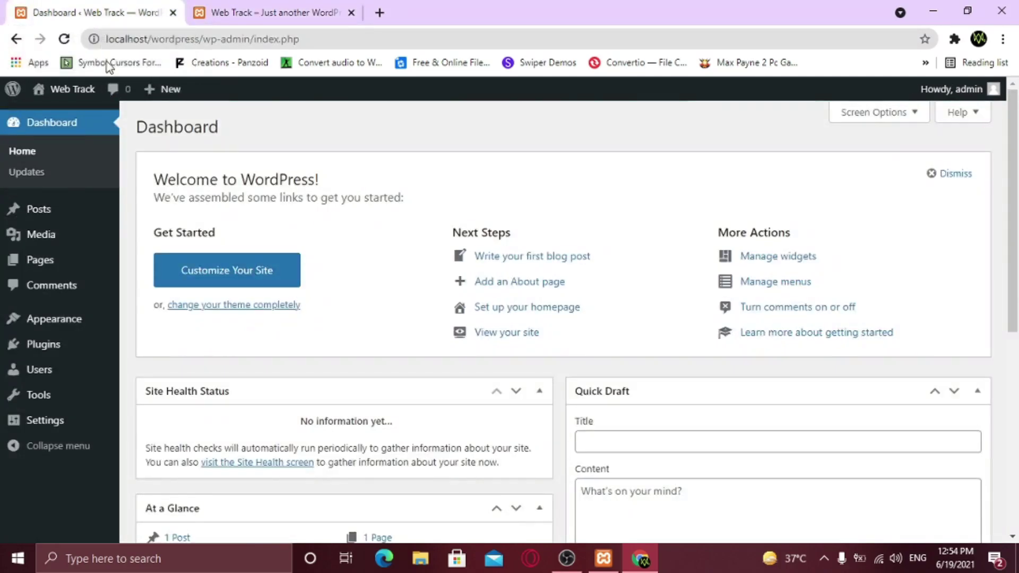
Search the theme directory for 'ocean' under Appearance > Themes > Add New
{"action": "mouse_move", "coordinate": [71, 326]}
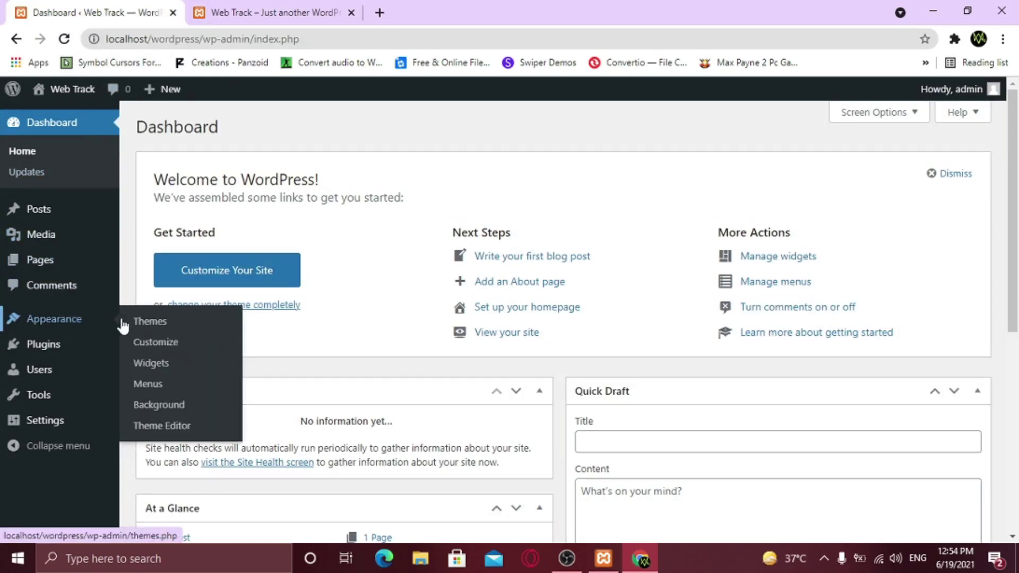
{"action": "left_click", "coordinate": [142, 321]}
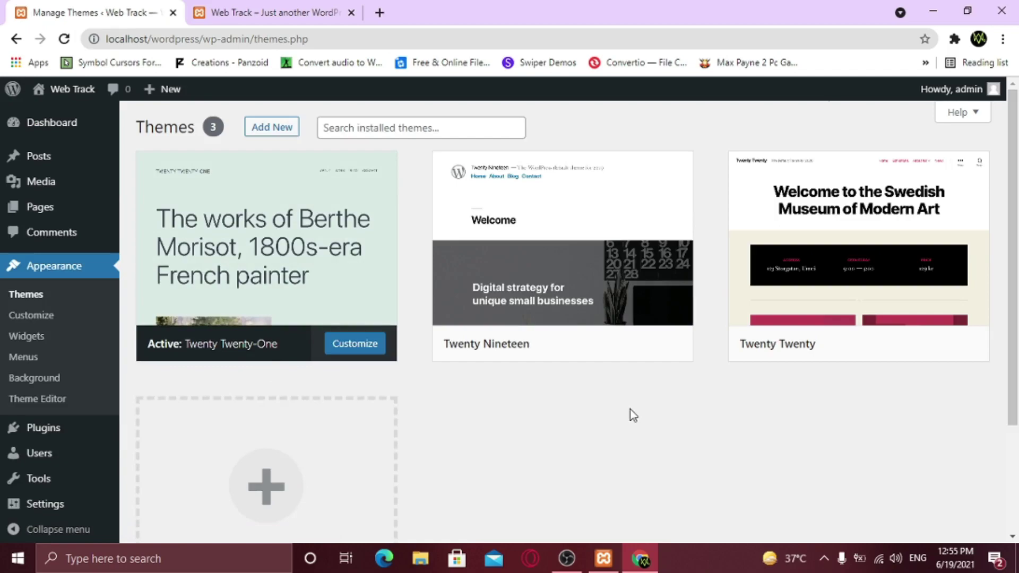
{"action": "left_click", "coordinate": [271, 128]}
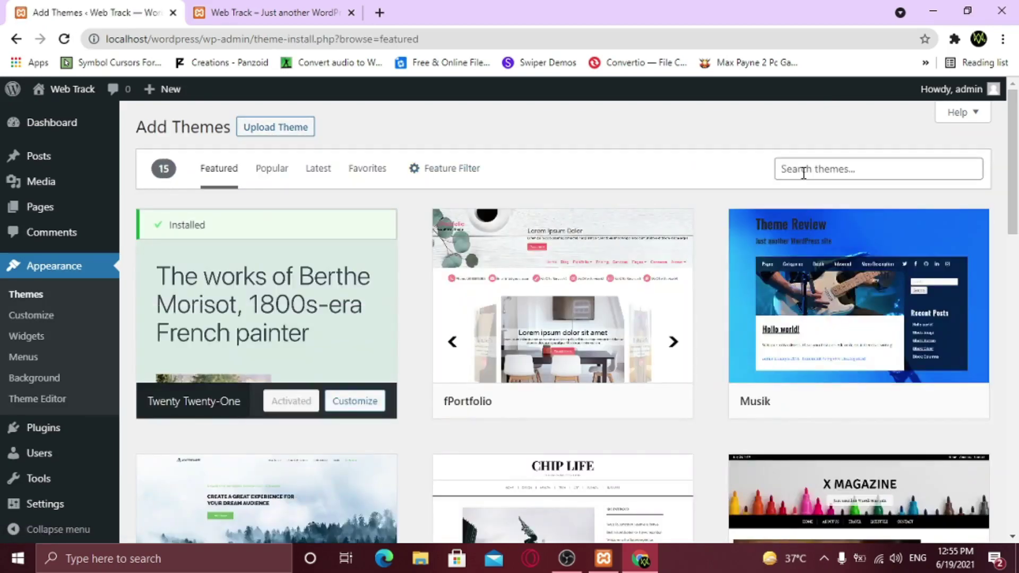
{"action": "left_click", "coordinate": [804, 174]}
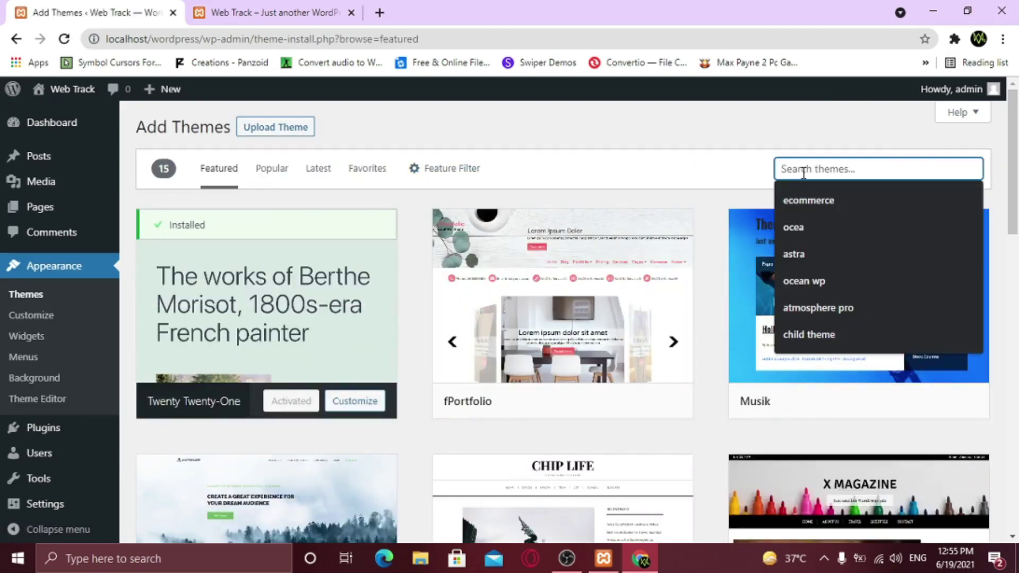
{"action": "type", "text": "ocean"}
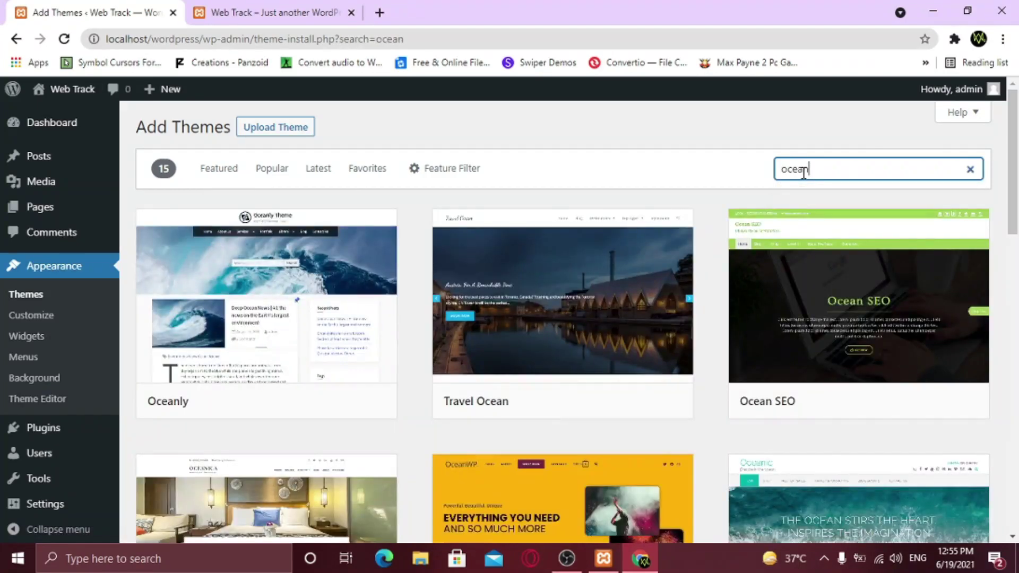
Install and activate OceanWP, then switch to the front-page tab
{"action": "scroll", "coordinate": [792, 191], "scroll_direction": "down", "scroll_amount": 3}
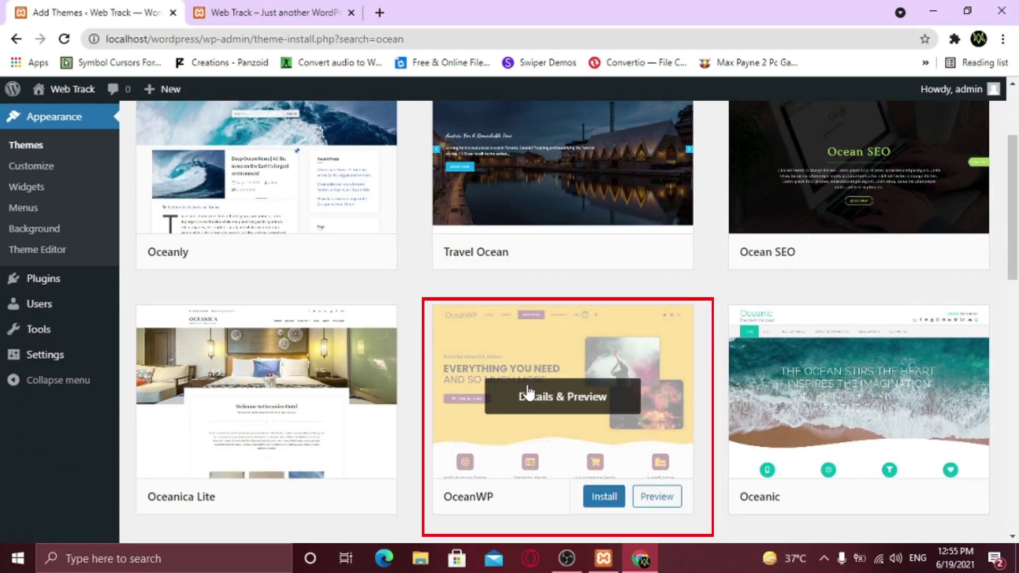
{"action": "left_click", "coordinate": [605, 497]}
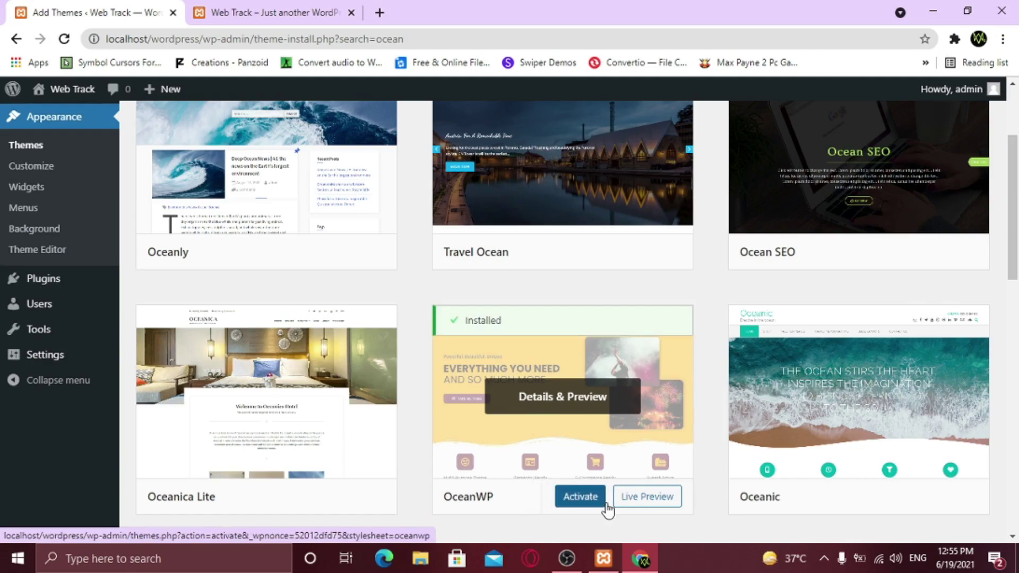
{"action": "left_click", "coordinate": [588, 503]}
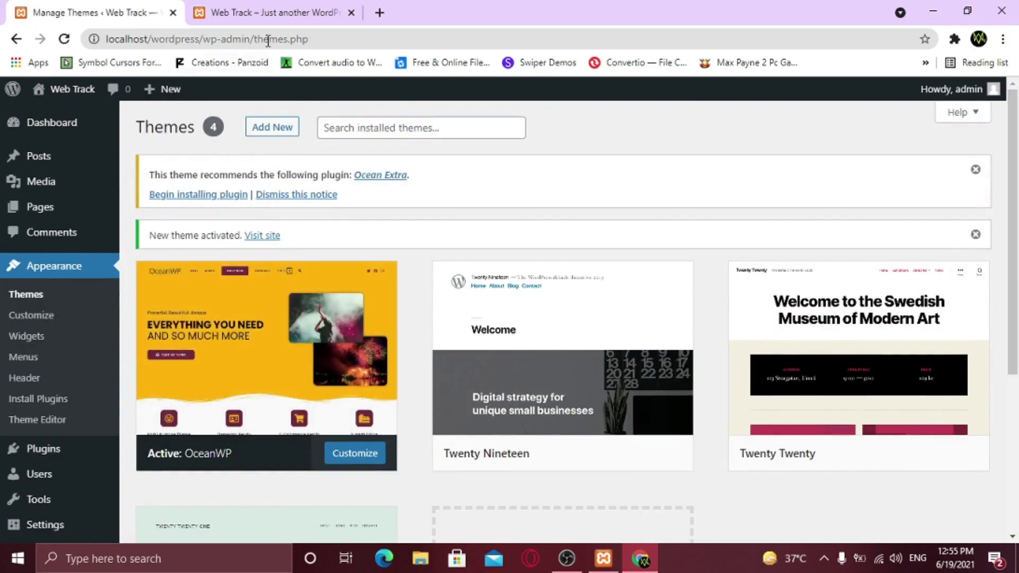
{"action": "left_click", "coordinate": [264, 11]}
Reload the front page to see it in OceanWP's layout and scroll through it
{"action": "key", "text": "Tab"}
{"action": "key", "text": "Tab"}
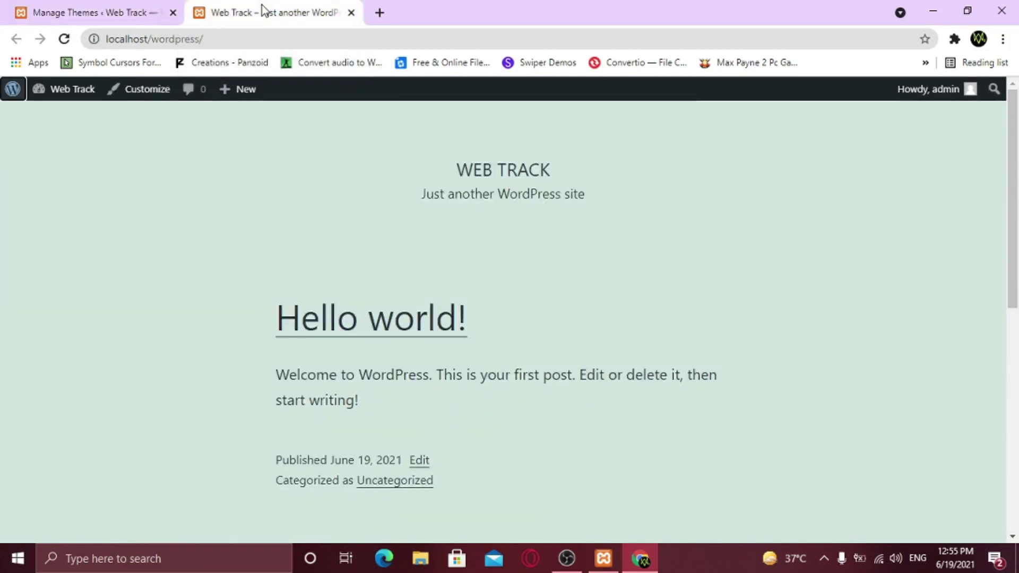
{"action": "left_click", "coordinate": [64, 39]}
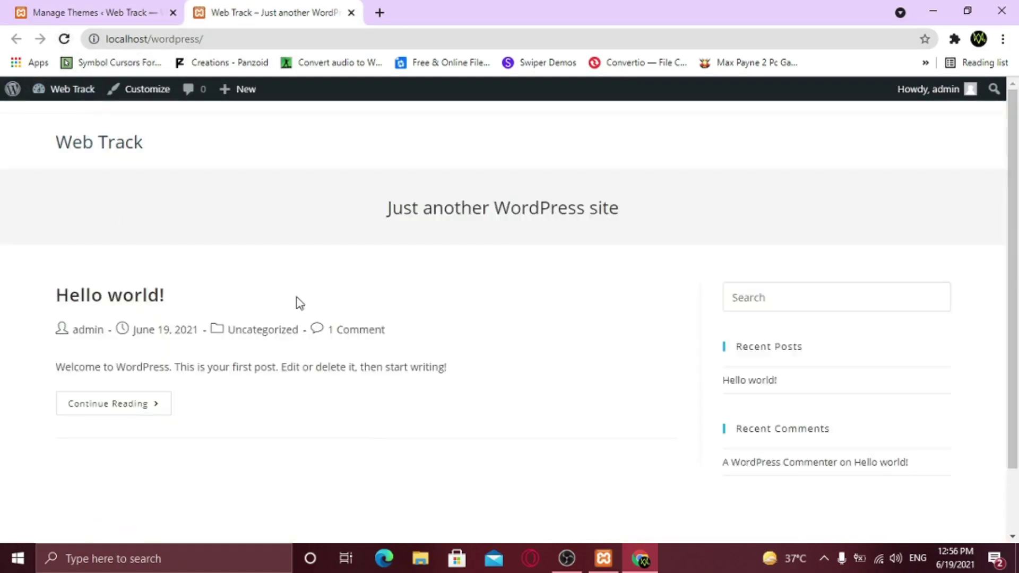
{"action": "scroll", "coordinate": [541, 373], "scroll_direction": "down", "scroll_amount": 1}
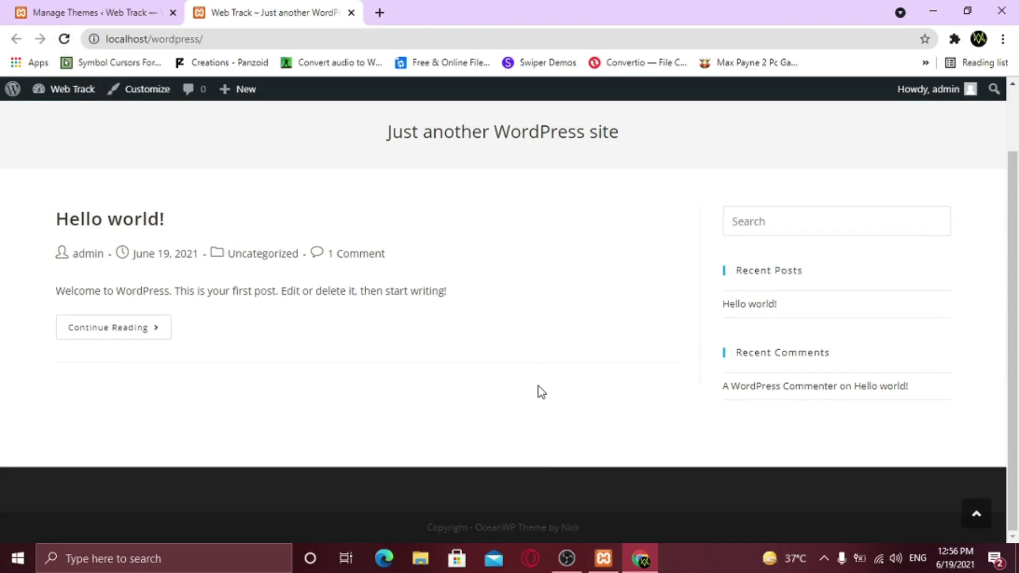
{"action": "scroll", "coordinate": [541, 392], "scroll_direction": "up", "scroll_amount": 1}
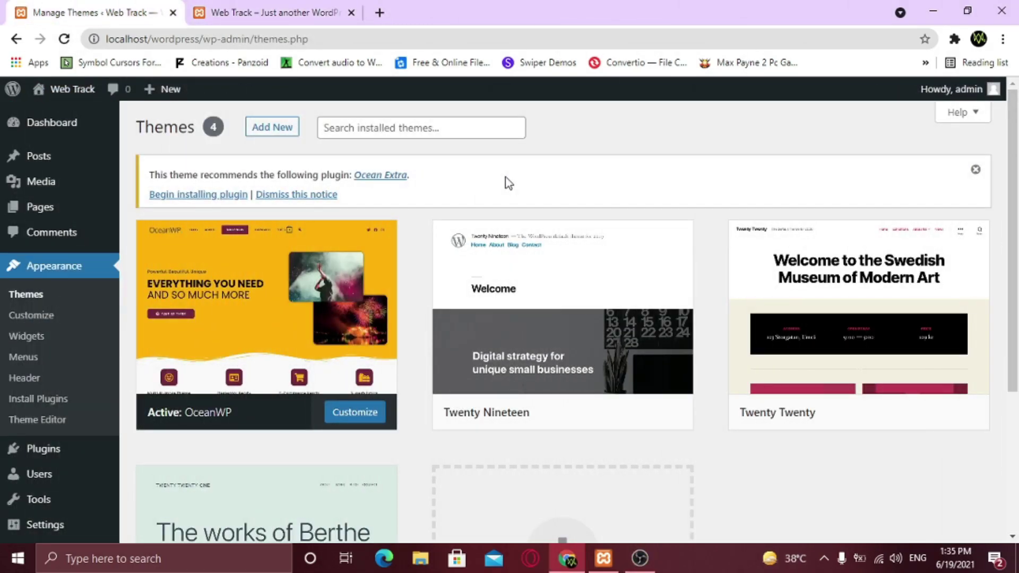
Search for 'elementor' on the Plugins > Add New page
{"action": "mouse_move", "coordinate": [39, 447]}
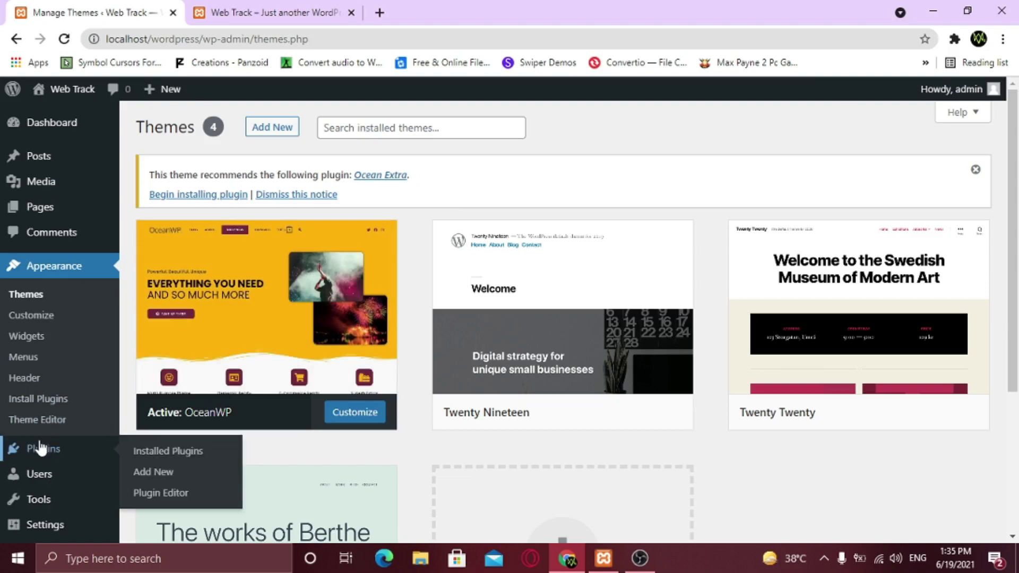
{"action": "left_click", "coordinate": [163, 482]}
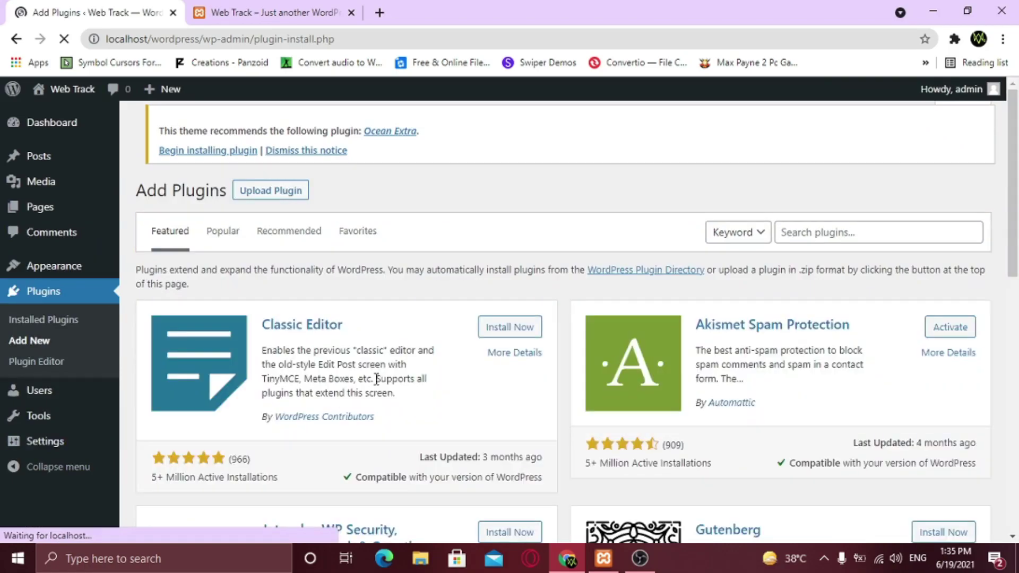
{"action": "left_click", "coordinate": [788, 223]}
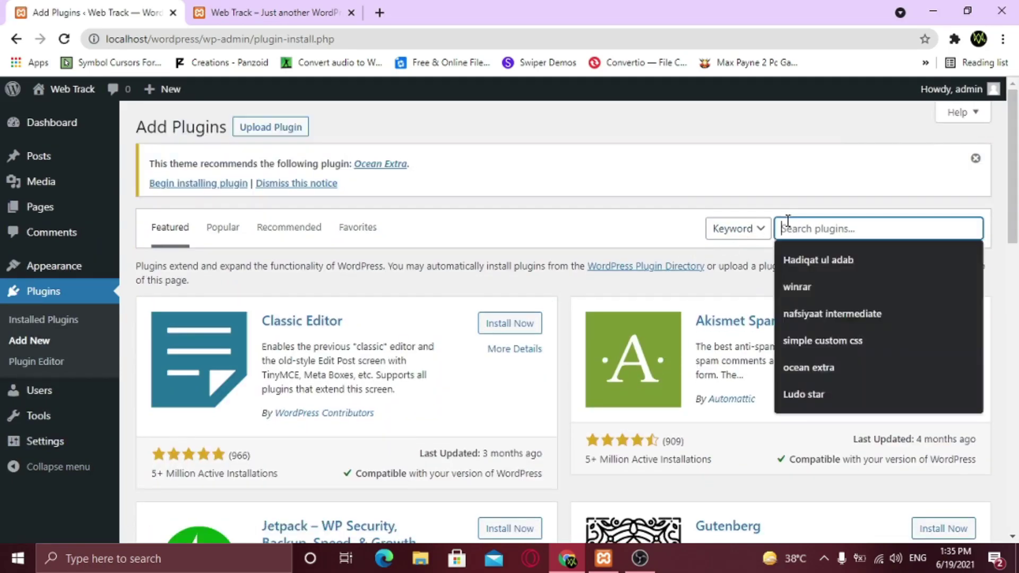
{"action": "type", "text": "elementor"}
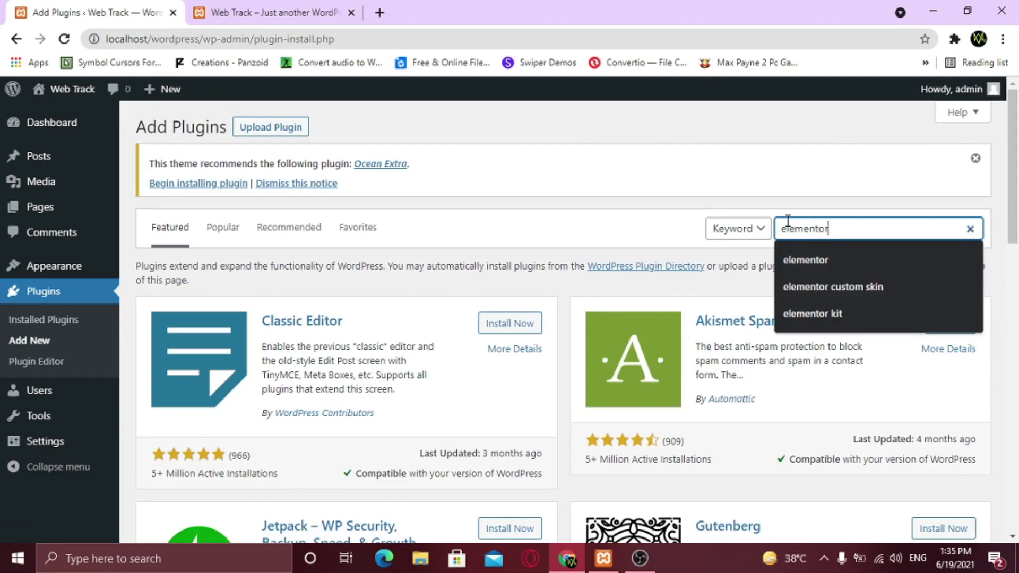
{"action": "key", "text": "Return"}
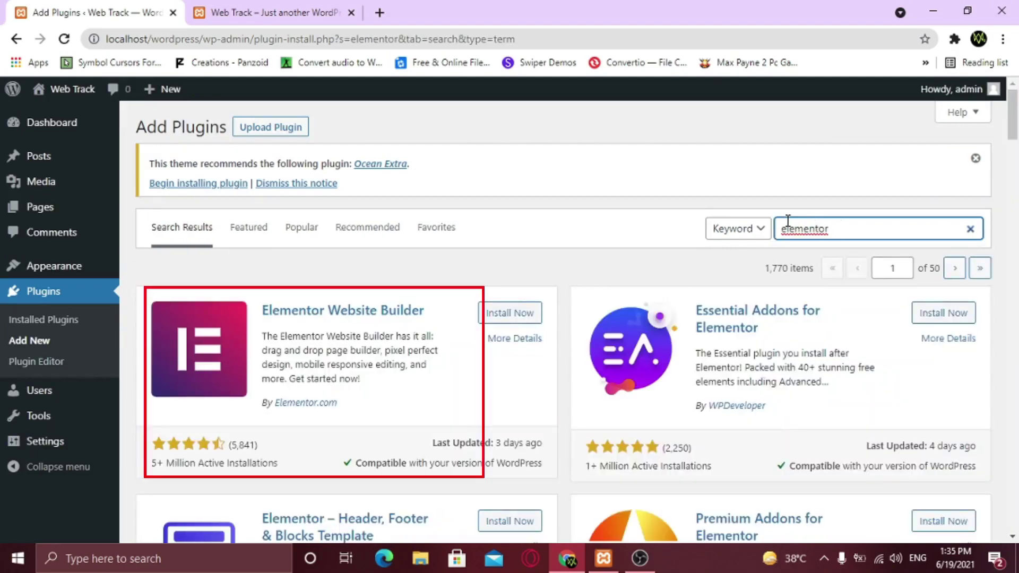
Install and activate Elementor Website Builder, then close its Getting Started screen
{"action": "left_click_drag", "start_coordinate": [244, 462], "coordinate": [153, 469]}
{"action": "left_click", "coordinate": [206, 464]}
{"action": "left_click", "coordinate": [333, 461]}
{"action": "left_click", "coordinate": [518, 318]}
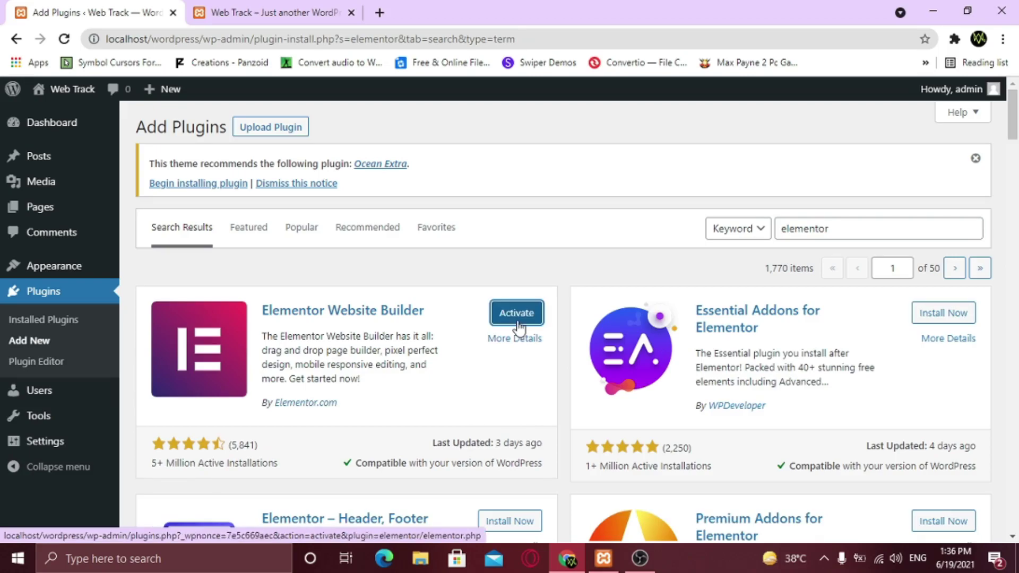
{"action": "left_click", "coordinate": [518, 317]}
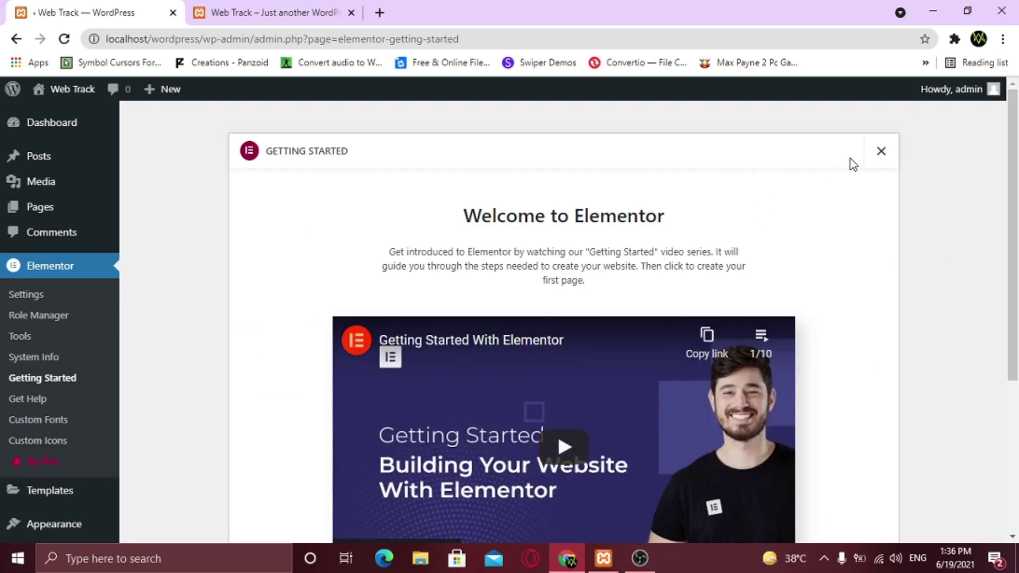
{"action": "left_click", "coordinate": [880, 152]}
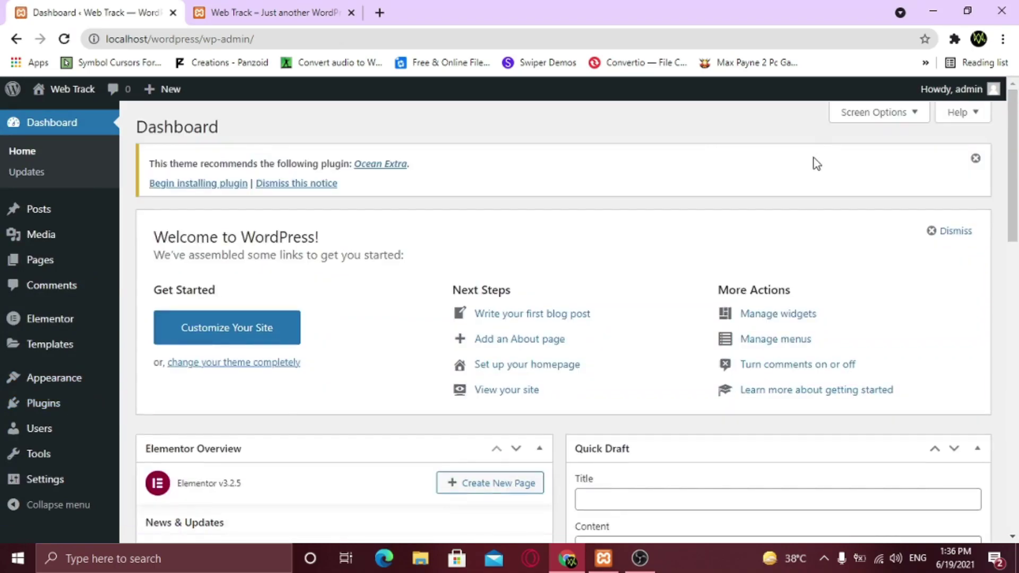
Search 'essential addons' under Plugins > Add New, then install and activate Essential Addons for Elementor
{"action": "mouse_move", "coordinate": [85, 407]}
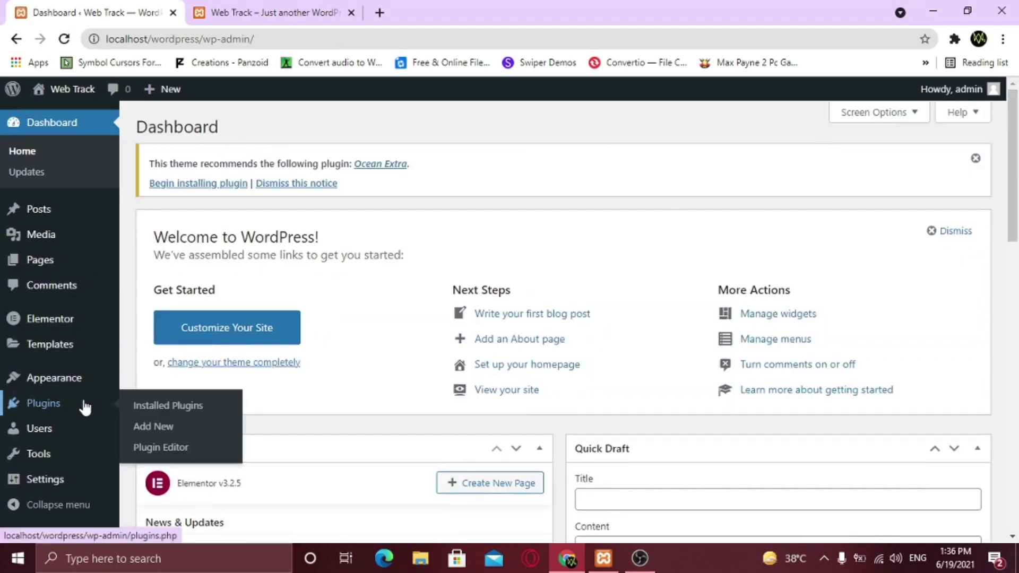
{"action": "left_click", "coordinate": [160, 428]}
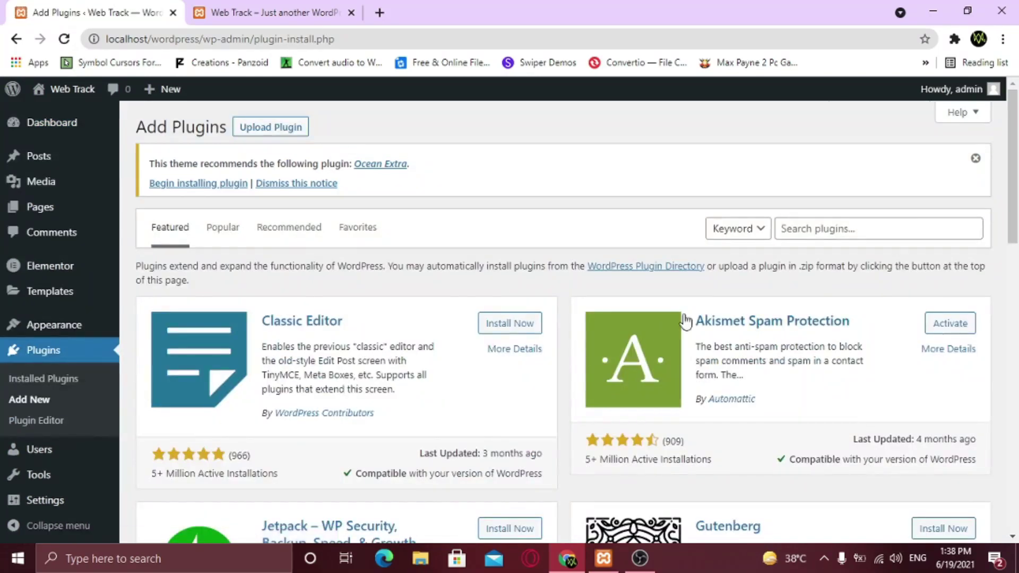
{"action": "left_click", "coordinate": [796, 229]}
{"action": "type", "text": "essential addons"}
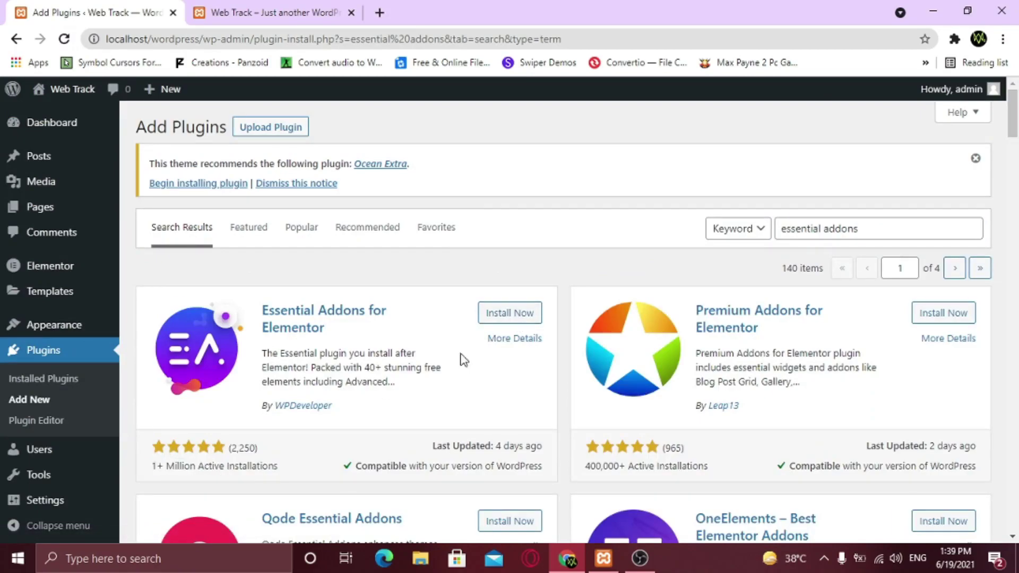
{"action": "left_click", "coordinate": [504, 314]}
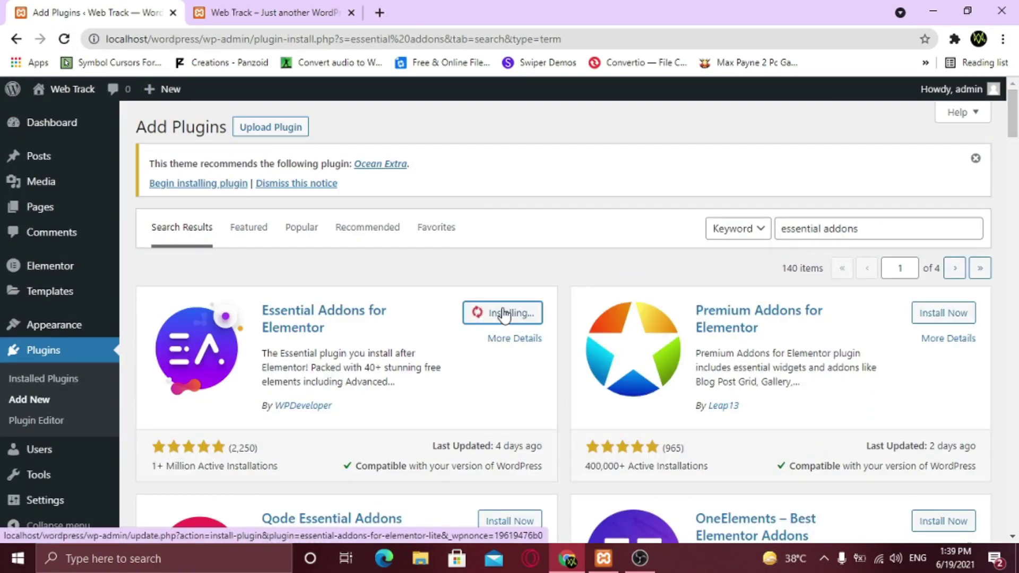
{"action": "left_click", "coordinate": [504, 313]}
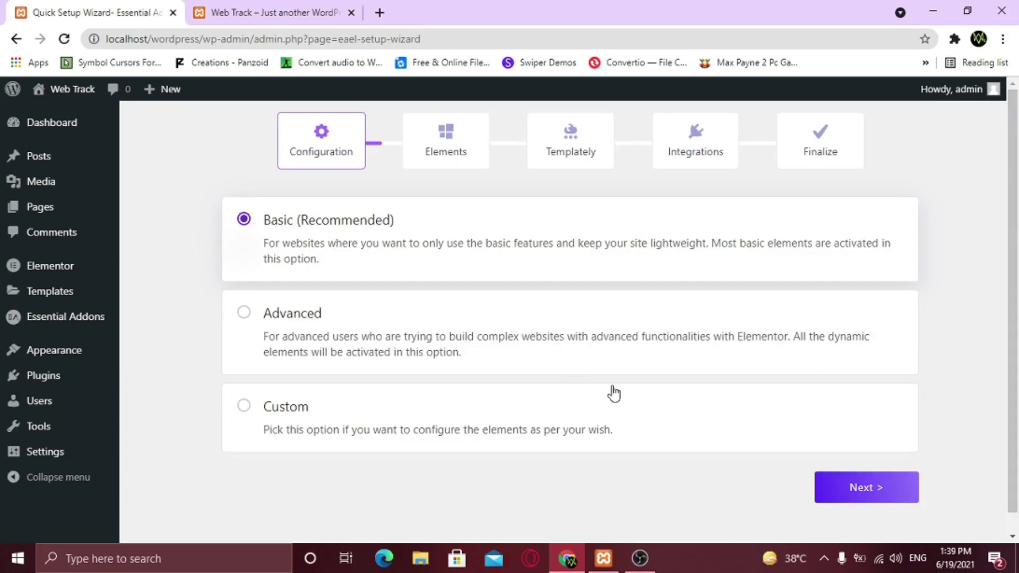
Keep the basic configuration and enable every element, including Post Grid, WooCommerce, BetterDocs and Form Styler ones
{"action": "left_click", "coordinate": [858, 488]}
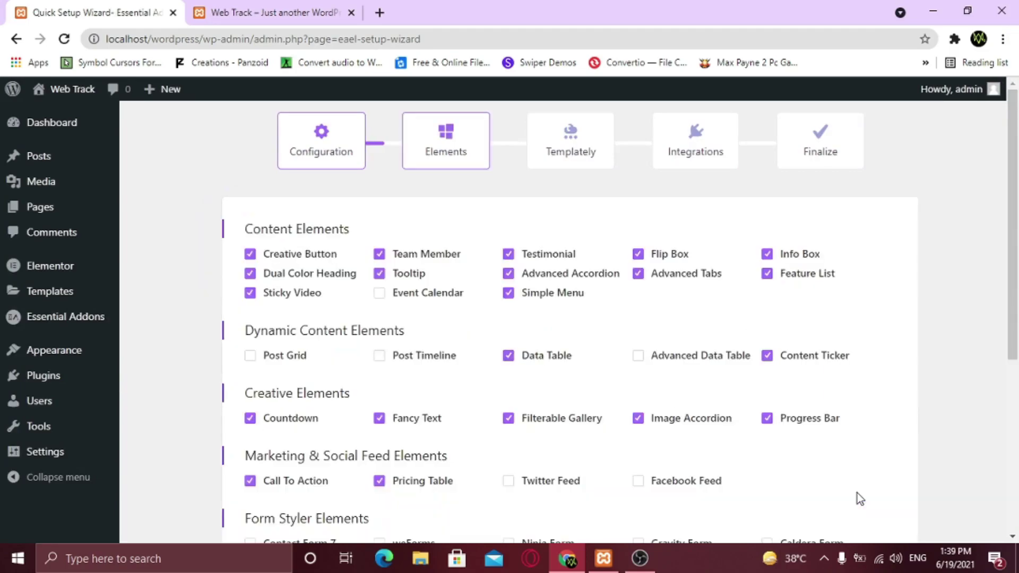
{"action": "scroll", "coordinate": [610, 420], "scroll_direction": "down", "scroll_amount": 3}
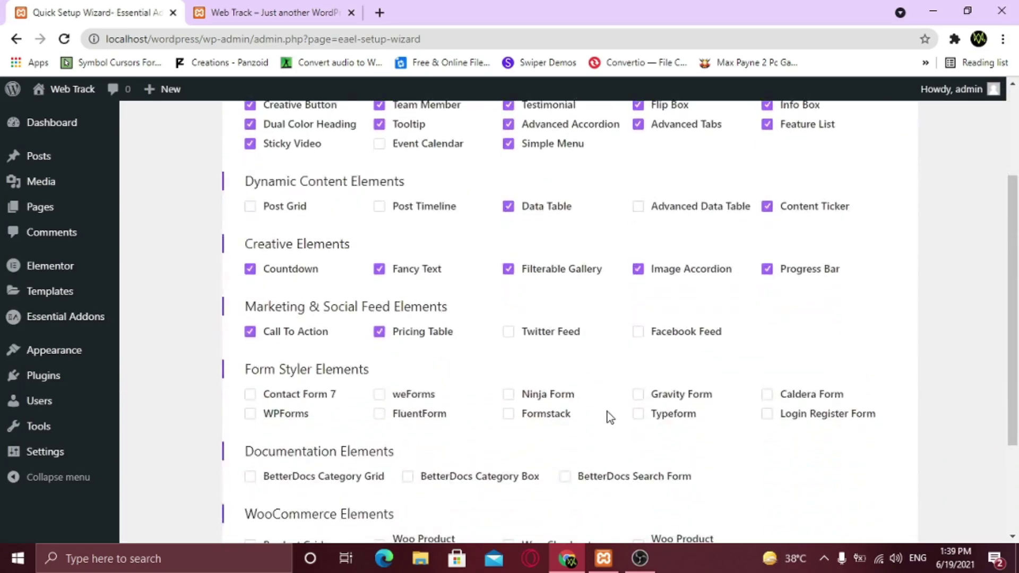
{"action": "scroll", "coordinate": [607, 412], "scroll_direction": "down", "scroll_amount": 2}
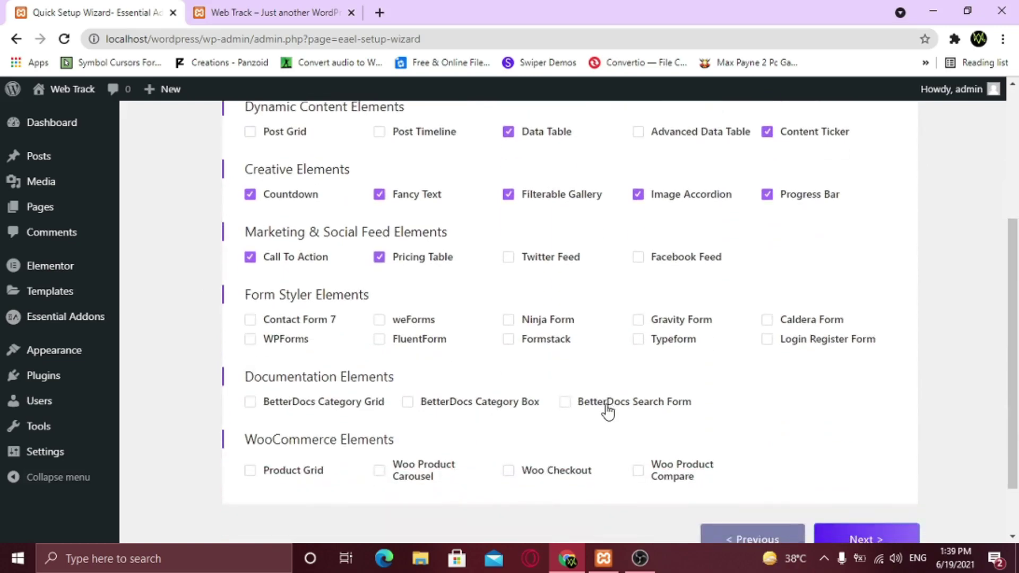
{"action": "scroll", "coordinate": [608, 412], "scroll_direction": "up", "scroll_amount": 5}
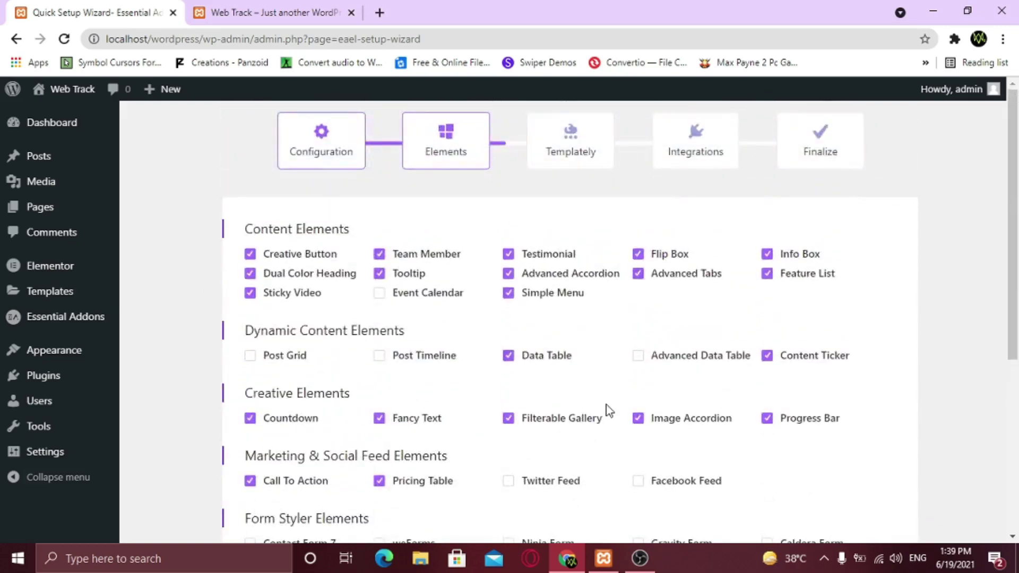
{"action": "left_click", "coordinate": [250, 356]}
{"action": "left_click", "coordinate": [379, 356]}
{"action": "left_click", "coordinate": [639, 355]}
{"action": "scroll", "coordinate": [516, 344], "scroll_direction": "down", "scroll_amount": 3}
{"action": "left_click", "coordinate": [510, 333]}
{"action": "left_click", "coordinate": [638, 333]}
{"action": "scroll", "coordinate": [374, 406], "scroll_direction": "down", "scroll_amount": 3}
{"action": "left_click", "coordinate": [249, 399]}
{"action": "left_click", "coordinate": [379, 398]}
{"action": "left_click", "coordinate": [508, 399]}
{"action": "left_click", "coordinate": [638, 399]}
{"action": "left_click", "coordinate": [565, 330]}
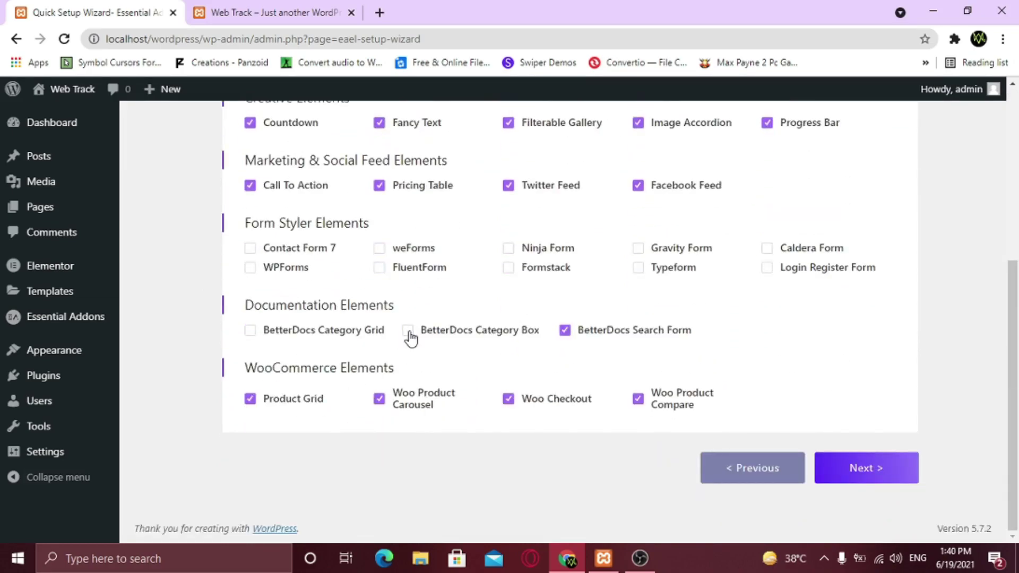
{"action": "left_click", "coordinate": [408, 330]}
{"action": "left_click", "coordinate": [250, 331]}
{"action": "left_click", "coordinate": [249, 267]}
{"action": "left_click", "coordinate": [249, 248]}
{"action": "left_click", "coordinate": [380, 248]}
{"action": "left_click", "coordinate": [379, 267]}
{"action": "left_click", "coordinate": [509, 267]}
{"action": "left_click", "coordinate": [508, 248]}
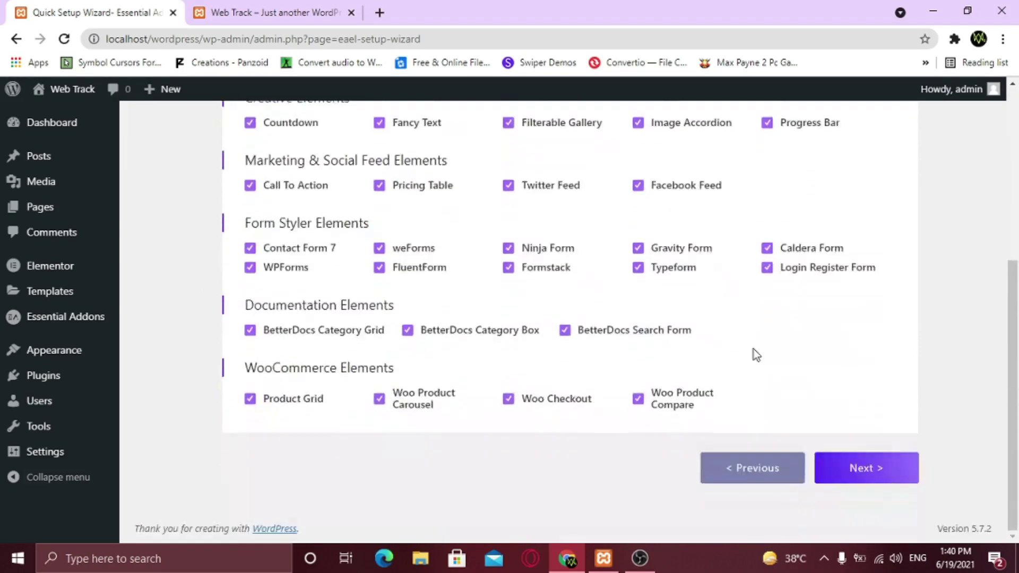
Continue past the Templately and Integrations steps and finish the Quick Setup Wizard
{"action": "left_click", "coordinate": [866, 469]}
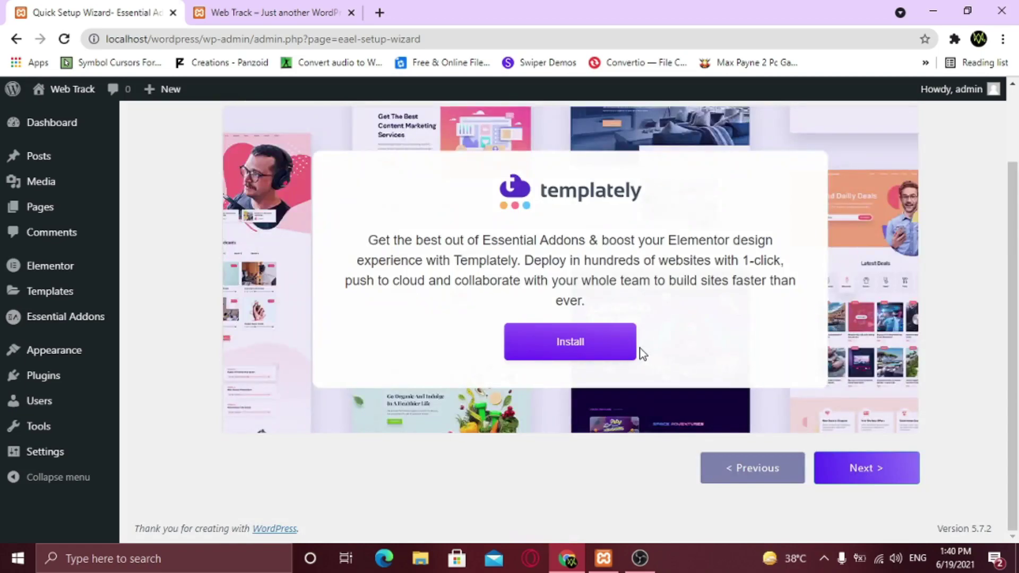
{"action": "scroll", "coordinate": [667, 448], "scroll_direction": "up", "scroll_amount": 2}
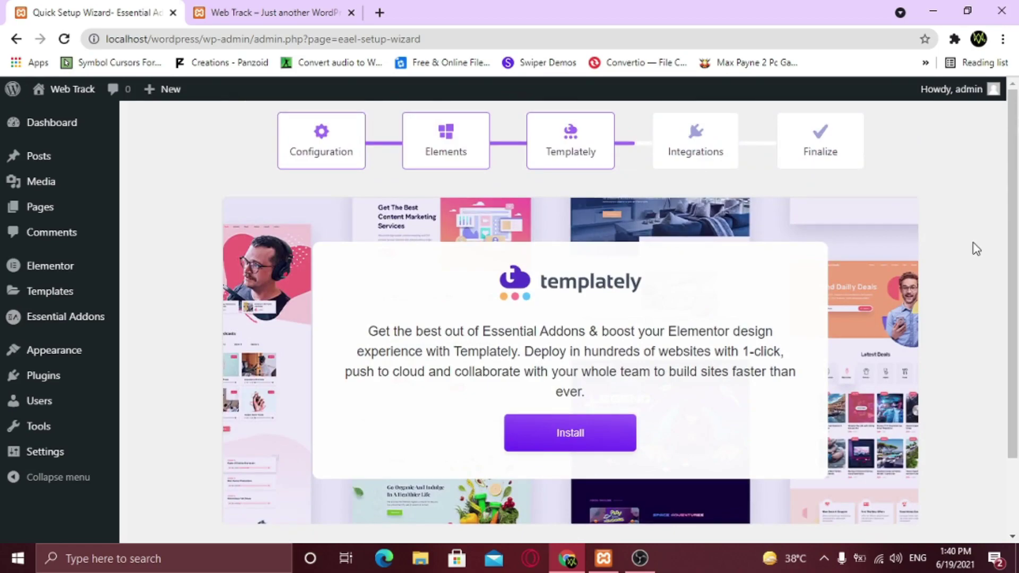
{"action": "scroll", "coordinate": [702, 371], "scroll_direction": "down", "scroll_amount": 2}
{"action": "scroll", "coordinate": [798, 330], "scroll_direction": "up", "scroll_amount": 2}
{"action": "scroll", "coordinate": [803, 332], "scroll_direction": "down", "scroll_amount": 2}
{"action": "left_click", "coordinate": [860, 469]}
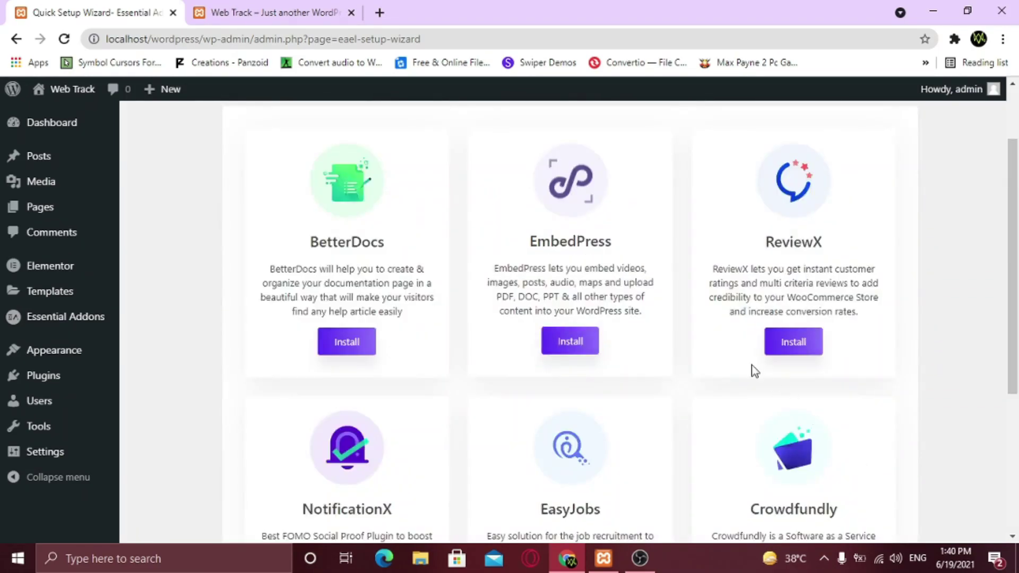
{"action": "scroll", "coordinate": [755, 371], "scroll_direction": "up", "scroll_amount": 2}
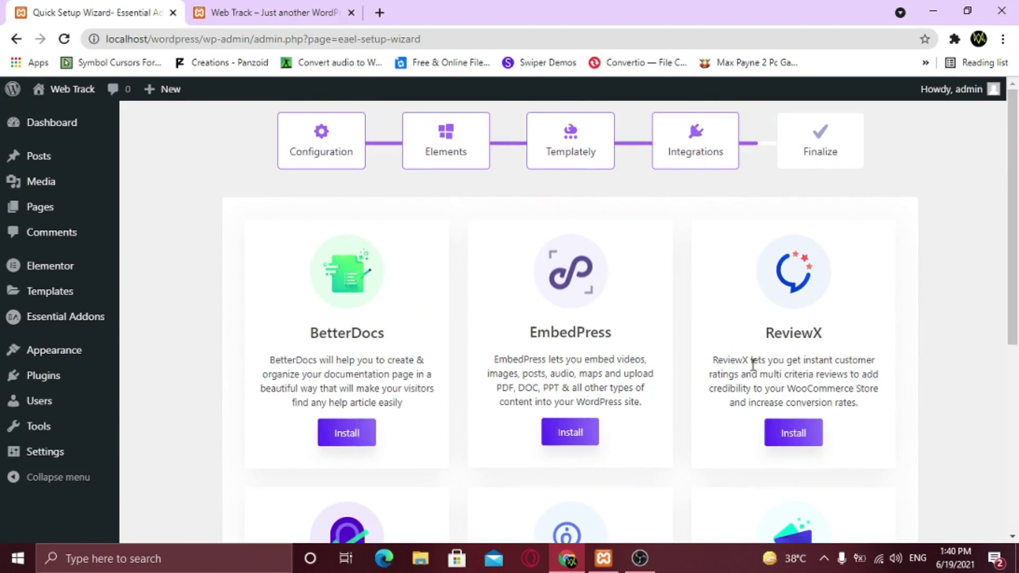
{"action": "scroll", "coordinate": [729, 360], "scroll_direction": "down", "scroll_amount": 3}
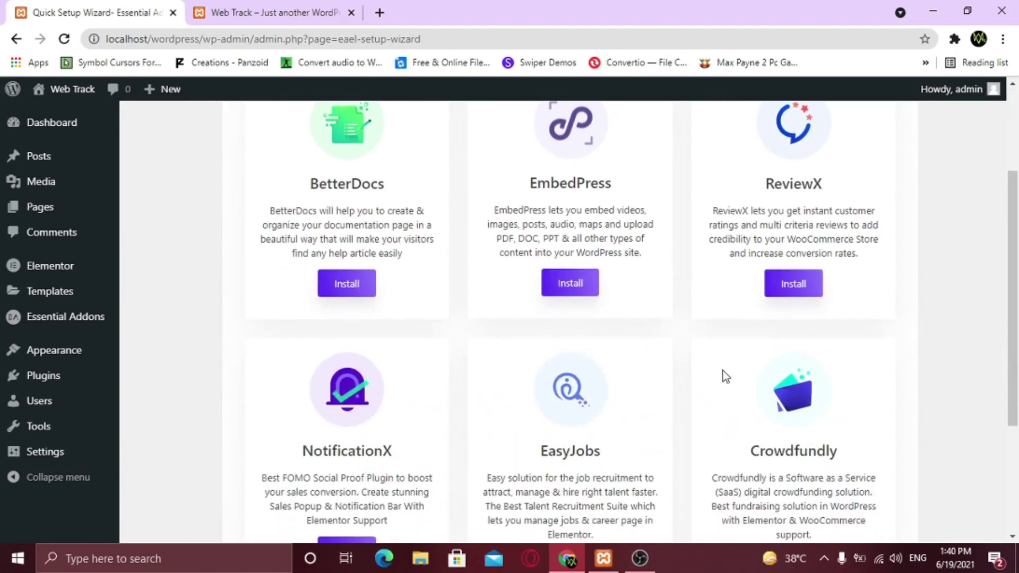
{"action": "scroll", "coordinate": [723, 371], "scroll_direction": "up", "scroll_amount": 4}
{"action": "scroll", "coordinate": [722, 371], "scroll_direction": "down", "scroll_amount": 8}
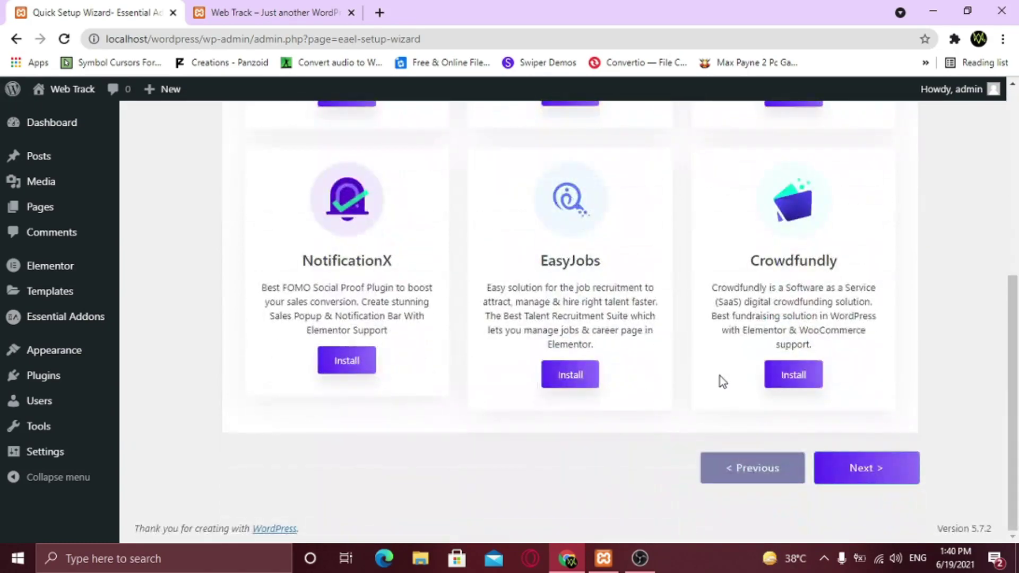
{"action": "left_click", "coordinate": [880, 469]}
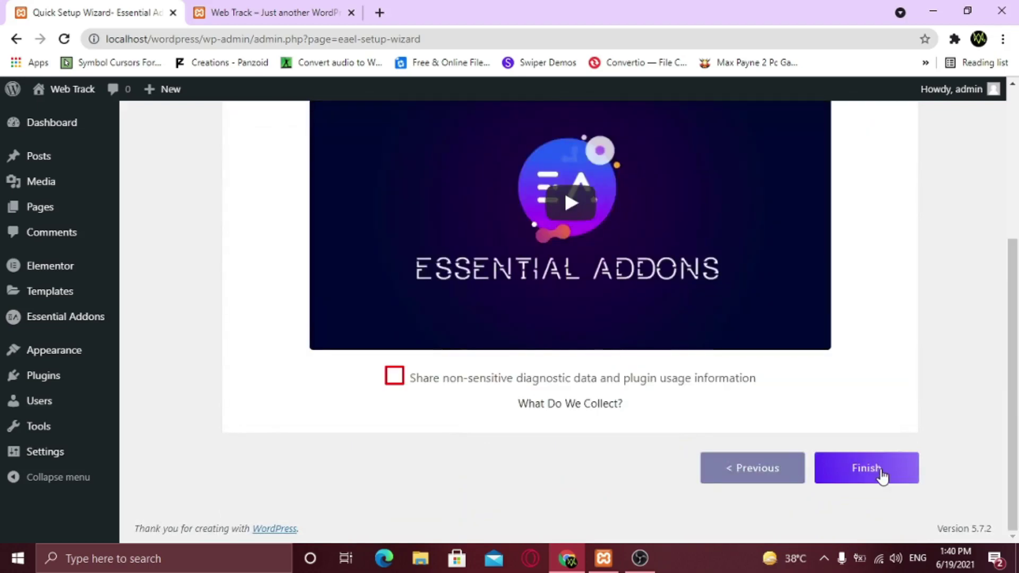
{"action": "left_click", "coordinate": [881, 475]}
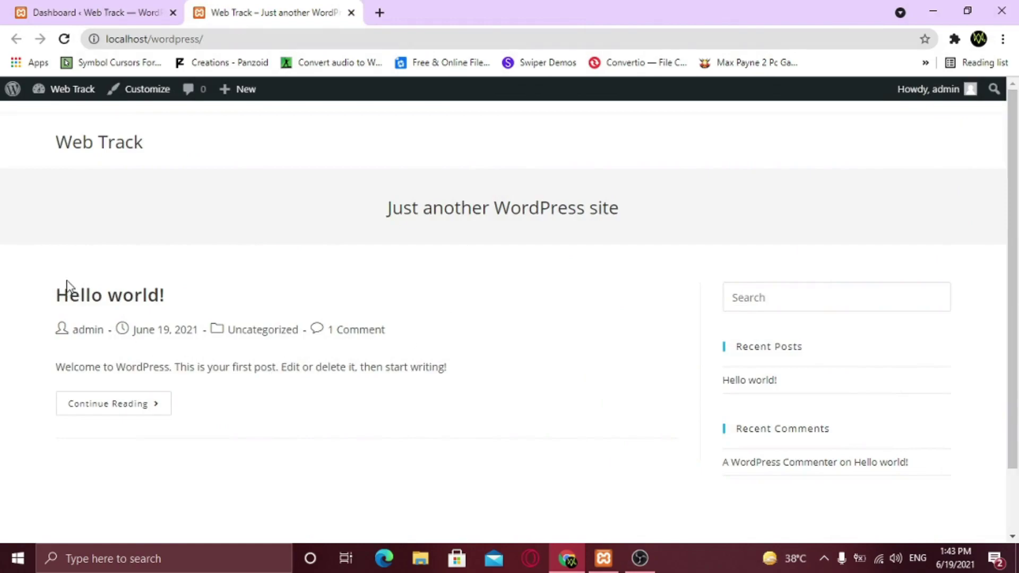
Scroll the Web Track front page, then switch back to the Dashboard tab
{"action": "scroll", "coordinate": [438, 348], "scroll_direction": "down", "scroll_amount": 2}
{"action": "scroll", "coordinate": [584, 346], "scroll_direction": "up", "scroll_amount": 2}
{"action": "left_click_drag", "start_coordinate": [687, 284], "coordinate": [909, 458]}
{"action": "left_click", "coordinate": [650, 349]}
{"action": "left_click", "coordinate": [149, 6]}
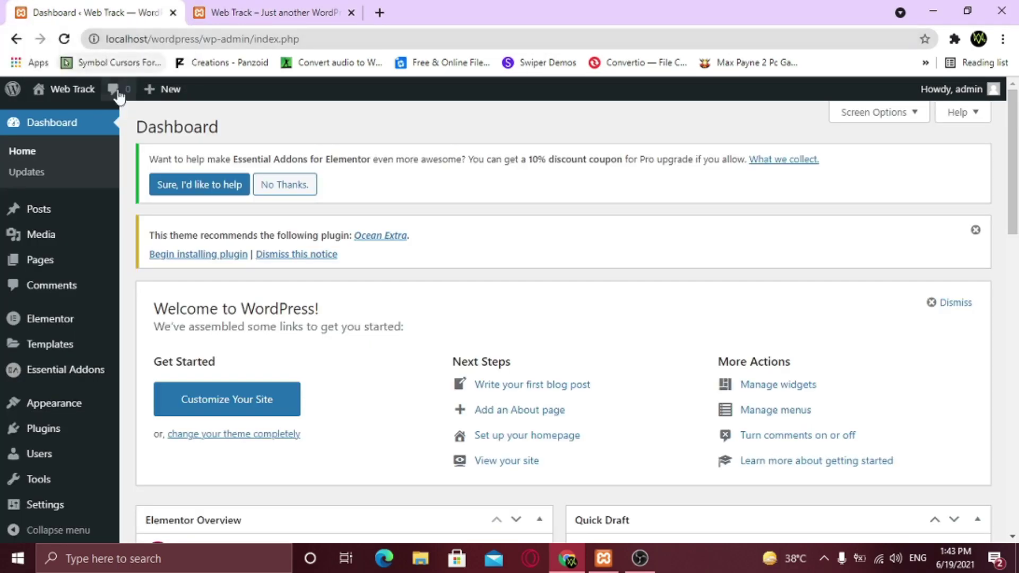
Start a new page titled 'Home'
{"action": "mouse_move", "coordinate": [50, 265]}
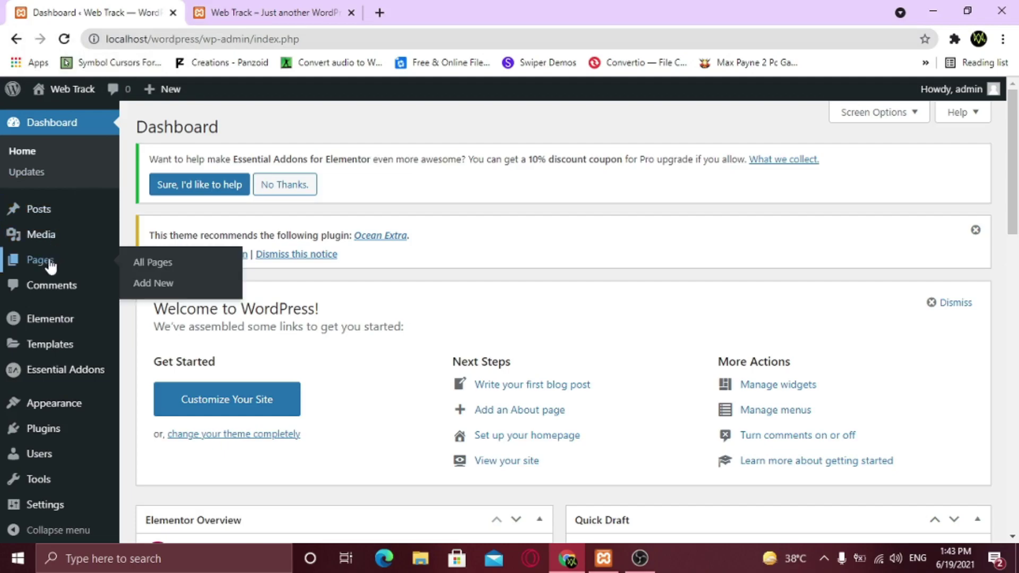
{"action": "left_click", "coordinate": [154, 283]}
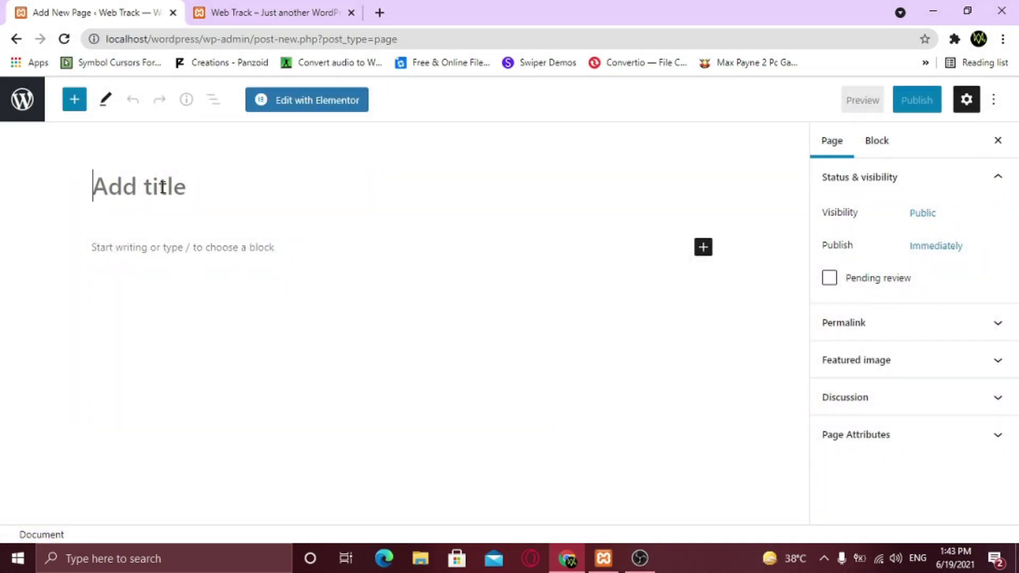
{"action": "type", "text": "Home"}
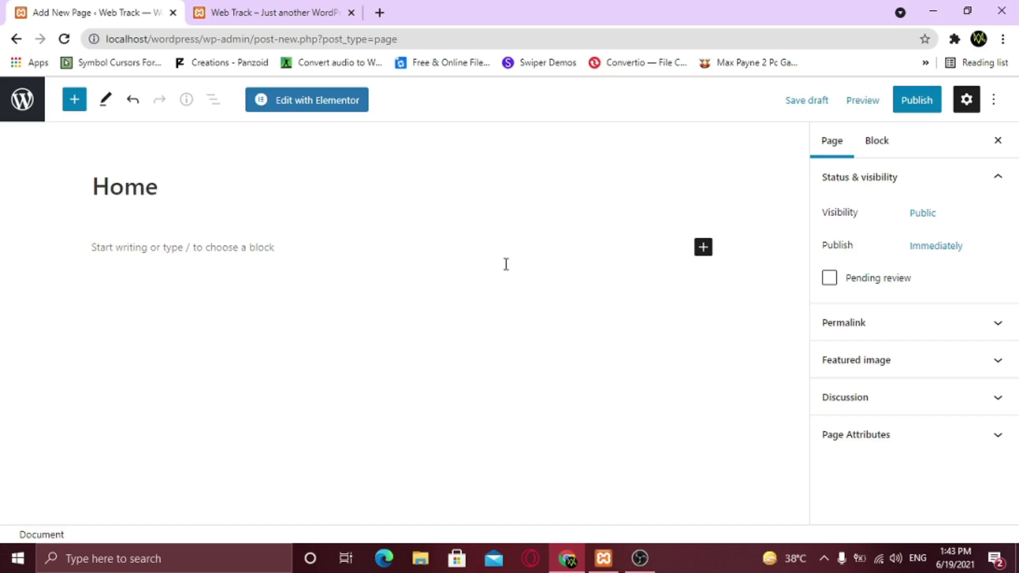
Set its template to Elementor Full Width, publish it, and return to the pages list
{"action": "left_click", "coordinate": [922, 448]}
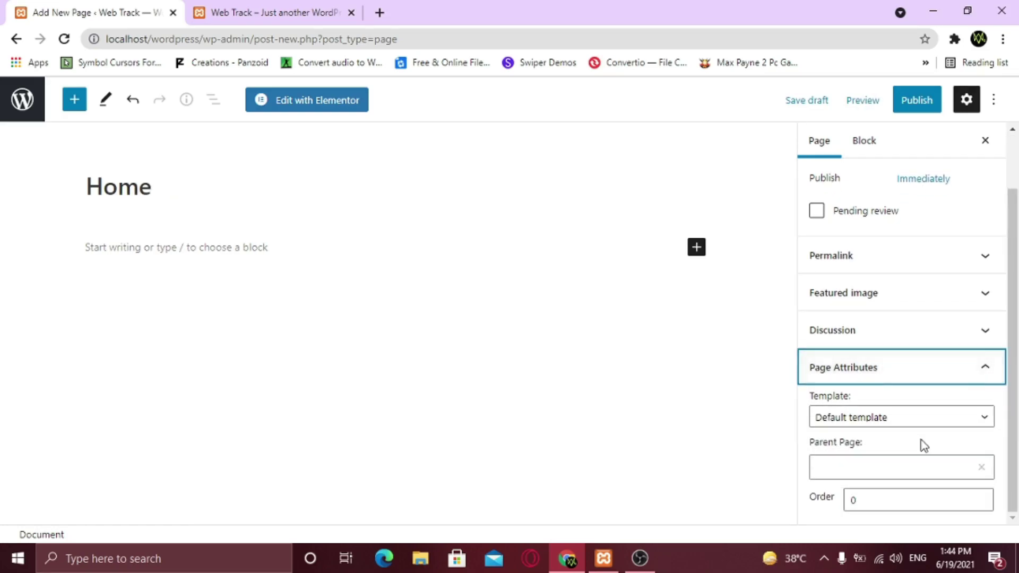
{"action": "left_click", "coordinate": [897, 423]}
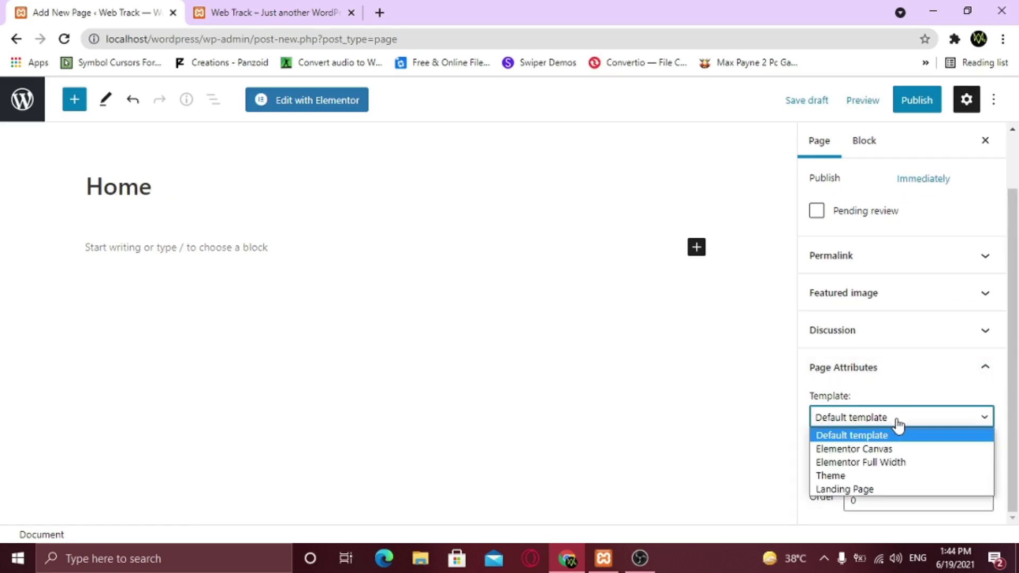
{"action": "left_click", "coordinate": [883, 466]}
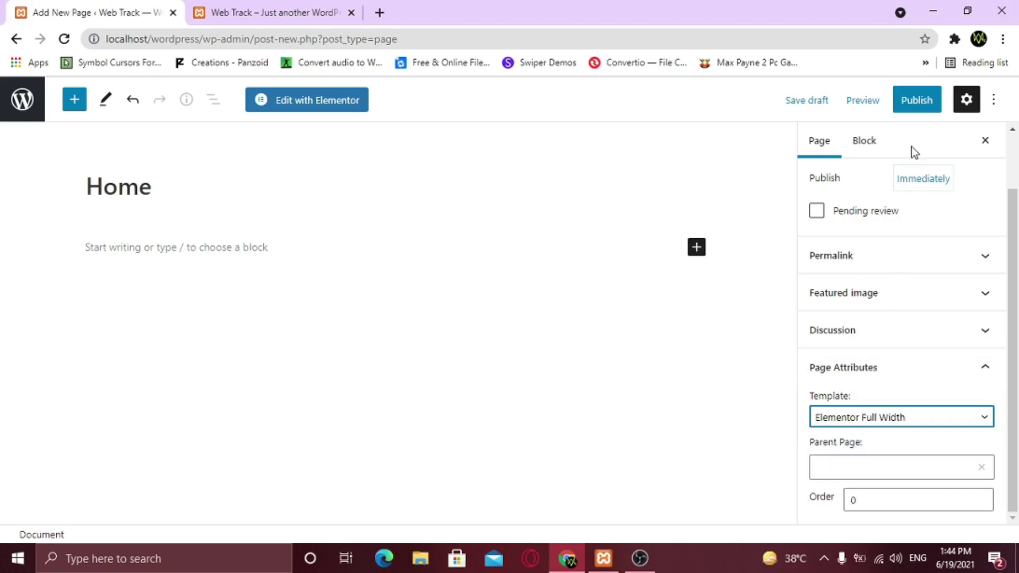
{"action": "left_click", "coordinate": [913, 106]}
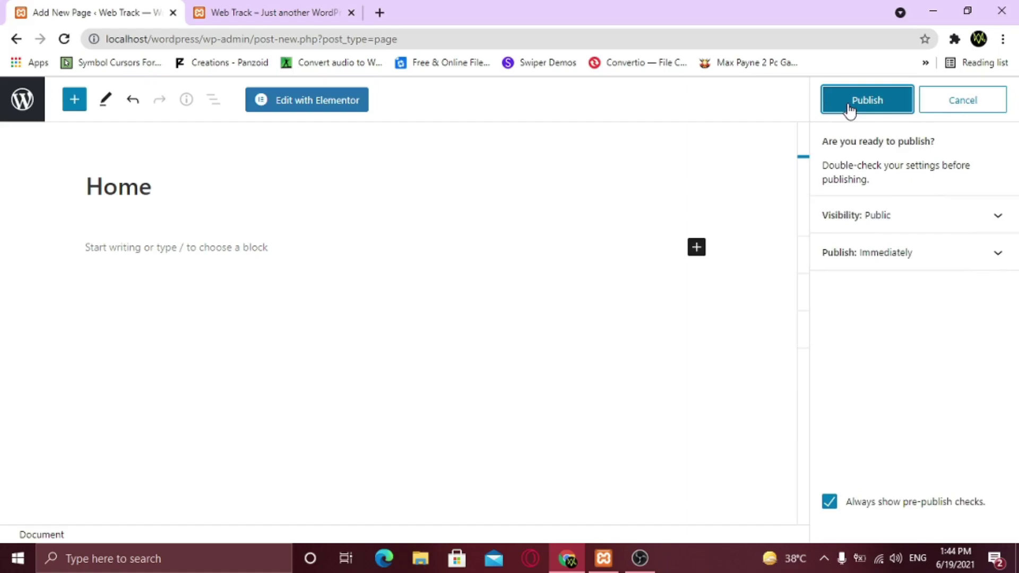
{"action": "left_click", "coordinate": [850, 108]}
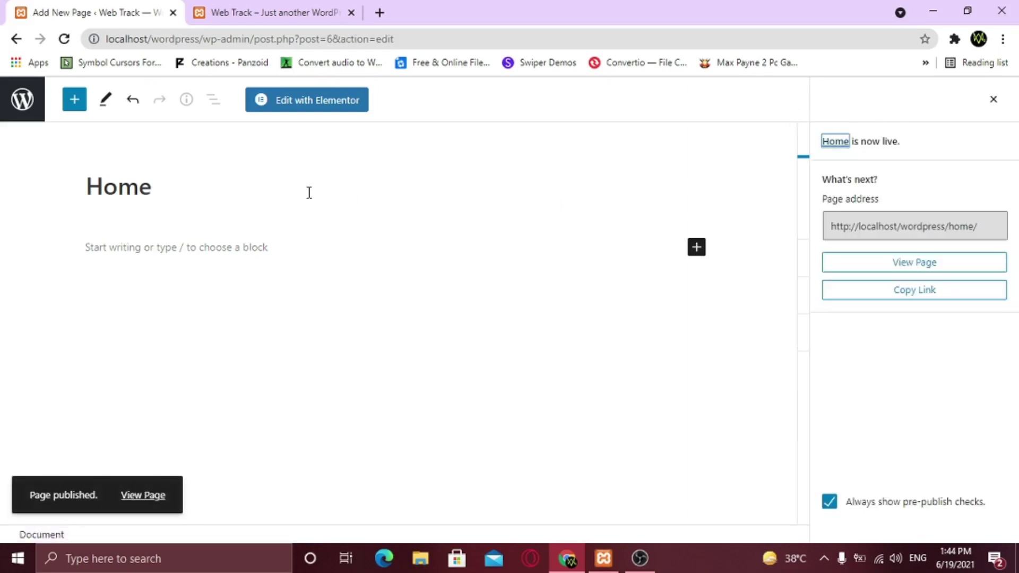
{"action": "left_click", "coordinate": [22, 99]}
Create and publish an 'About Us' page with a template chosen in Page Attributes
{"action": "left_click", "coordinate": [211, 127]}
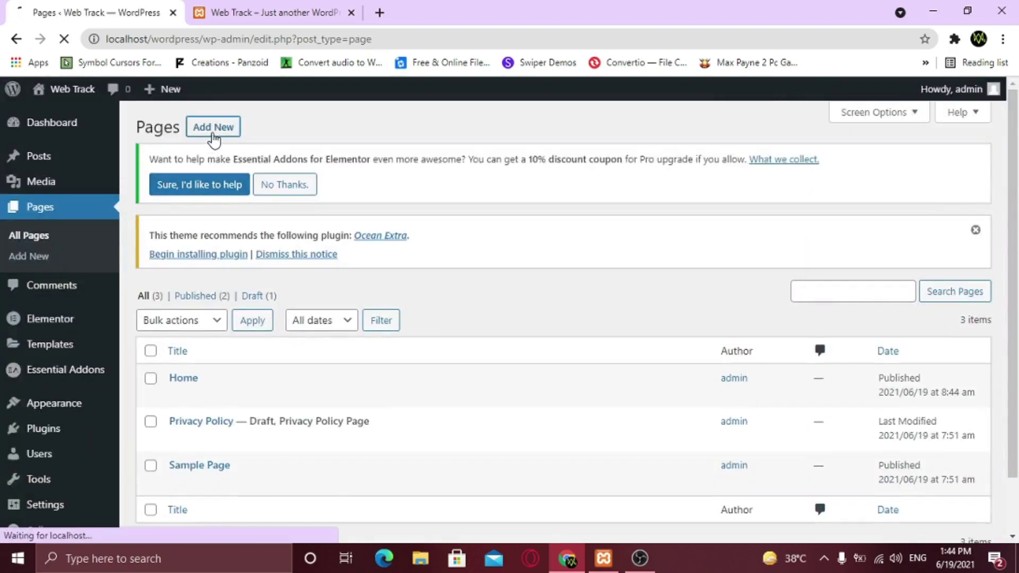
{"action": "left_click", "coordinate": [159, 191]}
{"action": "type", "text": "About Us"}
{"action": "left_click", "coordinate": [878, 484]}
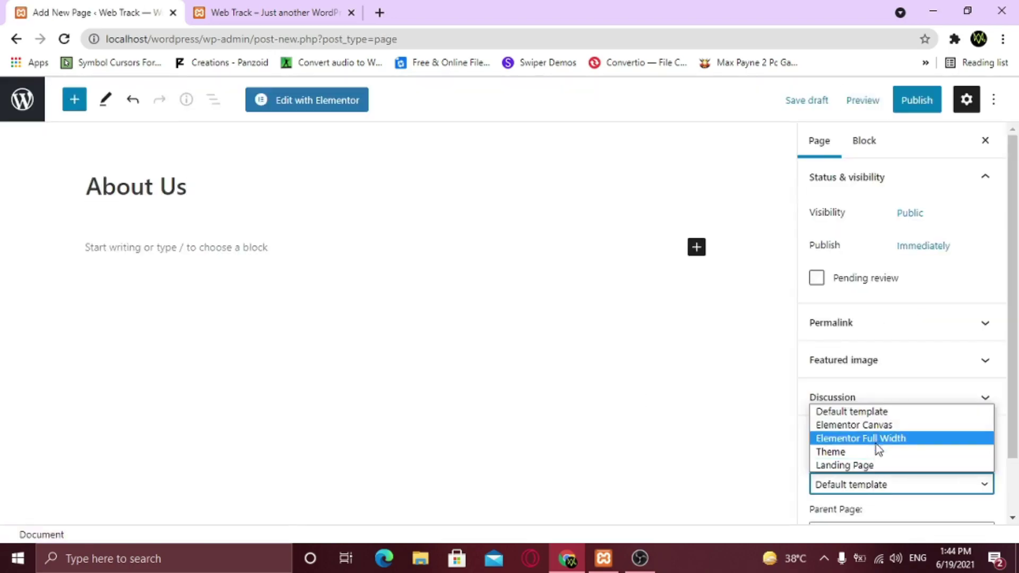
{"action": "left_click", "coordinate": [879, 453]}
{"action": "left_click", "coordinate": [897, 106]}
{"action": "left_click", "coordinate": [896, 113]}
{"action": "left_click", "coordinate": [15, 102]}
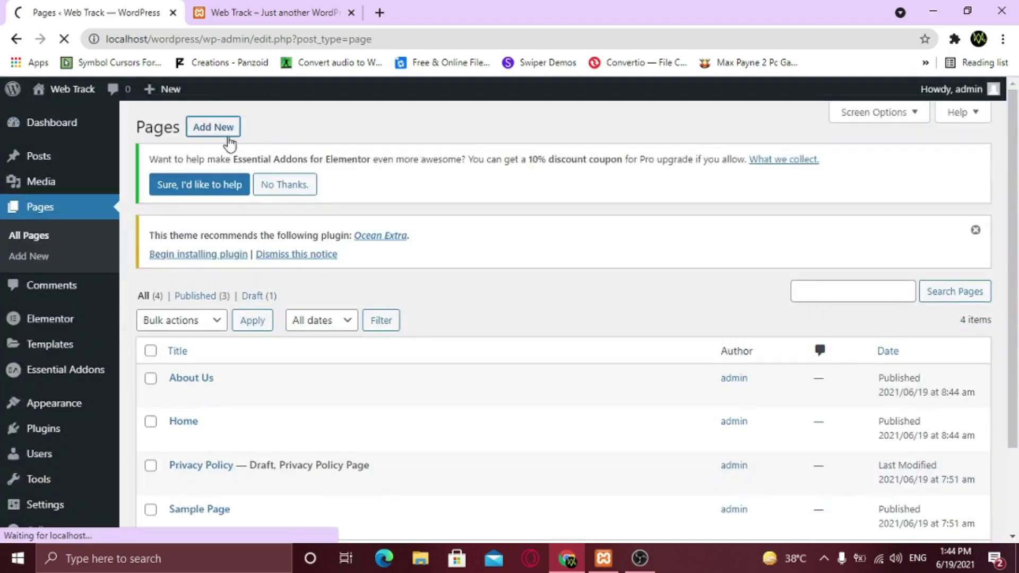
Create and publish a 'Contact Us' page using the Elementor Full Width template
{"action": "left_click", "coordinate": [214, 128]}
{"action": "type", "text": "Contact Us"}
{"action": "left_click", "coordinate": [876, 483]}
{"action": "left_click", "coordinate": [831, 453]}
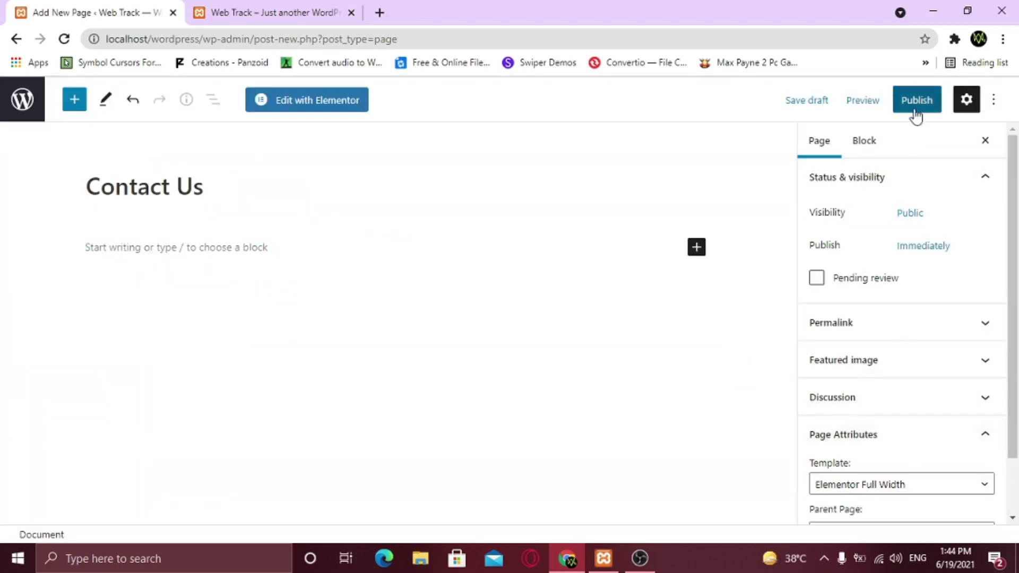
{"action": "left_click", "coordinate": [917, 113]}
{"action": "left_click", "coordinate": [917, 112]}
{"action": "left_click", "coordinate": [22, 99]}
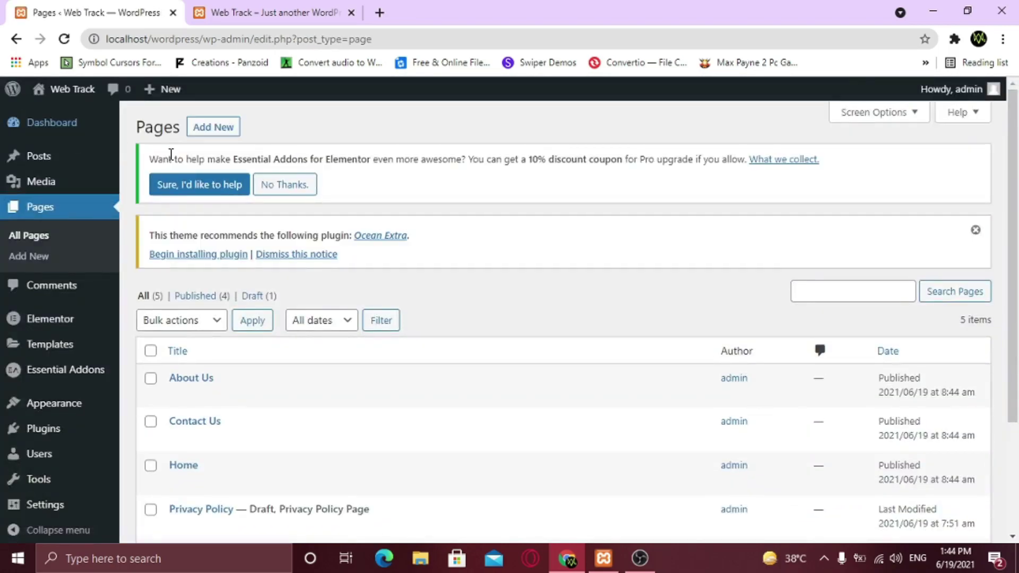
Move the Privacy Policy and Sample Page pages to the trash
{"action": "scroll", "coordinate": [398, 218], "scroll_direction": "down", "scroll_amount": 3}
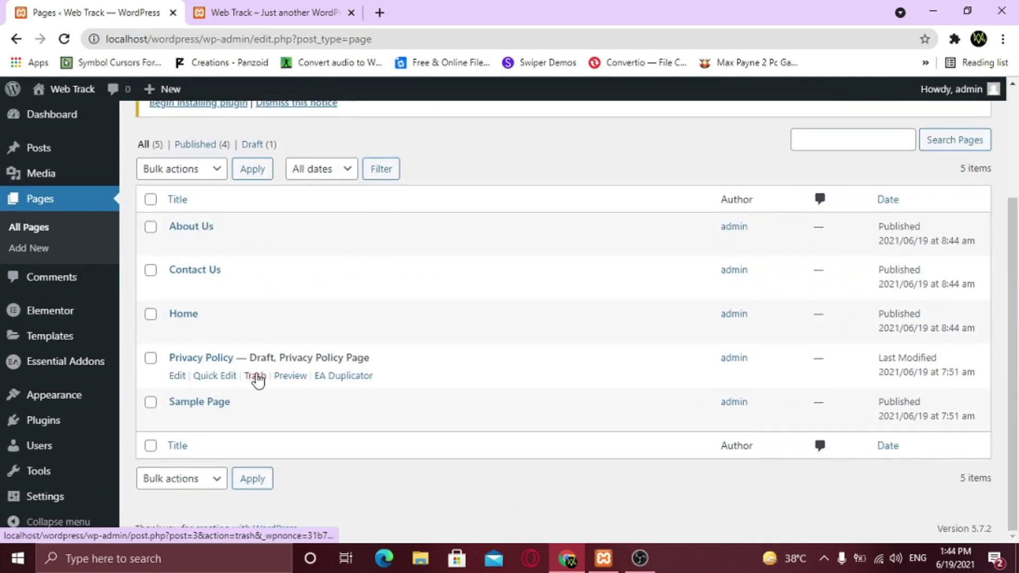
{"action": "left_click", "coordinate": [256, 377]}
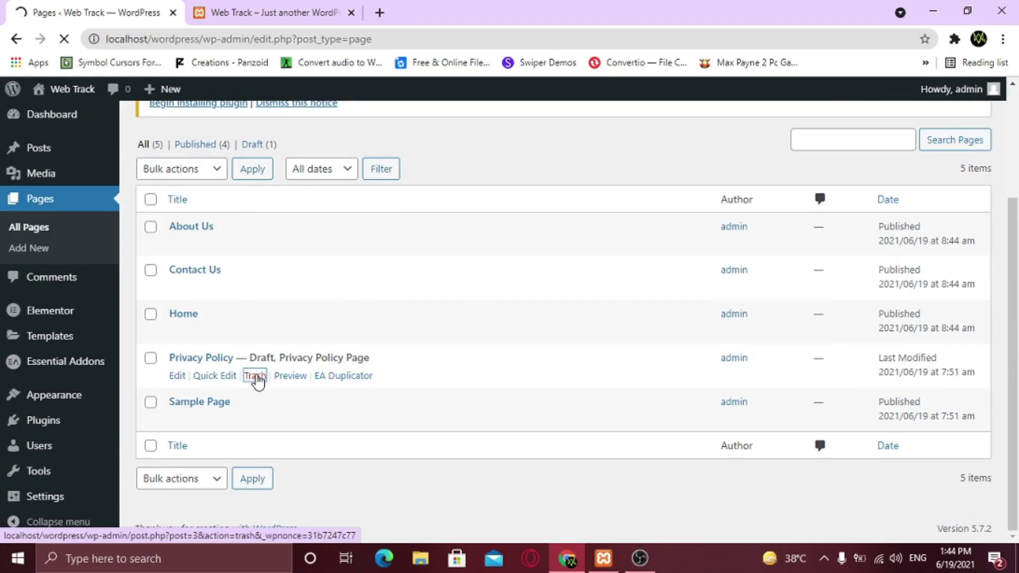
{"action": "scroll", "coordinate": [257, 380], "scroll_direction": "down", "scroll_amount": 3}
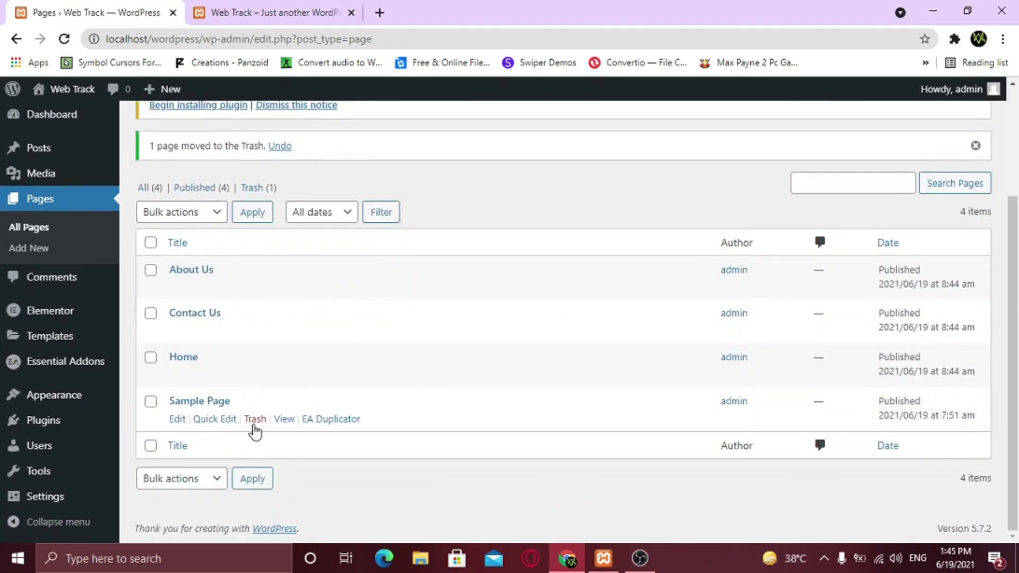
{"action": "left_click", "coordinate": [255, 420]}
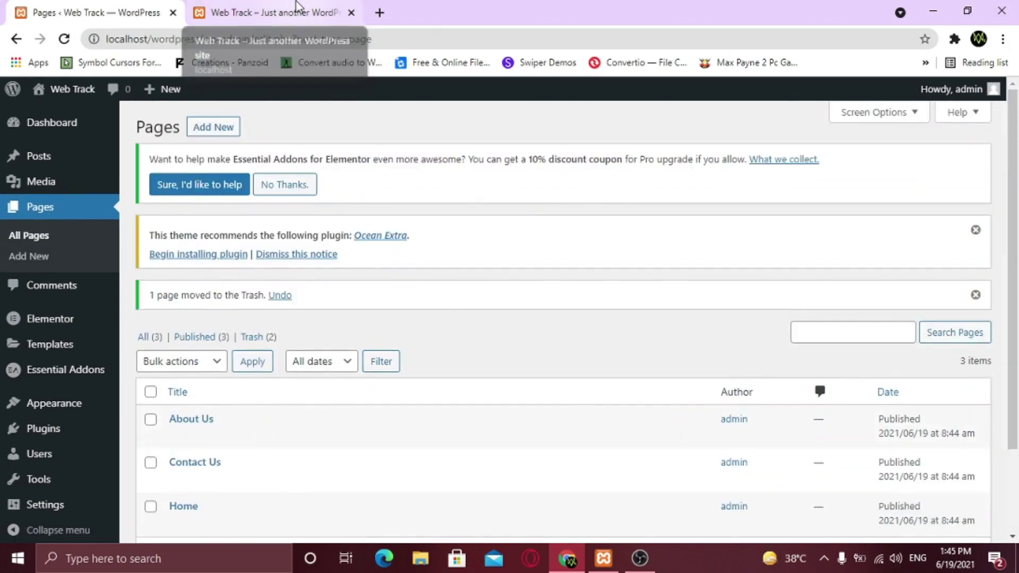
Reload the live site's front page in the other tab, then return to the admin Pages list
{"action": "left_click", "coordinate": [212, 13]}
{"action": "left_click", "coordinate": [64, 38]}
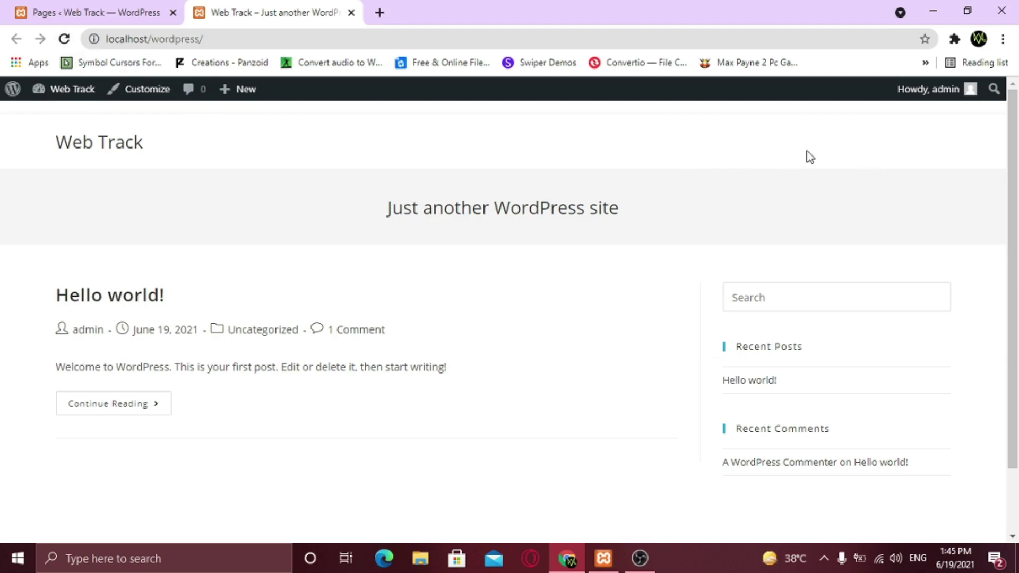
{"action": "left_click", "coordinate": [123, 7]}
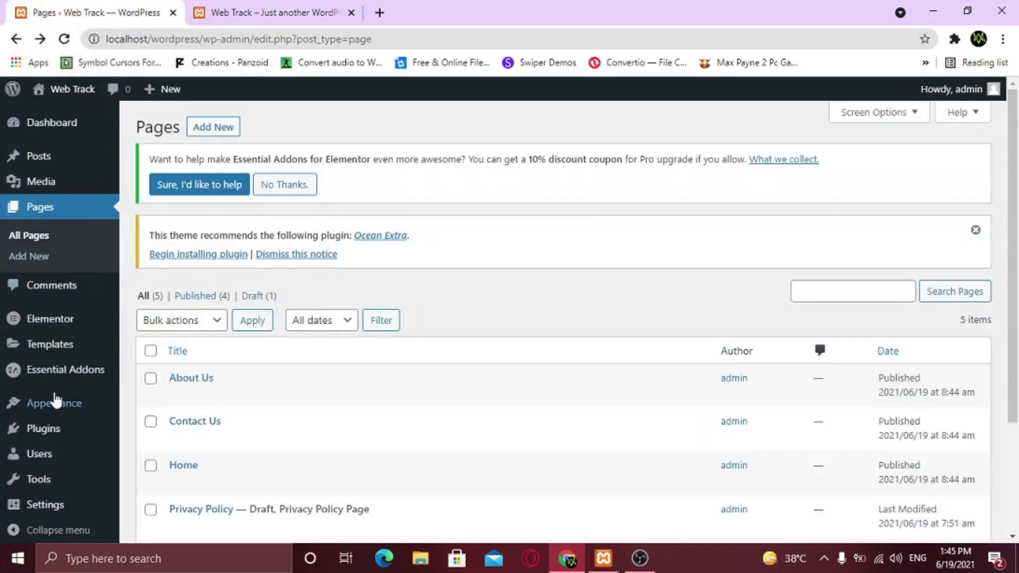
Create an empty navigation menu named 'Main Menu' under Appearance > Menus
{"action": "mouse_move", "coordinate": [54, 403]}
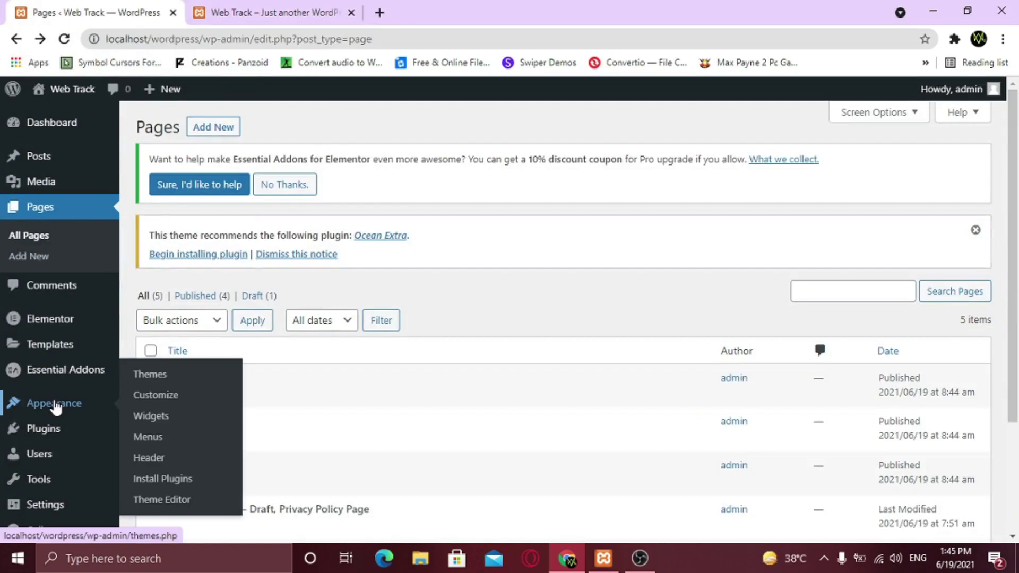
{"action": "left_click", "coordinate": [137, 435]}
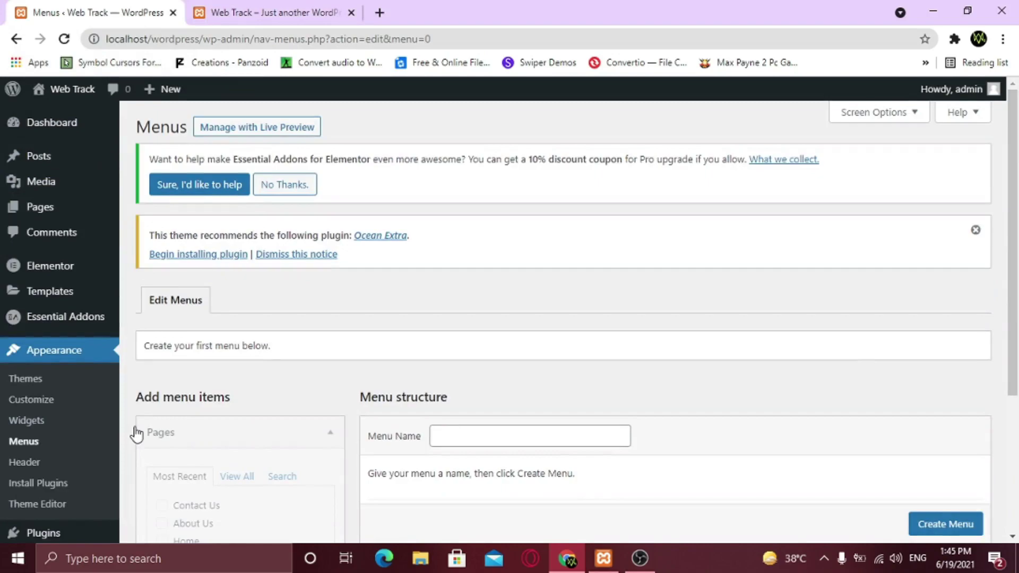
{"action": "scroll", "coordinate": [508, 349], "scroll_direction": "down", "scroll_amount": 3}
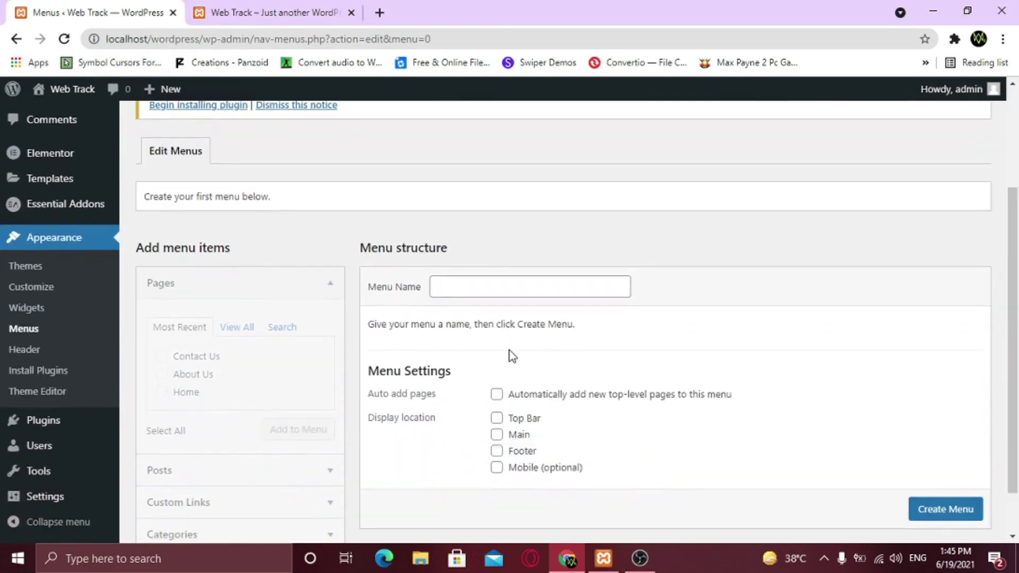
{"action": "left_click", "coordinate": [477, 290]}
{"action": "type", "text": "M"}
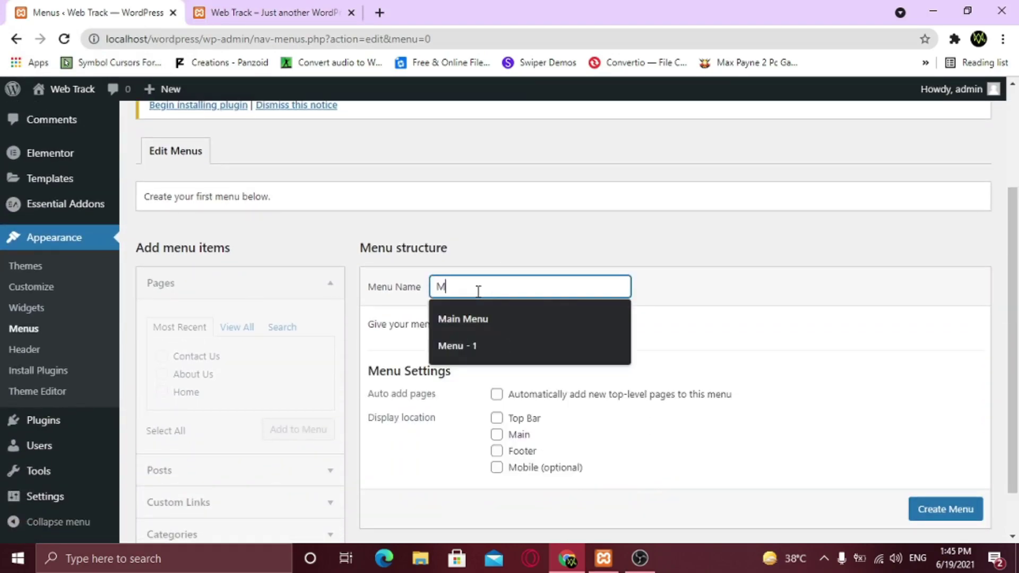
{"action": "type", "text": "ain Menu"}
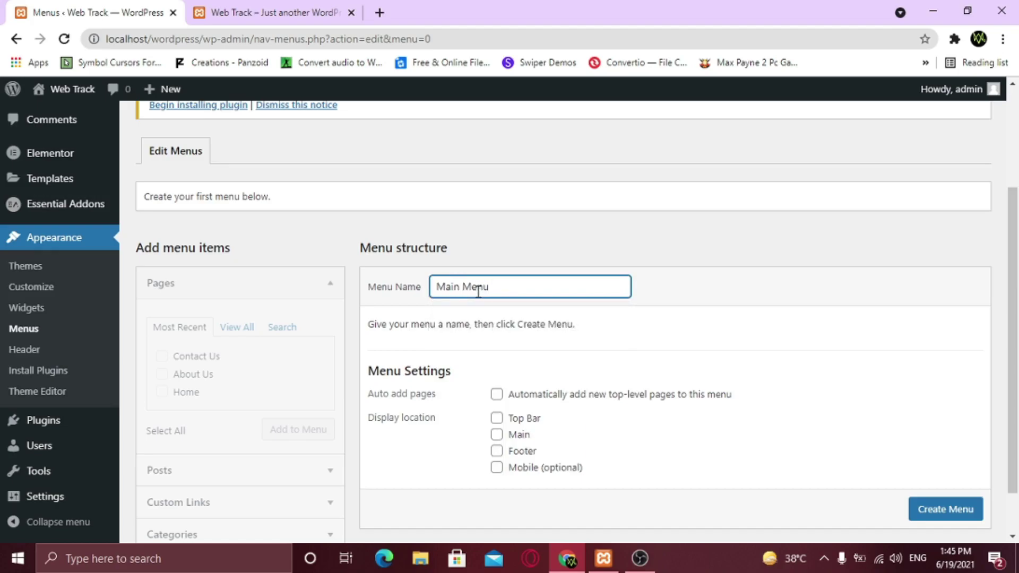
{"action": "left_click", "coordinate": [671, 340]}
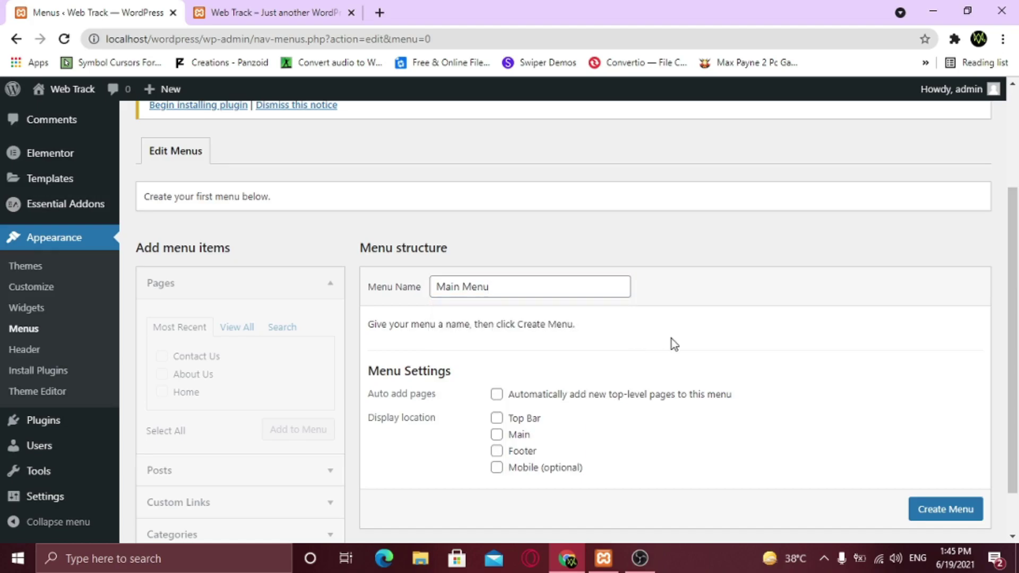
{"action": "left_click", "coordinate": [961, 514]}
{"action": "scroll", "coordinate": [962, 516], "scroll_direction": "down", "scroll_amount": 1}
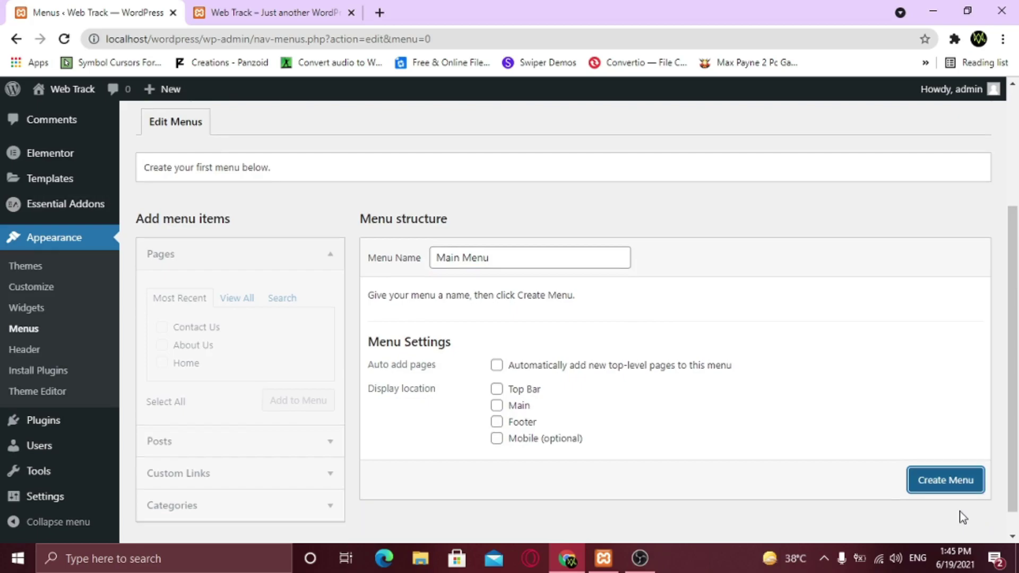
{"action": "left_click", "coordinate": [944, 479]}
{"action": "scroll", "coordinate": [685, 412], "scroll_direction": "down", "scroll_amount": 4}
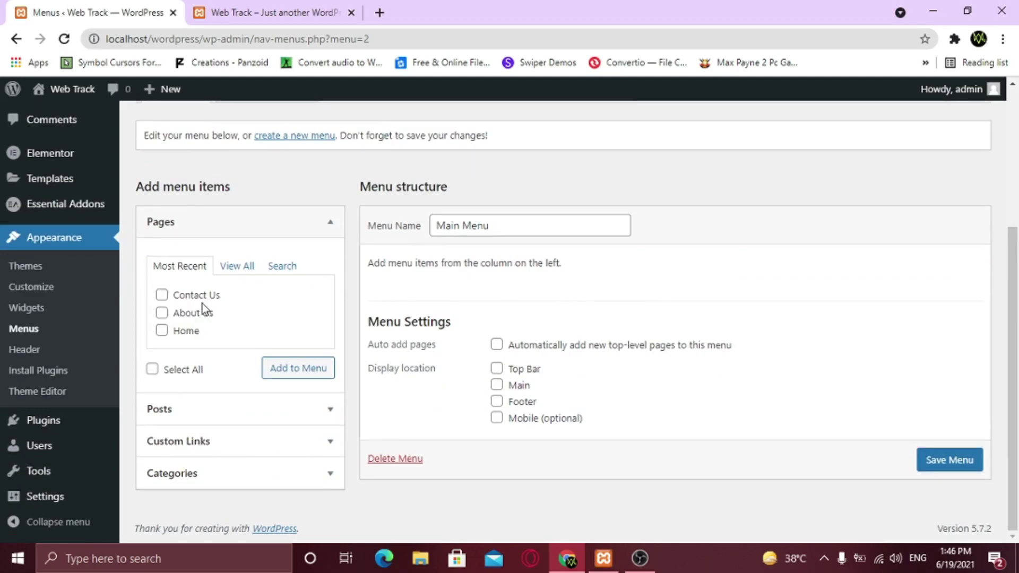
Add Home, About Us and Contact Us to Main Menu, ordered Home, About Us, Contact Us
{"action": "left_click", "coordinate": [191, 329]}
{"action": "left_click", "coordinate": [195, 312]}
{"action": "left_click", "coordinate": [200, 297]}
{"action": "left_click", "coordinate": [309, 371]}
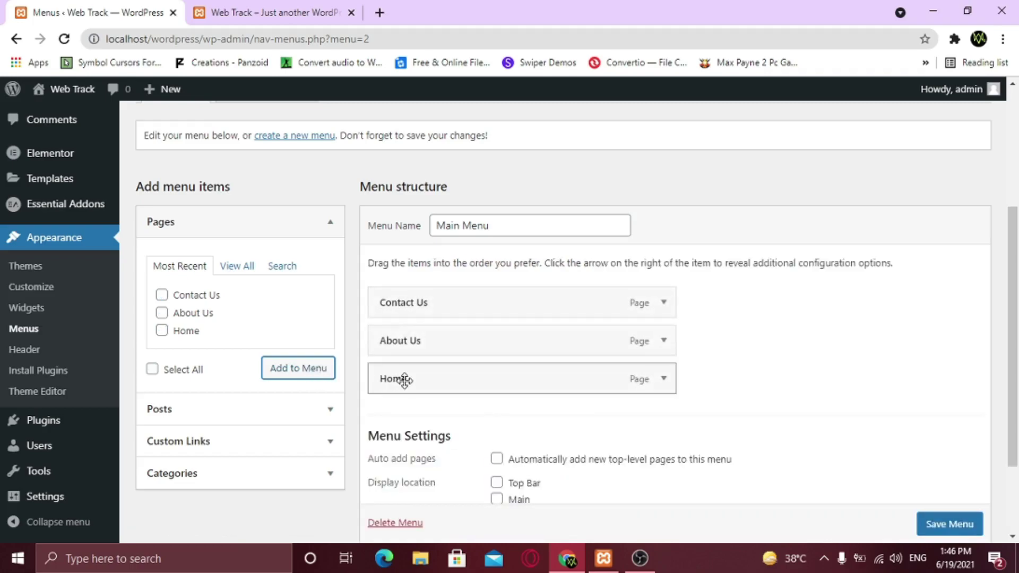
{"action": "left_click_drag", "start_coordinate": [406, 380], "coordinate": [409, 294]}
{"action": "left_click_drag", "start_coordinate": [396, 376], "coordinate": [402, 340]}
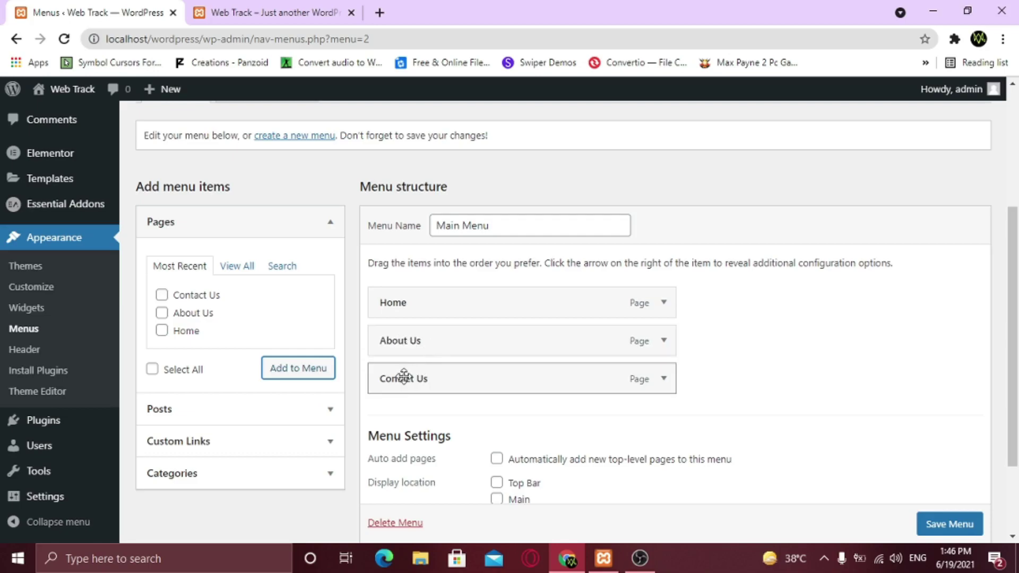
Assign Main Menu to the Main location, save it, and reload the live site to check
{"action": "scroll", "coordinate": [767, 353], "scroll_direction": "down", "scroll_amount": 3}
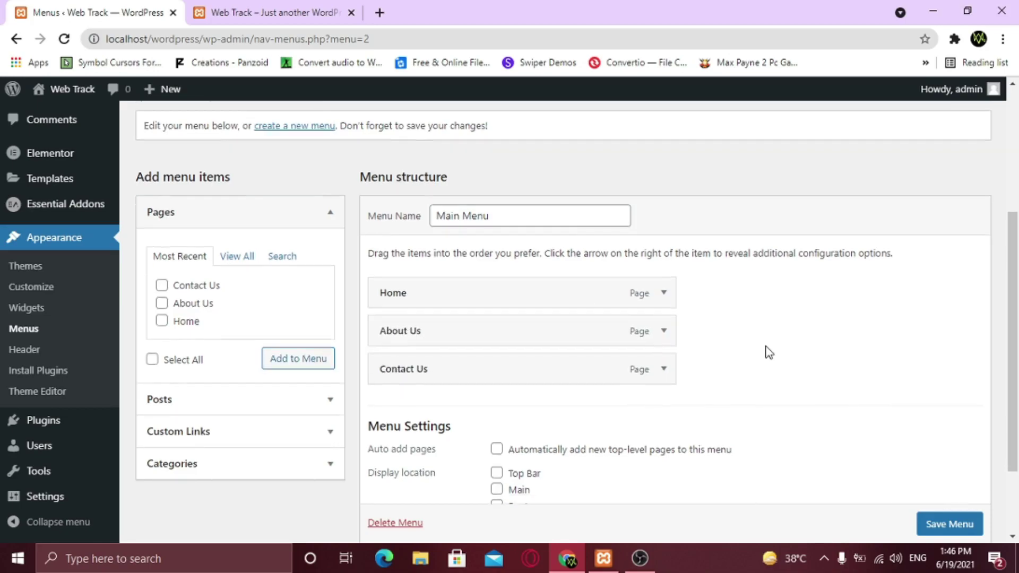
{"action": "left_click", "coordinate": [512, 393]}
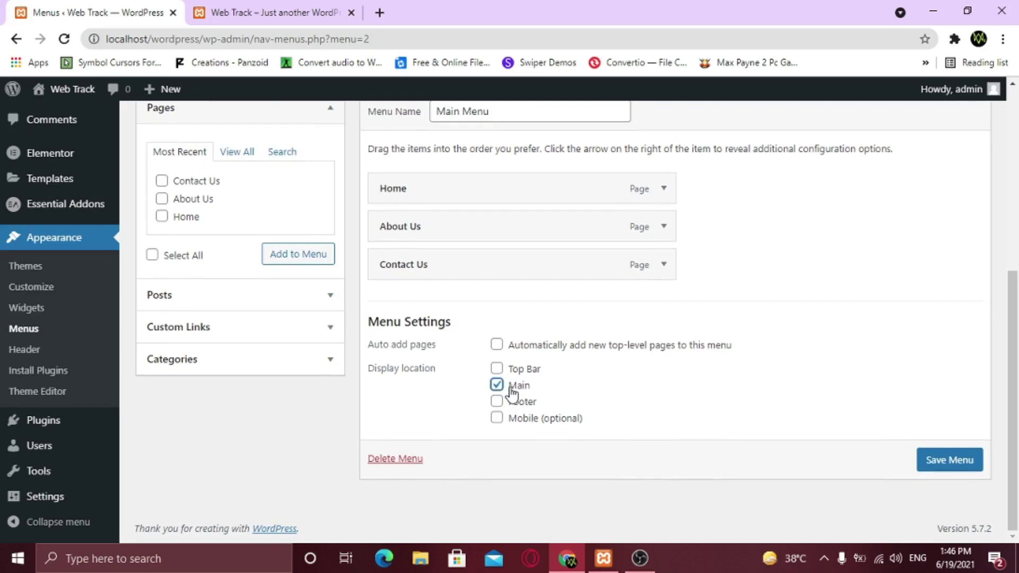
{"action": "left_click", "coordinate": [932, 465]}
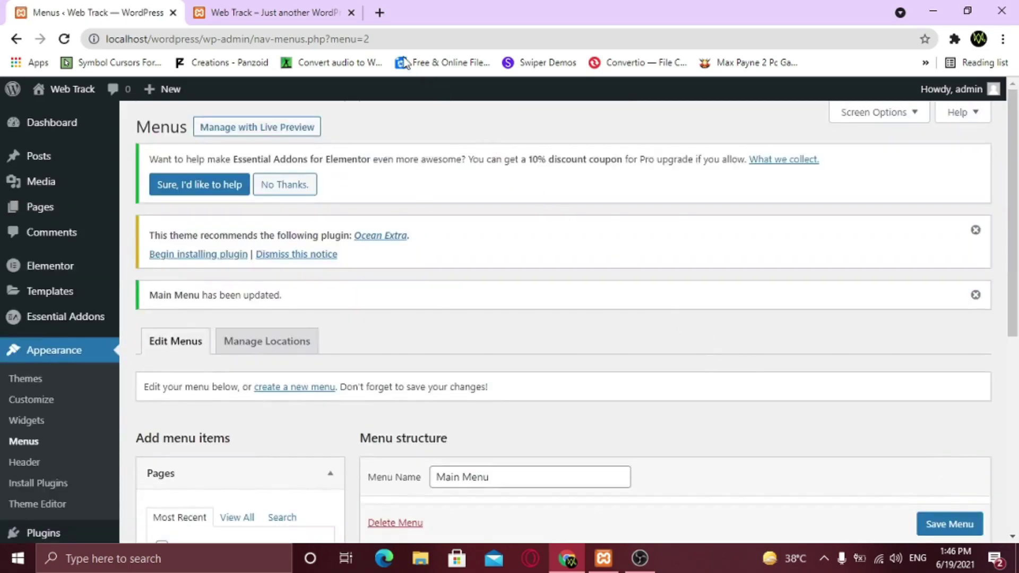
{"action": "left_click", "coordinate": [271, 12]}
{"action": "left_click", "coordinate": [64, 39]}
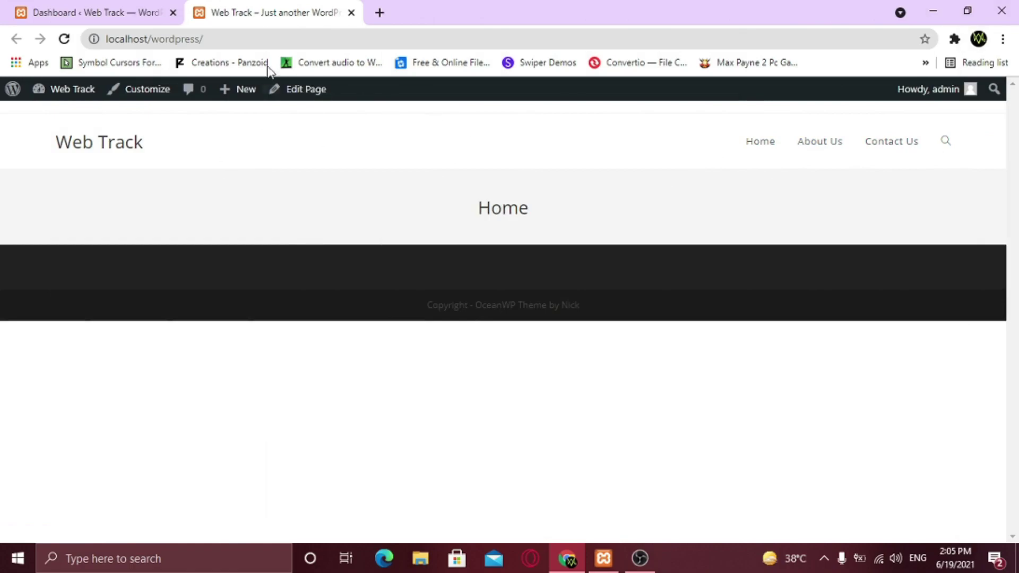
From the dashboard, open Appearance > Customize and go to Header > Logo
{"action": "left_click", "coordinate": [142, 20]}
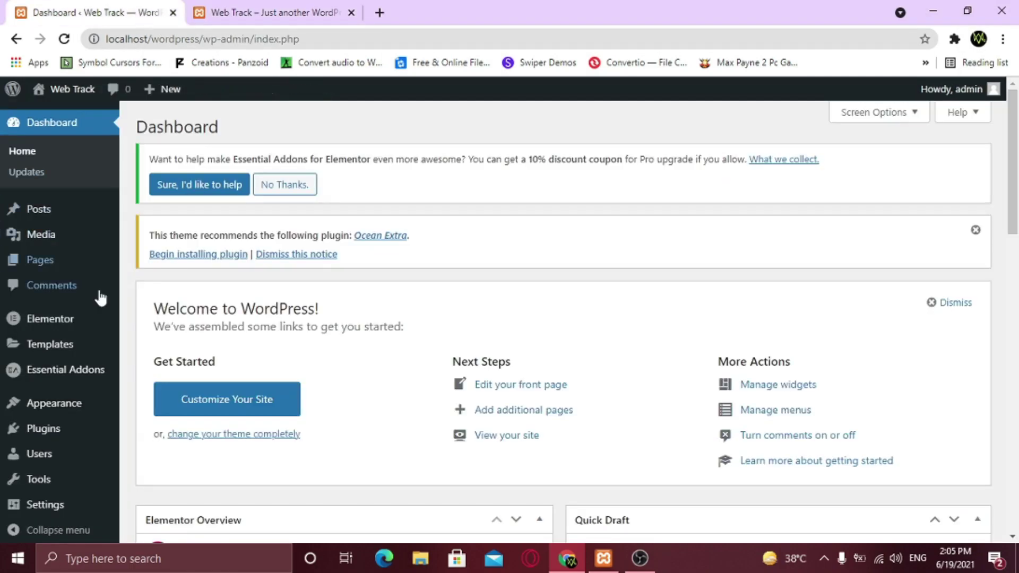
{"action": "mouse_move", "coordinate": [67, 409]}
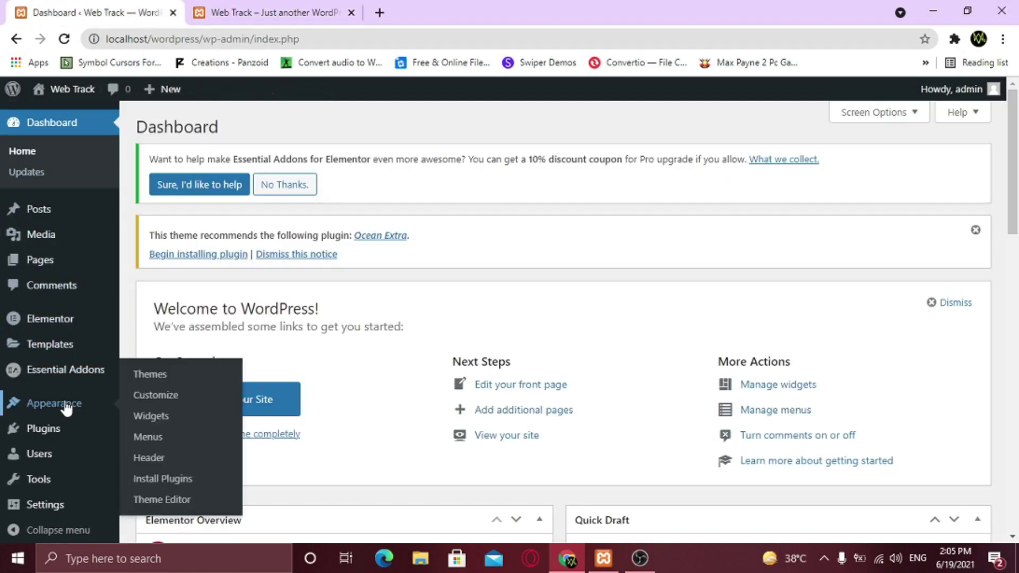
{"action": "left_click", "coordinate": [161, 402]}
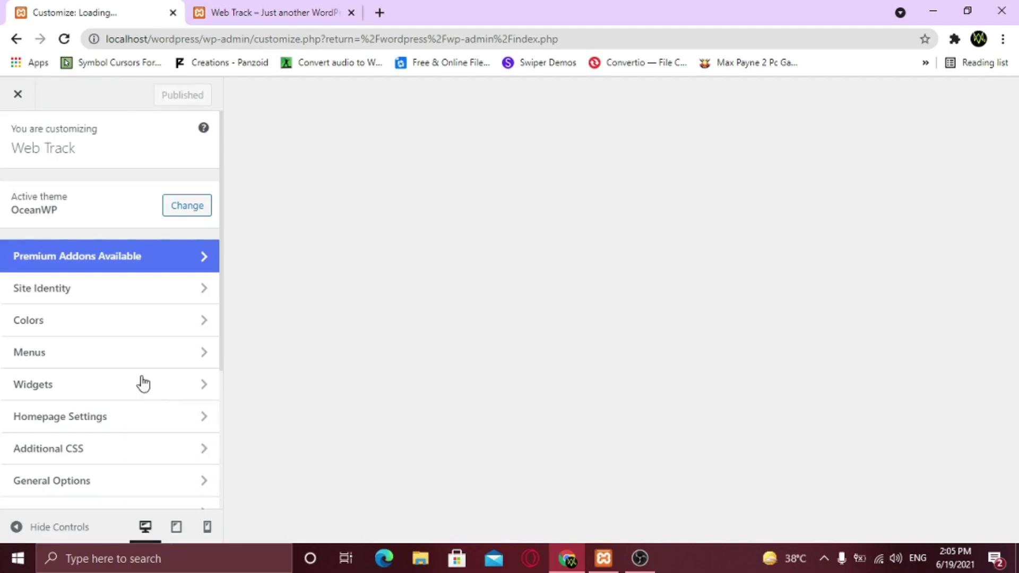
{"action": "scroll", "coordinate": [133, 371], "scroll_direction": "down", "scroll_amount": 3}
{"action": "scroll", "coordinate": [134, 378], "scroll_direction": "down", "scroll_amount": 1}
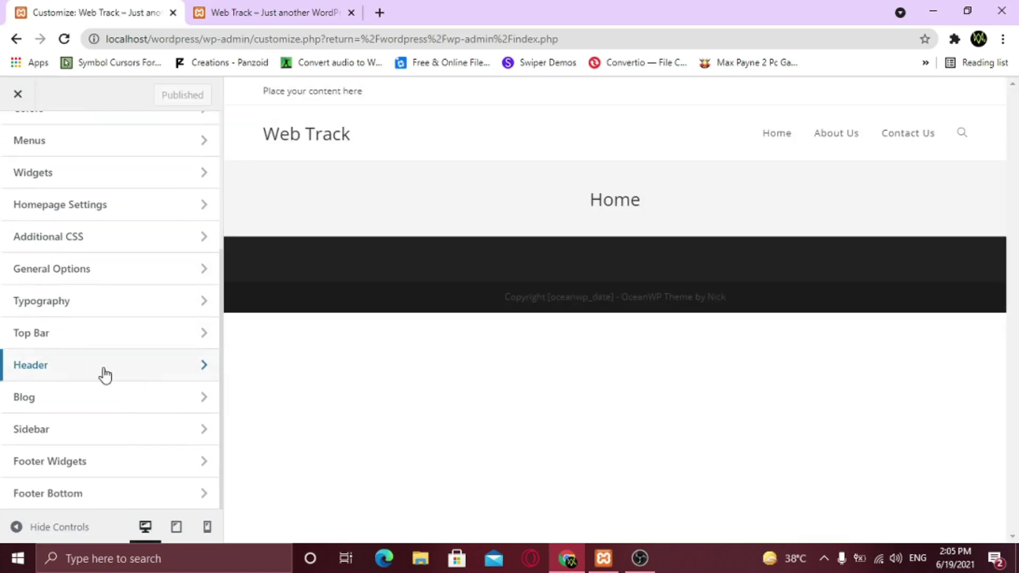
{"action": "left_click", "coordinate": [113, 367]}
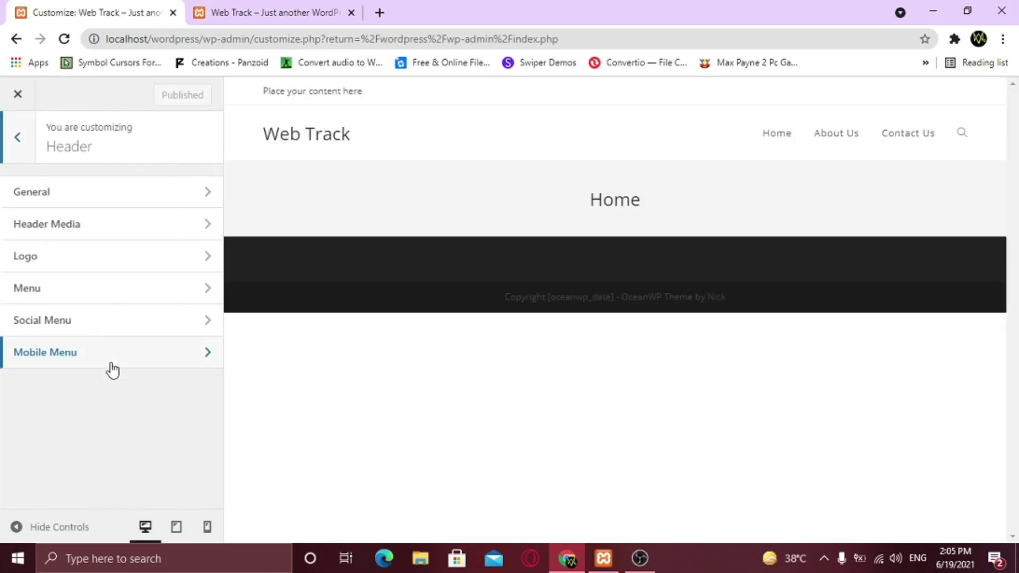
{"action": "left_click", "coordinate": [90, 256]}
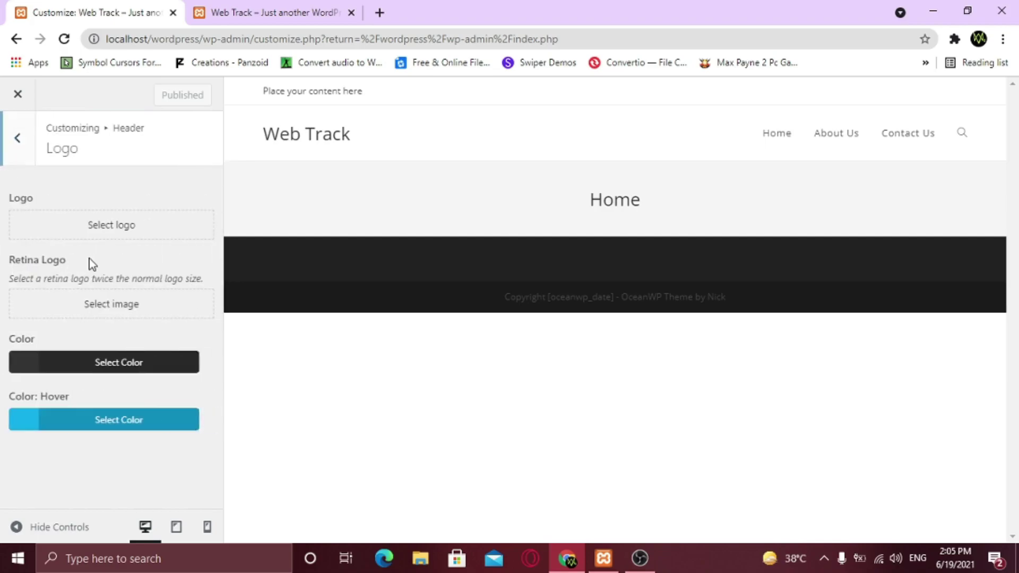
Upload Logo-cropped.png and set it as the header logo, skipping cropping
{"action": "left_click", "coordinate": [109, 234]}
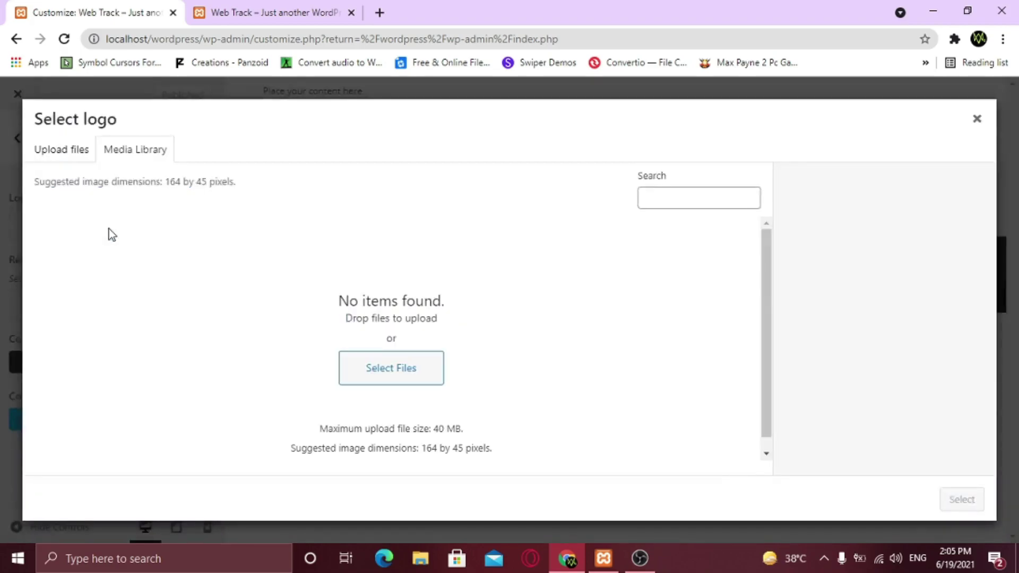
{"action": "left_click", "coordinate": [51, 163]}
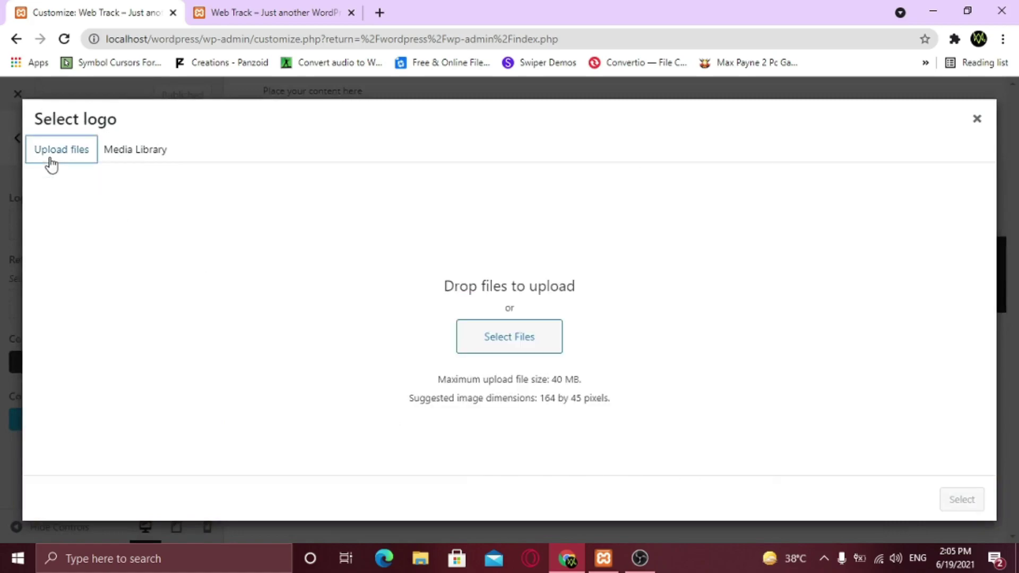
{"action": "left_click", "coordinate": [519, 342]}
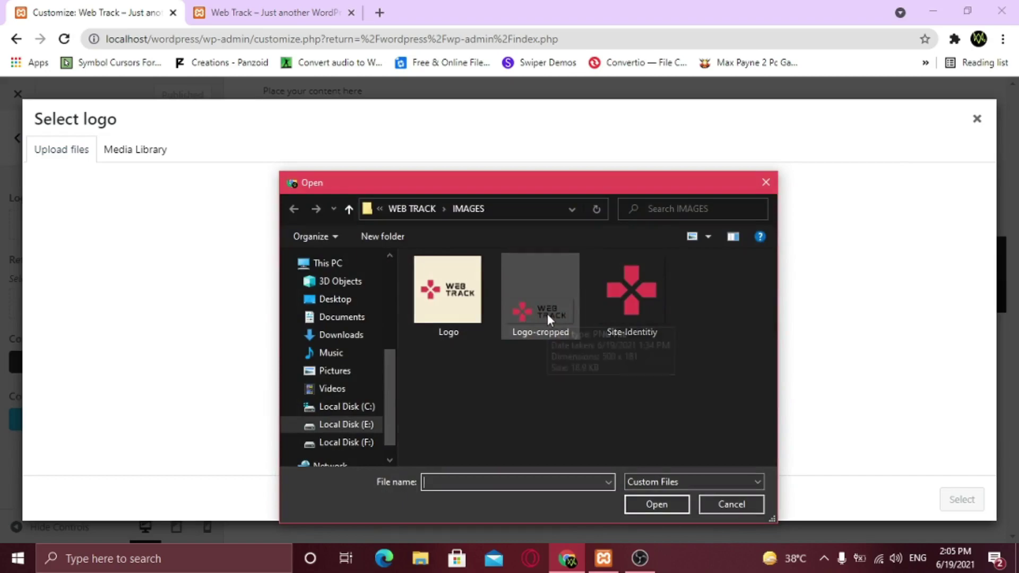
{"action": "left_click", "coordinate": [547, 314]}
{"action": "left_click", "coordinate": [669, 505]}
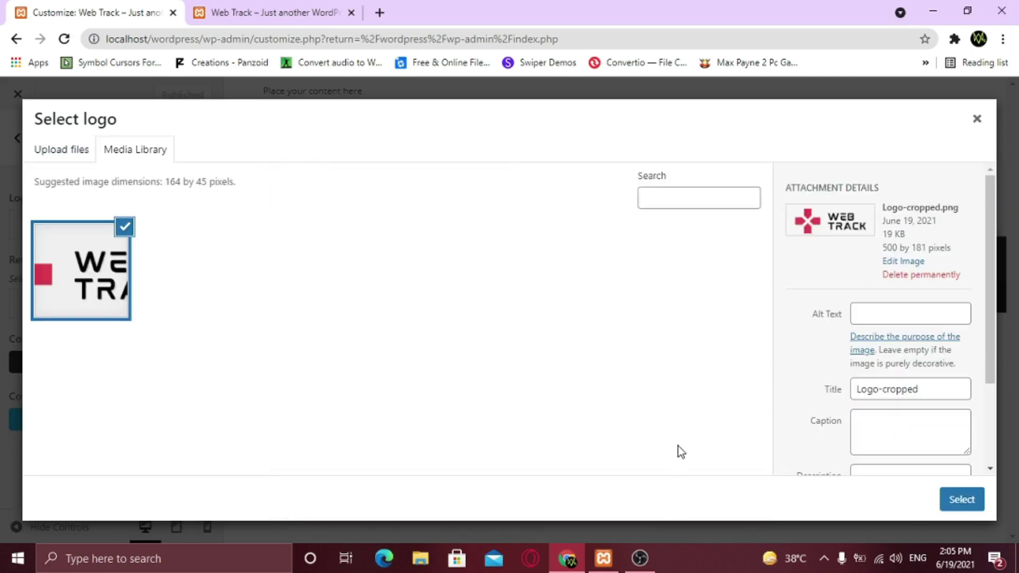
{"action": "left_click", "coordinate": [972, 506]}
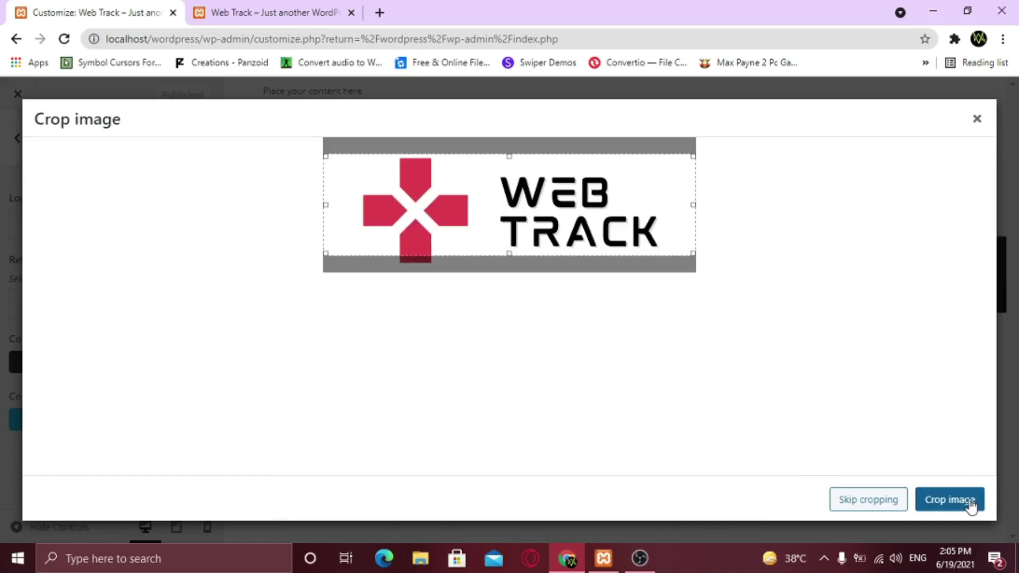
{"action": "left_click_drag", "start_coordinate": [520, 214], "coordinate": [520, 219]}
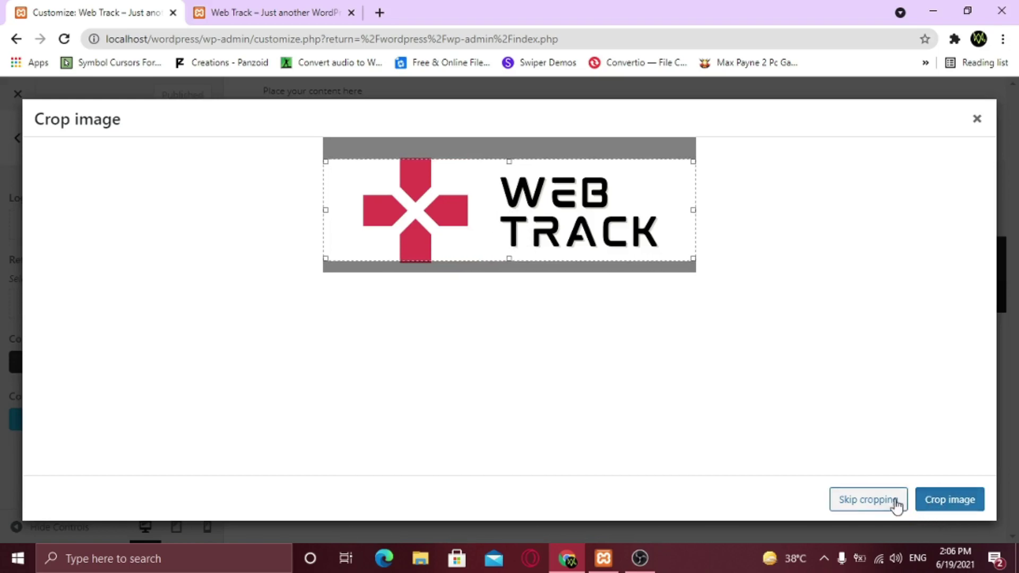
{"action": "left_click", "coordinate": [871, 502]}
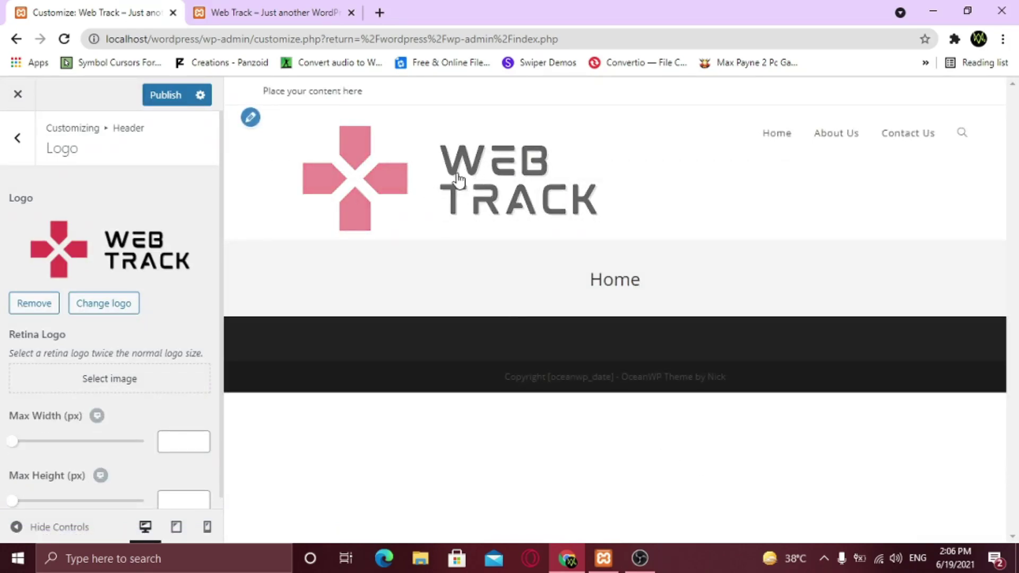
Set the logo's Max Width to 180 px and return to the top-level Customizer panel
{"action": "left_click", "coordinate": [202, 440]}
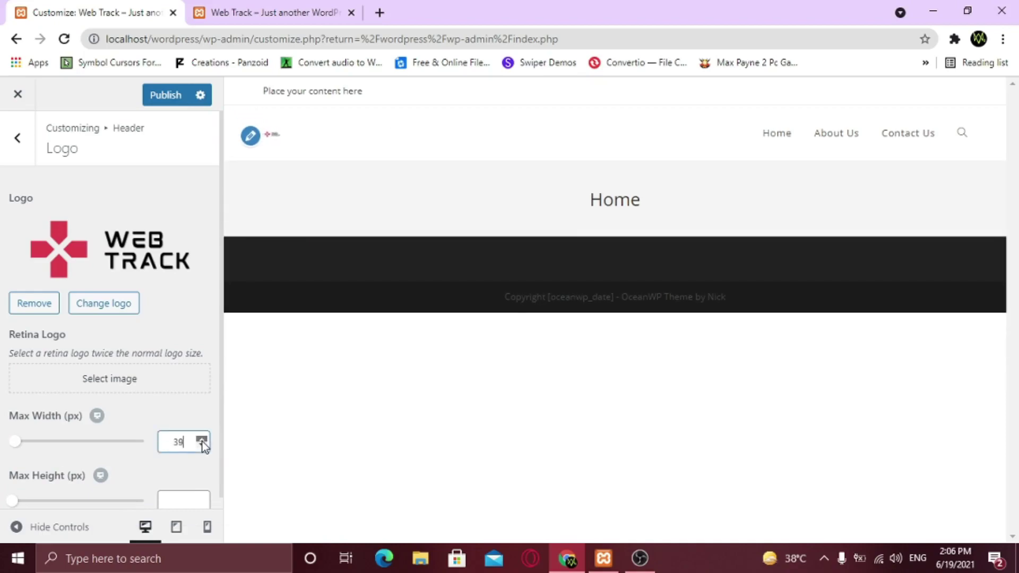
{"action": "left_click_drag", "start_coordinate": [203, 442], "coordinate": [202, 442]}
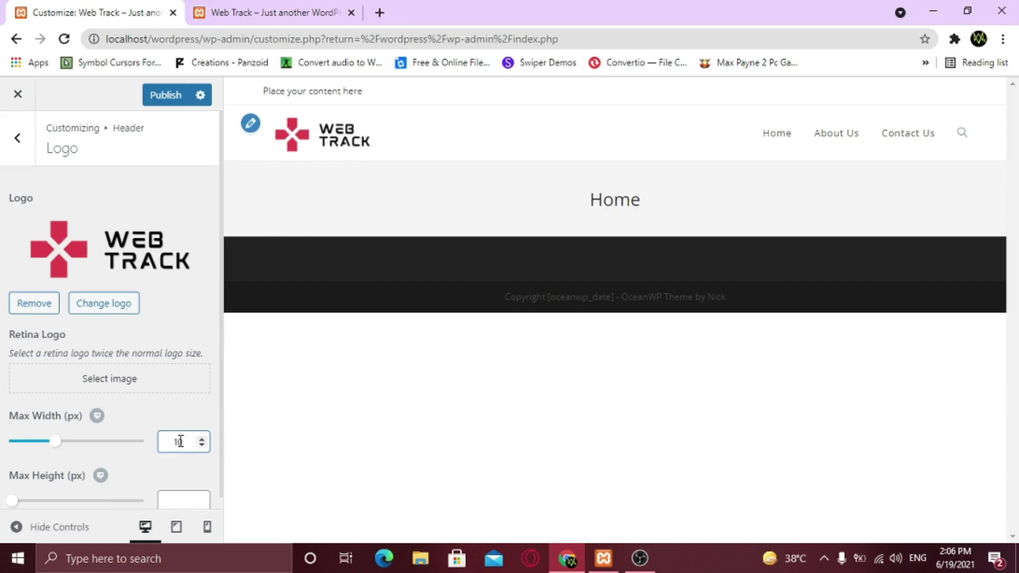
{"action": "type", "text": "8"}
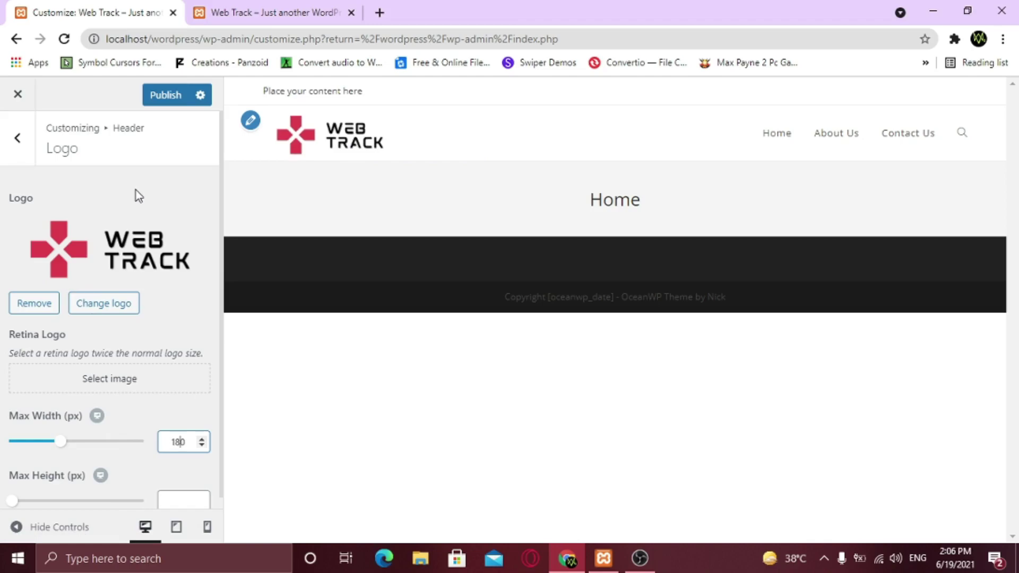
{"action": "left_click", "coordinate": [18, 139]}
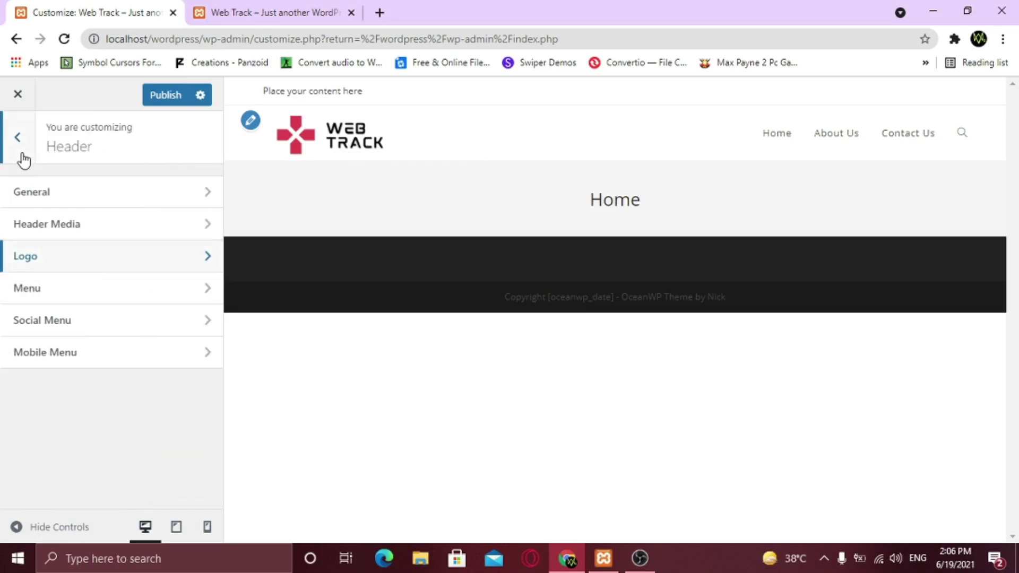
{"action": "left_click", "coordinate": [23, 160]}
{"action": "scroll", "coordinate": [59, 221], "scroll_direction": "up", "scroll_amount": 4}
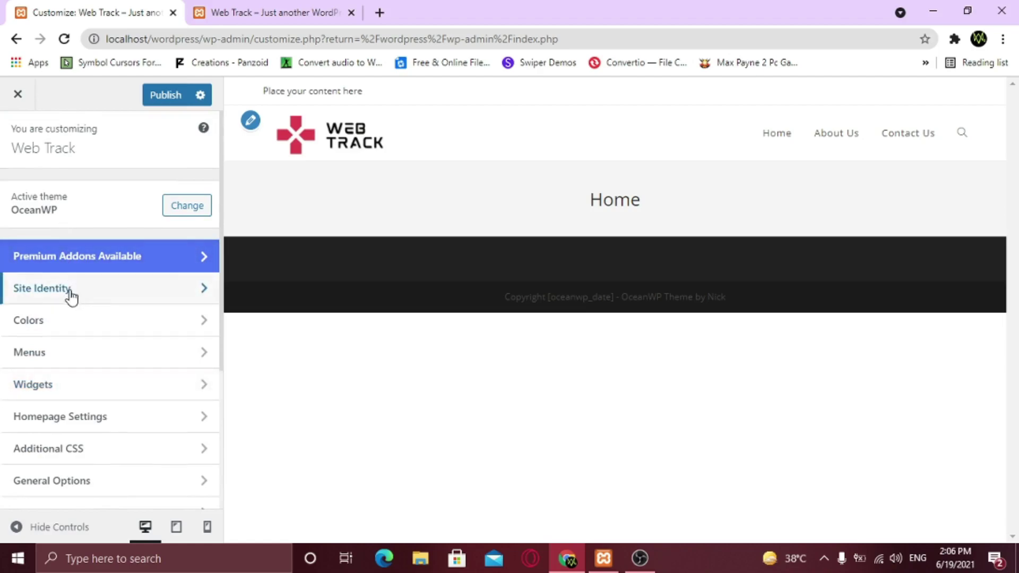
In Site Identity, replace the old tagline with 'Professional Web Developer'
{"action": "left_click", "coordinate": [102, 295]}
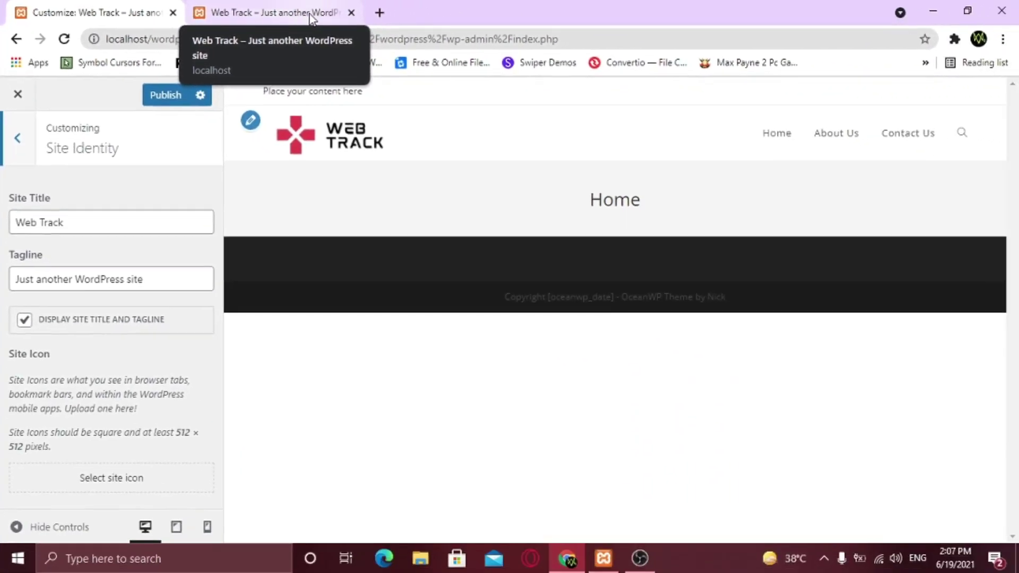
{"action": "left_click_drag", "start_coordinate": [151, 282], "coordinate": [4, 278]}
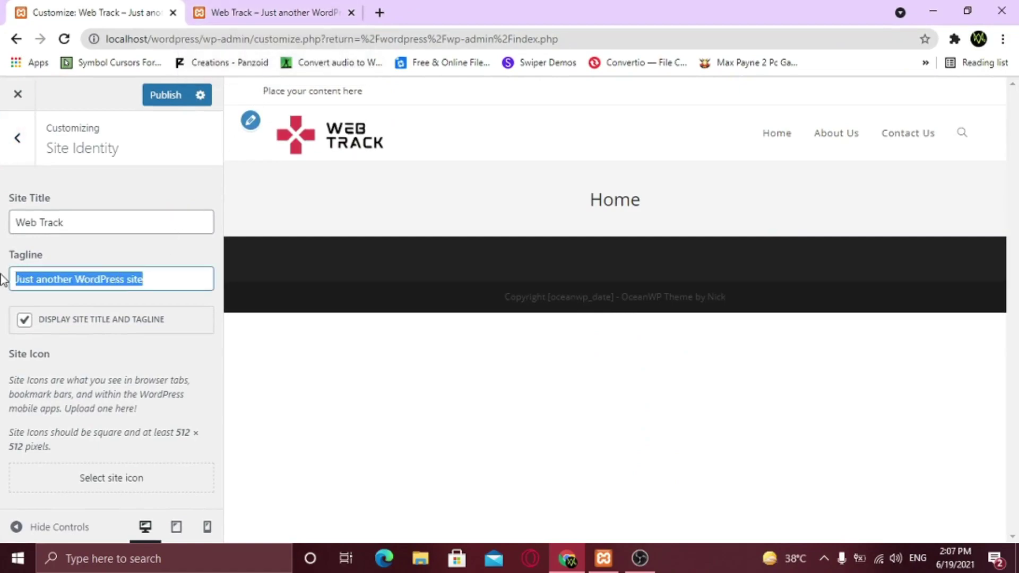
{"action": "left_click", "coordinate": [167, 276]}
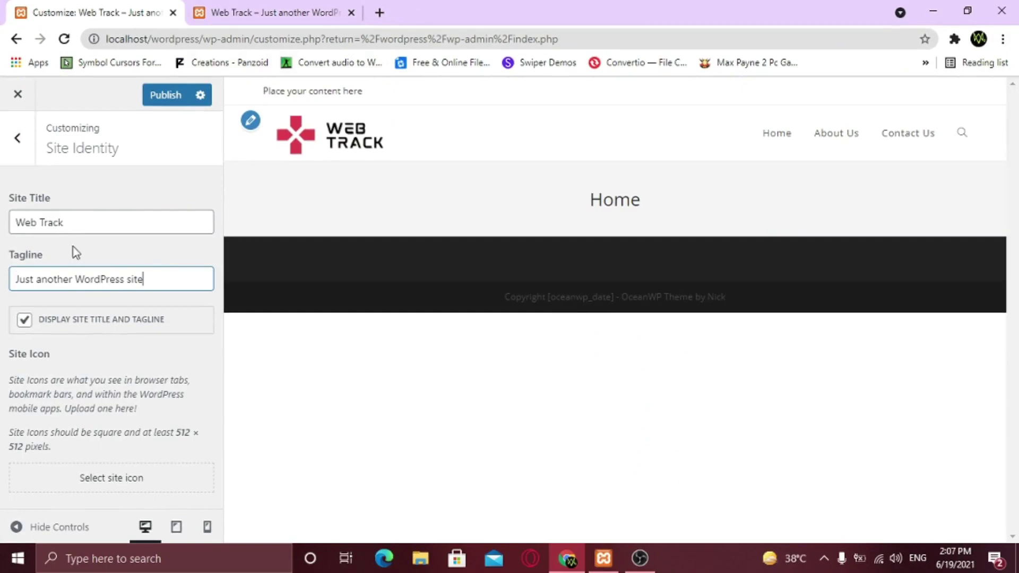
{"action": "left_click_drag", "start_coordinate": [152, 280], "coordinate": [3, 286]}
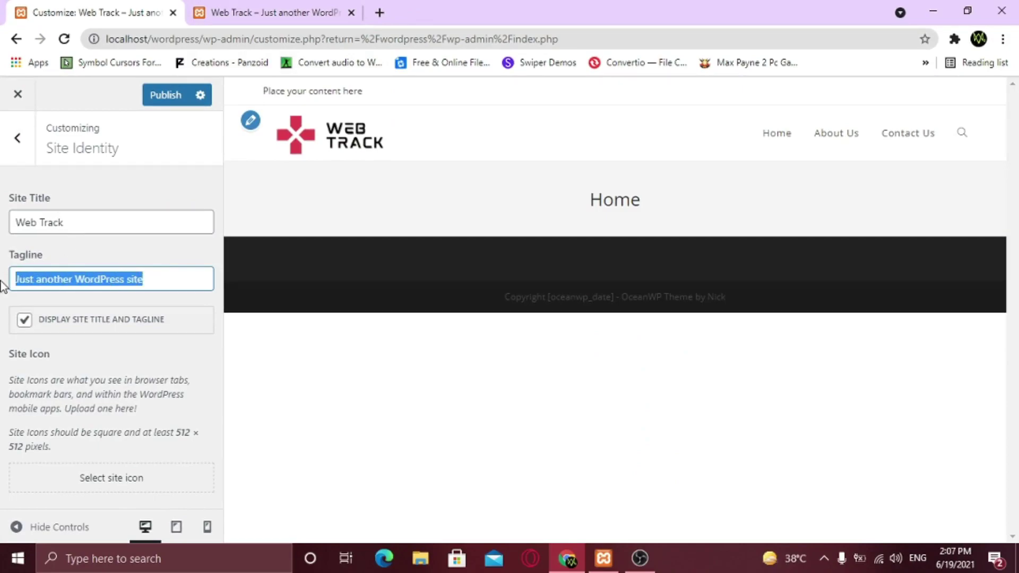
{"action": "type", "text": "Professional We"}
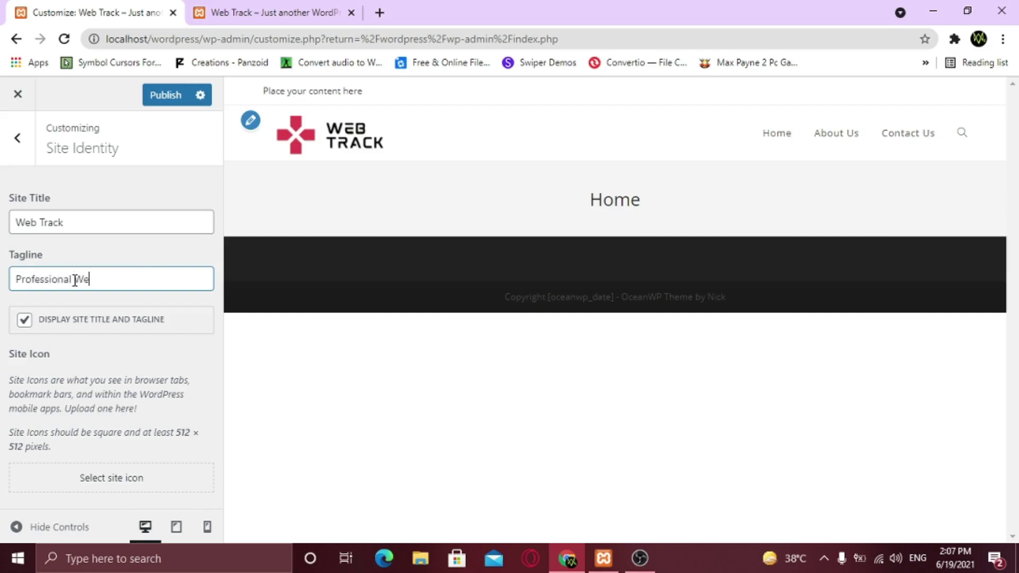
{"action": "type", "text": "b Developer"}
{"action": "left_click", "coordinate": [129, 303]}
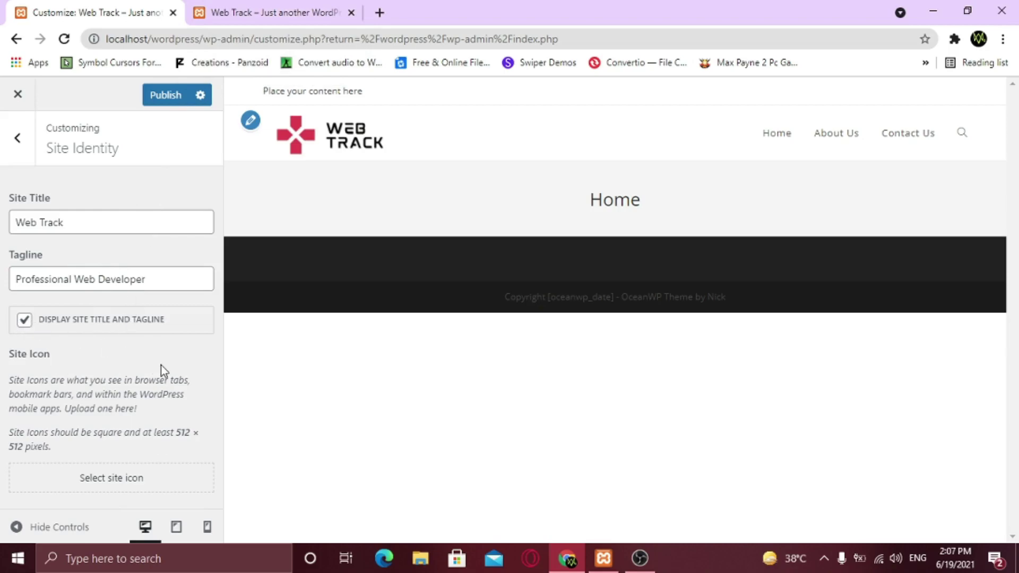
Upload the Site-Identitiy image as the uncropped site icon and publish the Customizer changes
{"action": "left_click", "coordinate": [107, 491]}
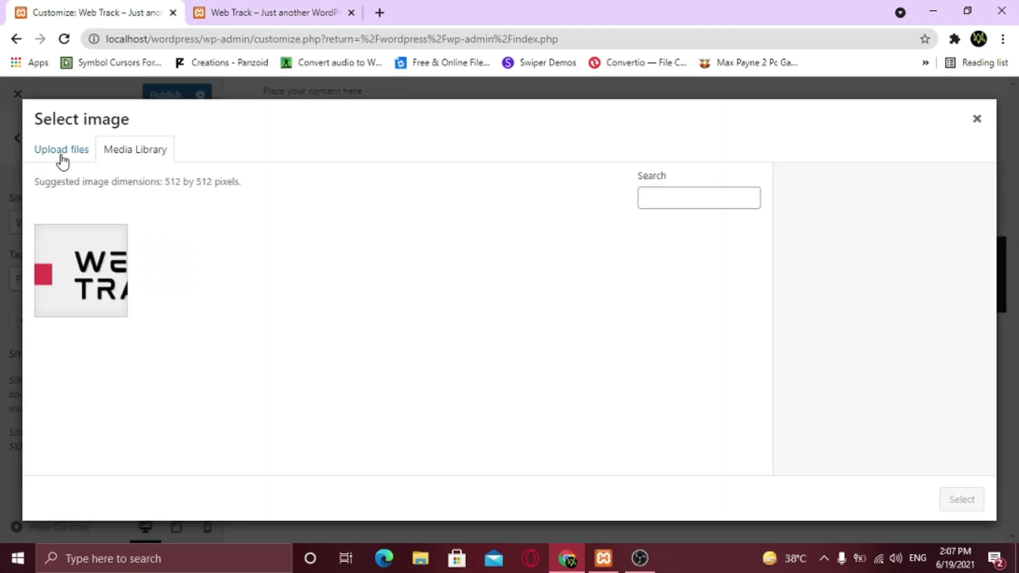
{"action": "left_click", "coordinate": [62, 151]}
{"action": "left_click", "coordinate": [497, 340]}
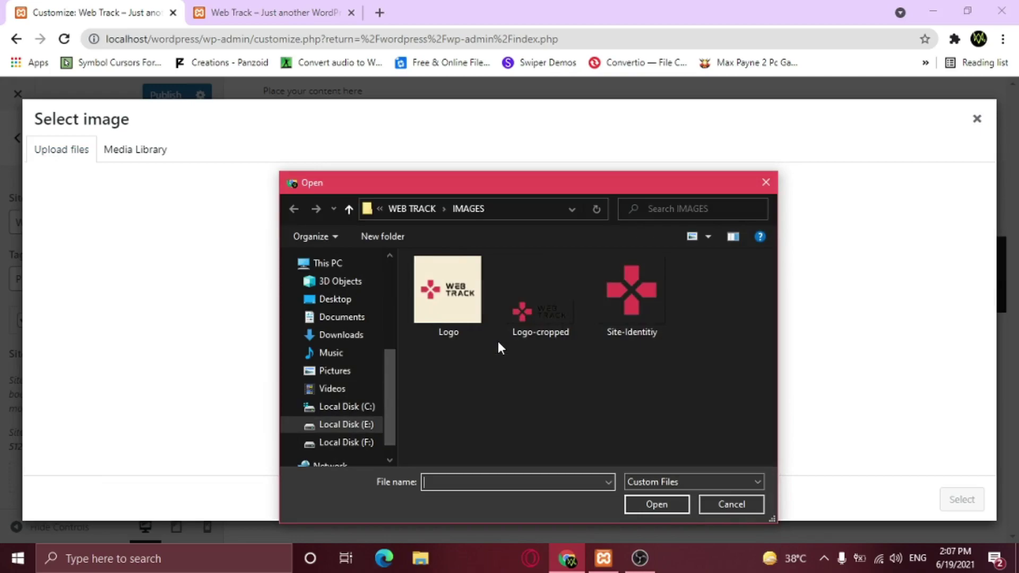
{"action": "left_click", "coordinate": [596, 320]}
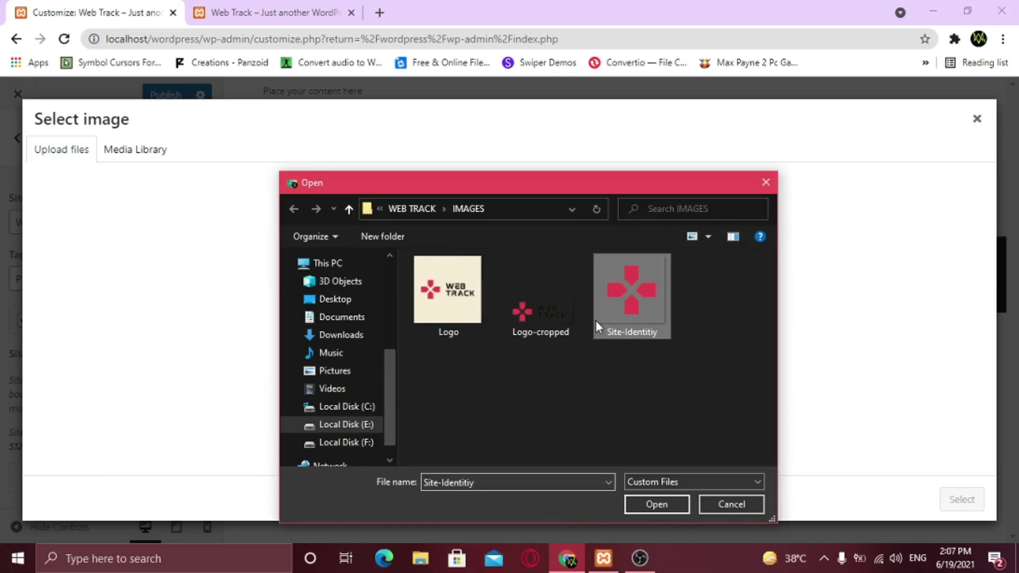
{"action": "left_click", "coordinate": [663, 503]}
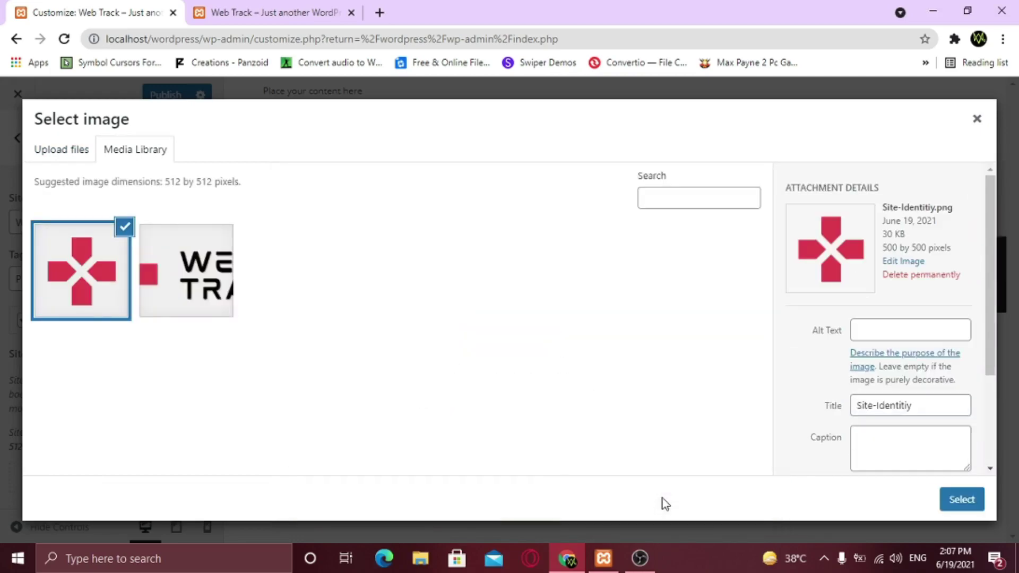
{"action": "left_click", "coordinate": [949, 504]}
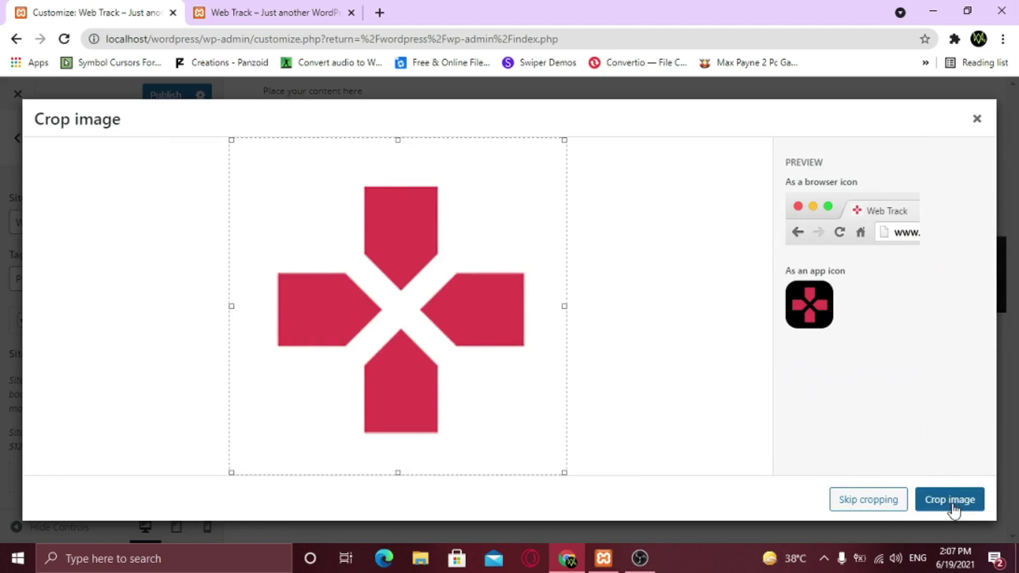
{"action": "left_click", "coordinate": [868, 505]}
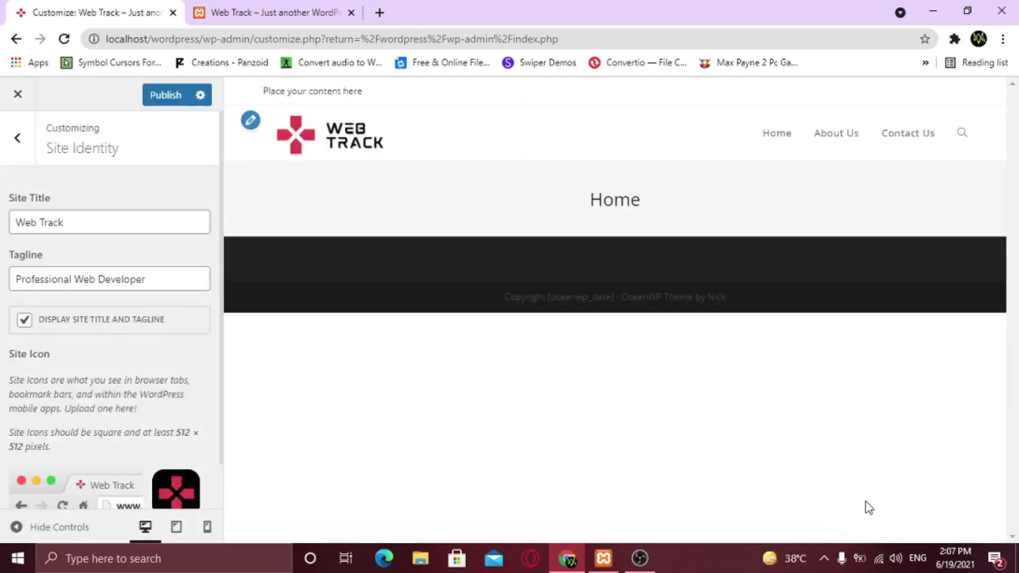
{"action": "scroll", "coordinate": [142, 464], "scroll_direction": "down", "scroll_amount": 1}
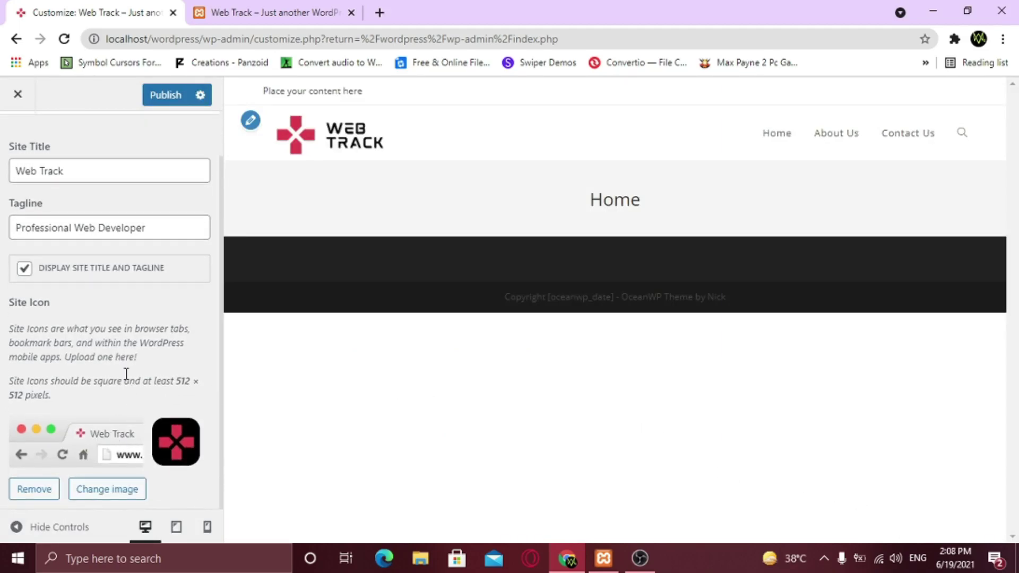
{"action": "scroll", "coordinate": [117, 276], "scroll_direction": "up", "scroll_amount": 1}
{"action": "left_click", "coordinate": [162, 102]}
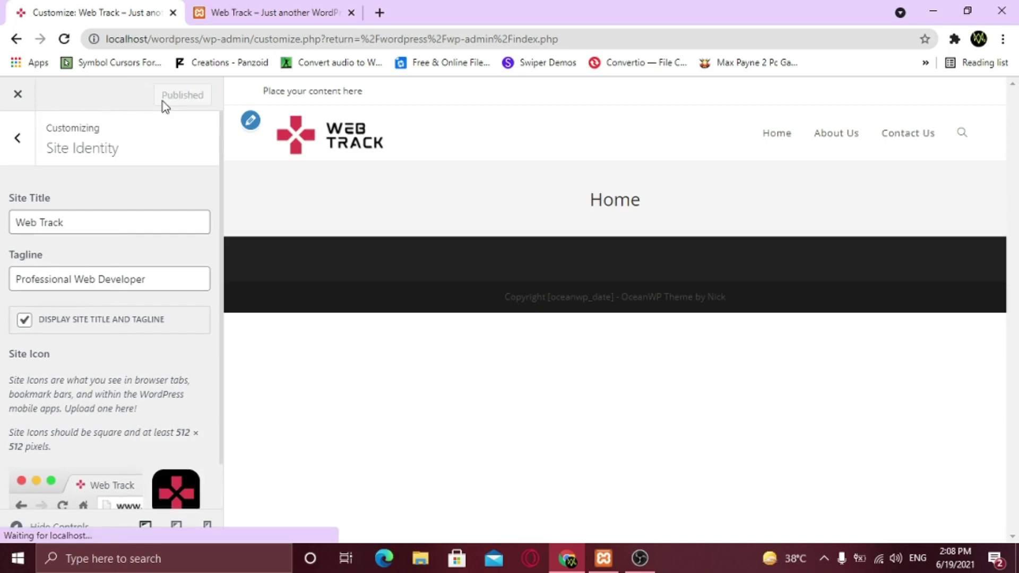
Reload the live site tab to see the new icon and tagline, then return to the Customizer
{"action": "left_click", "coordinate": [260, 11]}
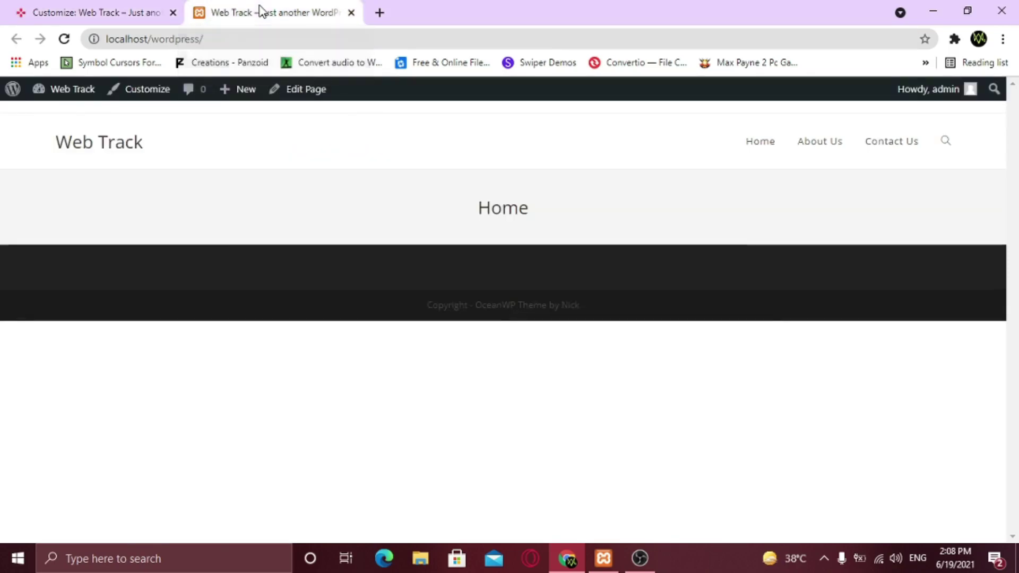
{"action": "left_click", "coordinate": [64, 40]}
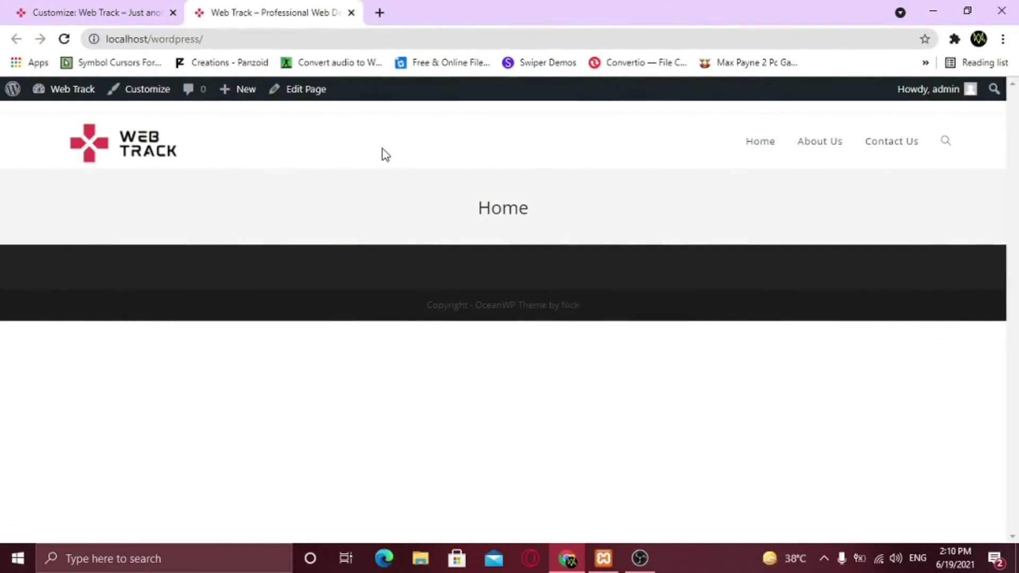
{"action": "left_click", "coordinate": [121, 3]}
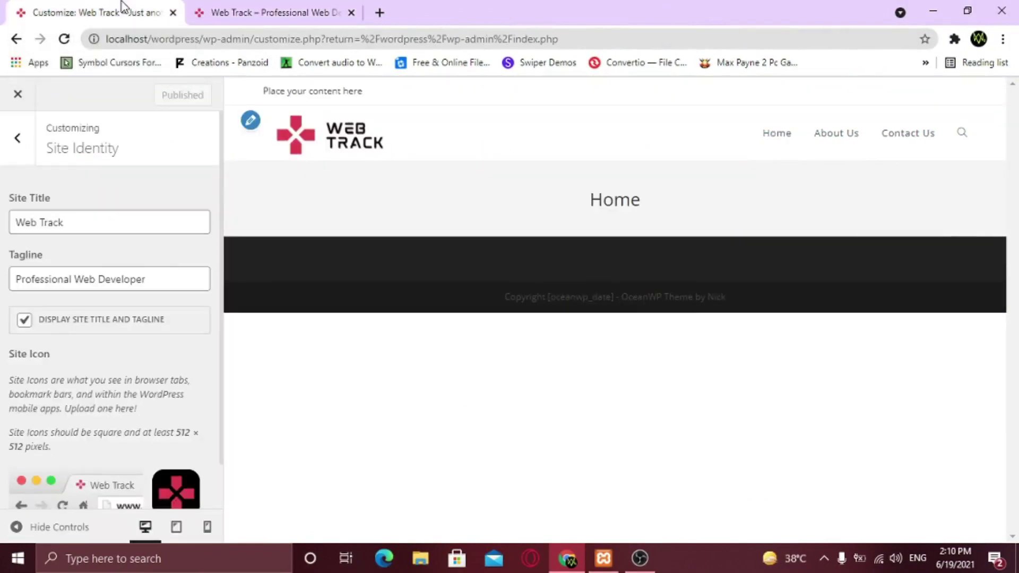
Set the Page Title style to Hidden under General Options so the Home banner disappears
{"action": "left_click", "coordinate": [16, 139]}
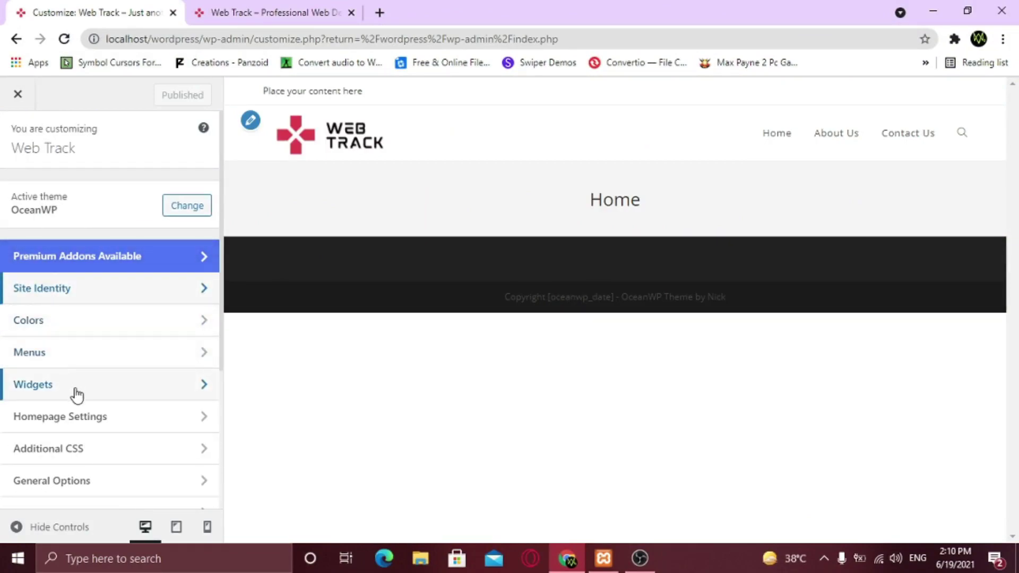
{"action": "scroll", "coordinate": [76, 398], "scroll_direction": "down", "scroll_amount": 1}
{"action": "scroll", "coordinate": [74, 388], "scroll_direction": "down", "scroll_amount": 1}
{"action": "left_click", "coordinate": [81, 330]}
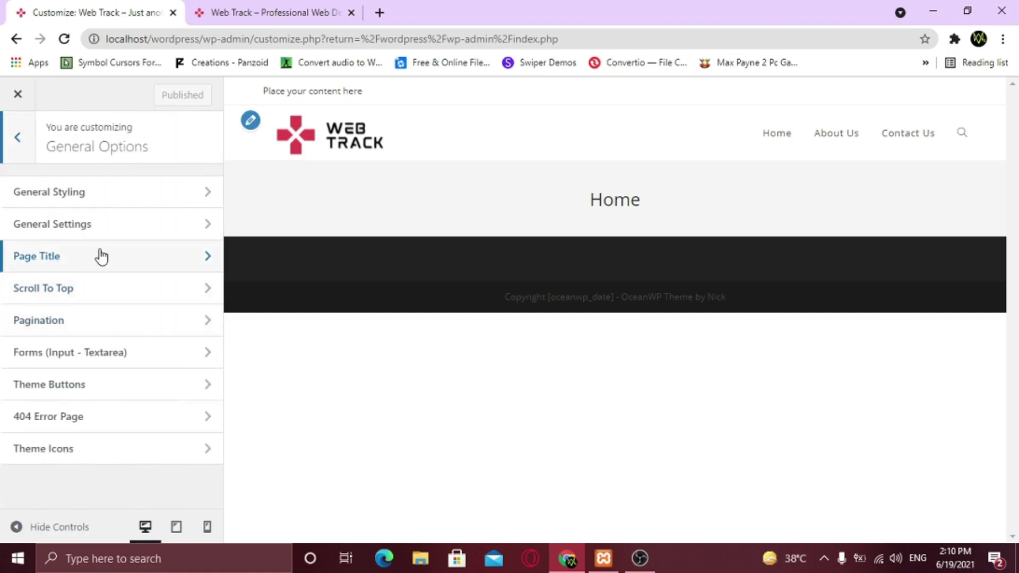
{"action": "left_click", "coordinate": [101, 257]}
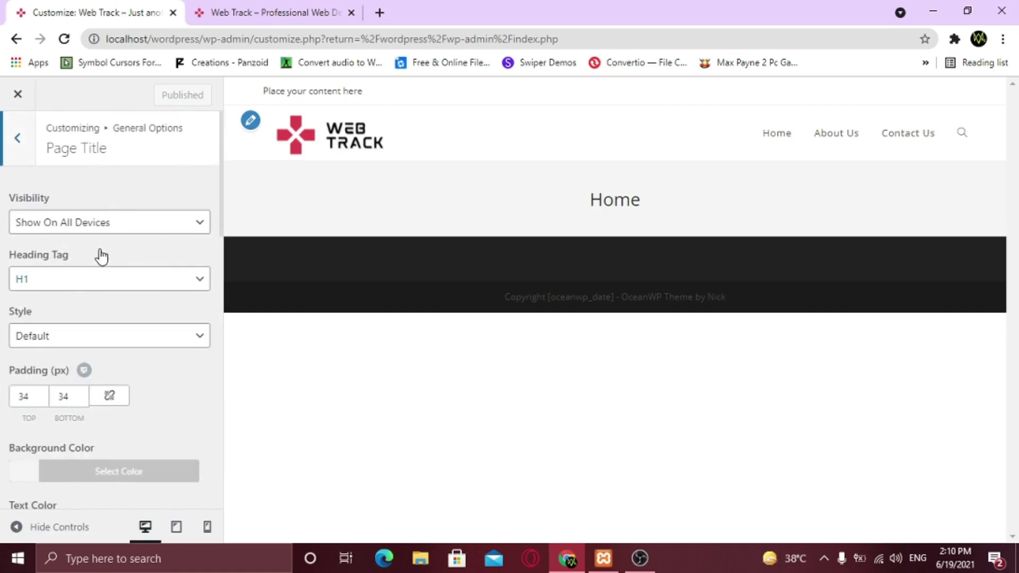
{"action": "left_click", "coordinate": [84, 343]}
{"action": "left_click", "coordinate": [71, 417]}
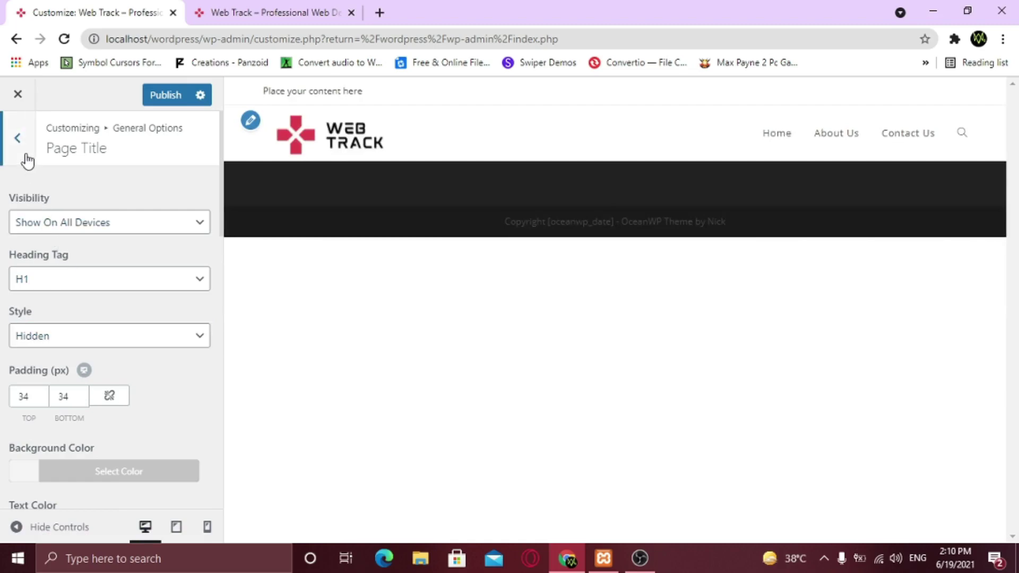
{"action": "left_click", "coordinate": [18, 139]}
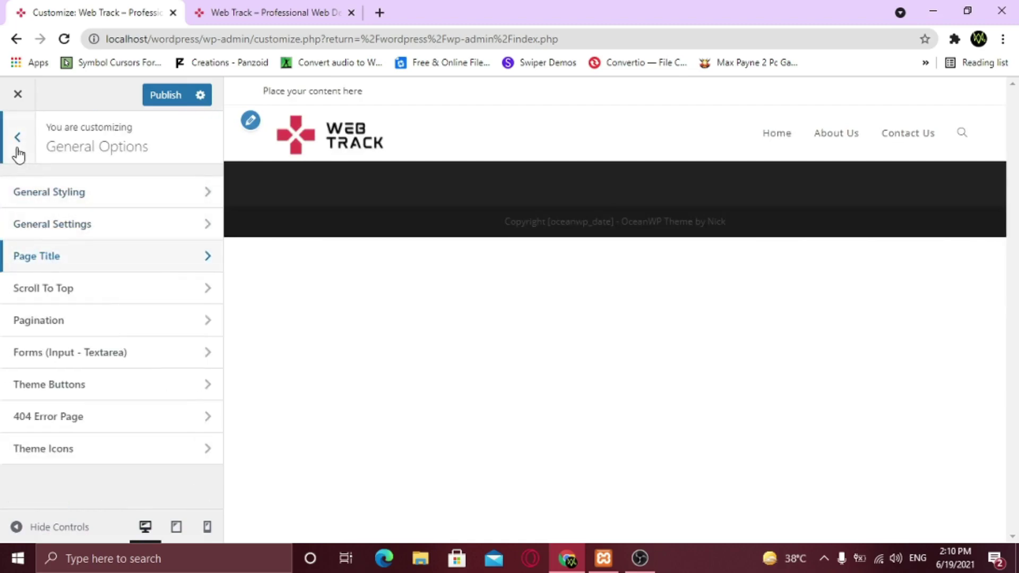
Set the Typography body font to Poppins with Medium: 500 weight
{"action": "left_click", "coordinate": [17, 138]}
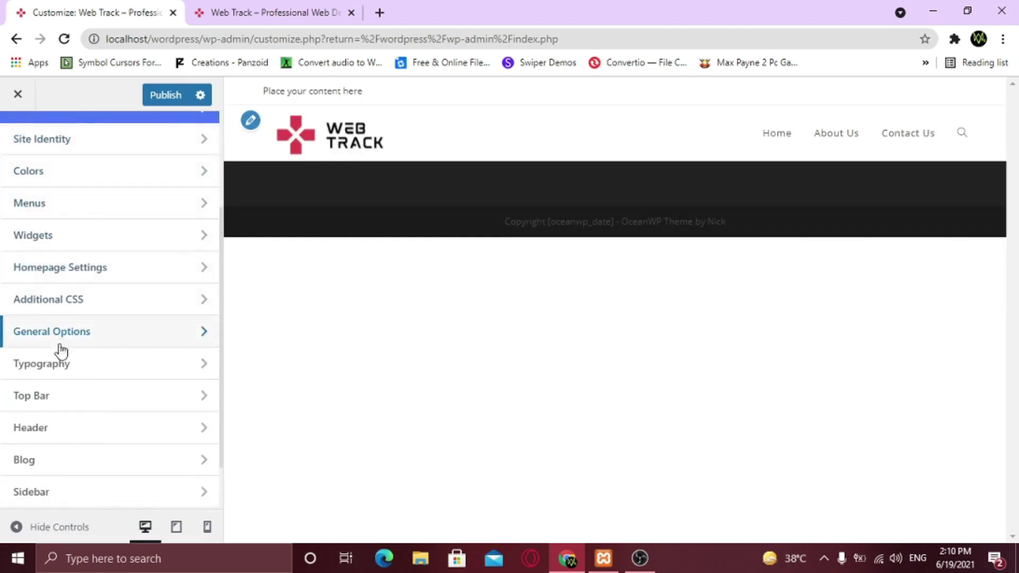
{"action": "left_click", "coordinate": [62, 364]}
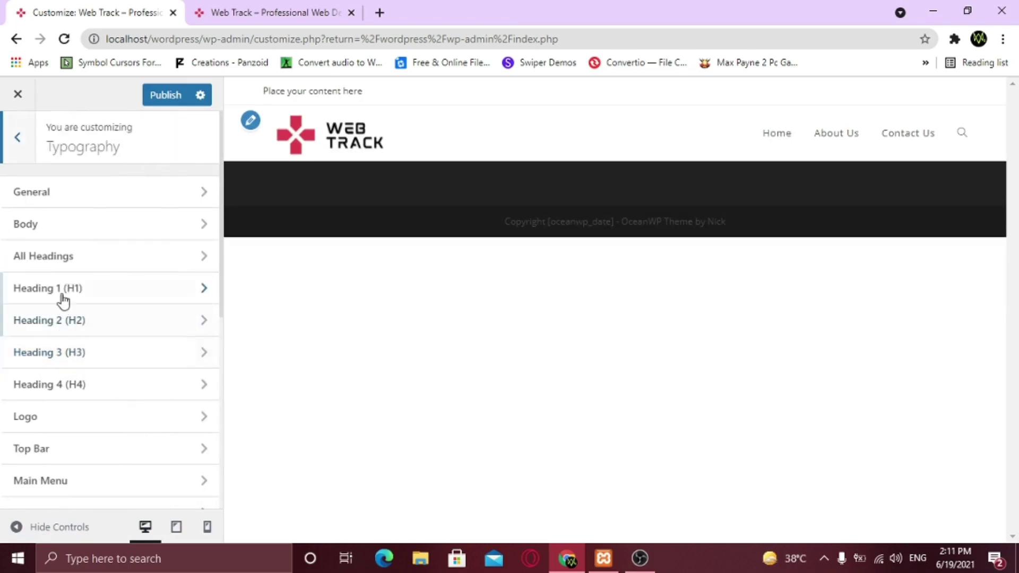
{"action": "left_click", "coordinate": [46, 231]}
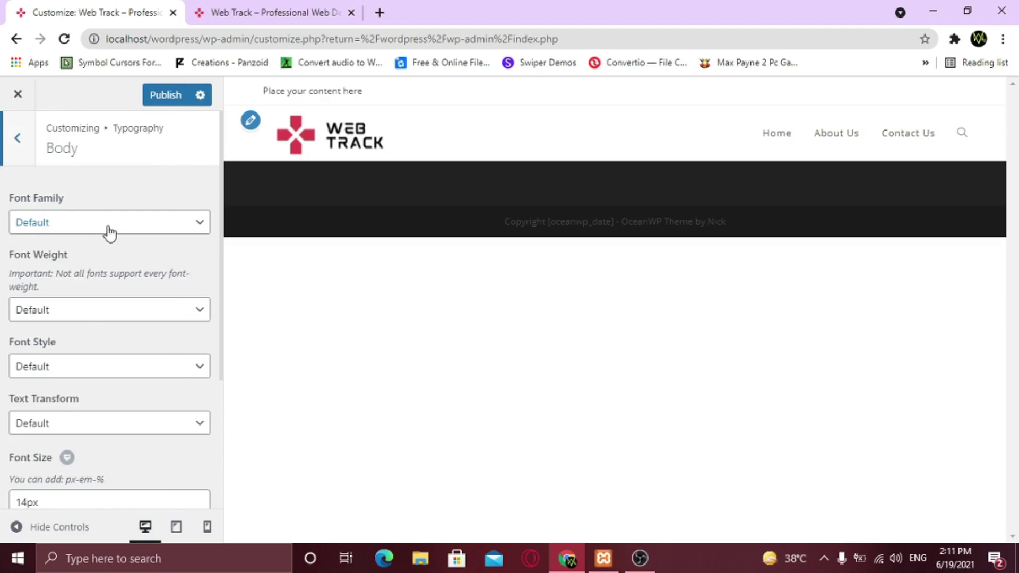
{"action": "left_click", "coordinate": [109, 231]}
{"action": "type", "text": "poppins"}
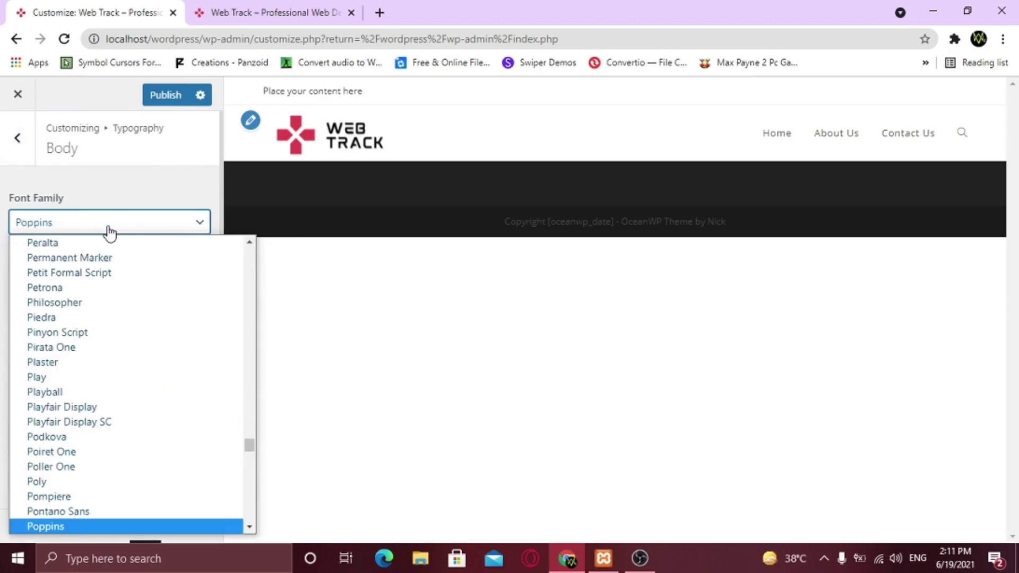
{"action": "key", "text": "Return"}
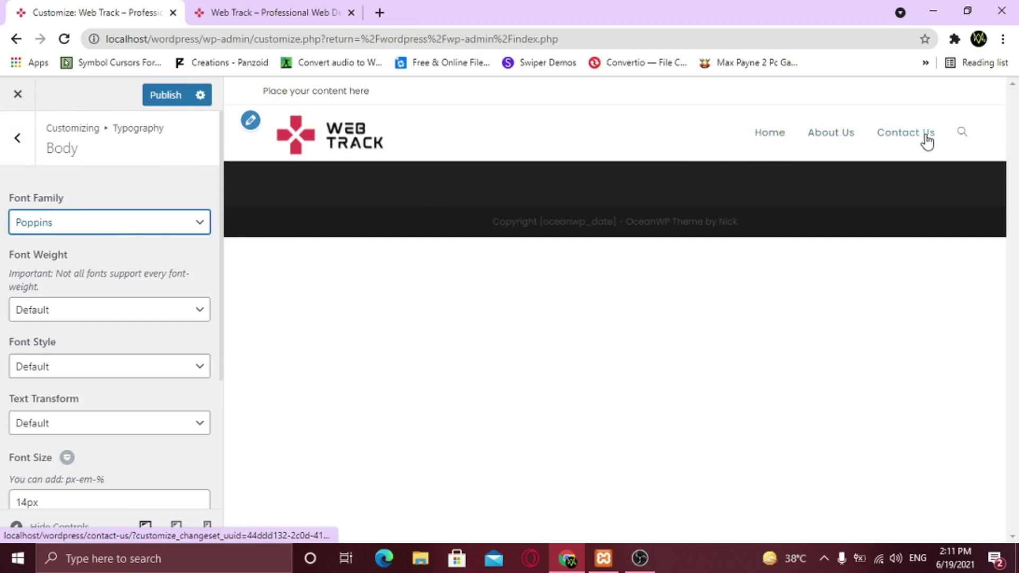
{"action": "left_click", "coordinate": [74, 317]}
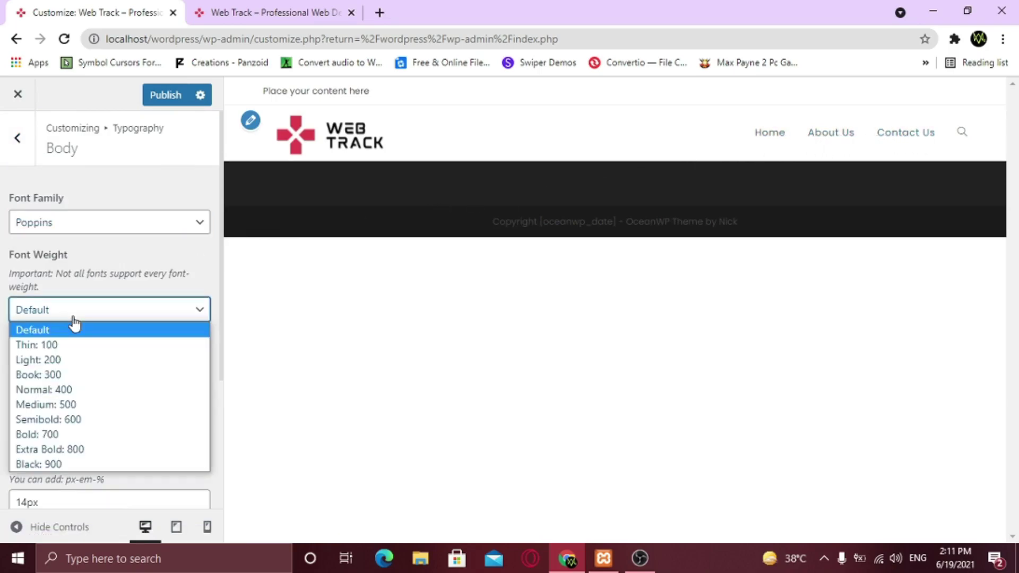
{"action": "left_click", "coordinate": [77, 404]}
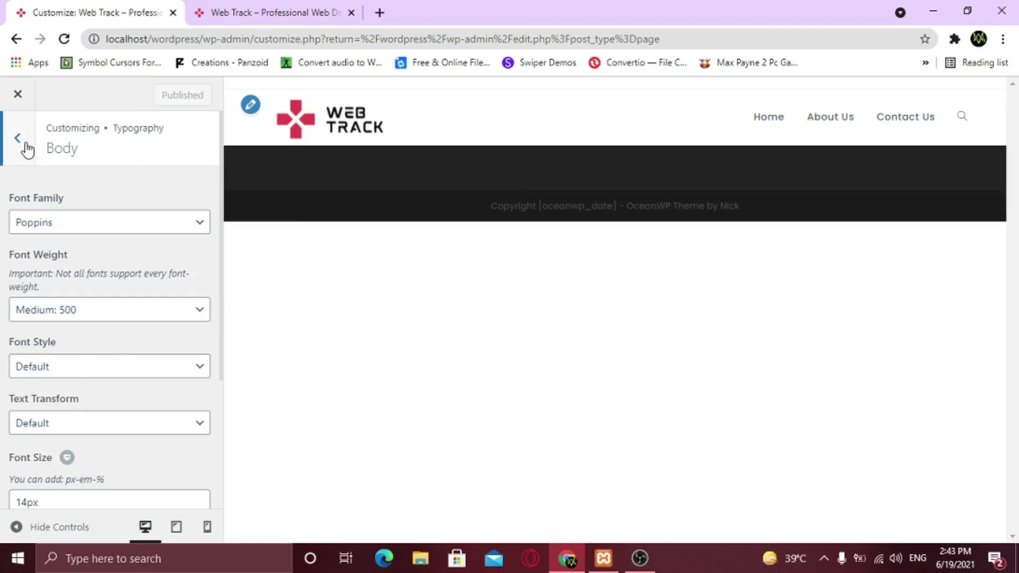
Change the General Styling Primary Color to crimson #dc3c4c
{"action": "left_click", "coordinate": [17, 138]}
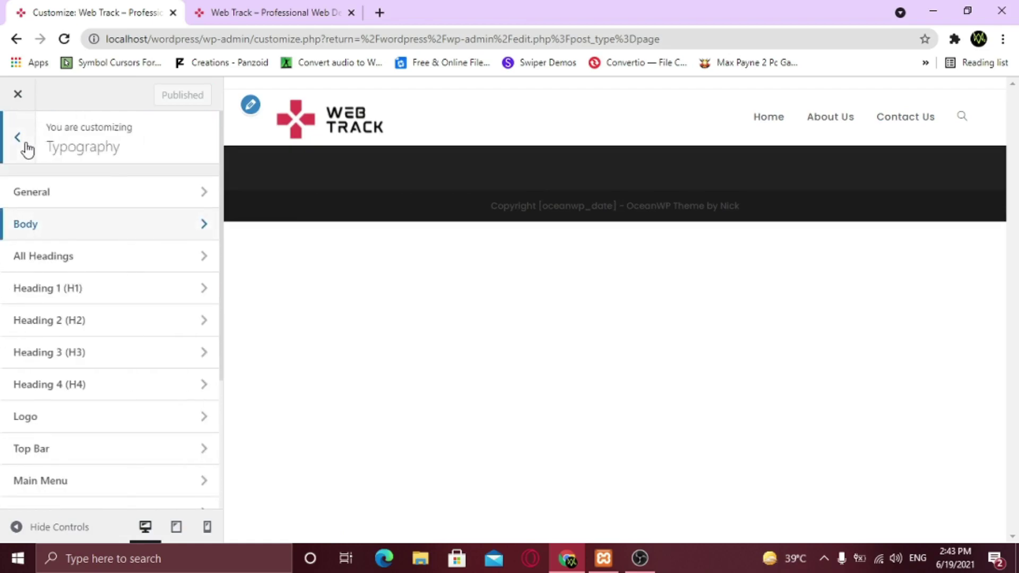
{"action": "left_click", "coordinate": [25, 143]}
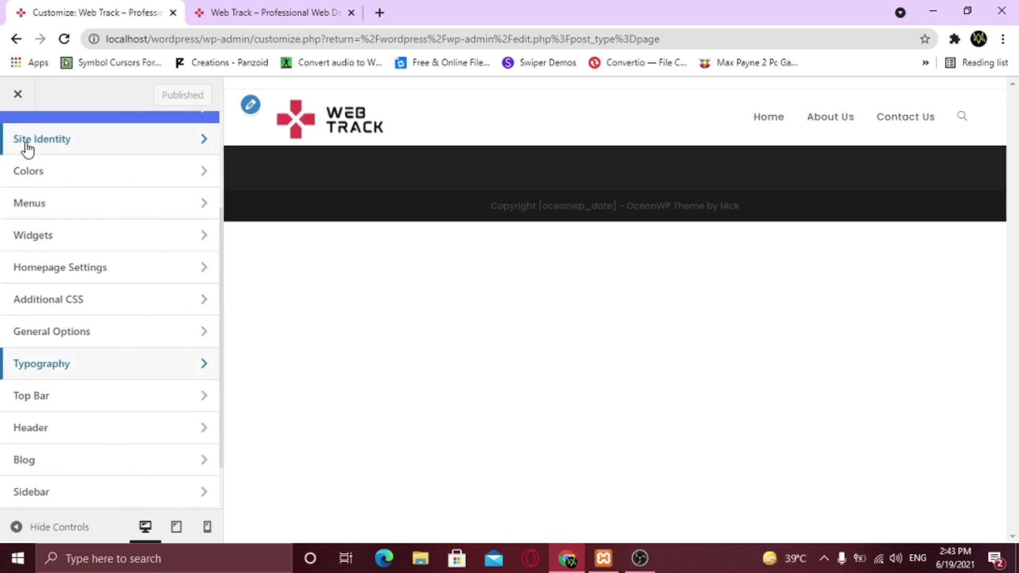
{"action": "left_click", "coordinate": [91, 332]}
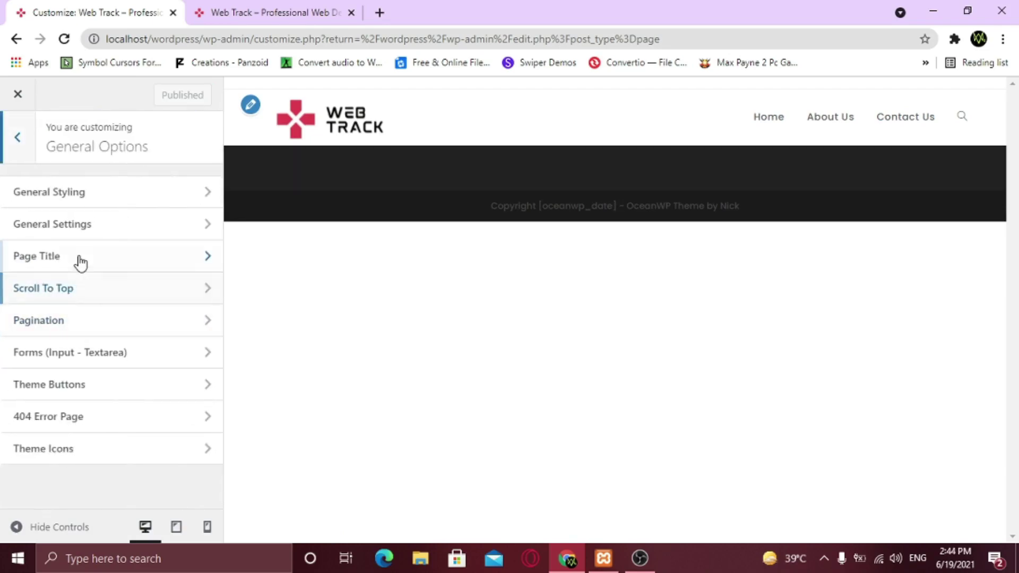
{"action": "left_click", "coordinate": [93, 200]}
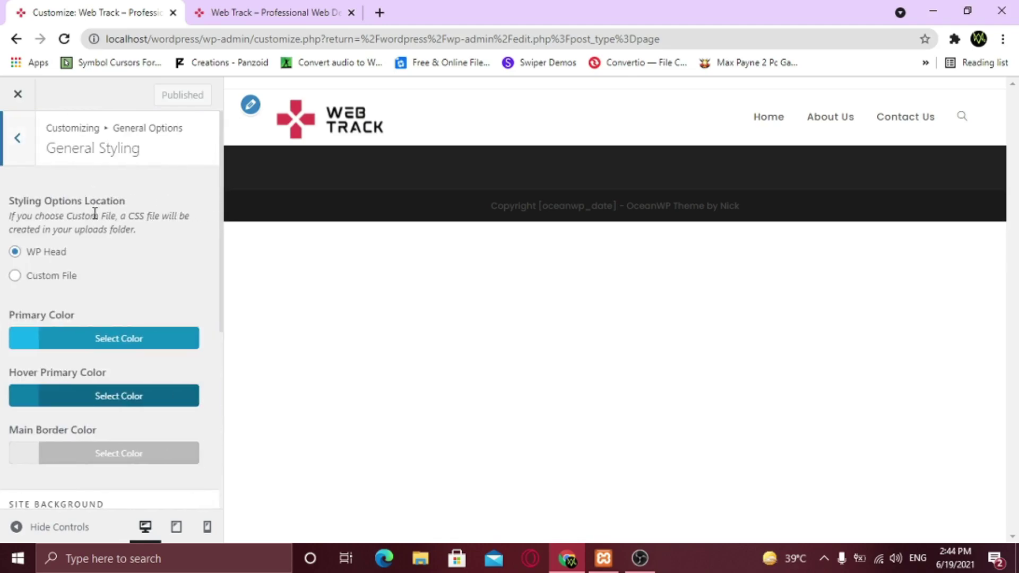
{"action": "left_click", "coordinate": [99, 334]}
{"action": "left_click_drag", "start_coordinate": [48, 370], "coordinate": [21, 367]}
{"action": "key", "text": "BackSpace"}
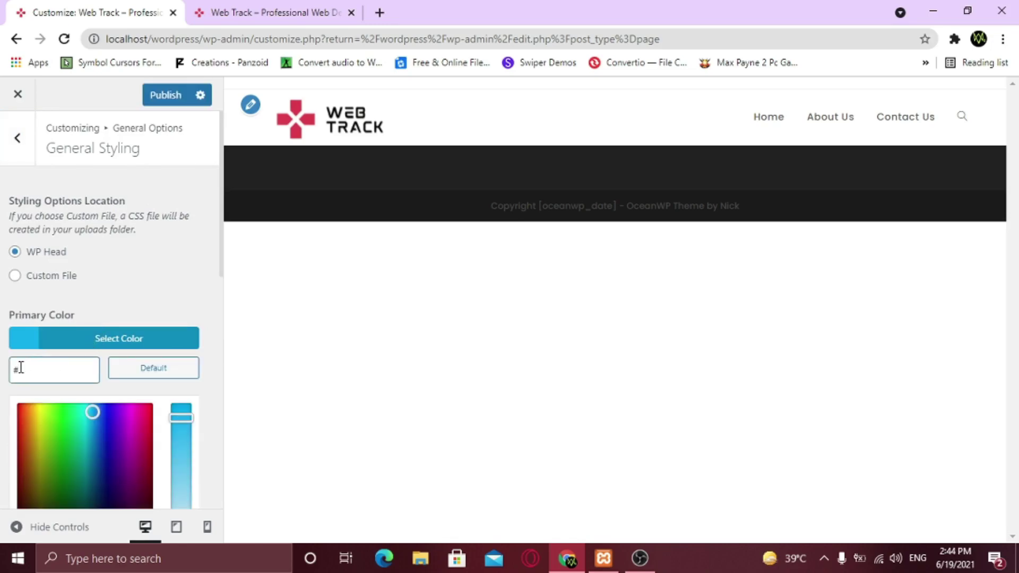
{"action": "type", "text": "dc3c4c"}
{"action": "left_click", "coordinate": [117, 299]}
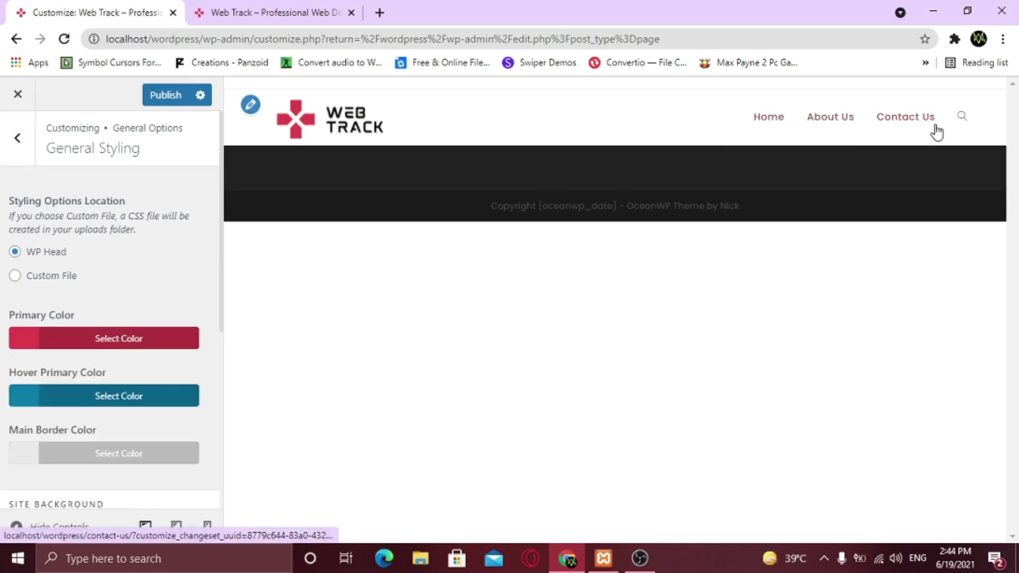
Check the new colour on the header search box in the preview
{"action": "left_click", "coordinate": [961, 122]}
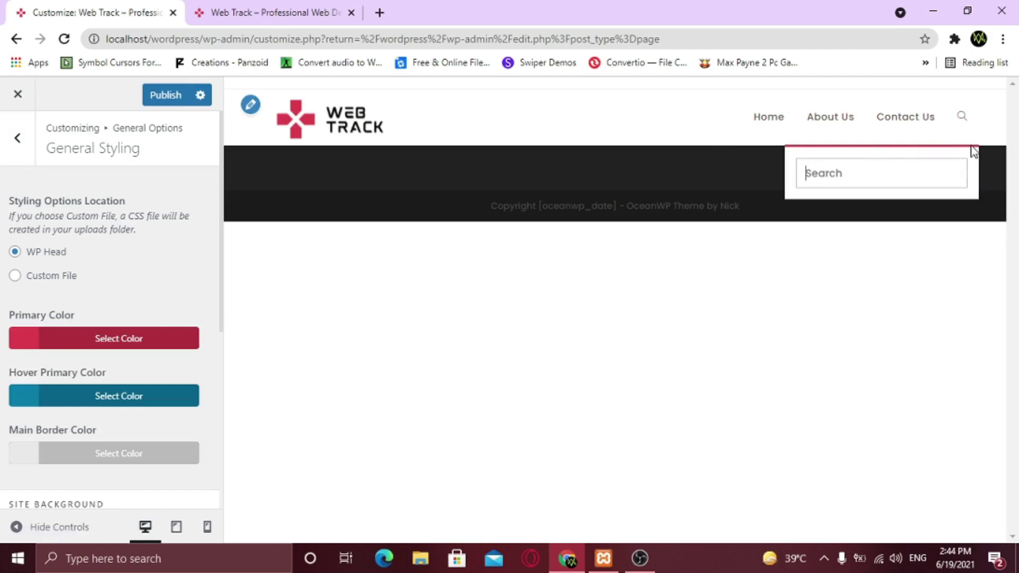
{"action": "left_click", "coordinate": [584, 170]}
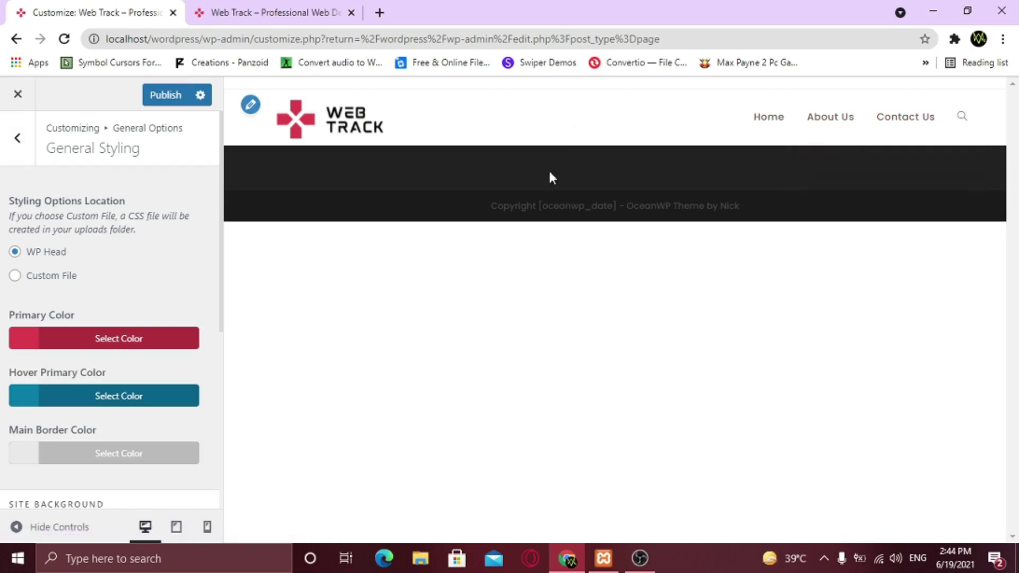
{"action": "scroll", "coordinate": [107, 345], "scroll_direction": "down", "scroll_amount": 6}
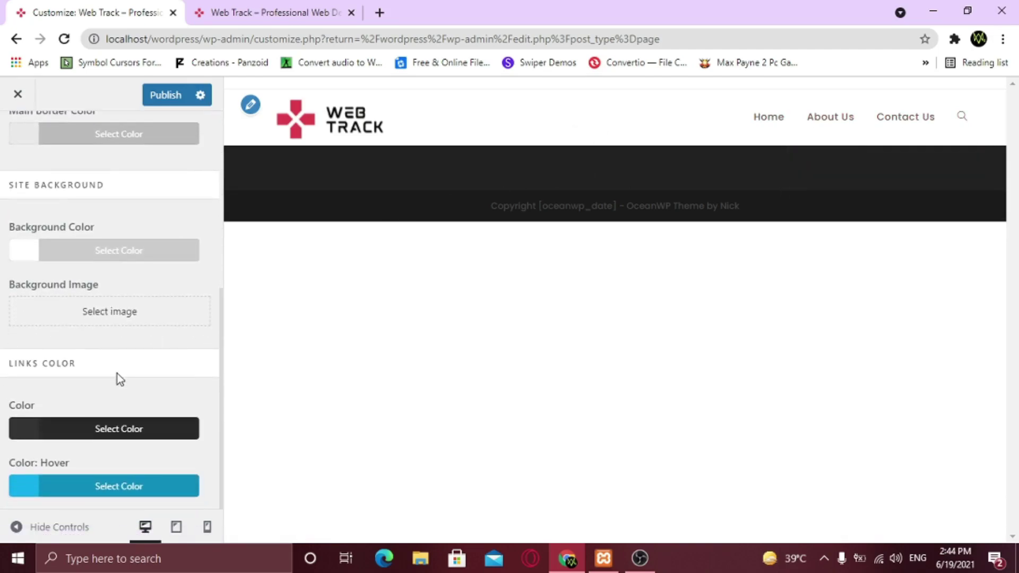
{"action": "scroll", "coordinate": [117, 373], "scroll_direction": "up", "scroll_amount": 6}
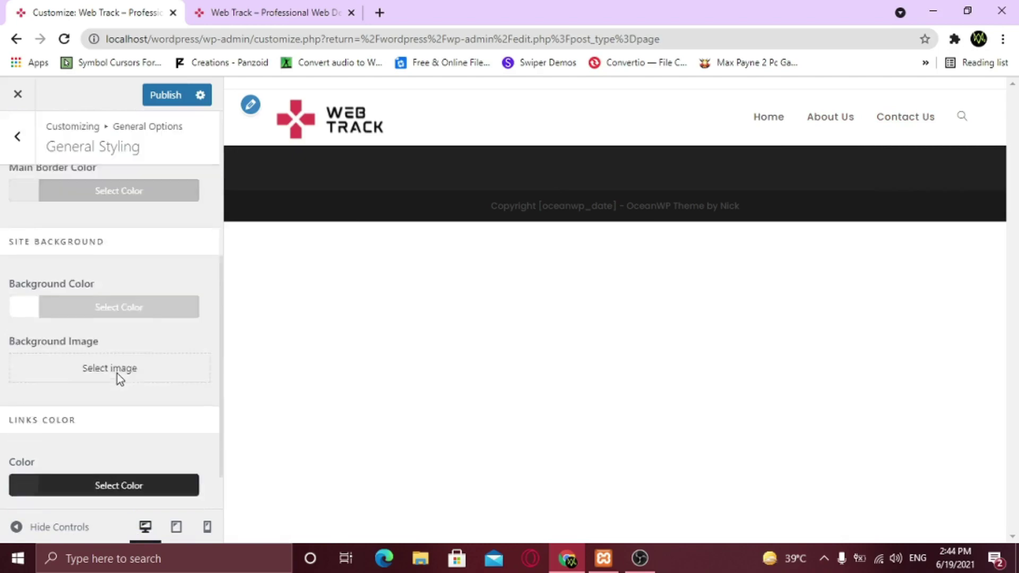
Give the Top Bar a crimson background colour in its General settings
{"action": "left_click", "coordinate": [29, 158]}
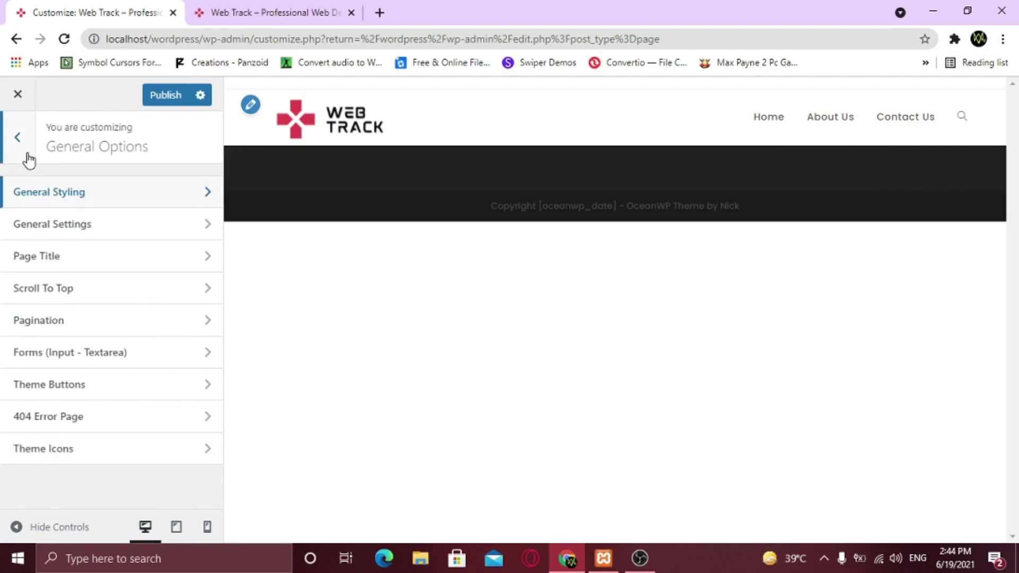
{"action": "left_click", "coordinate": [28, 157]}
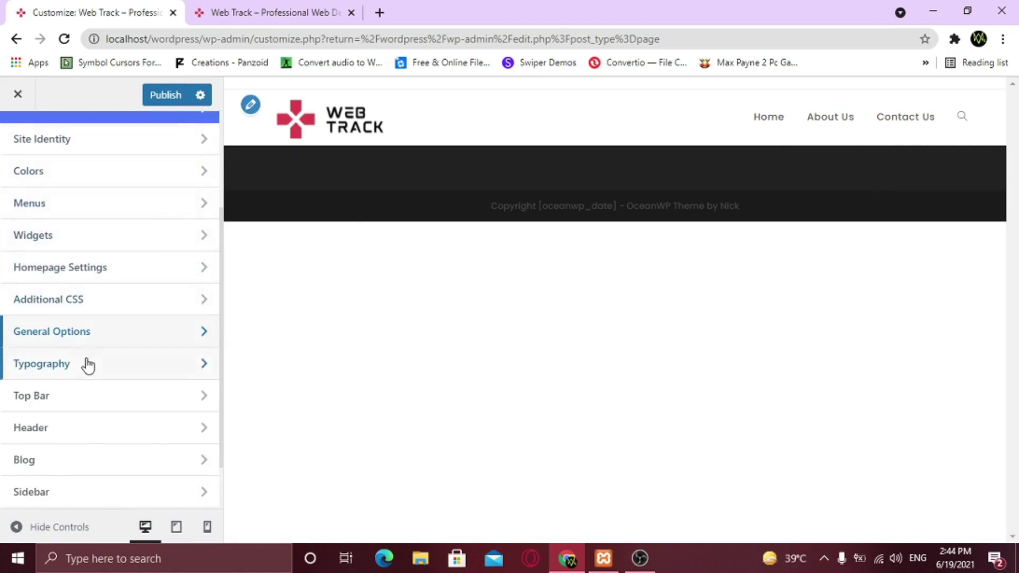
{"action": "left_click", "coordinate": [81, 405]}
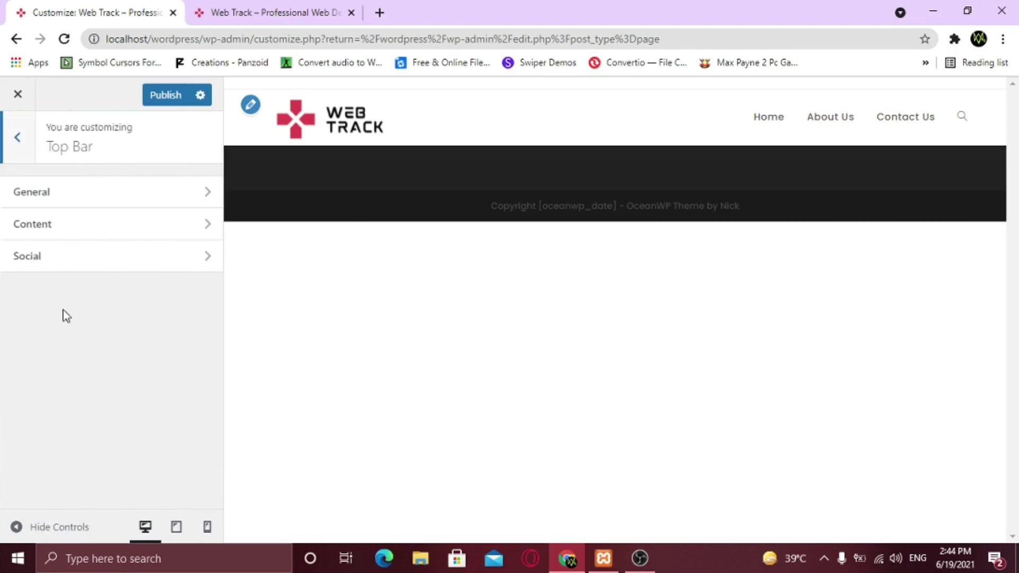
{"action": "left_click", "coordinate": [46, 205]}
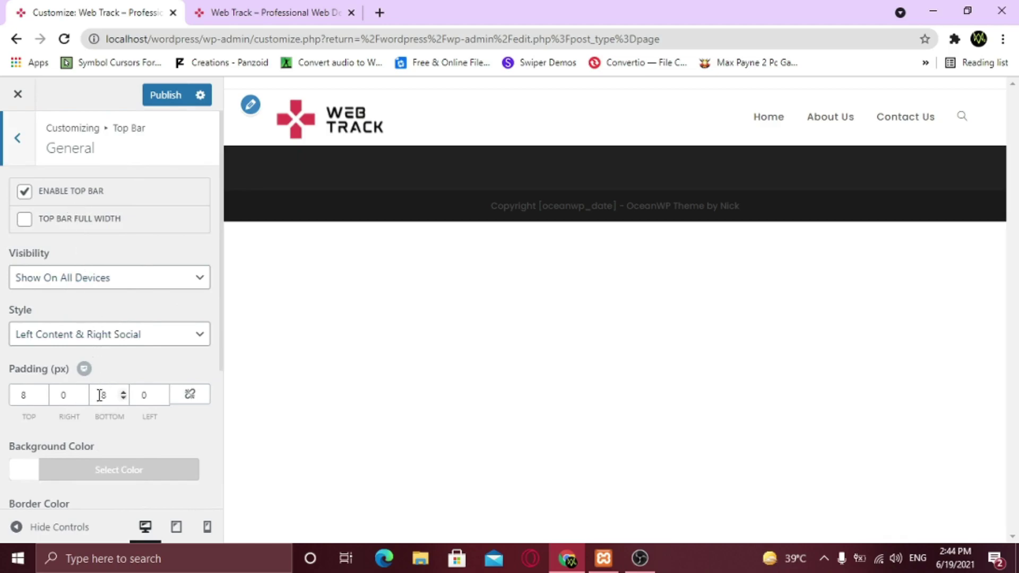
{"action": "left_click", "coordinate": [87, 481]}
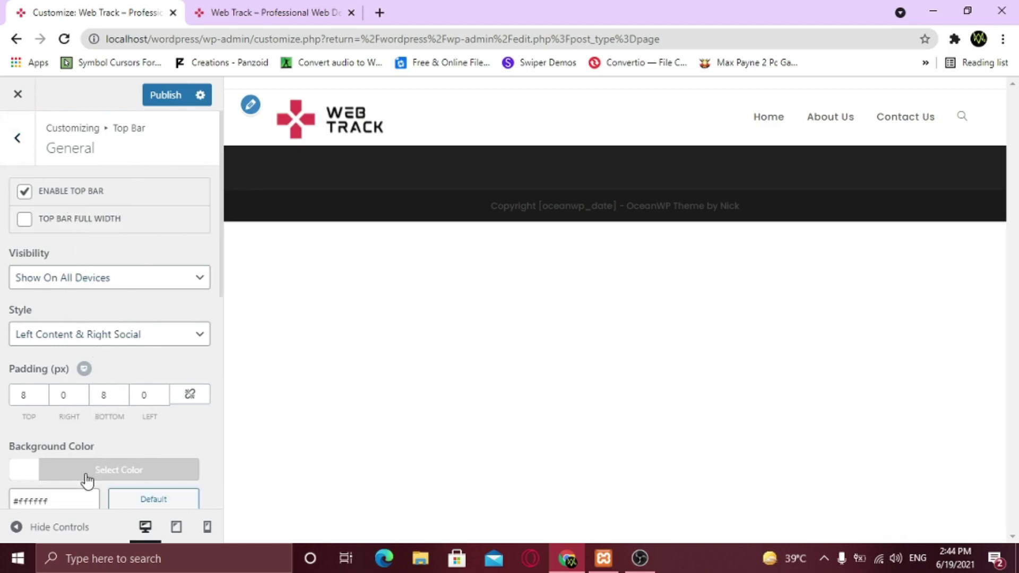
{"action": "scroll", "coordinate": [80, 472], "scroll_direction": "down", "scroll_amount": 1}
{"action": "left_click_drag", "start_coordinate": [59, 430], "coordinate": [22, 423]}
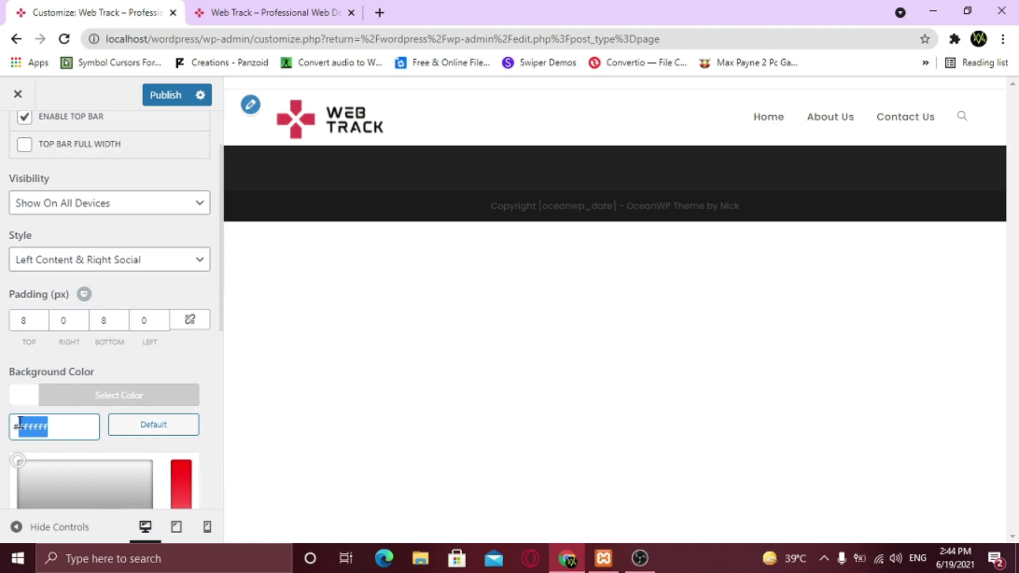
{"action": "key", "text": "BackSpace"}
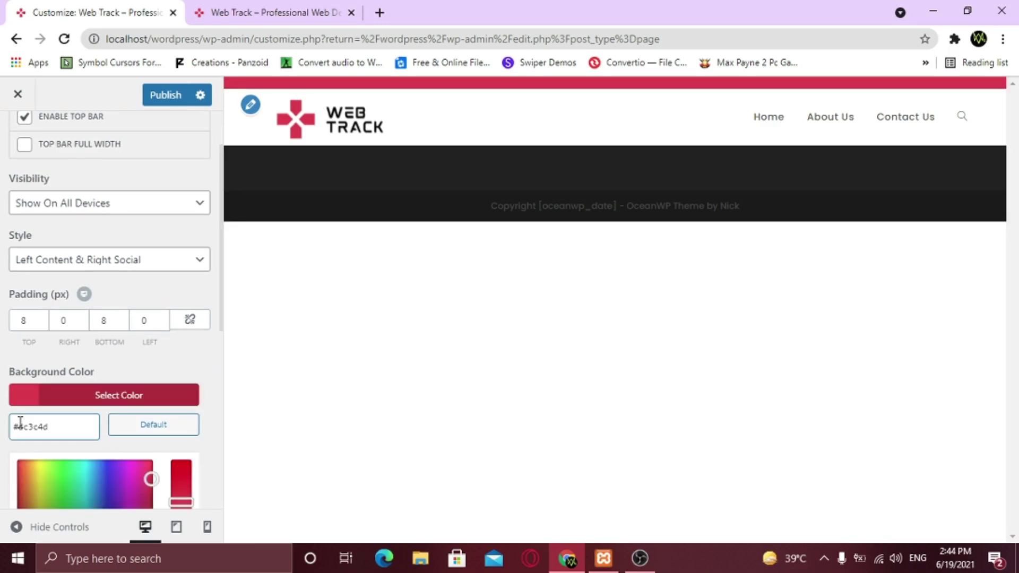
{"action": "left_click", "coordinate": [115, 394]}
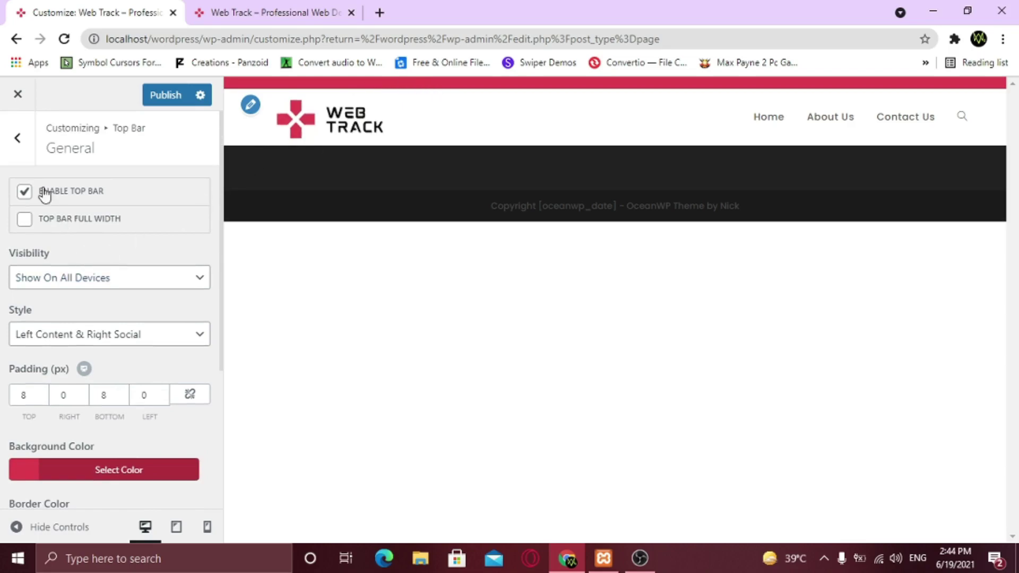
Begin typing 'Professional Web Deve' into the Top Bar Content box
{"action": "left_click", "coordinate": [17, 139]}
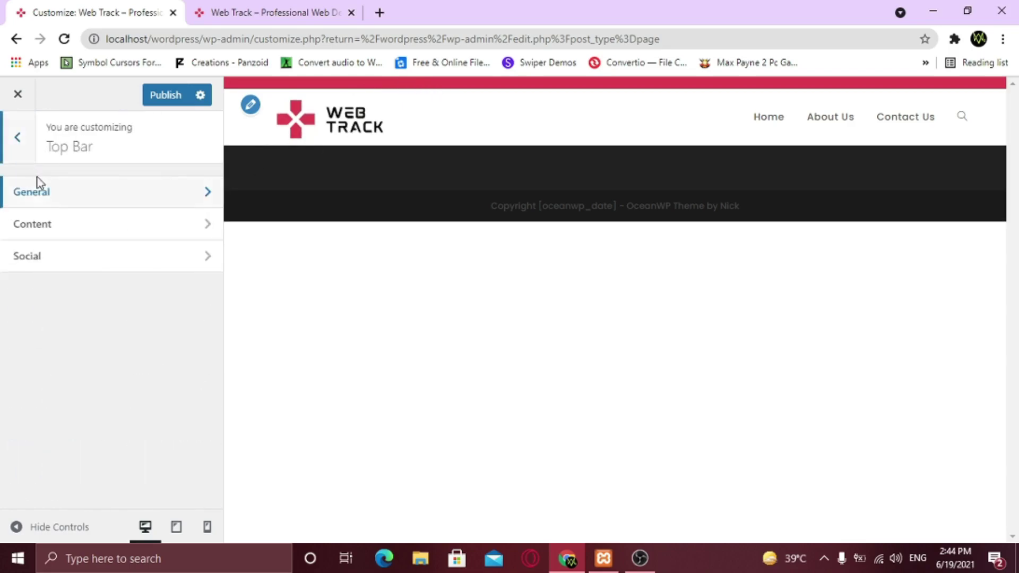
{"action": "left_click", "coordinate": [79, 233]}
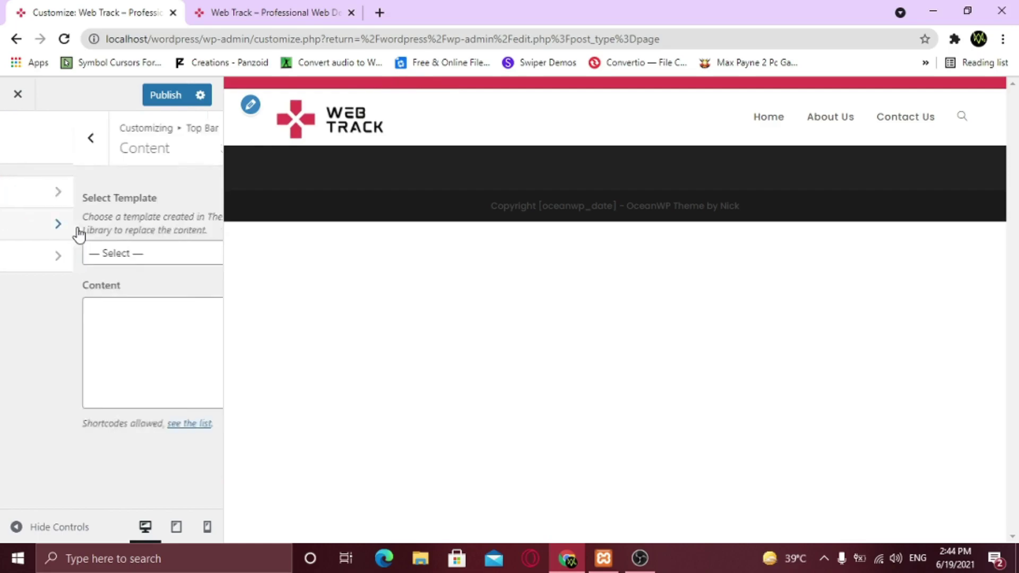
{"action": "left_click", "coordinate": [44, 316]}
{"action": "type", "text": "Profess"}
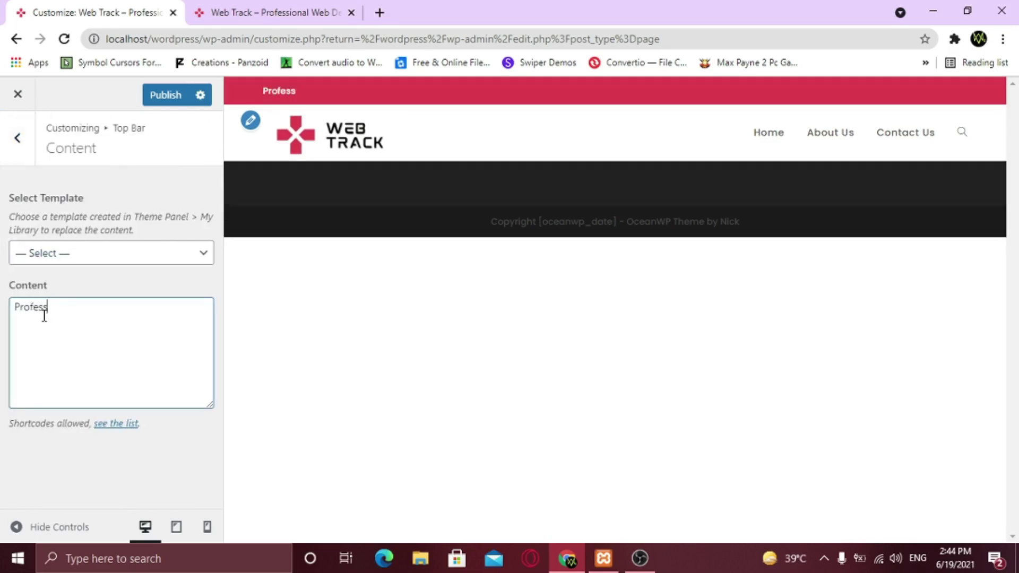
{"action": "type", "text": "ional Web Developer"}
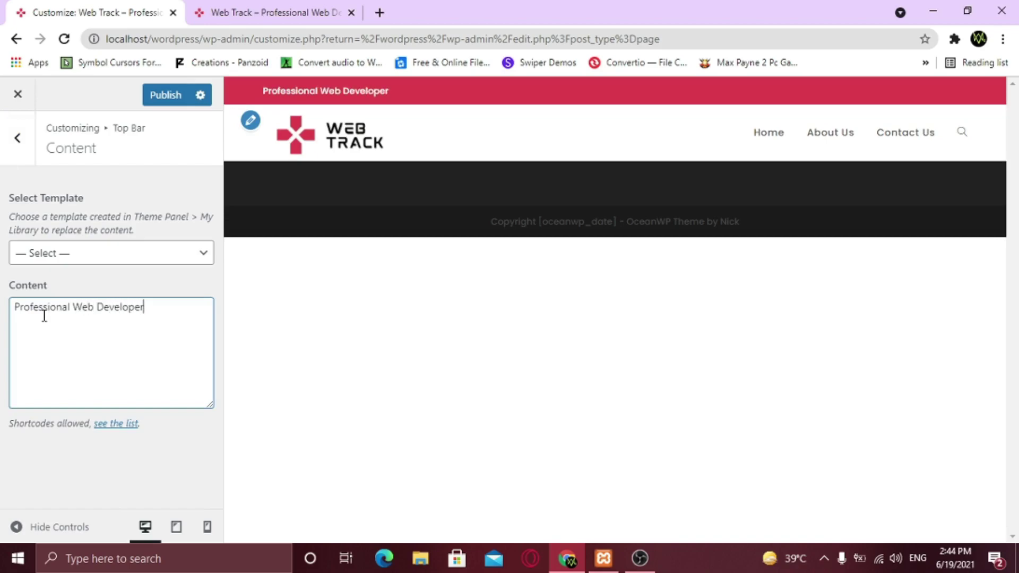
Leave the Top Bar Content reading 'Professional Web Developer' and return to the Top Bar sections
{"action": "left_click", "coordinate": [24, 166]}
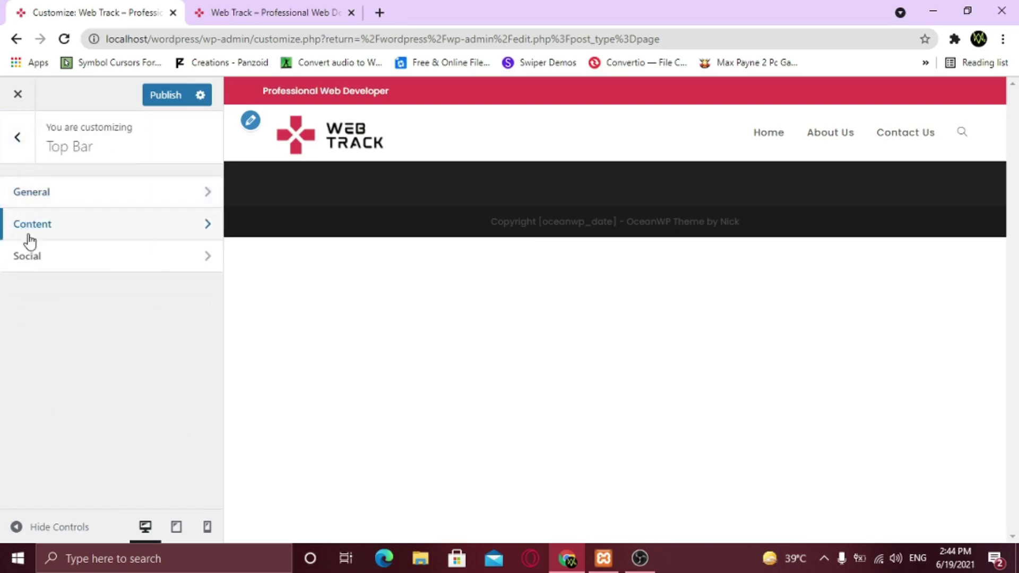
Enable social links in the top bar
{"action": "left_click", "coordinate": [33, 257]}
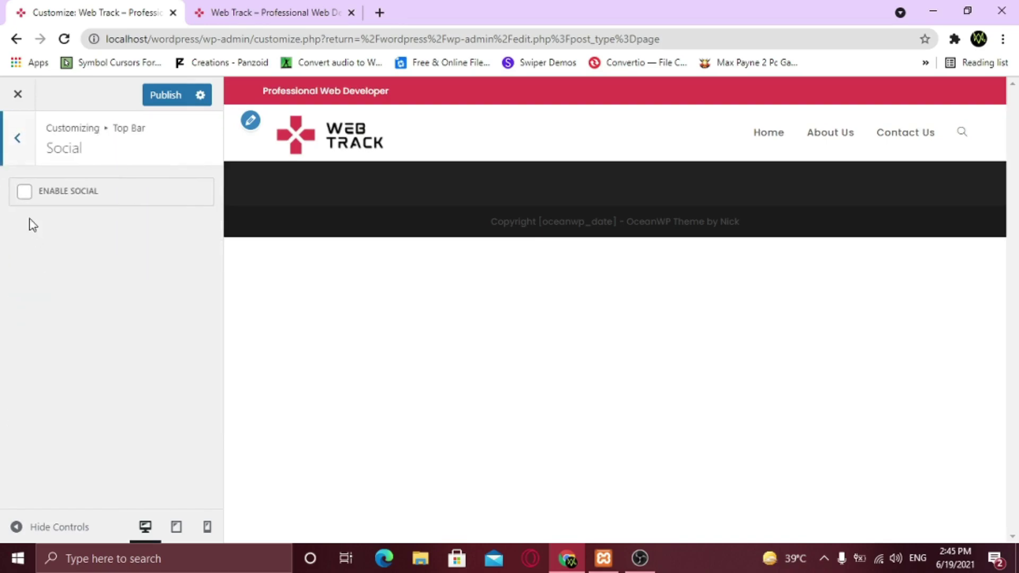
{"action": "left_click", "coordinate": [24, 193]}
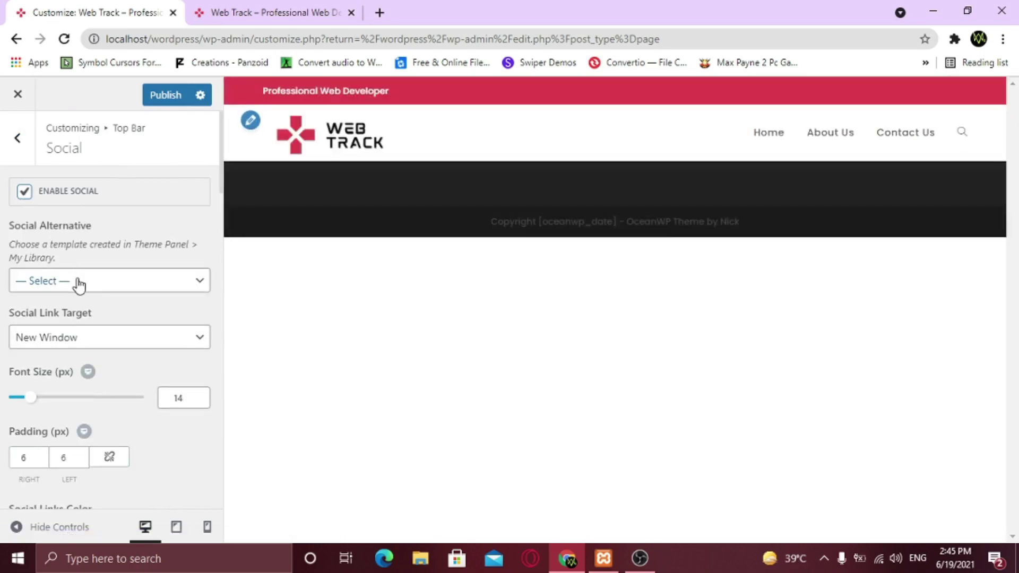
{"action": "scroll", "coordinate": [96, 319], "scroll_direction": "down", "scroll_amount": 4}
{"action": "scroll", "coordinate": [104, 329], "scroll_direction": "down", "scroll_amount": 1}
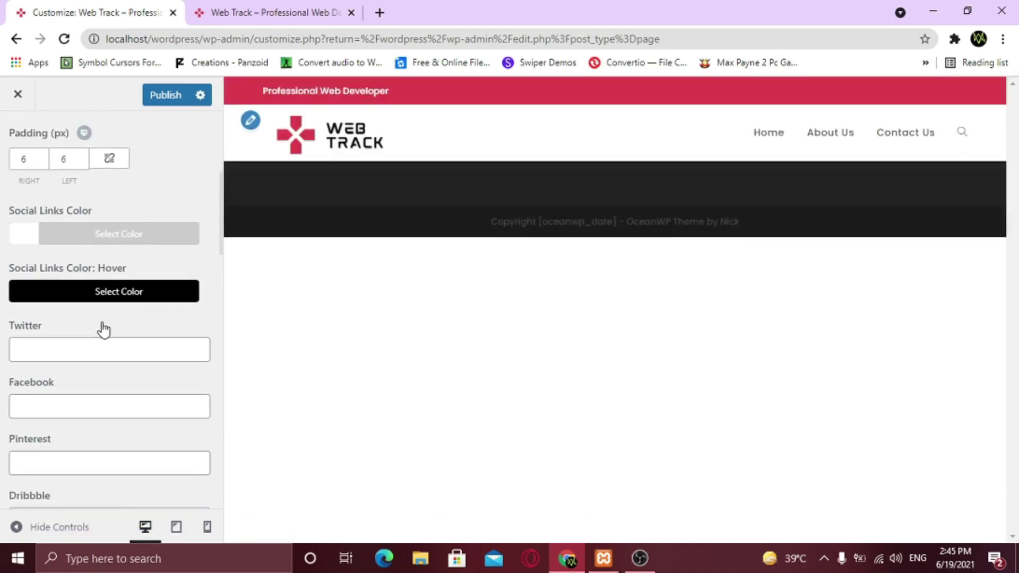
Colour the social links black, turning white on hover
{"action": "left_click", "coordinate": [36, 238]}
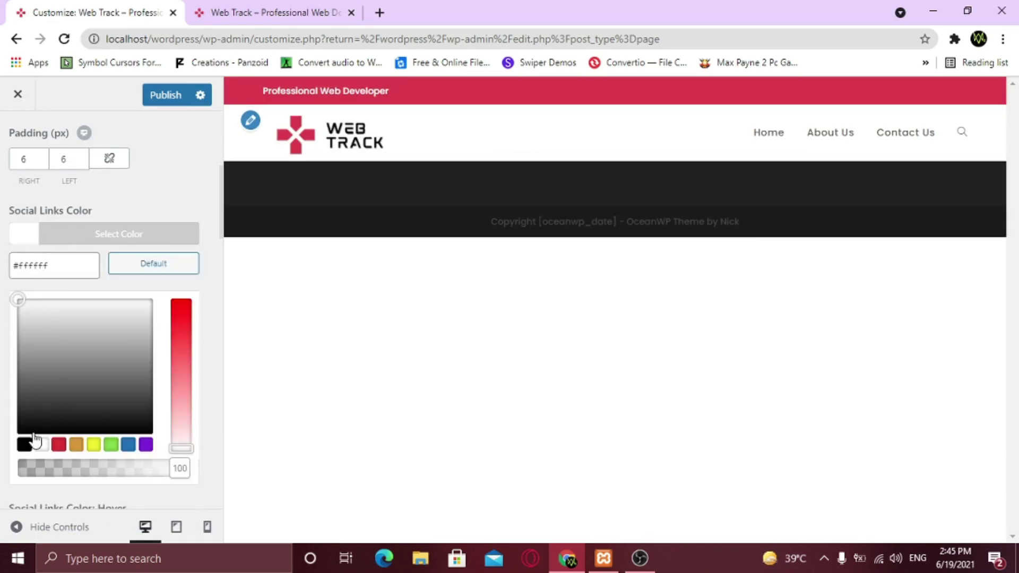
{"action": "left_click", "coordinate": [24, 449]}
{"action": "left_click", "coordinate": [148, 194]}
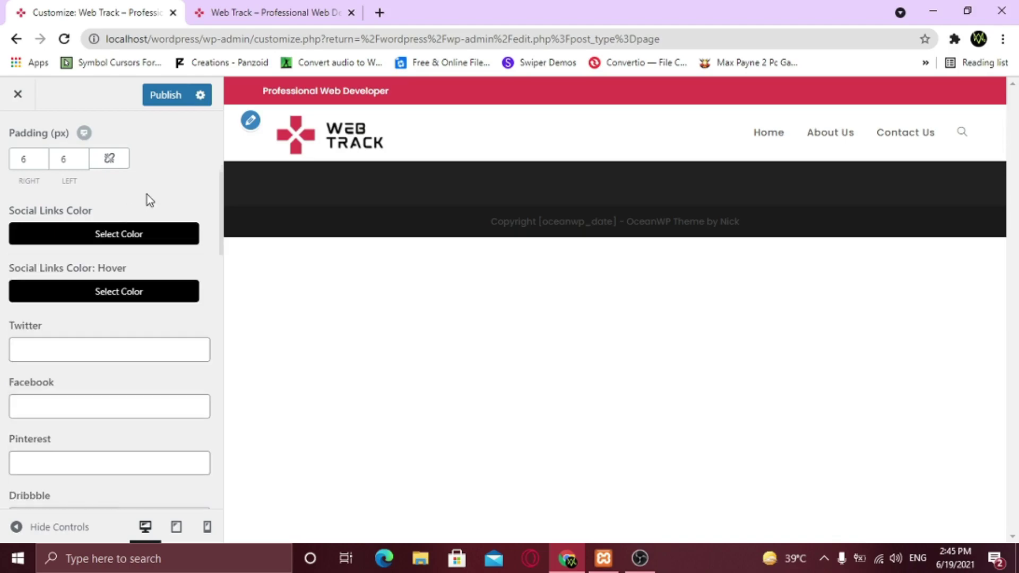
{"action": "left_click", "coordinate": [78, 294]}
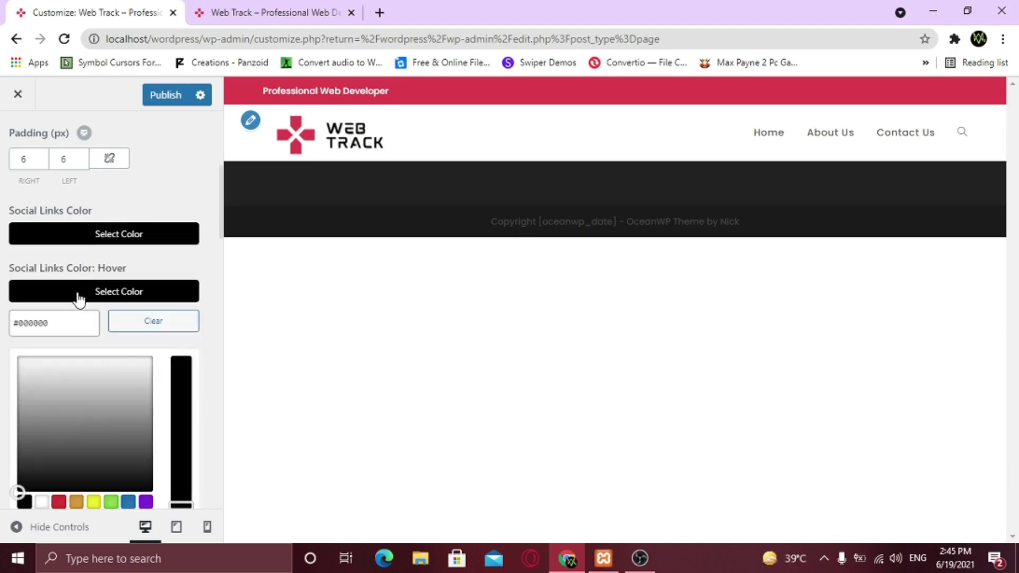
{"action": "left_click", "coordinate": [41, 501]}
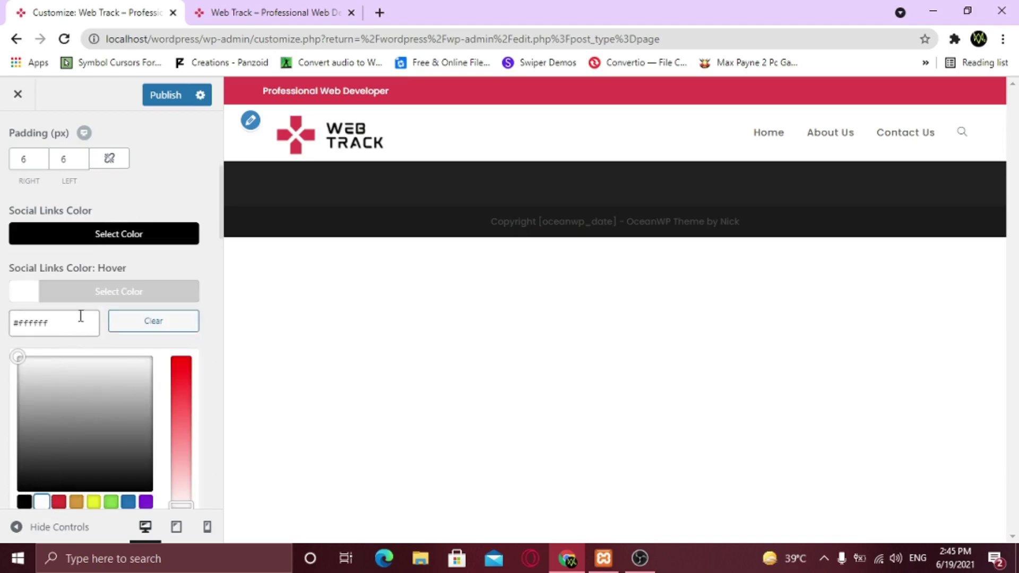
{"action": "left_click", "coordinate": [94, 259]}
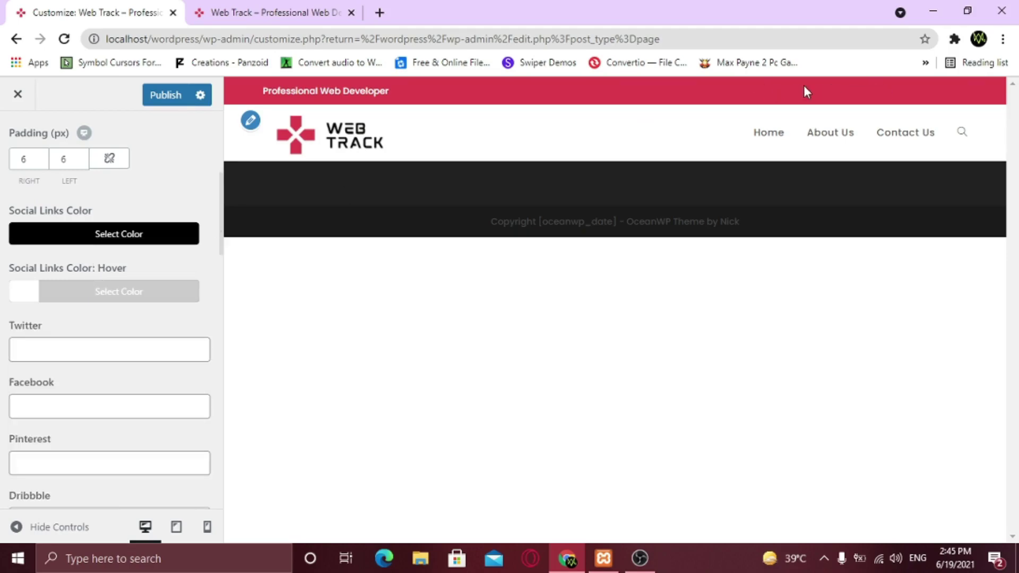
{"action": "left_click", "coordinate": [51, 349]}
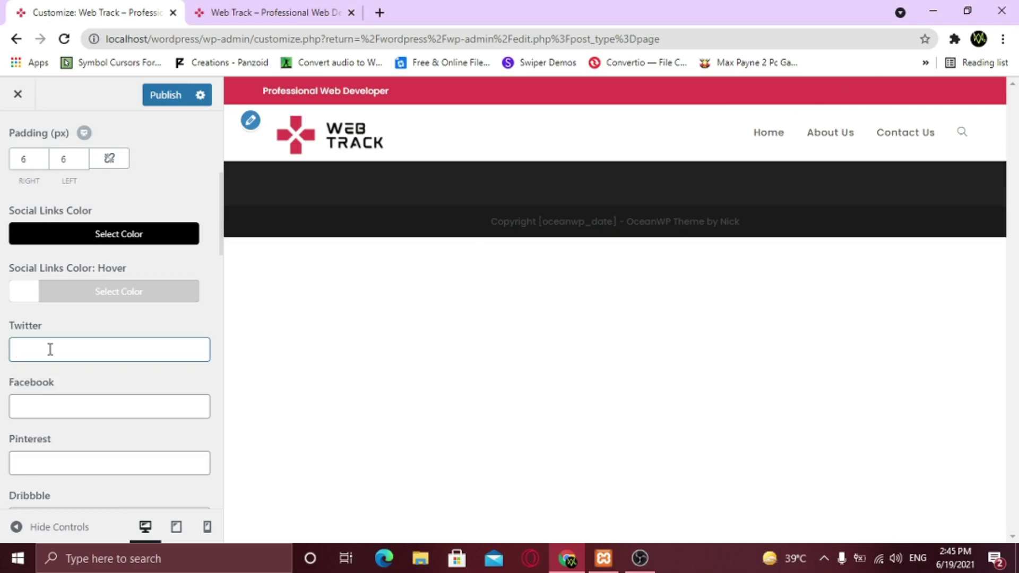
Enter '#' as the Twitter, Facebook, Instagram and YouTube links
{"action": "scroll", "coordinate": [50, 349], "scroll_direction": "down", "scroll_amount": 2}
{"action": "left_click", "coordinate": [48, 337]}
{"action": "type", "text": "#"}
{"action": "scroll", "coordinate": [48, 337], "scroll_direction": "down", "scroll_amount": 4}
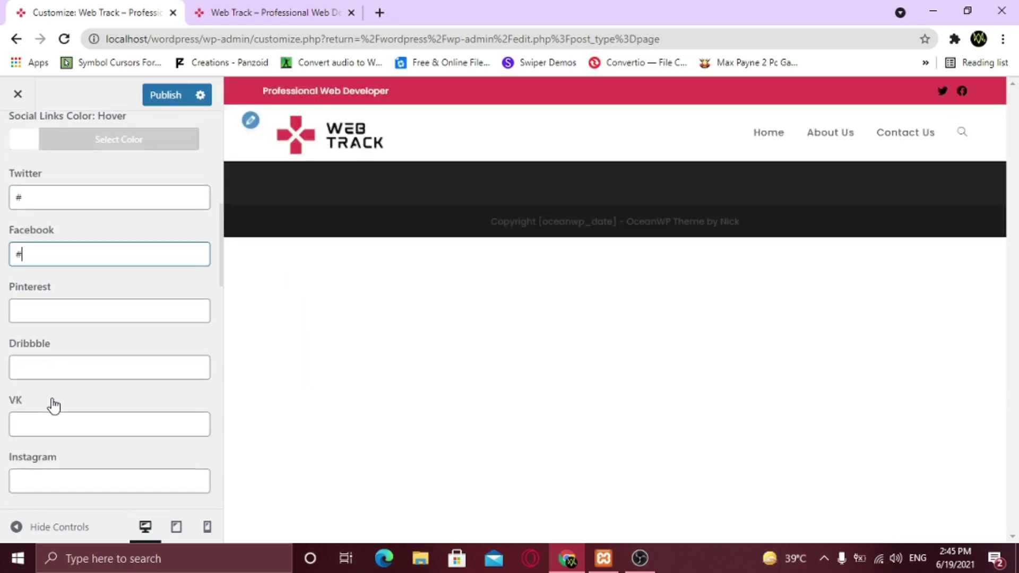
{"action": "left_click", "coordinate": [50, 402]}
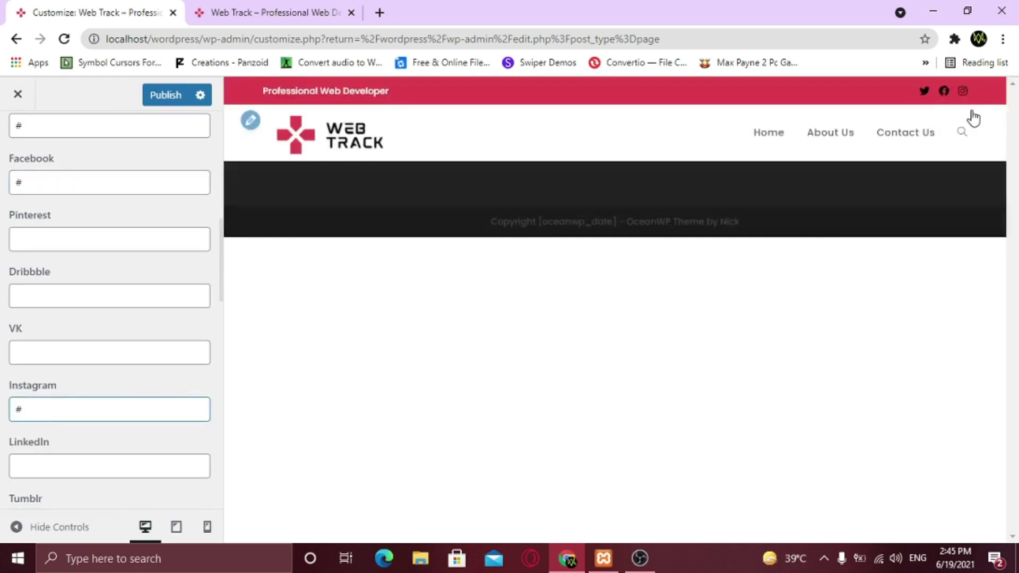
{"action": "scroll", "coordinate": [133, 386], "scroll_direction": "down", "scroll_amount": 2}
{"action": "scroll", "coordinate": [132, 386], "scroll_direction": "down", "scroll_amount": 4}
{"action": "scroll", "coordinate": [49, 437], "scroll_direction": "down", "scroll_amount": 3}
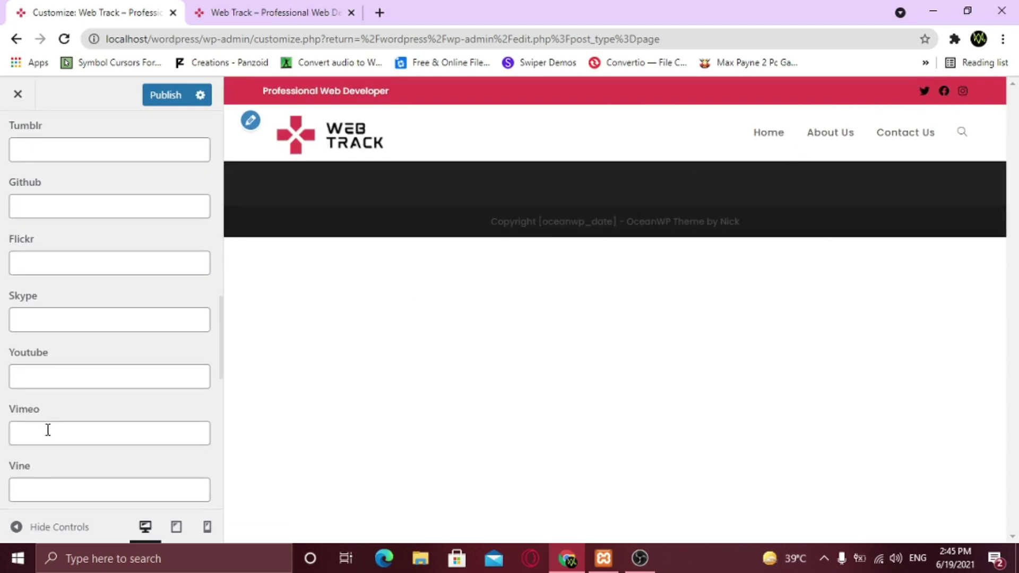
{"action": "left_click", "coordinate": [50, 375]}
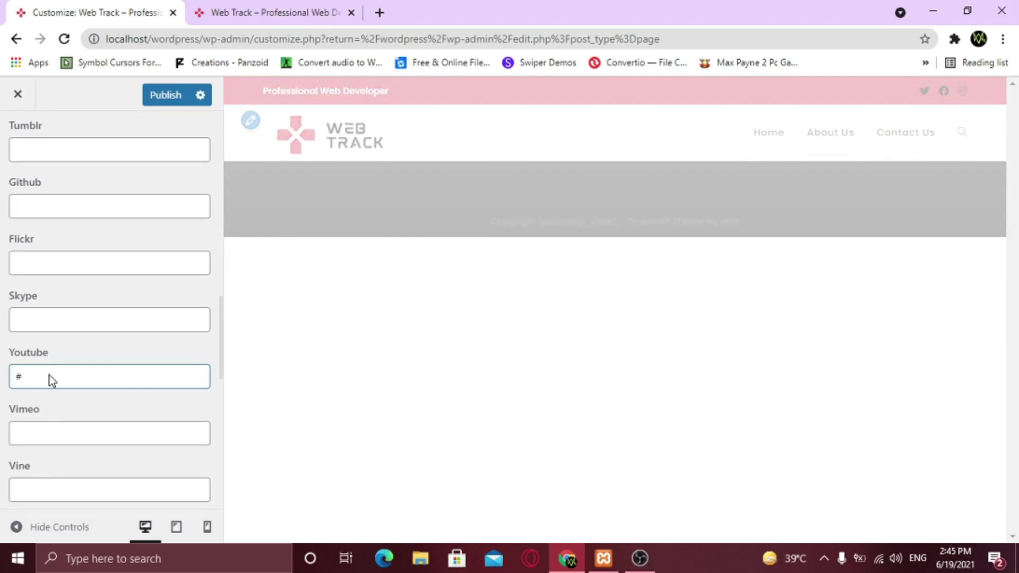
{"action": "scroll", "coordinate": [49, 374], "scroll_direction": "up", "scroll_amount": 10}
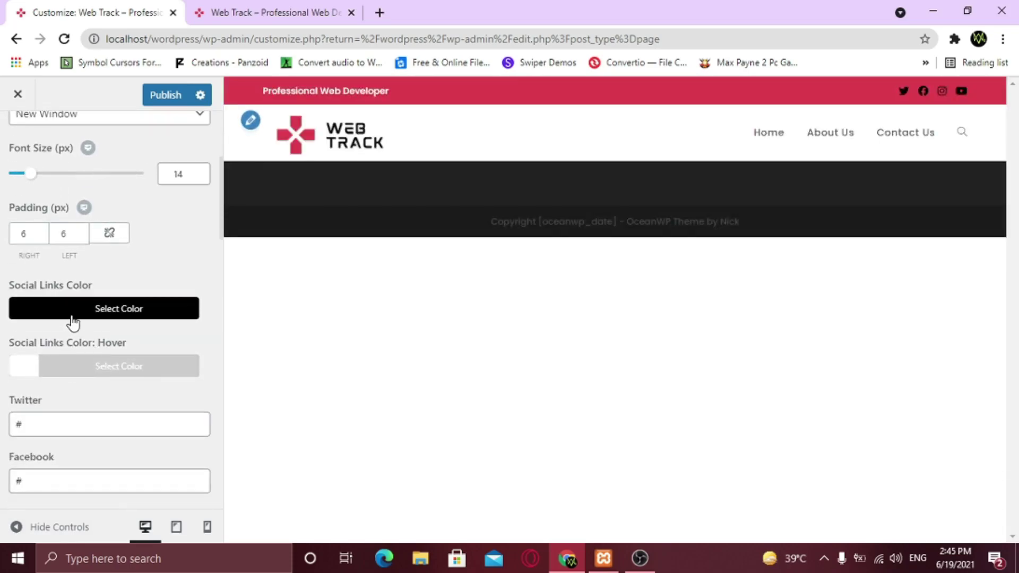
Swap the social links to white with a black hover colour, then return to Top Bar sections
{"action": "left_click", "coordinate": [69, 322]}
{"action": "scroll", "coordinate": [32, 340], "scroll_direction": "down", "scroll_amount": 4}
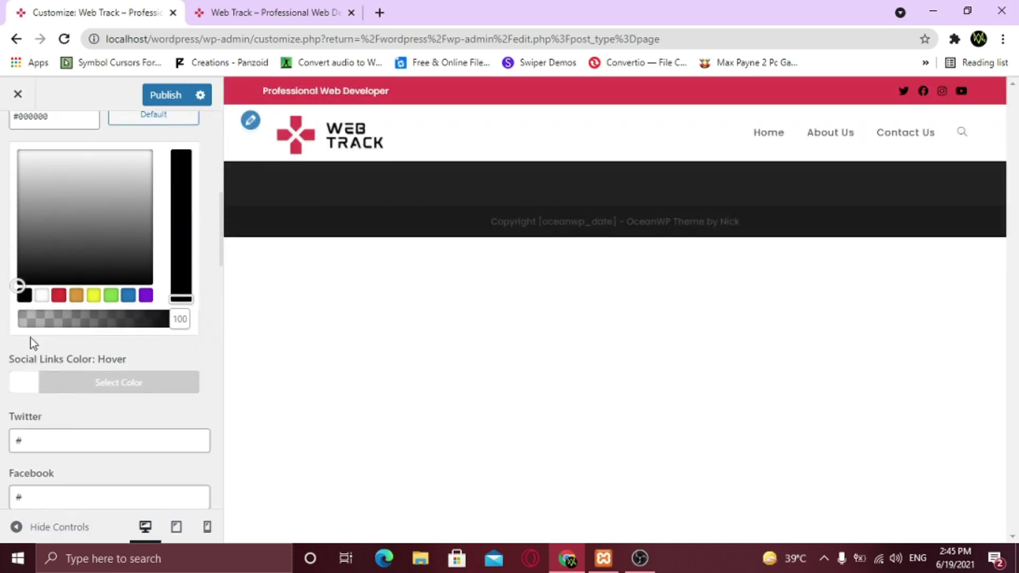
{"action": "left_click", "coordinate": [41, 295]}
{"action": "left_click", "coordinate": [75, 382]}
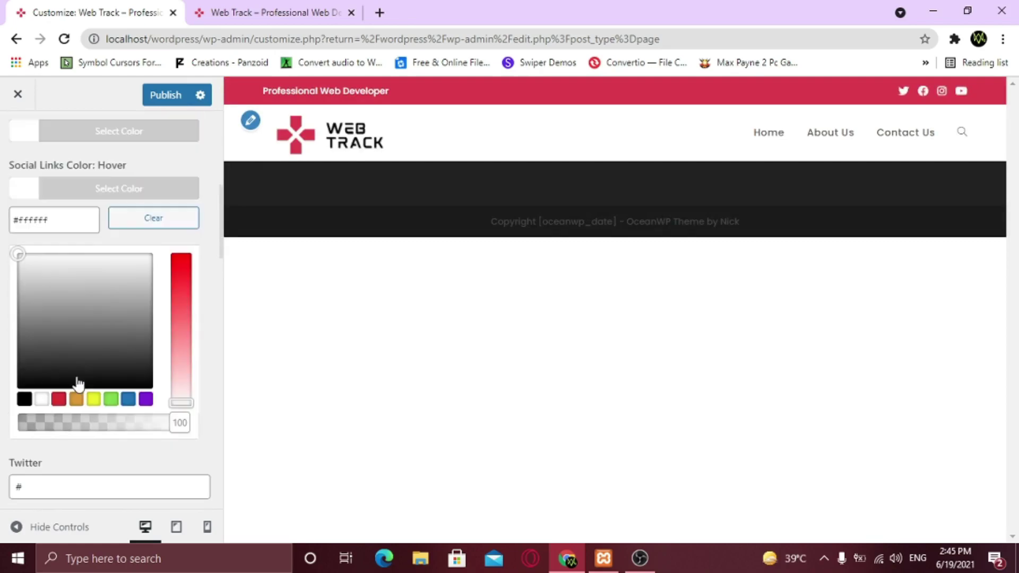
{"action": "left_click", "coordinate": [24, 399]}
{"action": "left_click", "coordinate": [212, 227]}
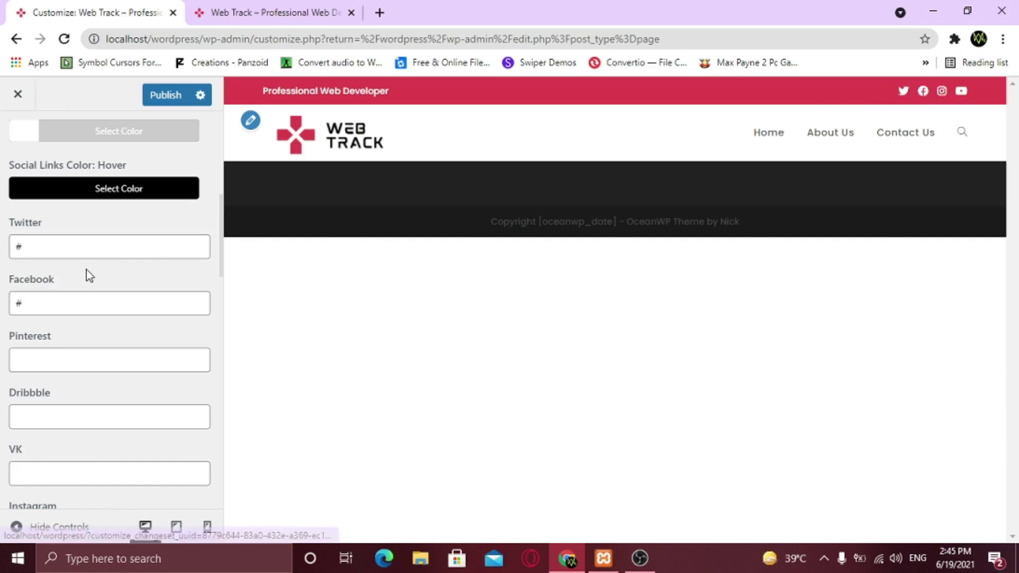
{"action": "scroll", "coordinate": [36, 186], "scroll_direction": "up", "scroll_amount": 3}
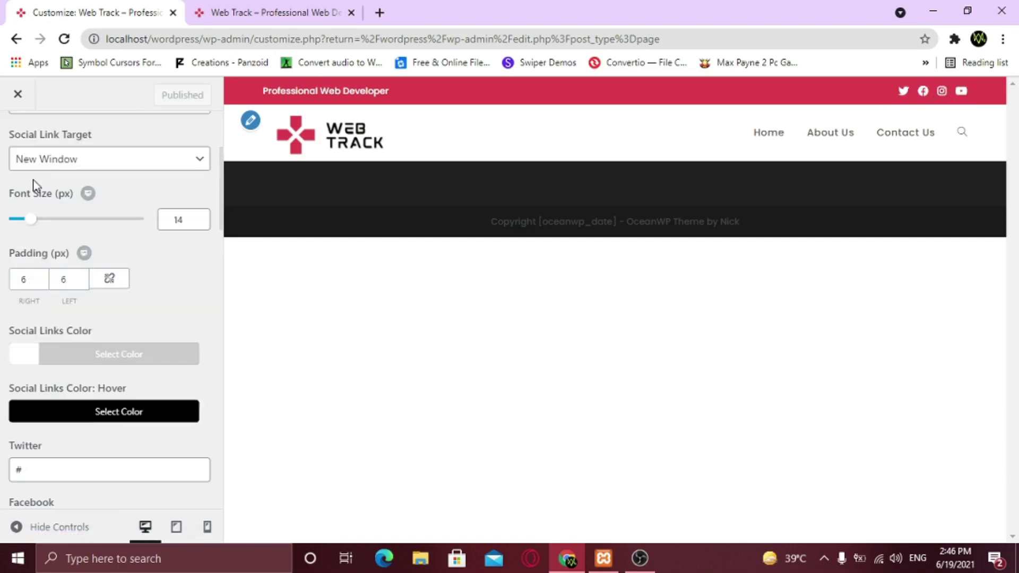
{"action": "scroll", "coordinate": [26, 176], "scroll_direction": "up", "scroll_amount": 3}
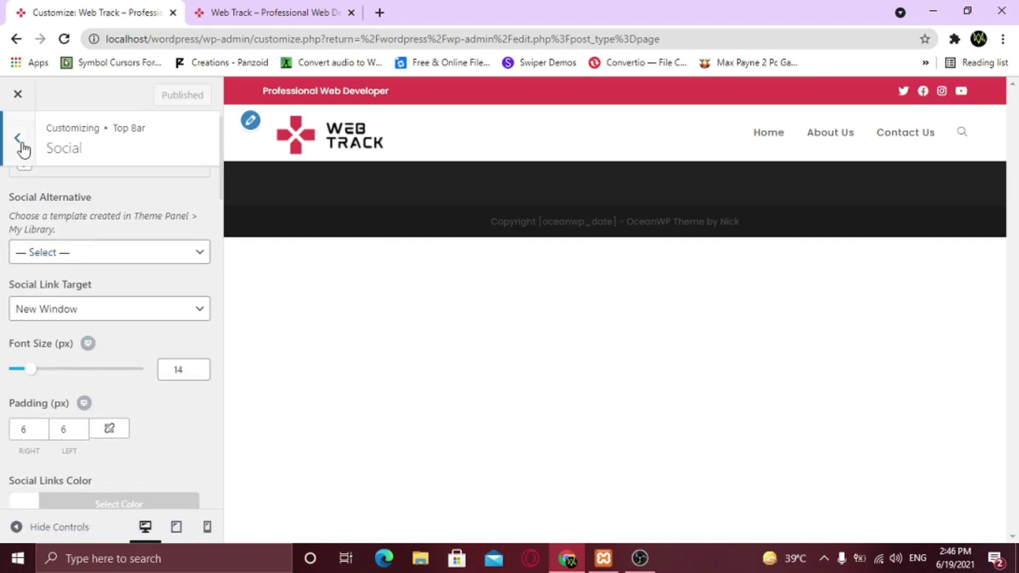
{"action": "left_click", "coordinate": [18, 138]}
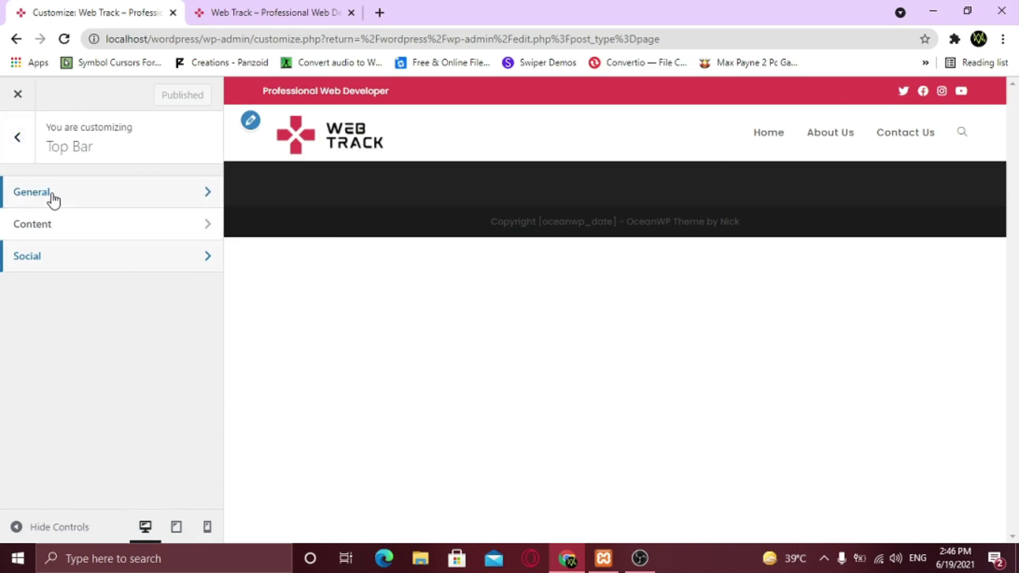
Set the General Styling Main Border Color to crimson #dc3c4d
{"action": "left_click", "coordinate": [20, 154]}
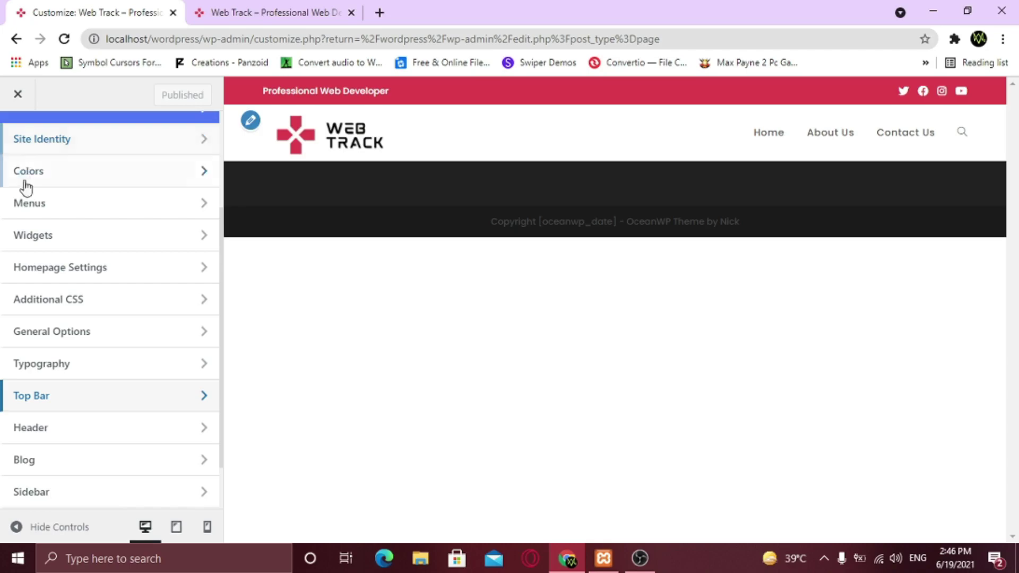
{"action": "left_click", "coordinate": [71, 340]}
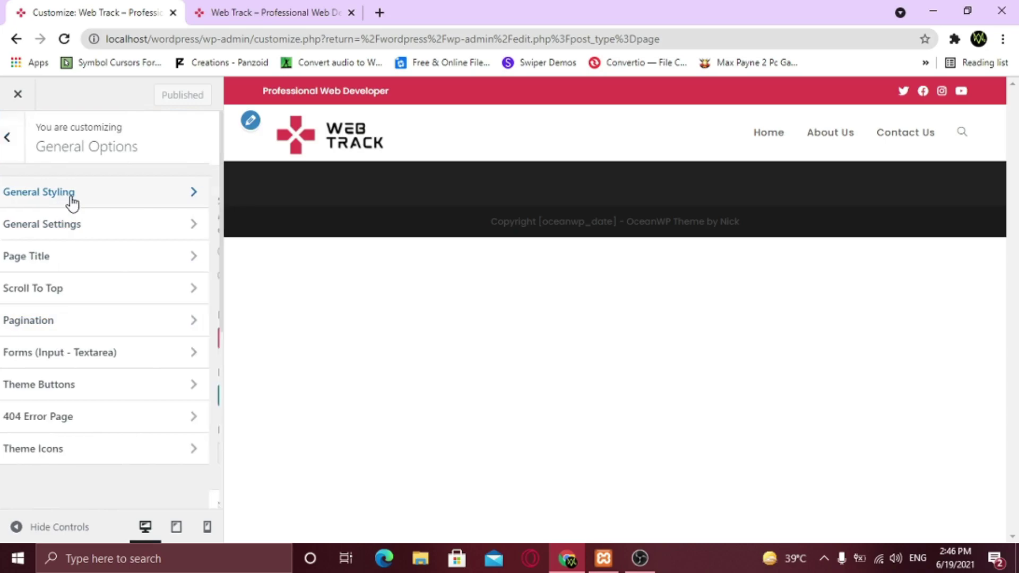
{"action": "left_click", "coordinate": [69, 196]}
{"action": "scroll", "coordinate": [74, 302], "scroll_direction": "down", "scroll_amount": 4}
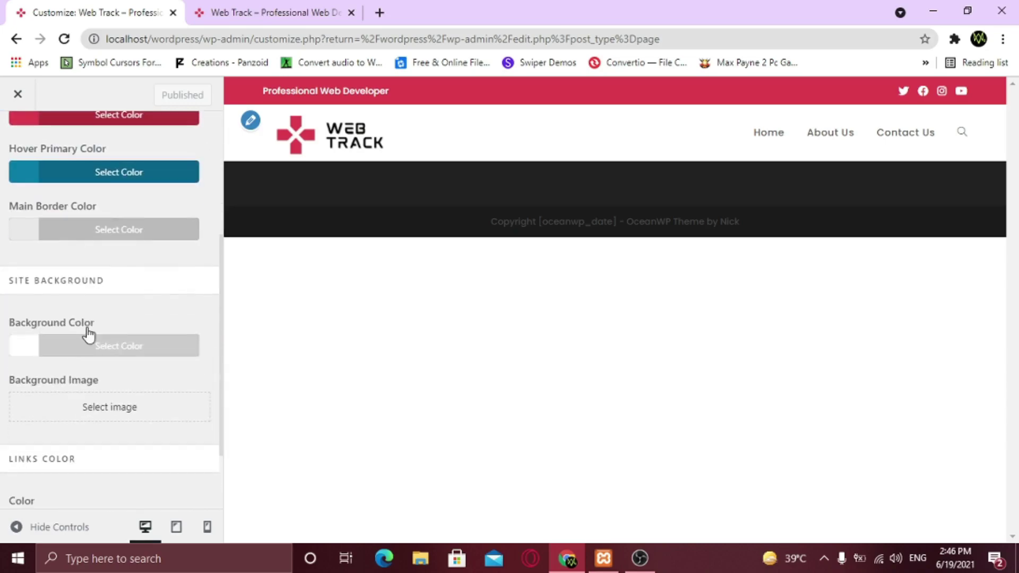
{"action": "left_click", "coordinate": [58, 240]}
{"action": "left_click_drag", "start_coordinate": [55, 260], "coordinate": [23, 260]}
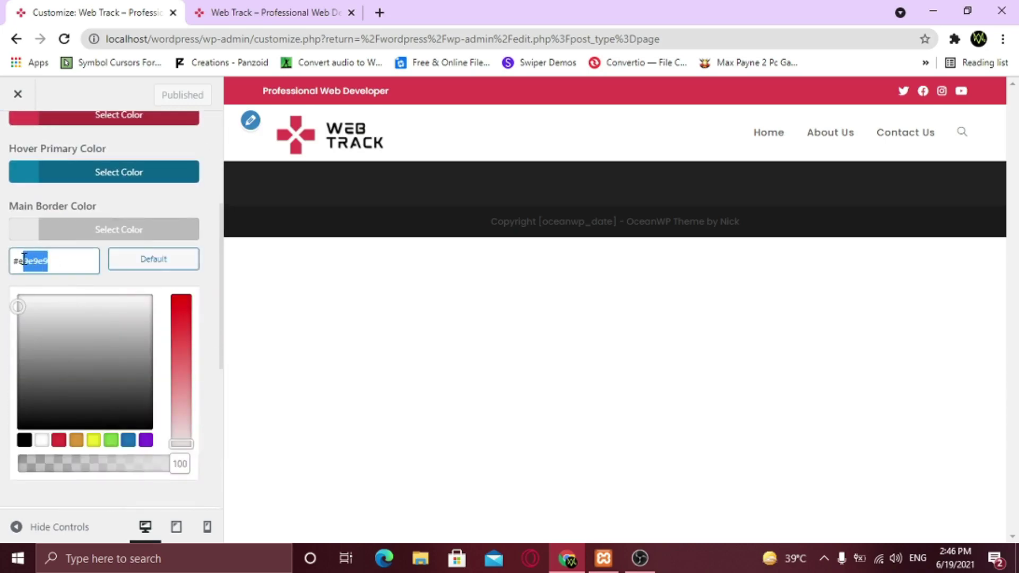
{"action": "key", "text": "BackSpace"}
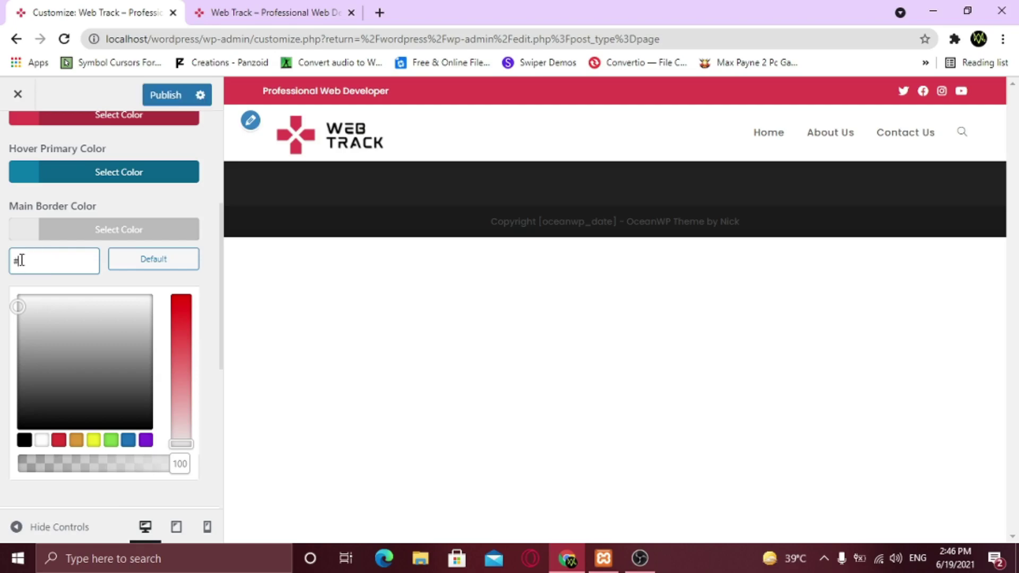
{"action": "type", "text": "dc3c4d"}
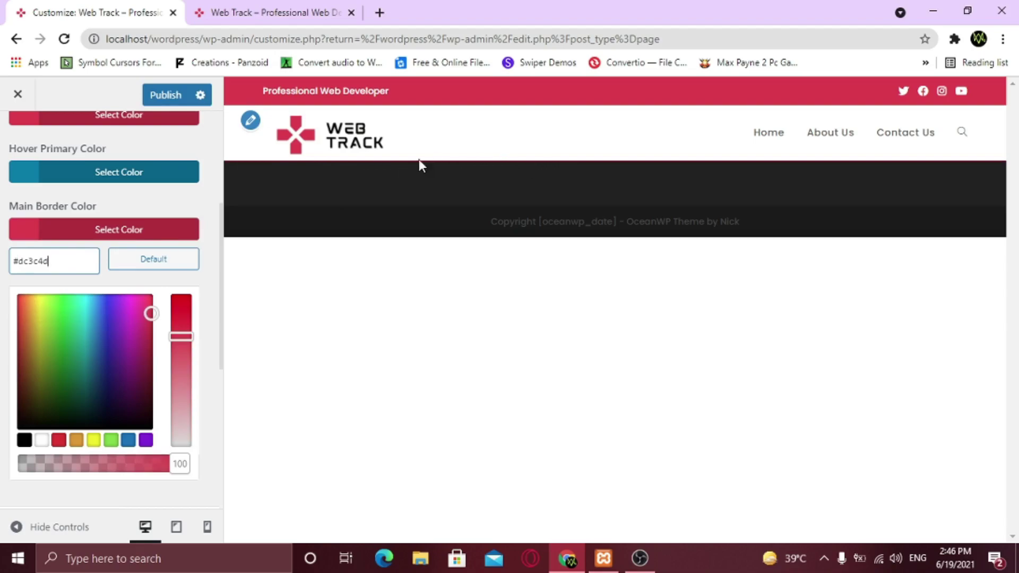
{"action": "left_click", "coordinate": [11, 212]}
{"action": "scroll", "coordinate": [19, 180], "scroll_direction": "up", "scroll_amount": 4}
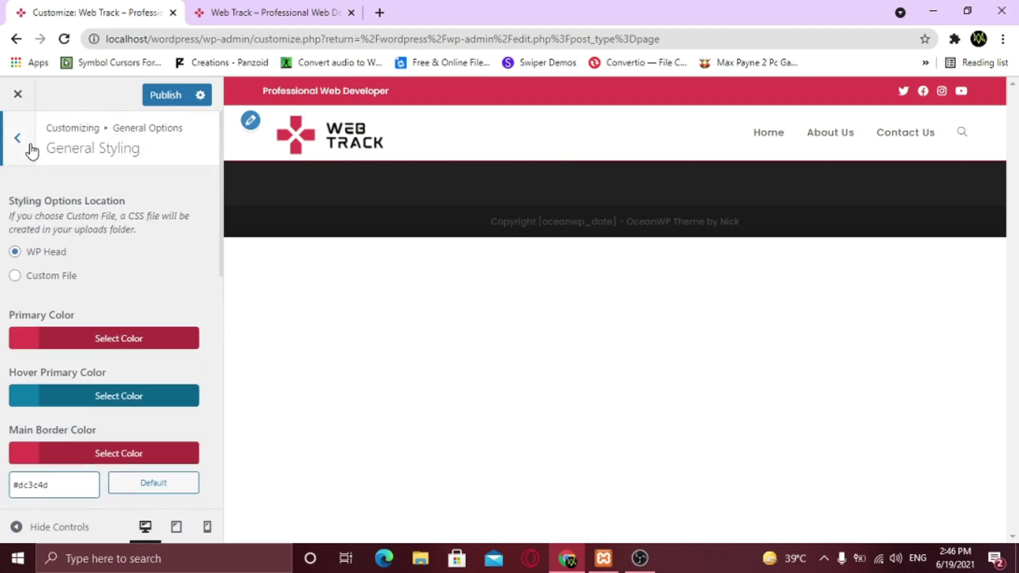
{"action": "left_click", "coordinate": [29, 146]}
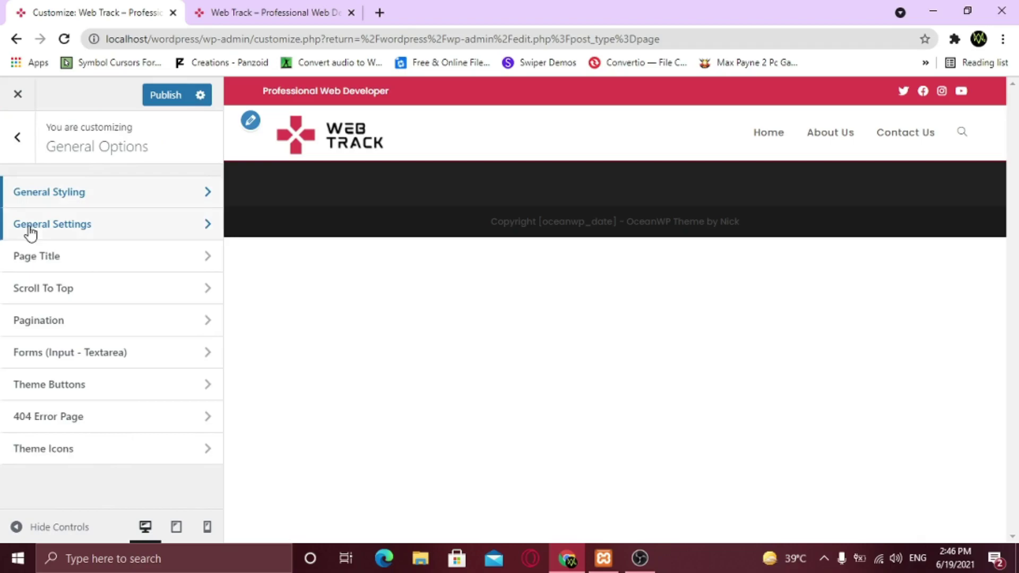
Turn off the footer widgets
{"action": "left_click", "coordinate": [30, 148]}
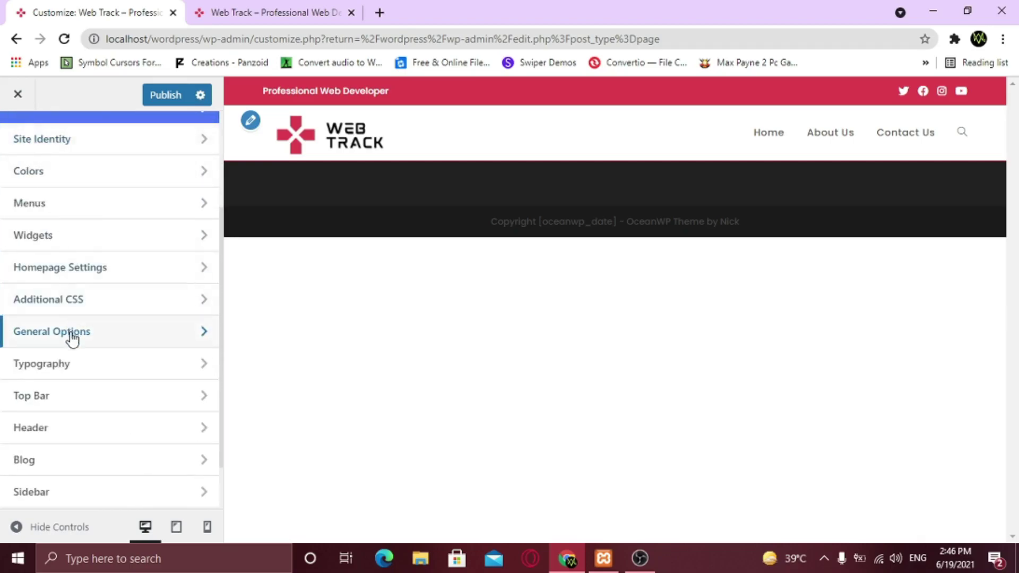
{"action": "scroll", "coordinate": [73, 367], "scroll_direction": "down", "scroll_amount": 1}
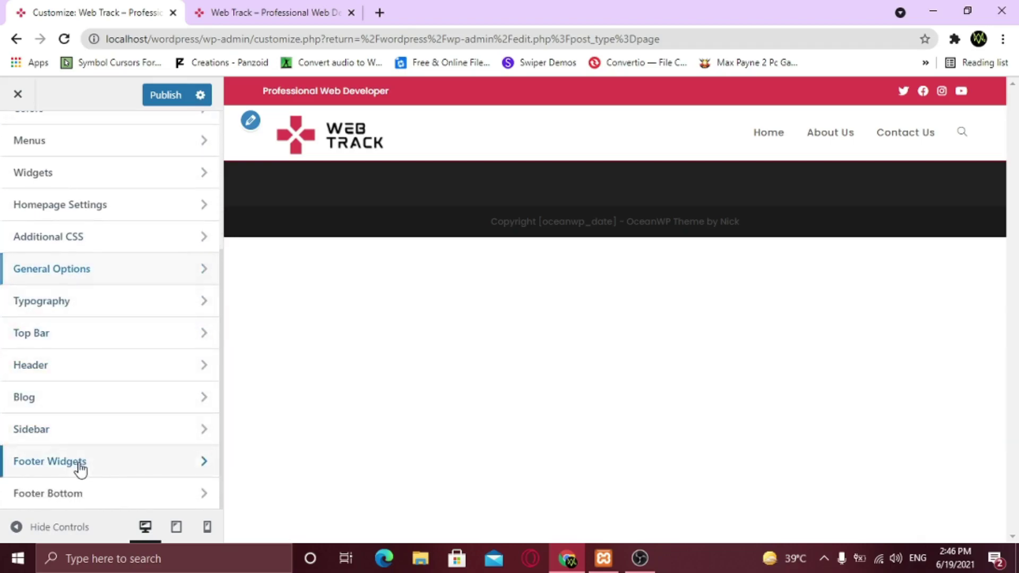
{"action": "left_click", "coordinate": [81, 469]}
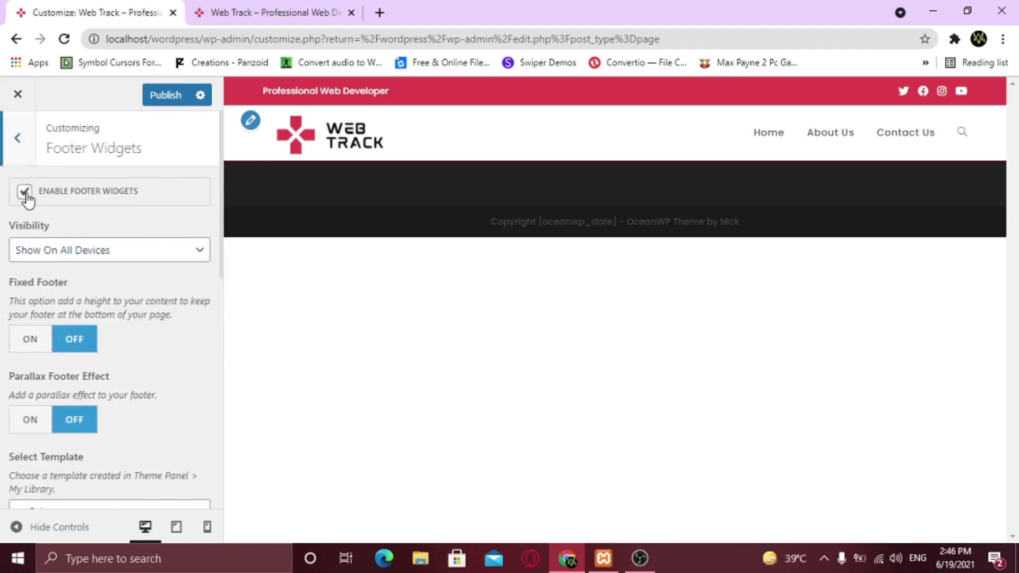
{"action": "left_click", "coordinate": [25, 192]}
Disable the footer bottom, publish the changes and reload the live front page
{"action": "left_click", "coordinate": [17, 139]}
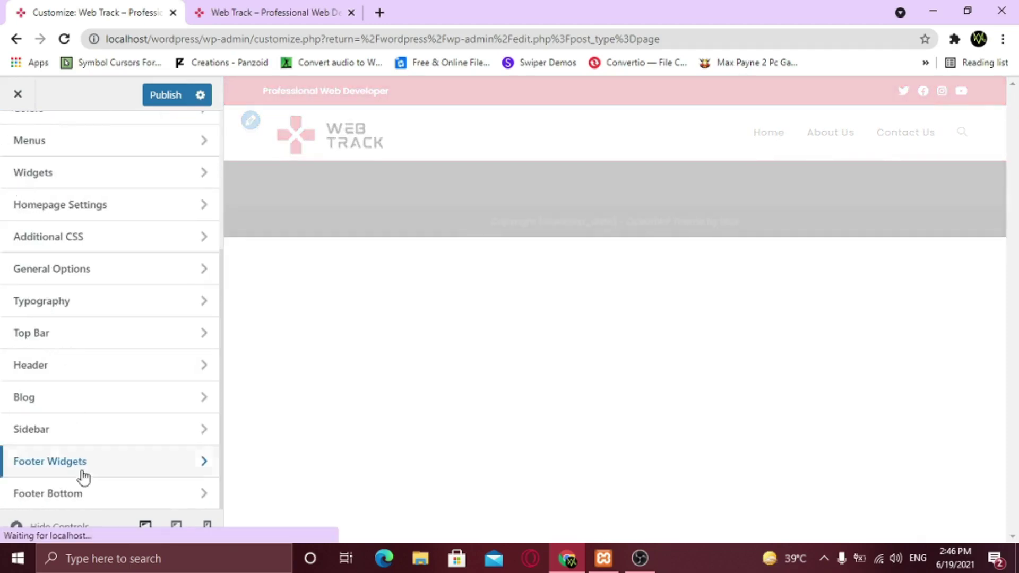
{"action": "left_click", "coordinate": [84, 492]}
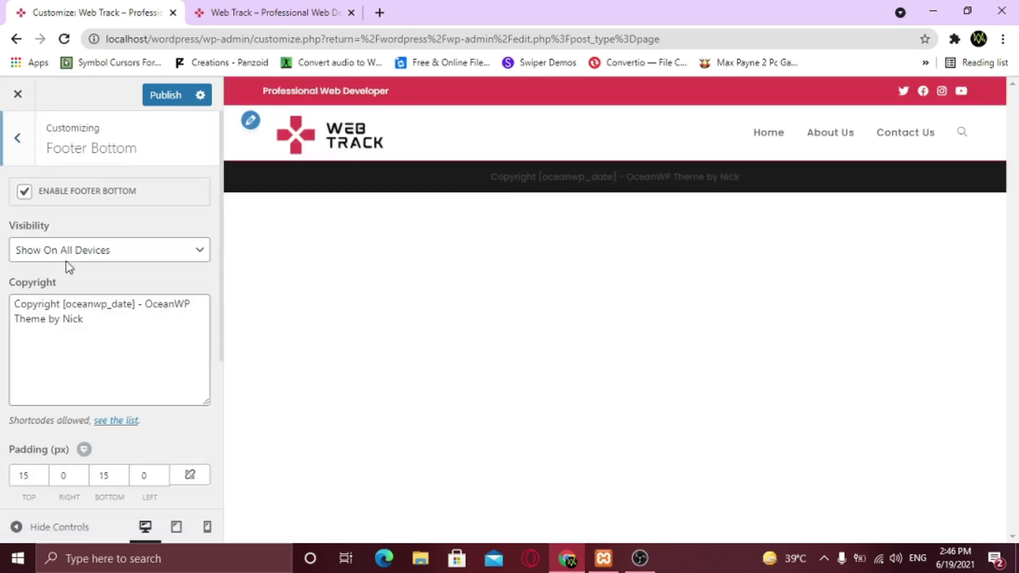
{"action": "left_click", "coordinate": [25, 193]}
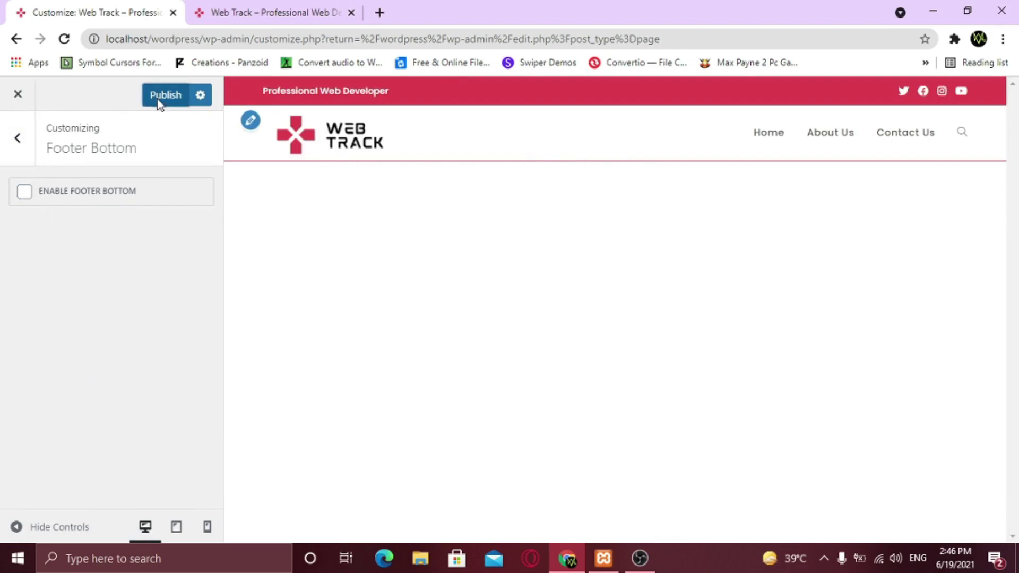
{"action": "left_click", "coordinate": [271, 10]}
{"action": "key", "text": "F5"}
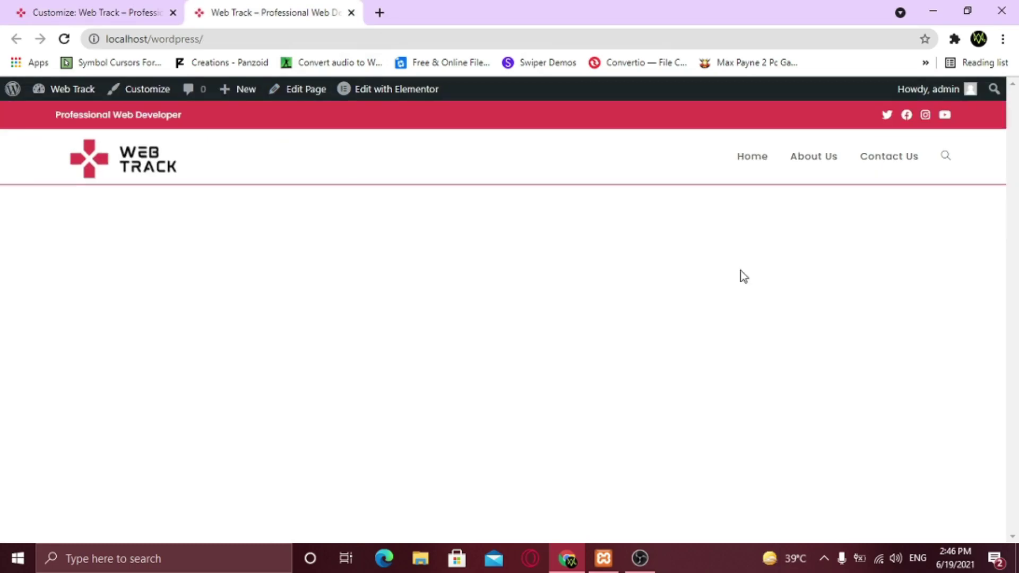
{"action": "left_click", "coordinate": [943, 161]}
{"action": "left_click", "coordinate": [844, 295]}
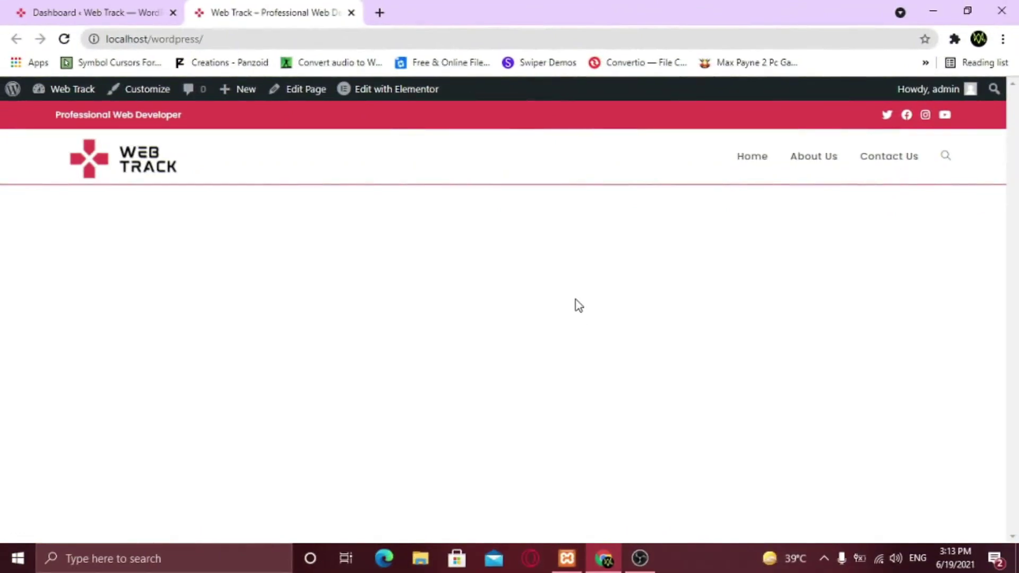
From the Dashboard's All Pages list, edit the Home page and launch Edit with Elementor
{"action": "left_click", "coordinate": [126, 7]}
{"action": "mouse_move", "coordinate": [58, 267]}
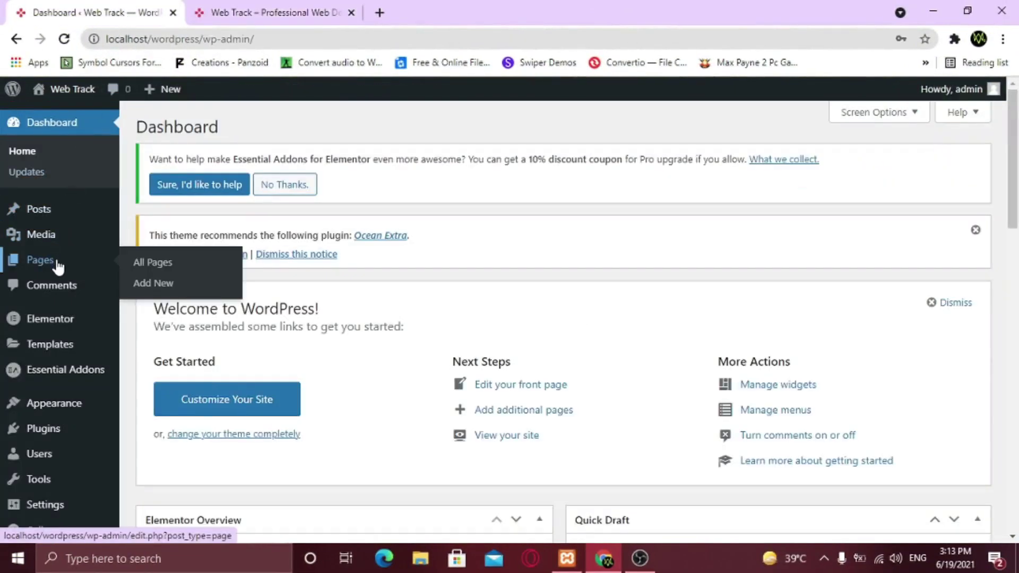
{"action": "left_click", "coordinate": [171, 266]}
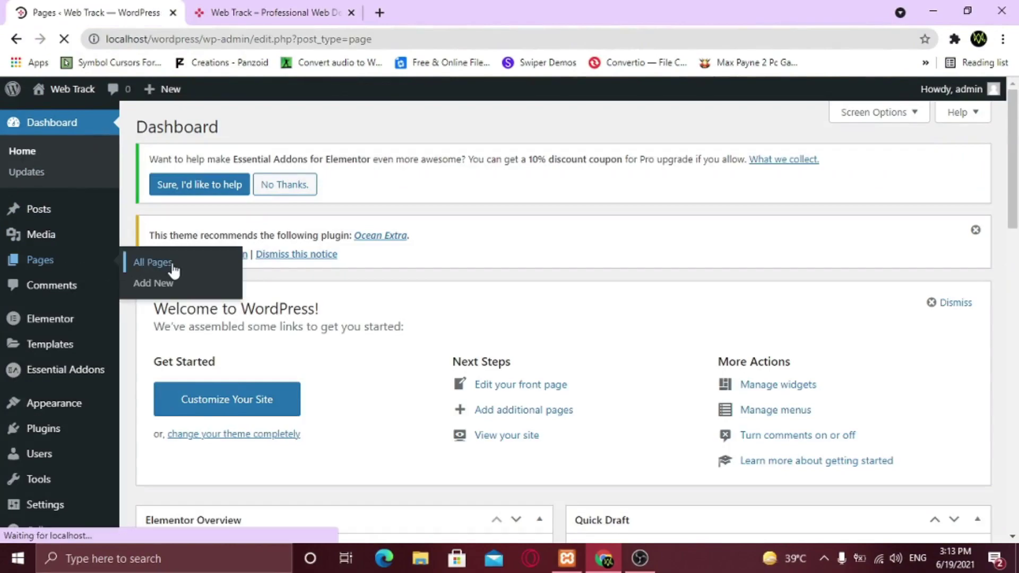
{"action": "scroll", "coordinate": [244, 308], "scroll_direction": "down", "scroll_amount": 1}
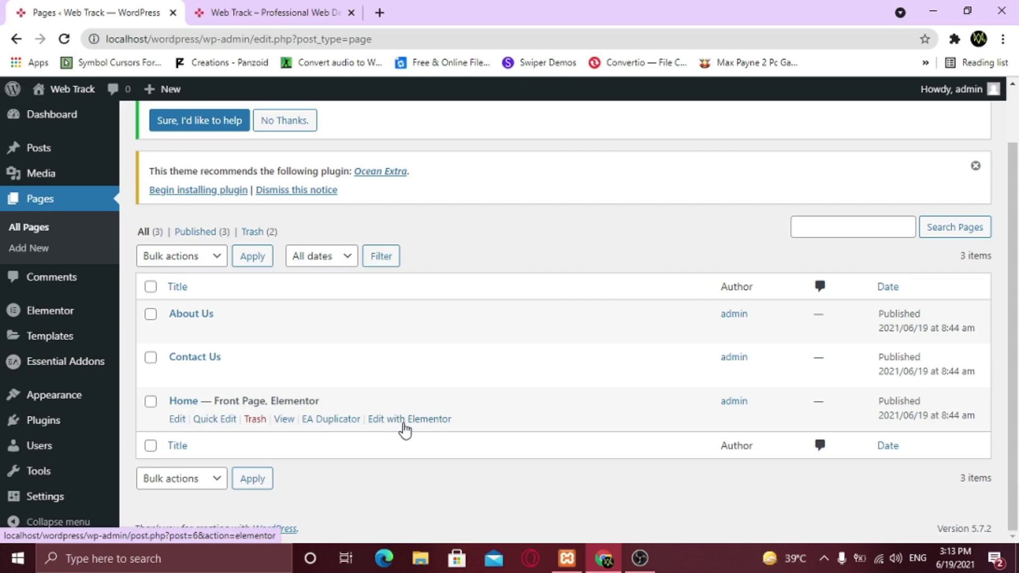
{"action": "left_click", "coordinate": [180, 421]}
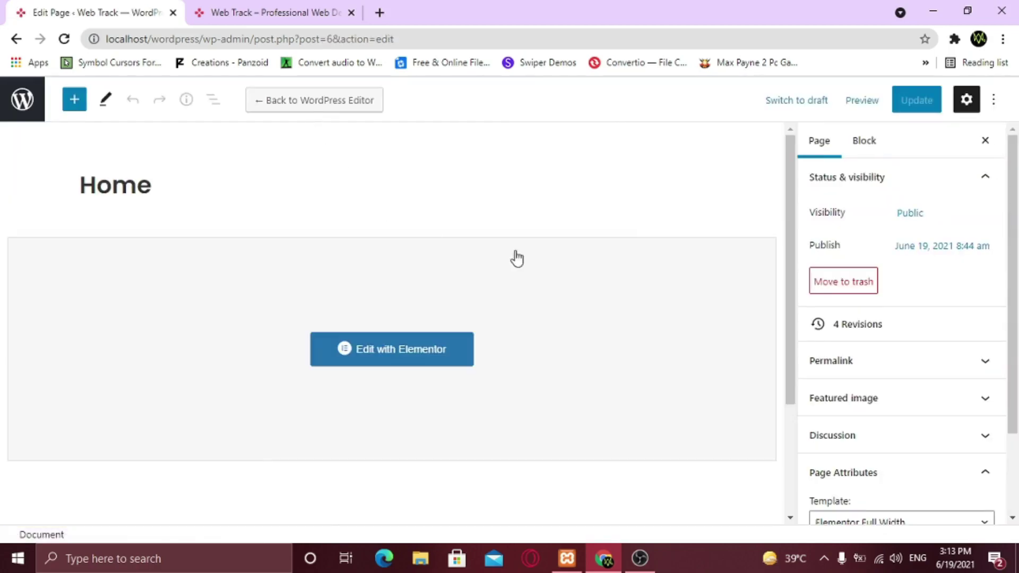
{"action": "left_click", "coordinate": [393, 361]}
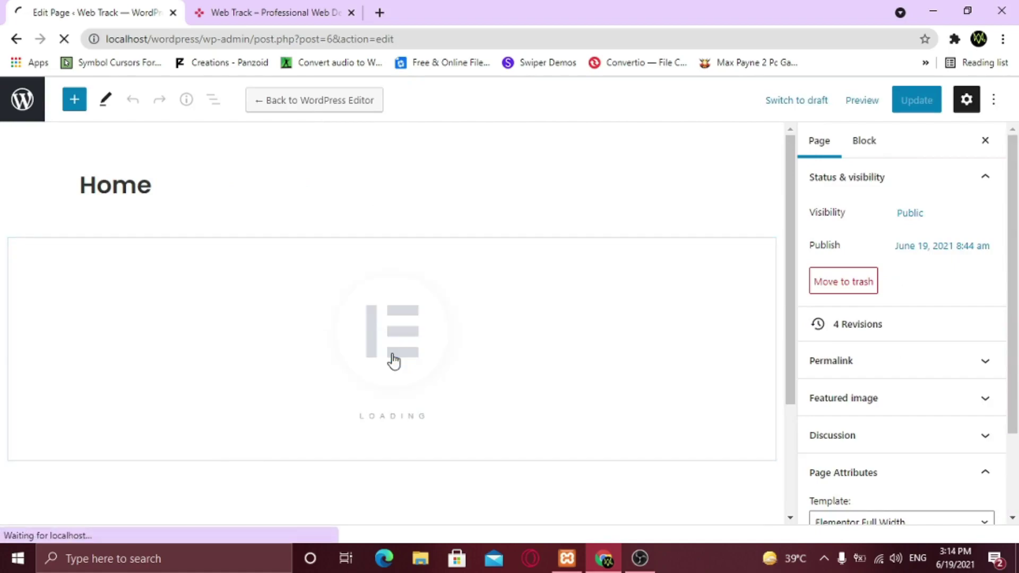
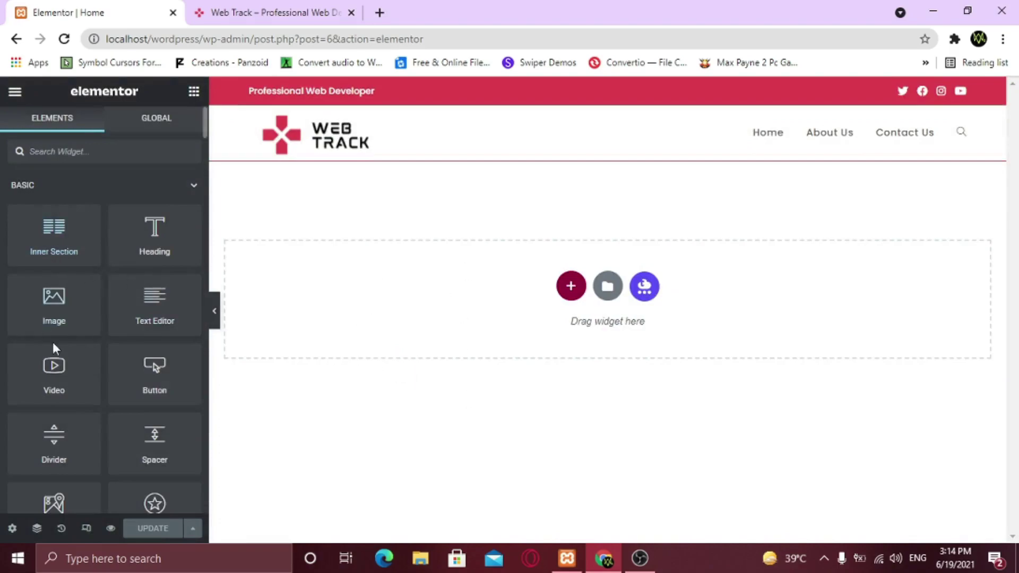
Add a new single-column section at the top of the Home page, just under the header
{"action": "scroll", "coordinate": [100, 448], "scroll_direction": "down", "scroll_amount": 5}
{"action": "scroll", "coordinate": [104, 438], "scroll_direction": "down", "scroll_amount": 5}
{"action": "scroll", "coordinate": [110, 434], "scroll_direction": "up", "scroll_amount": 10}
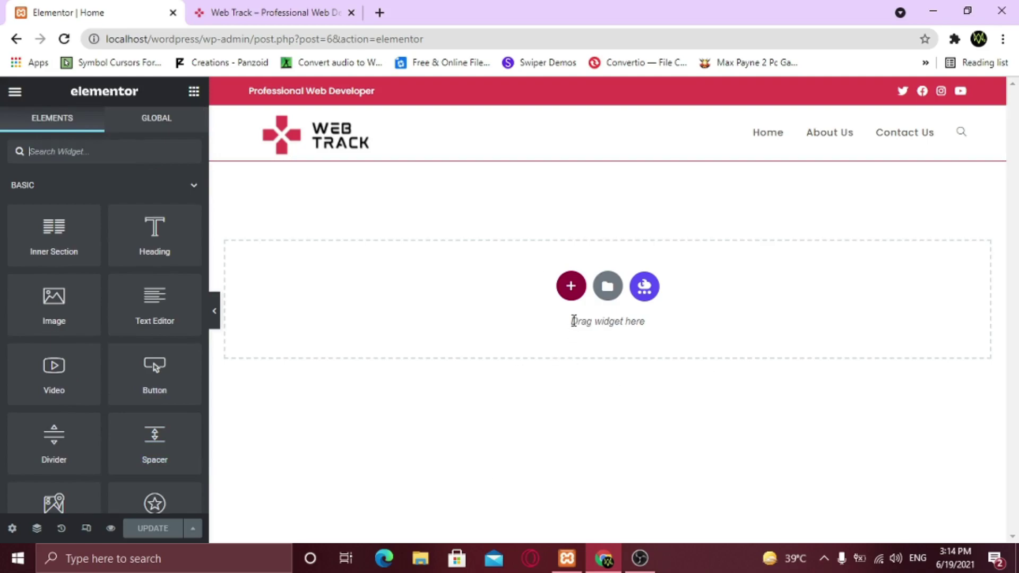
{"action": "left_click", "coordinate": [570, 288]}
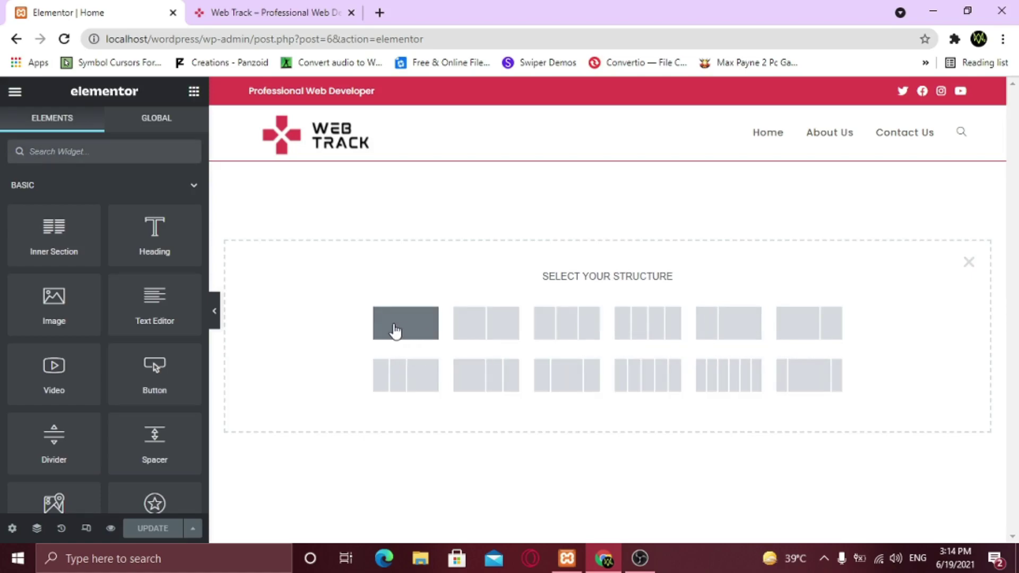
{"action": "left_click", "coordinate": [395, 331]}
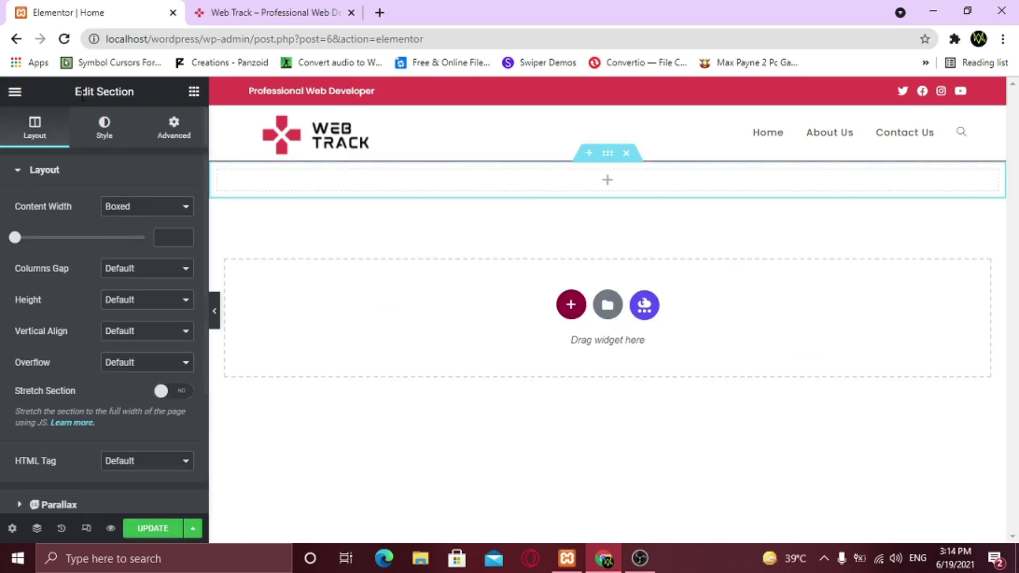
Switch the section background to Classic, trying a dark red colour and then clearing it
{"action": "left_click_drag", "start_coordinate": [76, 92], "coordinate": [138, 91]}
{"action": "left_click", "coordinate": [138, 92]}
{"action": "scroll", "coordinate": [148, 357], "scroll_direction": "down", "scroll_amount": 3}
{"action": "scroll", "coordinate": [147, 355], "scroll_direction": "up", "scroll_amount": 3}
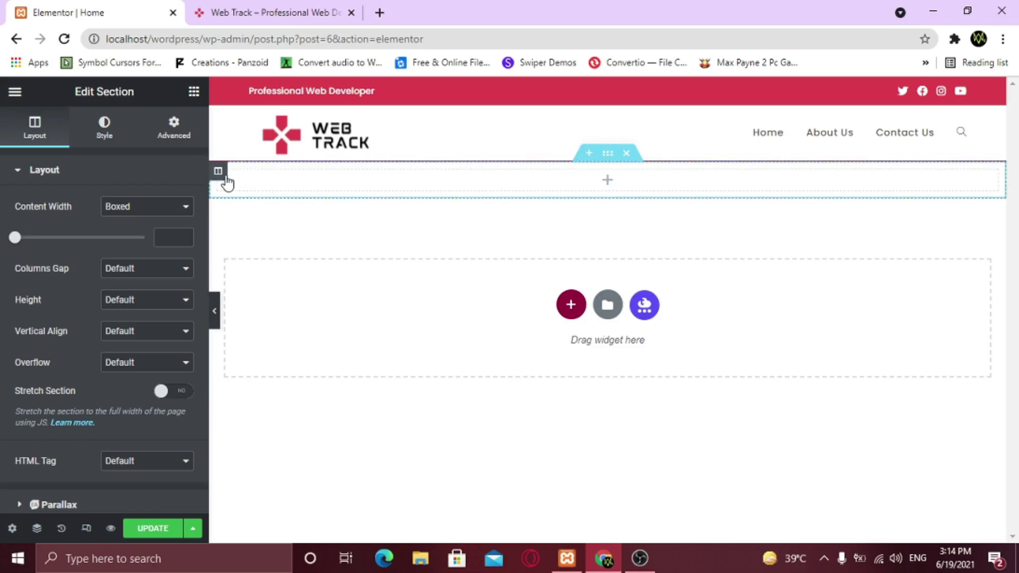
{"action": "left_click", "coordinate": [109, 130]}
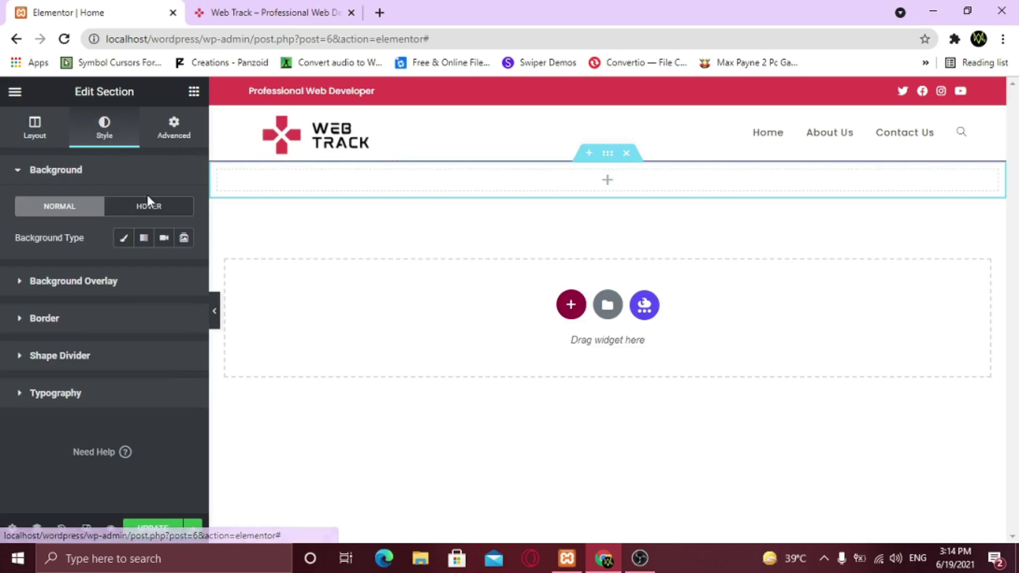
{"action": "left_click", "coordinate": [124, 241]}
{"action": "left_click", "coordinate": [187, 271]}
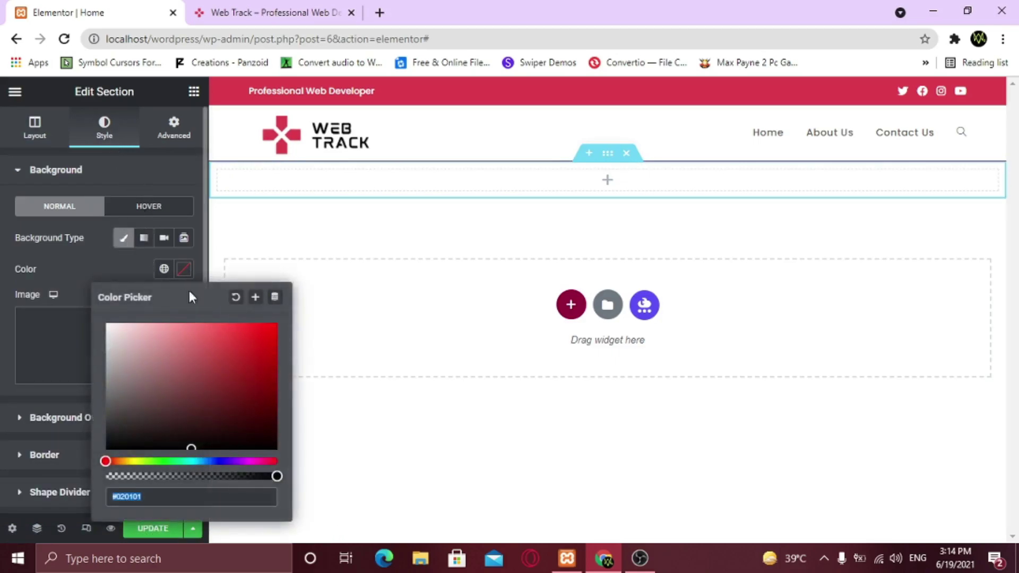
{"action": "left_click_drag", "start_coordinate": [187, 352], "coordinate": [207, 402]}
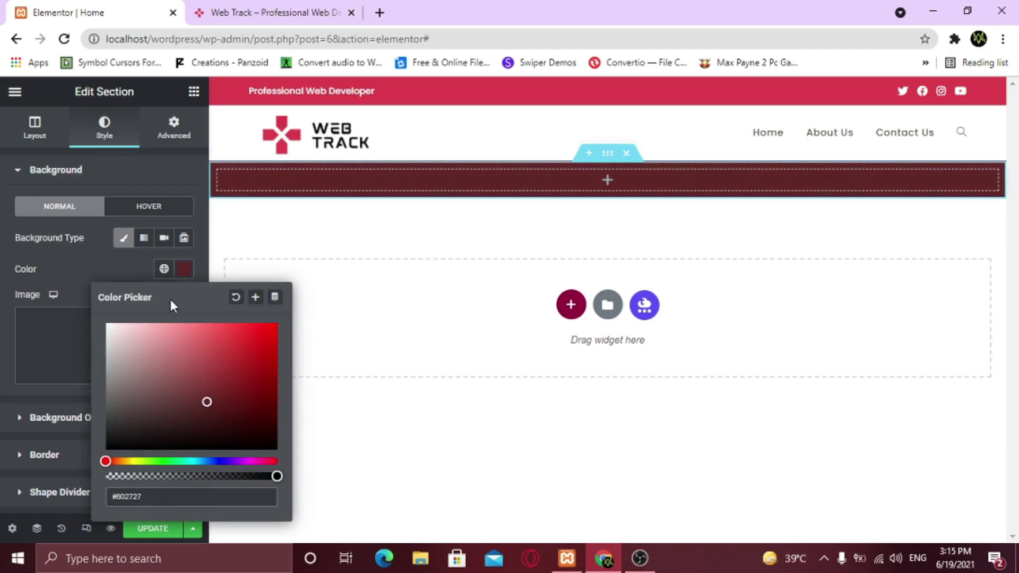
{"action": "left_click", "coordinate": [235, 298]}
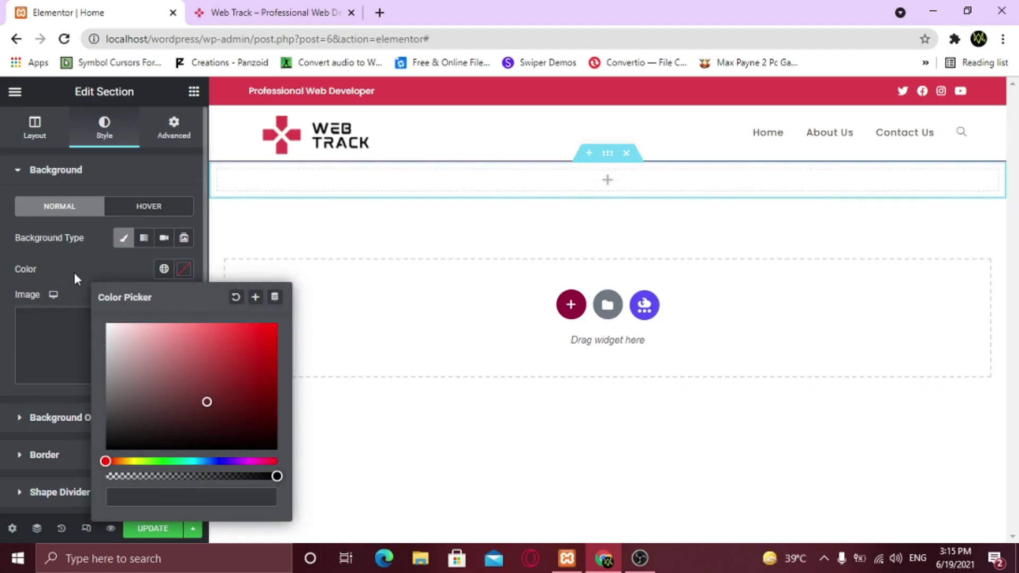
{"action": "left_click", "coordinate": [74, 270]}
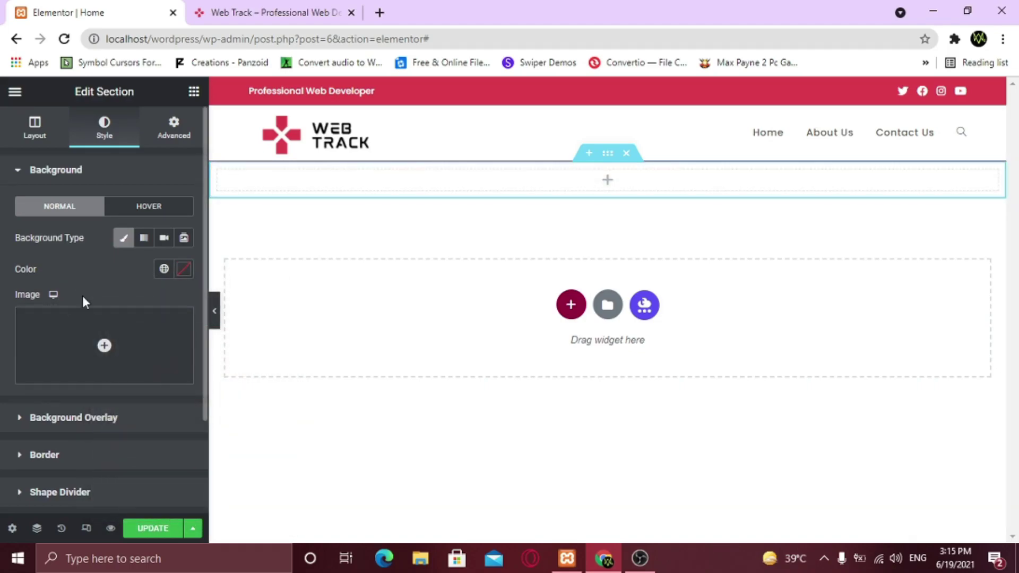
Insert Hero-Section.jpg as the section's background image
{"action": "left_click", "coordinate": [92, 373]}
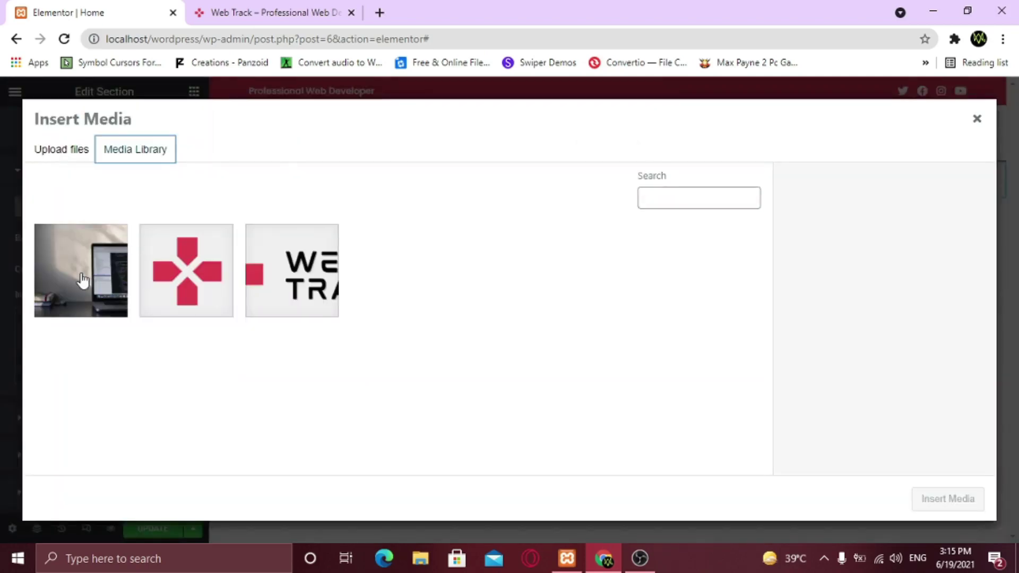
{"action": "left_click", "coordinate": [82, 281]}
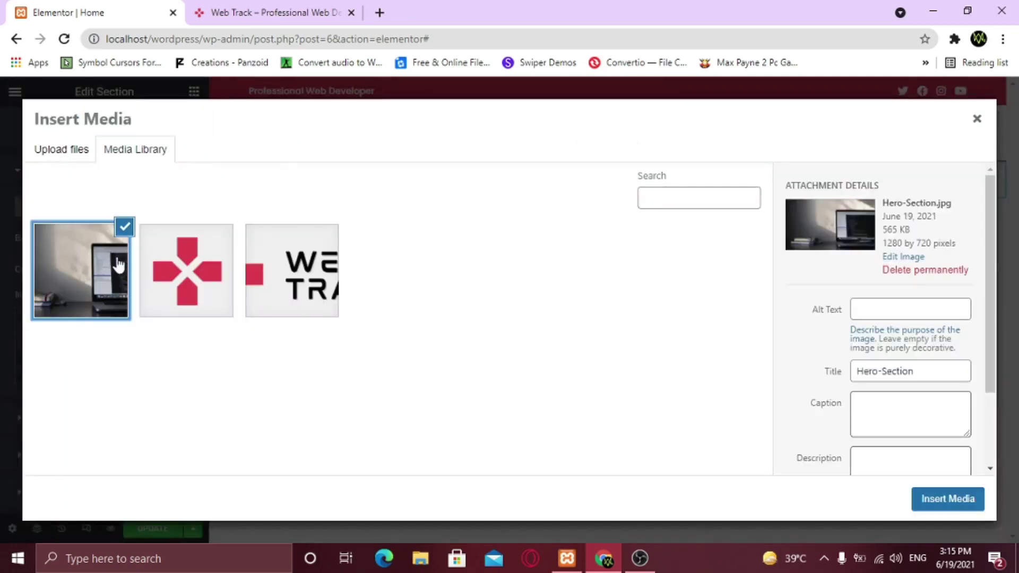
{"action": "left_click", "coordinate": [947, 502]}
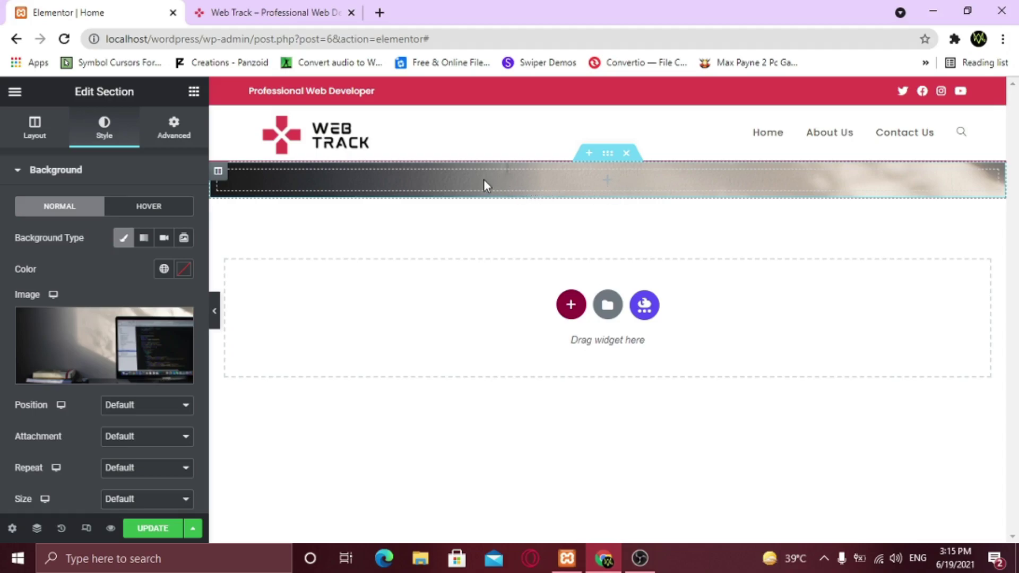
Add a Heading widget to the hero section titled 'How to create a'
{"action": "left_click", "coordinate": [194, 93]}
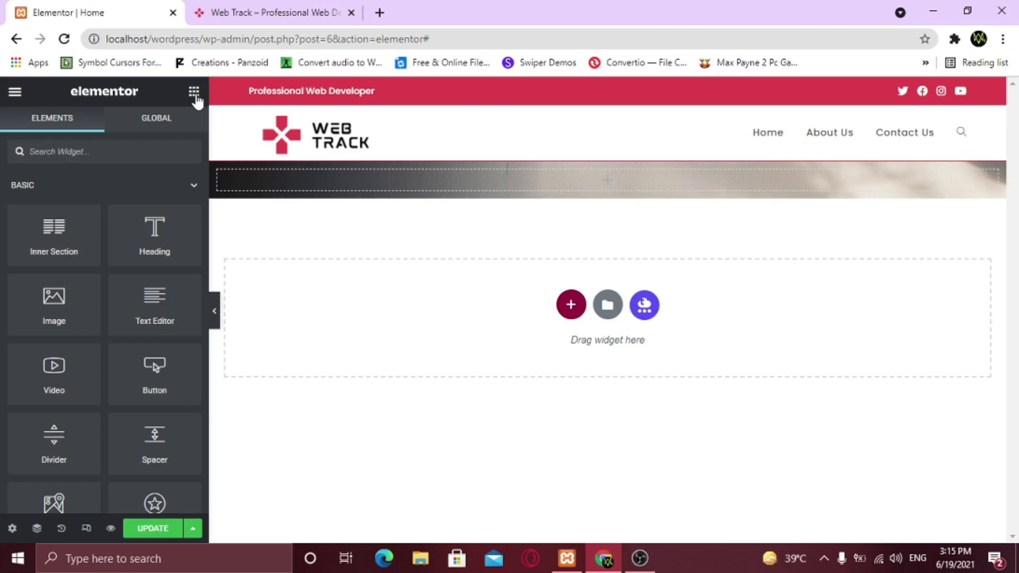
{"action": "left_click_drag", "start_coordinate": [154, 242], "coordinate": [351, 183]}
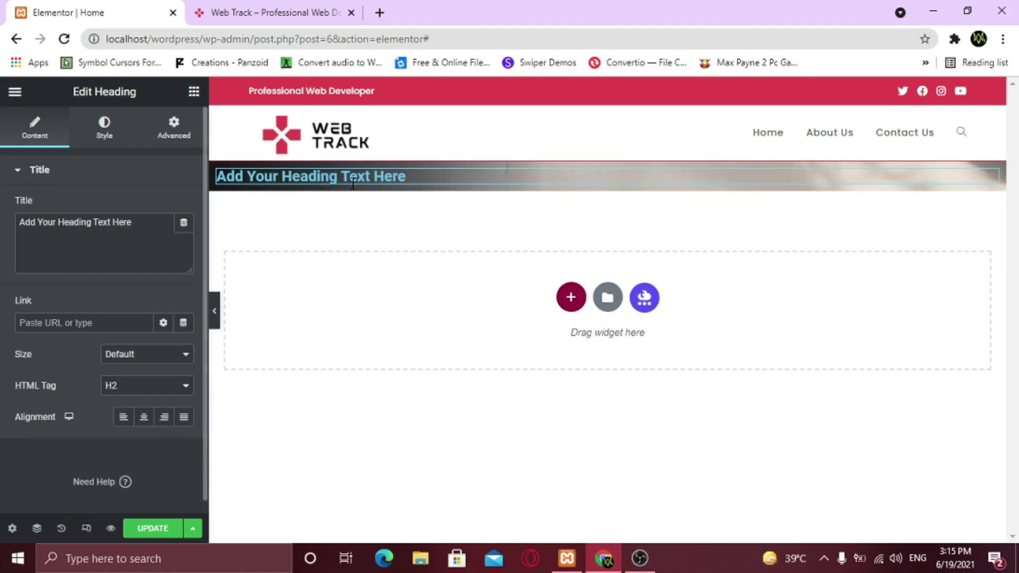
{"action": "left_click_drag", "start_coordinate": [139, 219], "coordinate": [23, 223]}
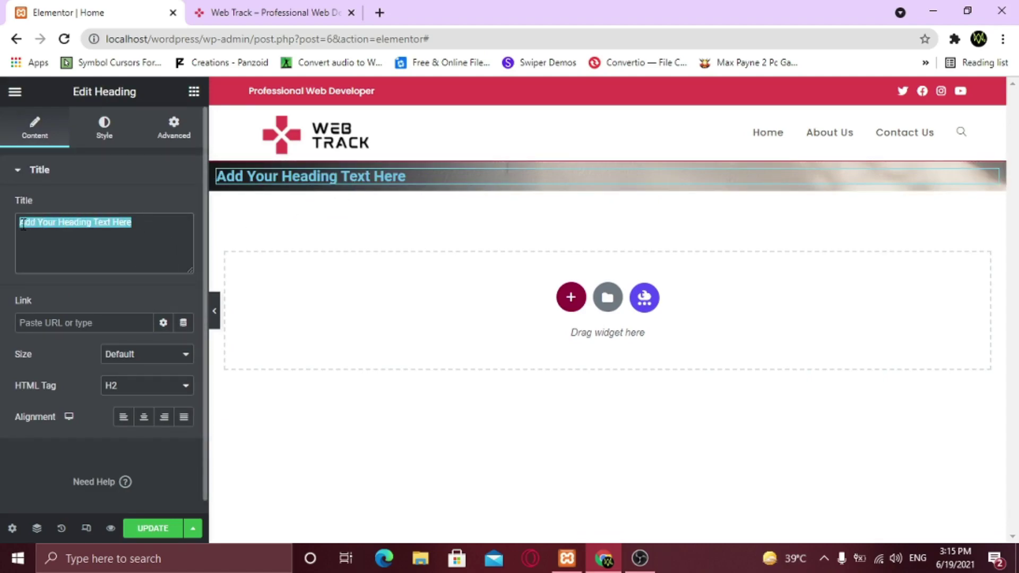
{"action": "type", "text": "How to create  a"}
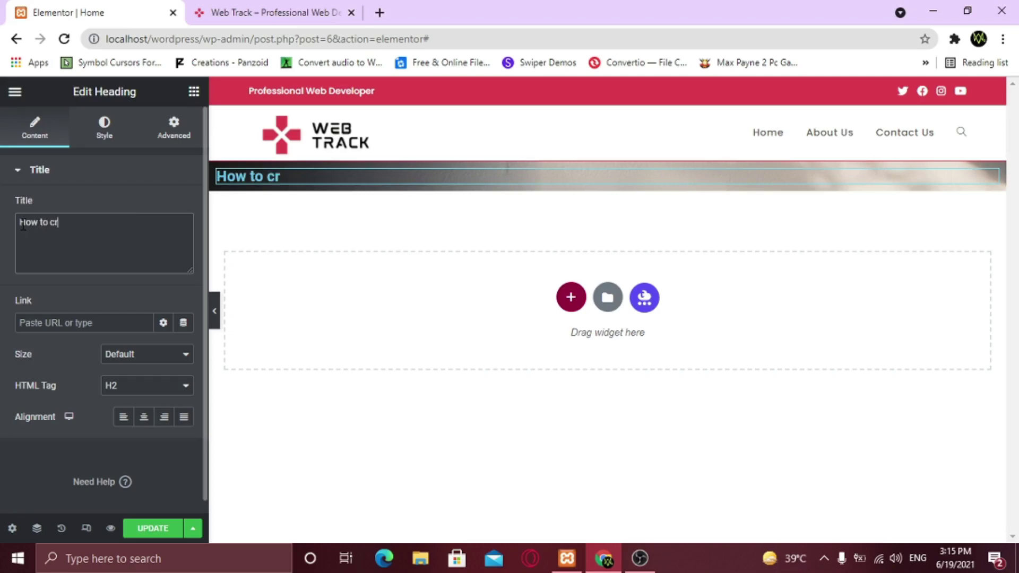
{"action": "key", "text": "Left"}
{"action": "key", "text": "BackSpace"}
{"action": "left_click", "coordinate": [125, 175]}
{"action": "left_click", "coordinate": [126, 178]}
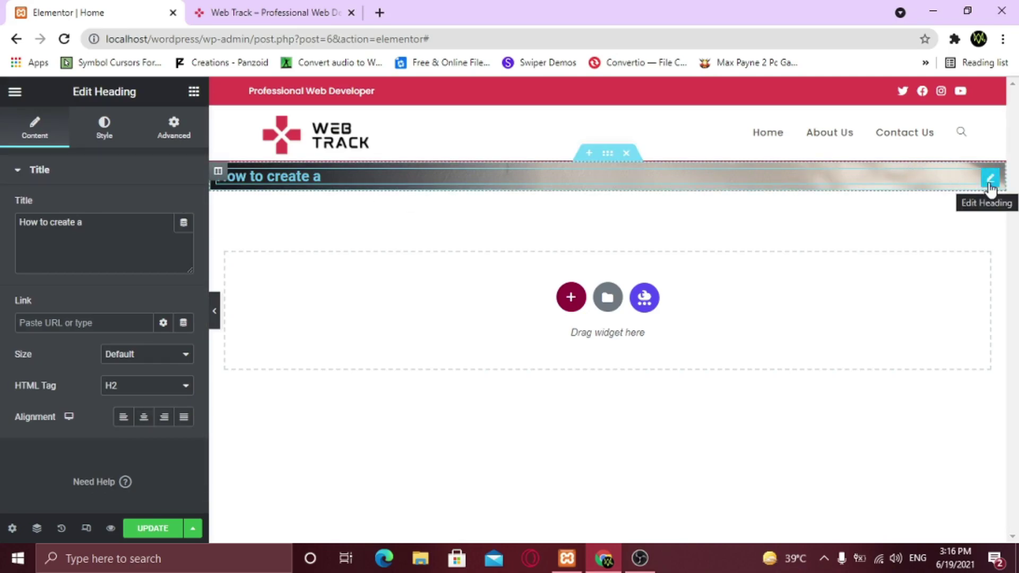
Duplicate the heading and retitle the copy 'wordpress website' in lowercase
{"action": "right_click", "coordinate": [989, 185]}
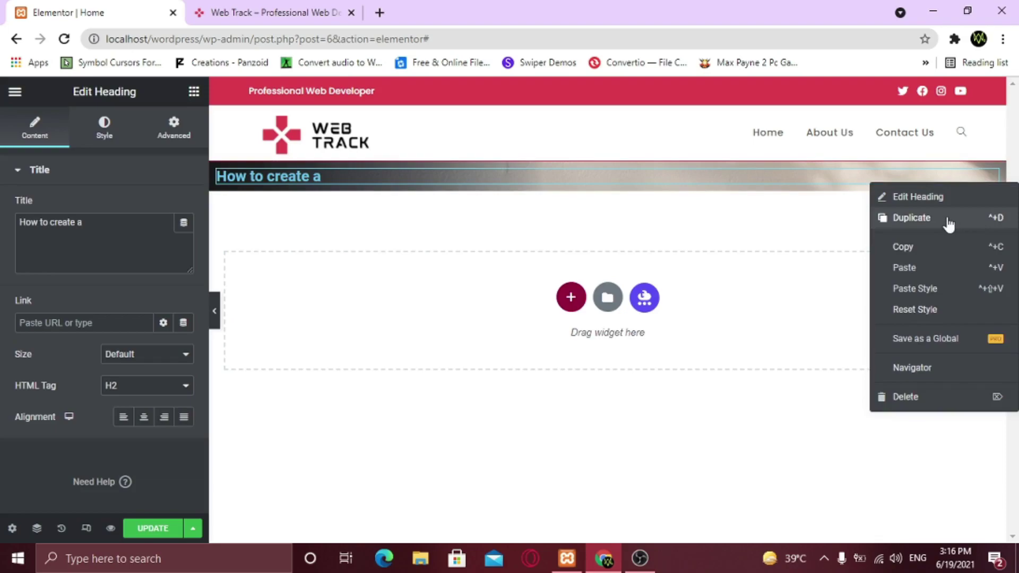
{"action": "left_click", "coordinate": [911, 217]}
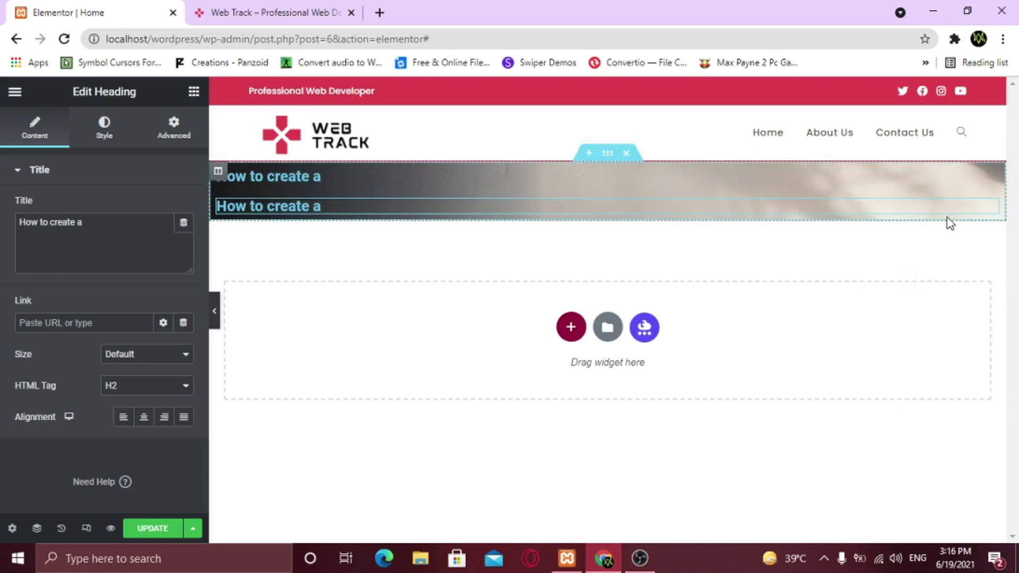
{"action": "left_click_drag", "start_coordinate": [102, 240], "coordinate": [20, 221]}
{"action": "type", "text": "W"}
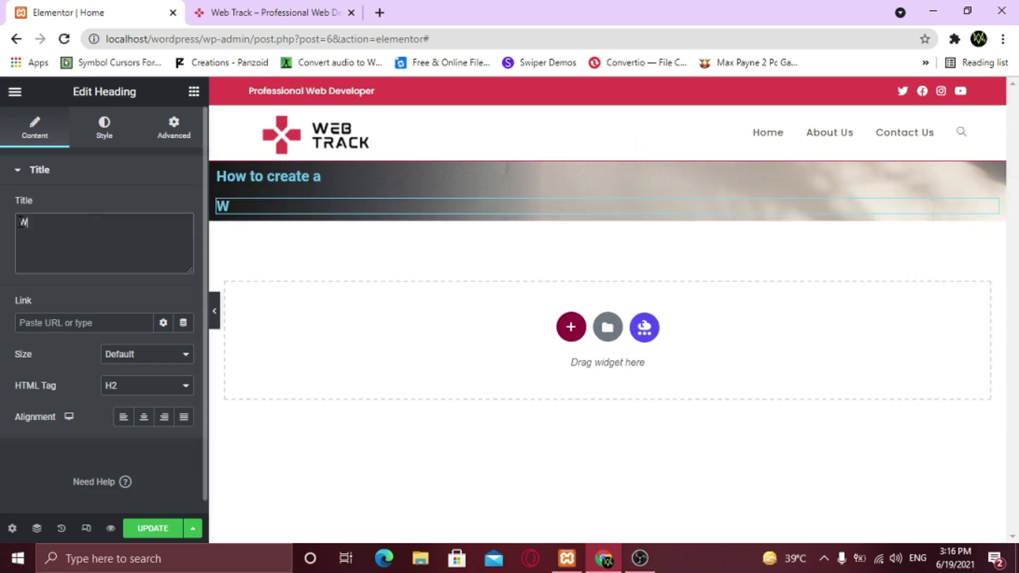
{"action": "type", "text": "ordpress Website"}
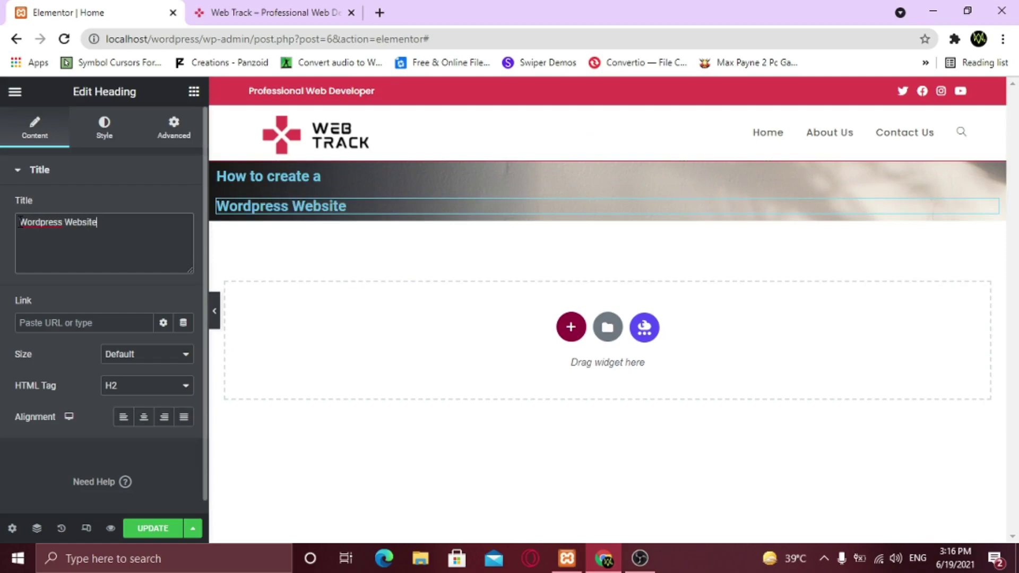
{"action": "left_click", "coordinate": [26, 223]}
{"action": "key", "text": "BackSpace"}
{"action": "type", "text": "w"}
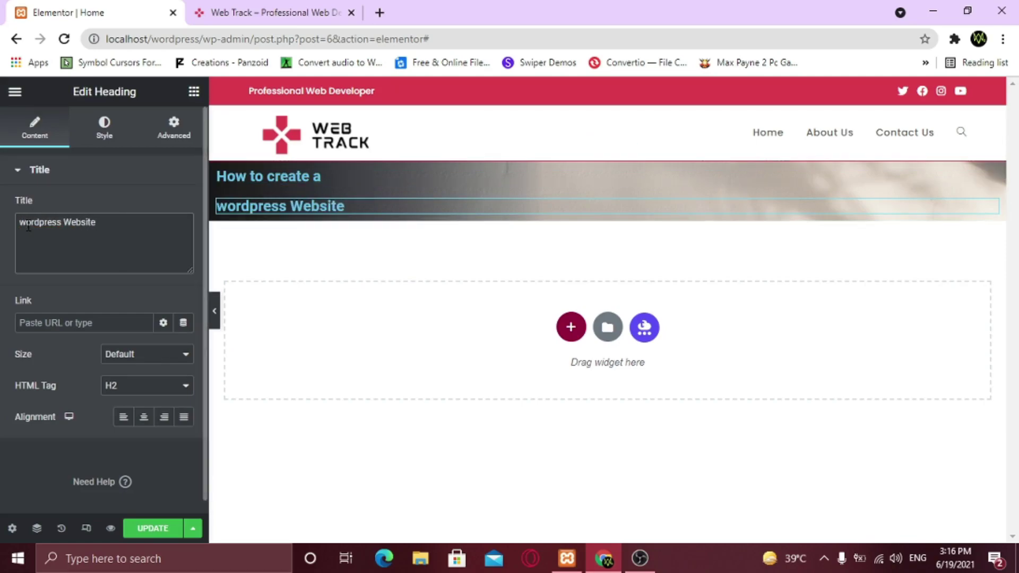
{"action": "key", "text": "Right"}
{"action": "key", "text": "Right"}
{"action": "key", "text": "BackSpace"}
{"action": "type", "text": "w"}
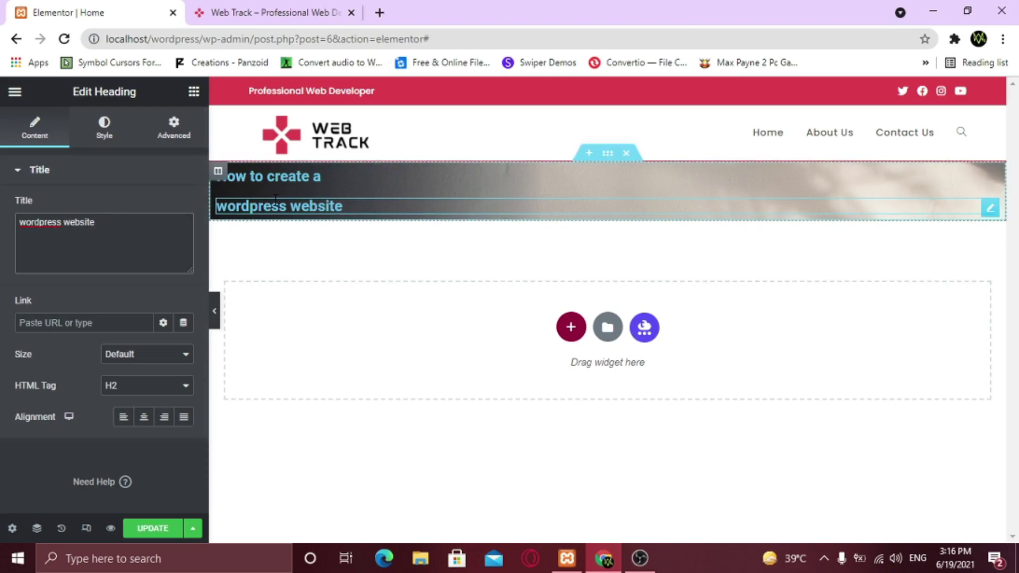
Set the hero column's Widgets Space to 5
{"action": "left_click", "coordinate": [218, 172]}
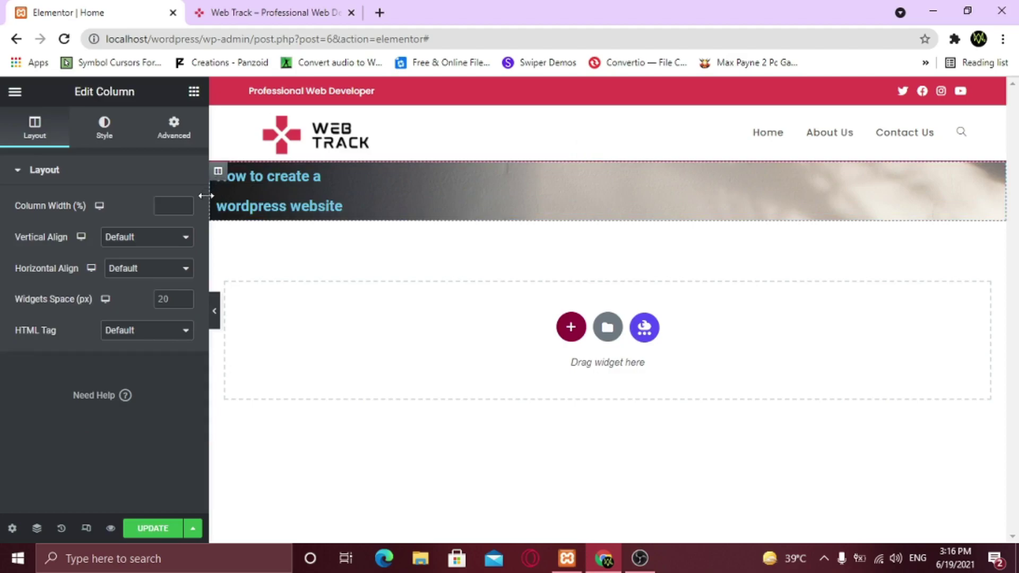
{"action": "left_click", "coordinate": [166, 301]}
{"action": "key", "text": "BackSpace"}
{"action": "key", "text": "BackSpace"}
{"action": "type", "text": "5"}
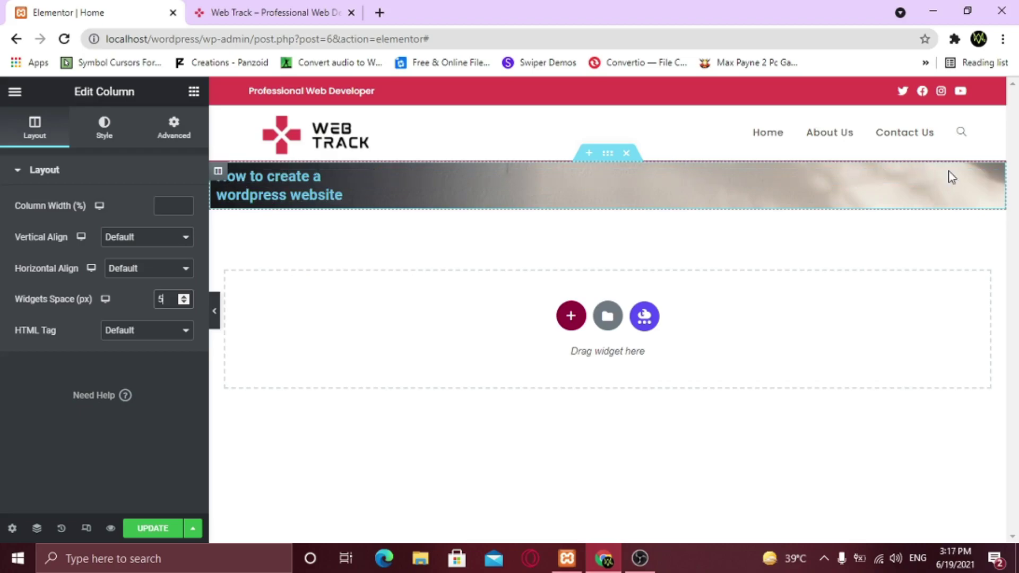
Try Center and Right alignment on 'How to create a', then settle on Left
{"action": "left_click", "coordinate": [990, 179]}
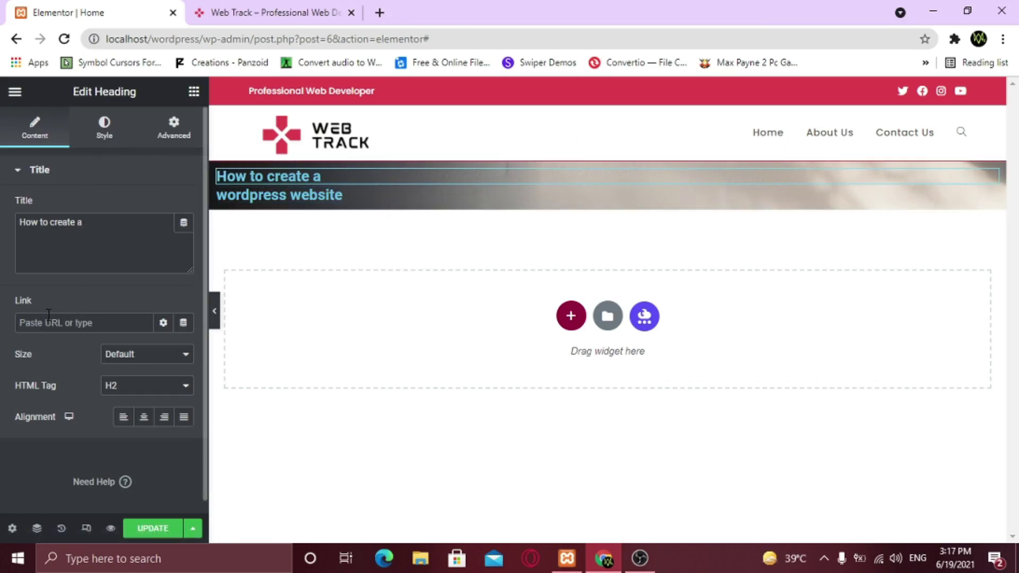
{"action": "left_click", "coordinate": [142, 418]}
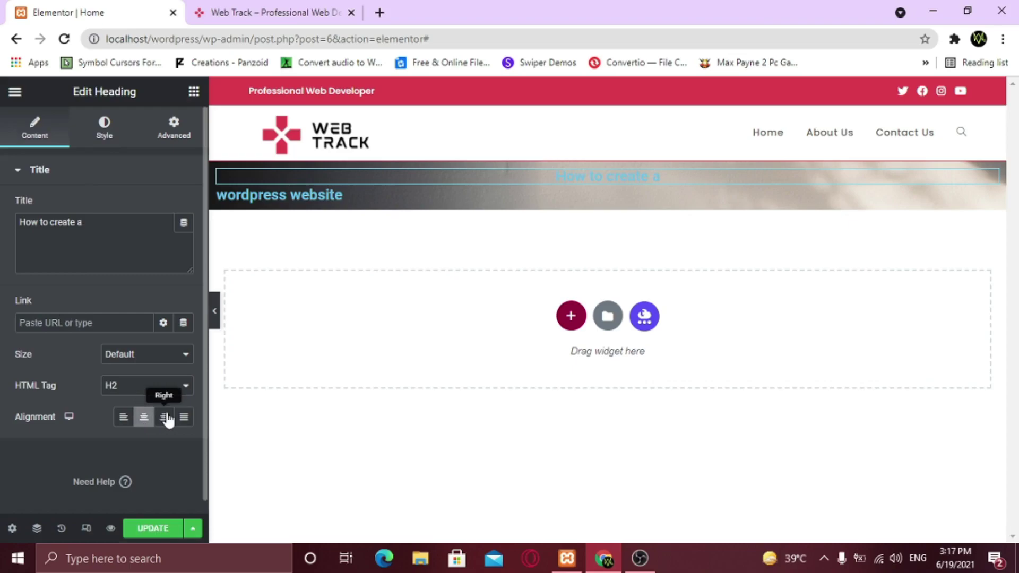
{"action": "left_click", "coordinate": [172, 418]}
{"action": "left_click", "coordinate": [124, 418]}
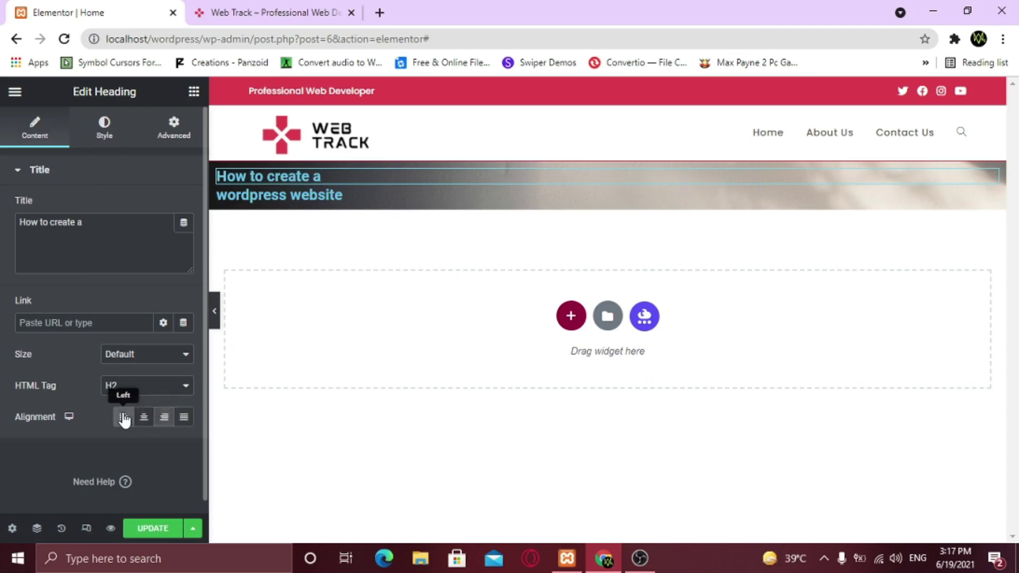
Set the 'How to create a' heading text colour to white
{"action": "left_click", "coordinate": [105, 126]}
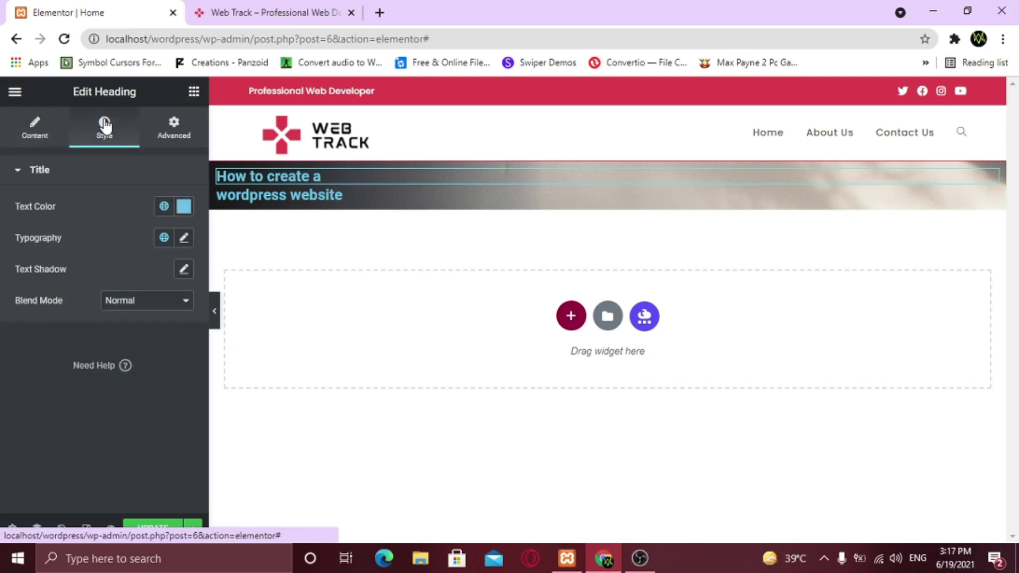
{"action": "left_click", "coordinate": [183, 209]}
{"action": "mouse_move", "coordinate": [140, 284]}
{"action": "left_mouse_down"}
{"action": "mouse_move", "coordinate": [120, 282]}
{"action": "mouse_move", "coordinate": [90, 246]}
{"action": "left_mouse_up"}
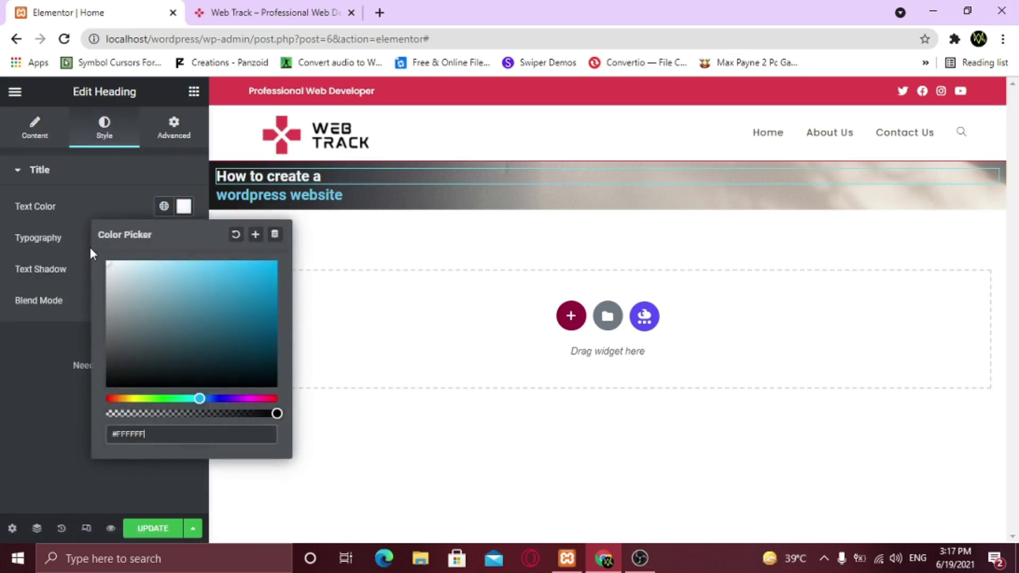
{"action": "left_click", "coordinate": [75, 215]}
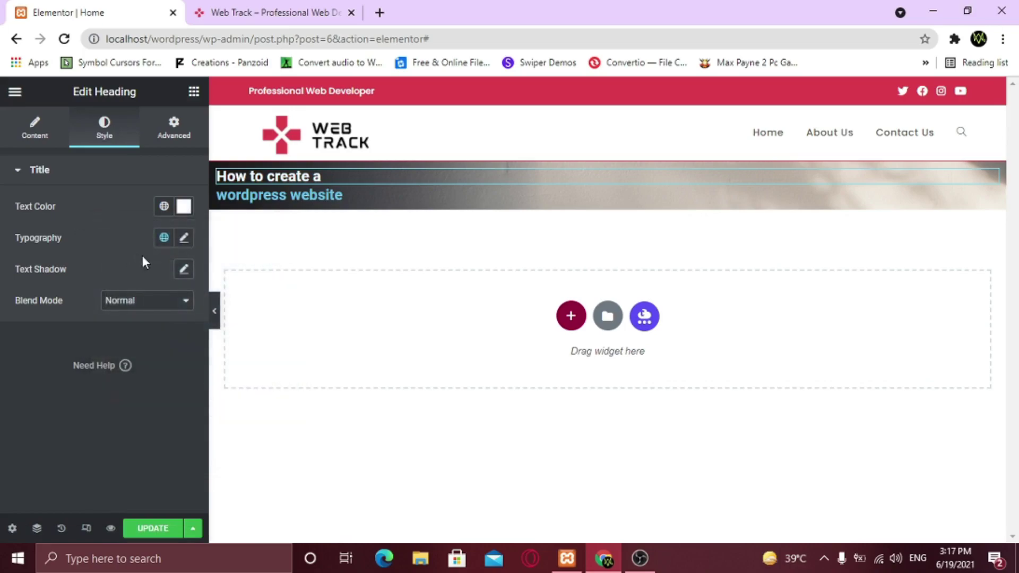
Give the heading Poppins typography at weight 200 and size 50
{"action": "left_click", "coordinate": [184, 242]}
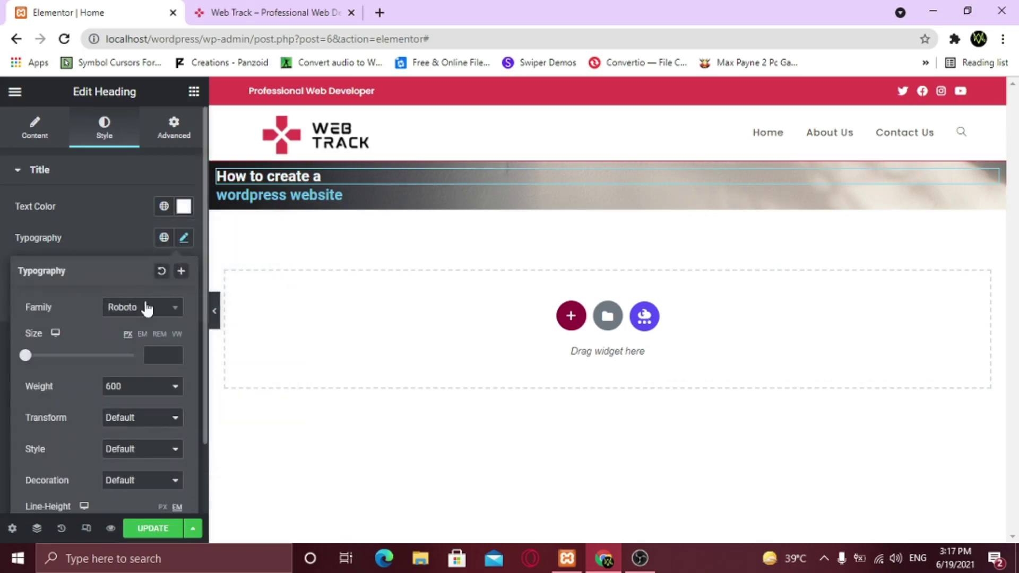
{"action": "left_click", "coordinate": [128, 317]}
{"action": "type", "text": "popp"}
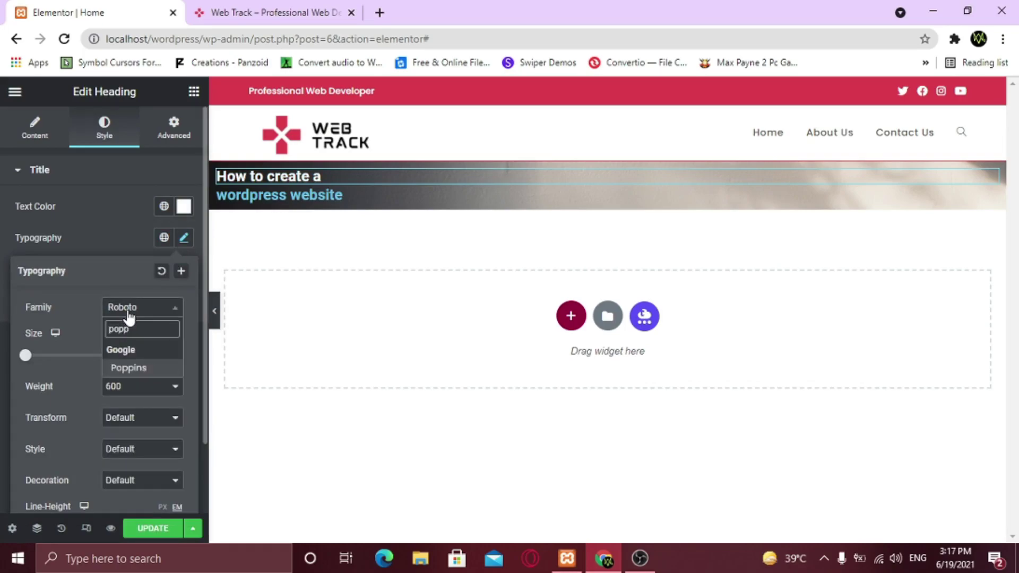
{"action": "key", "text": "Return"}
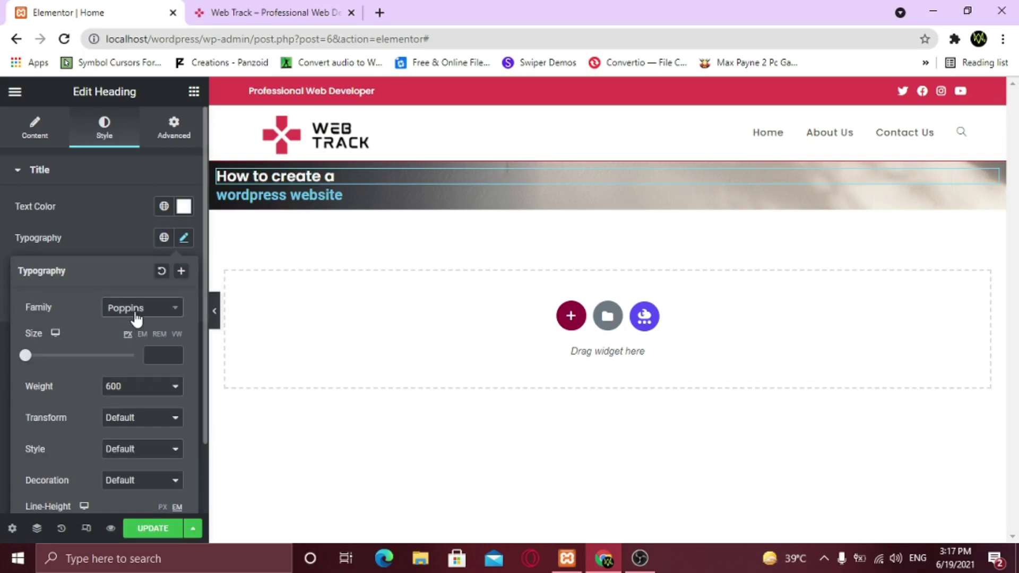
{"action": "left_click", "coordinate": [125, 393]}
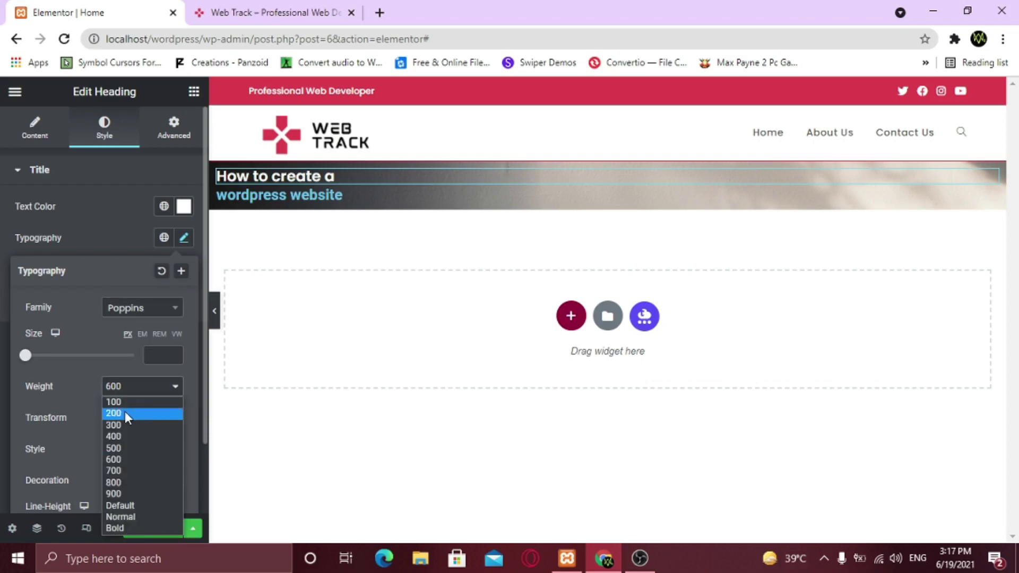
{"action": "left_click", "coordinate": [125, 413]}
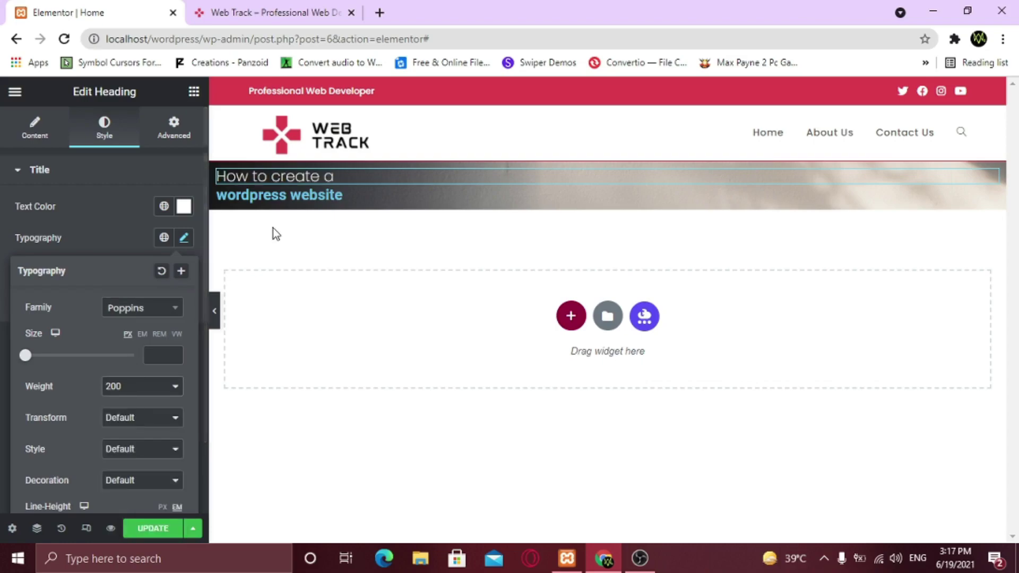
{"action": "left_click", "coordinate": [159, 357]}
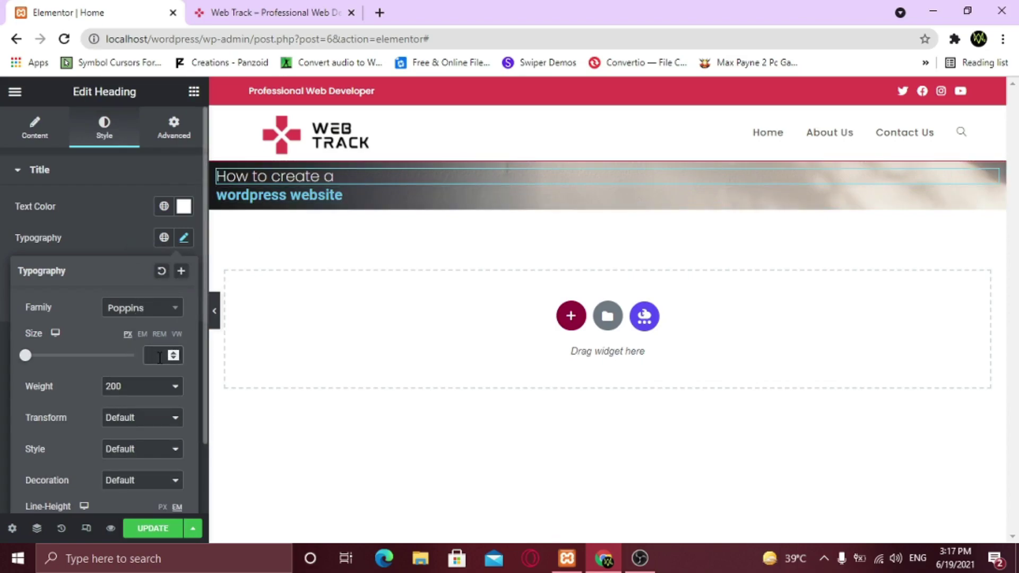
{"action": "type", "text": "50"}
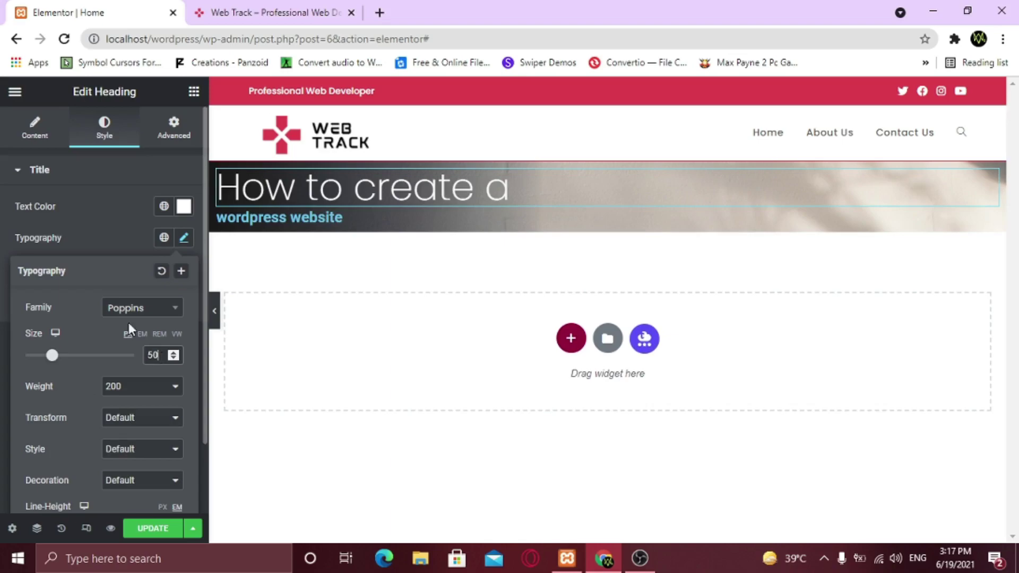
{"action": "left_click", "coordinate": [103, 249]}
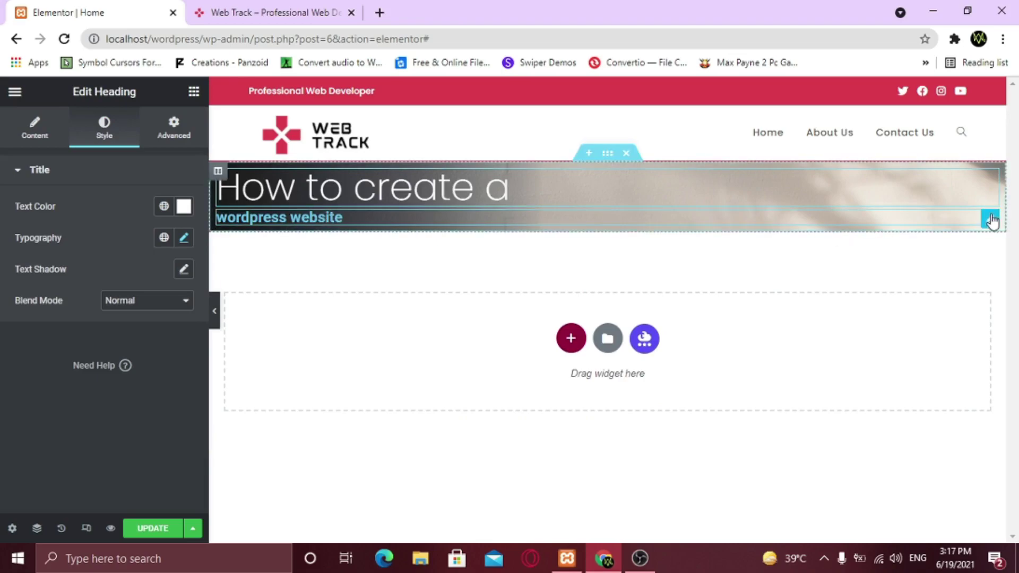
Keep the 'wordpress website' heading left-aligned and set its text colour to white
{"action": "left_click", "coordinate": [991, 220]}
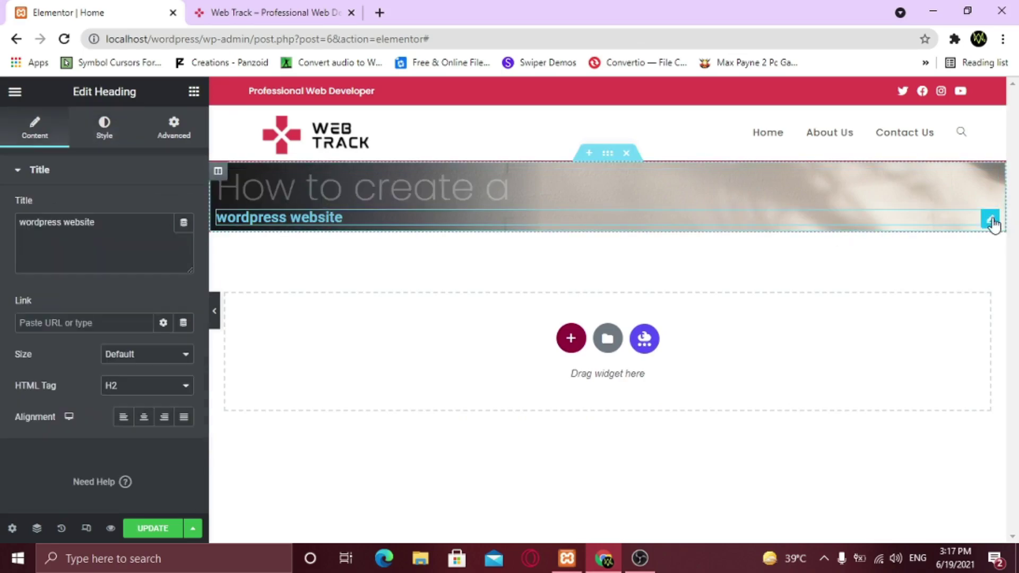
{"action": "left_click", "coordinate": [164, 416]}
{"action": "left_click", "coordinate": [123, 416]}
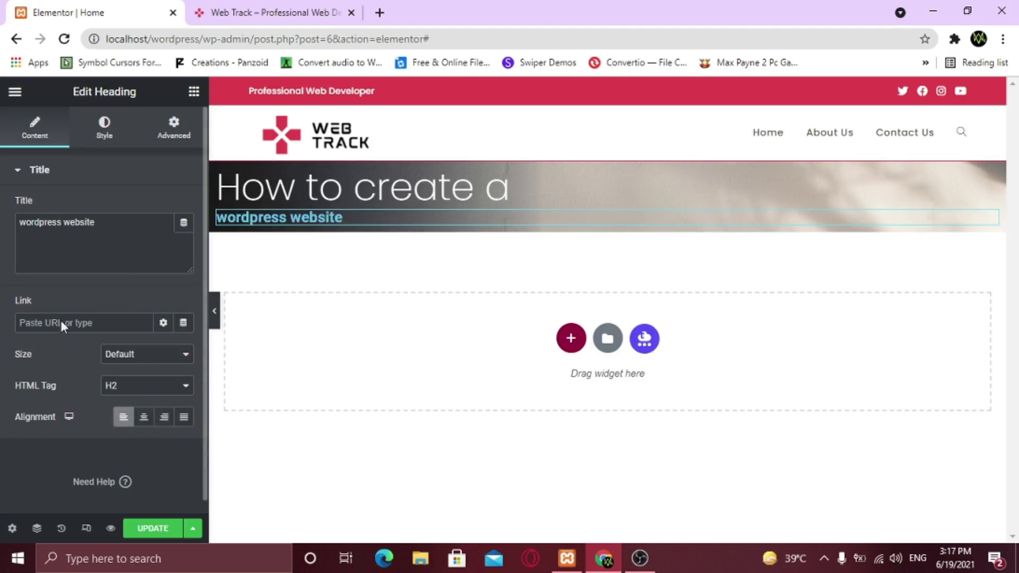
{"action": "left_click", "coordinate": [106, 132]}
{"action": "left_click", "coordinate": [184, 206]}
{"action": "left_click_drag", "start_coordinate": [123, 280], "coordinate": [86, 260]}
{"action": "left_click", "coordinate": [85, 262]}
Set the 'wordpress website' heading's typography to Poppins at size 60
{"action": "left_click", "coordinate": [185, 238]}
{"action": "left_click", "coordinate": [141, 308]}
{"action": "type", "text": "popp"}
{"action": "key", "text": "Return"}
{"action": "left_click", "coordinate": [157, 355]}
{"action": "type", "text": "60"}
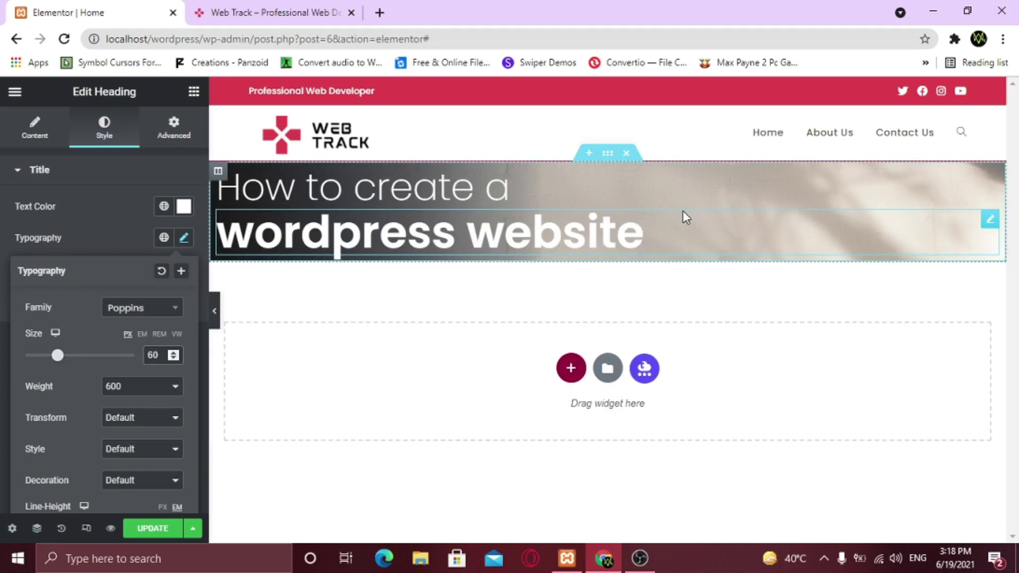
{"action": "left_click", "coordinate": [605, 159]}
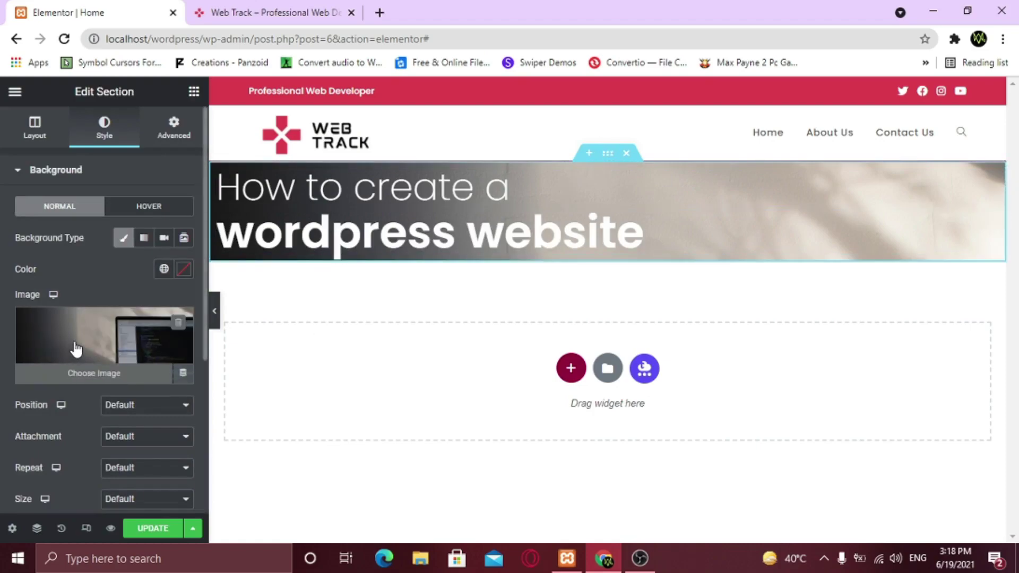
{"action": "scroll", "coordinate": [76, 349], "scroll_direction": "down", "scroll_amount": 1}
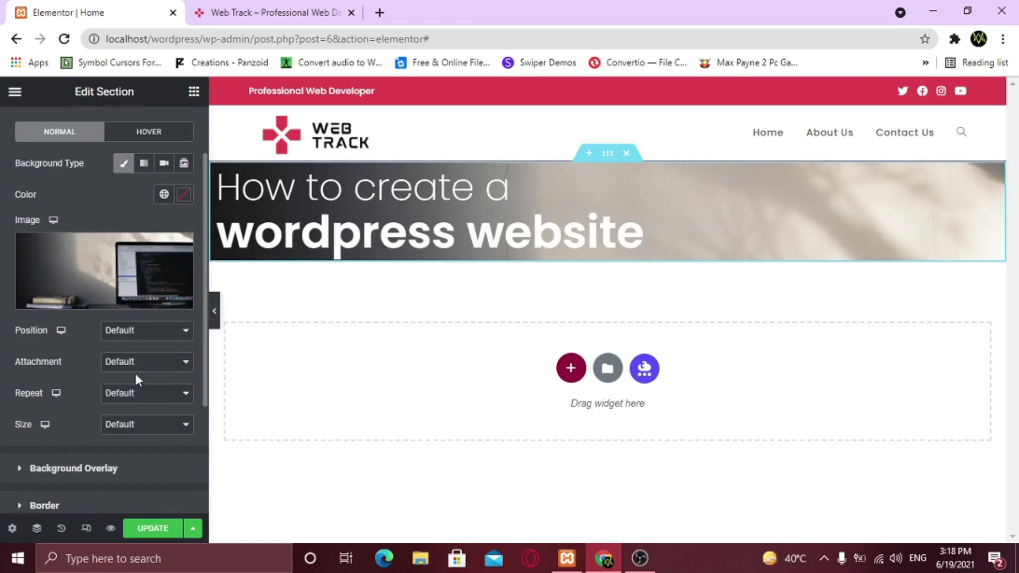
Set the hero background to Center Center, default attachment, No-repeat and Cover size
{"action": "left_click", "coordinate": [148, 336]}
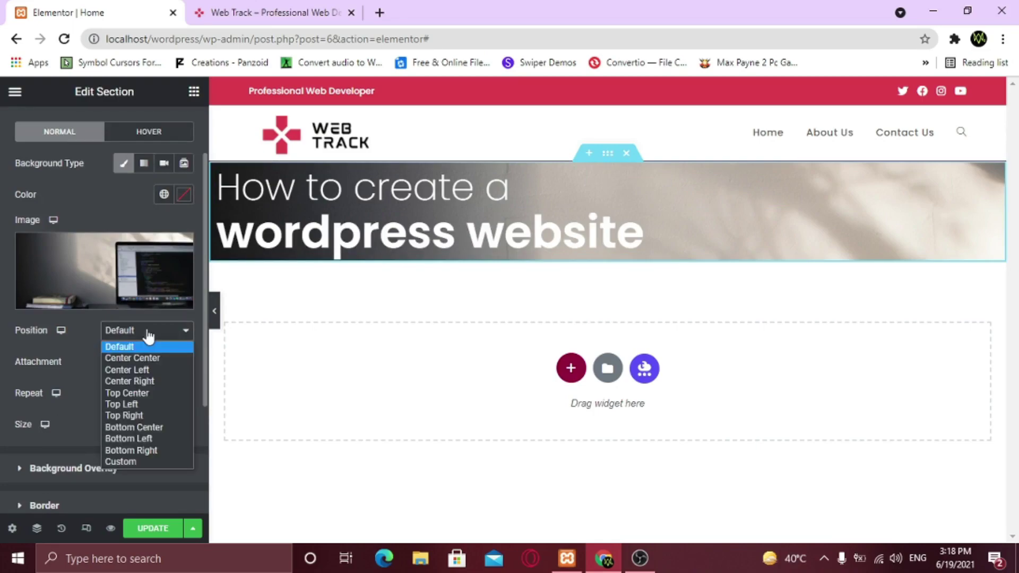
{"action": "left_click", "coordinate": [145, 358]}
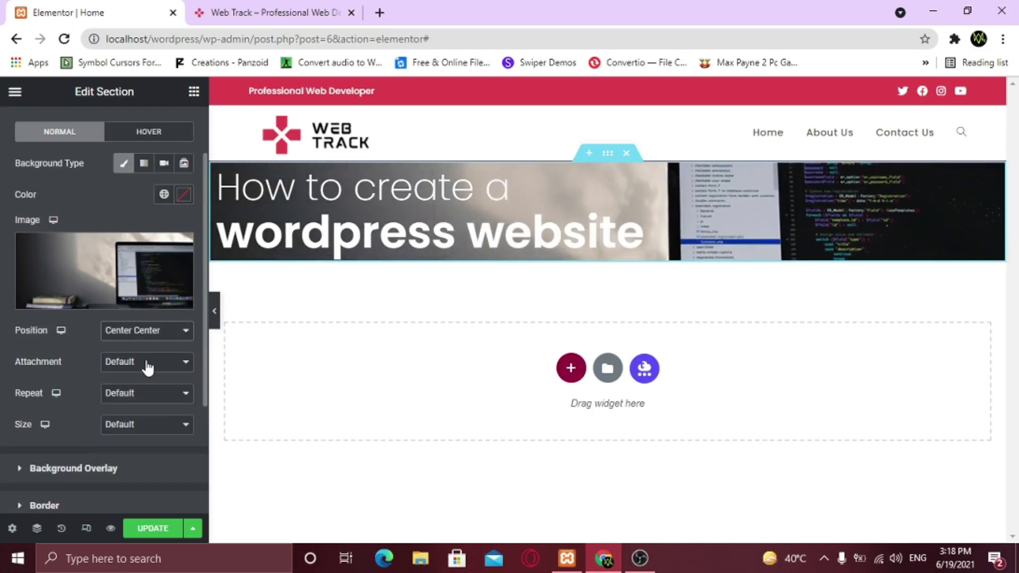
{"action": "left_click", "coordinate": [135, 369]}
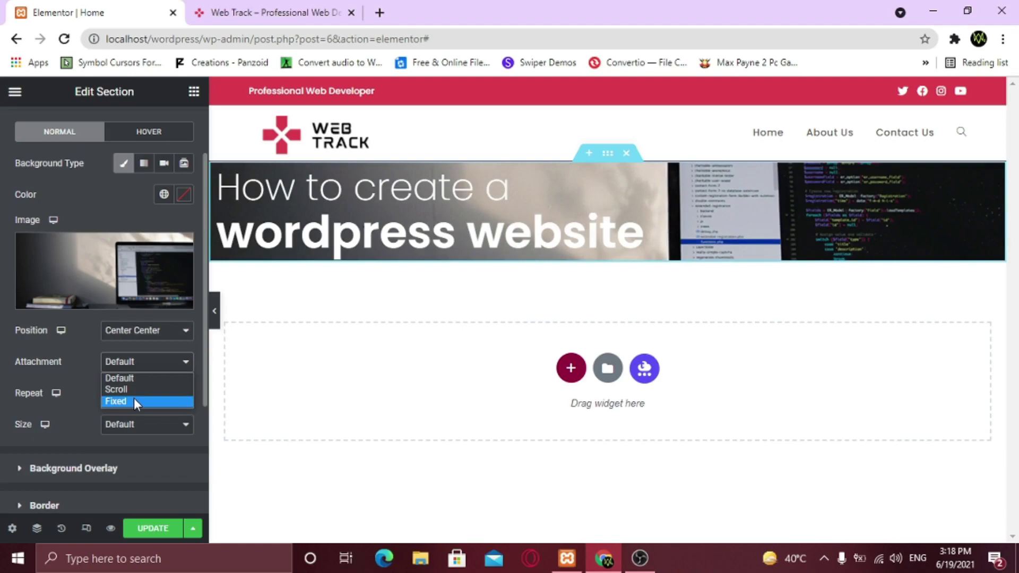
{"action": "left_click", "coordinate": [134, 400]}
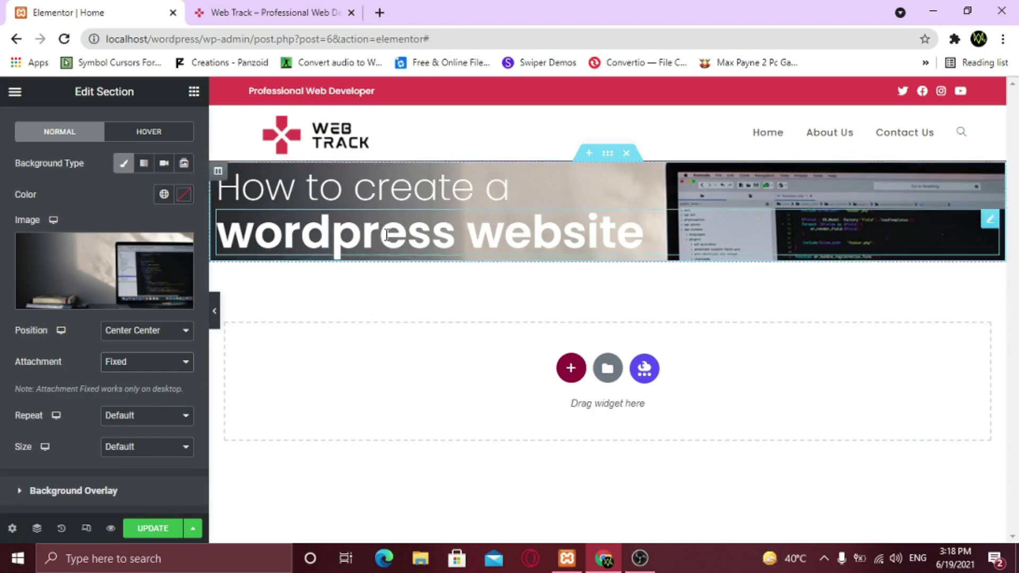
{"action": "left_click", "coordinate": [137, 363]}
{"action": "left_click", "coordinate": [132, 382]}
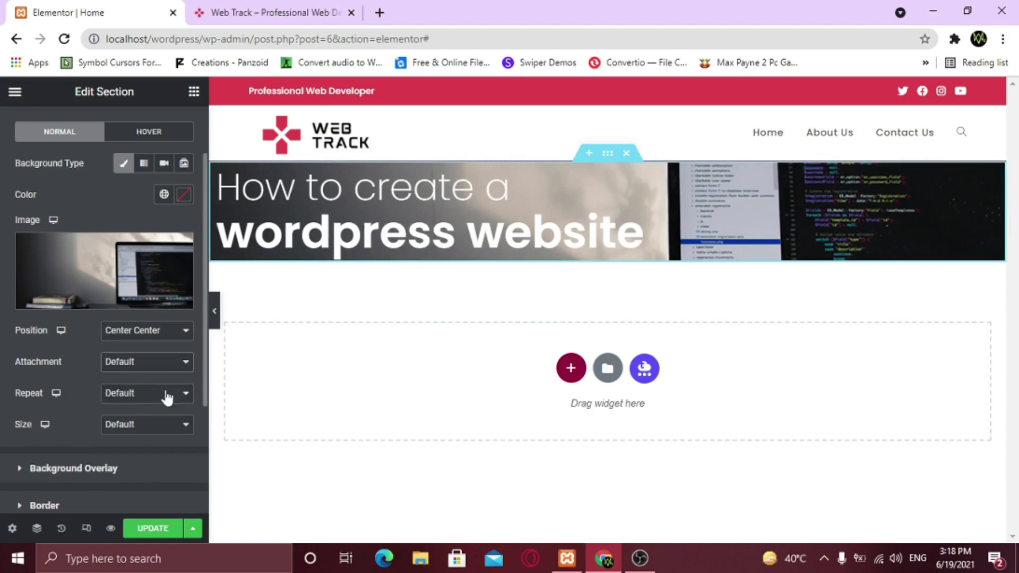
{"action": "left_click", "coordinate": [130, 398]}
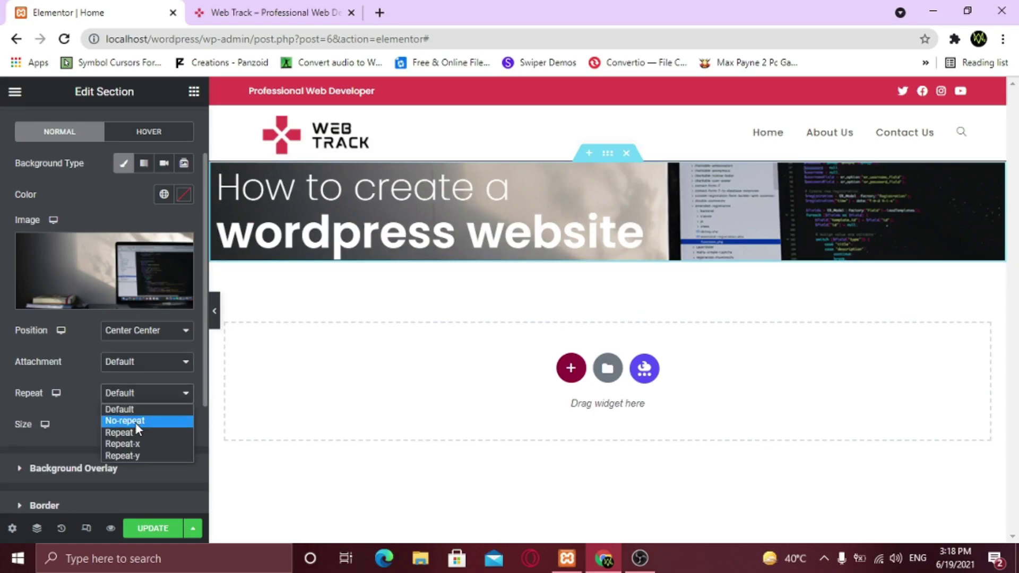
{"action": "left_click", "coordinate": [127, 421]}
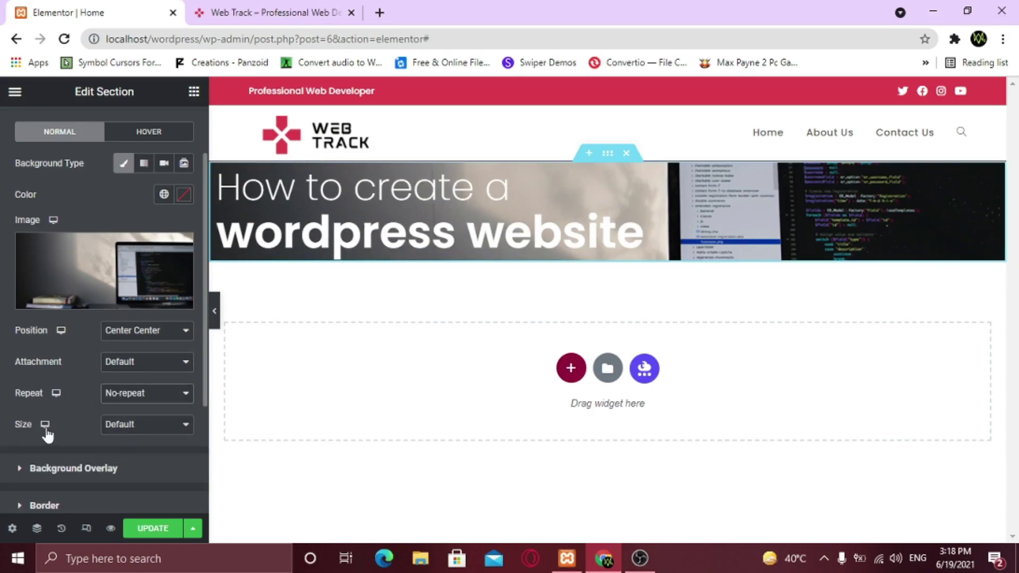
{"action": "left_click", "coordinate": [133, 427]}
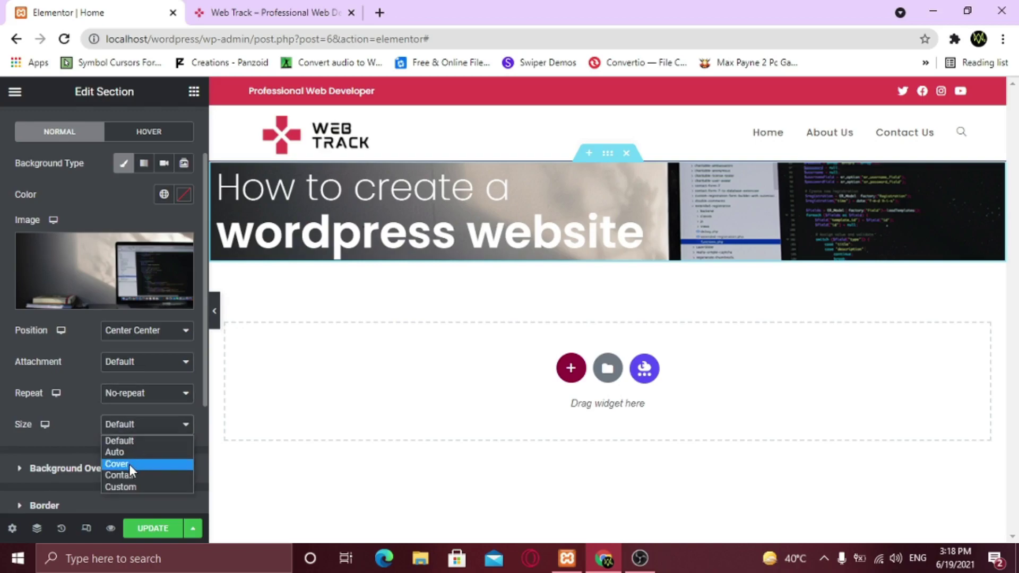
{"action": "left_click", "coordinate": [129, 464]}
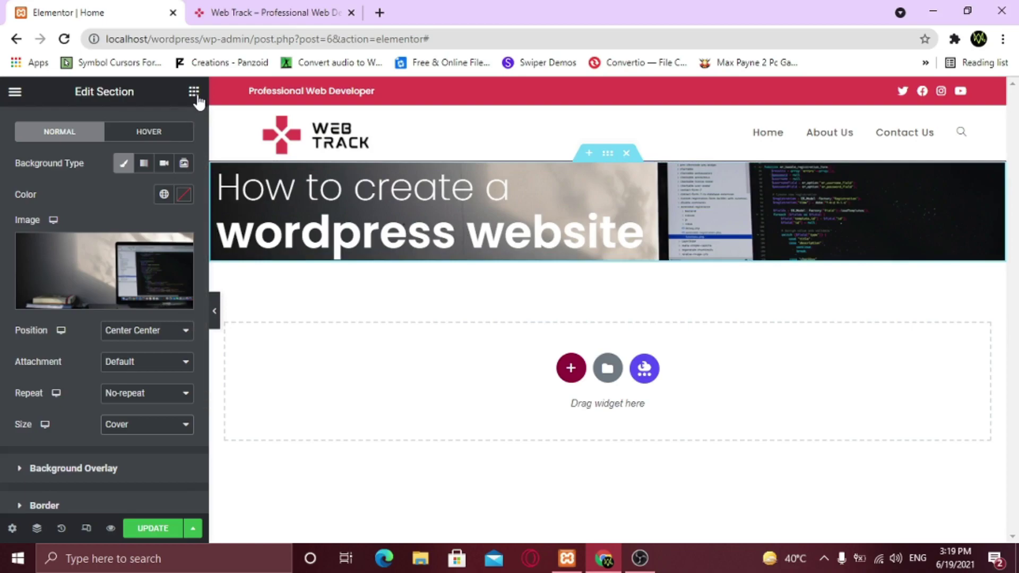
Experiment with the section's linked padding in Advanced, then clear all values
{"action": "scroll", "coordinate": [180, 149], "scroll_direction": "up", "scroll_amount": 2}
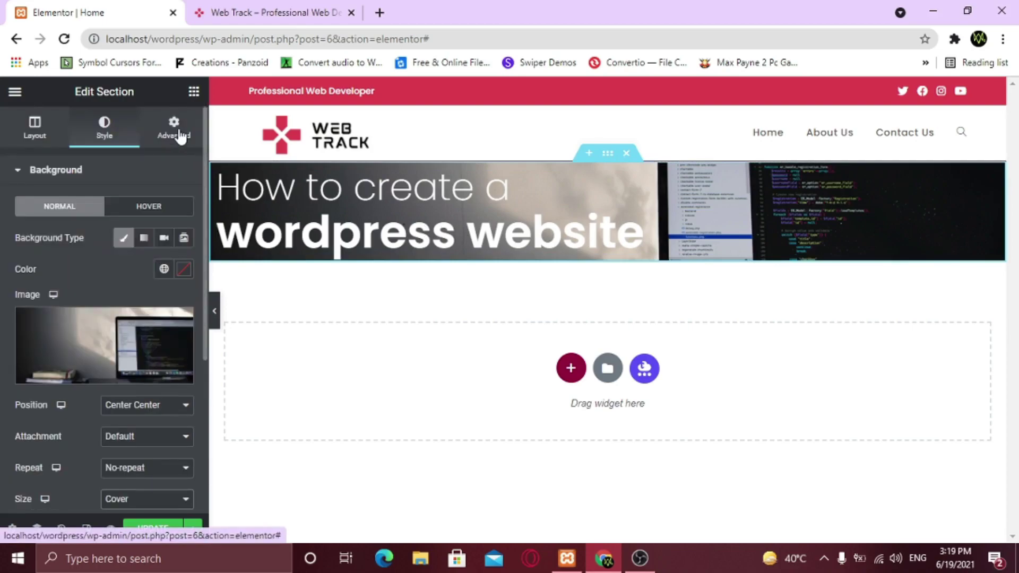
{"action": "left_click", "coordinate": [180, 136]}
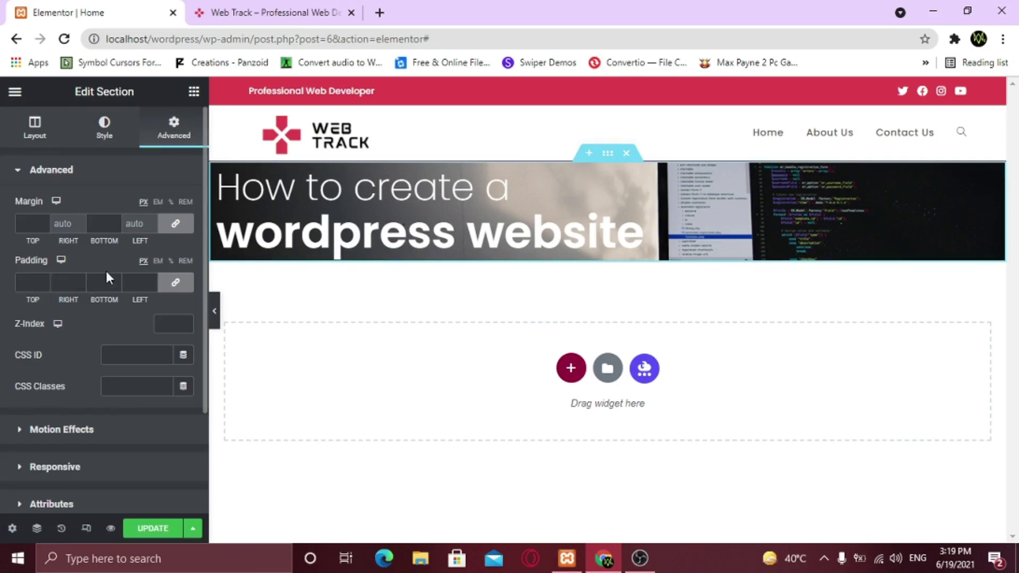
{"action": "left_click", "coordinate": [42, 281]}
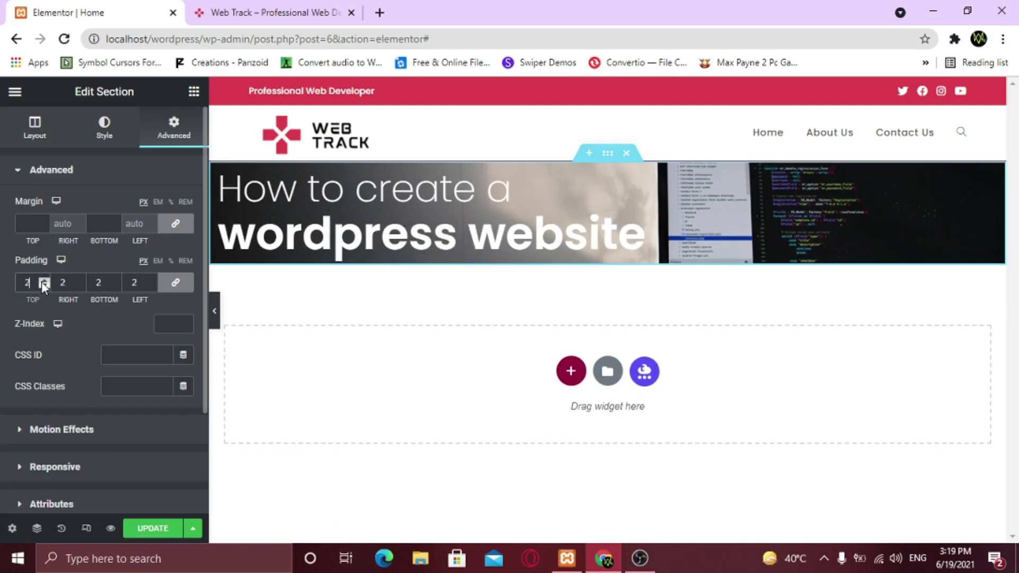
{"action": "left_click", "coordinate": [42, 281]}
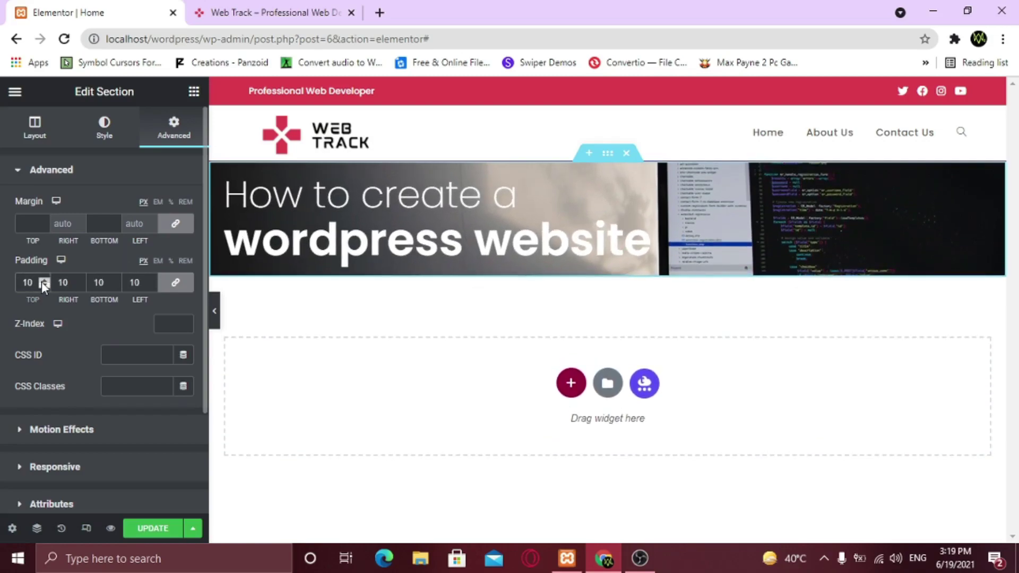
{"action": "type", "text": "0"}
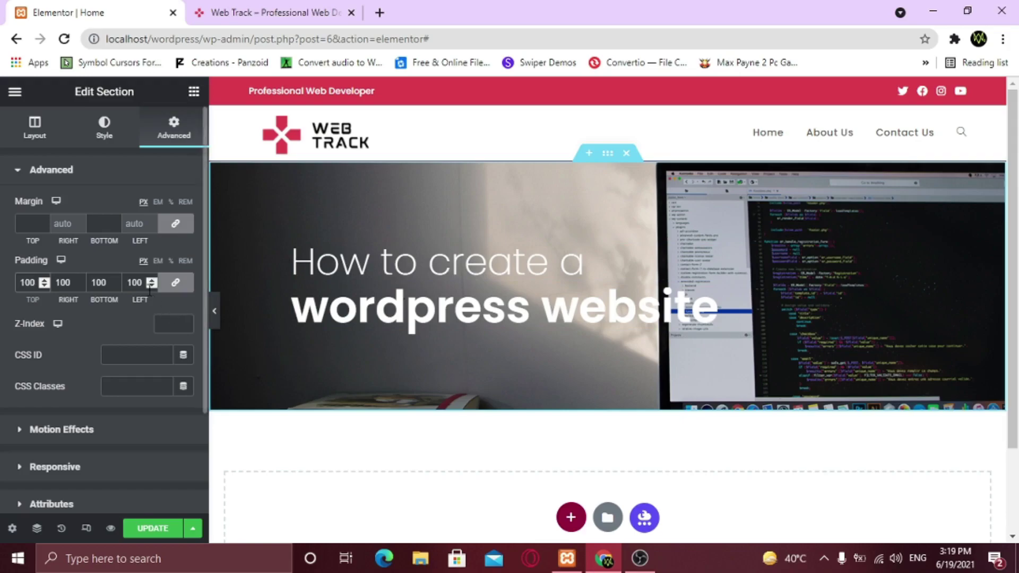
{"action": "left_click_drag", "start_coordinate": [144, 283], "coordinate": [116, 282]}
{"action": "key", "text": "BackSpace"}
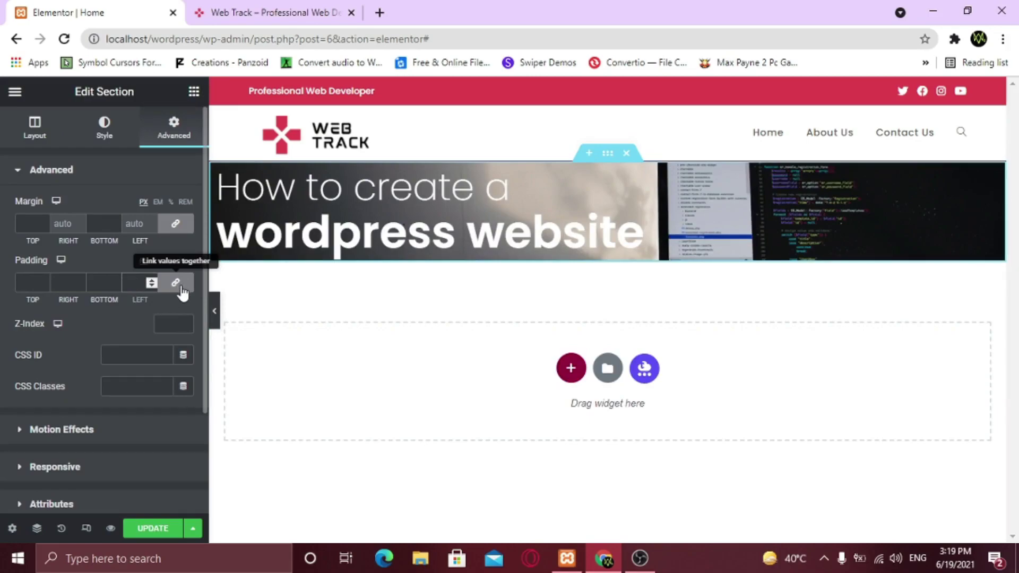
Unlink padding and set top 150, bottom 200, sides 0, then preview the hero
{"action": "left_click", "coordinate": [181, 289]}
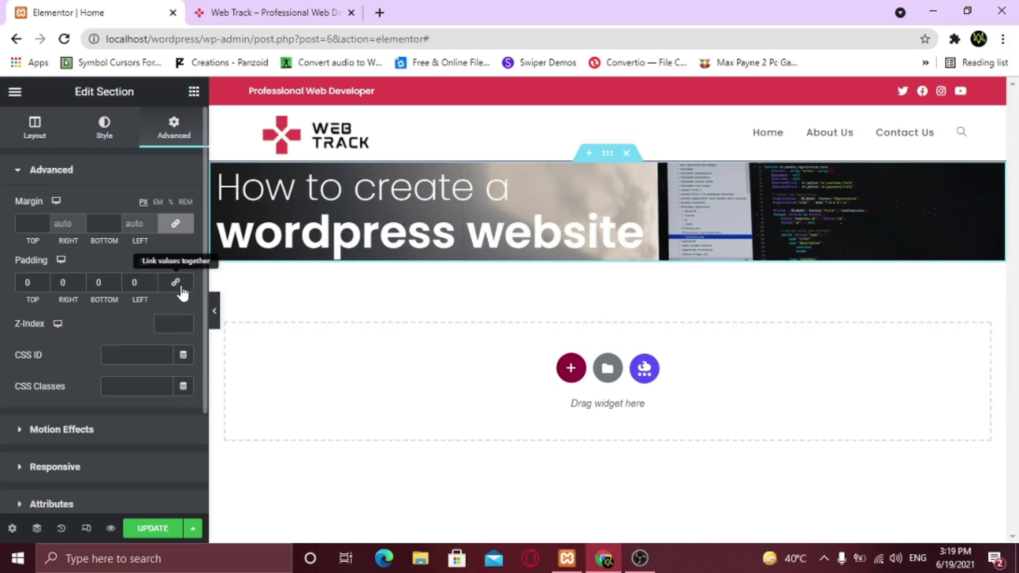
{"action": "left_click", "coordinate": [45, 279]}
{"action": "type", "text": "5"}
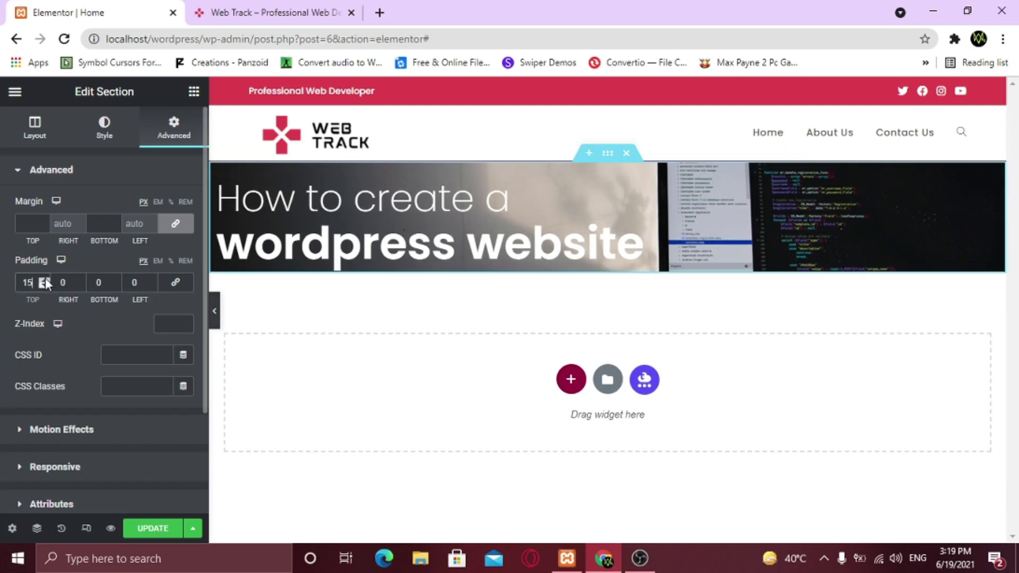
{"action": "type", "text": "0"}
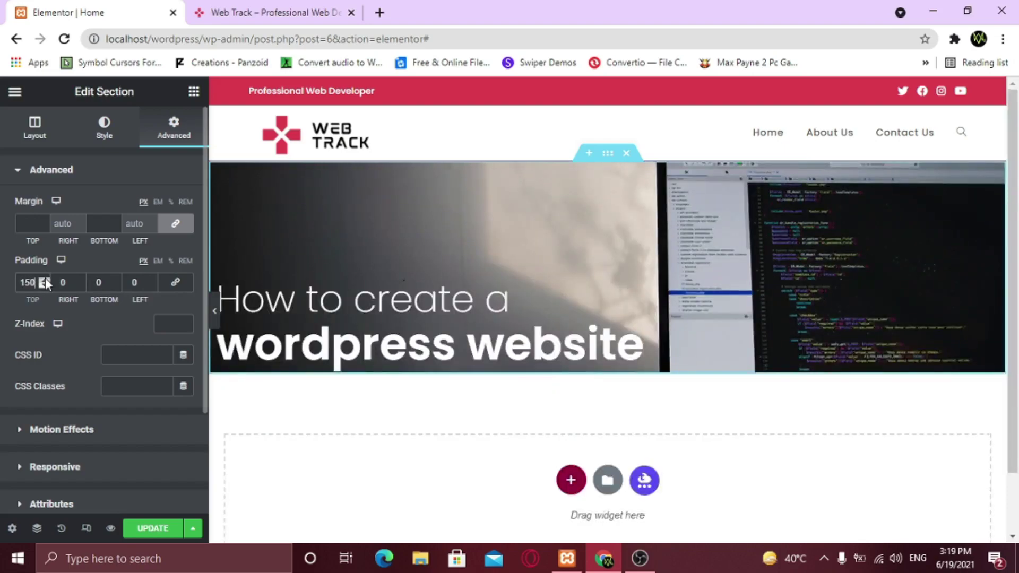
{"action": "type", "text": "200"}
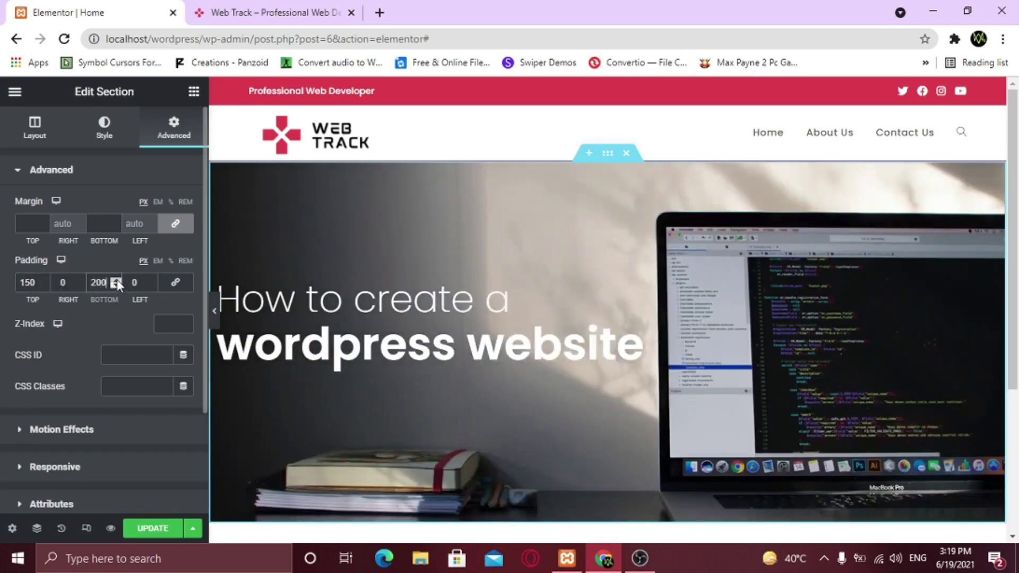
{"action": "left_click", "coordinate": [215, 314]}
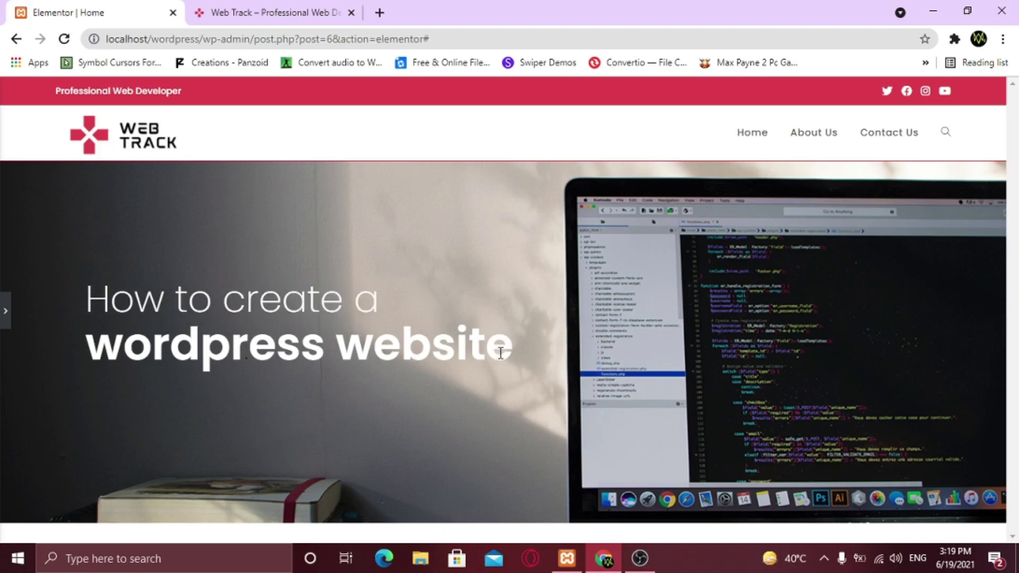
{"action": "left_click", "coordinate": [4, 310]}
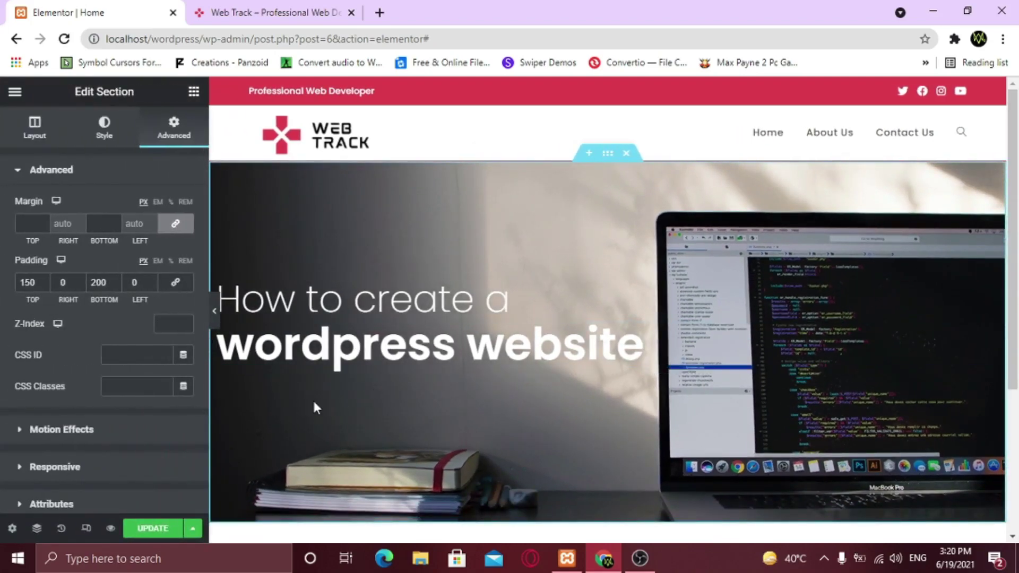
Add a heading below the hero title reading 'Beautiful . Unique . 100% Responsive'
{"action": "left_click", "coordinate": [194, 91]}
{"action": "scroll", "coordinate": [364, 318], "scroll_direction": "down", "scroll_amount": 2}
{"action": "left_click_drag", "start_coordinate": [152, 249], "coordinate": [314, 296]}
{"action": "left_click_drag", "start_coordinate": [132, 222], "coordinate": [17, 225]}
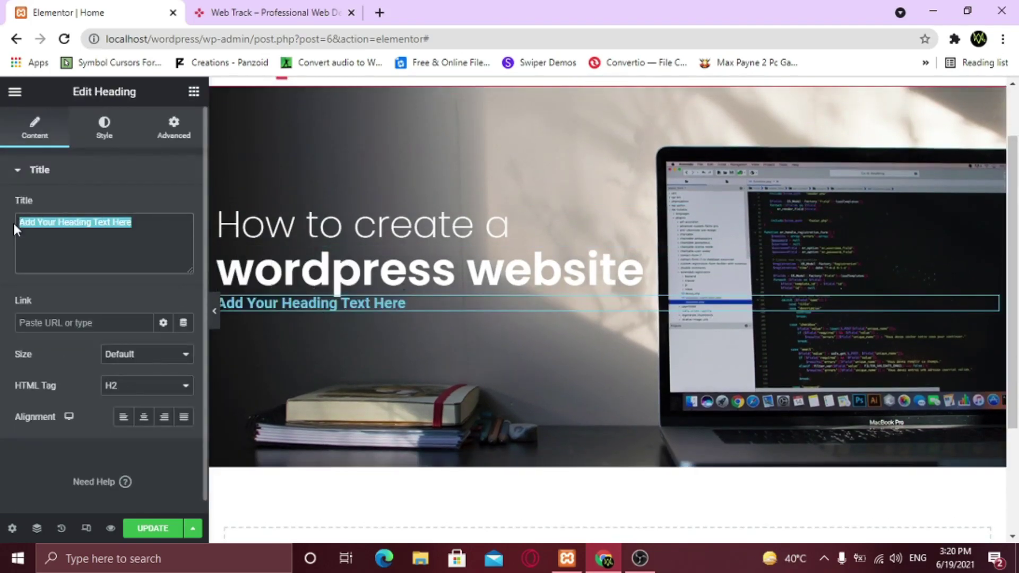
{"action": "type", "text": "Beautiful . Unique . 100% res"}
{"action": "key", "text": "BackSpace"}
{"action": "key", "text": "BackSpace"}
{"action": "key", "text": "BackSpace"}
{"action": "type", "text": "Responsive"}
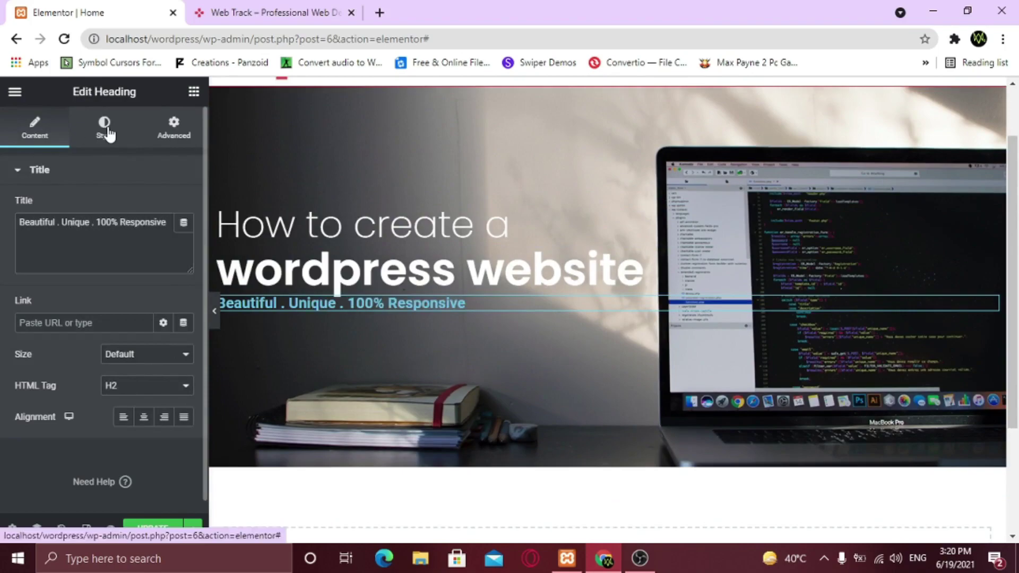
Make the subtitle white in the Poppins font
{"action": "left_click", "coordinate": [109, 133]}
{"action": "left_click", "coordinate": [184, 207]}
{"action": "left_click_drag", "start_coordinate": [161, 275], "coordinate": [104, 257]}
{"action": "left_click", "coordinate": [184, 207]}
{"action": "left_click", "coordinate": [184, 238]}
{"action": "left_click", "coordinate": [137, 311]}
{"action": "type", "text": "pop"}
{"action": "key", "text": "Return"}
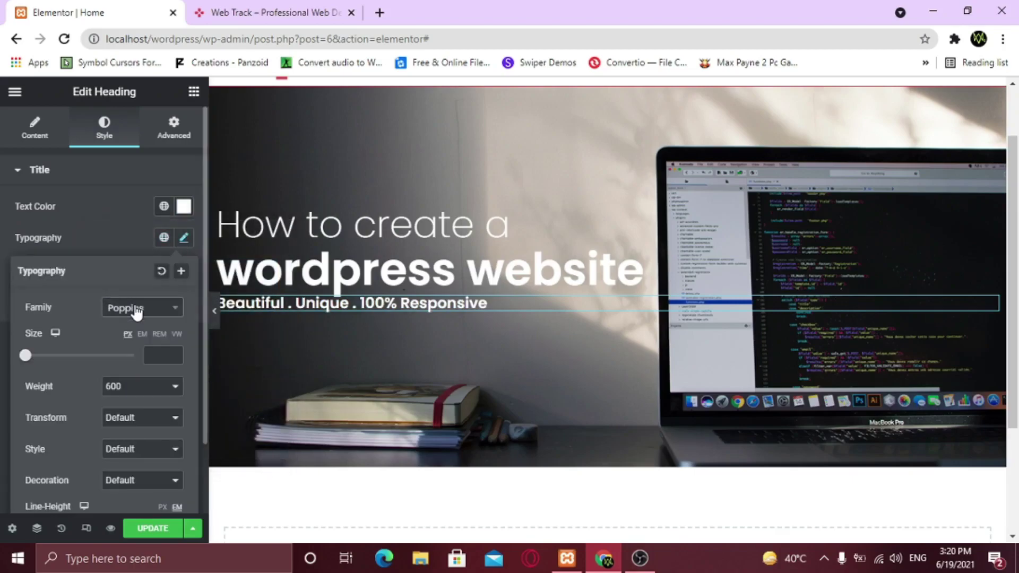
Set the subtitle to uppercase with 2.5 line height and preview the page
{"action": "left_click", "coordinate": [133, 419]}
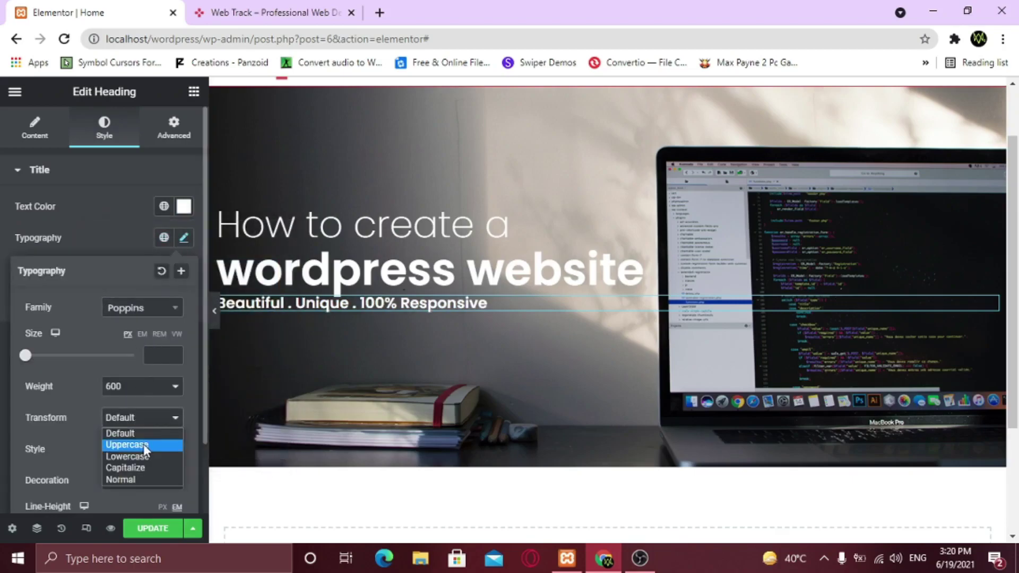
{"action": "left_click", "coordinate": [144, 444]}
{"action": "scroll", "coordinate": [86, 319], "scroll_direction": "down", "scroll_amount": 2}
{"action": "left_click", "coordinate": [174, 452]}
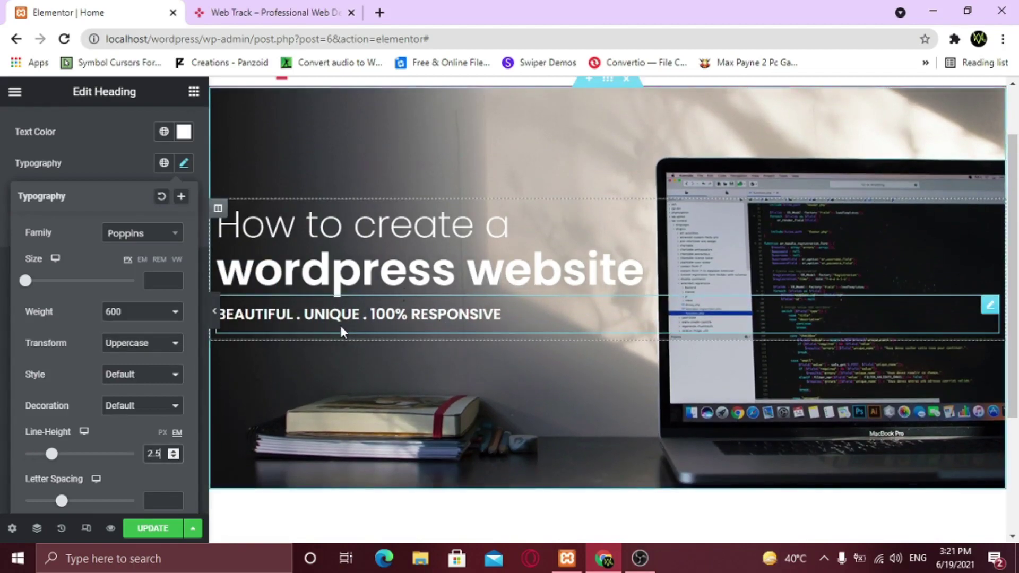
{"action": "left_click", "coordinate": [214, 312]}
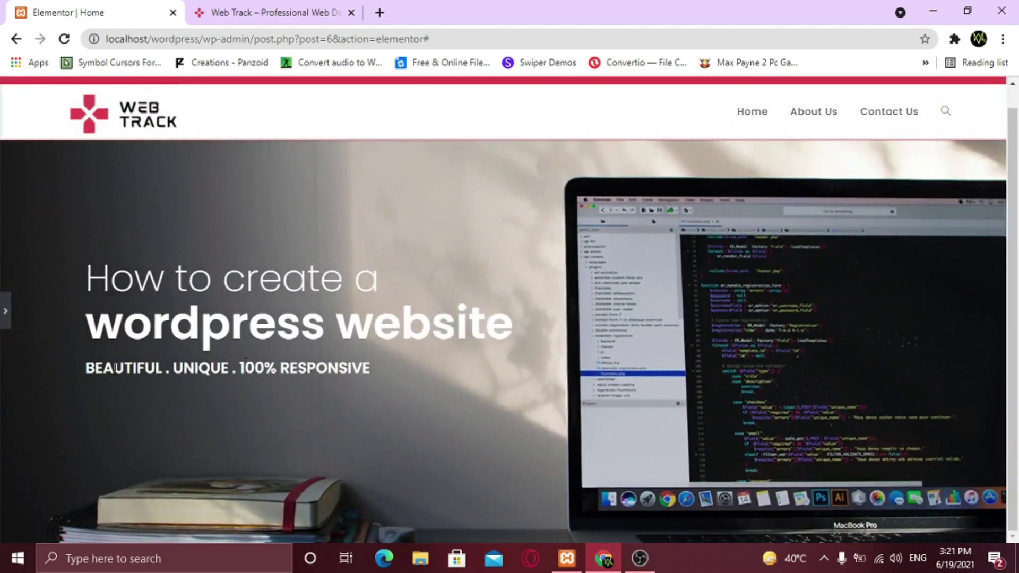
{"action": "left_click", "coordinate": [6, 312]}
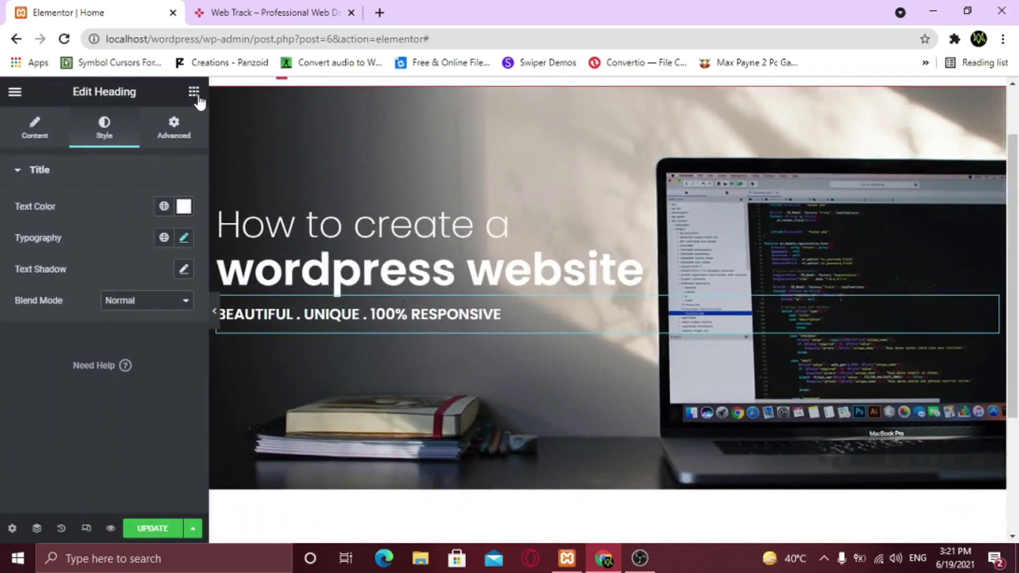
{"action": "left_click", "coordinate": [194, 92]}
Place a 'Get Started' button under the subtitle, left-aligned after trying centre and justified
{"action": "left_click_drag", "start_coordinate": [150, 373], "coordinate": [323, 321]}
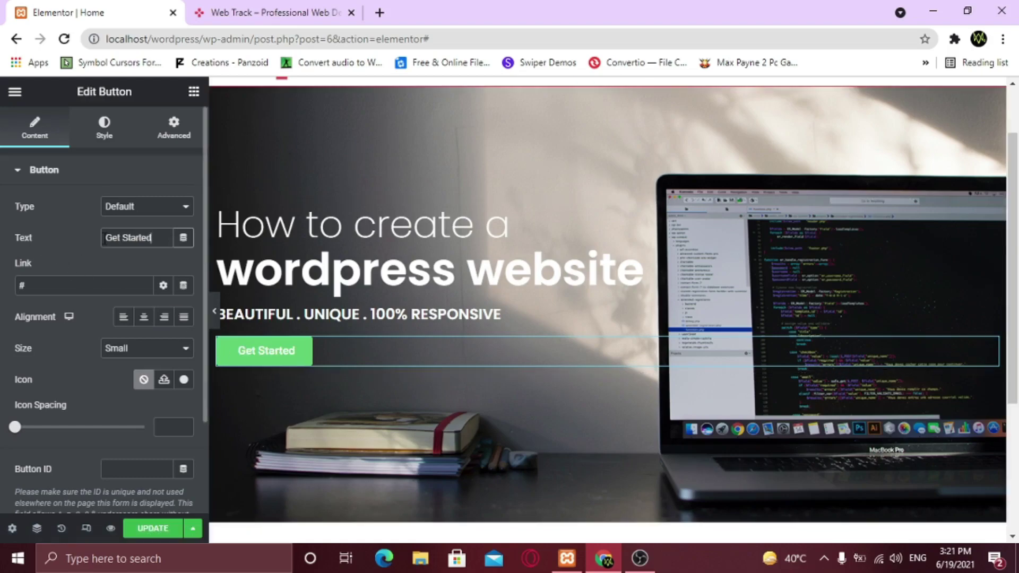
{"action": "left_click", "coordinate": [56, 286]}
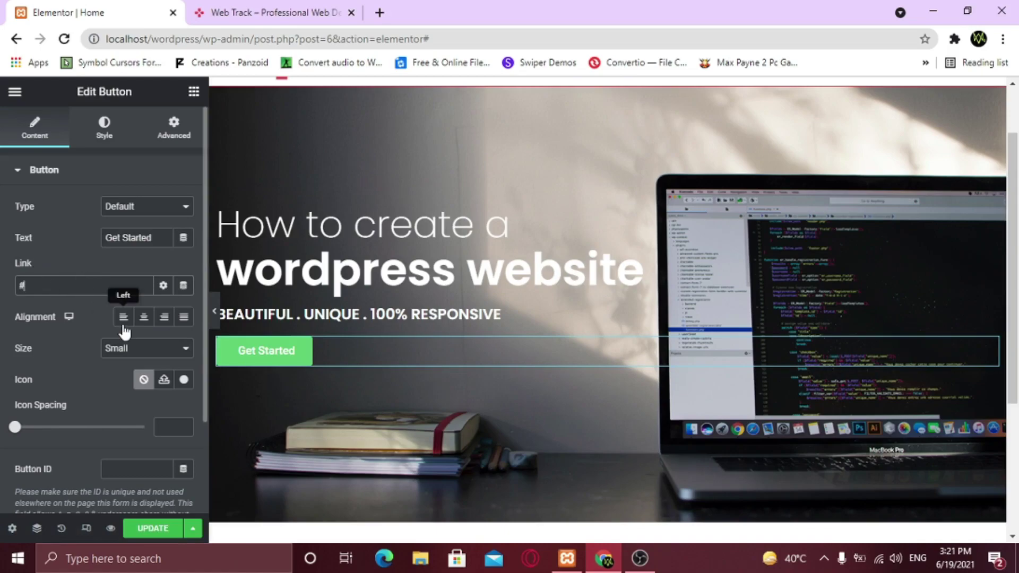
{"action": "left_click", "coordinate": [145, 319]}
{"action": "left_click", "coordinate": [180, 321]}
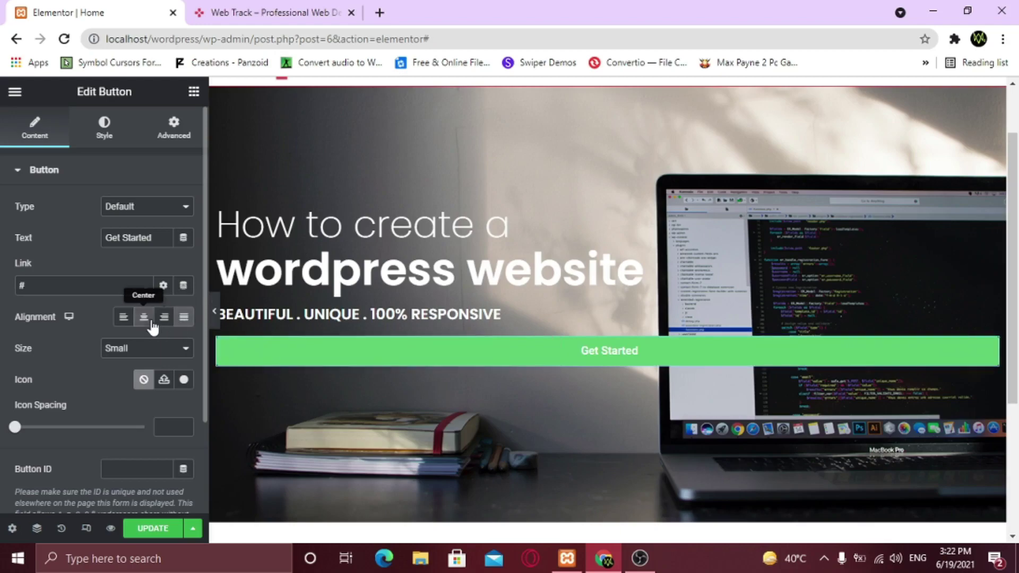
{"action": "left_click", "coordinate": [128, 325]}
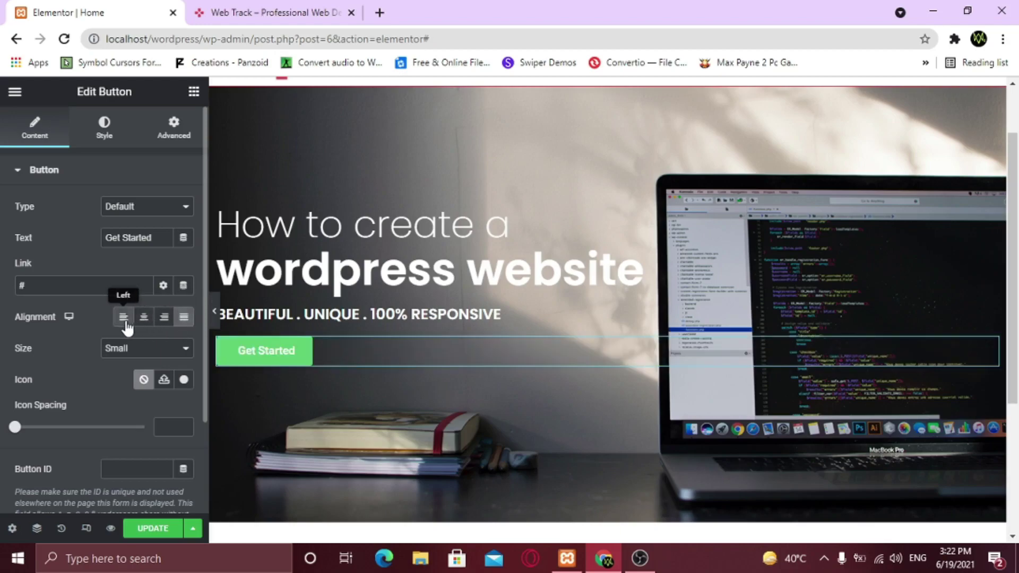
Set the button size to Small after trying Medium, Large and Extra Large
{"action": "left_click", "coordinate": [126, 353]}
{"action": "left_click", "coordinate": [128, 388]}
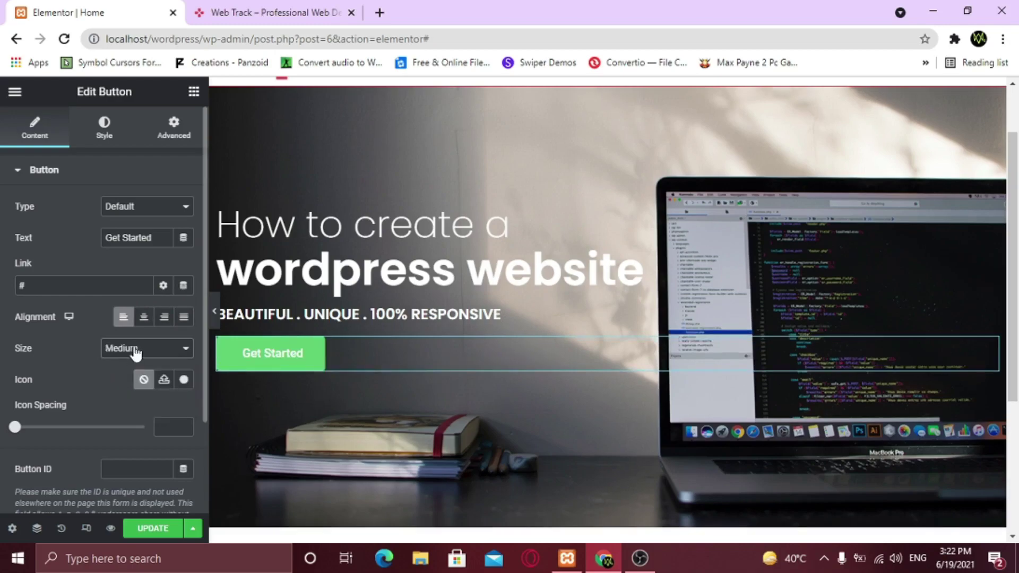
{"action": "left_click", "coordinate": [137, 353]}
{"action": "left_click", "coordinate": [136, 395]}
{"action": "left_click", "coordinate": [151, 352]}
{"action": "left_click", "coordinate": [140, 410]}
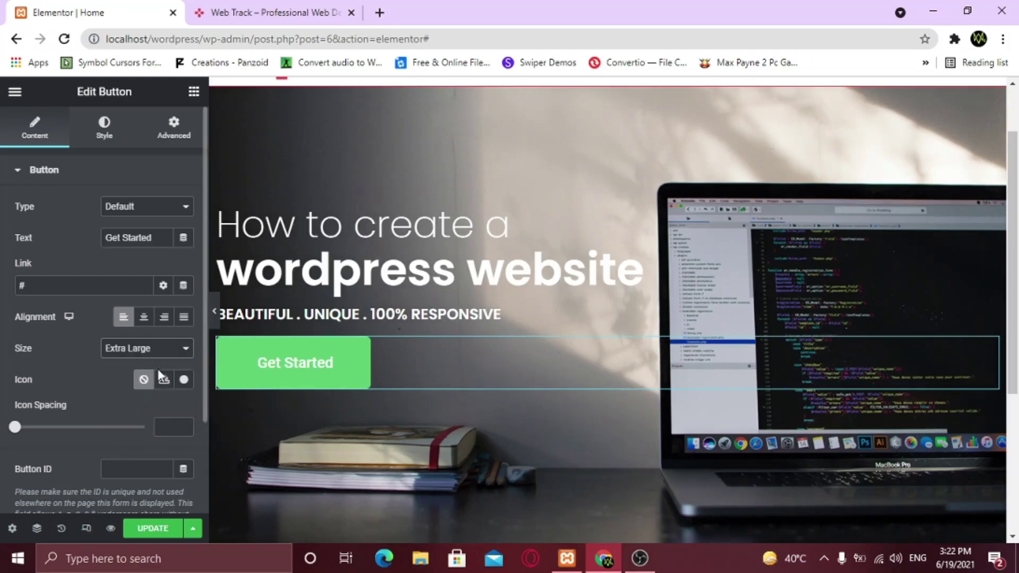
{"action": "left_click", "coordinate": [158, 354]}
{"action": "left_click", "coordinate": [142, 375]}
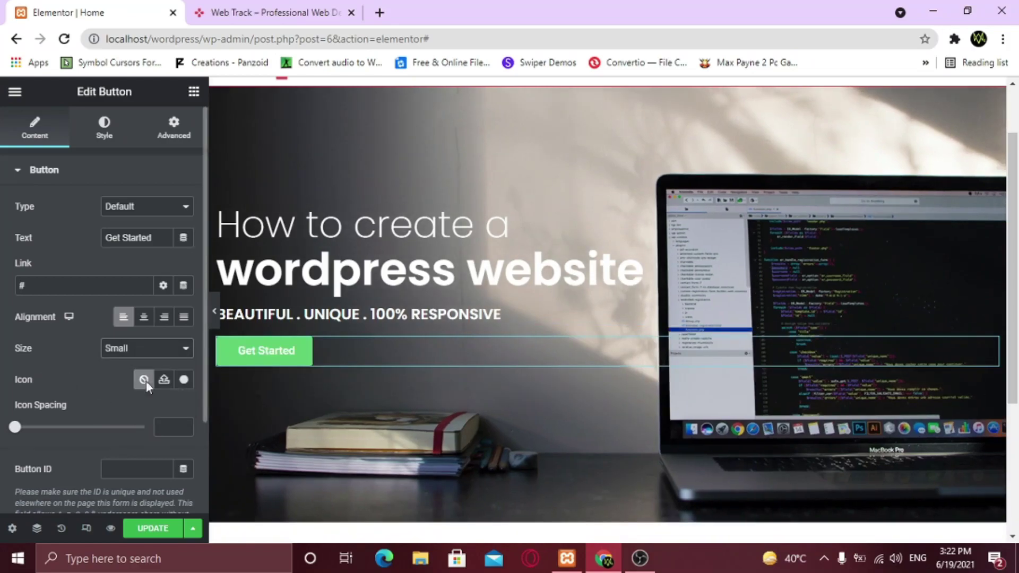
{"action": "left_click", "coordinate": [181, 380]}
{"action": "scroll", "coordinate": [609, 357], "scroll_direction": "down", "scroll_amount": 15}
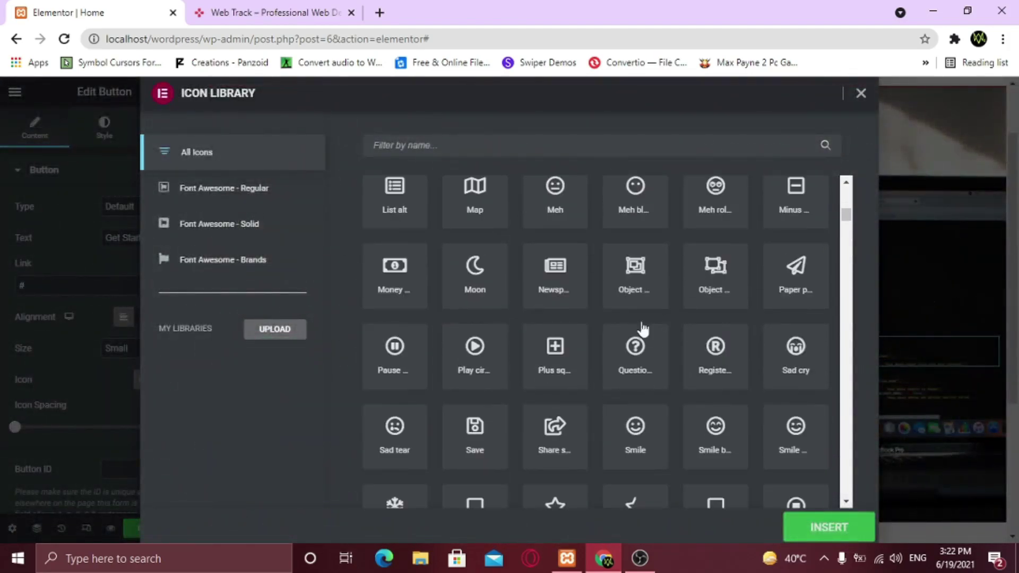
Insert a right-pointing arrow icon from the icon library into the Get Started button
{"action": "scroll", "coordinate": [832, 214], "scroll_direction": "up", "scroll_amount": 15}
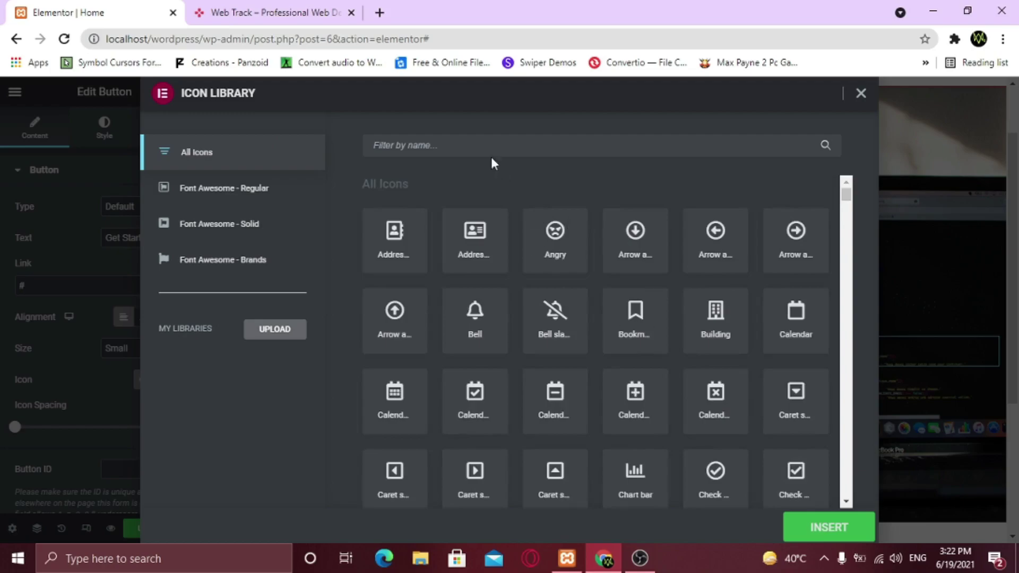
{"action": "left_click", "coordinate": [486, 149]}
{"action": "type", "text": "ar"}
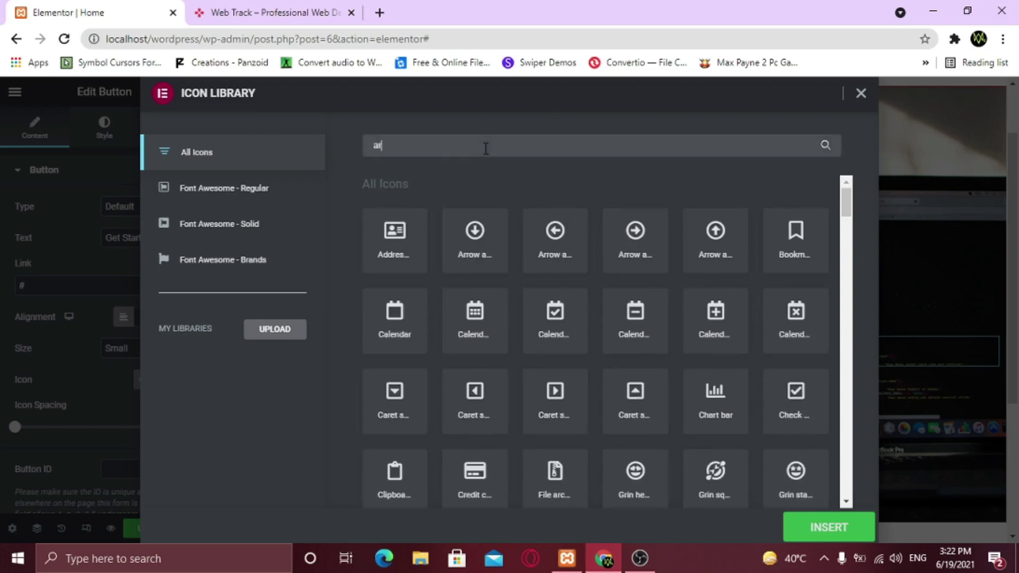
{"action": "type", "text": "row"}
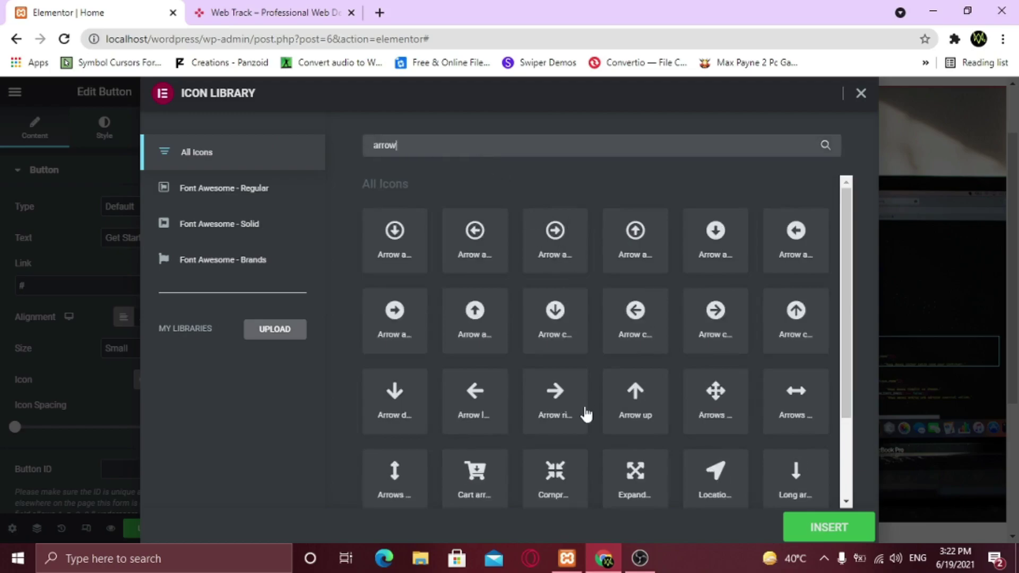
{"action": "left_click", "coordinate": [559, 406]}
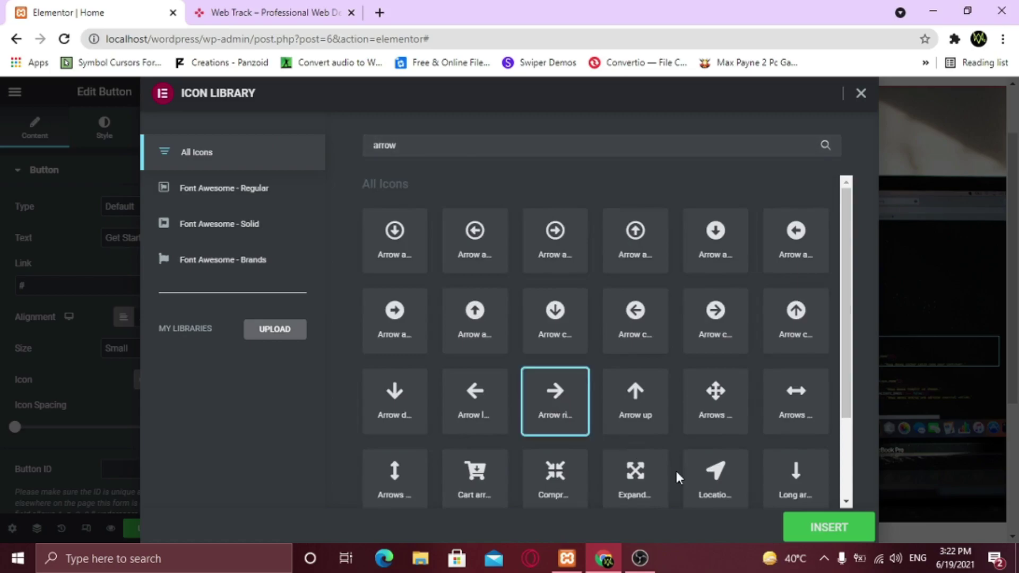
{"action": "left_click", "coordinate": [809, 529]}
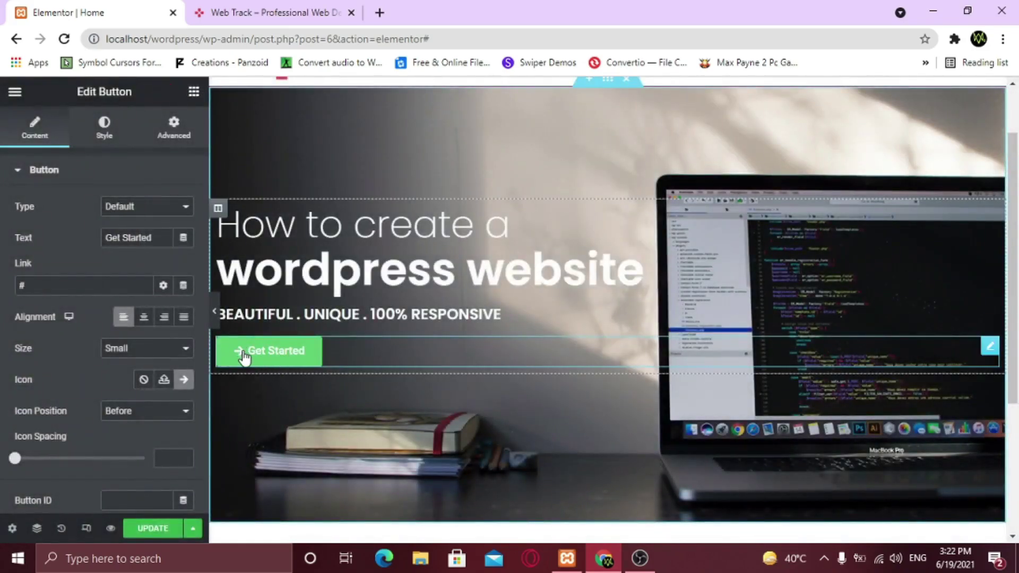
Keep the icon after the label, set icon spacing to 22, and make the button Medium size
{"action": "left_click", "coordinate": [121, 414]}
{"action": "left_click", "coordinate": [120, 438]}
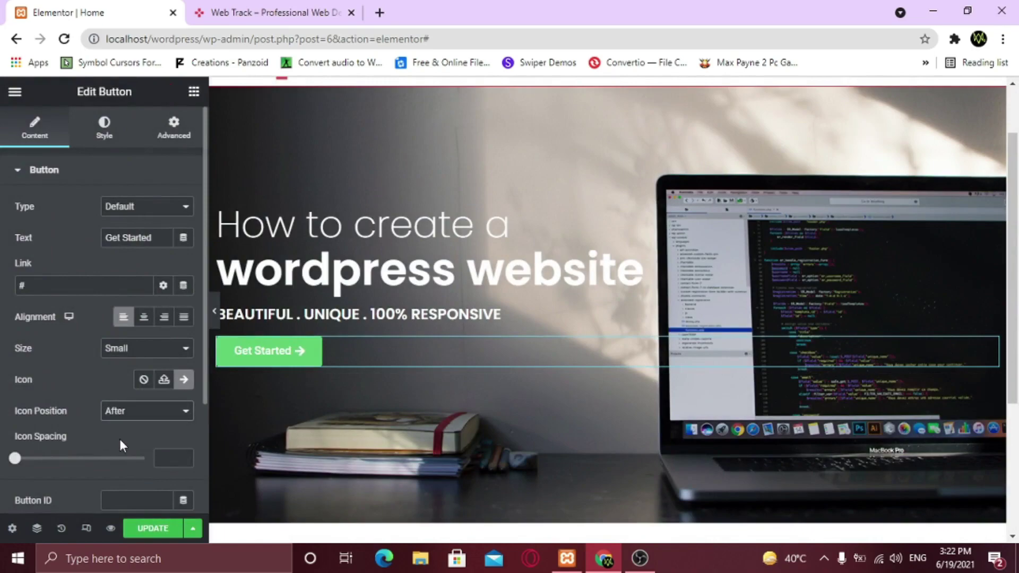
{"action": "left_click", "coordinate": [127, 416]}
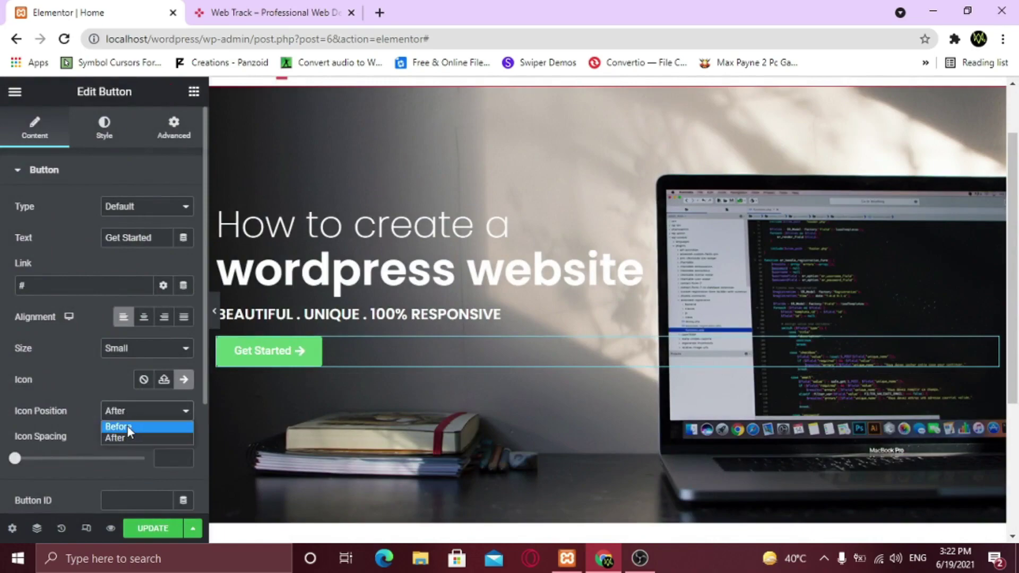
{"action": "left_click", "coordinate": [71, 388]}
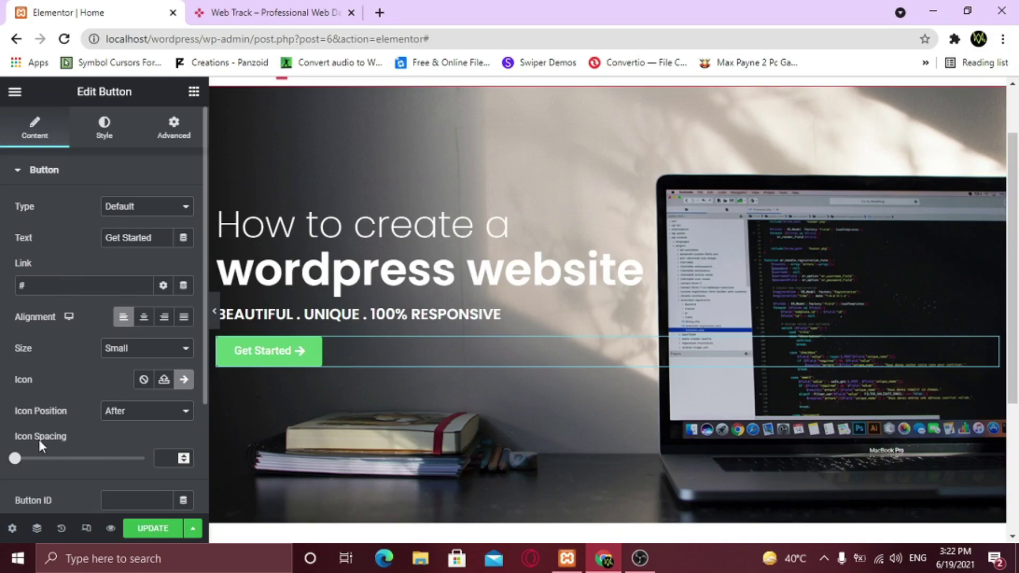
{"action": "left_click_drag", "start_coordinate": [13, 458], "coordinate": [71, 467]}
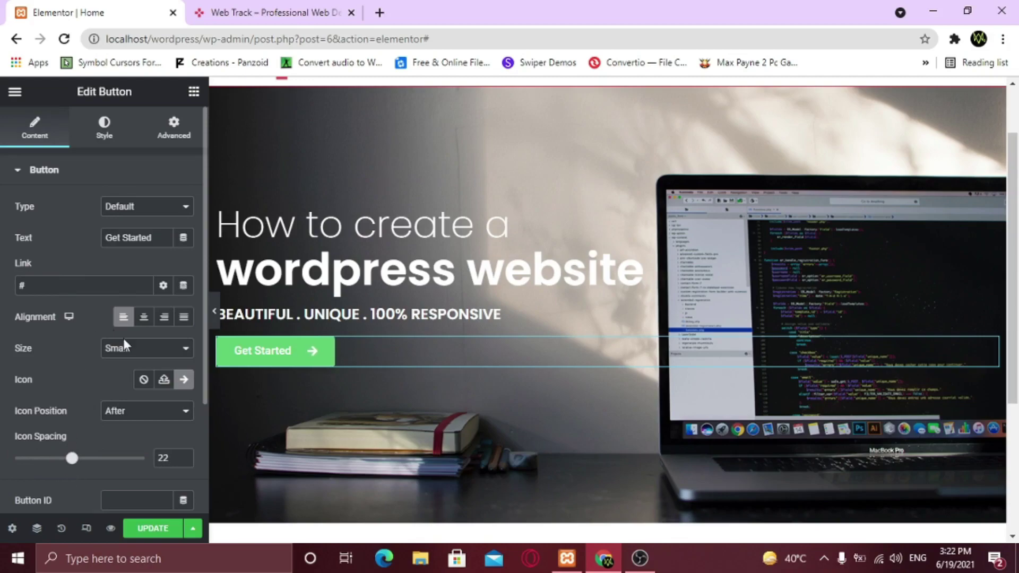
{"action": "left_click", "coordinate": [153, 350]}
{"action": "left_click", "coordinate": [135, 384]}
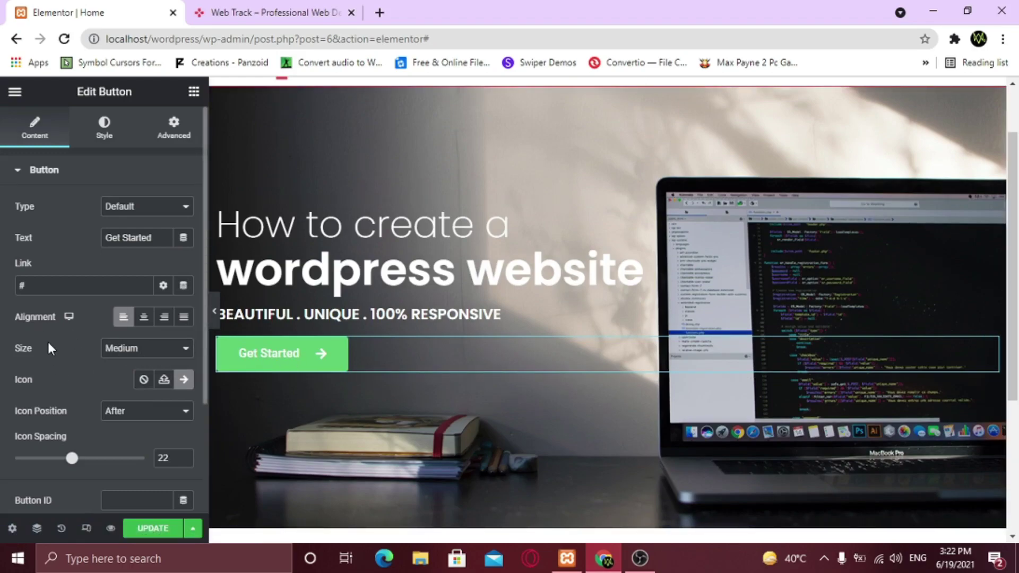
Set the Get Started button's typography font family to Poppins
{"action": "left_click", "coordinate": [104, 132]}
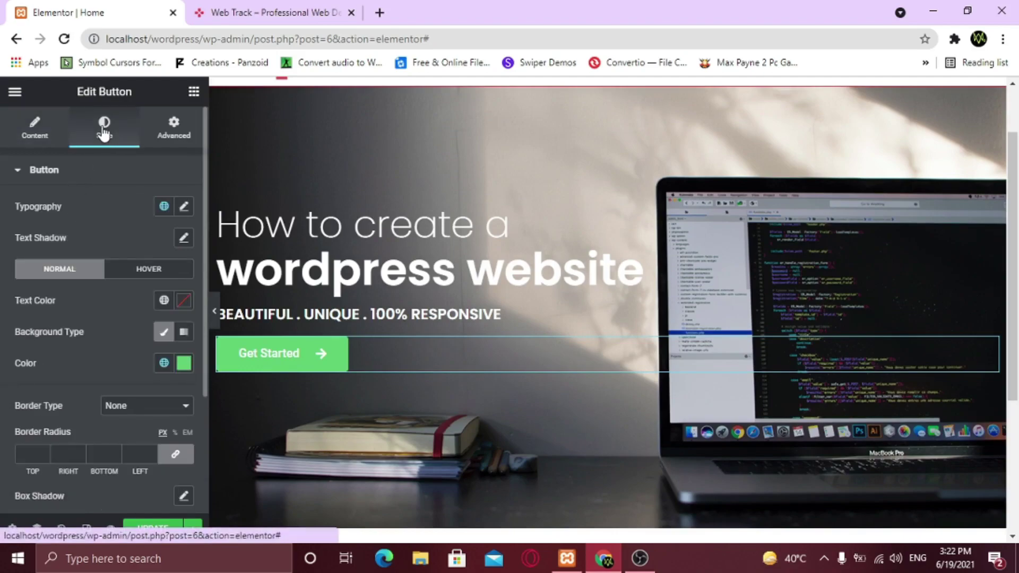
{"action": "left_click", "coordinate": [183, 207]}
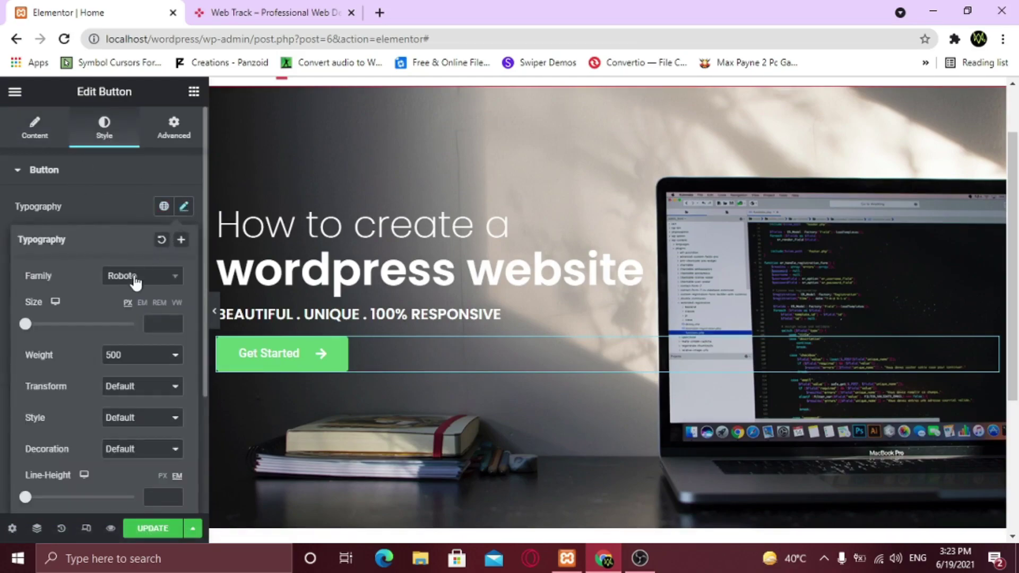
{"action": "left_click", "coordinate": [133, 277]}
{"action": "type", "text": "poppi"}
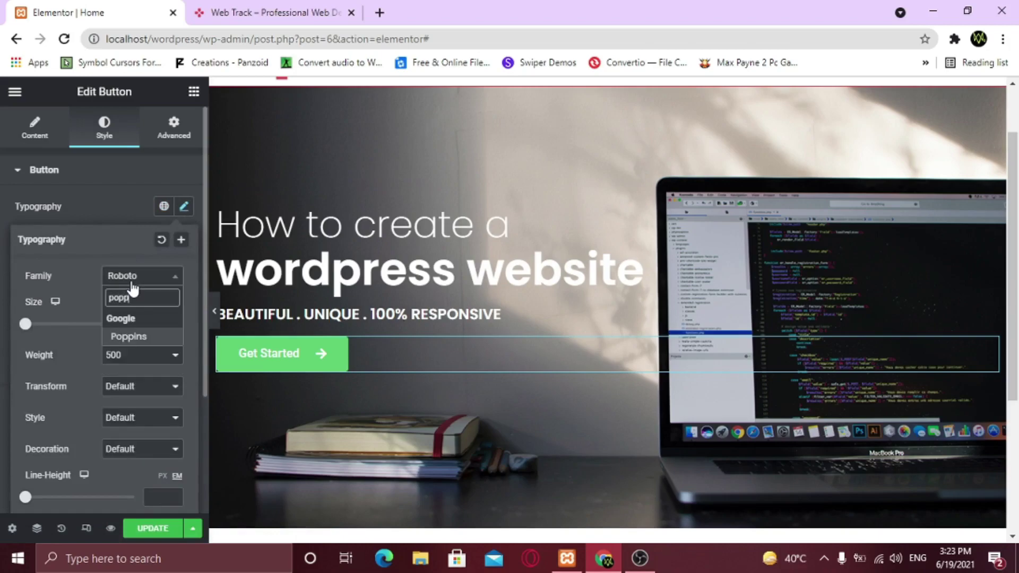
{"action": "key", "text": "Return"}
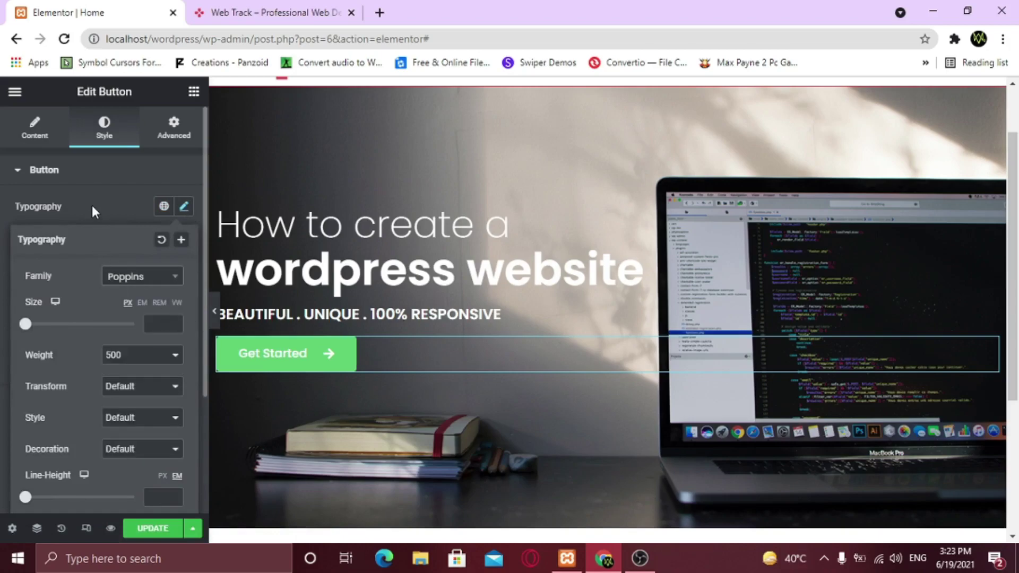
{"action": "left_click", "coordinate": [92, 209]}
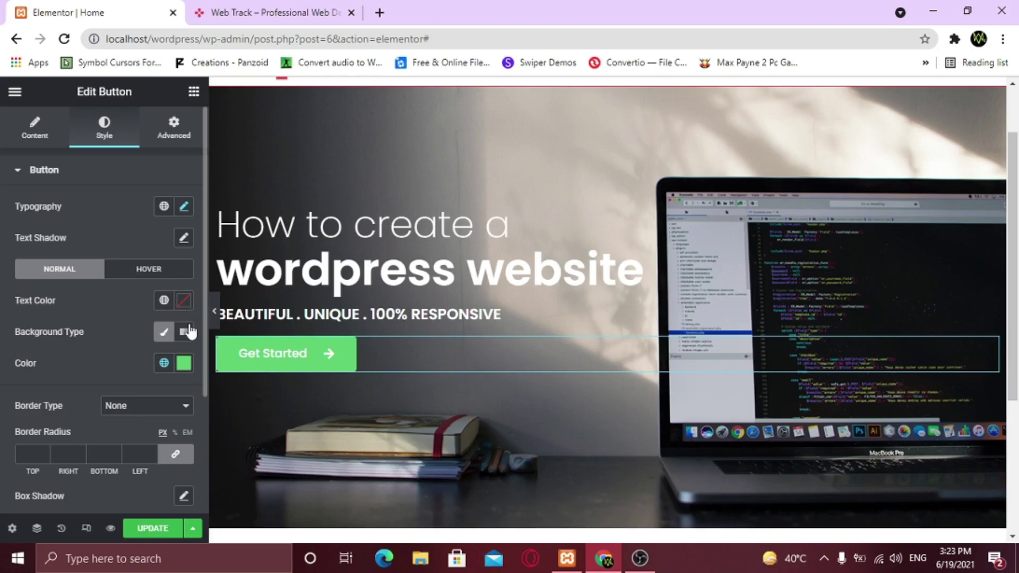
Change the button background colour to #dc3c4d and preview the page
{"action": "left_click", "coordinate": [184, 365]}
{"action": "left_click", "coordinate": [153, 327]}
{"action": "key", "text": "BackSpace"}
{"action": "key", "text": "BackSpace"}
{"action": "key", "text": "BackSpace"}
{"action": "key", "text": "BackSpace"}
{"action": "key", "text": "BackSpace"}
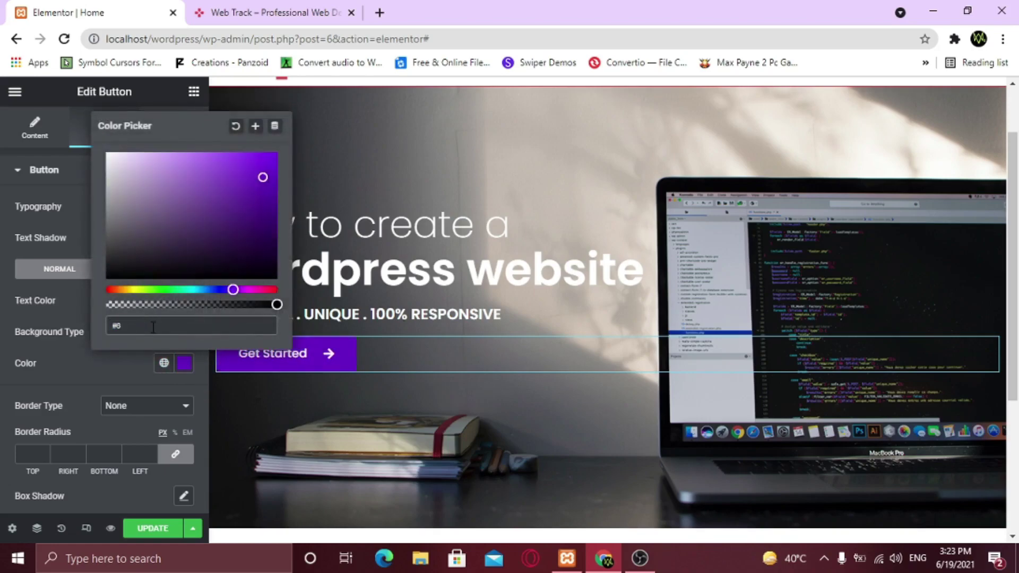
{"action": "type", "text": "dc3c4d"}
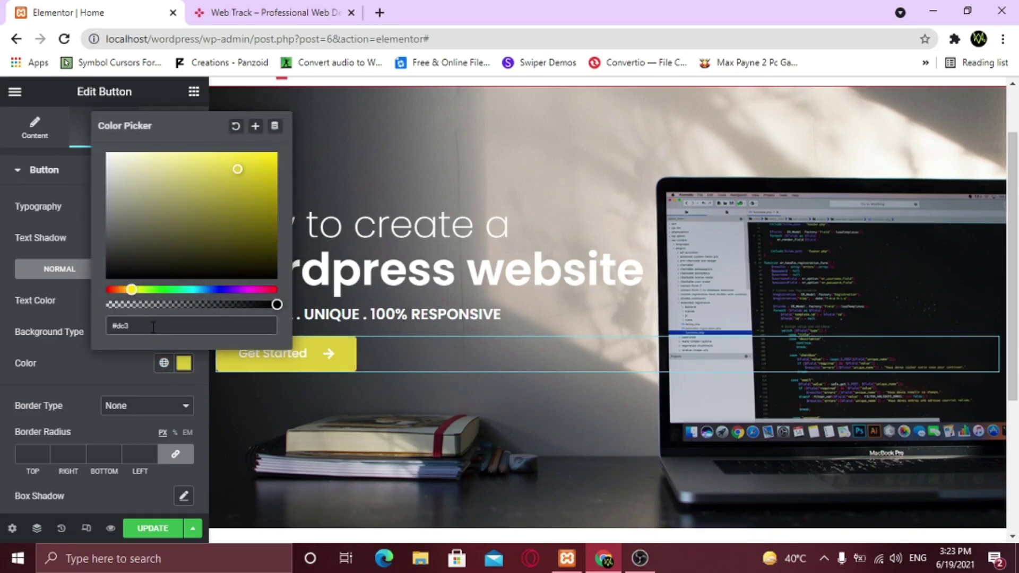
{"action": "left_click", "coordinate": [130, 378]}
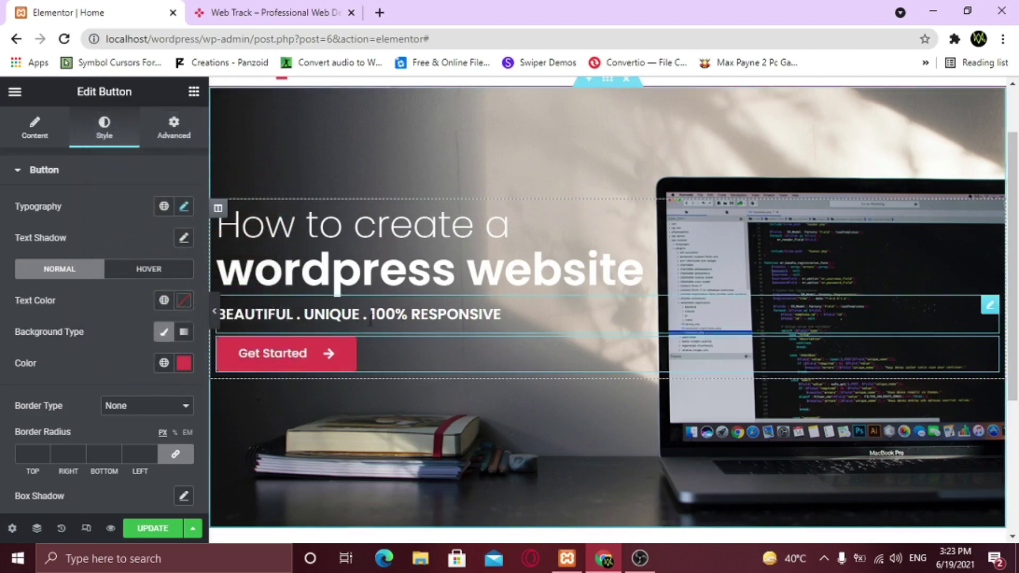
{"action": "left_click", "coordinate": [215, 311]}
{"action": "scroll", "coordinate": [273, 417], "scroll_direction": "up", "scroll_amount": 2}
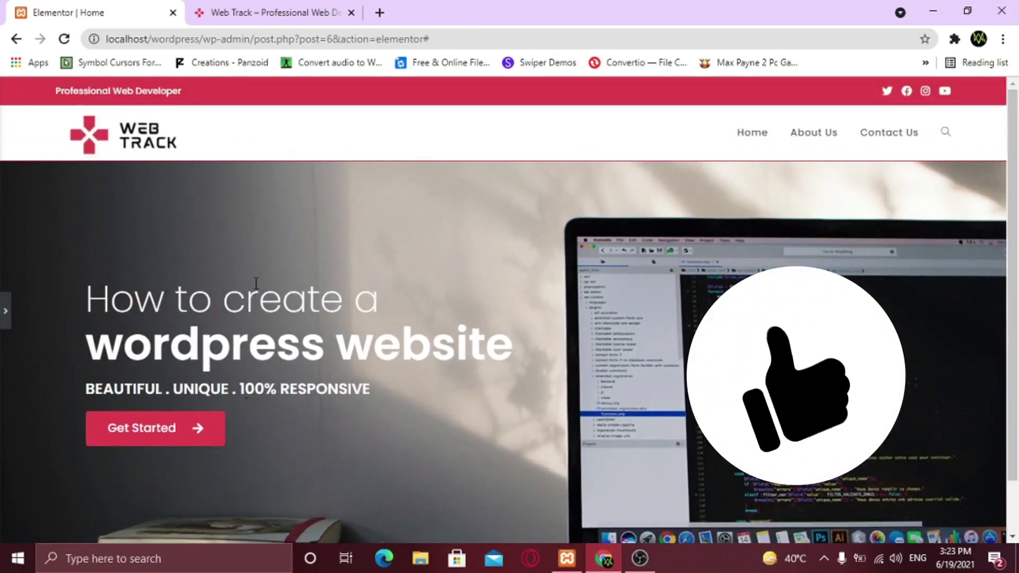
{"action": "scroll", "coordinate": [210, 362], "scroll_direction": "down", "scroll_amount": 1}
{"action": "scroll", "coordinate": [210, 361], "scroll_direction": "up", "scroll_amount": 1}
{"action": "scroll", "coordinate": [333, 382], "scroll_direction": "down", "scroll_amount": 1}
{"action": "scroll", "coordinate": [333, 382], "scroll_direction": "up", "scroll_amount": 1}
{"action": "left_click", "coordinate": [5, 329]}
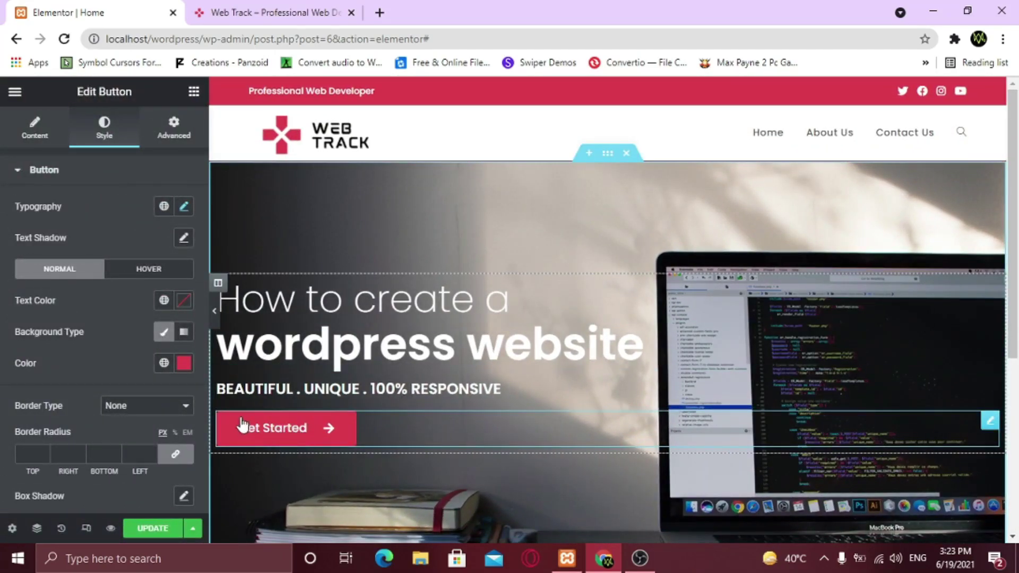
Set the button's hover text colour to black
{"action": "left_click", "coordinate": [151, 270]}
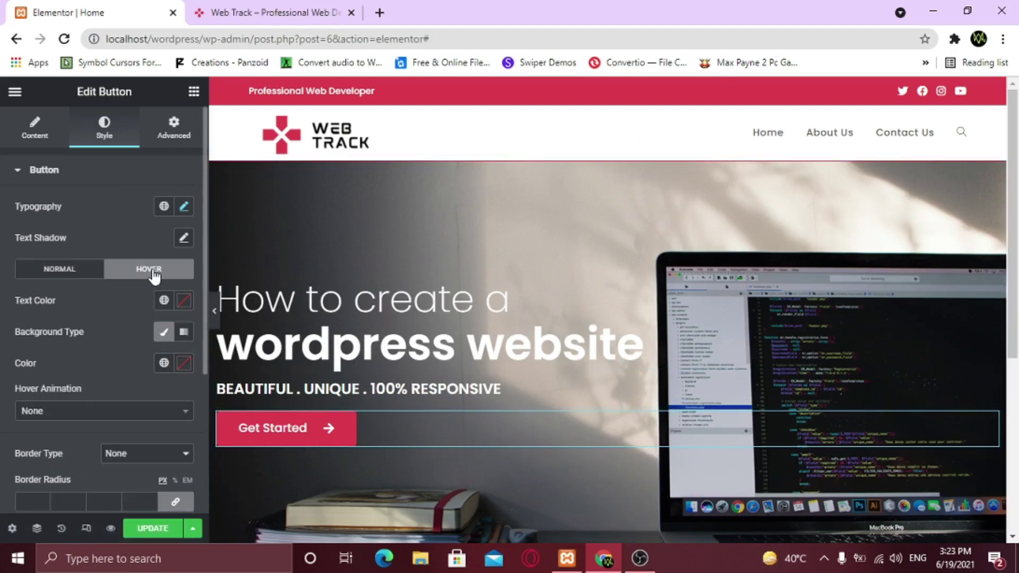
{"action": "left_click", "coordinate": [183, 300]}
{"action": "left_click_drag", "start_coordinate": [266, 335], "coordinate": [212, 353]}
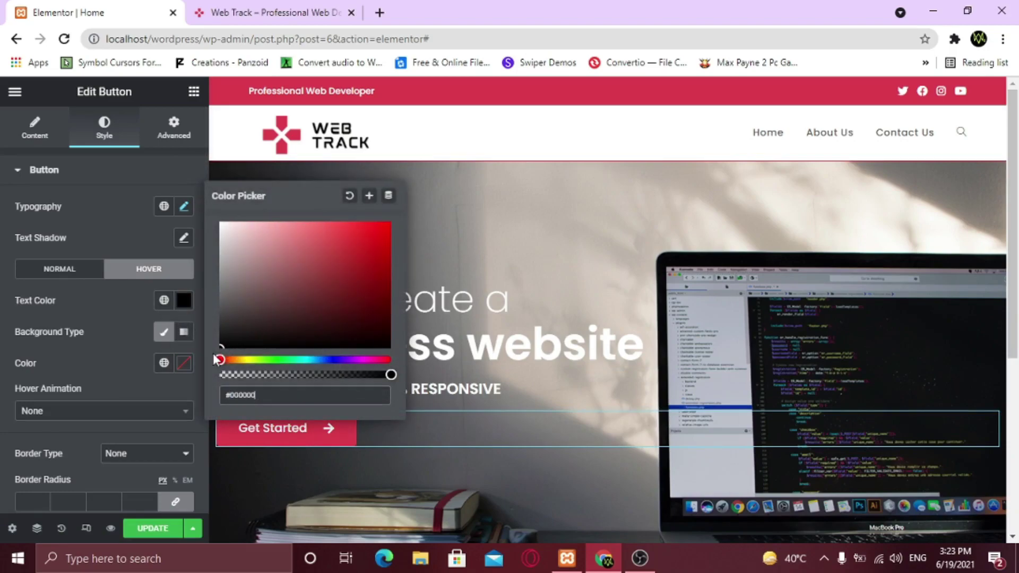
{"action": "left_click", "coordinate": [119, 351]}
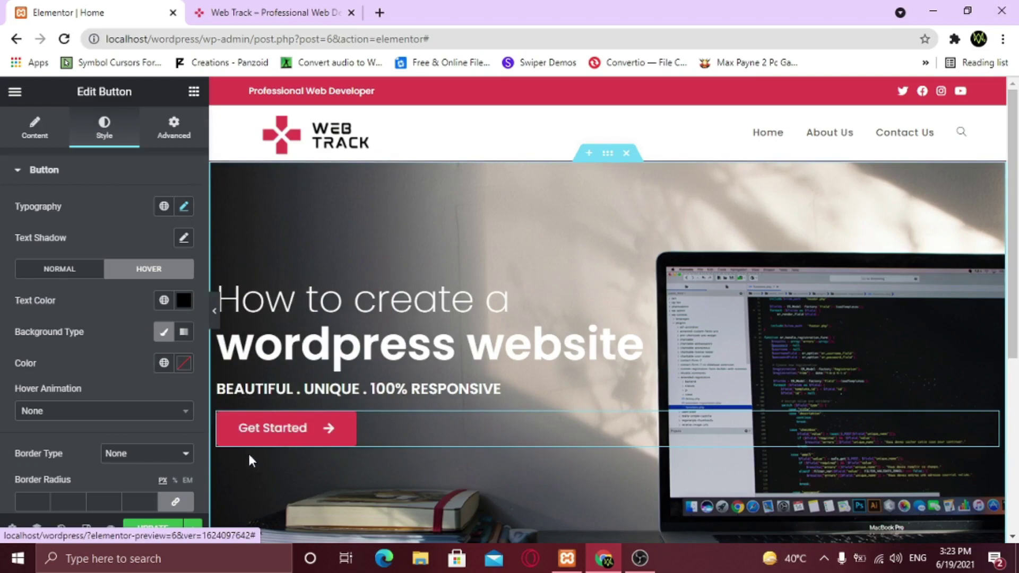
Try a #cc3c4d hover background with varying transparency, then clear the hover background colour
{"action": "left_click", "coordinate": [183, 365]}
{"action": "left_click", "coordinate": [150, 326]}
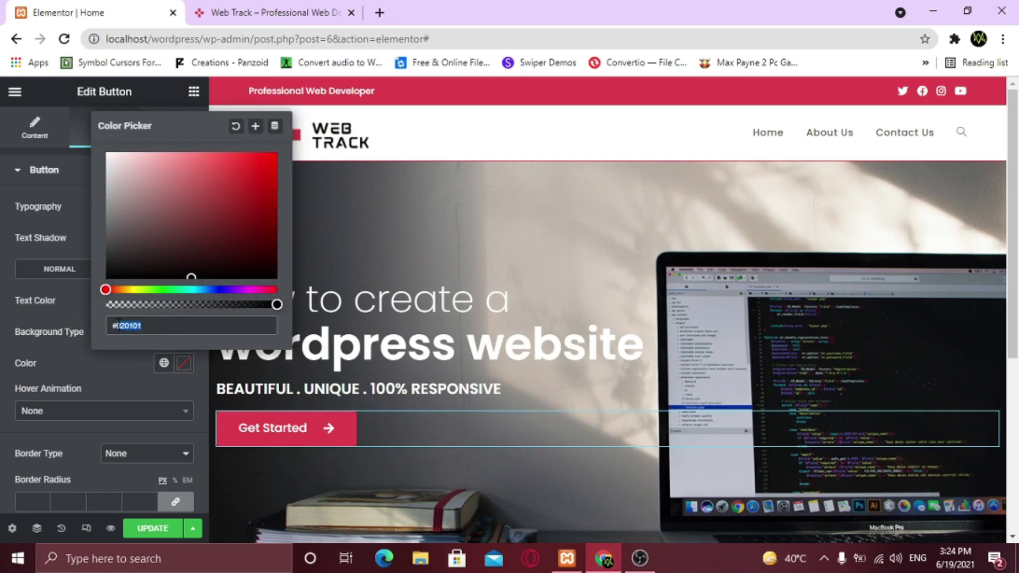
{"action": "key", "text": "BackSpace"}
{"action": "type", "text": "cc3"}
{"action": "type", "text": "c3c"}
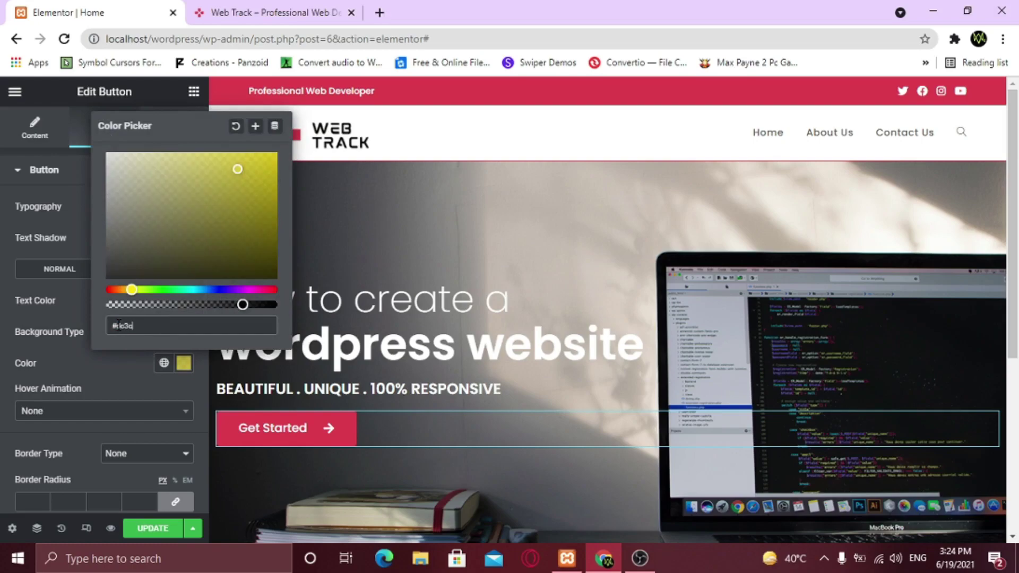
{"action": "type", "text": "4d"}
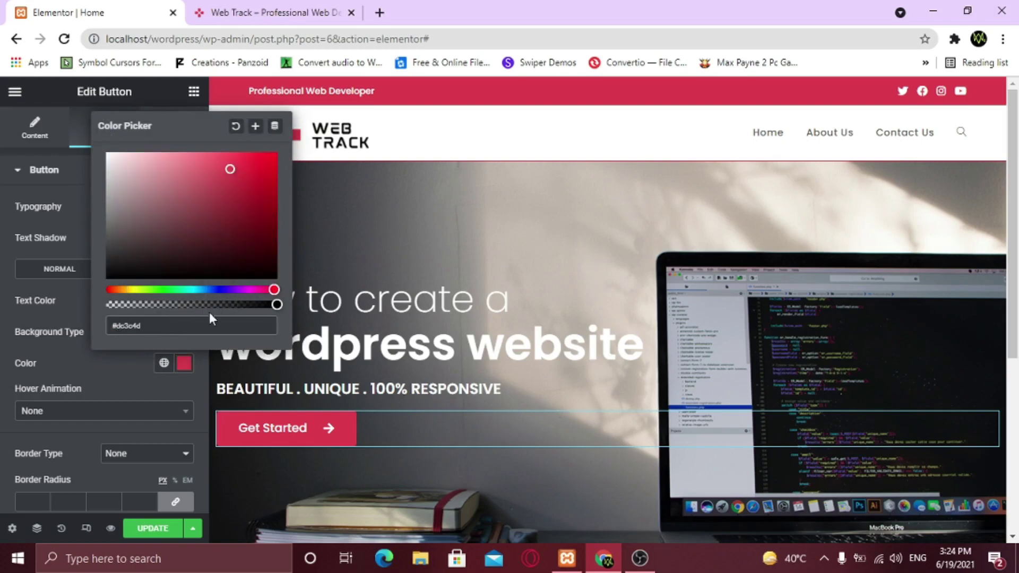
{"action": "left_click_drag", "start_coordinate": [277, 305], "coordinate": [239, 306]}
{"action": "right_click", "coordinate": [239, 306]}
{"action": "left_click", "coordinate": [239, 306]}
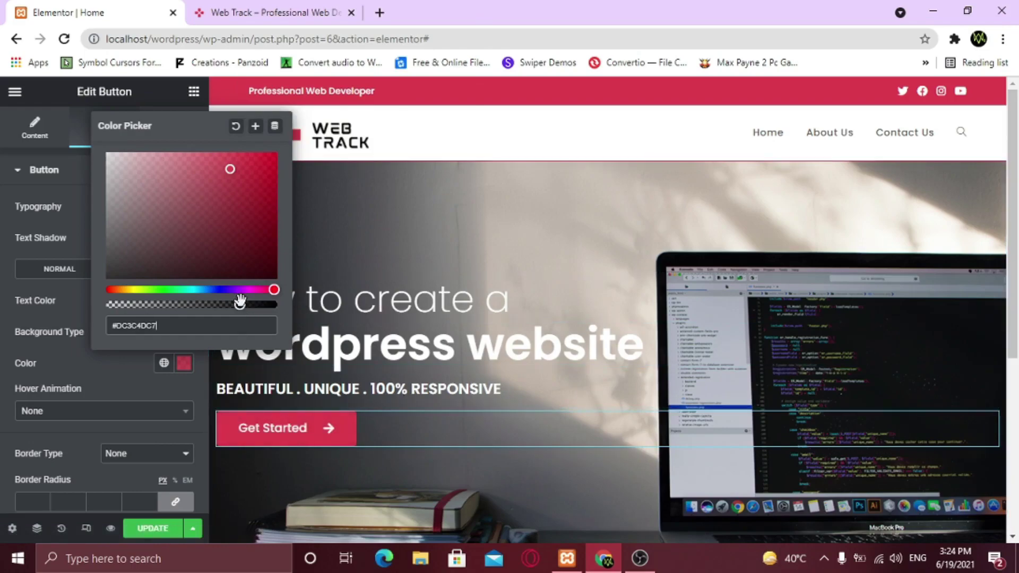
{"action": "left_click_drag", "start_coordinate": [240, 307], "coordinate": [213, 305]}
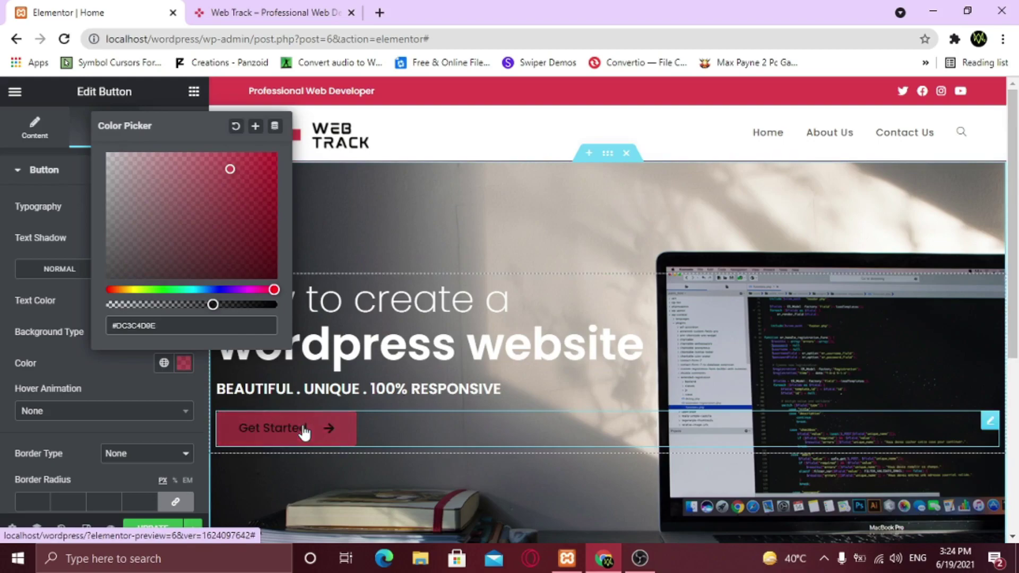
{"action": "left_click_drag", "start_coordinate": [214, 306], "coordinate": [281, 311]}
{"action": "left_click", "coordinate": [236, 126]}
{"action": "left_click", "coordinate": [64, 344]}
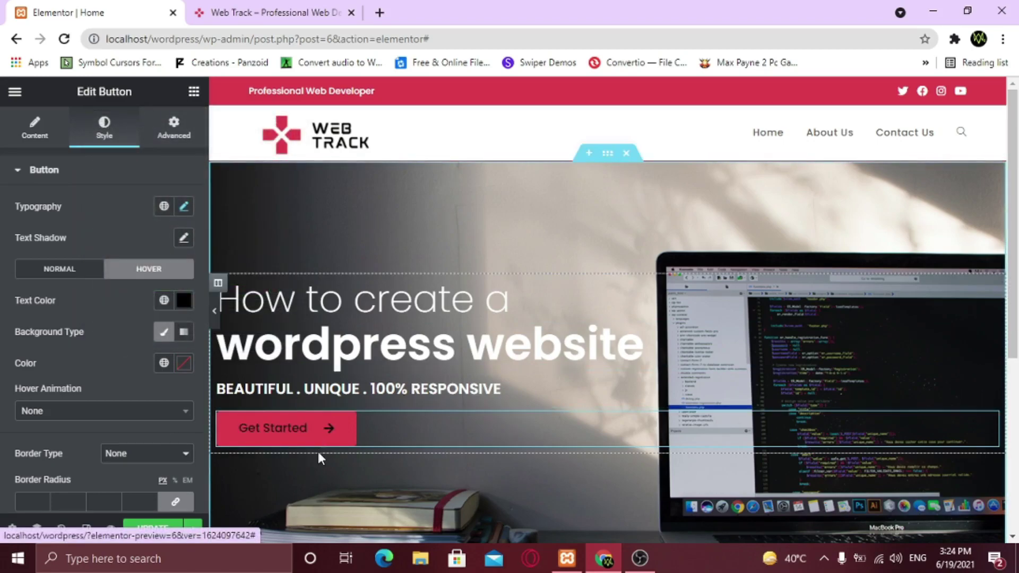
Save the page, try a Shrink hover animation, then switch to Push
{"action": "scroll", "coordinate": [216, 324], "scroll_direction": "down", "scroll_amount": 1}
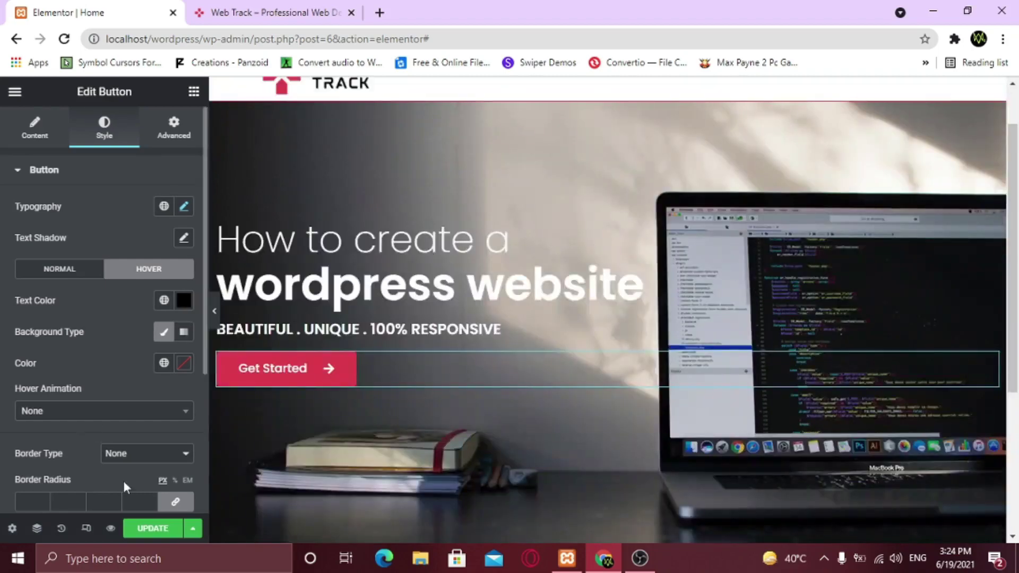
{"action": "left_click", "coordinate": [154, 530]}
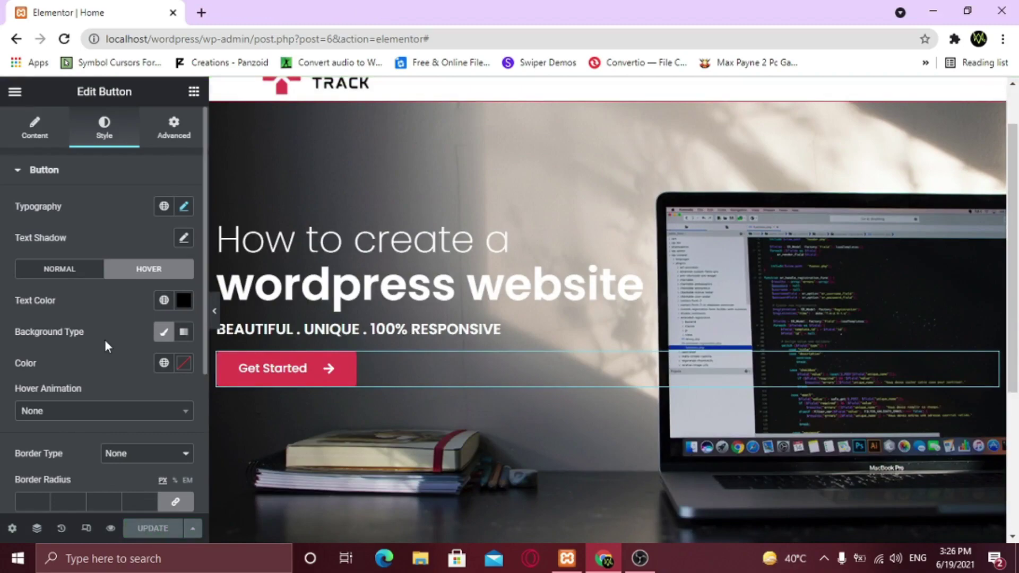
{"action": "left_click", "coordinate": [92, 421]}
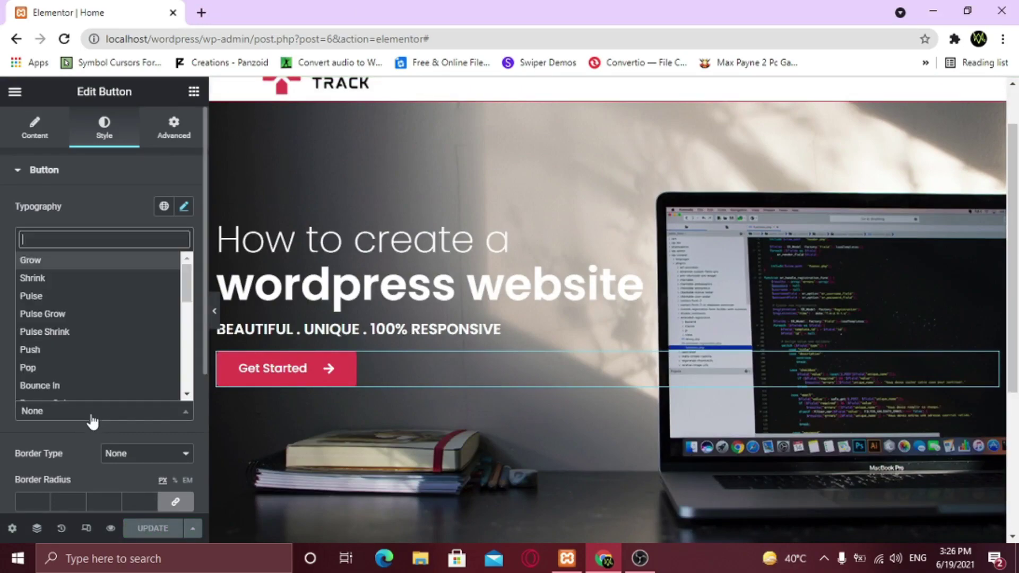
{"action": "left_click", "coordinate": [60, 279]}
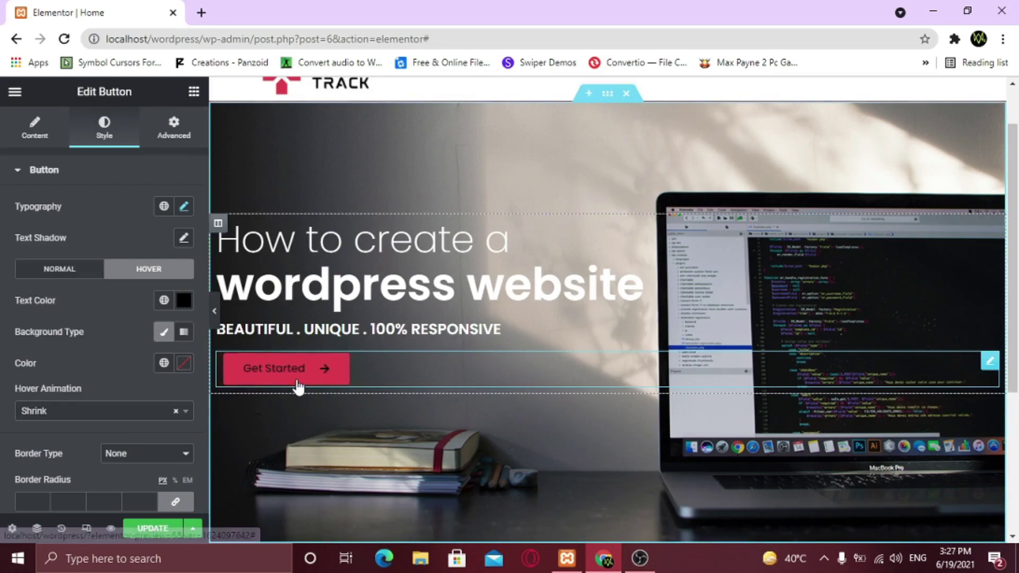
{"action": "left_click", "coordinate": [98, 413]}
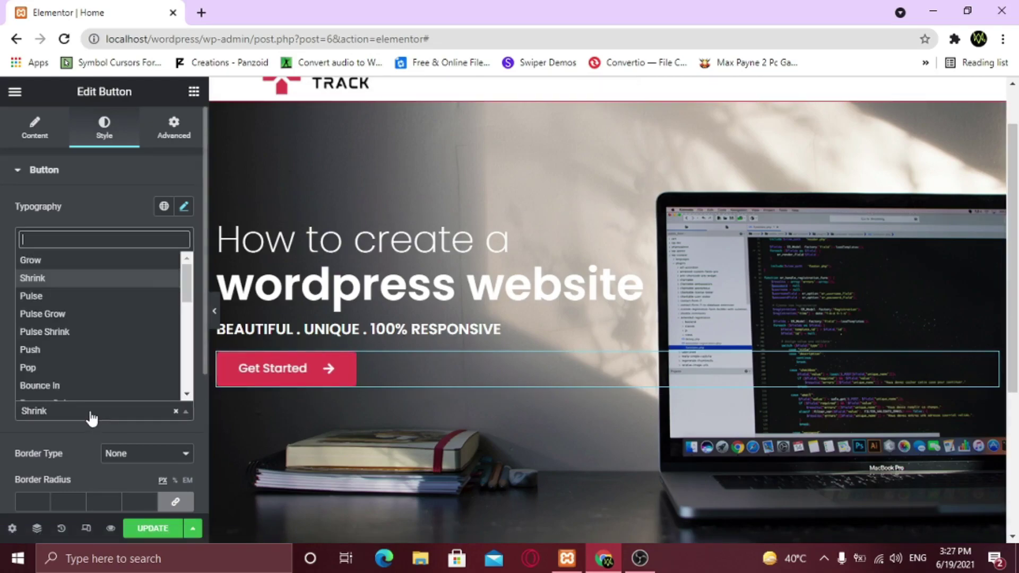
{"action": "left_click", "coordinate": [73, 351]}
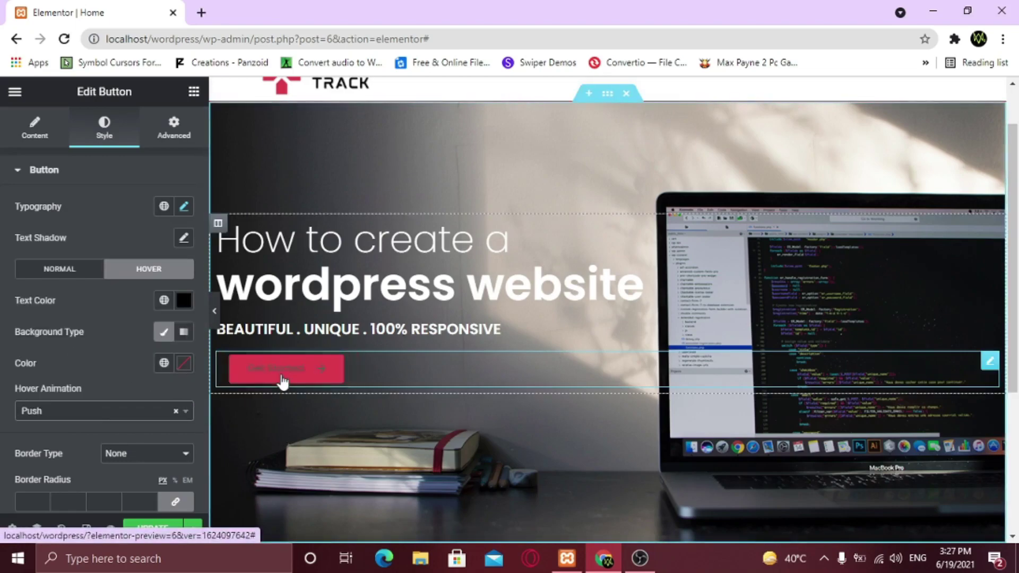
Preview the Pop hover animation, then settle back on Push
{"action": "left_click", "coordinate": [104, 412]}
{"action": "scroll", "coordinate": [71, 367], "scroll_direction": "down", "scroll_amount": 2}
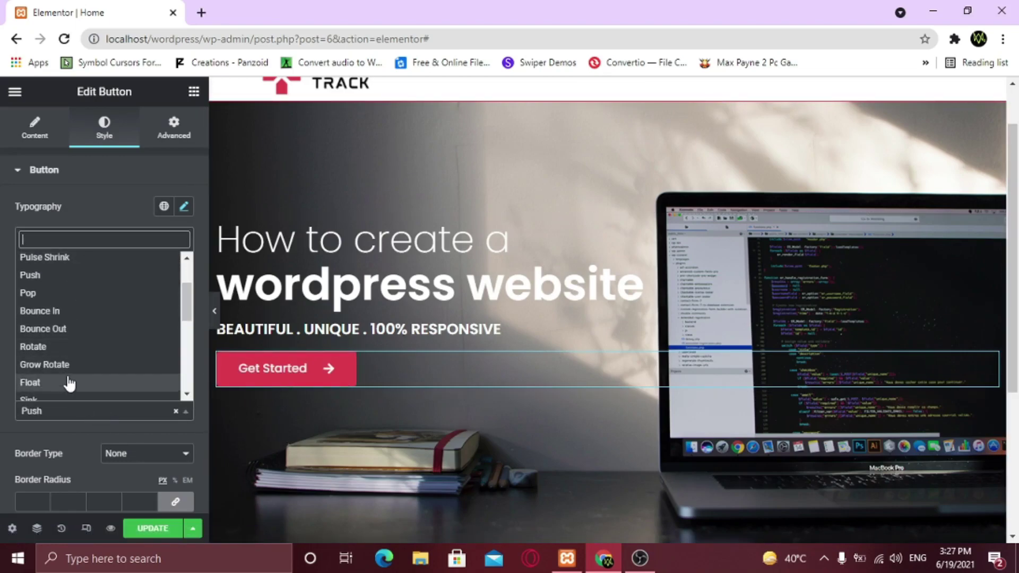
{"action": "left_click", "coordinate": [84, 301]}
{"action": "left_click", "coordinate": [69, 412]}
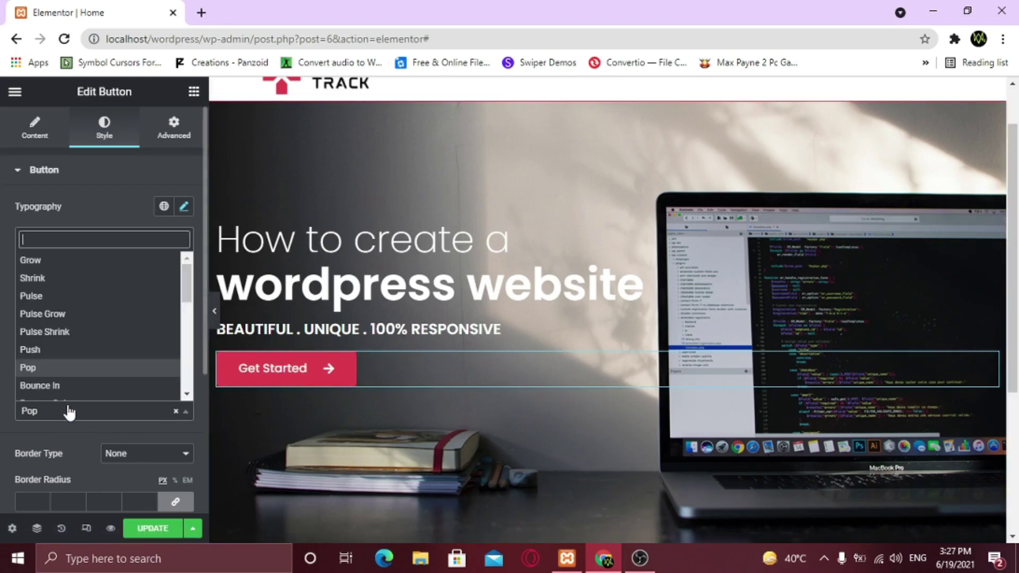
{"action": "left_click", "coordinate": [69, 350]}
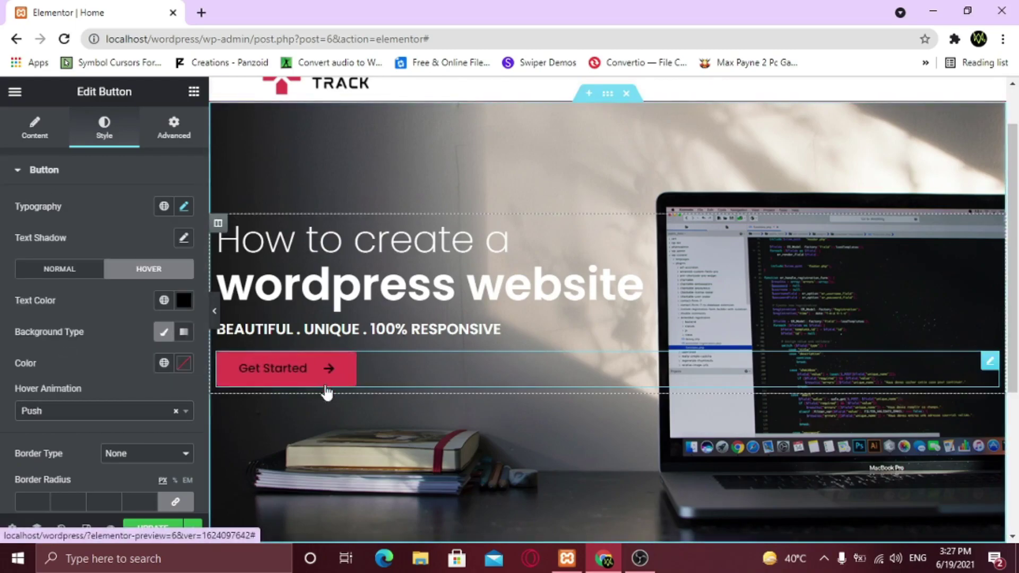
{"action": "scroll", "coordinate": [45, 396], "scroll_direction": "down", "scroll_amount": 3}
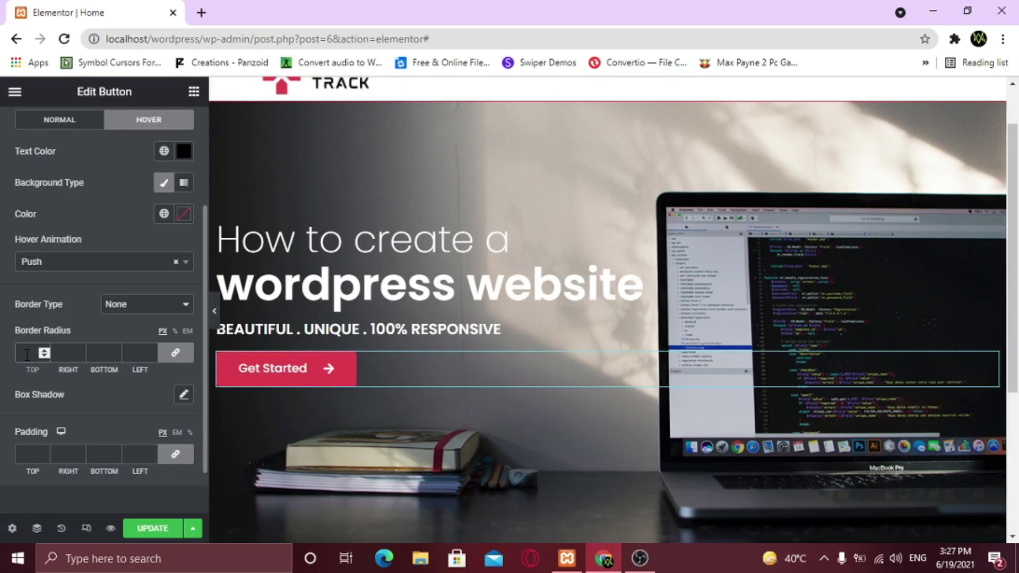
Set the button's border radius to 50 on all corners and preview it
{"action": "type", "text": "0"}
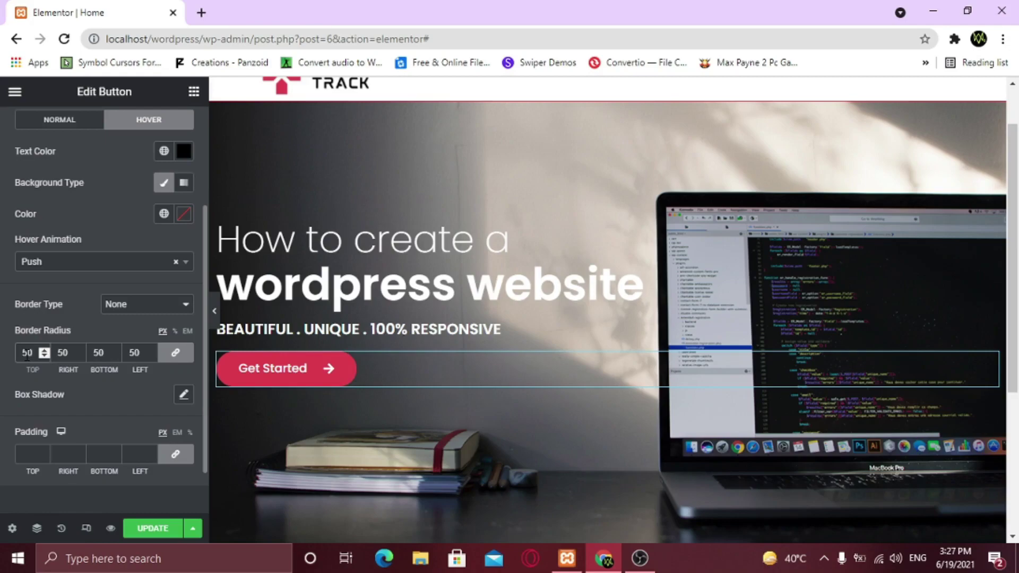
{"action": "left_click", "coordinate": [214, 311]}
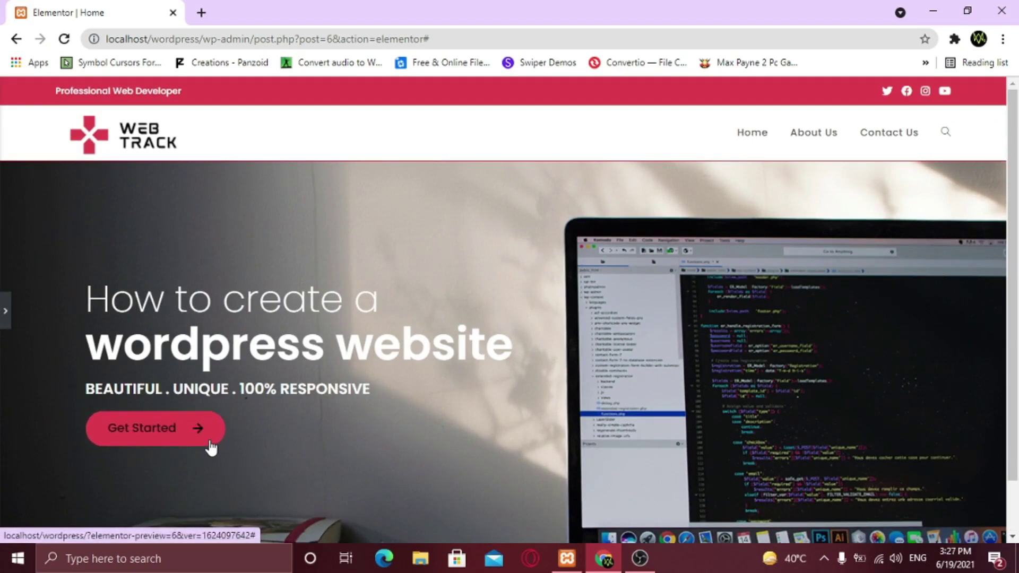
{"action": "left_click", "coordinate": [5, 325]}
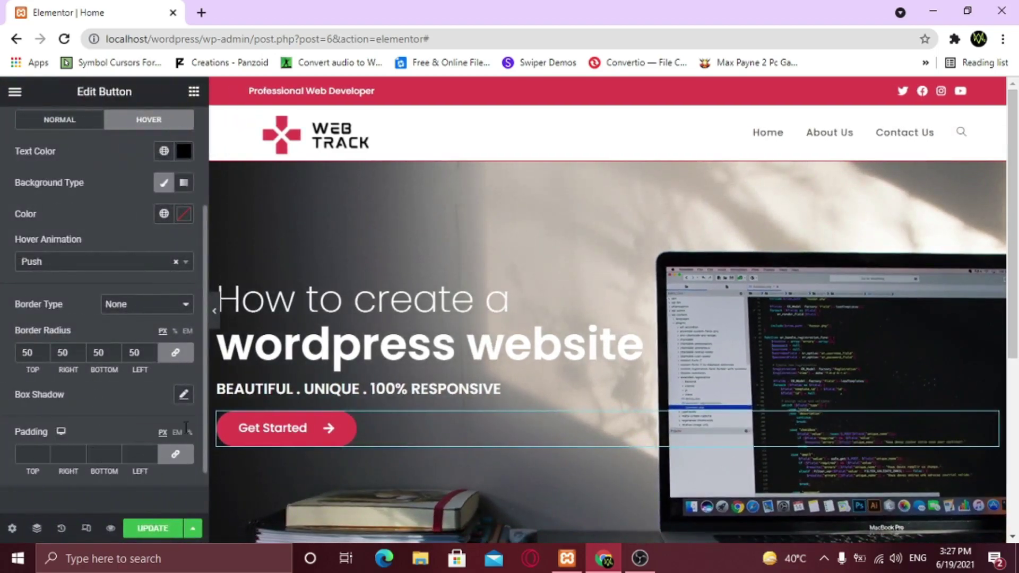
Open the Box Shadow settings, preview the button, and reset the shadow to default
{"action": "left_click", "coordinate": [183, 398]}
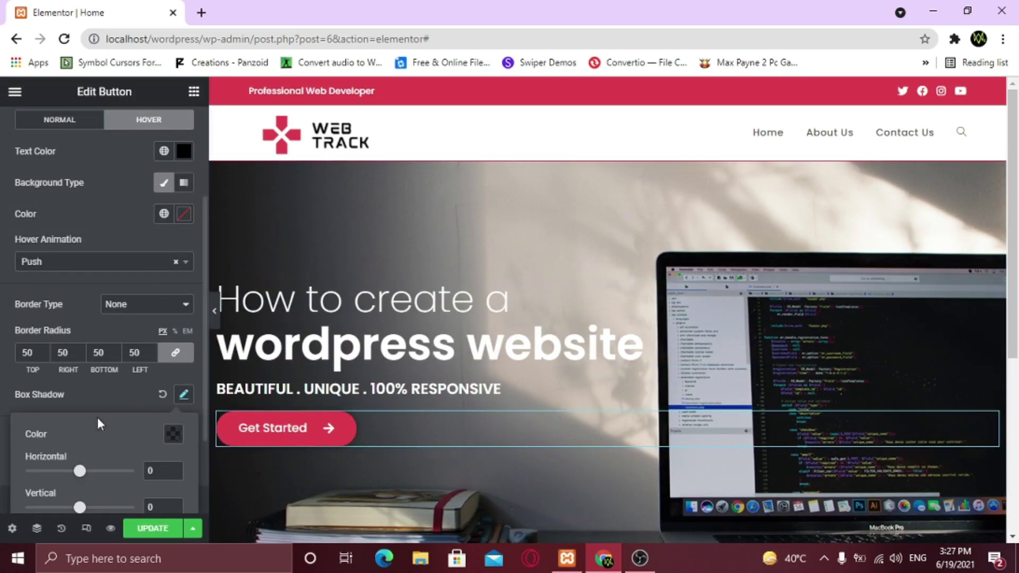
{"action": "scroll", "coordinate": [104, 410], "scroll_direction": "down", "scroll_amount": 2}
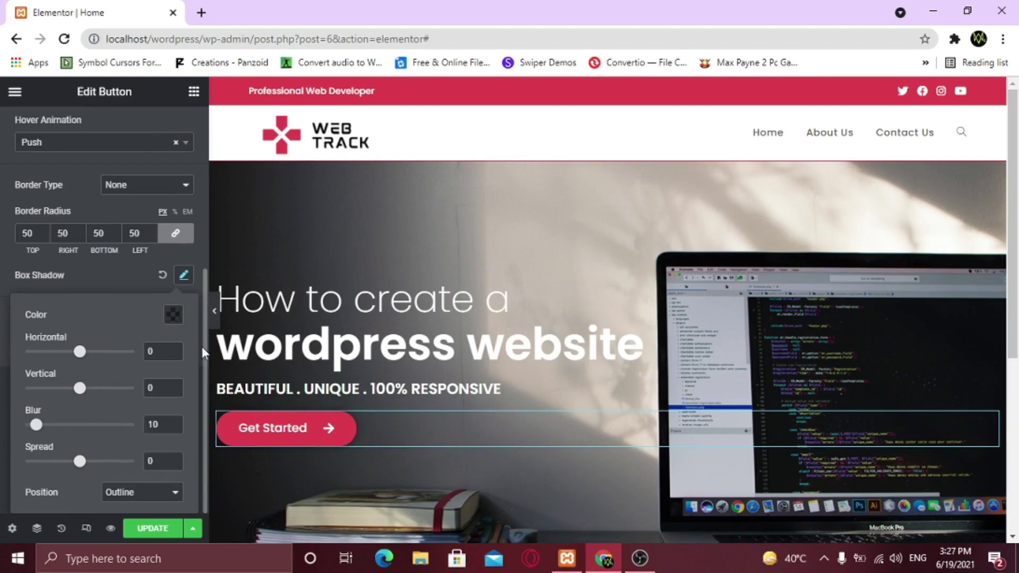
{"action": "left_click", "coordinate": [214, 311]}
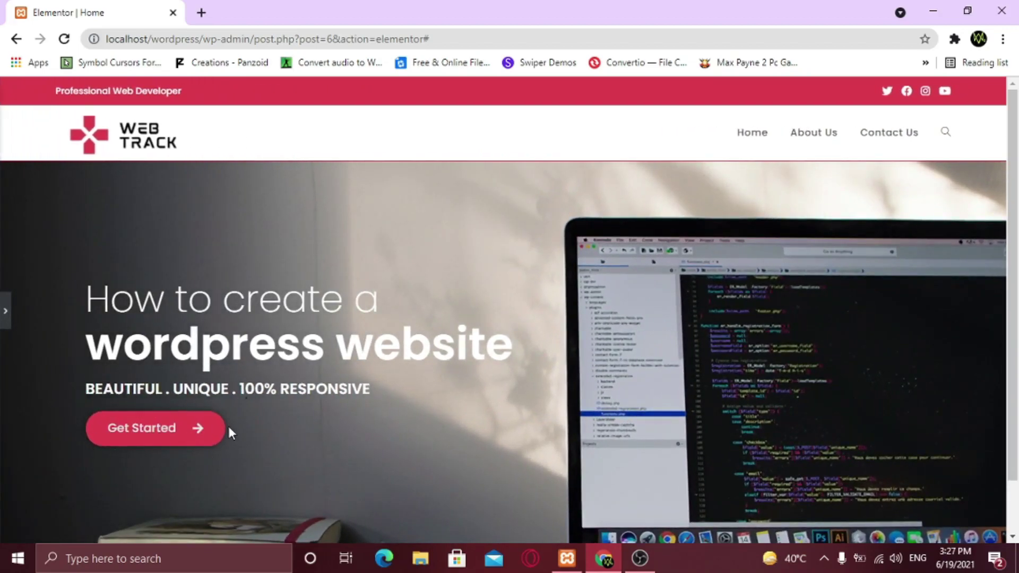
{"action": "left_click", "coordinate": [3, 325]}
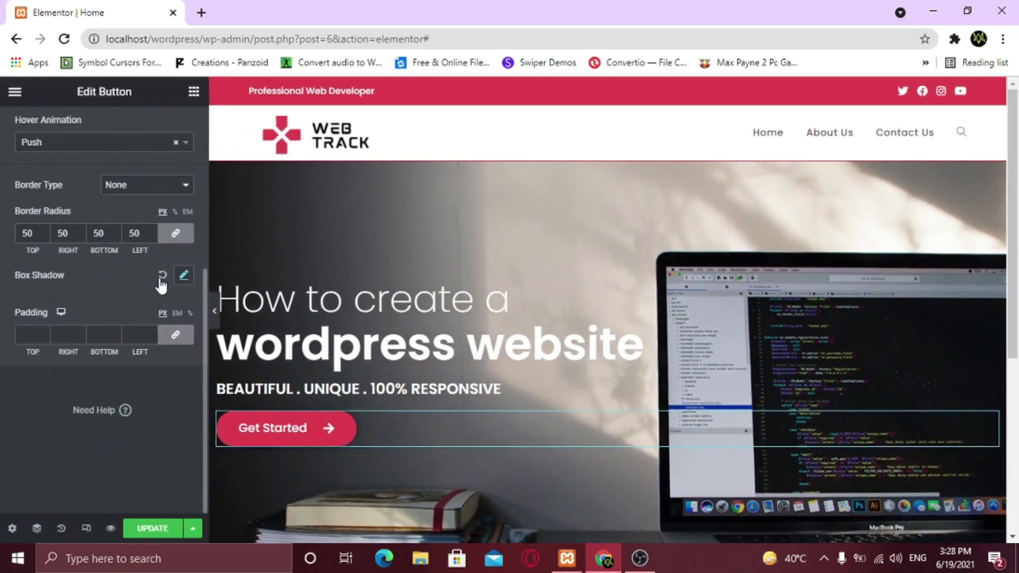
{"action": "left_click", "coordinate": [163, 276]}
{"action": "scroll", "coordinate": [116, 352], "scroll_direction": "up", "scroll_amount": 3}
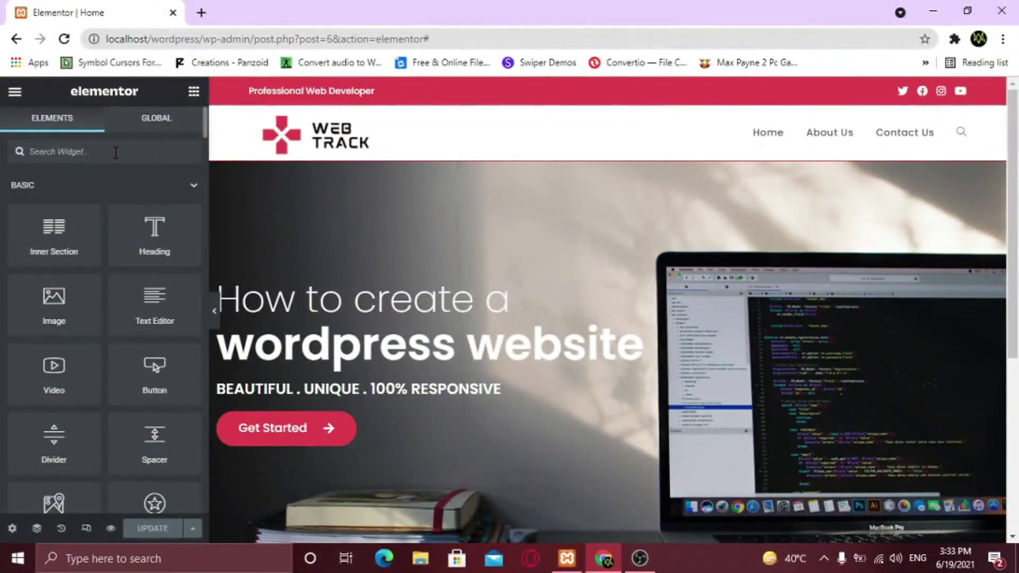
Insert a four-column section below the hero and filter the widget list by 'icon'
{"action": "scroll", "coordinate": [405, 338], "scroll_direction": "down", "scroll_amount": 5}
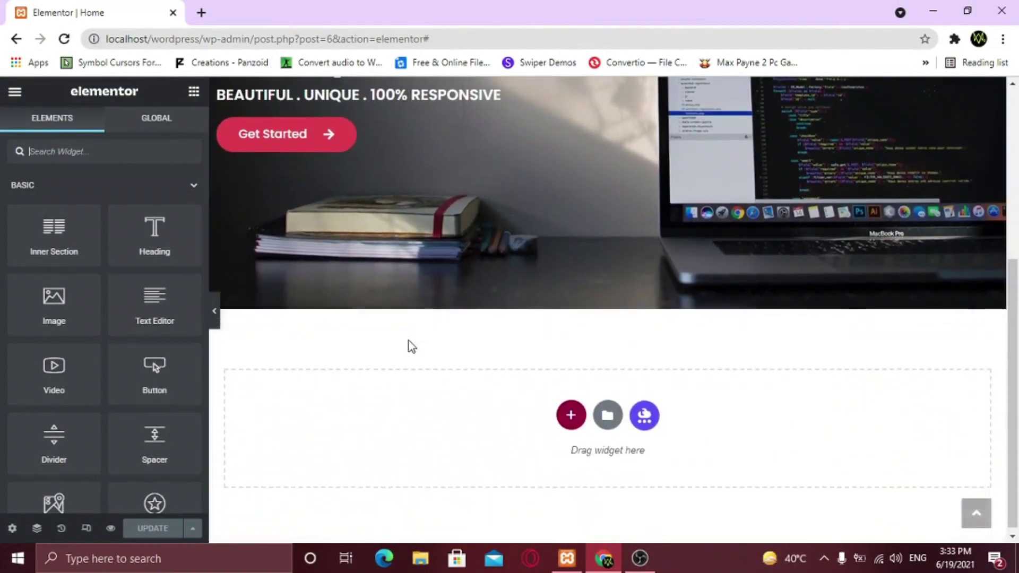
{"action": "left_click", "coordinate": [570, 412]}
{"action": "scroll", "coordinate": [570, 420], "scroll_direction": "down", "scroll_amount": 2}
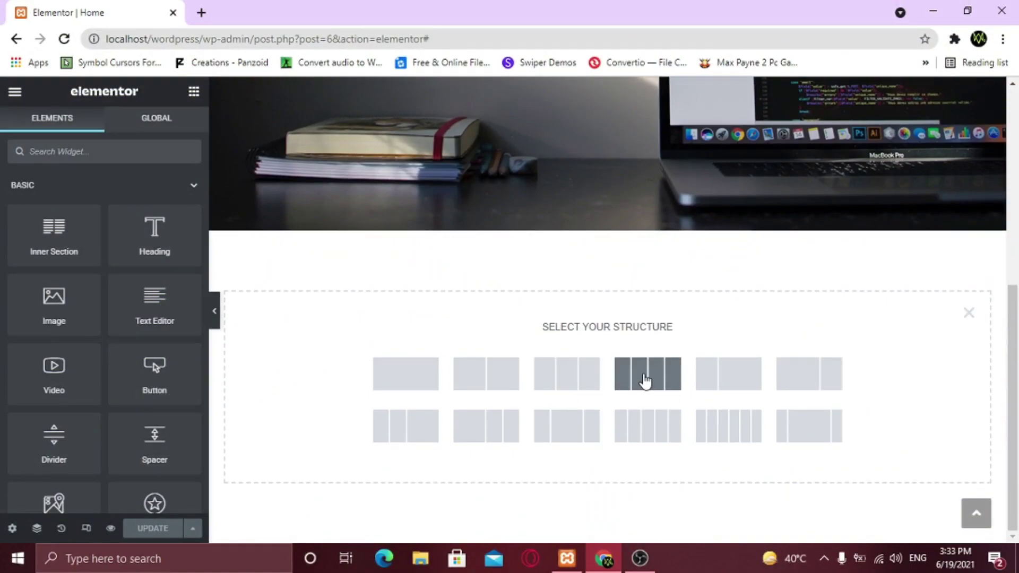
{"action": "left_click", "coordinate": [643, 373]}
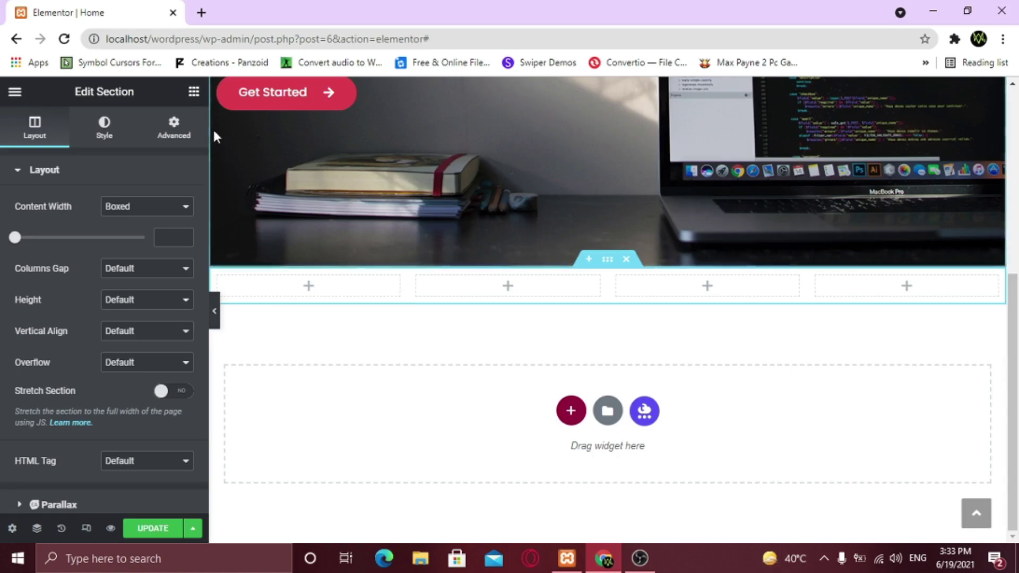
{"action": "left_click", "coordinate": [192, 99]}
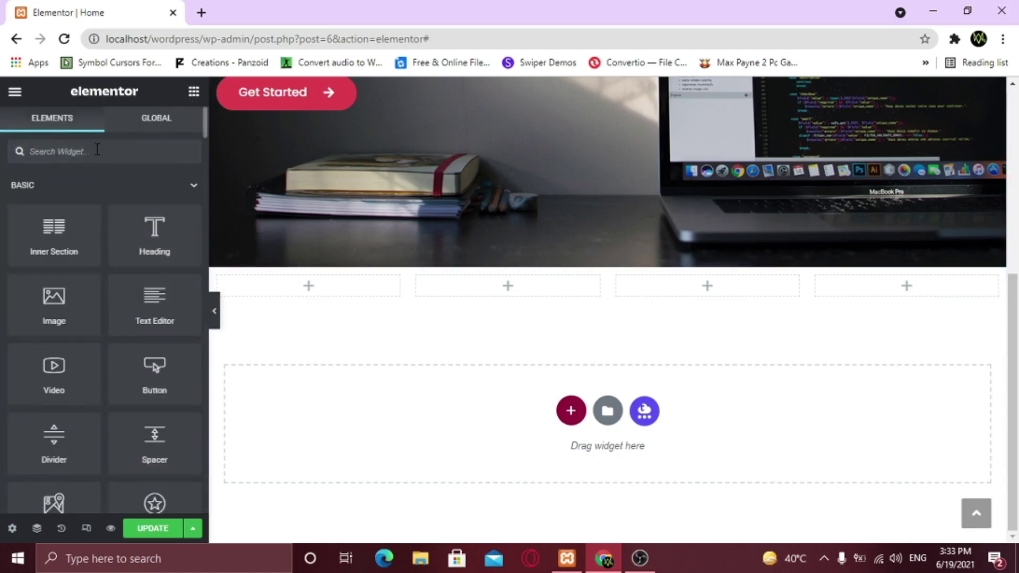
{"action": "type", "text": "icon"}
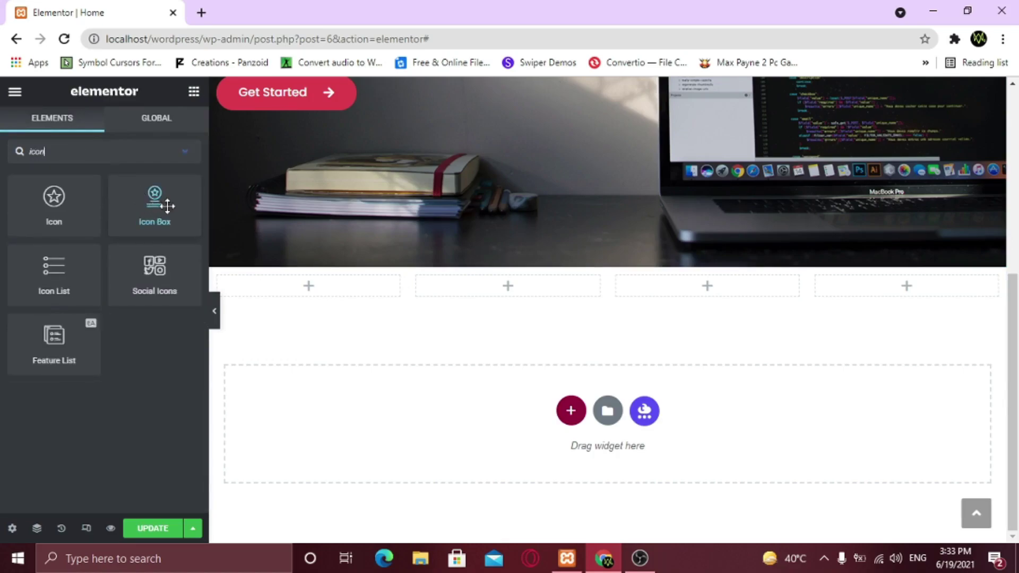
Drop an Icon Box into the first column and replace its star with the Youtube icon
{"action": "left_click_drag", "start_coordinate": [135, 206], "coordinate": [296, 285]}
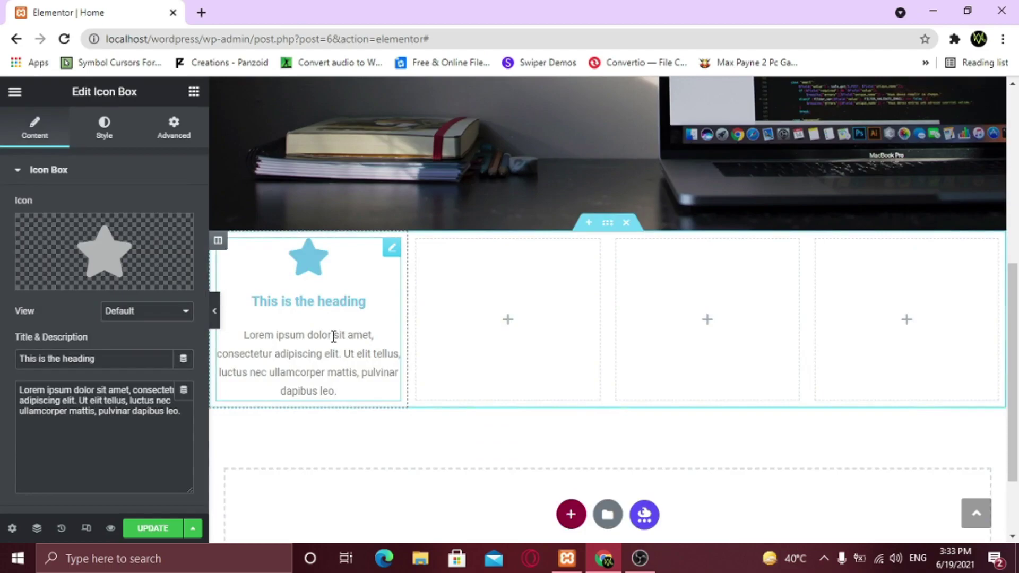
{"action": "left_click", "coordinate": [62, 280]}
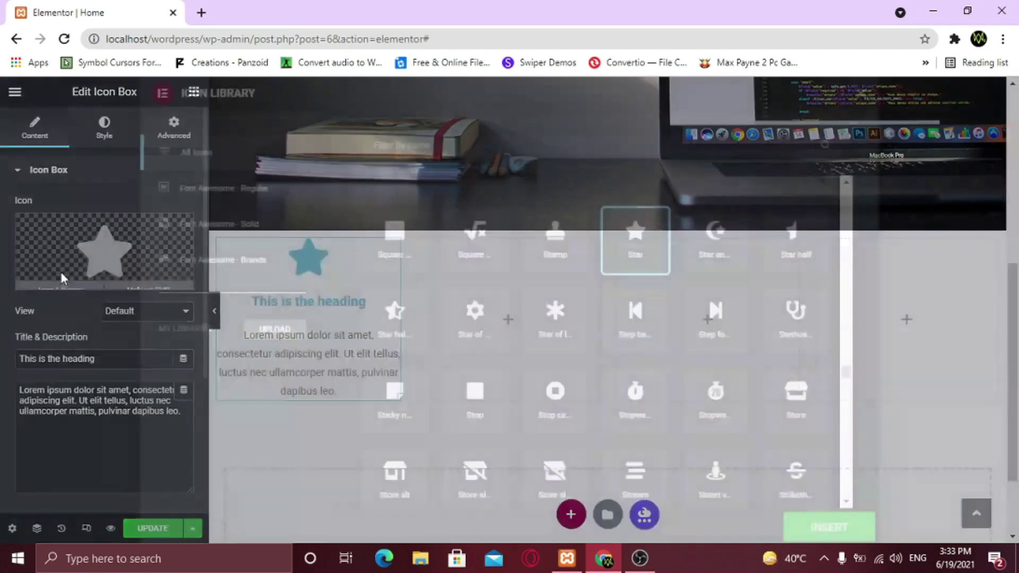
{"action": "left_click", "coordinate": [406, 150]}
{"action": "type", "text": "yout"}
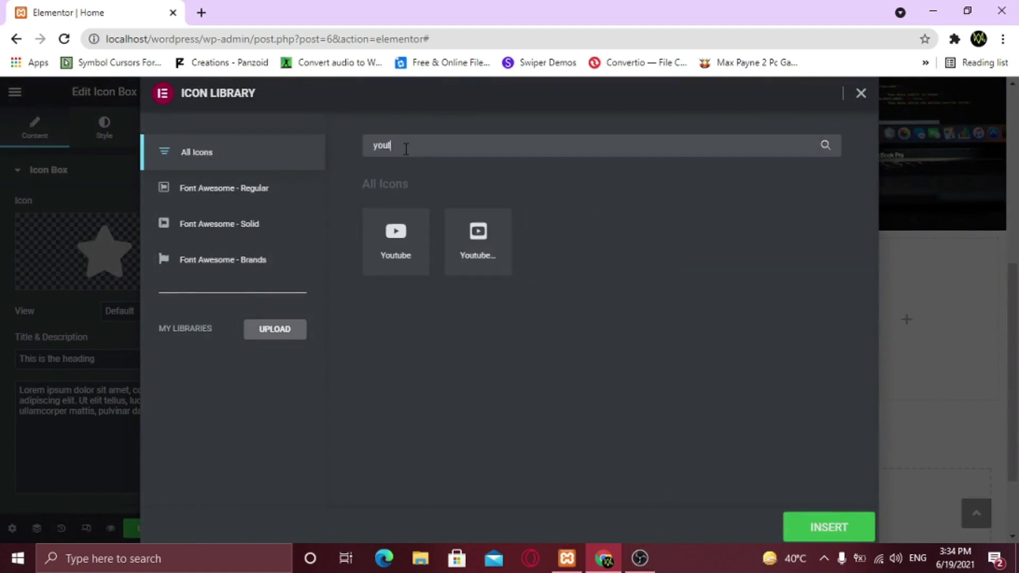
{"action": "type", "text": "u"}
{"action": "left_click", "coordinate": [403, 257]}
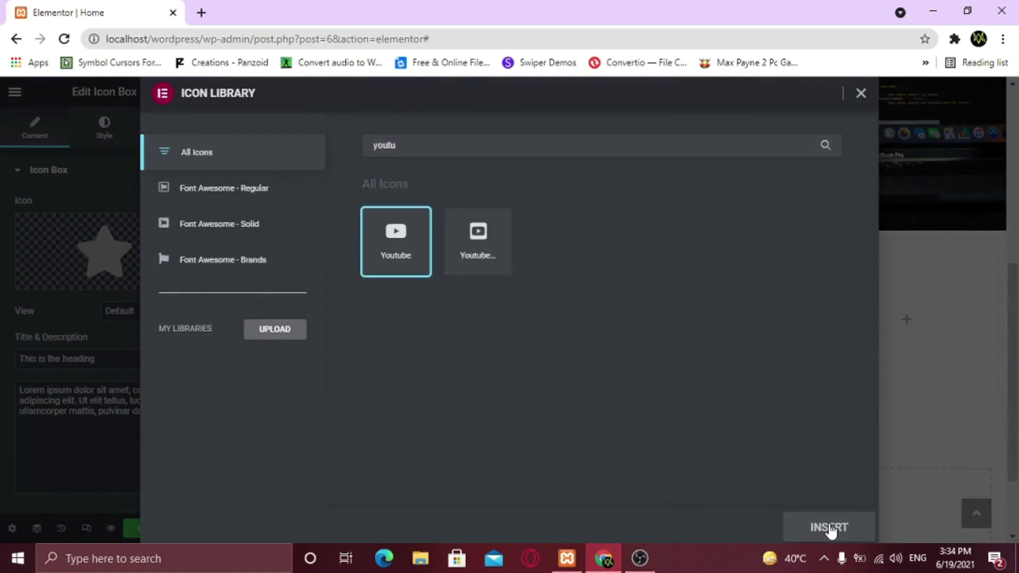
{"action": "left_click", "coordinate": [829, 528]}
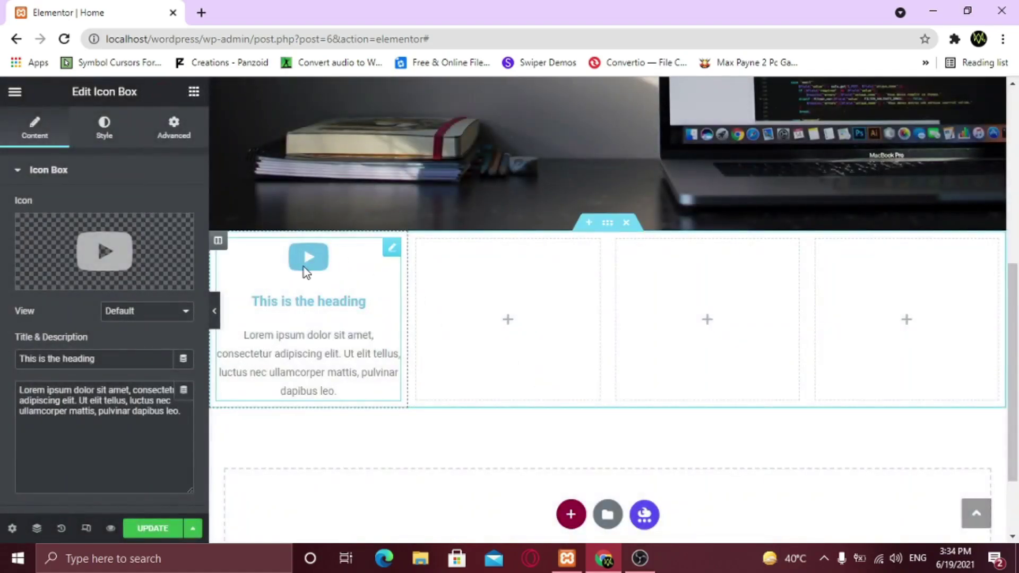
Try the Stacked and Framed icon views, keep Default, and title the box 'Website Tutorials'
{"action": "left_click", "coordinate": [125, 313]}
{"action": "left_click", "coordinate": [123, 336]}
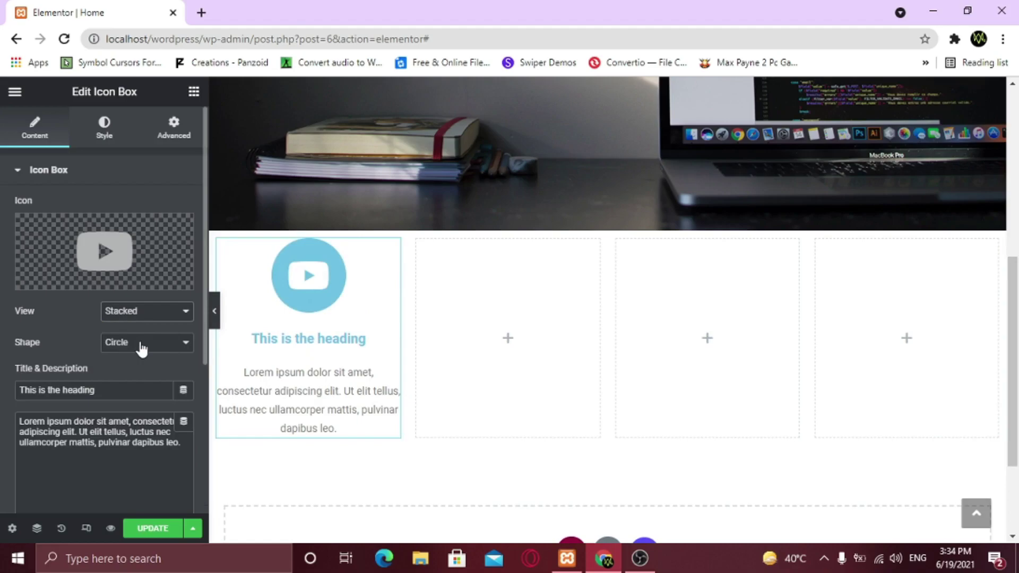
{"action": "left_click", "coordinate": [141, 349]}
{"action": "left_click", "coordinate": [142, 349]}
{"action": "left_click", "coordinate": [144, 314]}
{"action": "left_click", "coordinate": [136, 351]}
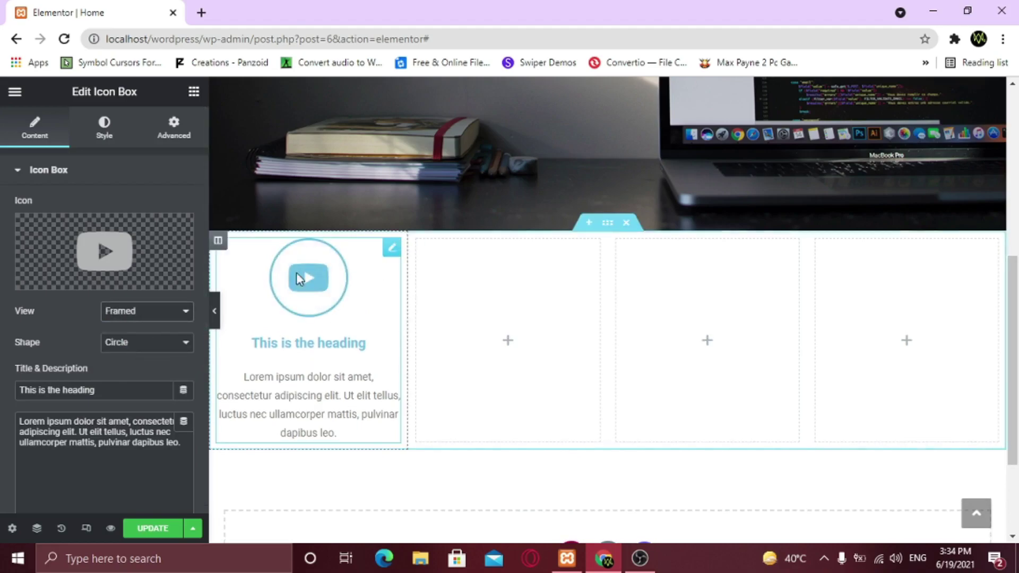
{"action": "left_click", "coordinate": [141, 318]}
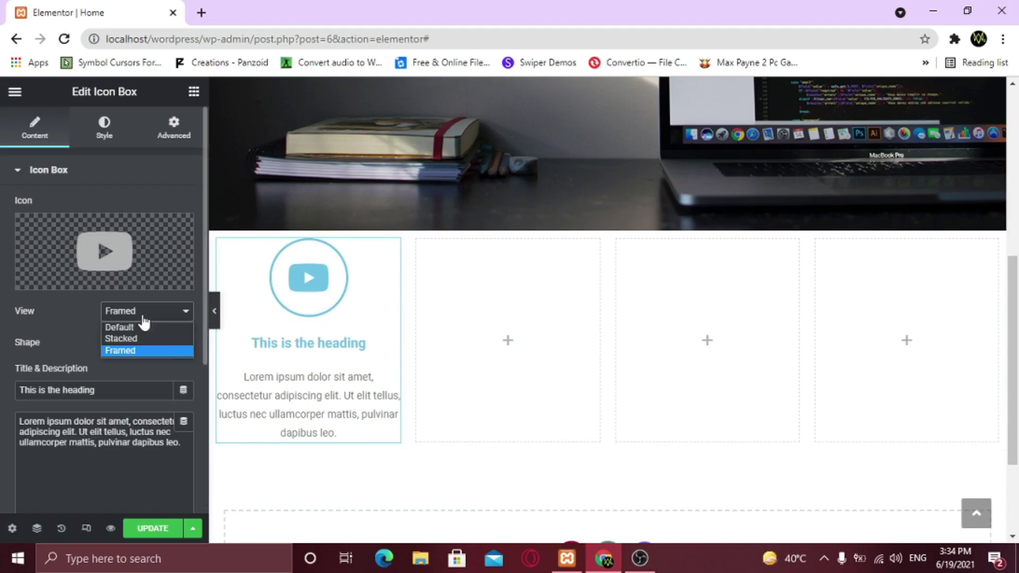
{"action": "left_click", "coordinate": [131, 326]}
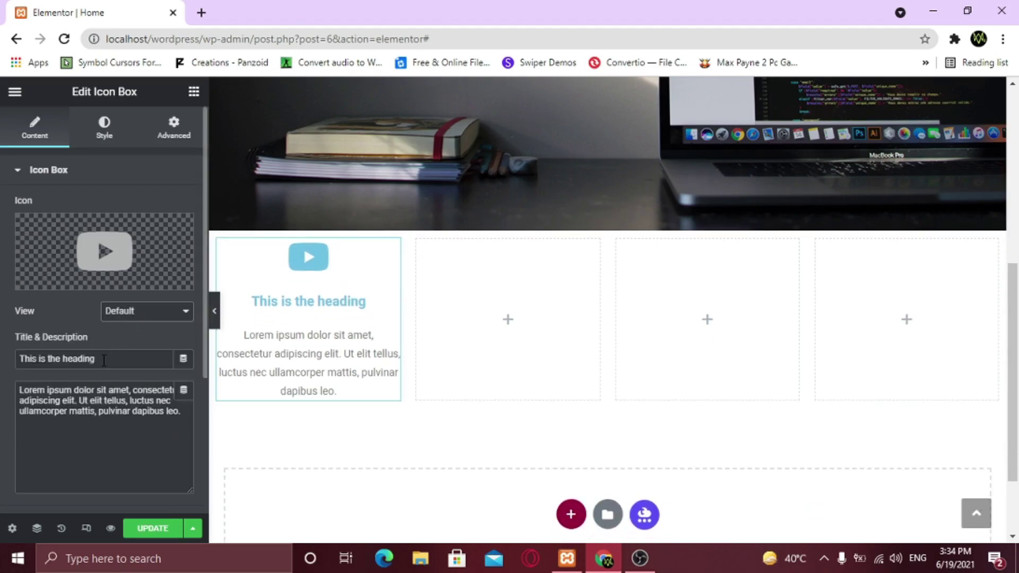
{"action": "left_click_drag", "start_coordinate": [104, 361], "coordinate": [8, 356]}
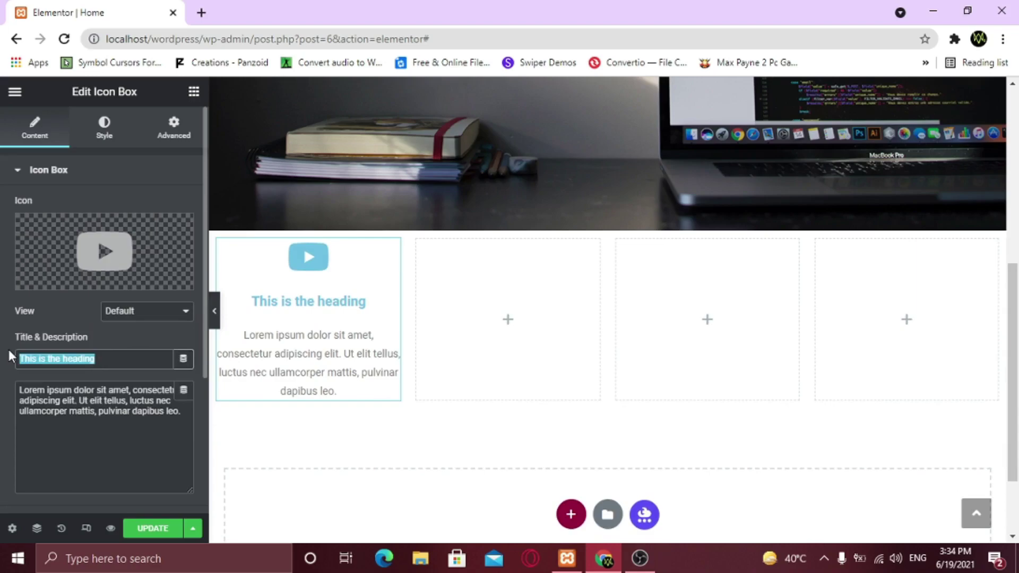
{"action": "type", "text": "Website Tutorials"}
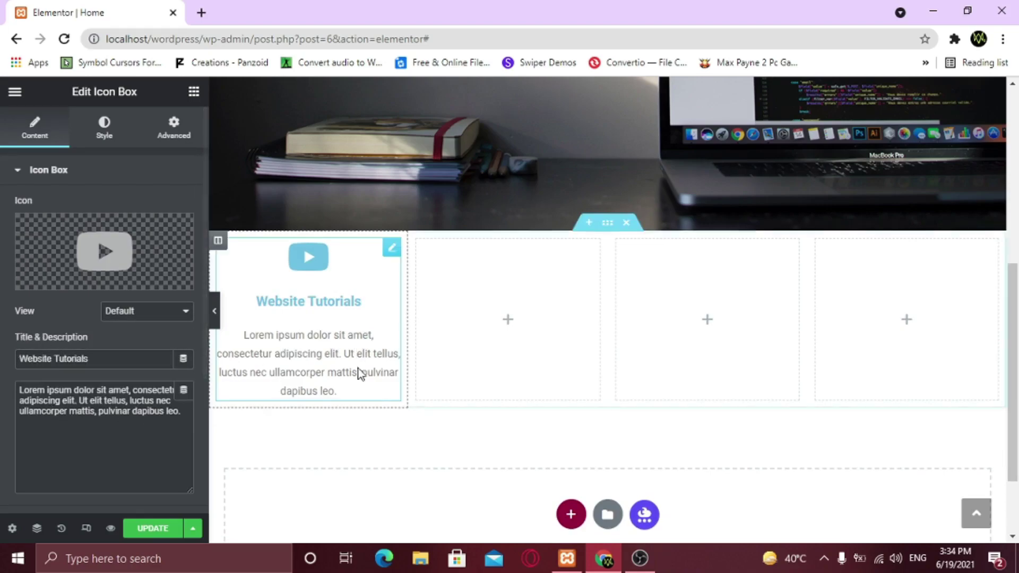
Make the icon black with 15 spacing and size 50
{"action": "left_click", "coordinate": [104, 137]}
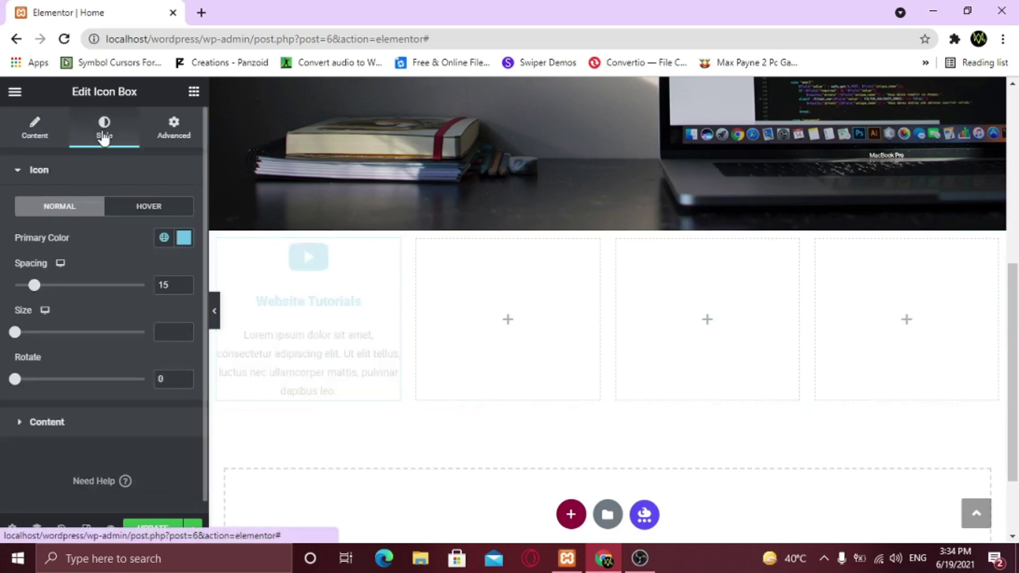
{"action": "left_click", "coordinate": [184, 238]}
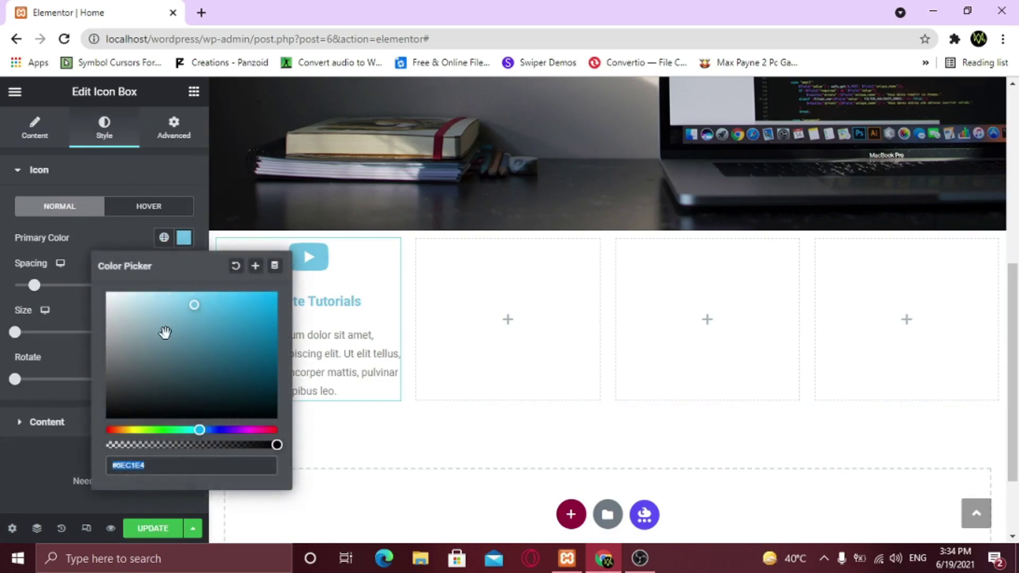
{"action": "left_click_drag", "start_coordinate": [166, 326], "coordinate": [84, 435]}
{"action": "left_click", "coordinate": [83, 239]}
{"action": "left_click_drag", "start_coordinate": [81, 286], "coordinate": [60, 287]}
{"action": "double_click", "coordinate": [160, 286]}
{"action": "type", "text": "15"}
{"action": "left_click_drag", "start_coordinate": [15, 333], "coordinate": [38, 332]}
{"action": "left_click", "coordinate": [184, 336]}
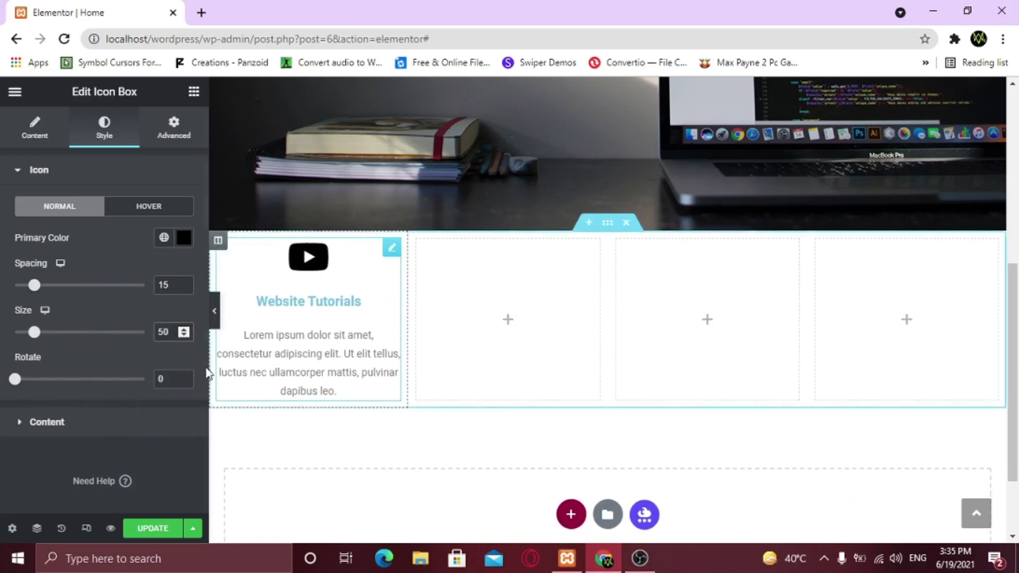
{"action": "mouse_move", "coordinate": [15, 380]}
{"action": "left_mouse_down"}
{"action": "mouse_move", "coordinate": [27, 389]}
{"action": "mouse_move", "coordinate": [14, 387]}
{"action": "left_mouse_up"}
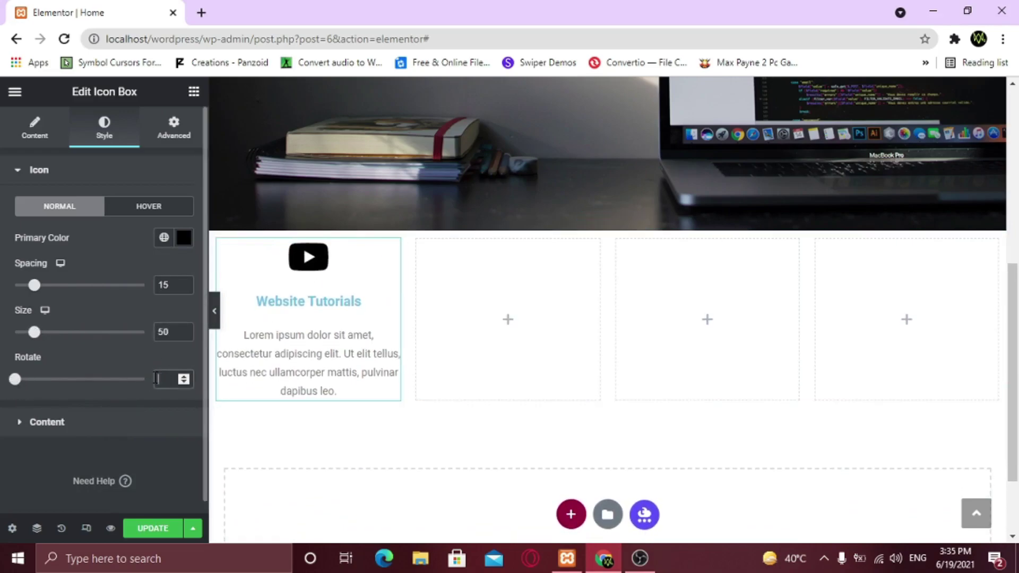
Keep the card content centred and make the title black Poppins at size 22
{"action": "left_click", "coordinate": [64, 423]}
{"action": "left_click", "coordinate": [123, 244]}
{"action": "left_click", "coordinate": [143, 244]}
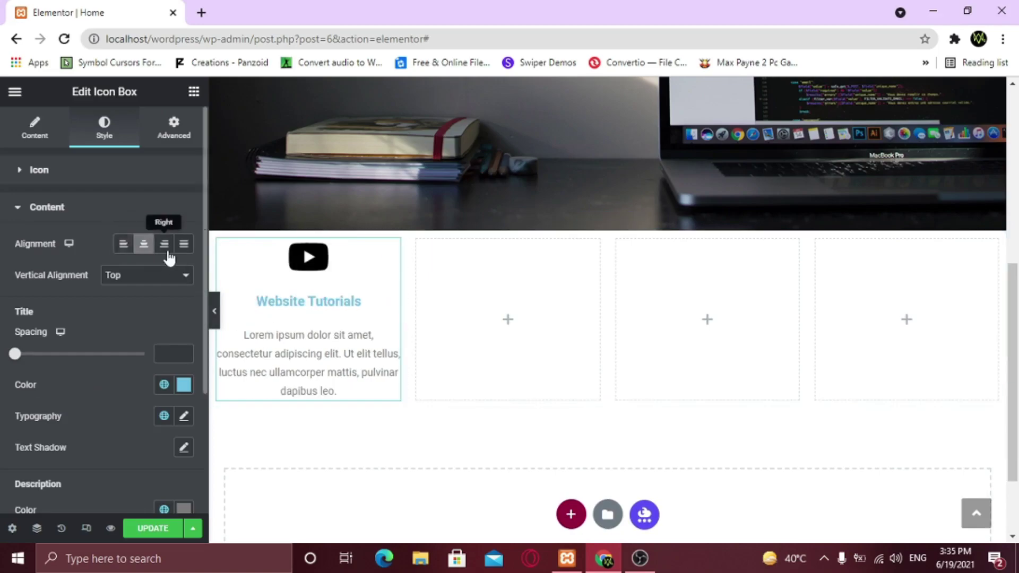
{"action": "left_click", "coordinate": [184, 386]}
{"action": "left_click_drag", "start_coordinate": [125, 284], "coordinate": [90, 325]}
{"action": "left_click", "coordinate": [183, 420]}
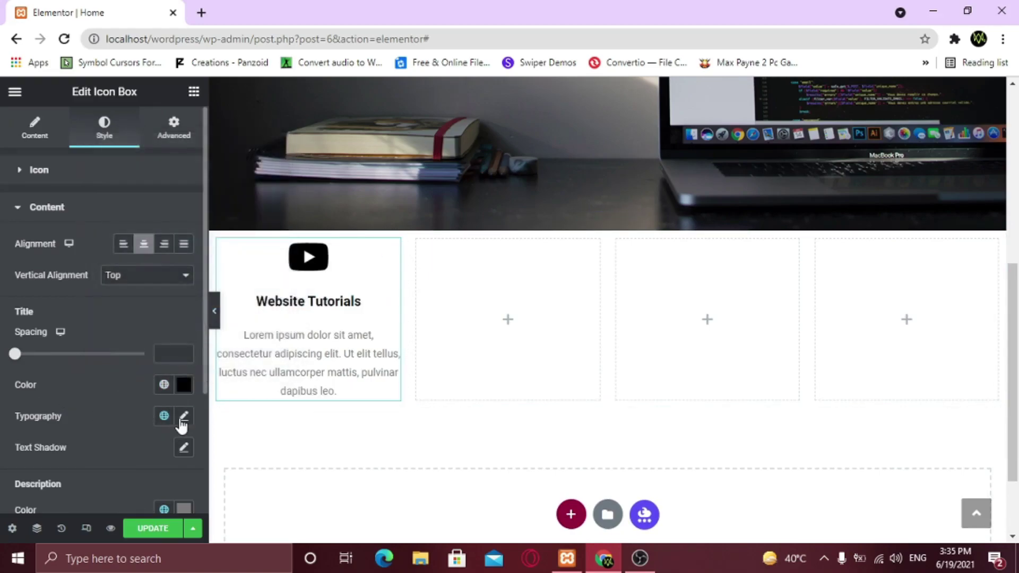
{"action": "left_click", "coordinate": [131, 490]}
{"action": "left_click", "coordinate": [130, 485]}
{"action": "scroll", "coordinate": [127, 398], "scroll_direction": "down", "scroll_amount": 3}
{"action": "left_click", "coordinate": [154, 385]}
{"action": "type", "text": "25"}
{"action": "left_click", "coordinate": [174, 387]}
{"action": "left_click", "coordinate": [175, 387]}
{"action": "left_click", "coordinate": [174, 387]}
{"action": "left_click", "coordinate": [151, 266]}
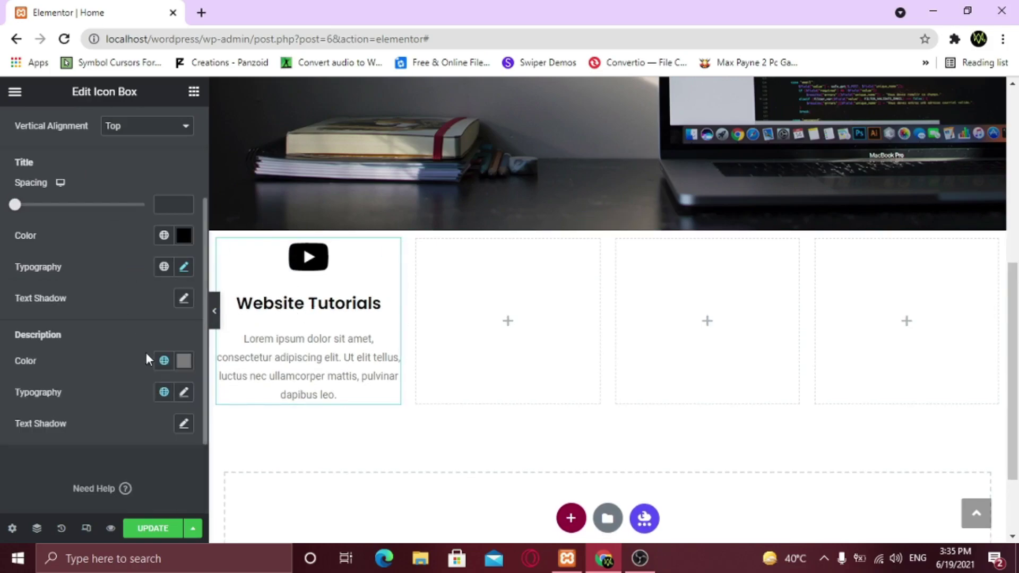
Set the description font to Be Vietnam and preview the card
{"action": "left_click", "coordinate": [184, 392]}
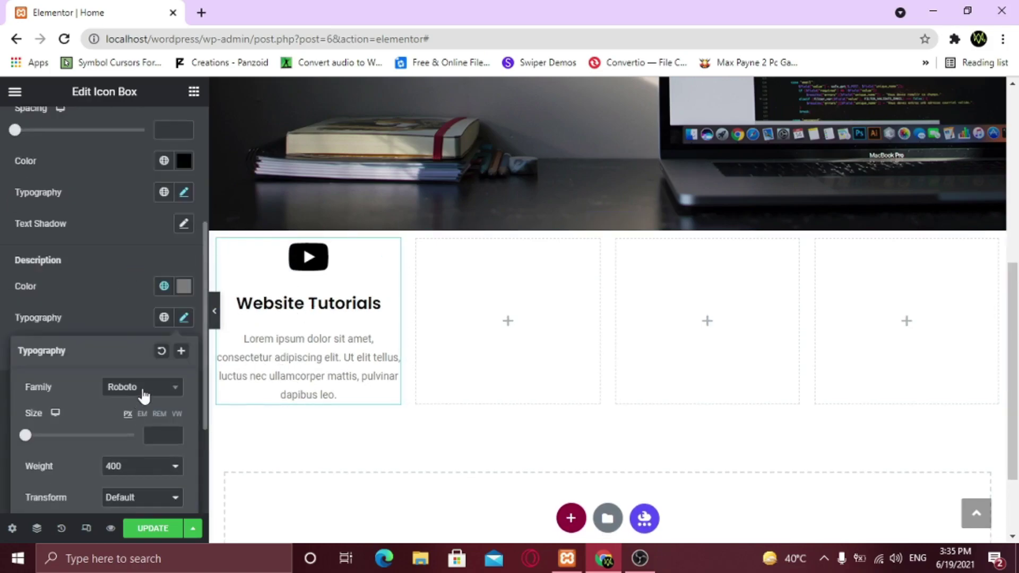
{"action": "left_click", "coordinate": [142, 387]}
{"action": "type", "text": "be"}
{"action": "left_click", "coordinate": [135, 289]}
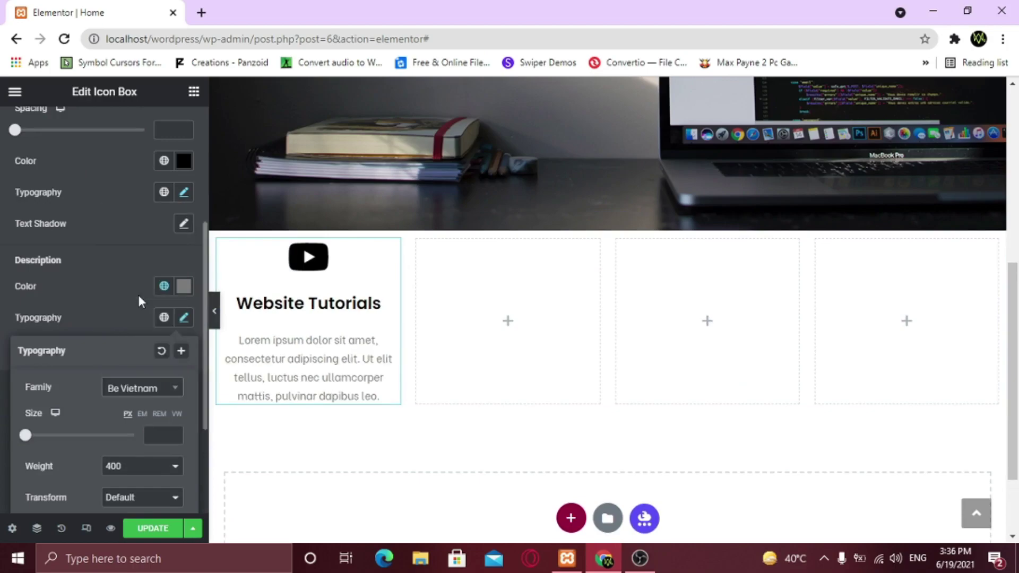
{"action": "left_click", "coordinate": [217, 329]}
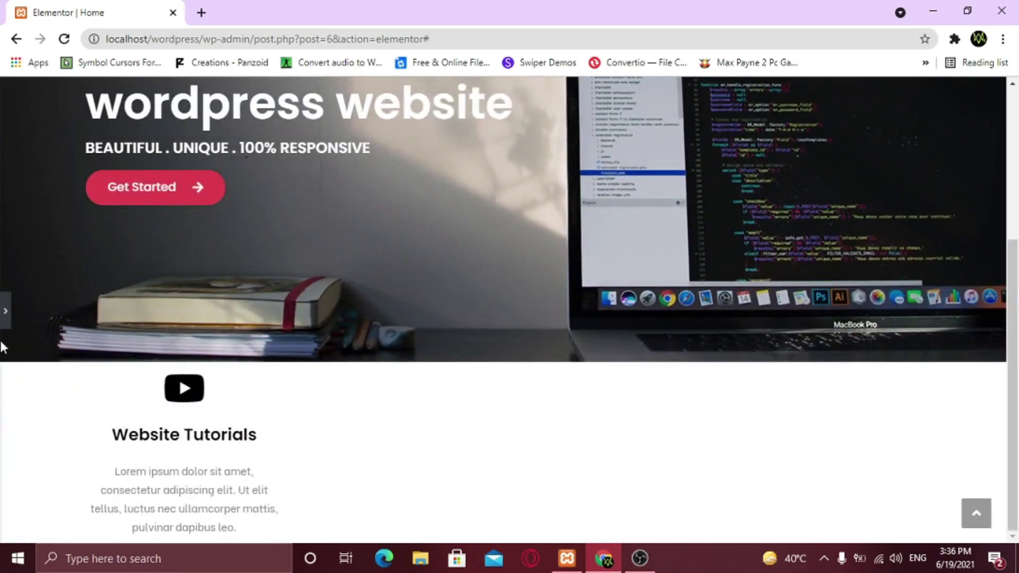
{"action": "left_click", "coordinate": [5, 311]}
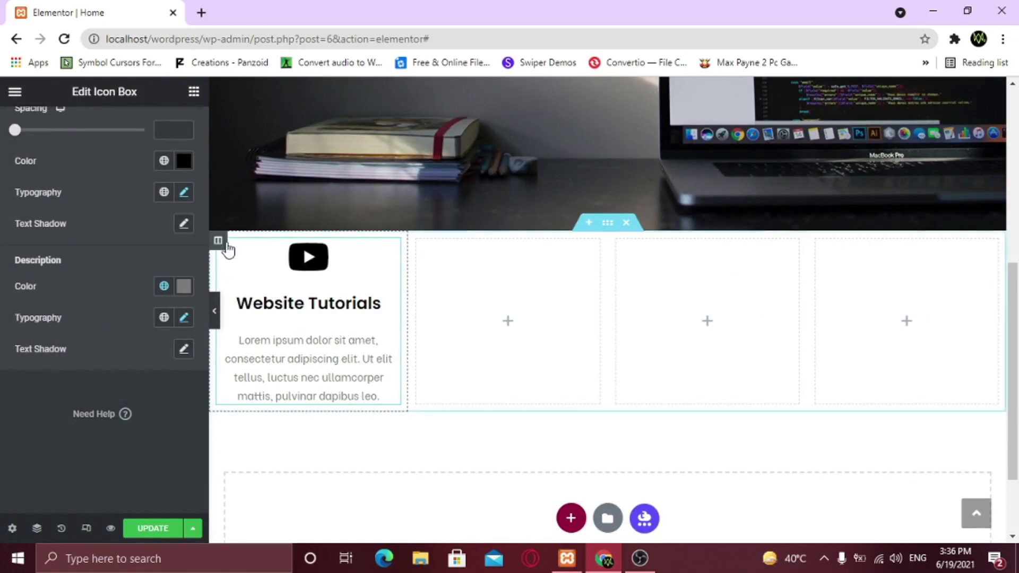
Duplicate the Website Tutorials card and delete the empty columns so four cards sit in the row
{"action": "right_click", "coordinate": [219, 245]}
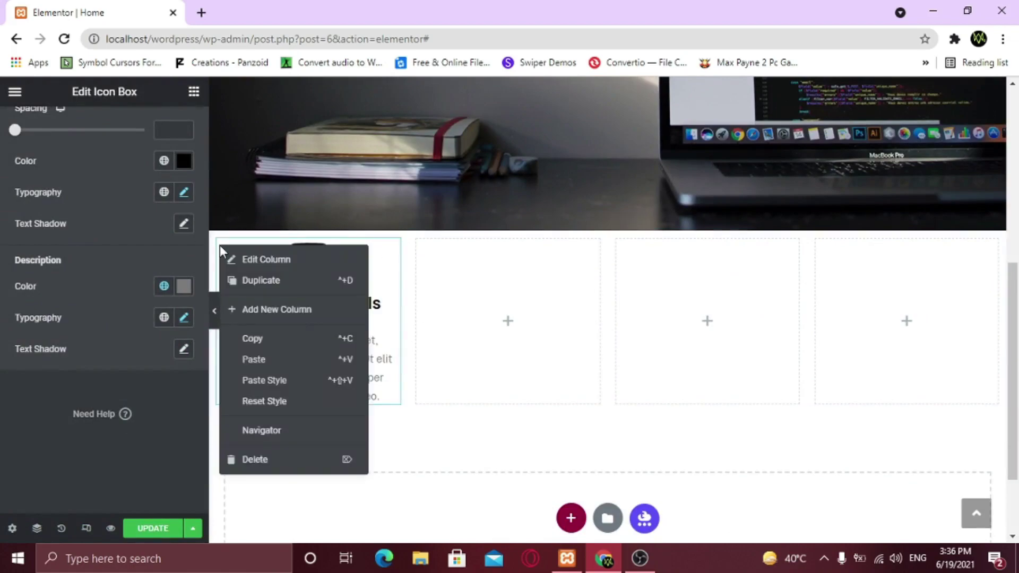
{"action": "left_click", "coordinate": [282, 284]}
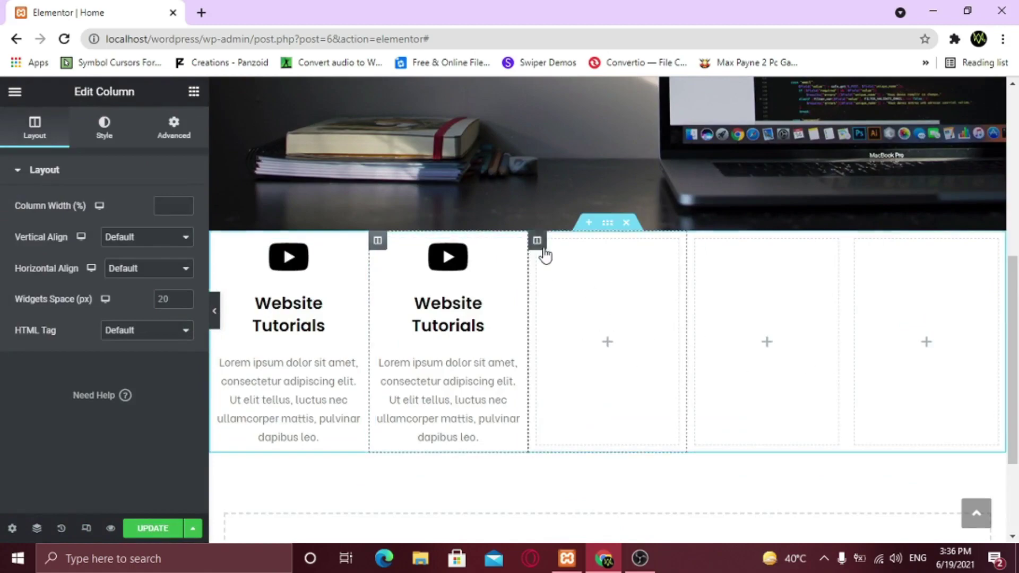
{"action": "right_click", "coordinate": [543, 254]}
{"action": "left_click", "coordinate": [605, 466]}
{"action": "right_click", "coordinate": [622, 255]}
{"action": "left_click", "coordinate": [652, 463]}
{"action": "right_click", "coordinate": [749, 244]}
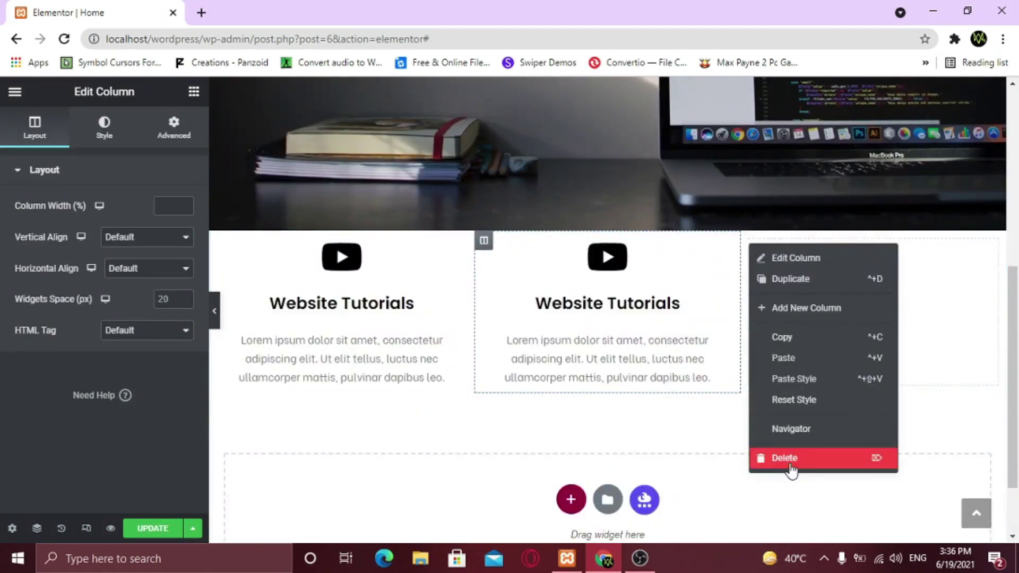
{"action": "left_click", "coordinate": [790, 462]}
{"action": "right_click", "coordinate": [616, 246]}
{"action": "left_click", "coordinate": [655, 282]}
{"action": "right_click", "coordinate": [746, 246]}
{"action": "left_click", "coordinate": [786, 281]}
Give the second card a paint brush icon and the title 'Complete Customization'
{"action": "left_click", "coordinate": [556, 273]}
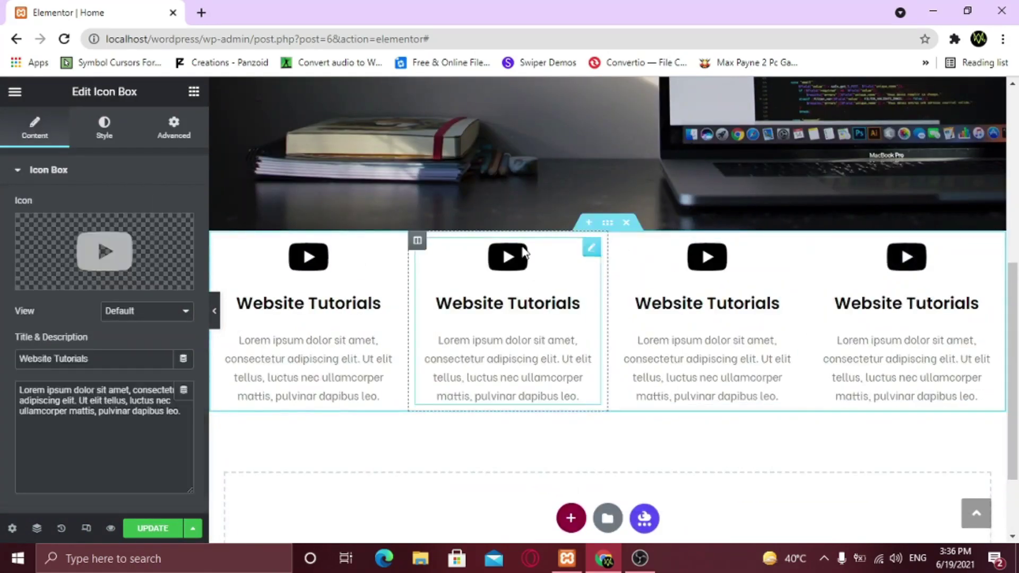
{"action": "left_click", "coordinate": [74, 277]}
{"action": "type", "text": "bru"}
{"action": "double_click", "coordinate": [485, 233]}
{"action": "triple_click", "coordinate": [23, 358]}
{"action": "type", "text": "Complete Customization"}
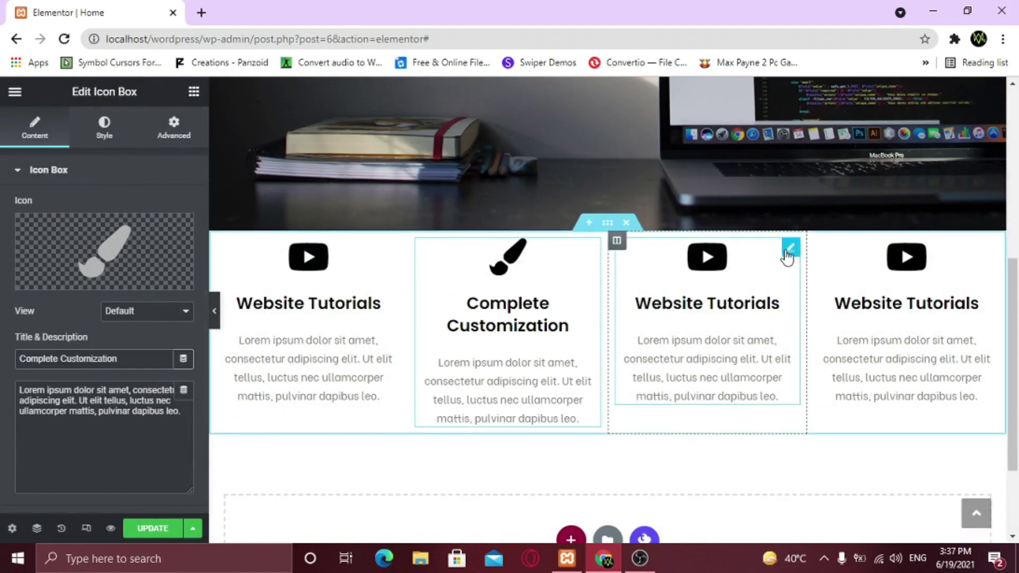
Search the icon library and insert the paper plane icon into the third card
{"action": "left_click", "coordinate": [789, 249]}
{"action": "left_click", "coordinate": [64, 279]}
{"action": "left_click", "coordinate": [417, 151]}
{"action": "type", "text": "dra"}
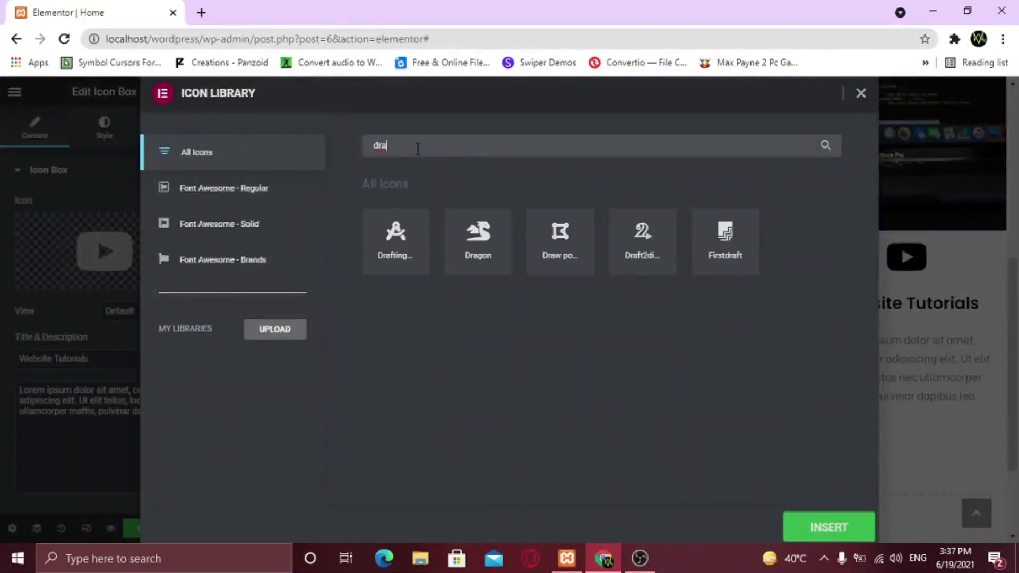
{"action": "key", "text": "BackSpace"}
{"action": "scroll", "coordinate": [518, 307], "scroll_direction": "down", "scroll_amount": 2}
{"action": "scroll", "coordinate": [518, 307], "scroll_direction": "up", "scroll_amount": 2}
{"action": "key", "text": "BackSpace"}
{"action": "key", "text": "BackSpace"}
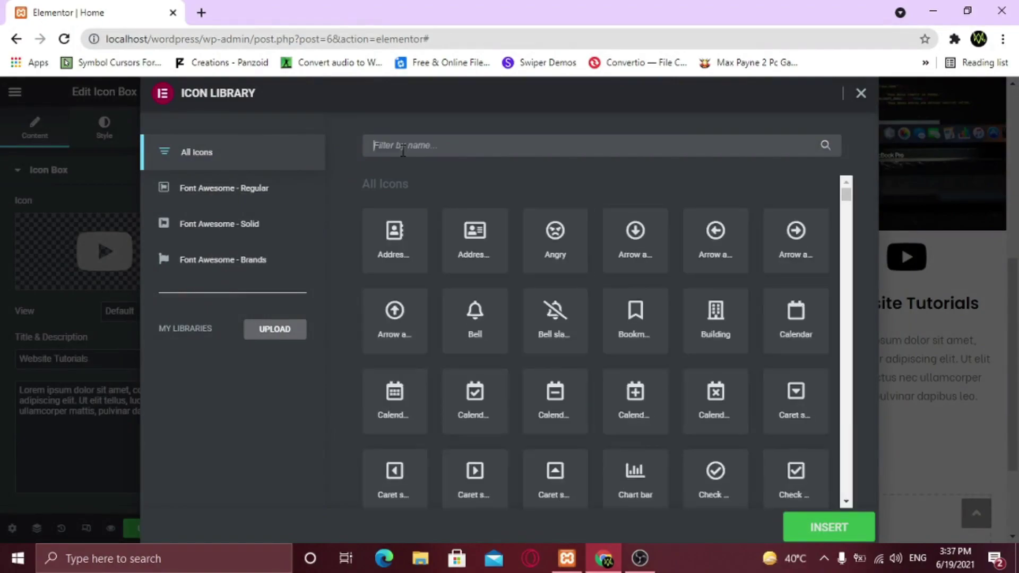
{"action": "type", "text": "bu"}
{"action": "key", "text": "BackSpace"}
{"action": "key", "text": "BackSpace"}
{"action": "scroll", "coordinate": [565, 337], "scroll_direction": "down", "scroll_amount": 20}
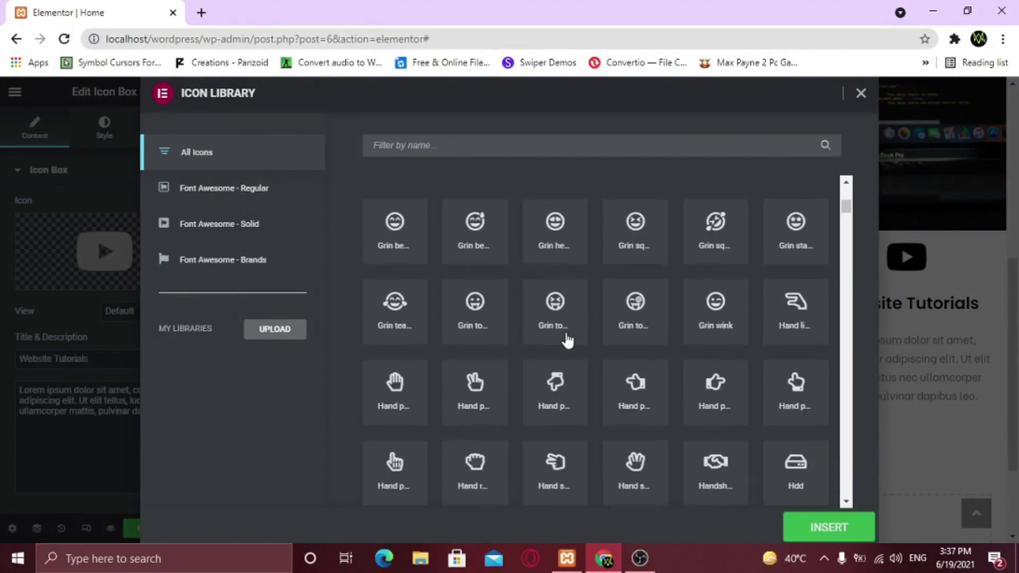
{"action": "left_click", "coordinate": [796, 274]}
{"action": "left_click", "coordinate": [826, 528]}
Retitle the third card 'Drag & Drop builder'
{"action": "left_click_drag", "start_coordinate": [90, 359], "coordinate": [12, 355]}
{"action": "type", "text": "Drag & f"}
{"action": "key", "text": "BackSpace"}
{"action": "type", "text": "Drop builder"}
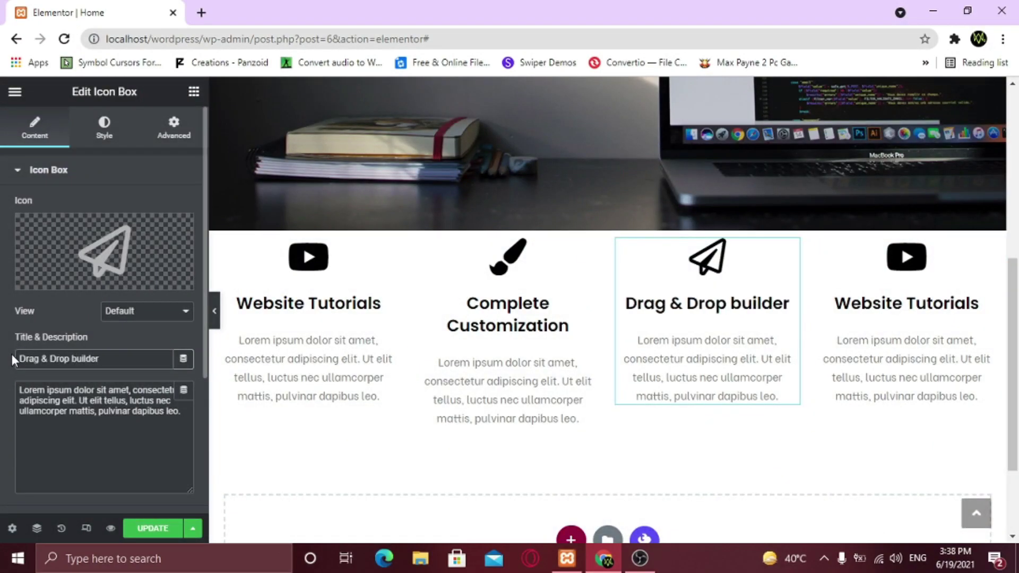
Give the last card a mobile phone icon and the title '100% Responsive'
{"action": "left_click", "coordinate": [990, 249]}
{"action": "left_click", "coordinate": [105, 251]}
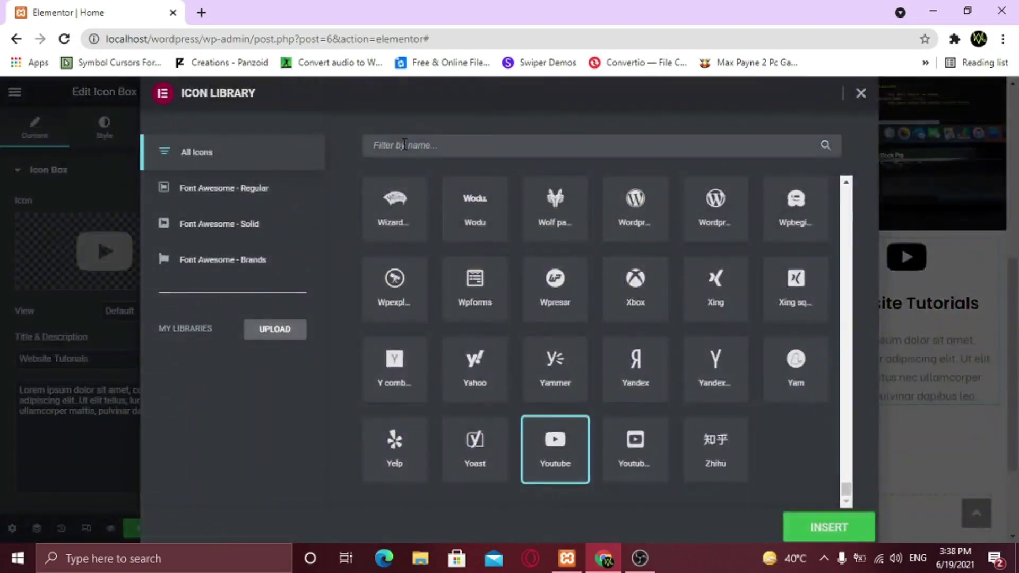
{"action": "type", "text": "mobile"}
{"action": "double_click", "coordinate": [467, 234]}
{"action": "left_click_drag", "start_coordinate": [90, 359], "coordinate": [3, 361]}
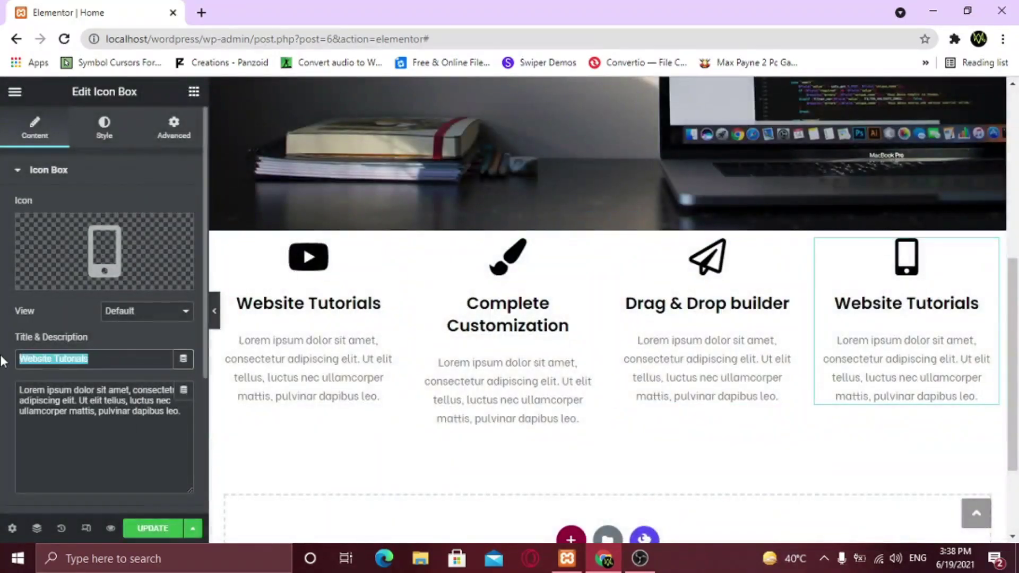
{"action": "type", "text": "100% Responsive"}
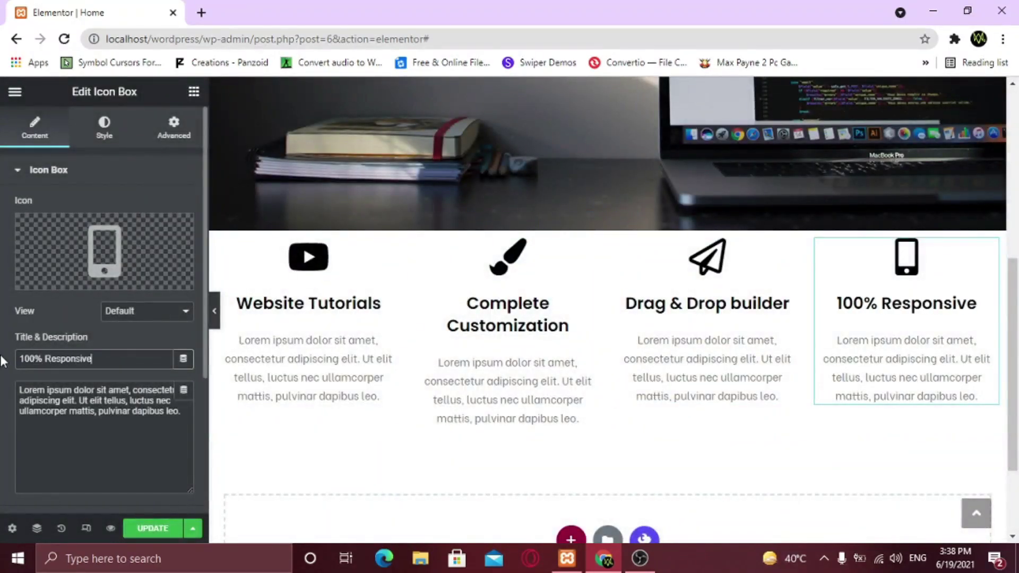
Change the second card's title from 'Complete Customization' to 'Full Customization'
{"action": "key", "text": "ctrl+p"}
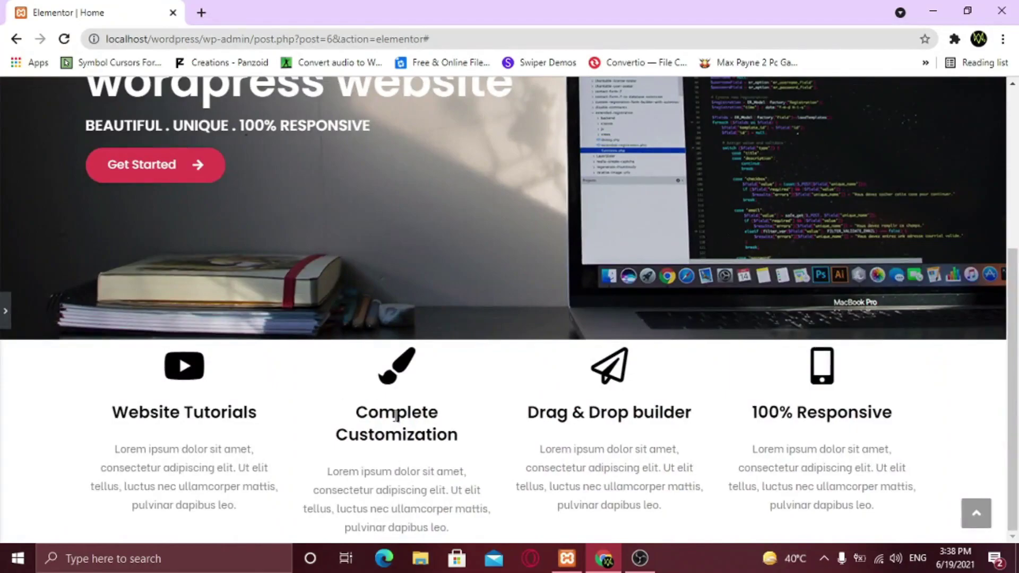
{"action": "key", "text": "ctrl+p"}
{"action": "left_click", "coordinate": [593, 250]}
{"action": "left_click_drag", "start_coordinate": [54, 358], "coordinate": [9, 358]}
{"action": "type", "text": "Full"}
{"action": "left_click", "coordinate": [215, 311]}
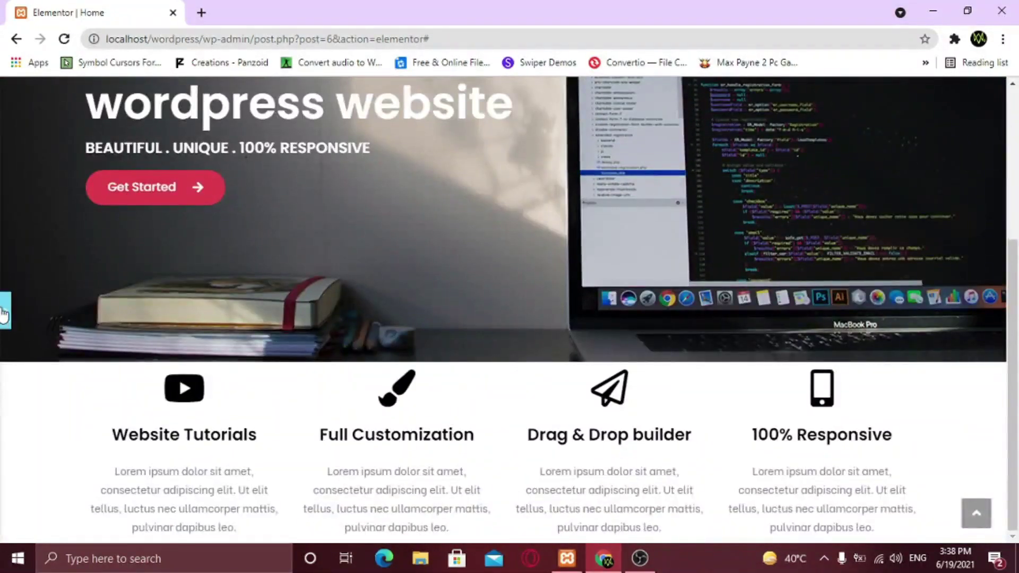
{"action": "left_click", "coordinate": [4, 311]}
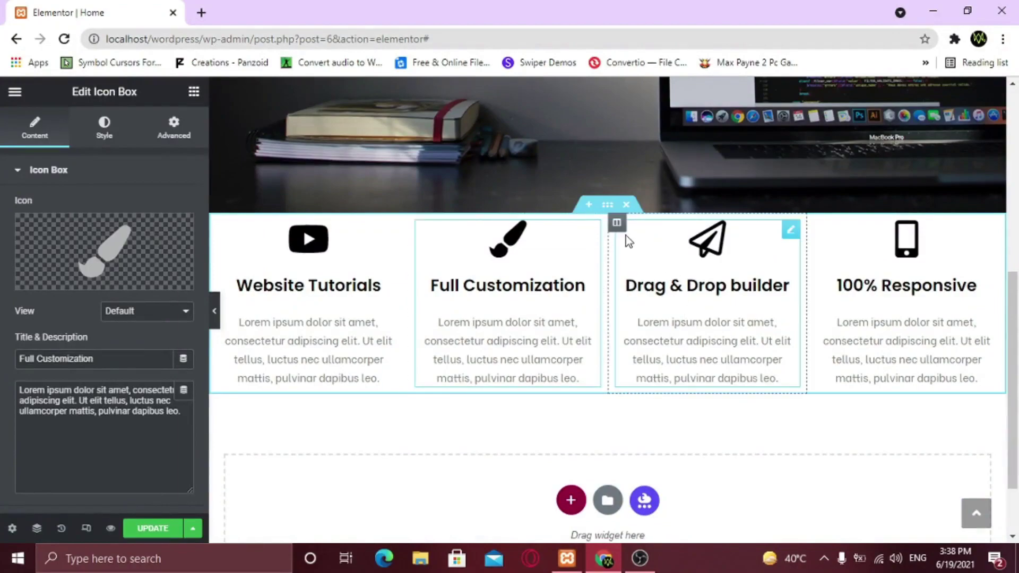
Set the cards section's padding to 20 and clear its background colour
{"action": "left_click", "coordinate": [608, 209]}
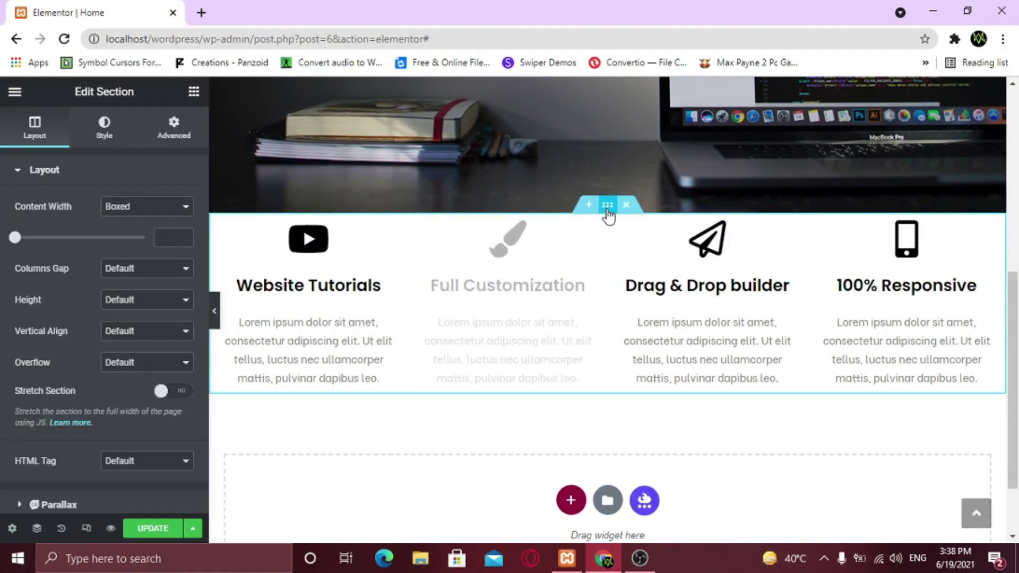
{"action": "left_click", "coordinate": [174, 133]}
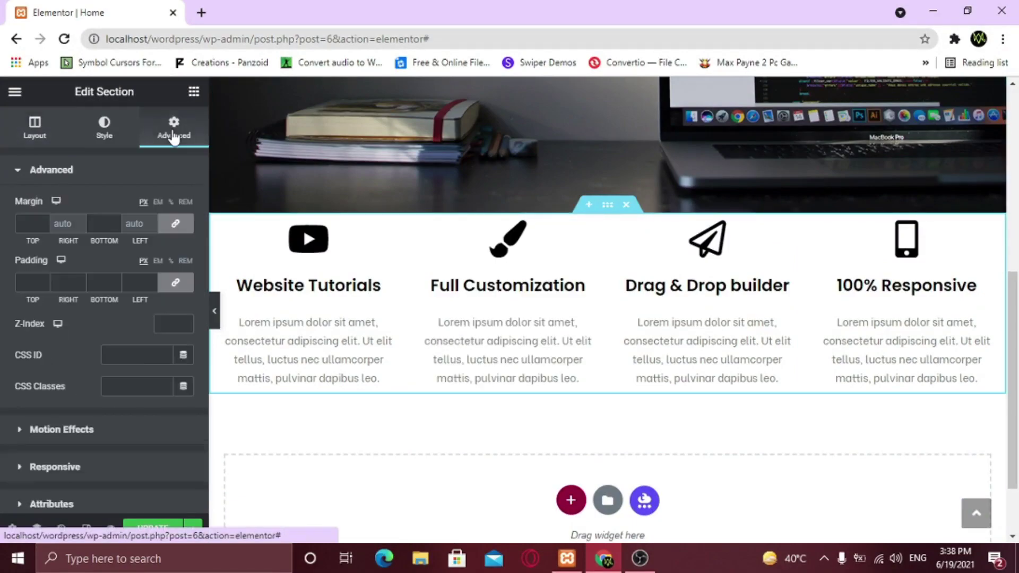
{"action": "left_click", "coordinate": [27, 282]}
{"action": "type", "text": "20"}
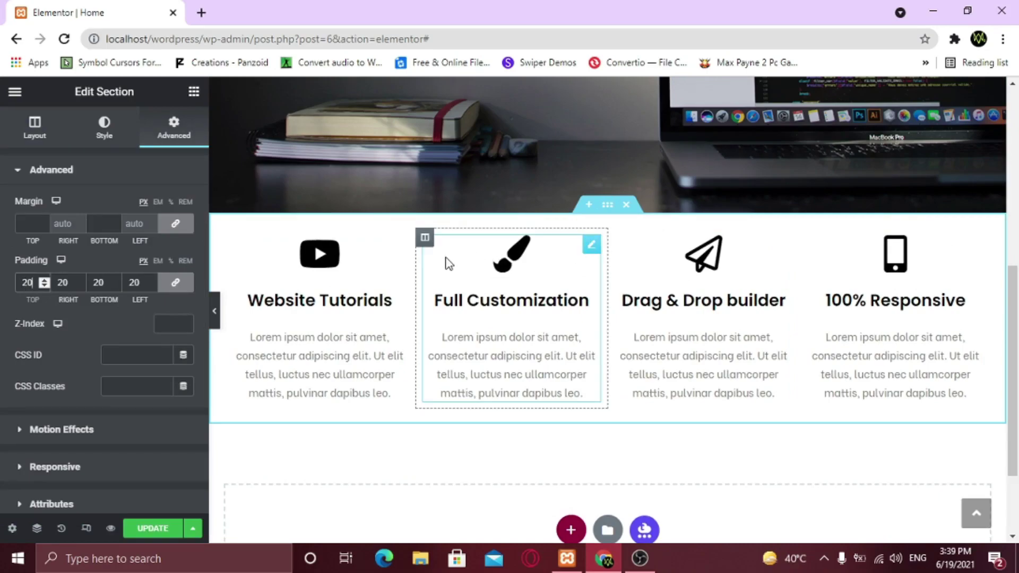
{"action": "left_click", "coordinate": [104, 137]}
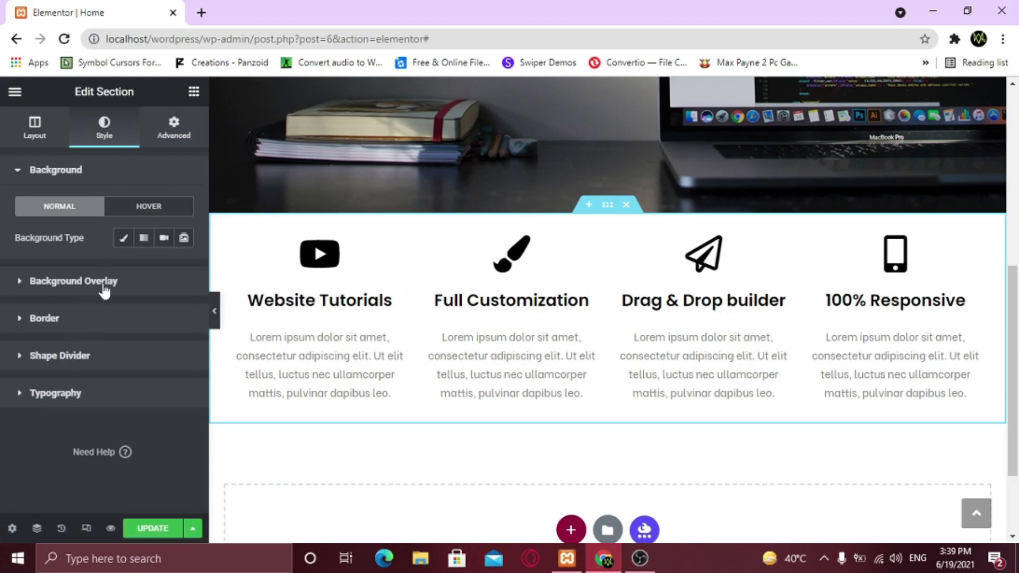
{"action": "left_click", "coordinate": [123, 238]}
{"action": "left_click", "coordinate": [184, 269]}
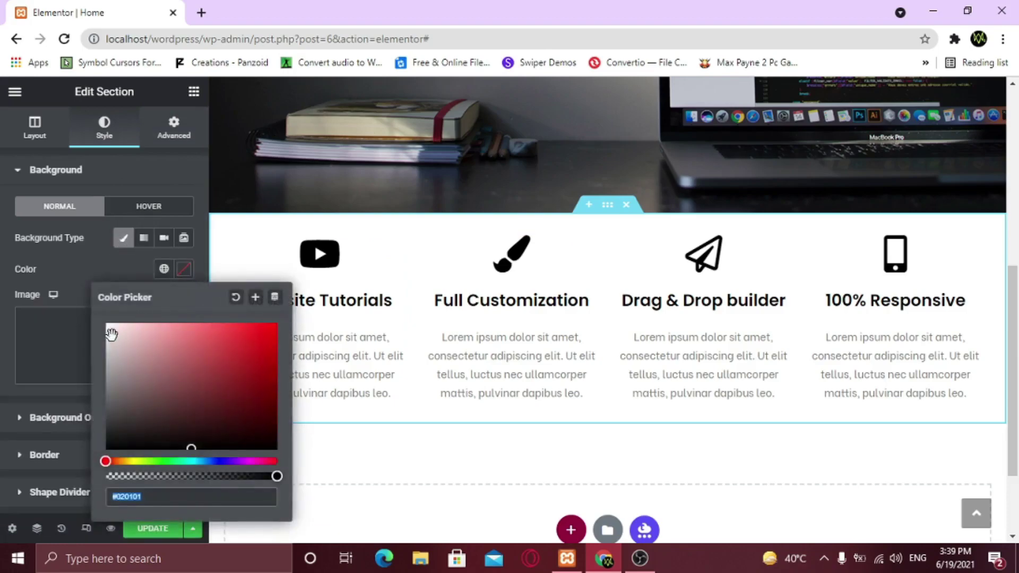
{"action": "left_click", "coordinate": [107, 336]}
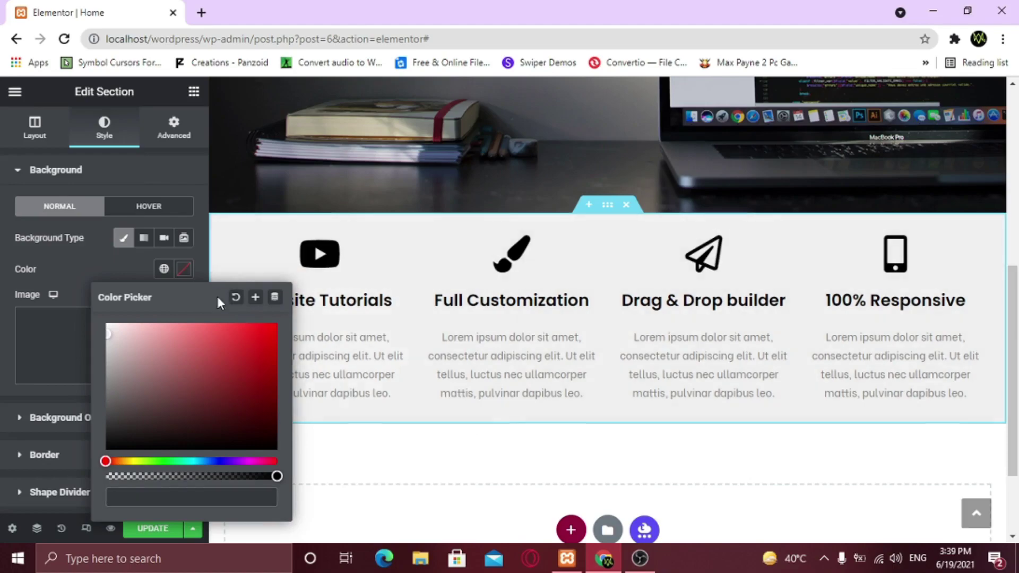
{"action": "left_click", "coordinate": [236, 297]}
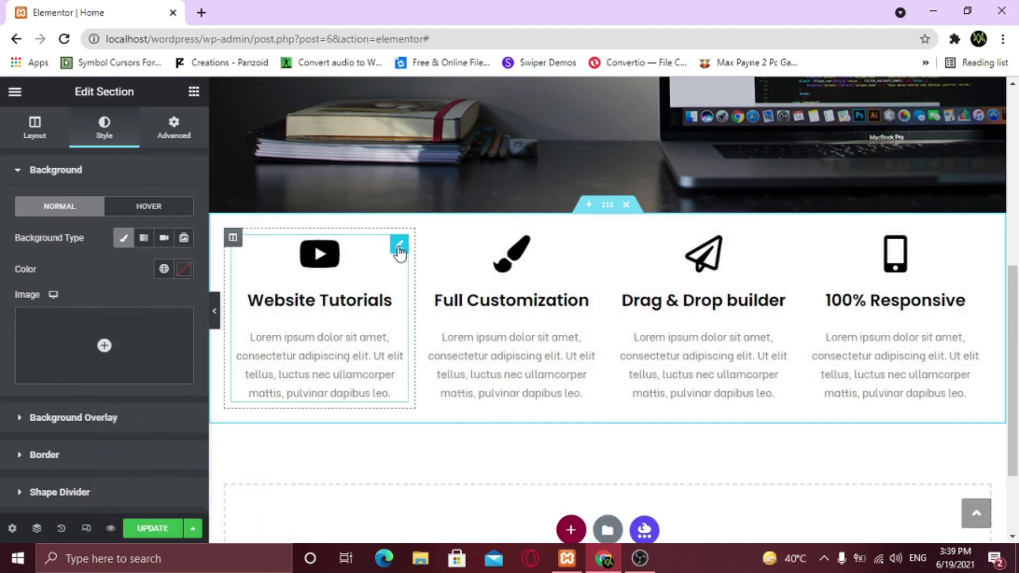
Give the Website Tutorials card a classic light grey #DFDADA background and copy the colour value
{"action": "left_click", "coordinate": [399, 245]}
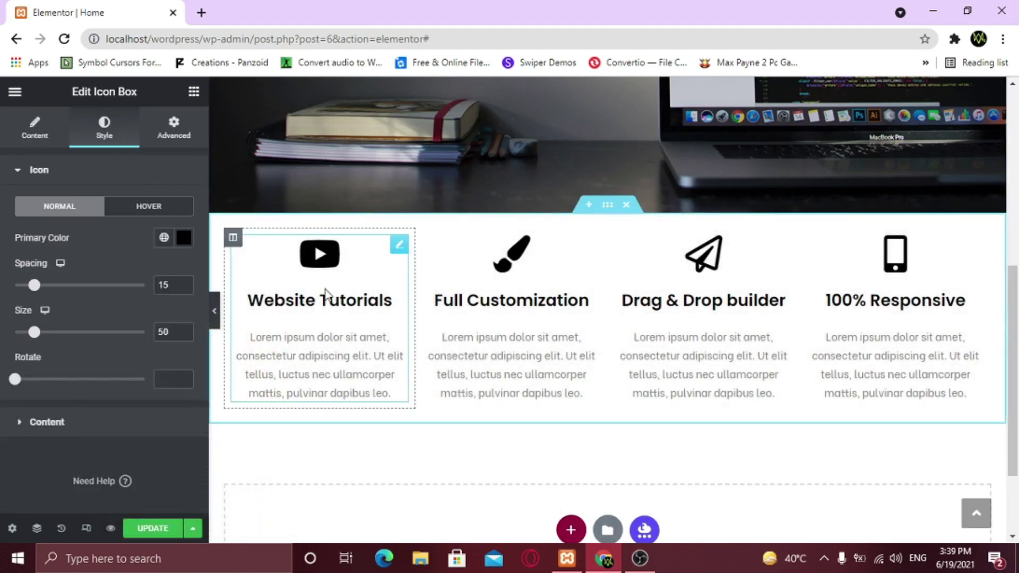
{"action": "left_click", "coordinate": [175, 130]}
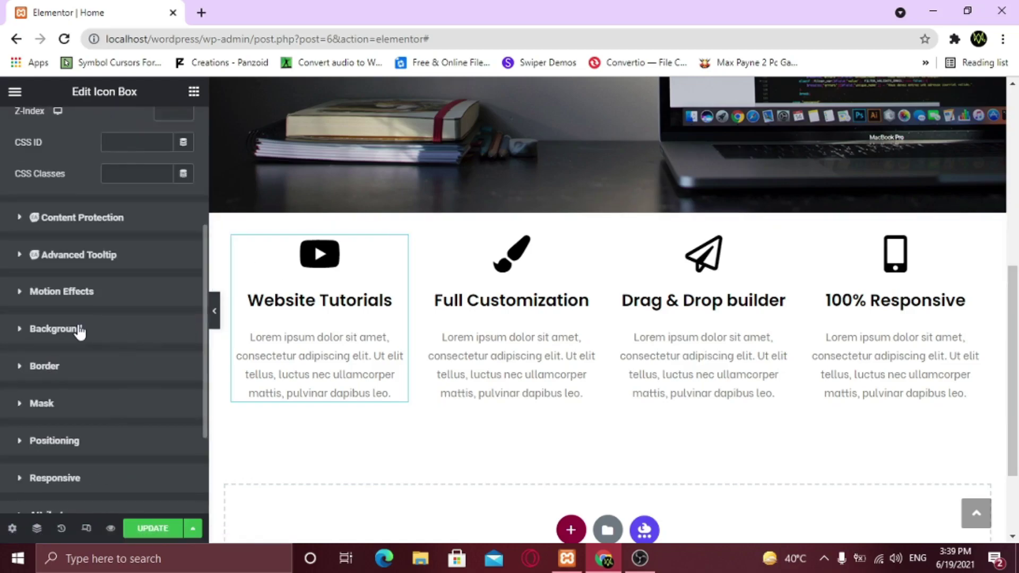
{"action": "left_click", "coordinate": [82, 329]}
{"action": "left_click", "coordinate": [170, 314]}
{"action": "left_click", "coordinate": [183, 344]}
{"action": "left_click", "coordinate": [105, 159]}
{"action": "right_click", "coordinate": [105, 153]}
{"action": "left_click", "coordinate": [110, 148]}
{"action": "left_click_drag", "start_coordinate": [153, 306], "coordinate": [101, 298]}
{"action": "key", "text": "ctrl+c"}
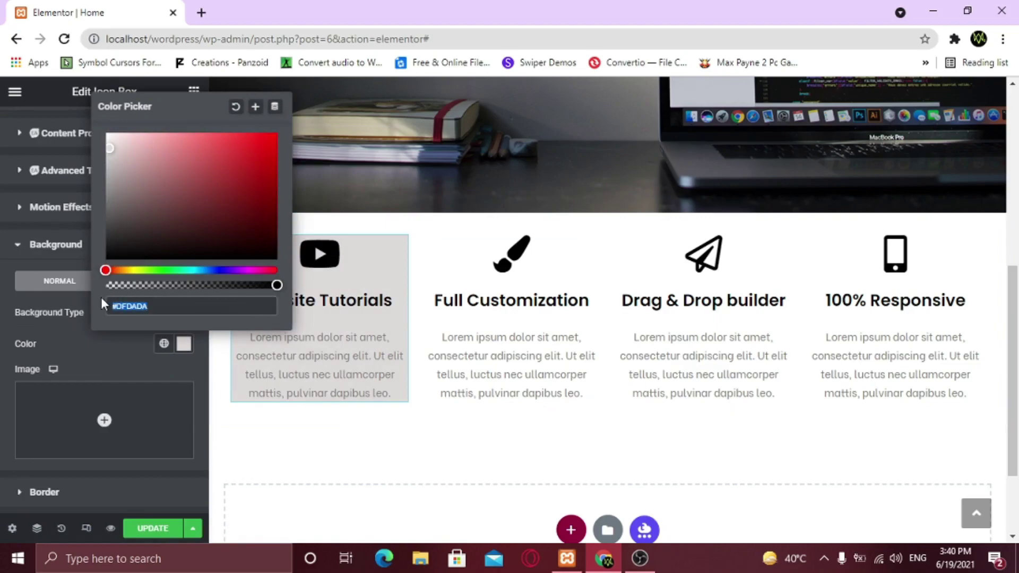
{"action": "left_click", "coordinate": [116, 358]}
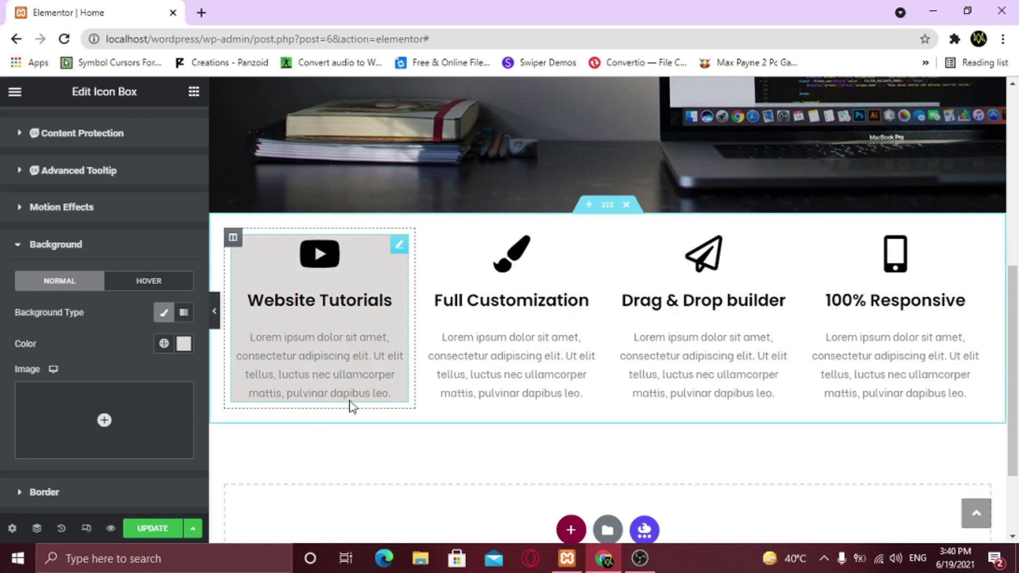
Set the Website Tutorials card's padding to 20 px and preview the page
{"action": "scroll", "coordinate": [285, 273], "scroll_direction": "up", "scroll_amount": 2}
{"action": "scroll", "coordinate": [143, 182], "scroll_direction": "up", "scroll_amount": 2}
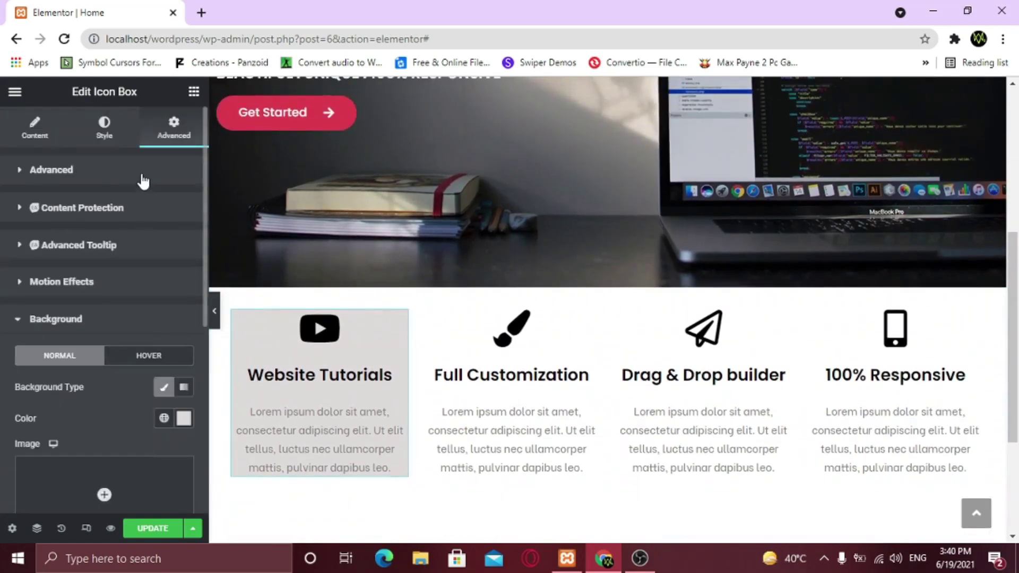
{"action": "left_click", "coordinate": [144, 172]}
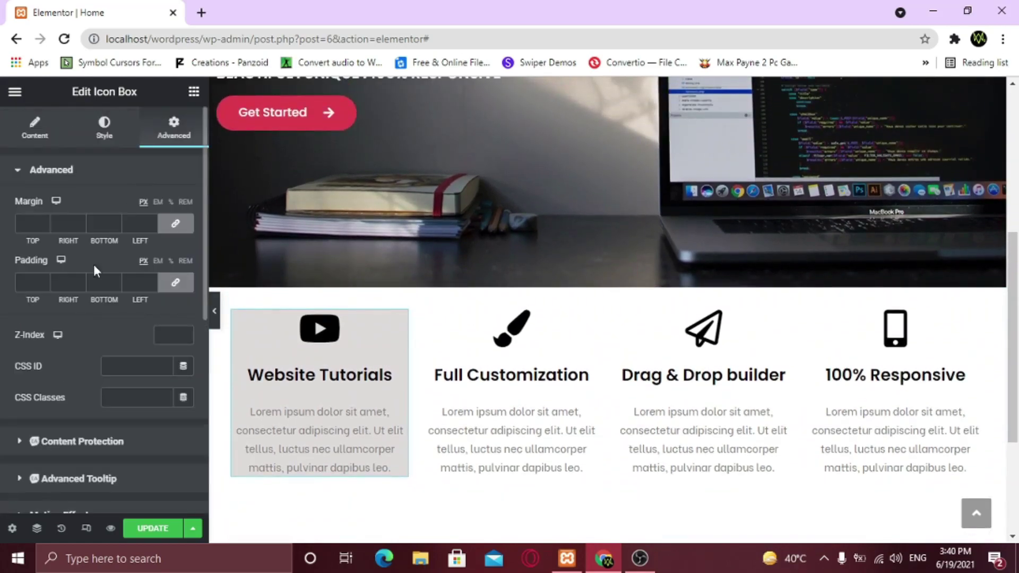
{"action": "left_click", "coordinate": [31, 279]}
{"action": "type", "text": "20"}
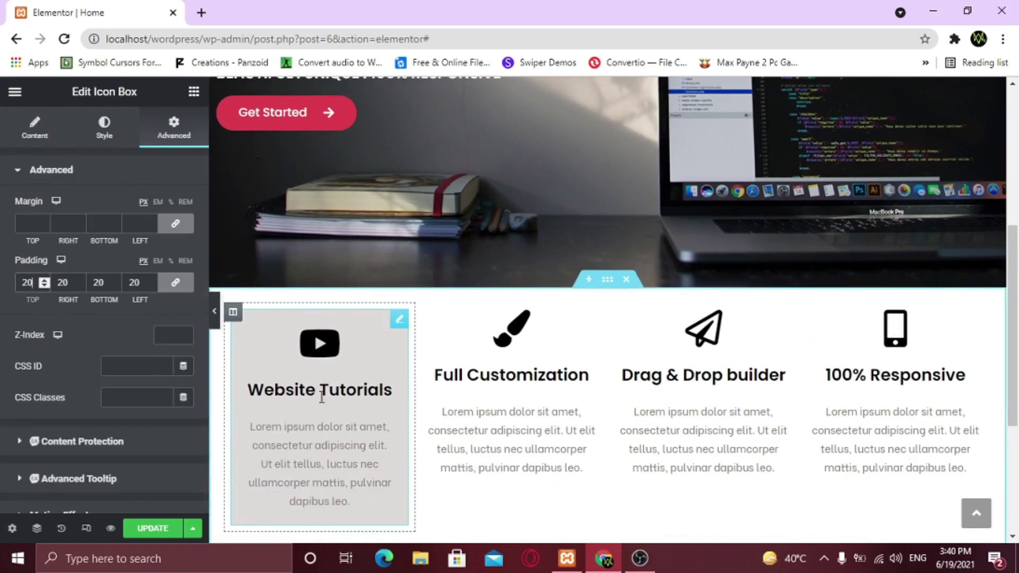
{"action": "scroll", "coordinate": [322, 397], "scroll_direction": "down", "scroll_amount": 1}
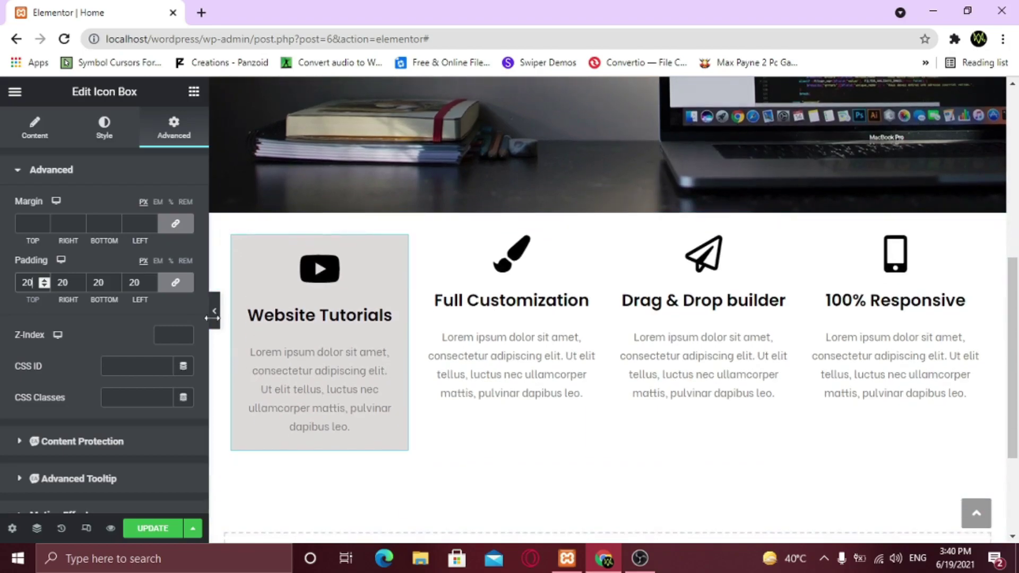
{"action": "left_click", "coordinate": [214, 319]}
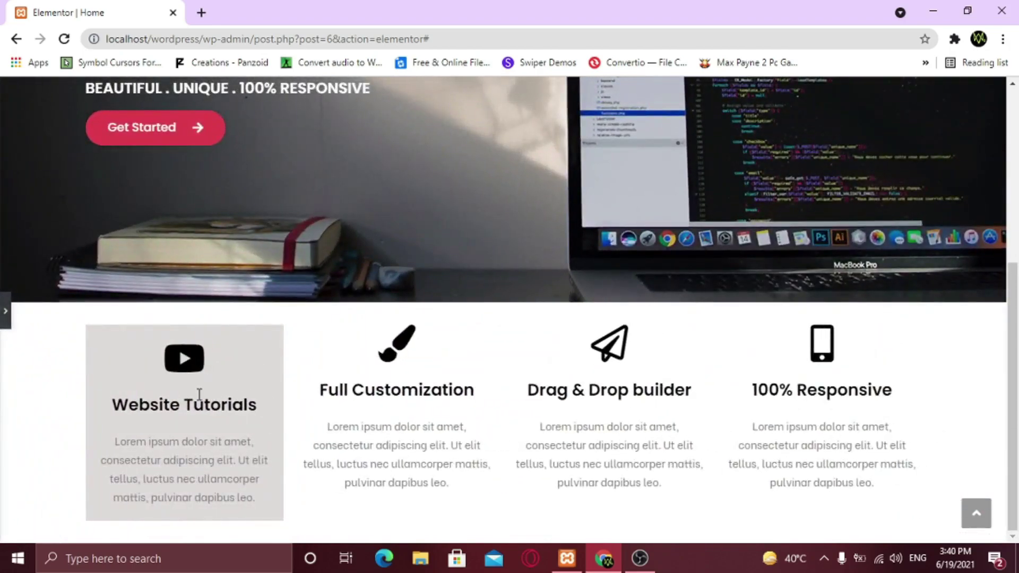
Give the Full Customization card 20 px padding and a #DFDADA classic background
{"action": "left_click", "coordinate": [4, 319]}
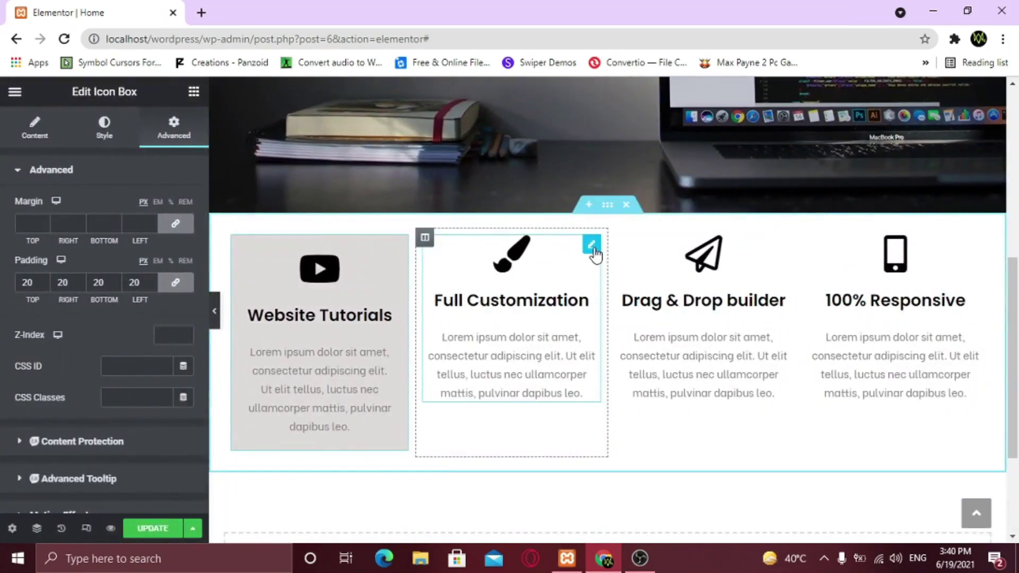
{"action": "left_click", "coordinate": [591, 245]}
{"action": "left_click", "coordinate": [175, 136]}
{"action": "left_click", "coordinate": [28, 282]}
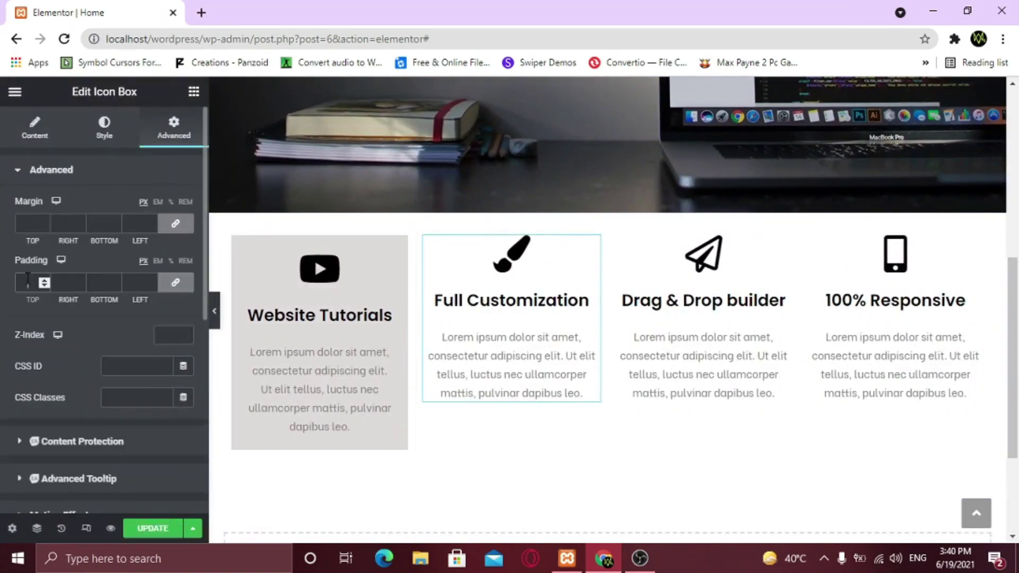
{"action": "type", "text": "20"}
{"action": "scroll", "coordinate": [68, 347], "scroll_direction": "down", "scroll_amount": 2}
{"action": "left_click", "coordinate": [72, 404]}
{"action": "left_click", "coordinate": [164, 314]}
{"action": "left_click", "coordinate": [189, 345]}
{"action": "key", "text": "ctrl+v"}
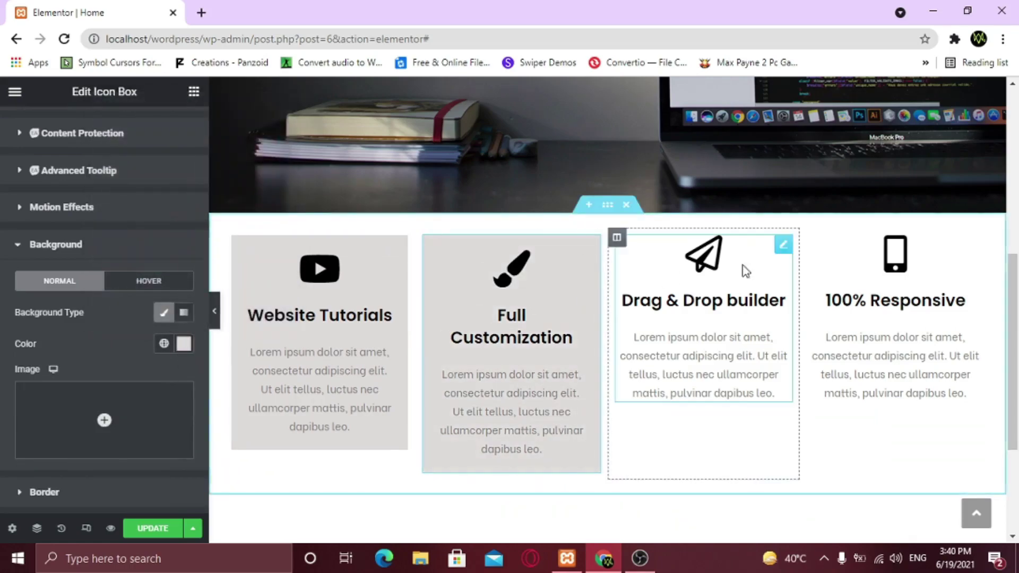
{"action": "left_click", "coordinate": [783, 244]}
Give the Drag & Drop builder card 20 px padding and a #DFDADA classic background
{"action": "left_click", "coordinate": [174, 129]}
{"action": "left_click", "coordinate": [86, 172]}
{"action": "left_click", "coordinate": [36, 282]}
{"action": "type", "text": "20"}
{"action": "scroll", "coordinate": [73, 335], "scroll_direction": "down", "scroll_amount": 3}
{"action": "left_click", "coordinate": [74, 335]}
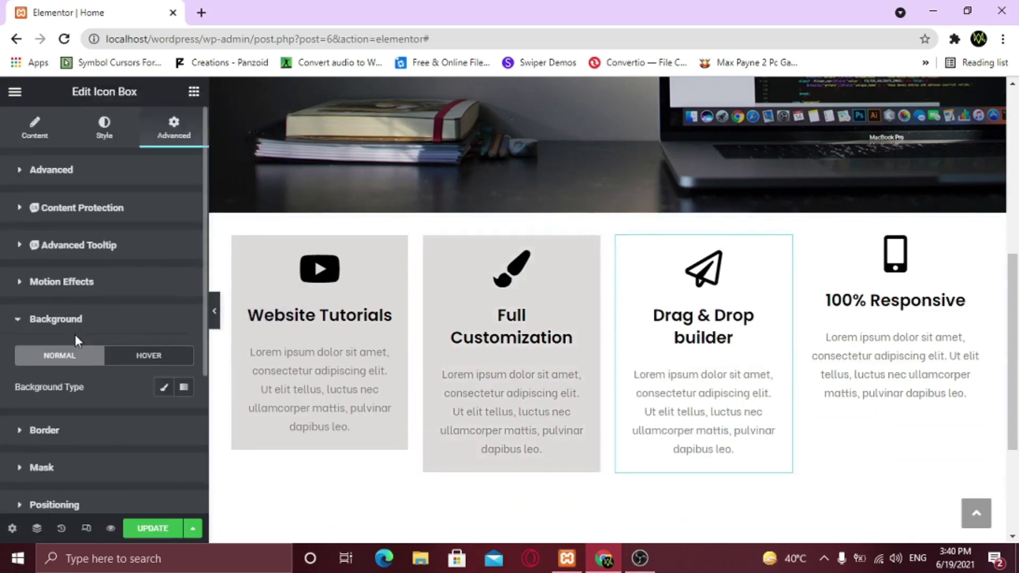
{"action": "scroll", "coordinate": [77, 339], "scroll_direction": "down", "scroll_amount": 1}
{"action": "left_click", "coordinate": [165, 313]}
{"action": "left_click", "coordinate": [183, 344]}
{"action": "key", "text": "ctrl+v"}
{"action": "left_click", "coordinate": [129, 338]}
Give the 100% Responsive card 20 px padding and a #DFDADA classic background
{"action": "left_click", "coordinate": [976, 245]}
{"action": "left_click", "coordinate": [174, 129]}
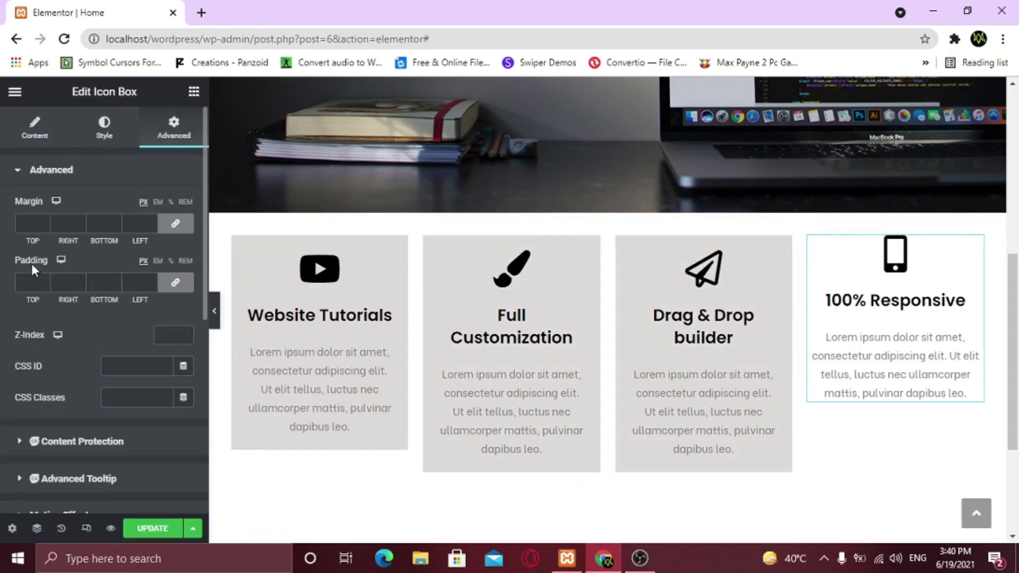
{"action": "left_click", "coordinate": [32, 282]}
{"action": "type", "text": "20"}
{"action": "scroll", "coordinate": [72, 366], "scroll_direction": "down", "scroll_amount": 2}
{"action": "left_click", "coordinate": [77, 404]}
{"action": "left_click", "coordinate": [164, 387]}
{"action": "left_click", "coordinate": [183, 418]}
{"action": "key", "text": "ctrl+v"}
{"action": "left_click", "coordinate": [123, 432]}
Save the page with Update and preview the uniform row of grey cards
{"action": "left_click", "coordinate": [154, 529]}
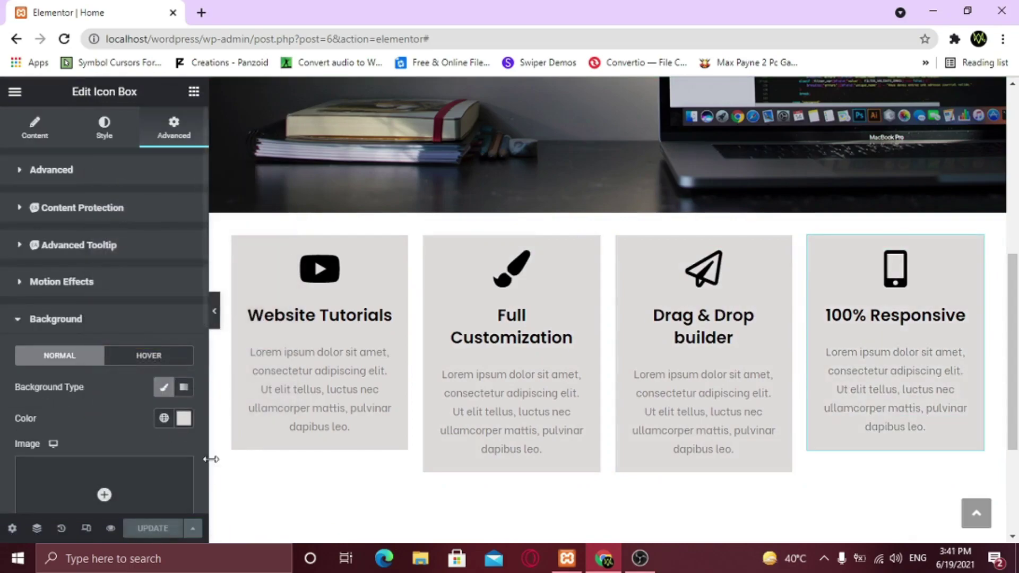
{"action": "left_click", "coordinate": [216, 326]}
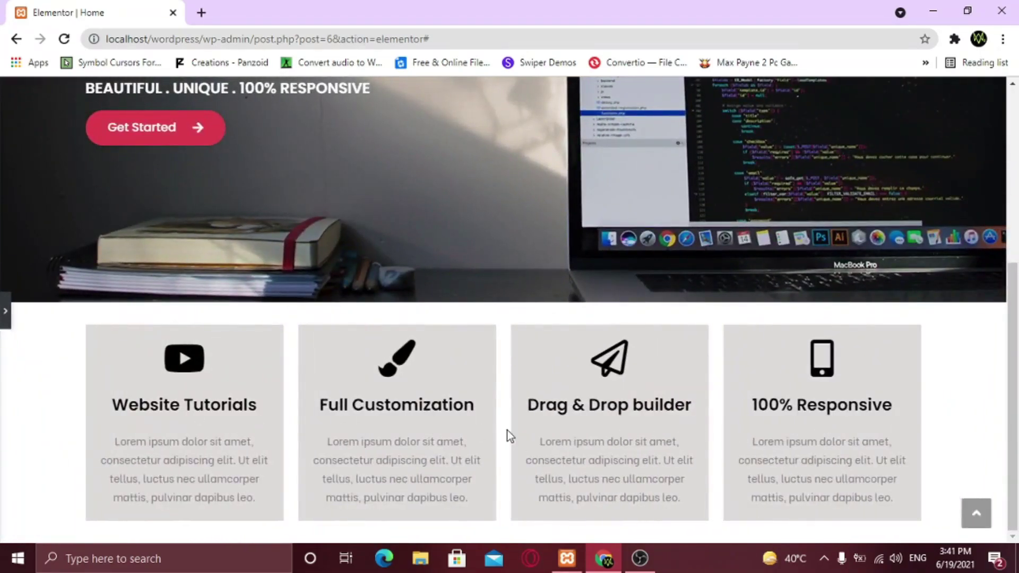
{"action": "scroll", "coordinate": [702, 467], "scroll_direction": "up", "scroll_amount": 5}
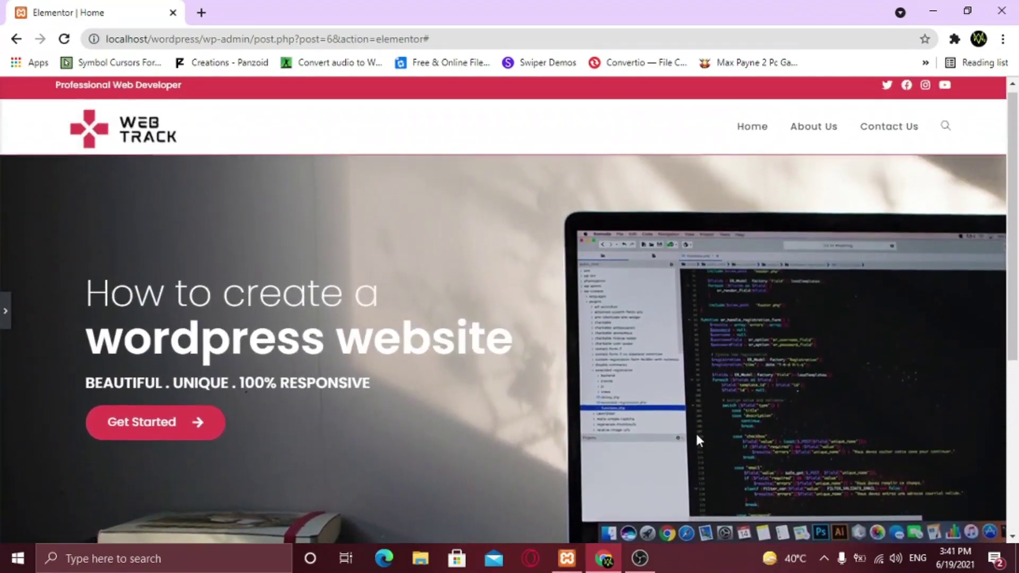
{"action": "scroll", "coordinate": [693, 419], "scroll_direction": "down", "scroll_amount": 5}
{"action": "scroll", "coordinate": [693, 422], "scroll_direction": "down", "scroll_amount": 1}
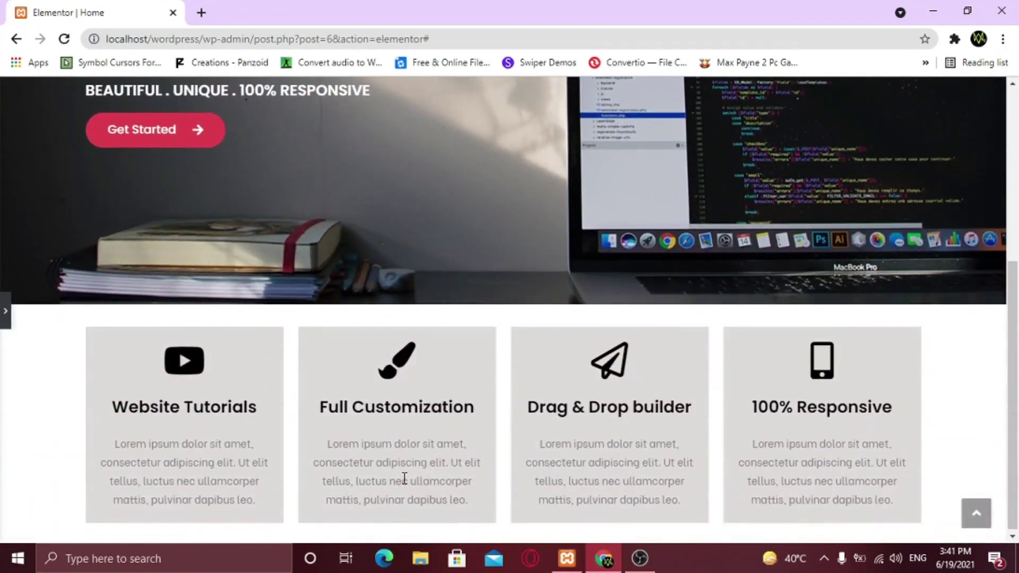
{"action": "left_click", "coordinate": [4, 321]}
Unlink the hero section's margin values and enter 0
{"action": "scroll", "coordinate": [666, 432], "scroll_direction": "up", "scroll_amount": 5}
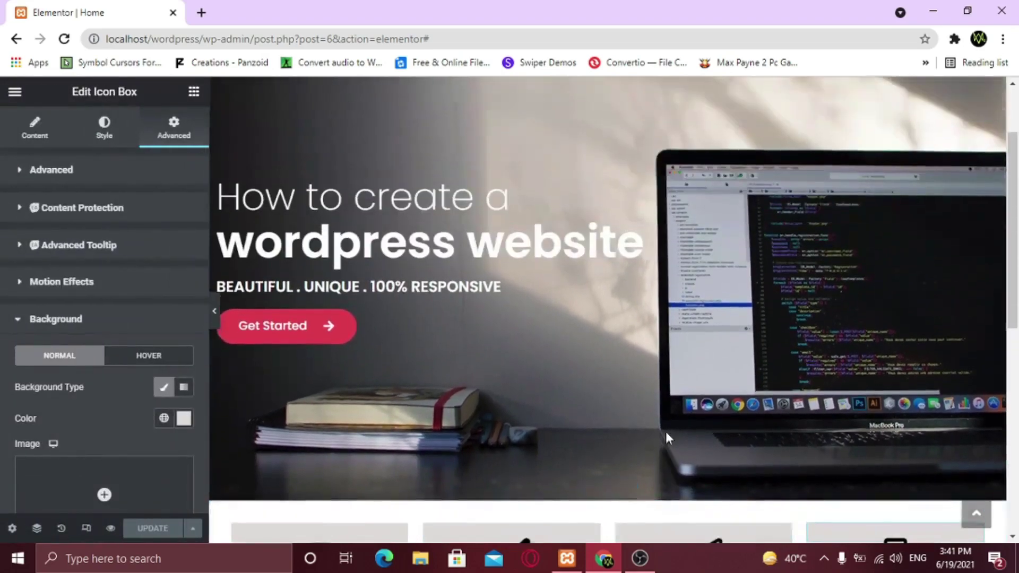
{"action": "scroll", "coordinate": [666, 432], "scroll_direction": "up", "scroll_amount": 2}
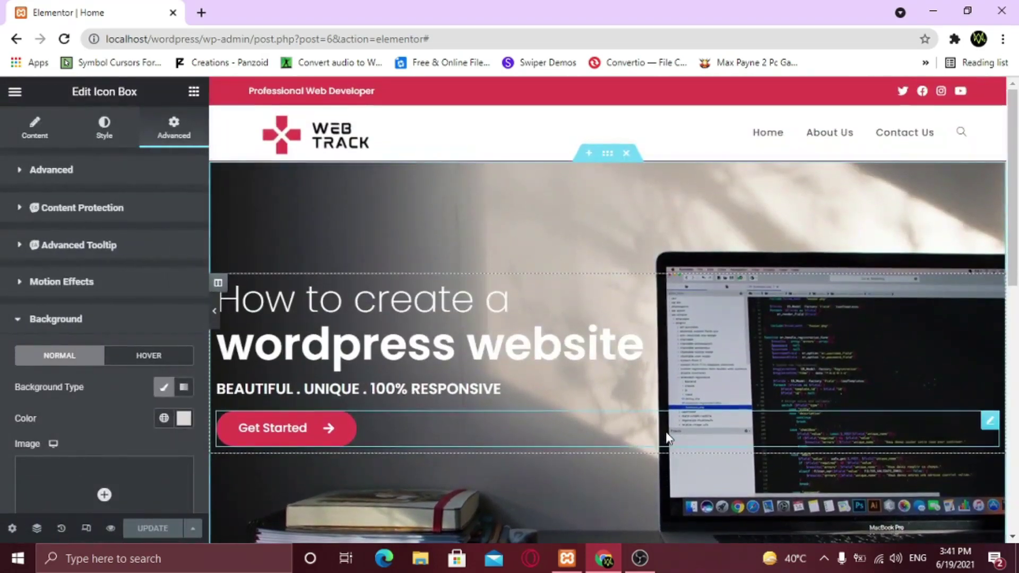
{"action": "left_click", "coordinate": [608, 154]}
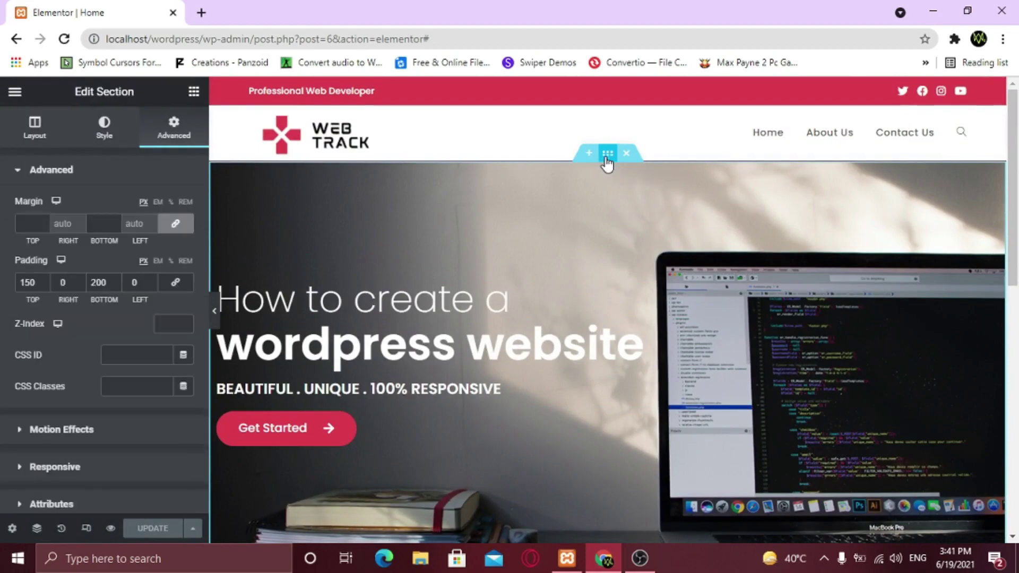
{"action": "left_click", "coordinate": [176, 225]}
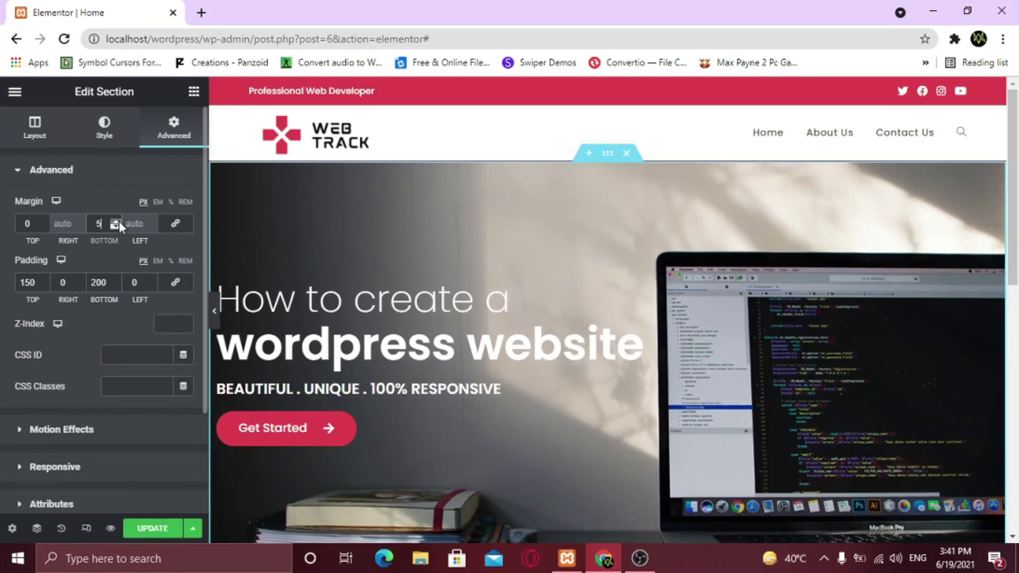
{"action": "type", "text": "0"}
{"action": "scroll", "coordinate": [436, 361], "scroll_direction": "down", "scroll_amount": 5}
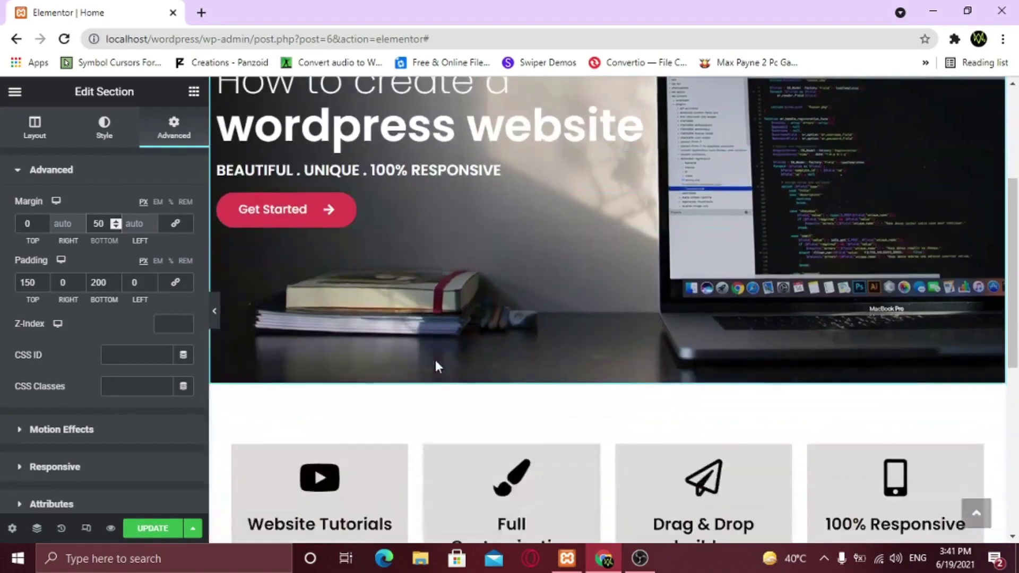
{"action": "left_click", "coordinate": [219, 317]}
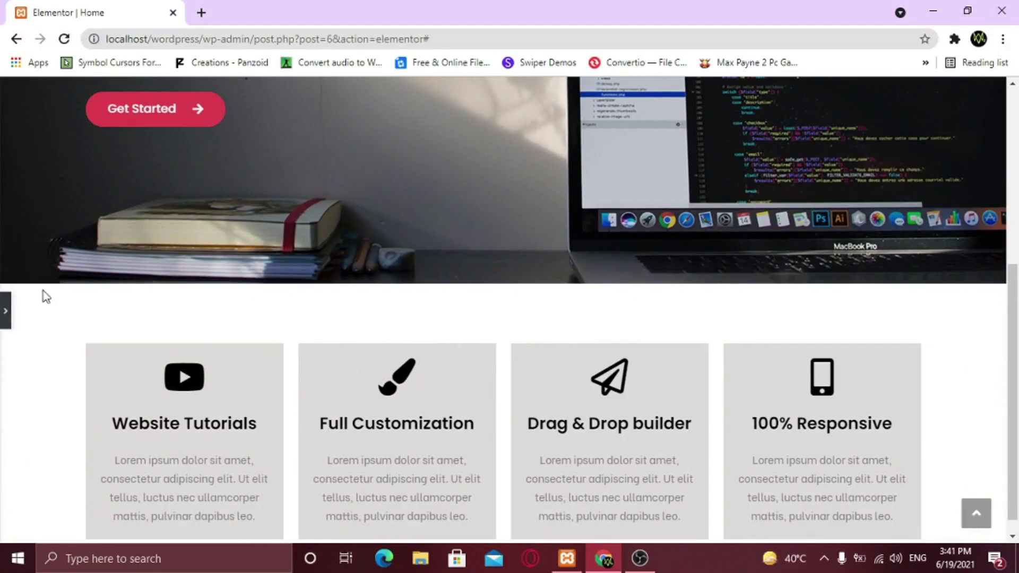
Set the hero section's bottom margin to 100 px and check the spacing above the cards
{"action": "left_click", "coordinate": [4, 314]}
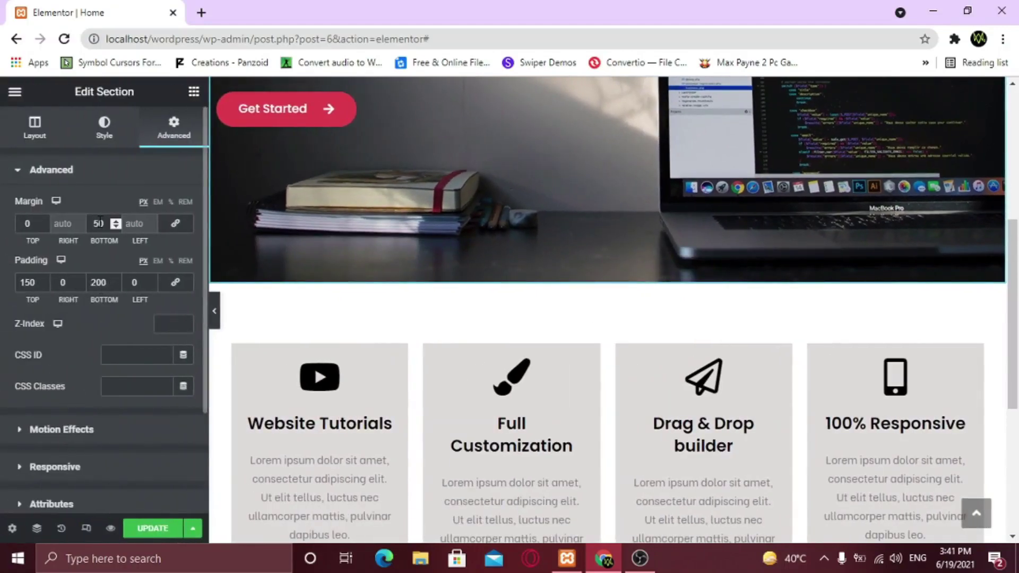
{"action": "key", "text": "BackSpace"}
{"action": "key", "text": "BackSpace"}
{"action": "type", "text": "100"}
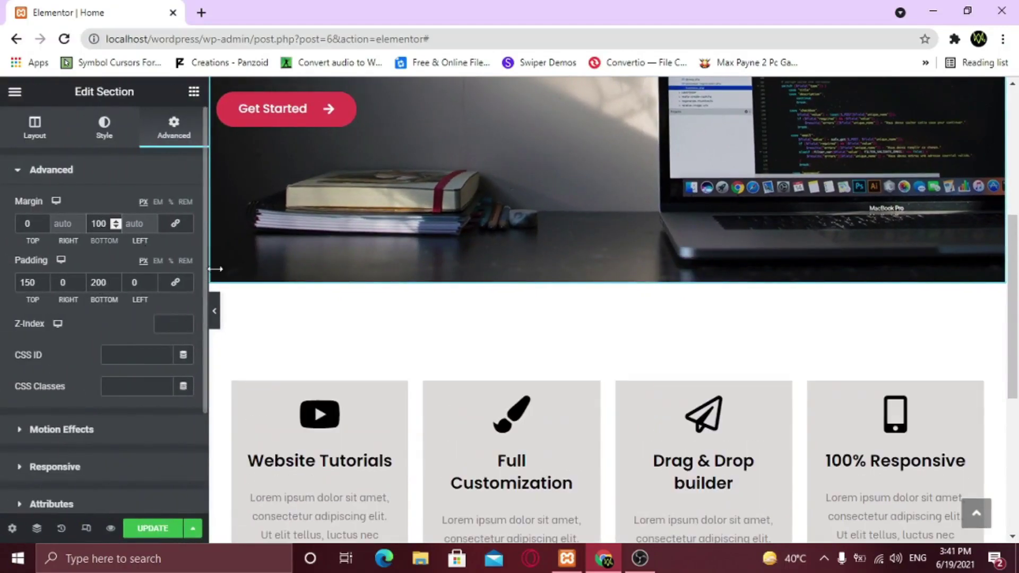
{"action": "left_click", "coordinate": [215, 310]}
{"action": "scroll", "coordinate": [361, 345], "scroll_direction": "up", "scroll_amount": 2}
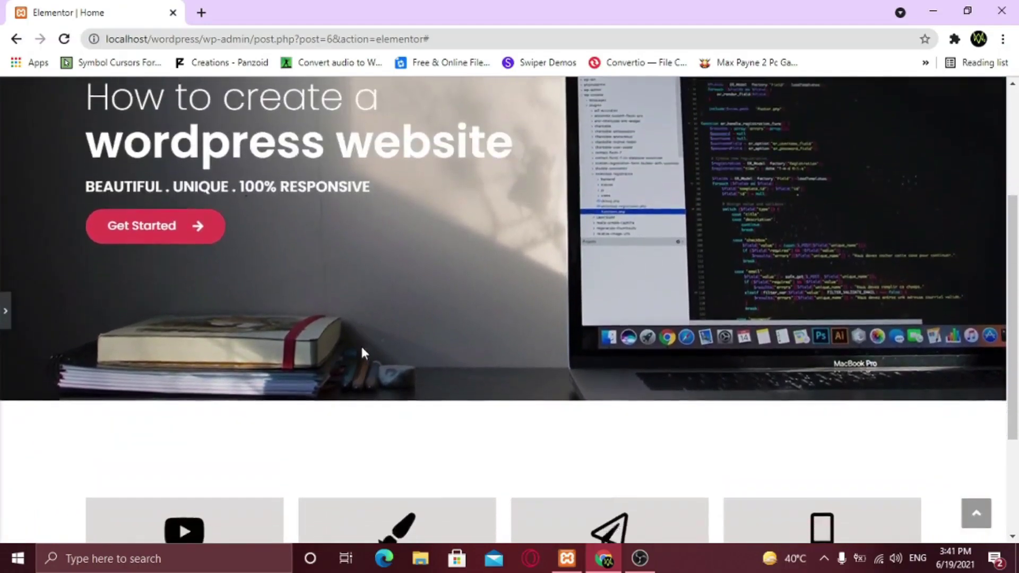
{"action": "scroll", "coordinate": [361, 344], "scroll_direction": "down", "scroll_amount": 2}
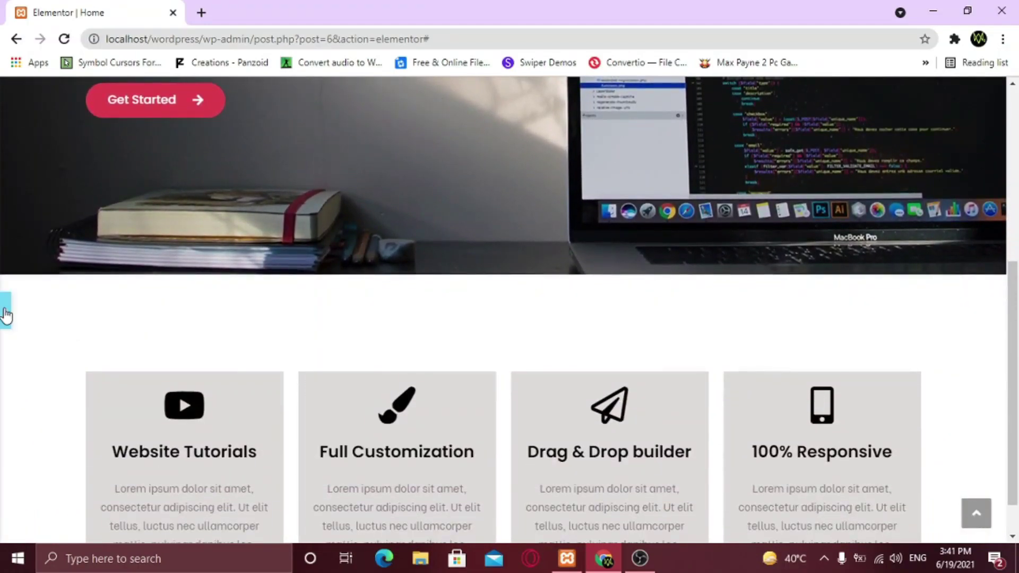
{"action": "left_click", "coordinate": [5, 314]}
{"action": "scroll", "coordinate": [615, 333], "scroll_direction": "down", "scroll_amount": 3}
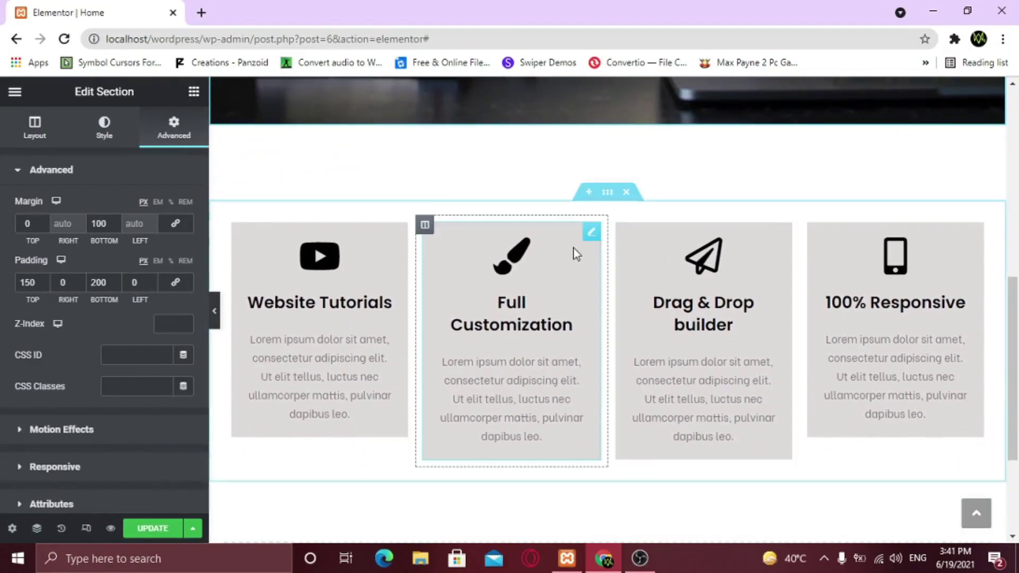
{"action": "scroll", "coordinate": [590, 280], "scroll_direction": "up", "scroll_amount": 1}
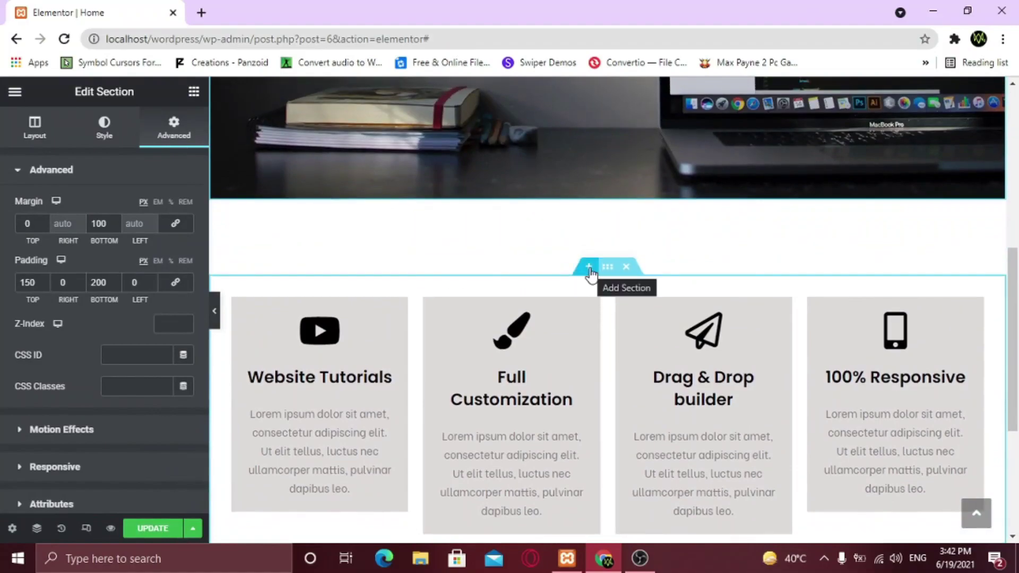
Add a one-column section above the service cards with a centred heading reading 'Our Services'
{"action": "left_click", "coordinate": [589, 267]}
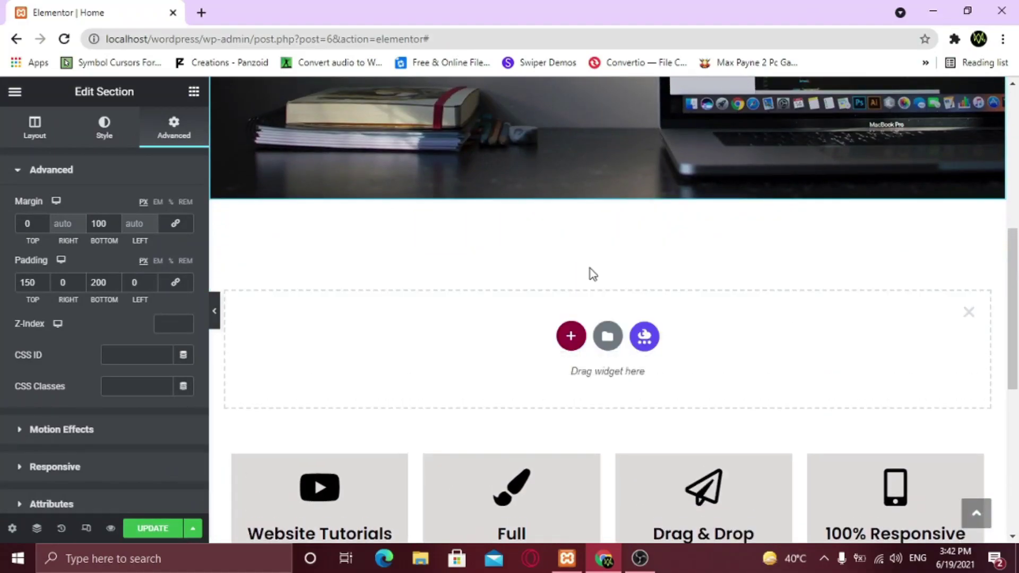
{"action": "left_click", "coordinate": [571, 338]}
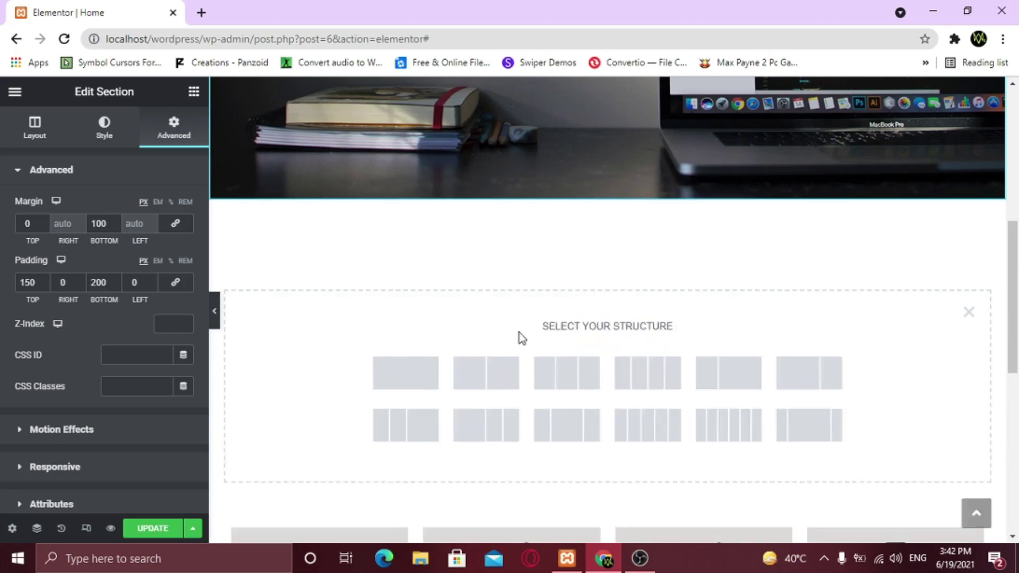
{"action": "left_click", "coordinate": [408, 383]}
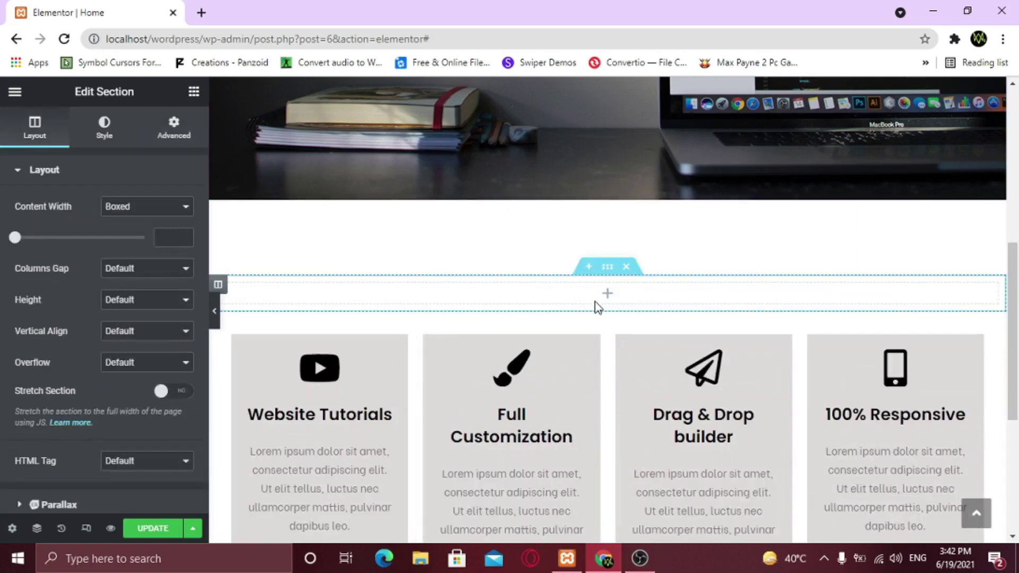
{"action": "left_click", "coordinate": [195, 93]}
{"action": "left_click_drag", "start_coordinate": [180, 207], "coordinate": [571, 293]}
{"action": "left_click", "coordinate": [144, 417]}
{"action": "triple_click", "coordinate": [22, 224]}
{"action": "type", "text": "O"}
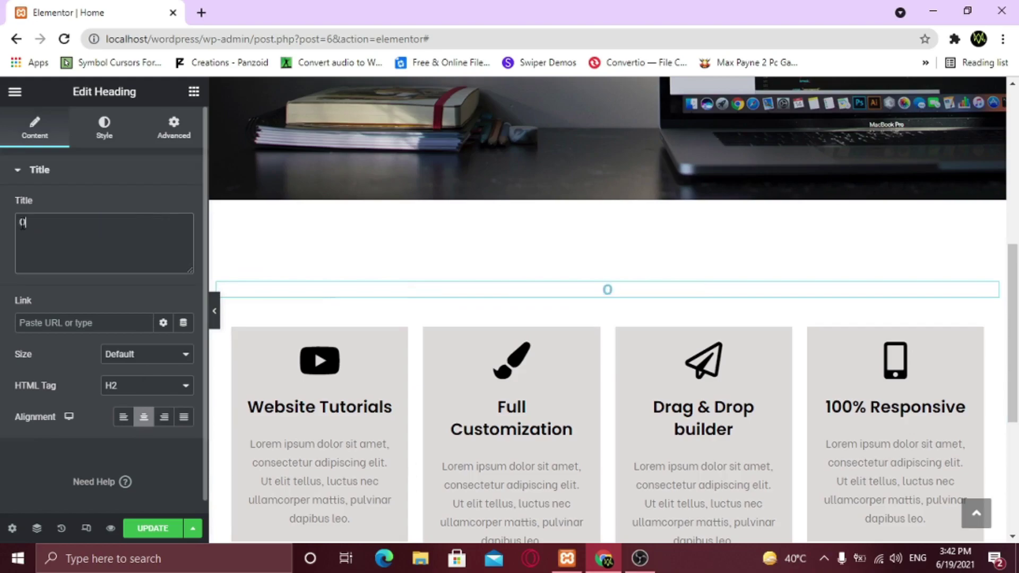
{"action": "type", "text": "ur Services"}
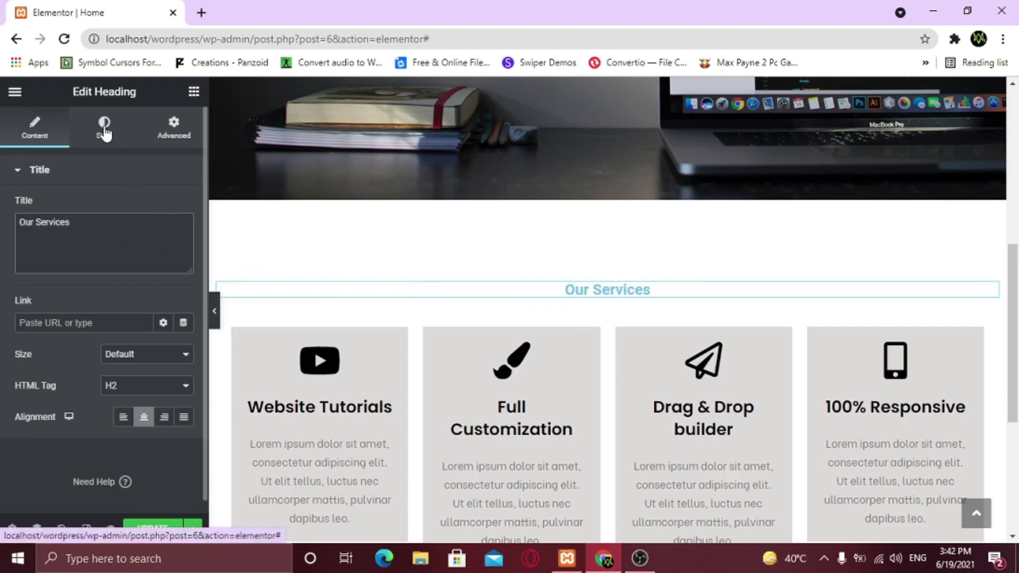
Set the heading typography to Poppins at font size 40
{"action": "left_click", "coordinate": [104, 127]}
{"action": "left_click", "coordinate": [137, 314]}
{"action": "type", "text": "pop"}
{"action": "key", "text": "Return"}
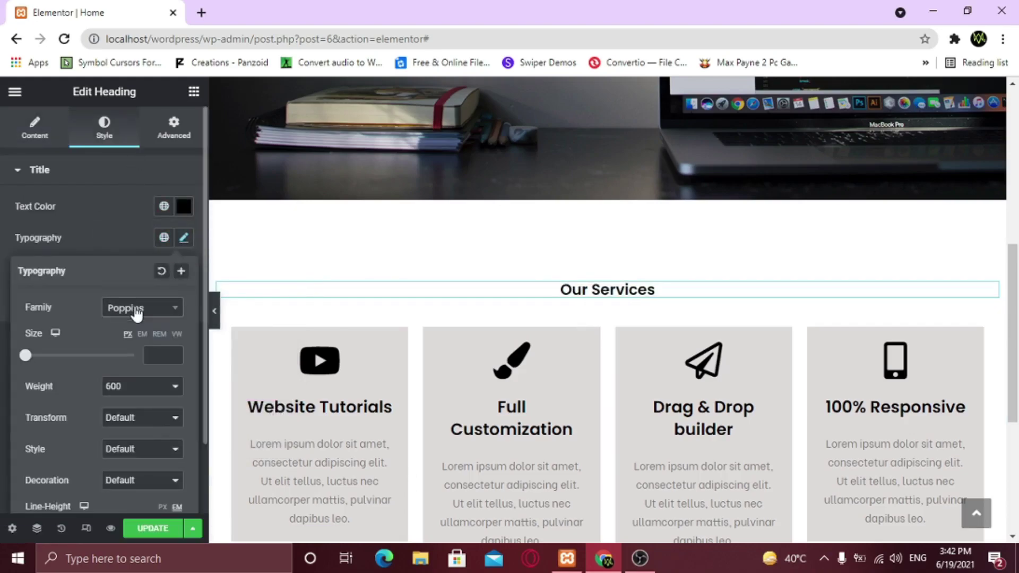
{"action": "left_click", "coordinate": [163, 356]}
{"action": "type", "text": "40"}
{"action": "left_click", "coordinate": [124, 234]}
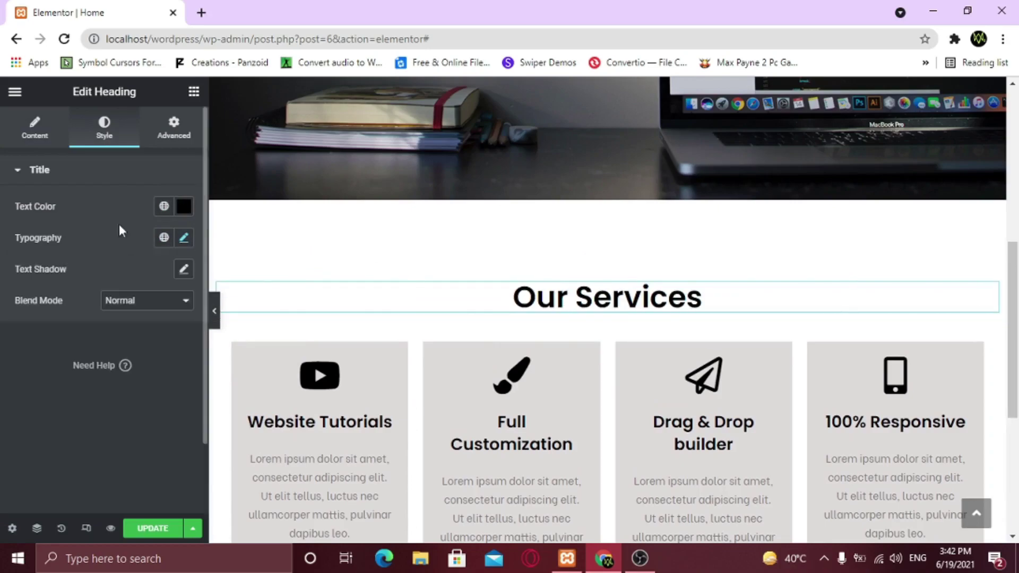
{"action": "left_click", "coordinate": [194, 91]}
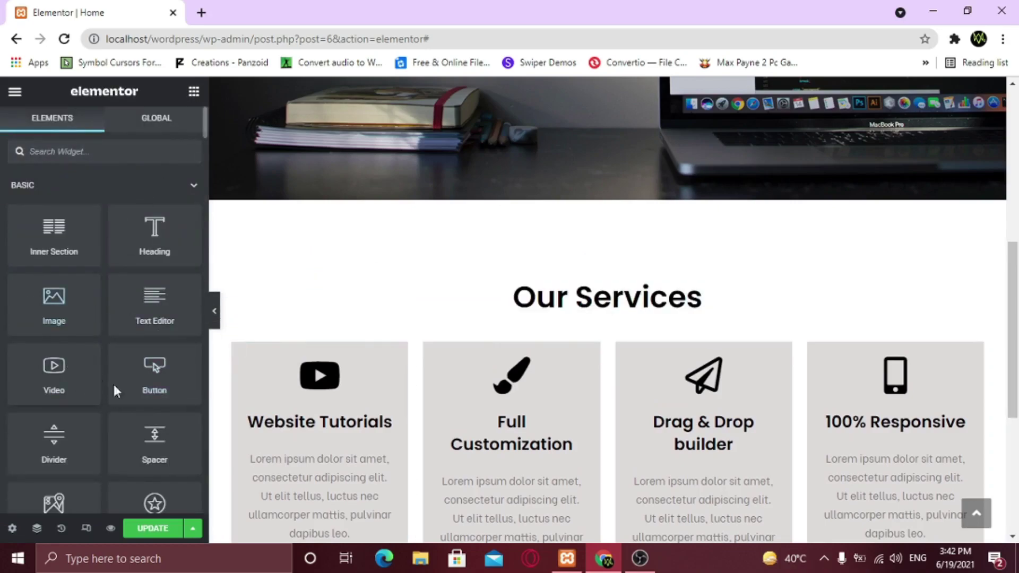
Place a Divider widget directly below the Our Services heading
{"action": "left_click", "coordinate": [88, 153]}
{"action": "type", "text": "div"}
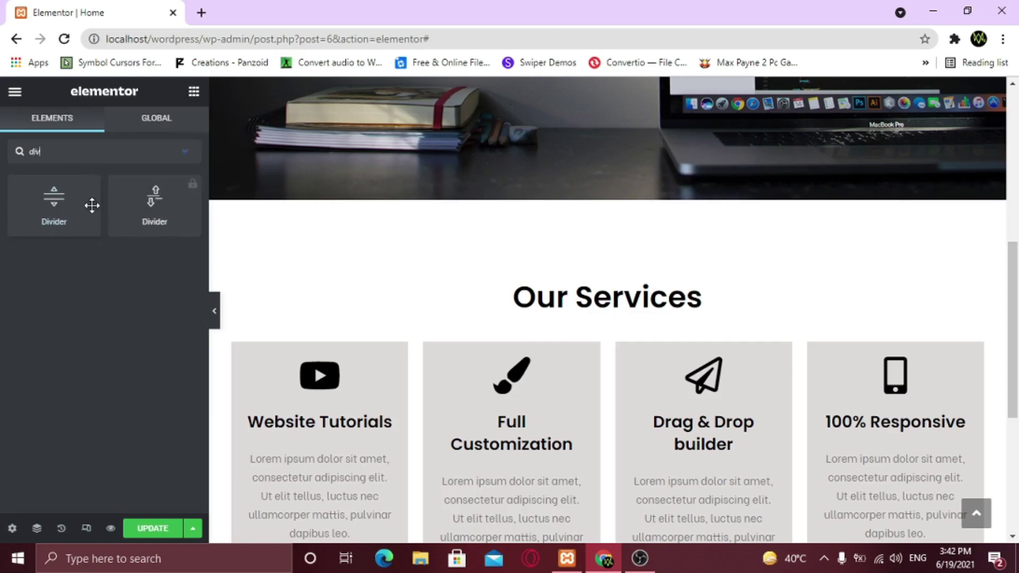
{"action": "left_click_drag", "start_coordinate": [81, 214], "coordinate": [648, 311]}
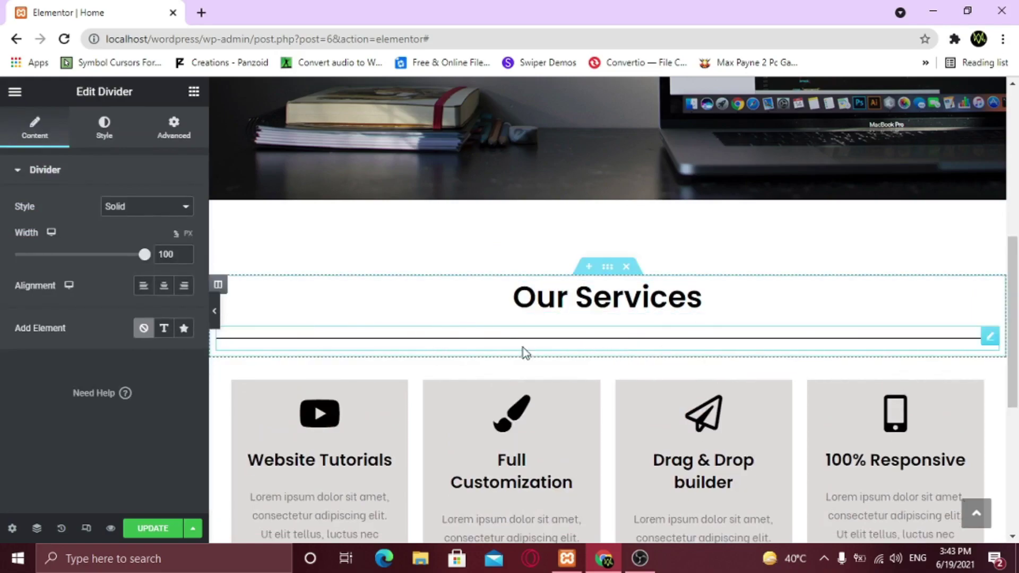
{"action": "left_click", "coordinate": [215, 311]}
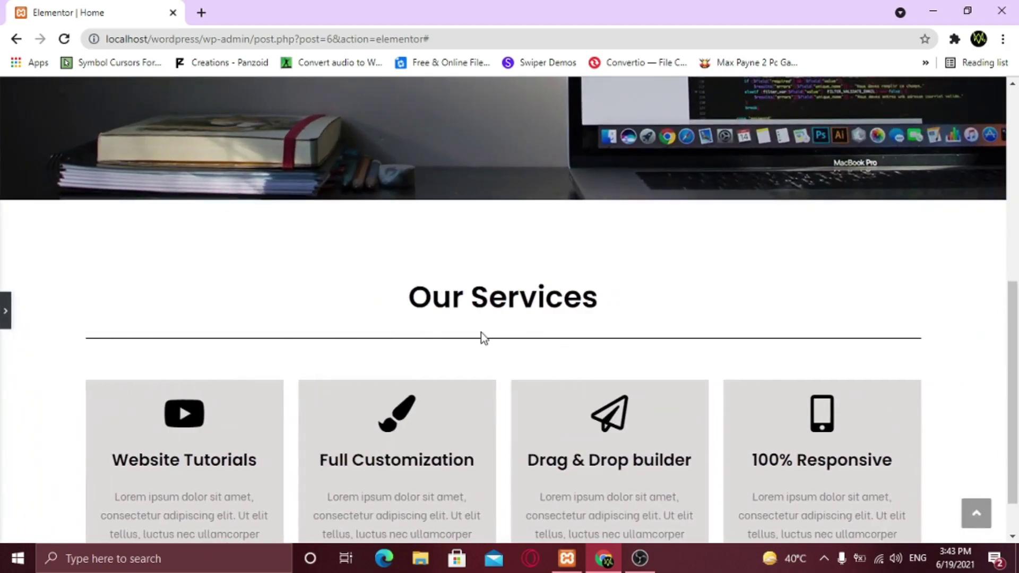
{"action": "left_click", "coordinate": [3, 316]}
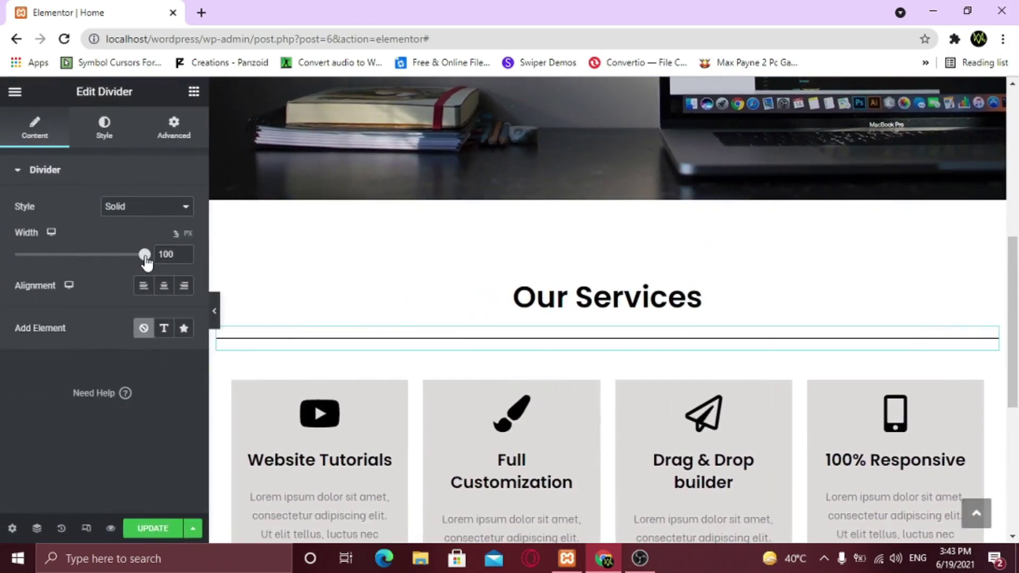
Shorten the divider to width 10, centre it, and set Add Element to None
{"action": "left_click_drag", "start_coordinate": [145, 258], "coordinate": [64, 258]}
{"action": "left_click", "coordinate": [184, 253]}
{"action": "left_click", "coordinate": [184, 253]}
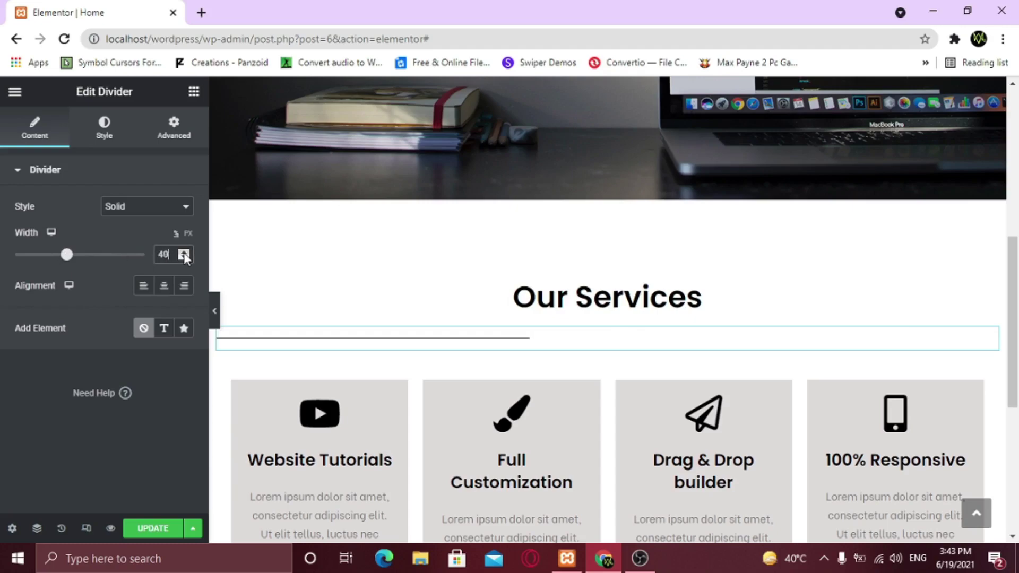
{"action": "left_click", "coordinate": [164, 292]}
{"action": "left_click_drag", "start_coordinate": [67, 255], "coordinate": [29, 256]}
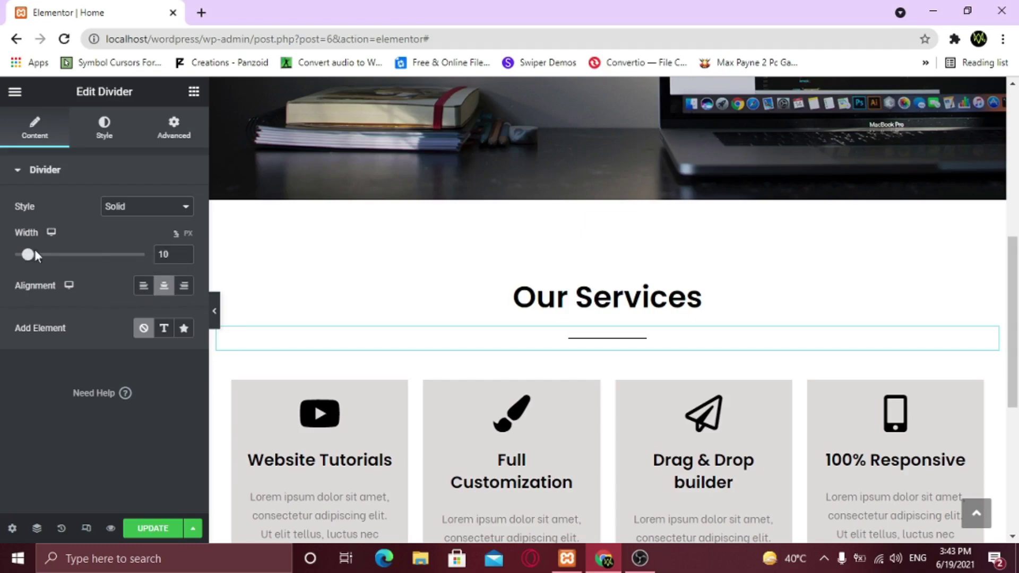
{"action": "left_click", "coordinate": [165, 330]}
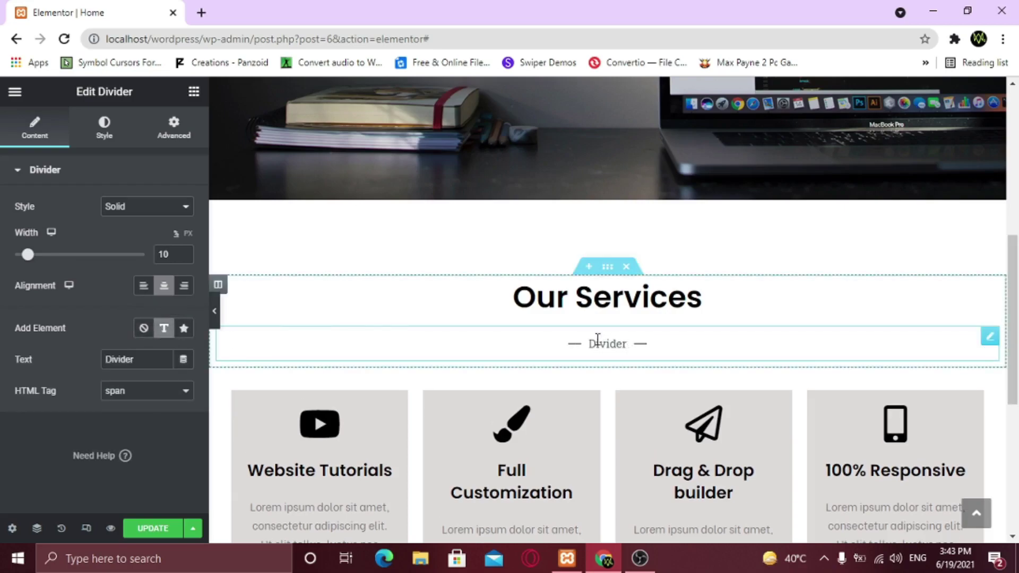
{"action": "left_click", "coordinate": [184, 332]}
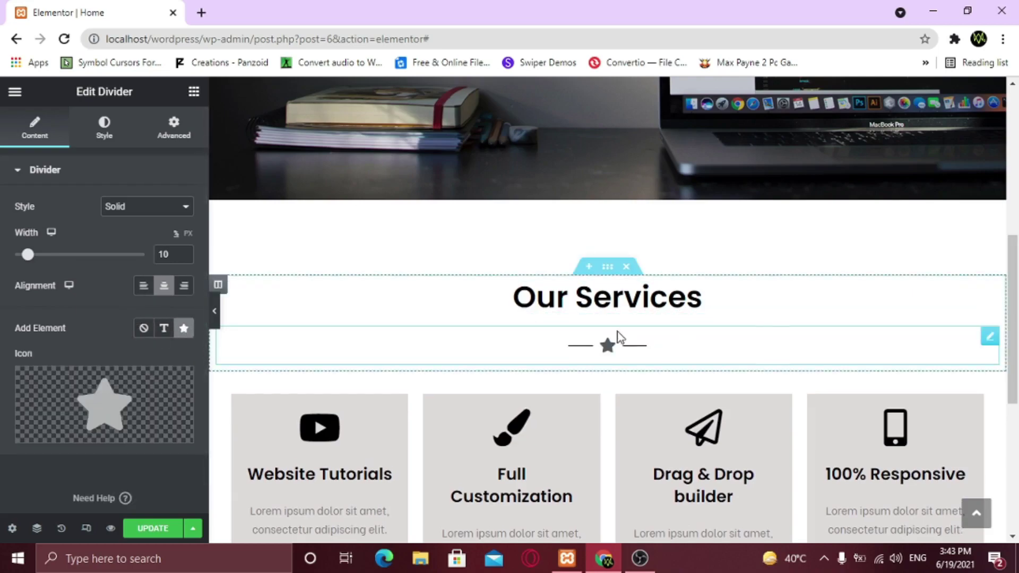
{"action": "left_click", "coordinate": [65, 431]}
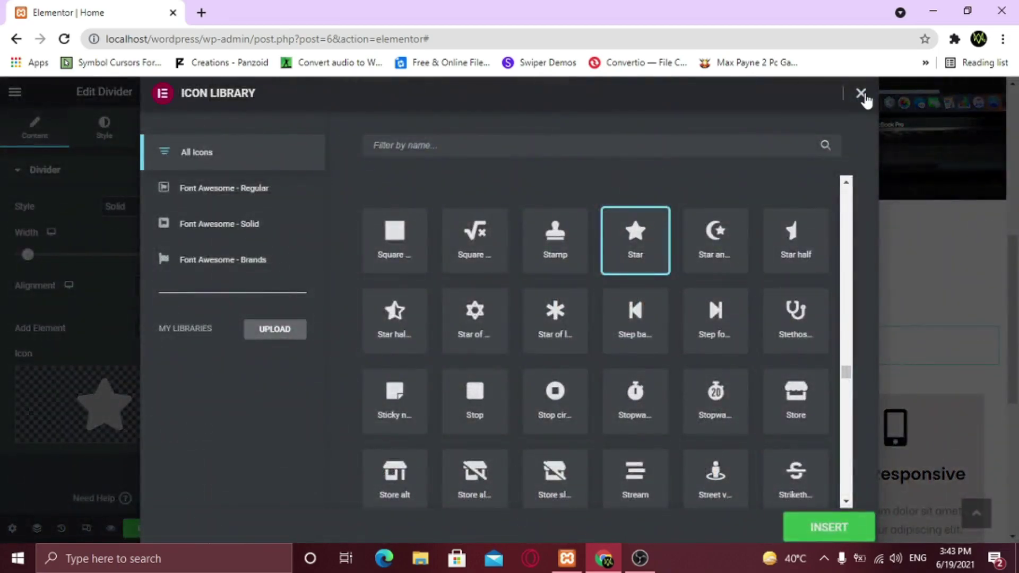
{"action": "left_click", "coordinate": [861, 94]}
{"action": "left_click", "coordinate": [143, 329]}
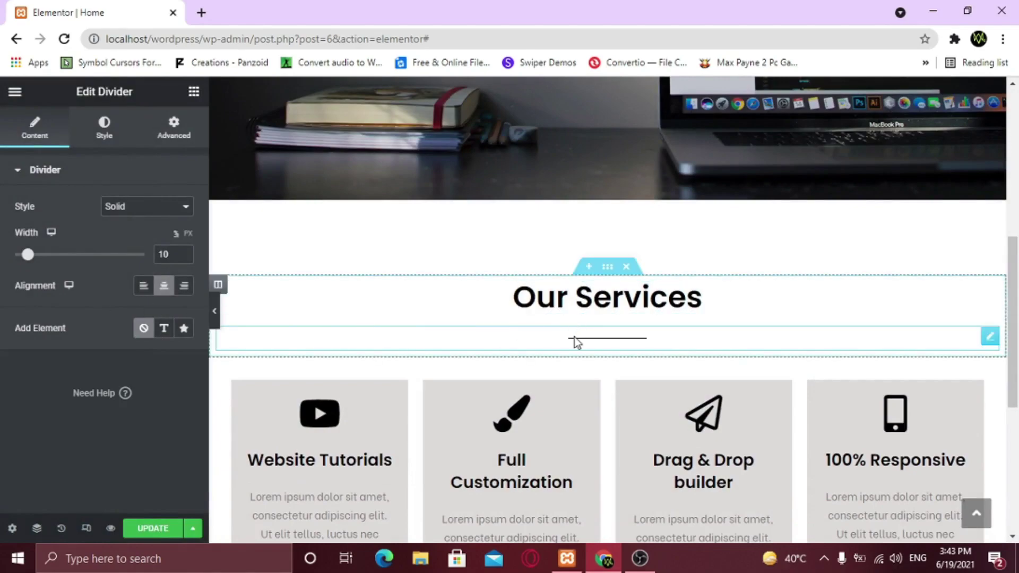
Style the divider red (#dc3c4d) with weight 5 and gap 2, then preview the page full-width
{"action": "left_click", "coordinate": [105, 137]}
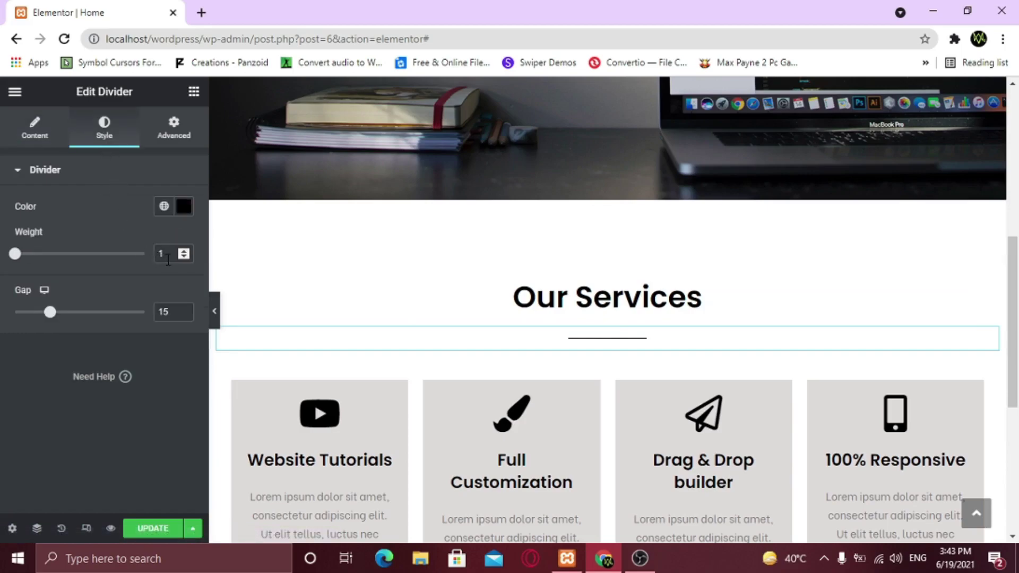
{"action": "type", "text": "5"}
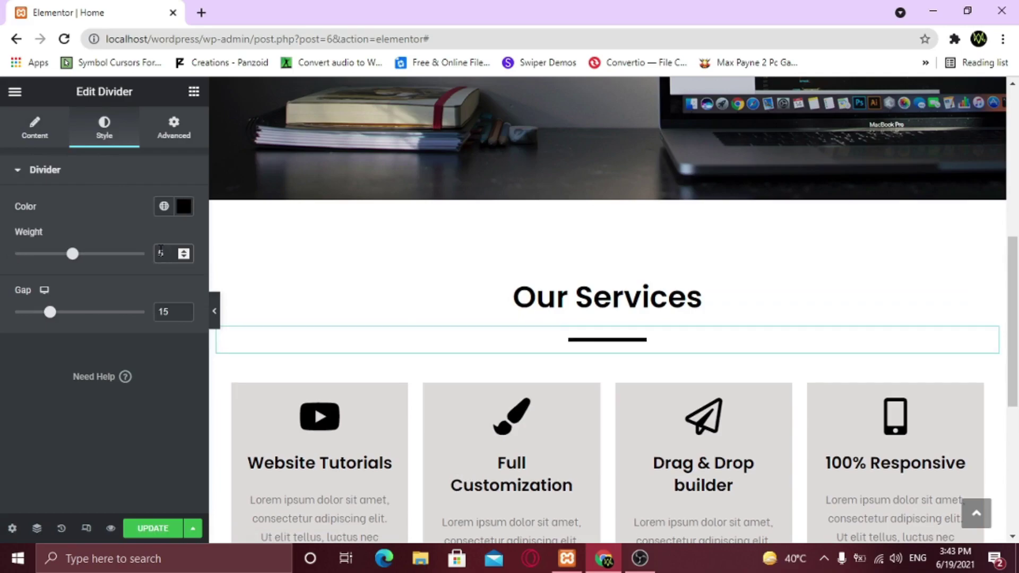
{"action": "left_click", "coordinate": [183, 208]}
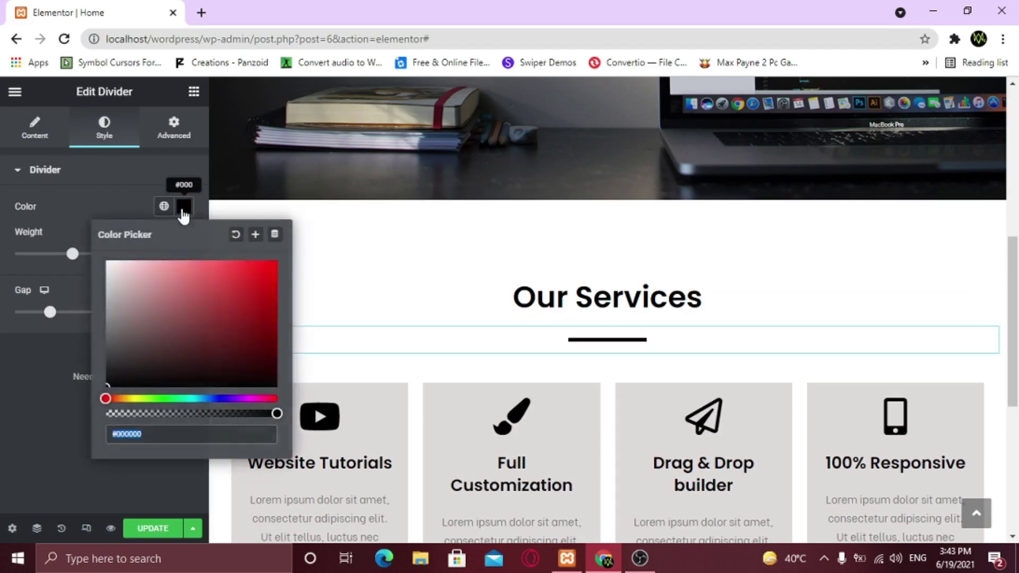
{"action": "type", "text": "d"}
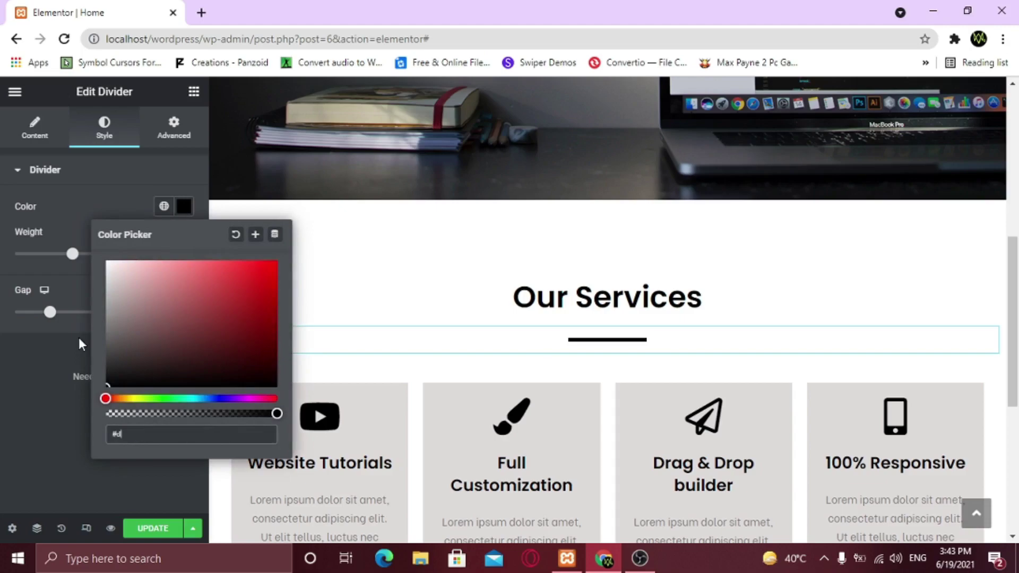
{"action": "type", "text": "c3"}
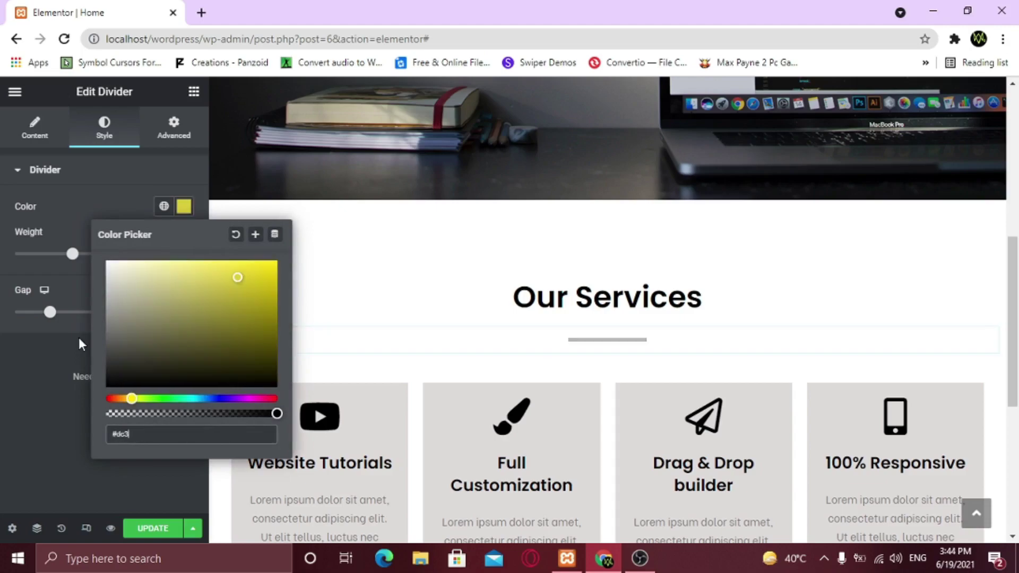
{"action": "type", "text": "c4d"}
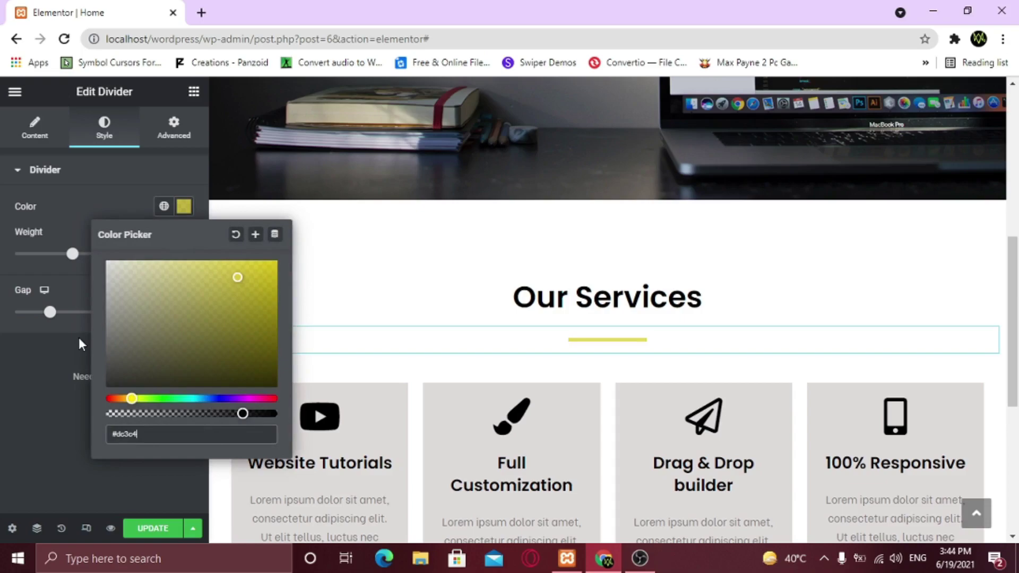
{"action": "left_click", "coordinate": [46, 355]}
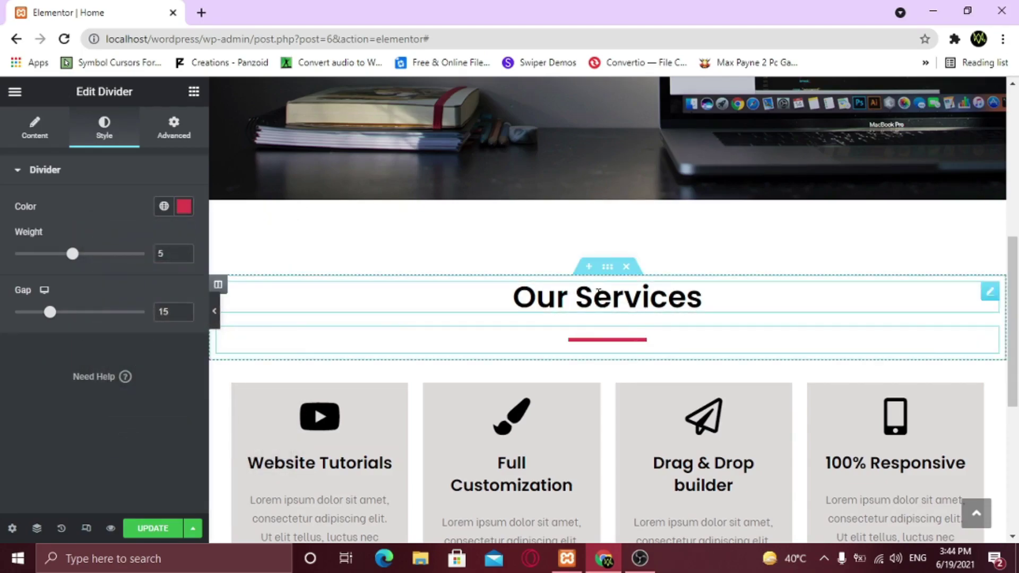
{"action": "left_click_drag", "start_coordinate": [50, 314], "coordinate": [13, 316]}
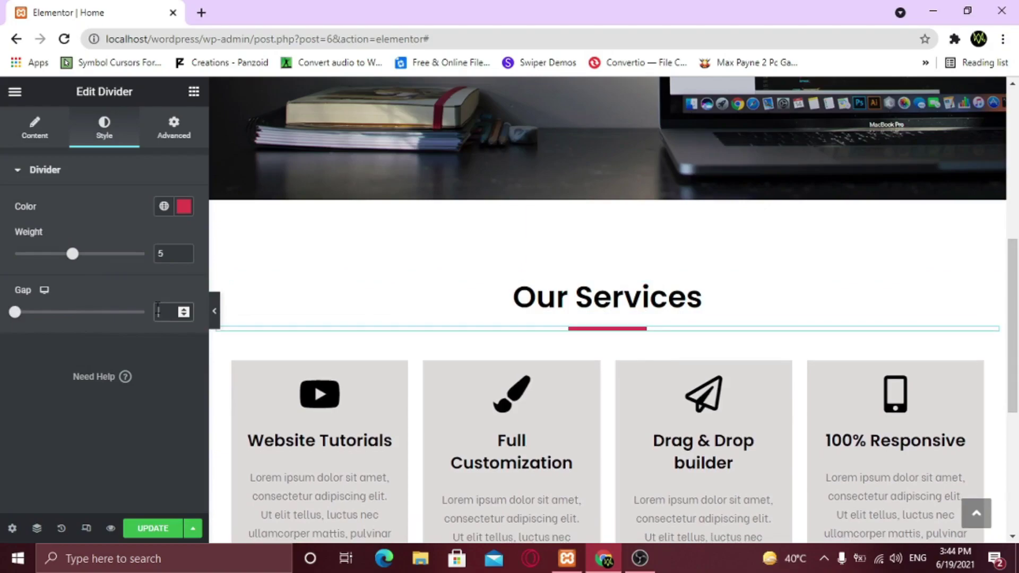
{"action": "left_click", "coordinate": [215, 315]}
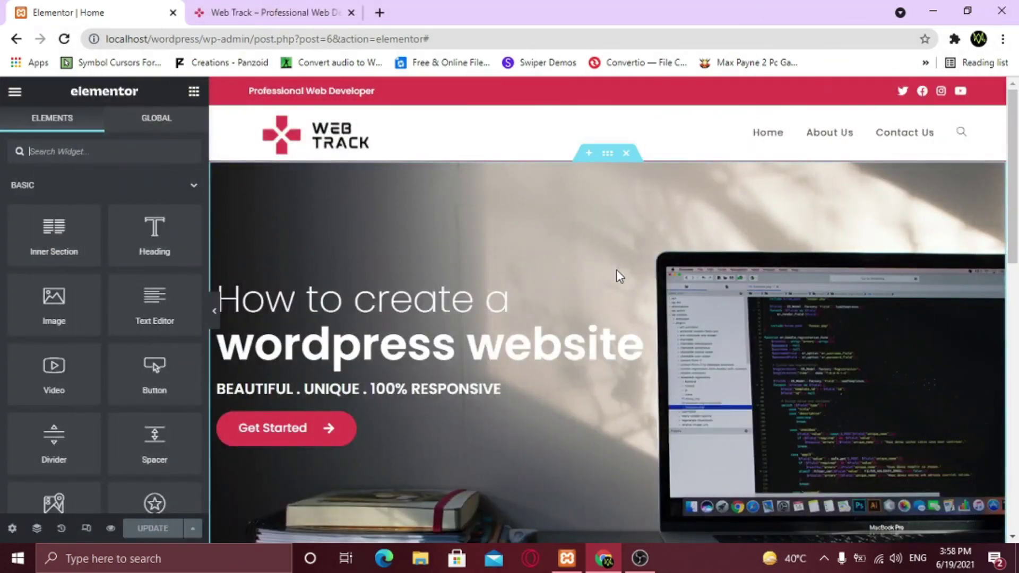
Copy the Our Services heading section and paste it into the empty area below the cards
{"action": "scroll", "coordinate": [617, 269], "scroll_direction": "down", "scroll_amount": 10}
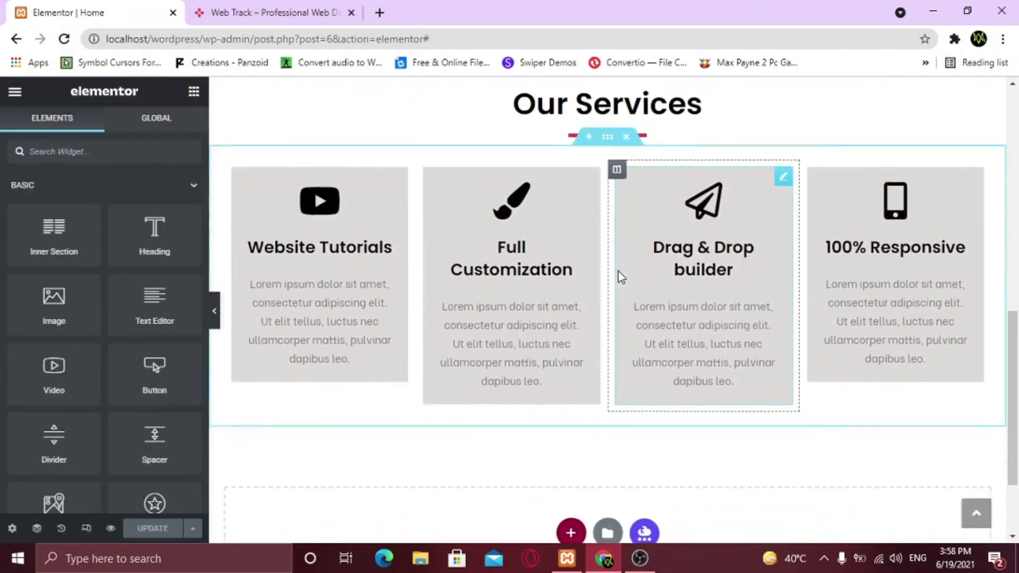
{"action": "scroll", "coordinate": [619, 272], "scroll_direction": "down", "scroll_amount": 2}
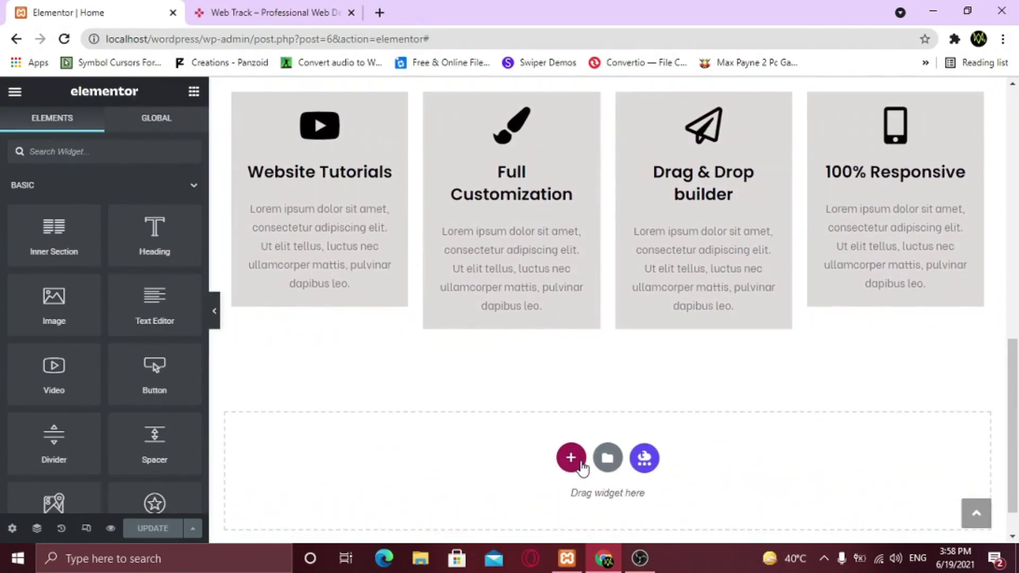
{"action": "scroll", "coordinate": [577, 432], "scroll_direction": "up", "scroll_amount": 8}
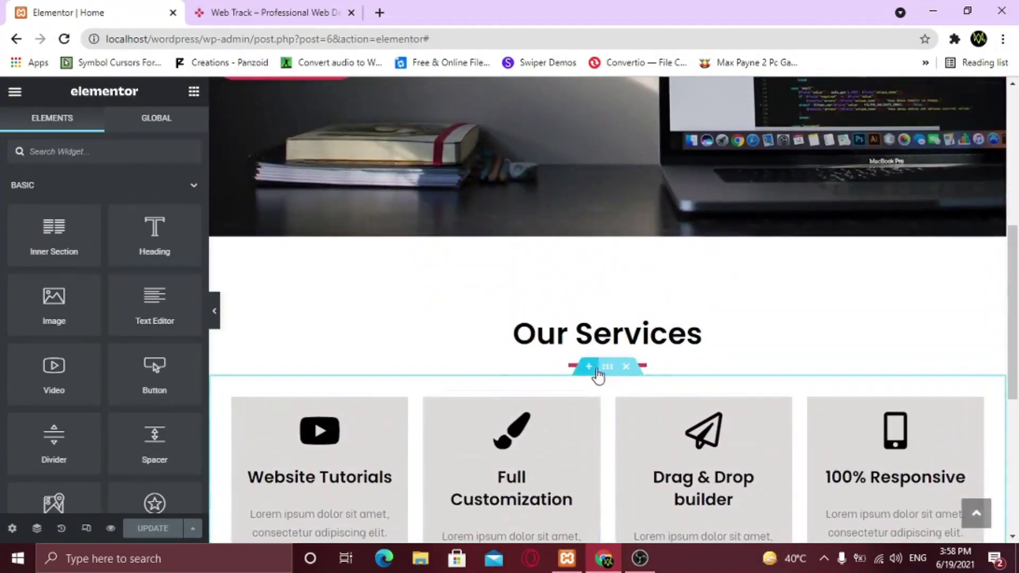
{"action": "right_click", "coordinate": [610, 305]}
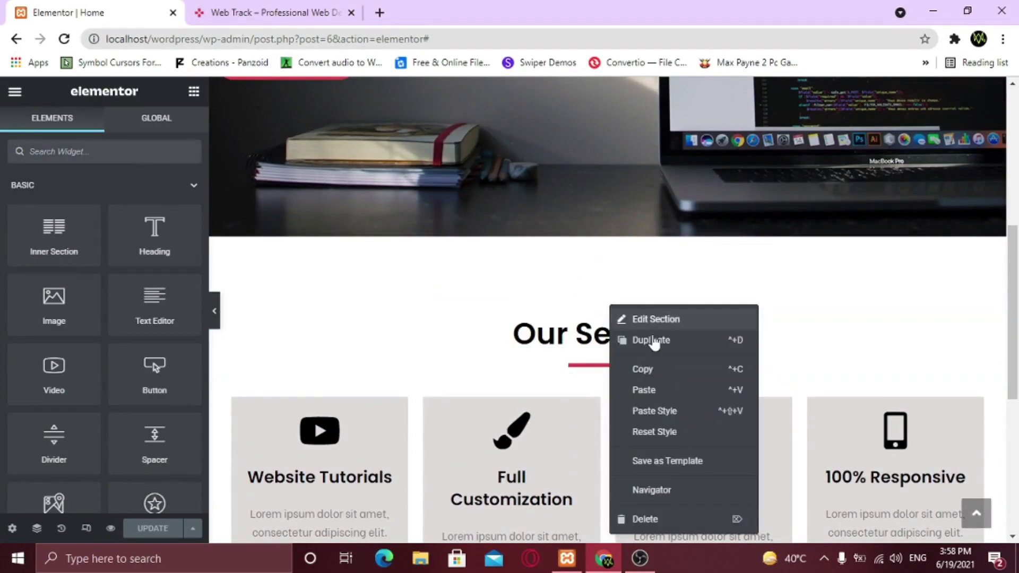
{"action": "left_click", "coordinate": [689, 380]}
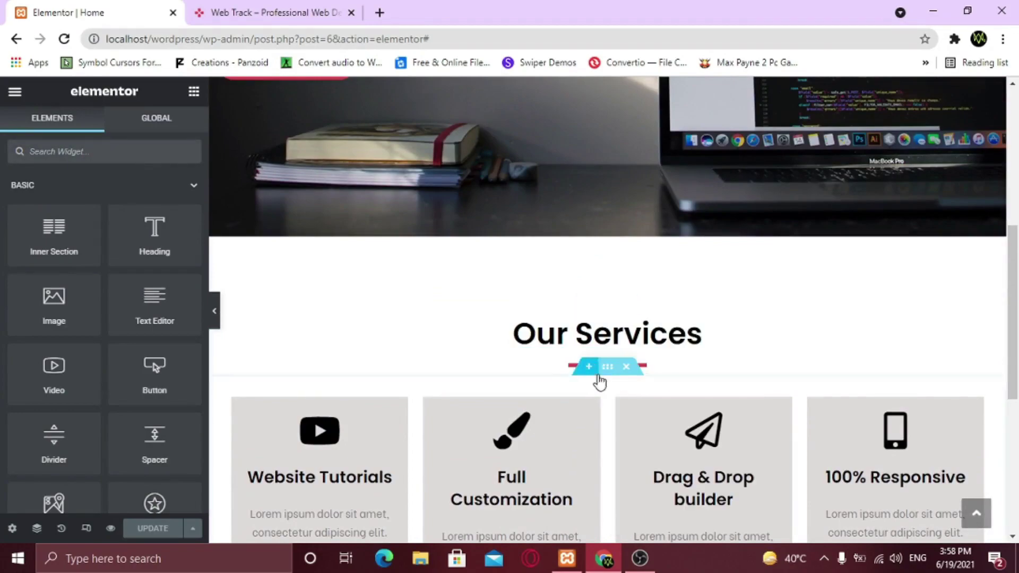
{"action": "scroll", "coordinate": [601, 380], "scroll_direction": "down", "scroll_amount": 8}
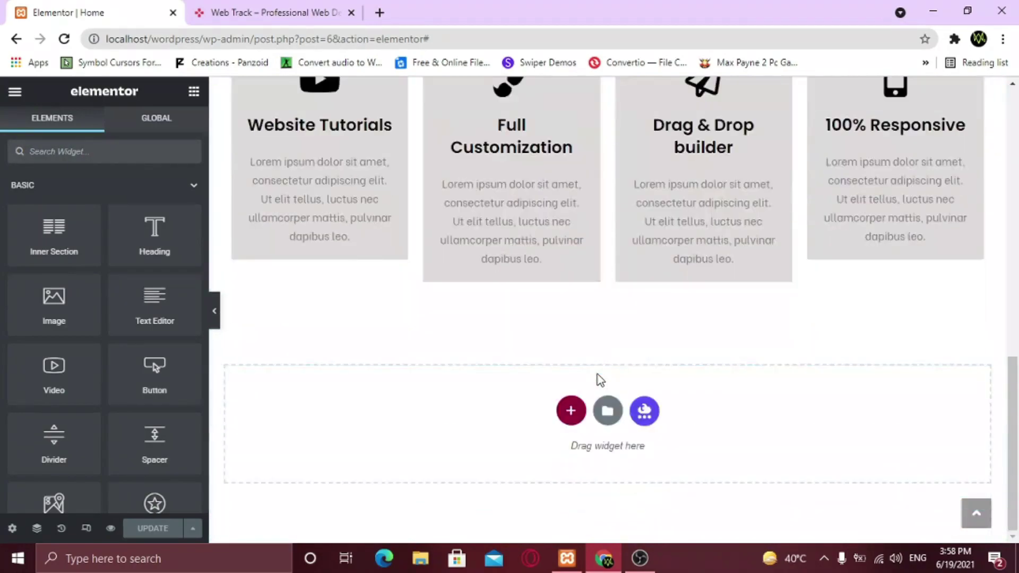
{"action": "right_click", "coordinate": [581, 420]}
{"action": "left_click", "coordinate": [599, 428]}
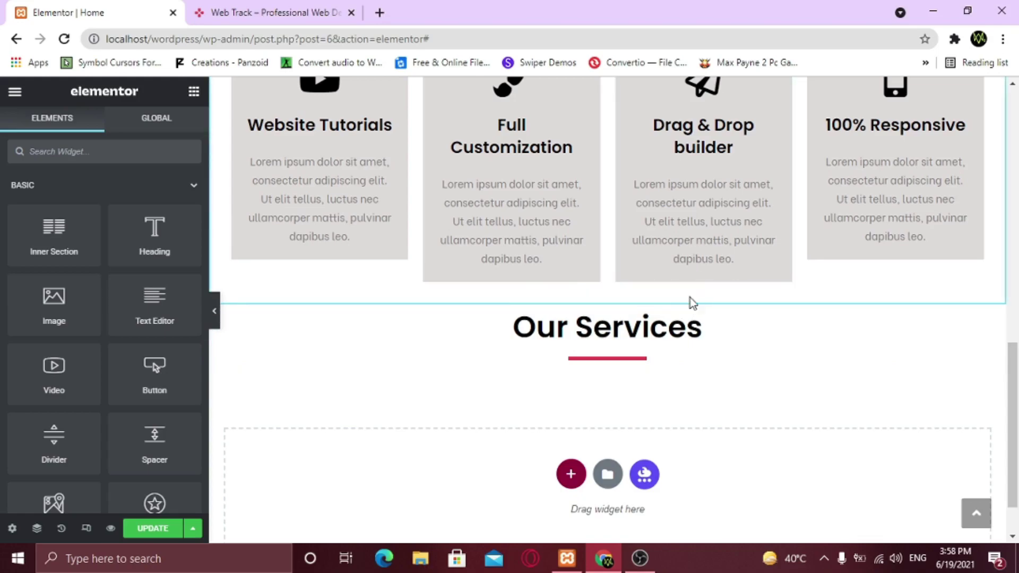
Unlink the cards section's margins and give it a 60 px bottom margin
{"action": "scroll", "coordinate": [631, 263], "scroll_direction": "up", "scroll_amount": 3}
{"action": "scroll", "coordinate": [631, 260], "scroll_direction": "up", "scroll_amount": 1}
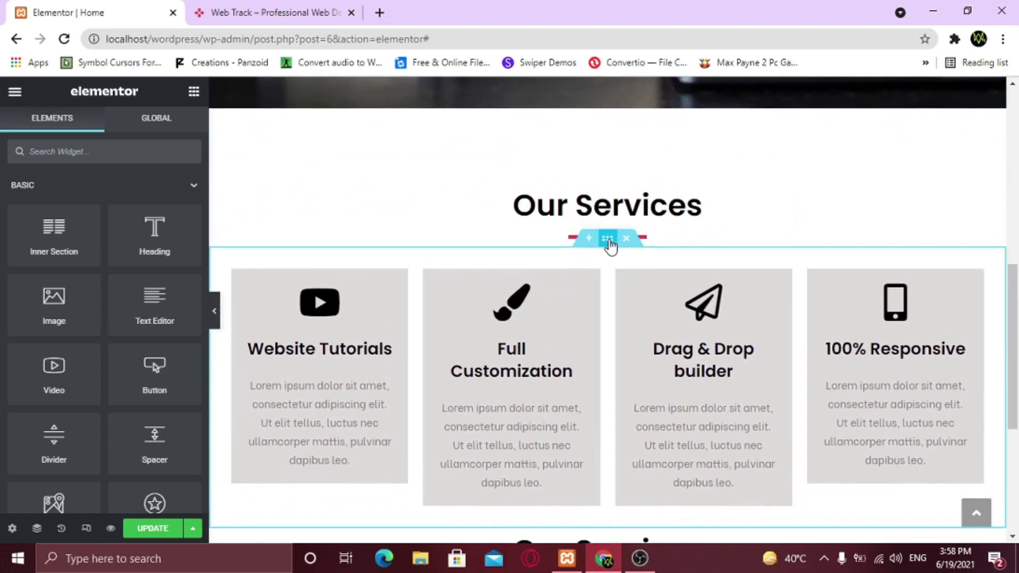
{"action": "left_click", "coordinate": [609, 242]}
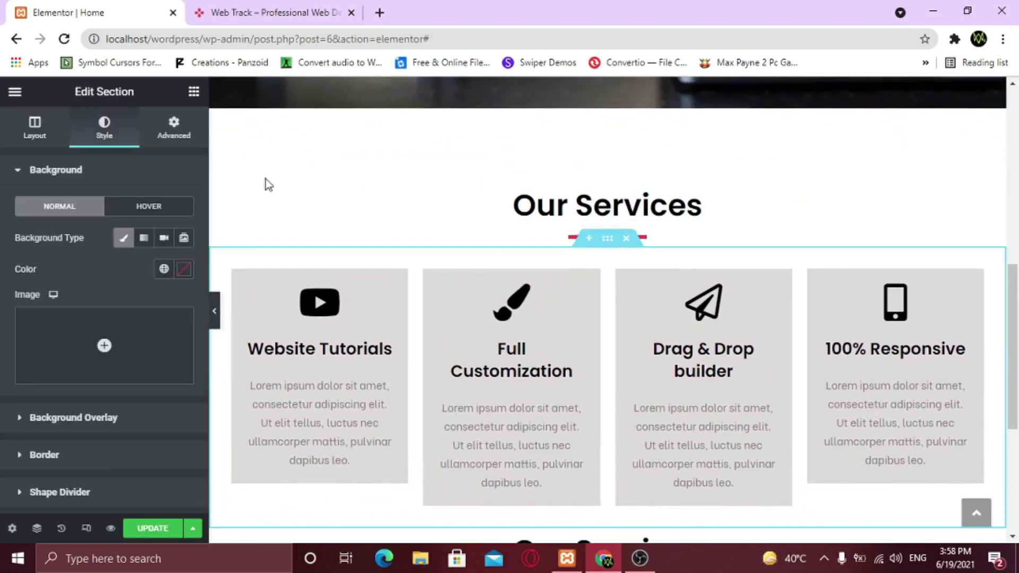
{"action": "left_click", "coordinate": [180, 139]}
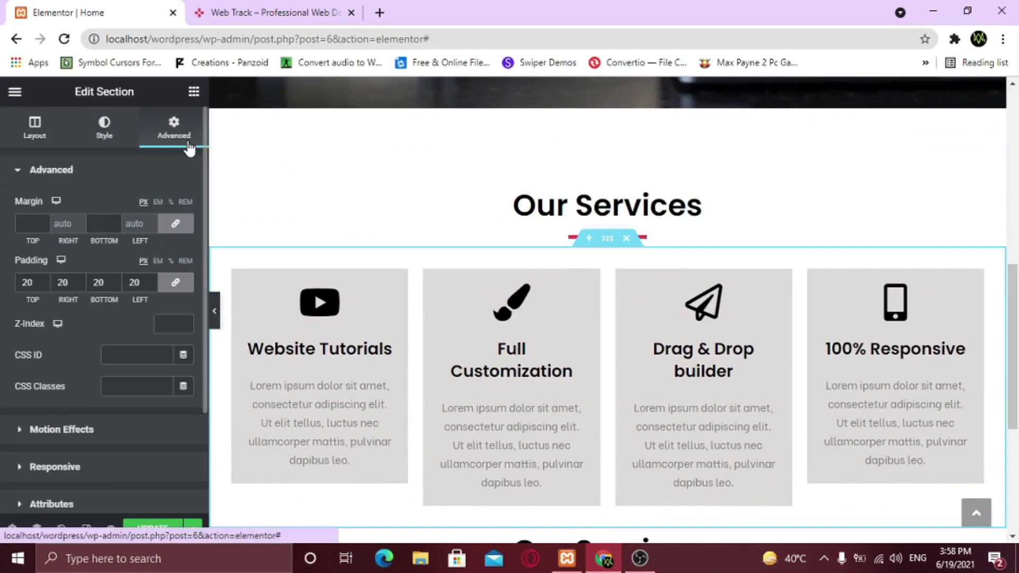
{"action": "left_click", "coordinate": [173, 228]}
{"action": "double_click", "coordinate": [115, 224]}
{"action": "type", "text": "2"}
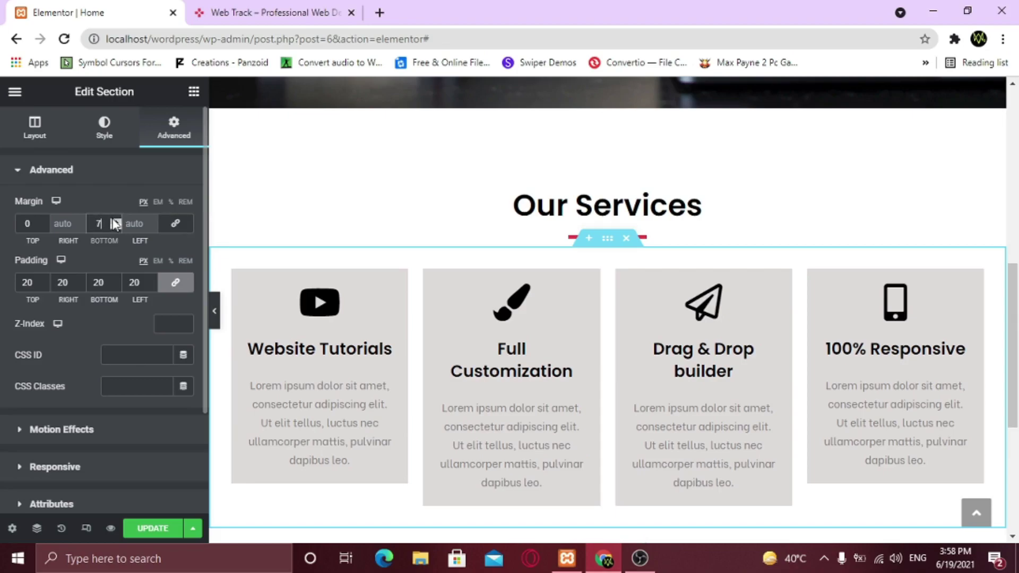
{"action": "left_click", "coordinate": [215, 310]}
{"action": "scroll", "coordinate": [438, 311], "scroll_direction": "down", "scroll_amount": 1}
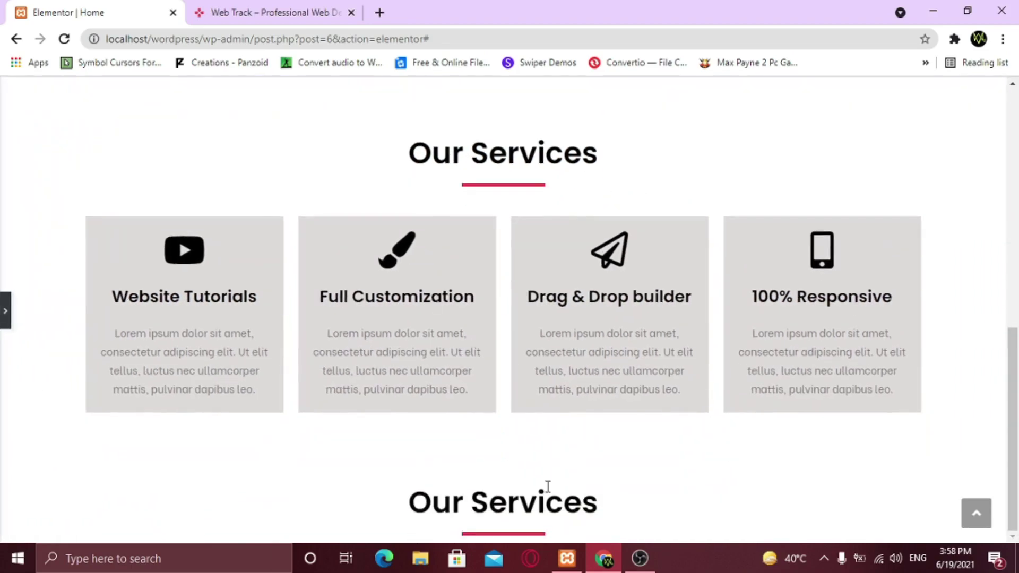
{"action": "left_click", "coordinate": [5, 311]}
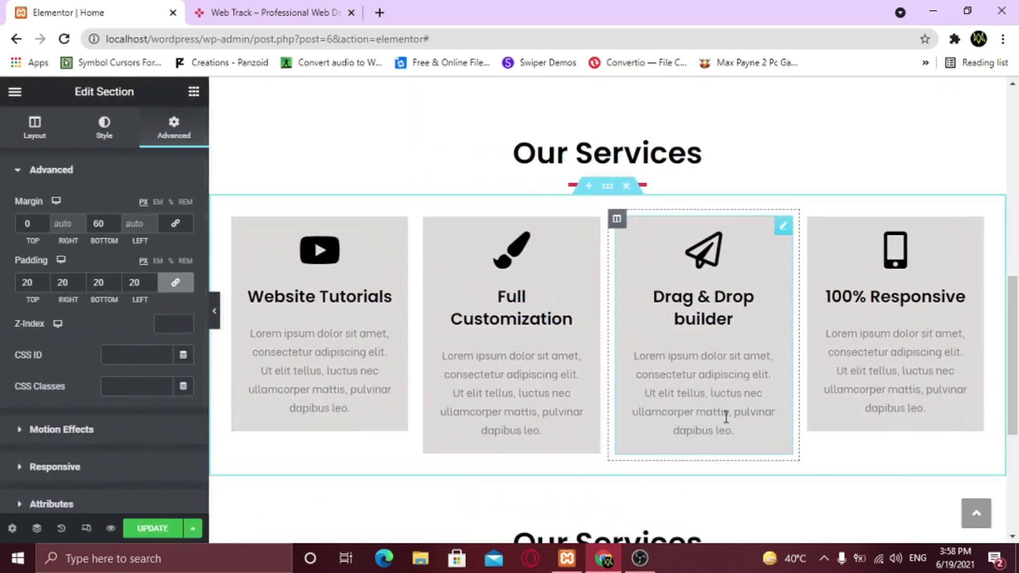
{"action": "scroll", "coordinate": [726, 417], "scroll_direction": "down", "scroll_amount": 4}
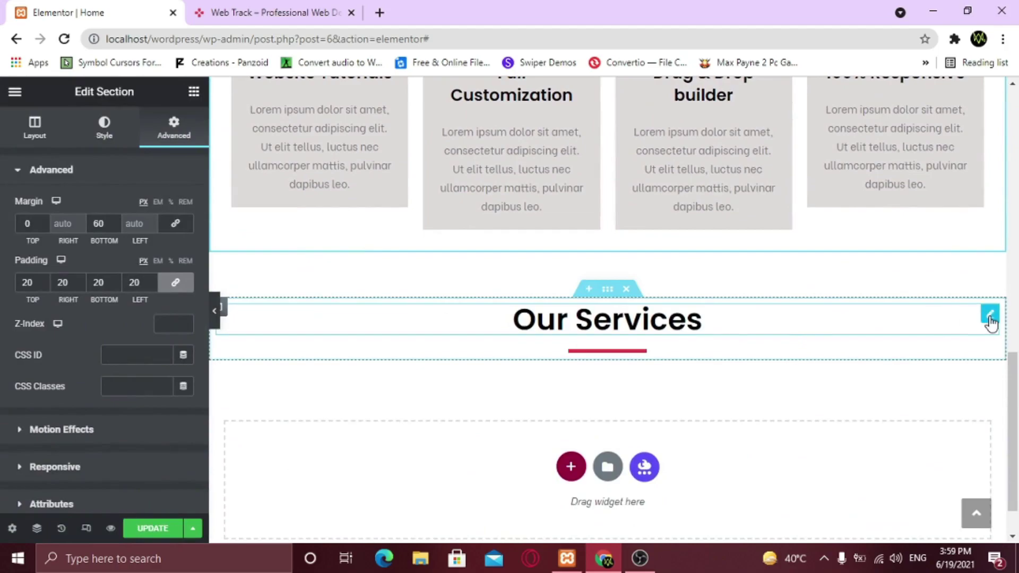
Change the pasted heading's title to 'Our Gallery' and add a single-column section beneath it
{"action": "left_click", "coordinate": [989, 315]}
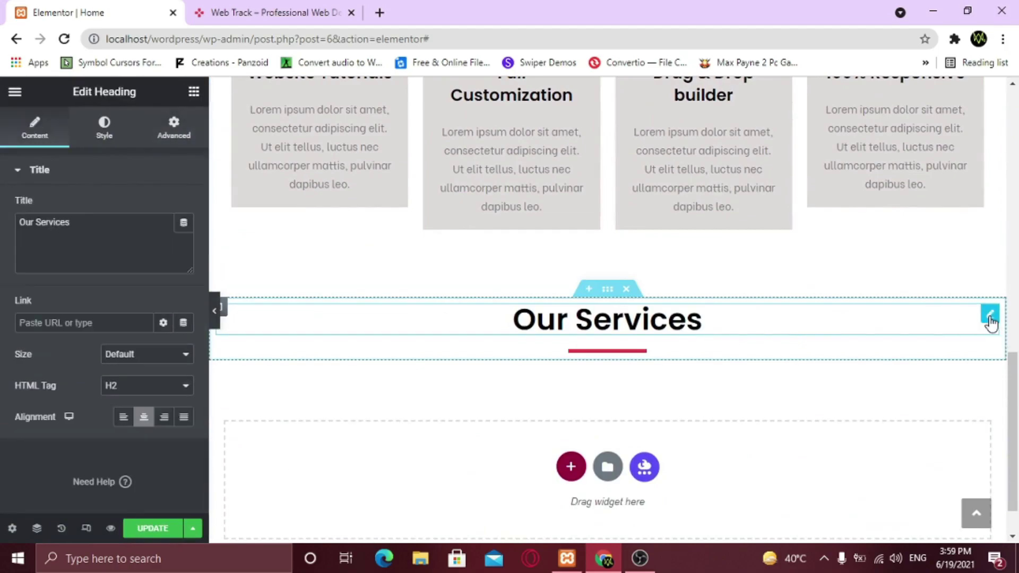
{"action": "double_click", "coordinate": [53, 224]}
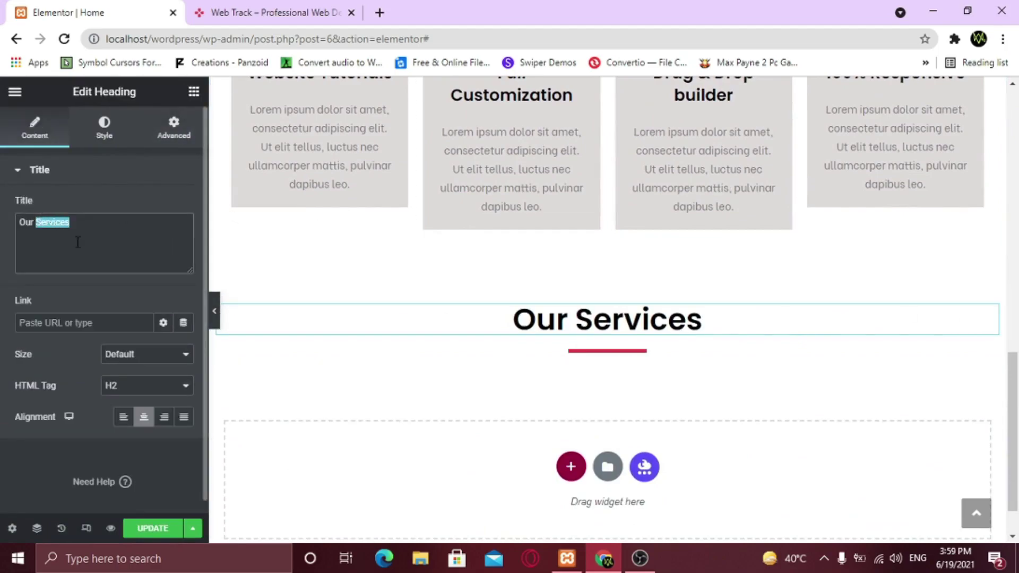
{"action": "type", "text": "Office"}
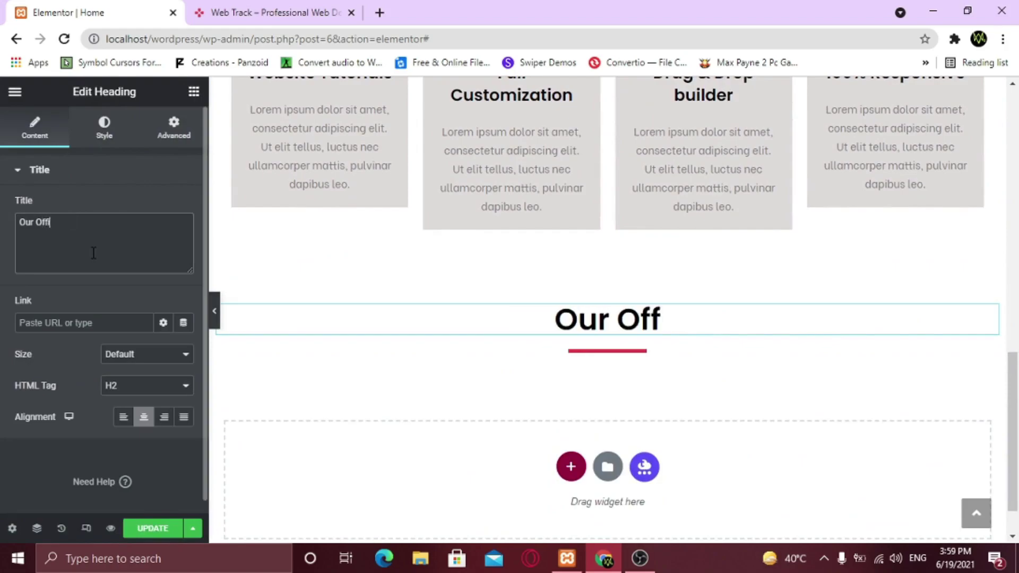
{"action": "key", "text": "BackSpace"}
{"action": "key", "text": "BackSpace"}
{"action": "key", "text": "BackSpace"}
{"action": "key", "text": "BackSpace"}
{"action": "key", "text": "BackSpace"}
{"action": "key", "text": "BackSpace"}
{"action": "type", "text": "Gallery"}
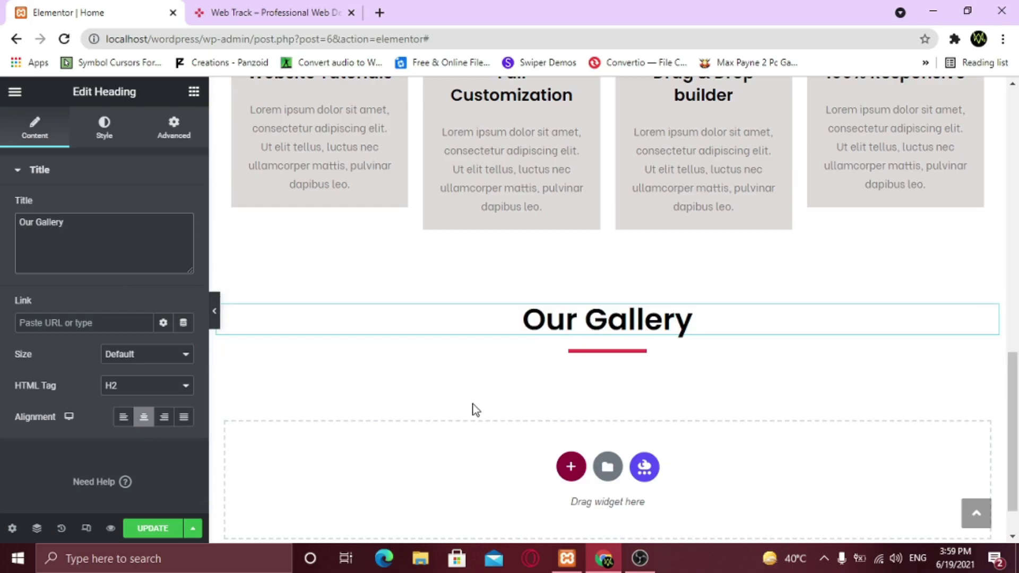
{"action": "left_click", "coordinate": [569, 470]}
{"action": "left_click", "coordinate": [406, 512]}
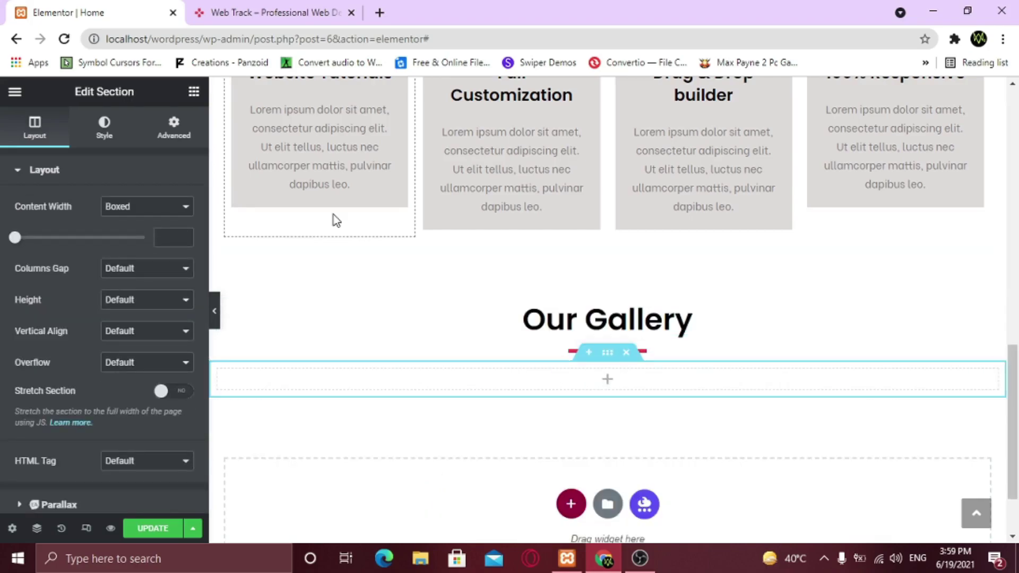
Drop a Basic Gallery widget into the new section under Our Gallery
{"action": "left_click", "coordinate": [194, 93]}
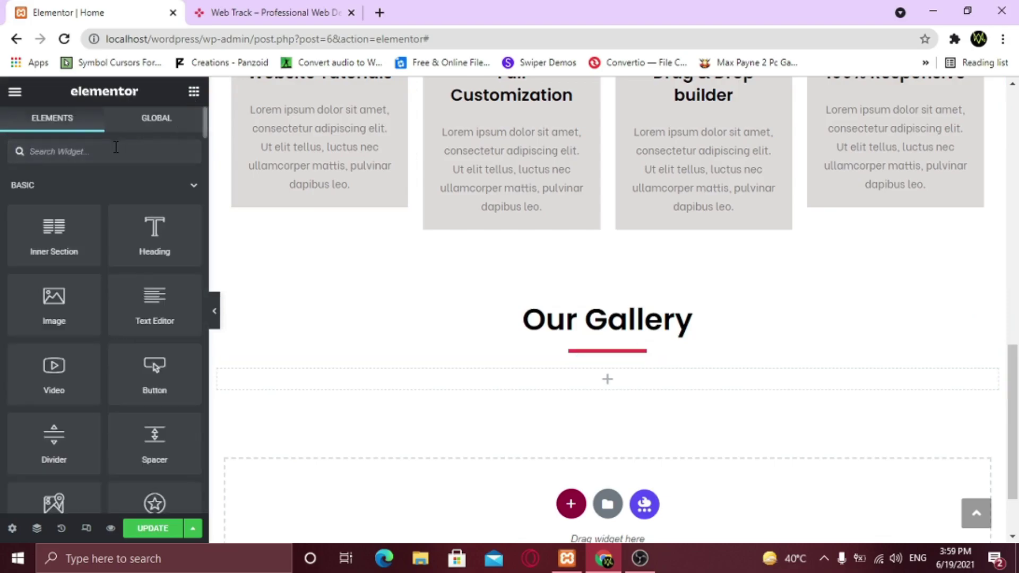
{"action": "type", "text": "gal"}
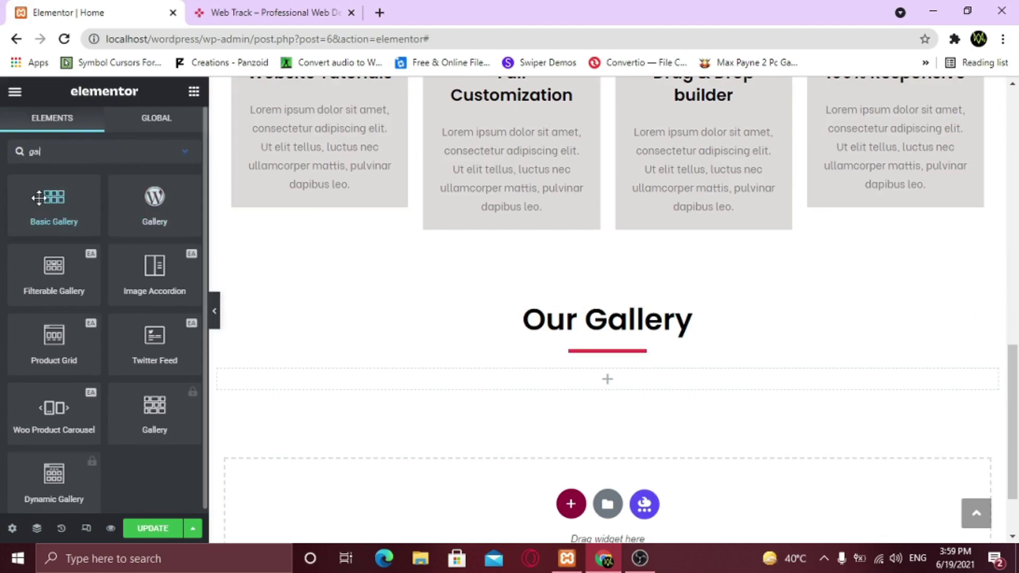
{"action": "left_click_drag", "start_coordinate": [43, 197], "coordinate": [551, 372]}
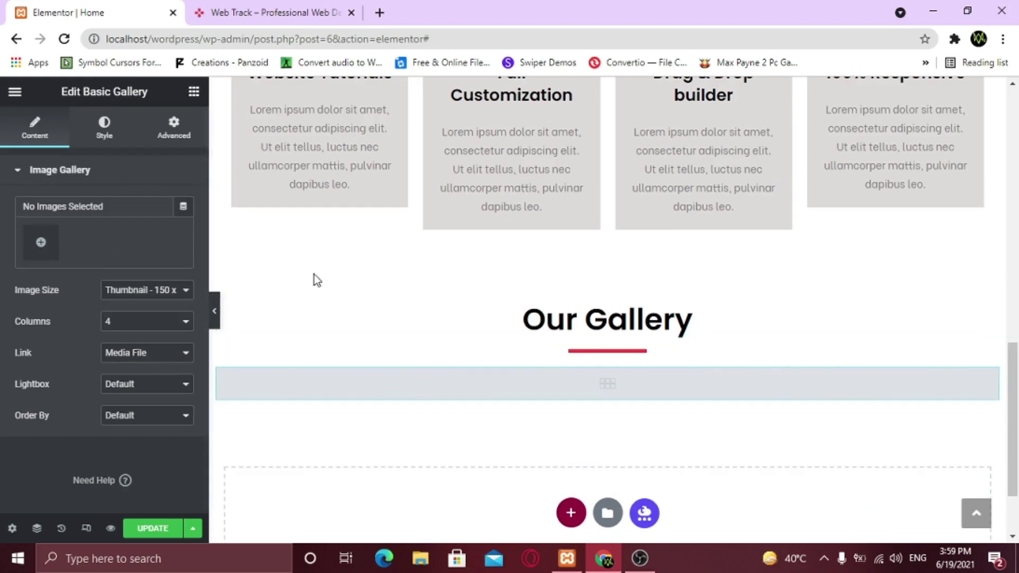
Upload images gallery-1 through Gallery-4 into the Basic Gallery
{"action": "left_click", "coordinate": [41, 244]}
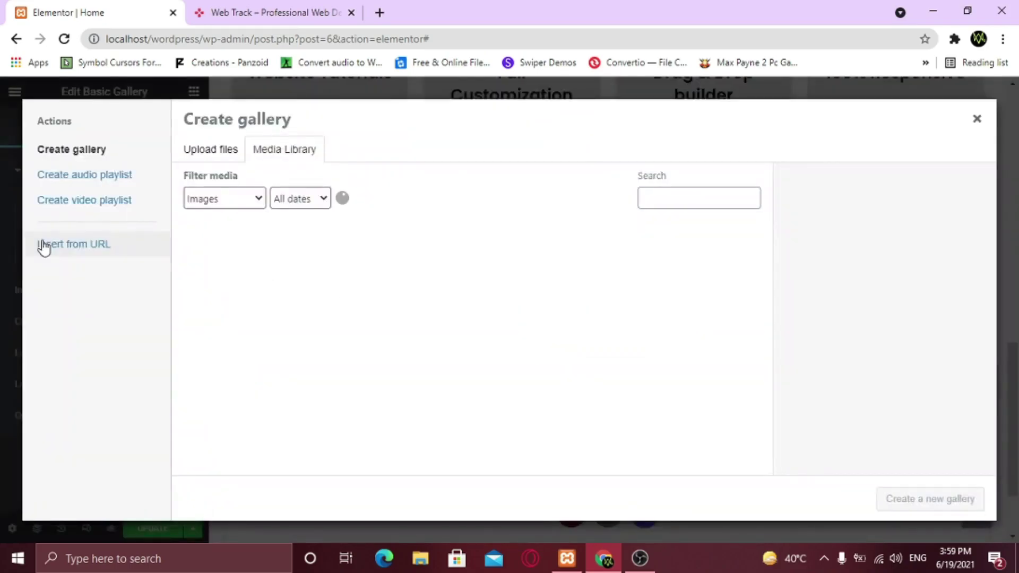
{"action": "left_click", "coordinate": [208, 157]}
{"action": "left_click", "coordinate": [572, 340]}
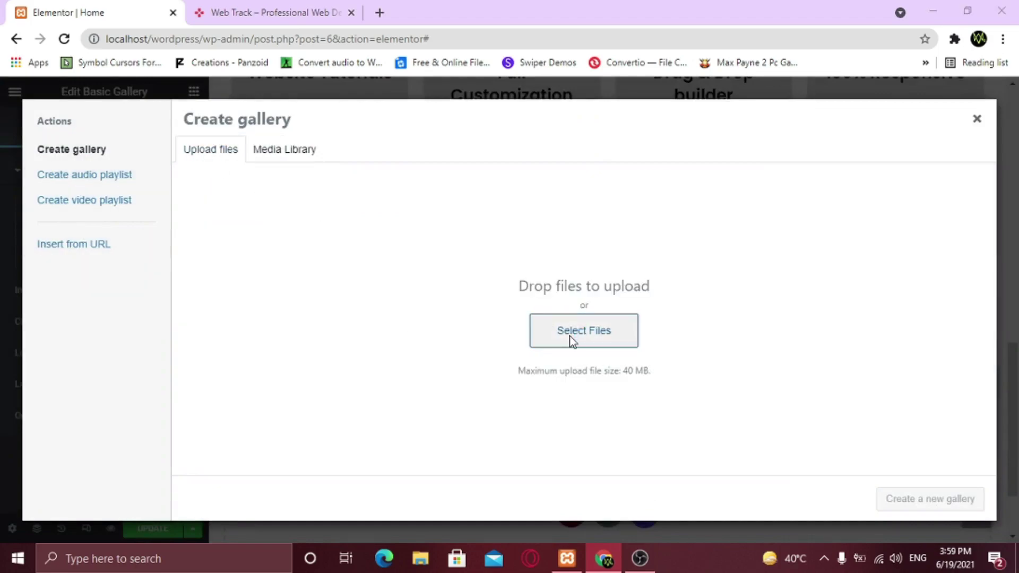
{"action": "left_click", "coordinate": [451, 291]}
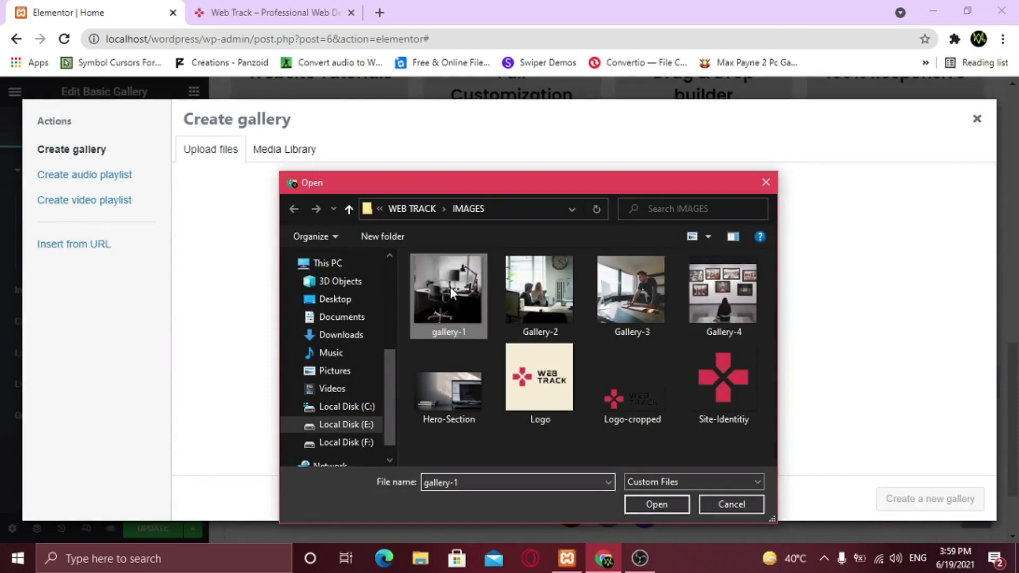
{"action": "left_click", "coordinate": [540, 297], "text": "ctrl"}
{"action": "left_click", "coordinate": [631, 299], "text": "ctrl"}
{"action": "left_click", "coordinate": [720, 302], "text": "ctrl"}
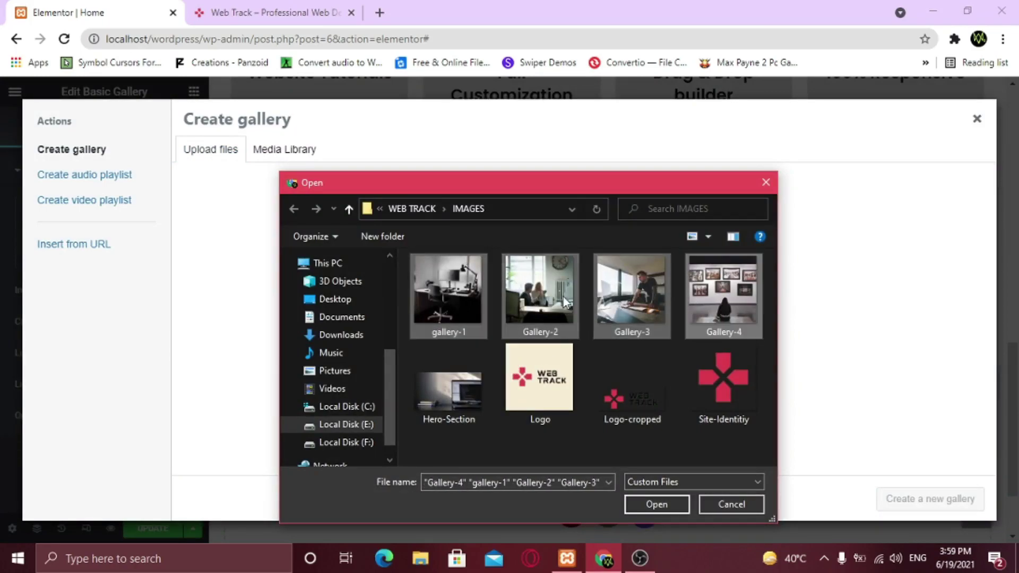
{"action": "left_click", "coordinate": [656, 507]}
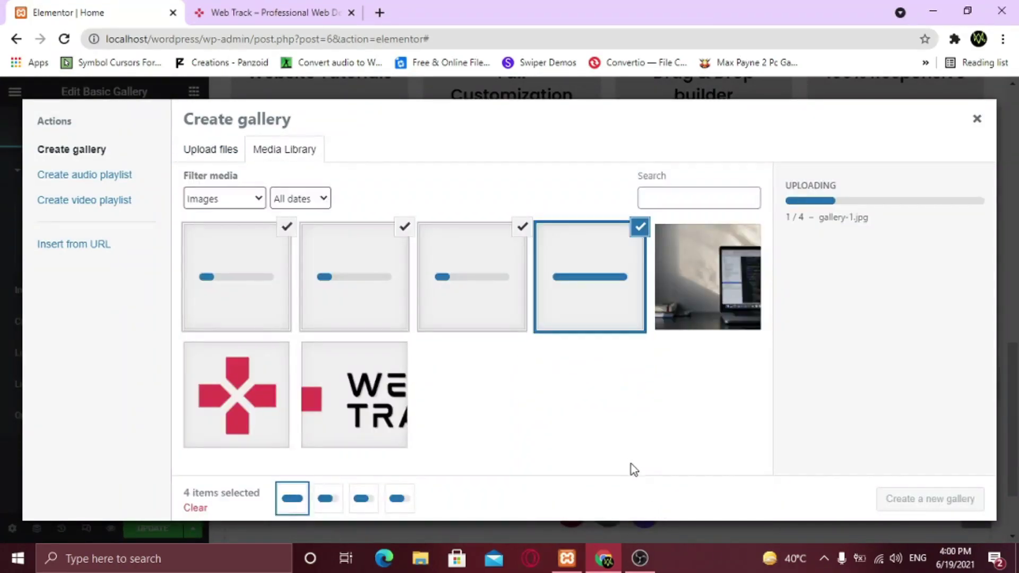
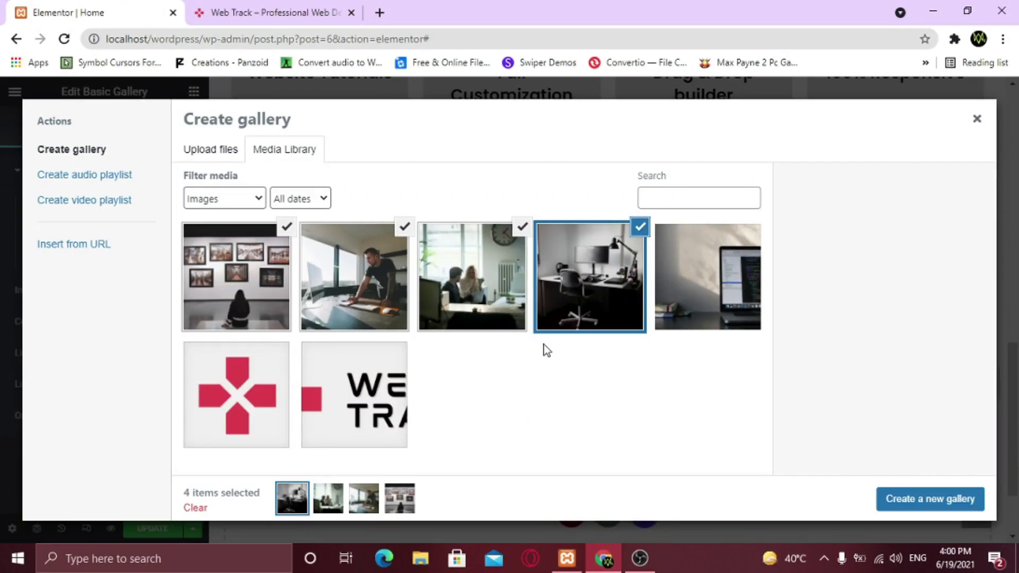
Select photos gallery-1 through Gallery-4 and insert them as a new four-image gallery
{"action": "left_click", "coordinate": [467, 286]}
{"action": "left_click", "coordinate": [365, 307]}
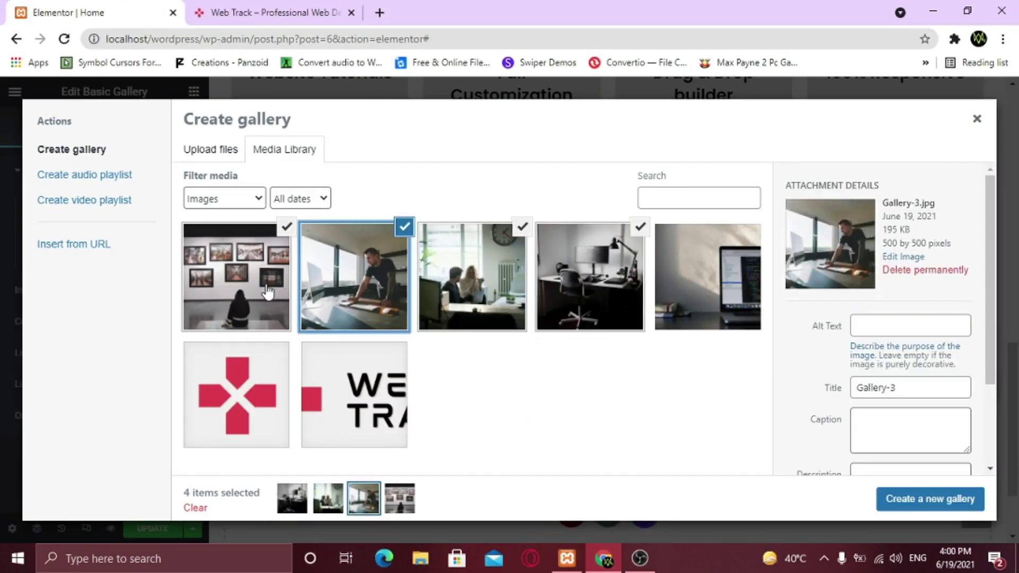
{"action": "left_click", "coordinate": [264, 290]}
{"action": "left_click_drag", "start_coordinate": [888, 245], "coordinate": [922, 245]}
{"action": "left_click", "coordinate": [922, 245]}
{"action": "left_click", "coordinate": [366, 273]}
{"action": "left_click", "coordinate": [469, 289]}
{"action": "left_click", "coordinate": [588, 292]}
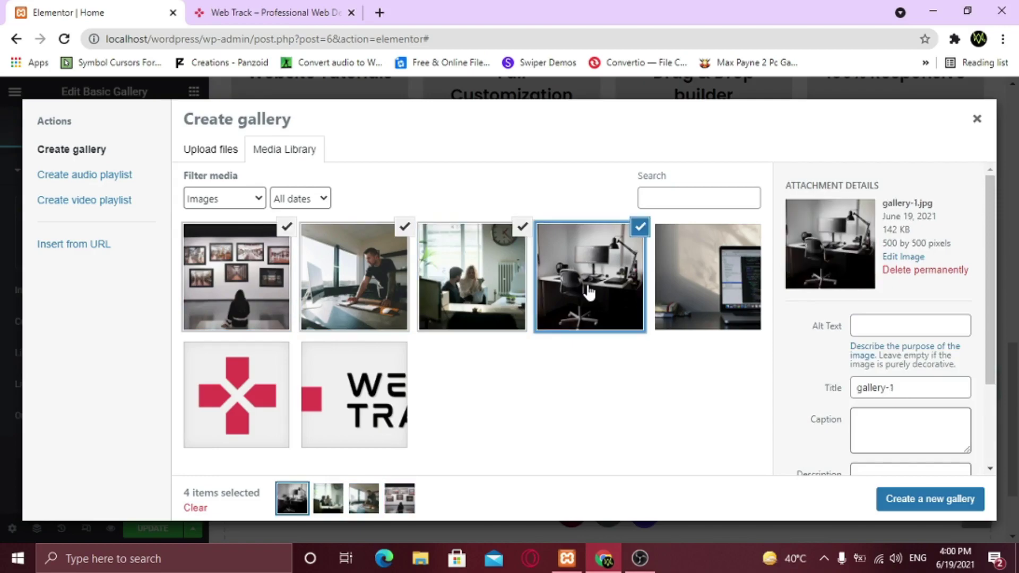
{"action": "left_click", "coordinate": [923, 507]}
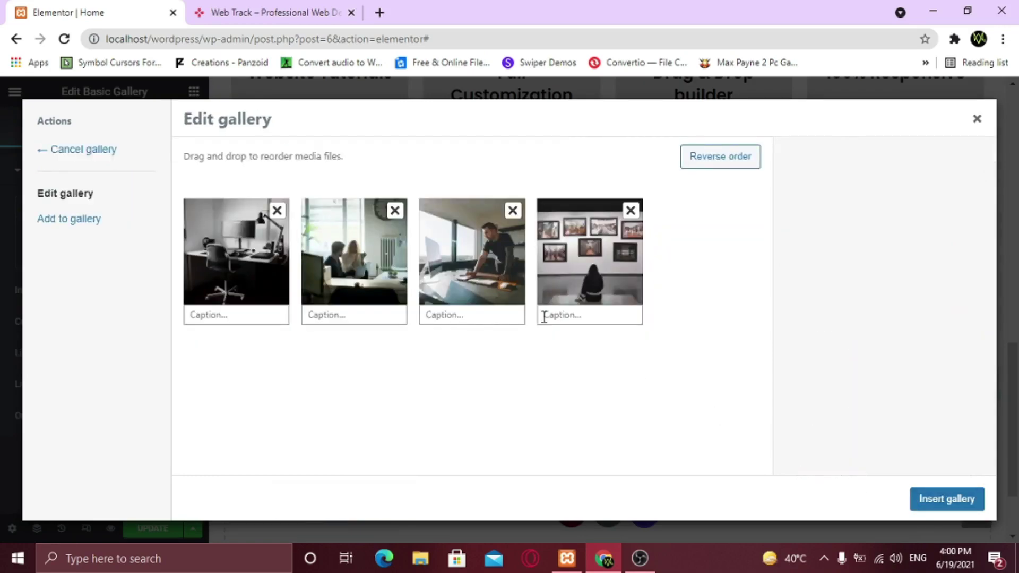
{"action": "left_click", "coordinate": [948, 499]}
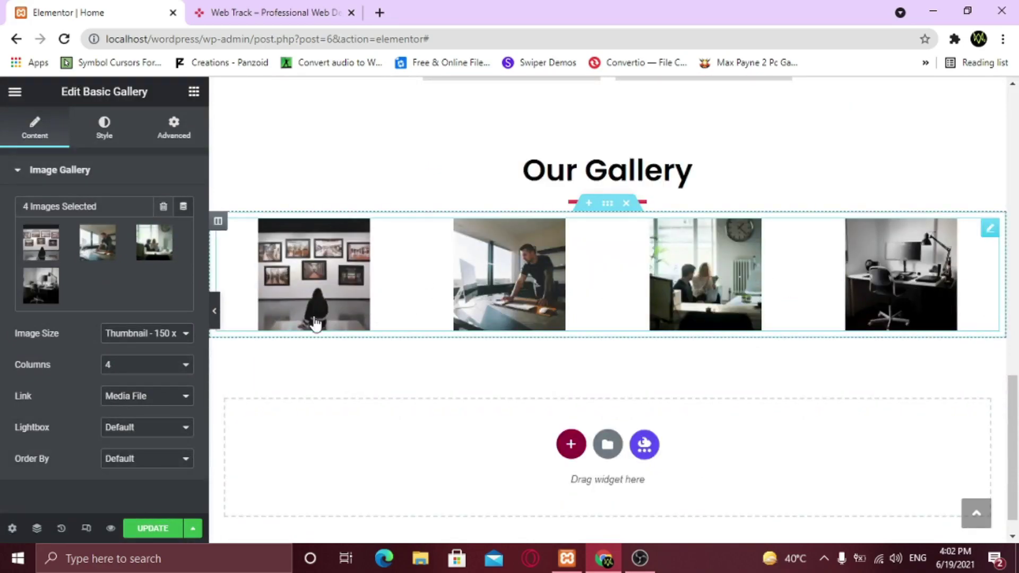
Set gallery Image Size to Medium 300 x 300, Link to Media File, and Lightbox to Yes
{"action": "left_click", "coordinate": [145, 337]}
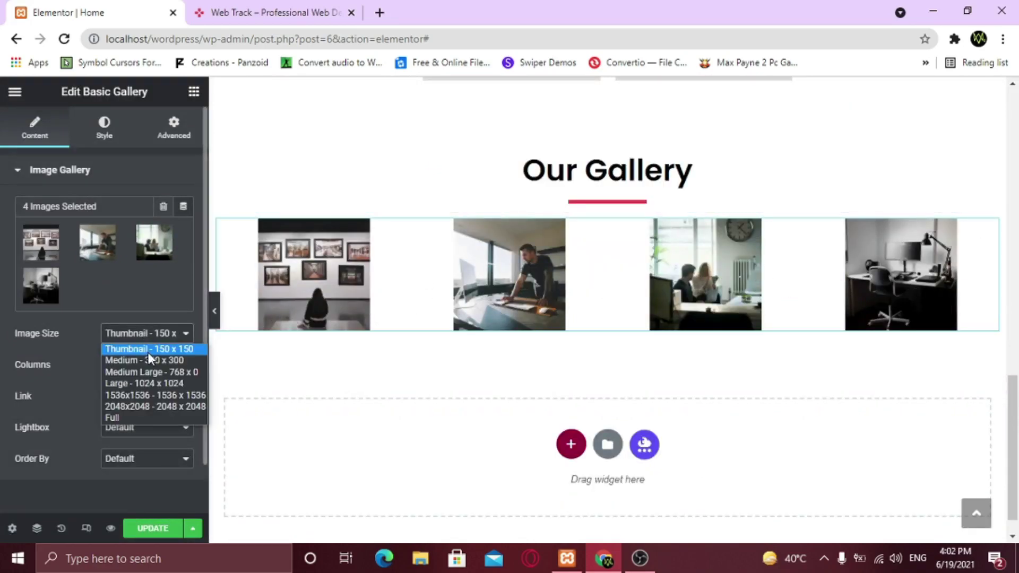
{"action": "left_click", "coordinate": [148, 359]}
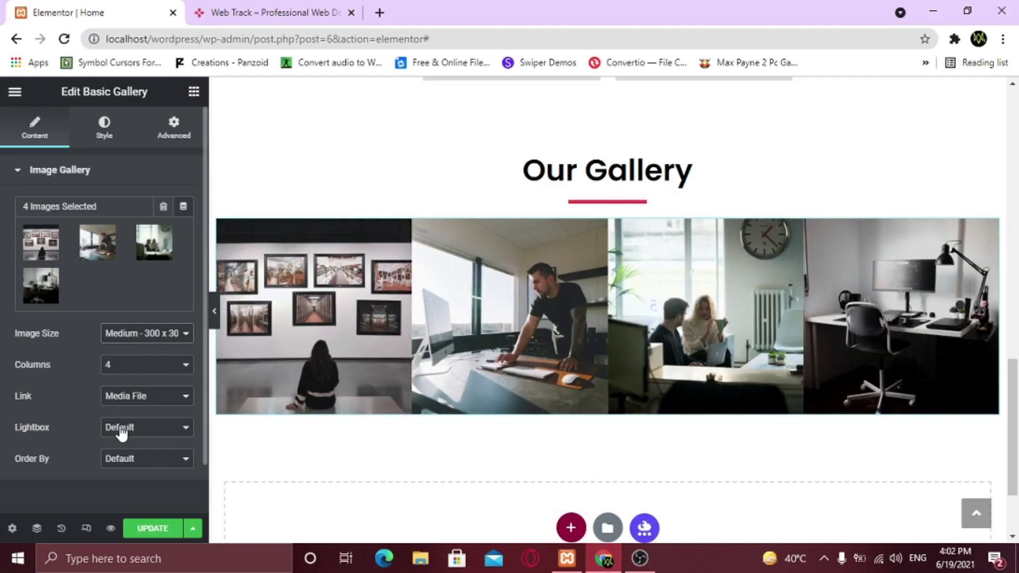
{"action": "left_click", "coordinate": [133, 405]}
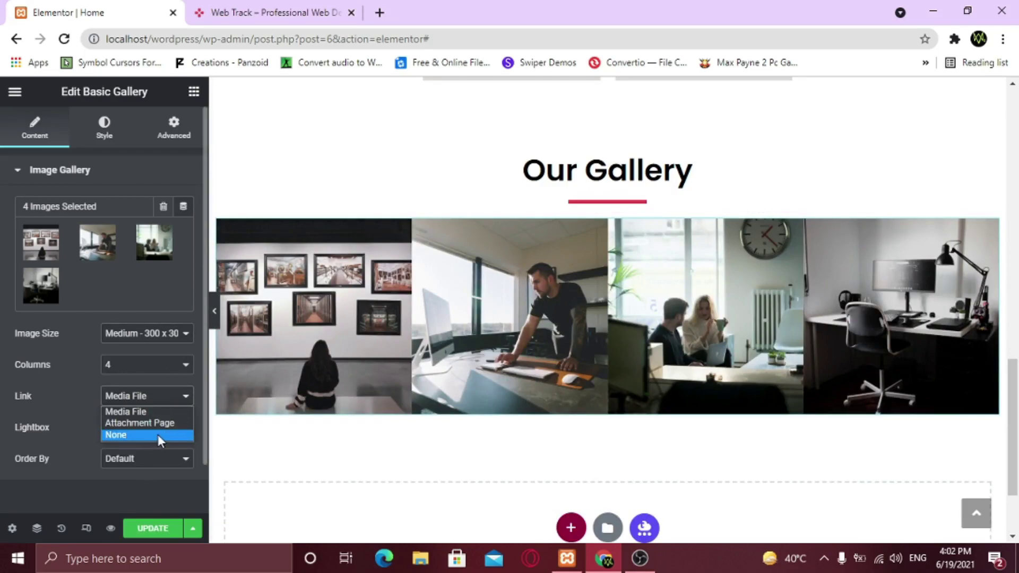
{"action": "left_click", "coordinate": [71, 396]}
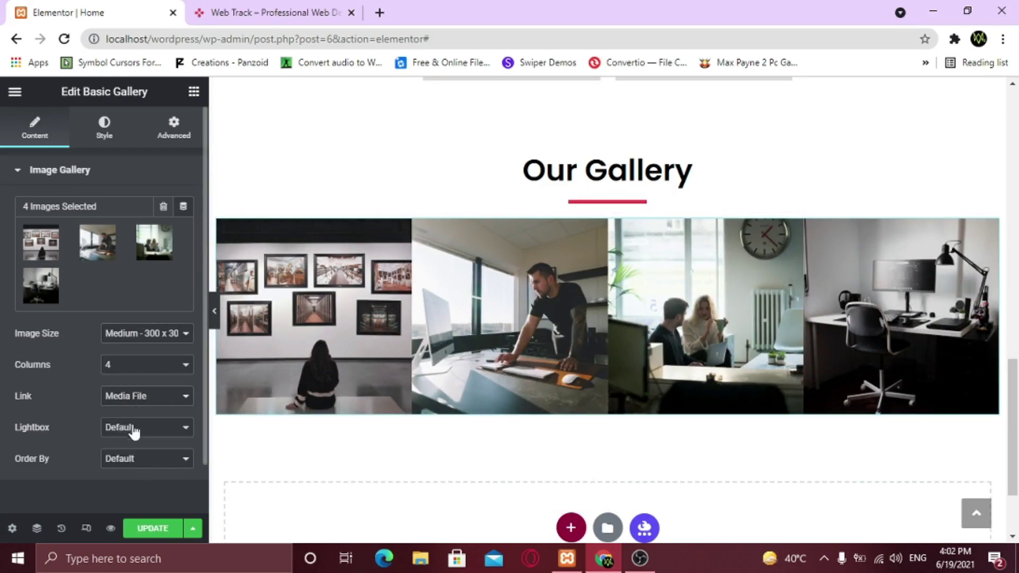
{"action": "left_click", "coordinate": [143, 436]}
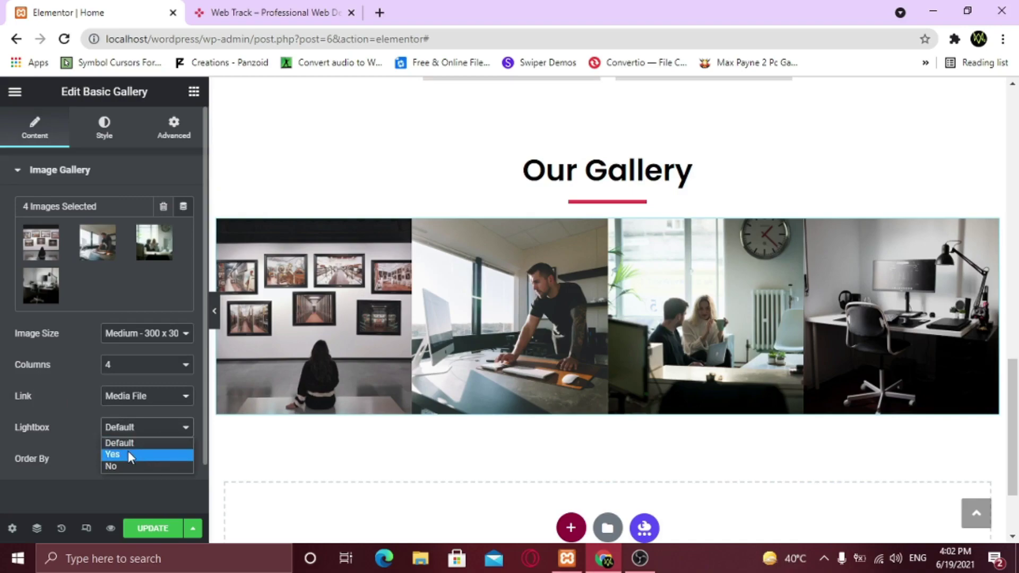
{"action": "left_click", "coordinate": [129, 454]}
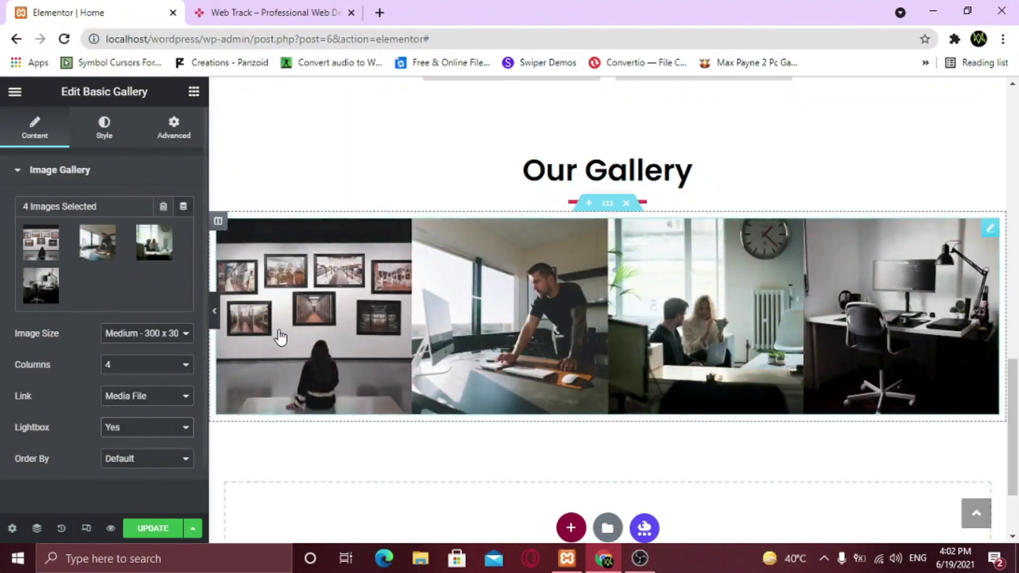
Test the lightbox by opening the first photo and swiping through the slides
{"action": "left_click", "coordinate": [284, 335]}
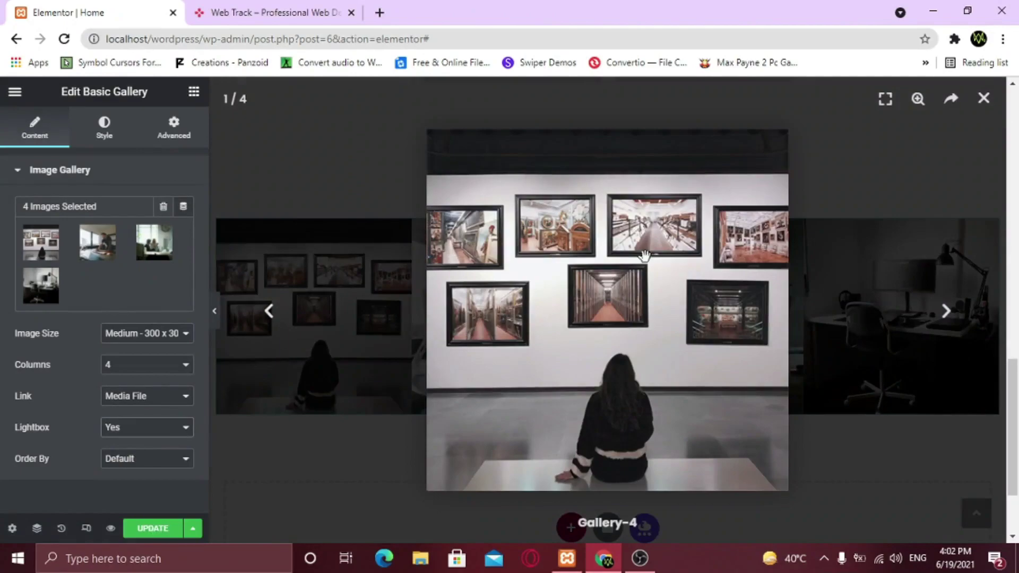
{"action": "left_click_drag", "start_coordinate": [734, 308], "coordinate": [398, 287]}
{"action": "left_click_drag", "start_coordinate": [867, 301], "coordinate": [560, 296]}
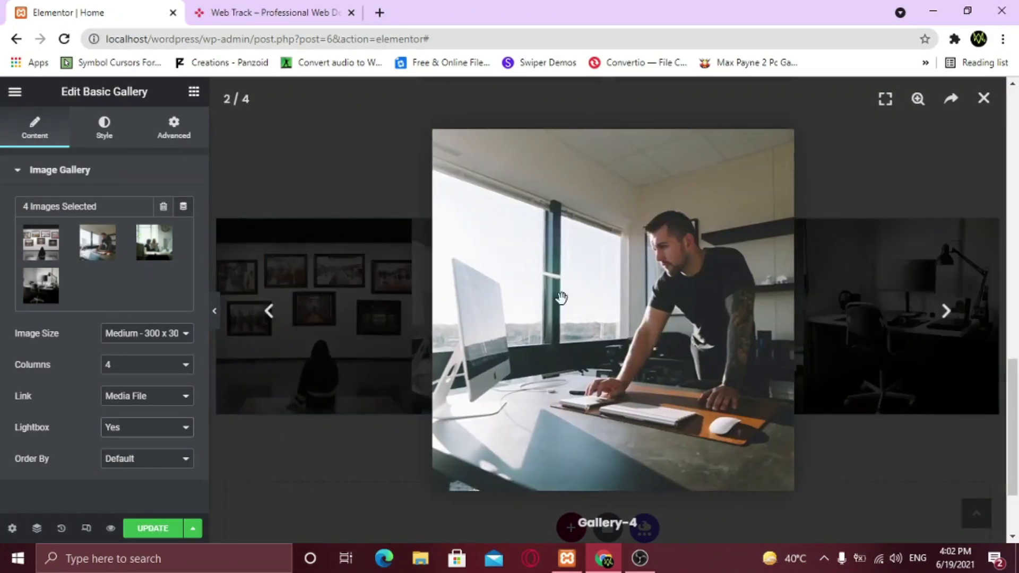
{"action": "left_click", "coordinate": [983, 100]}
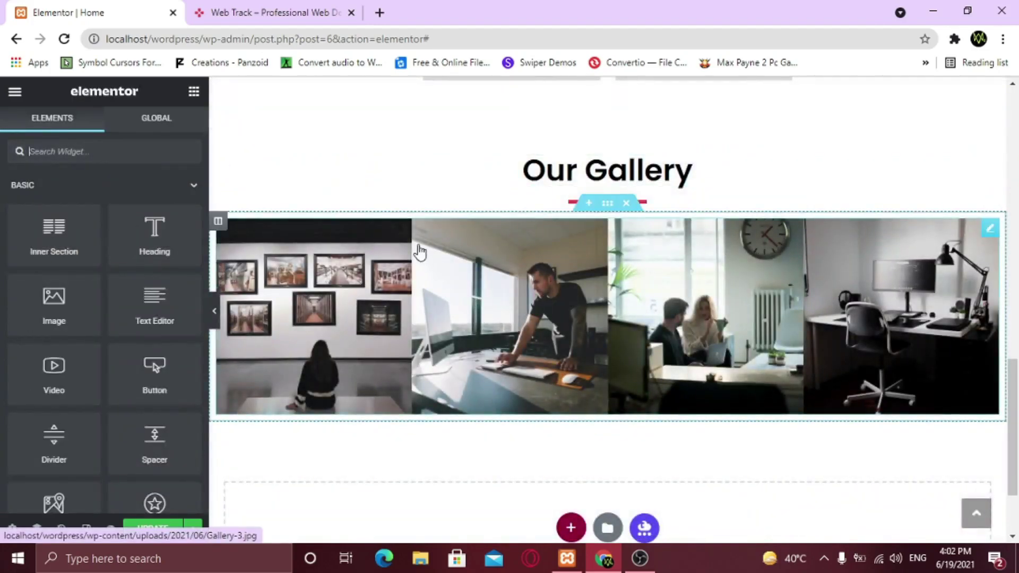
{"action": "left_click", "coordinate": [989, 229]}
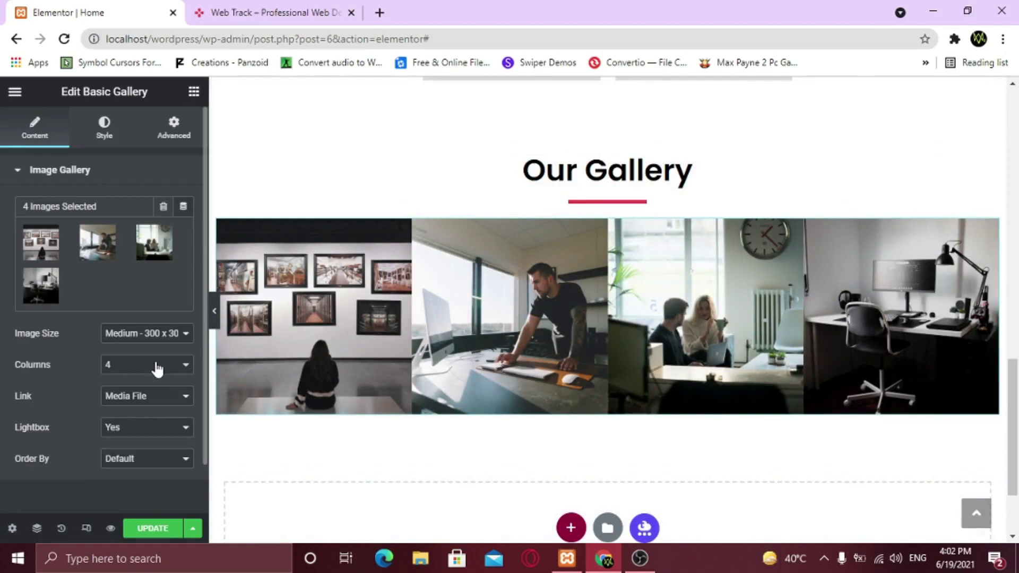
Set gallery image spacing to Custom 15 px, preview with the panel hidden, and update
{"action": "left_click", "coordinate": [102, 134]}
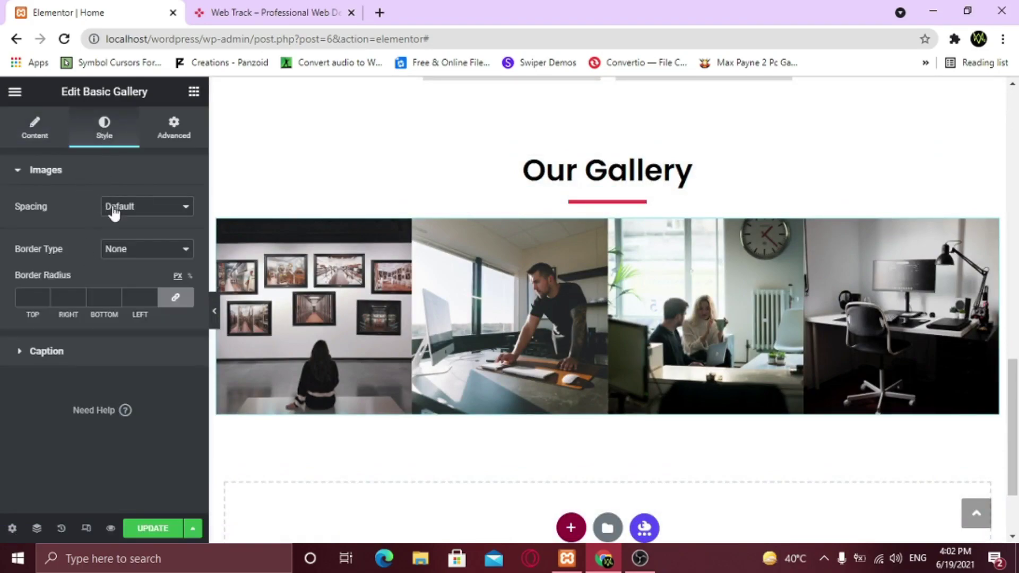
{"action": "left_click", "coordinate": [130, 209]}
{"action": "left_click", "coordinate": [123, 235]}
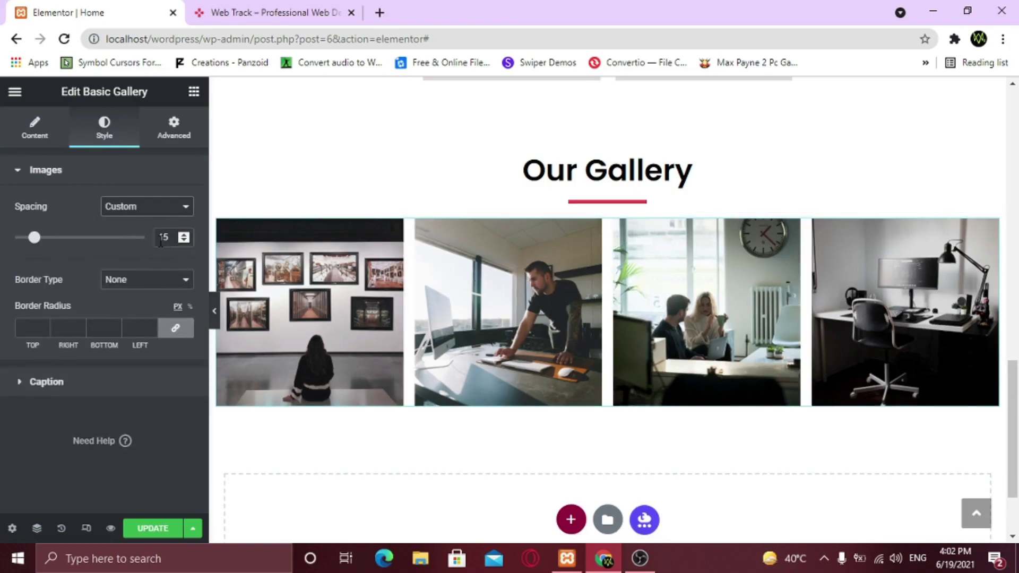
{"action": "left_click", "coordinate": [214, 310]}
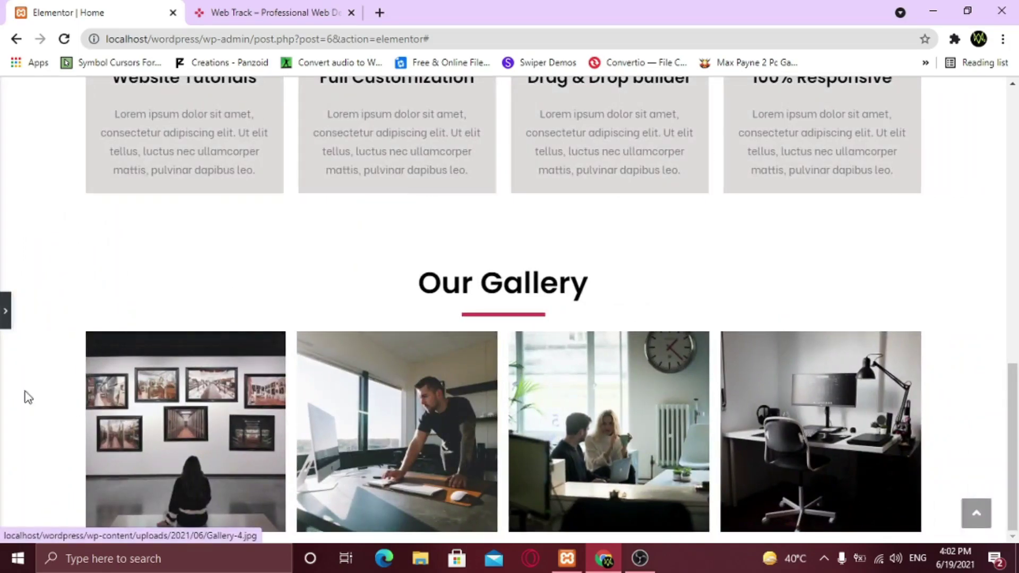
{"action": "left_click", "coordinate": [3, 311]}
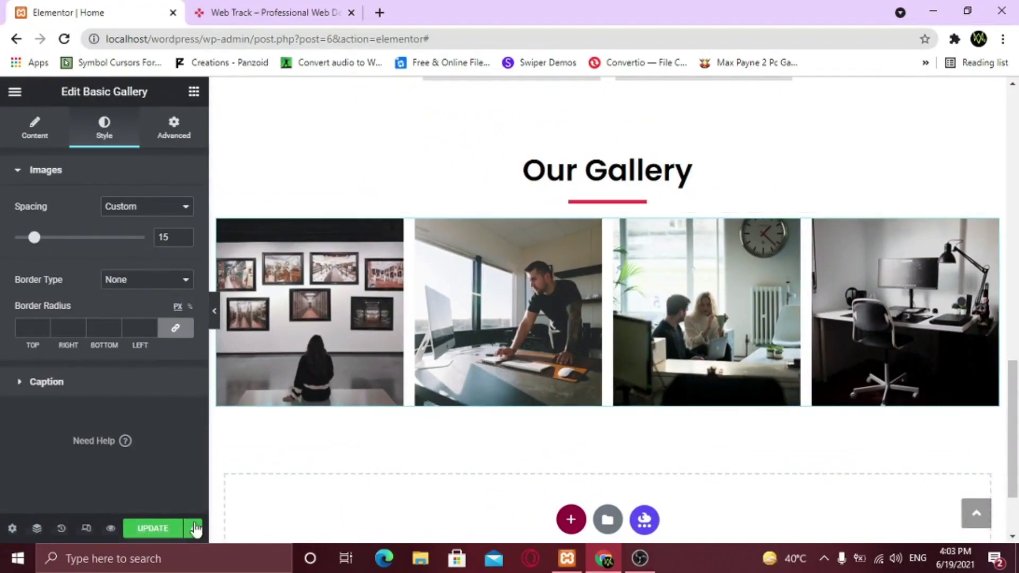
{"action": "left_click", "coordinate": [166, 536]}
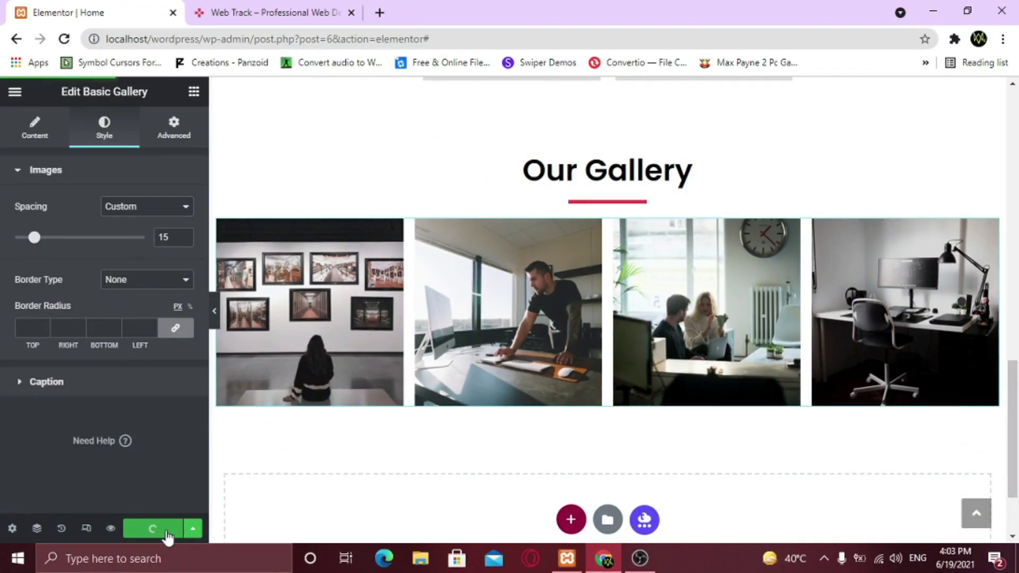
On the live site, scroll to Our Gallery and swipe through its photos in the lightbox
{"action": "left_click", "coordinate": [268, 11]}
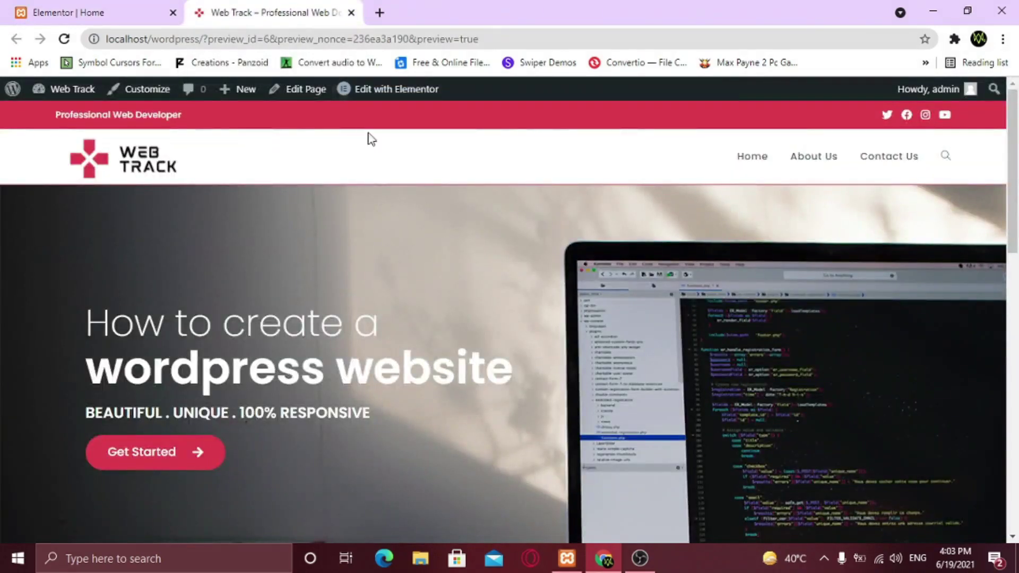
{"action": "scroll", "coordinate": [428, 263], "scroll_direction": "down", "scroll_amount": 5}
{"action": "scroll", "coordinate": [428, 263], "scroll_direction": "down", "scroll_amount": 4}
{"action": "scroll", "coordinate": [431, 270], "scroll_direction": "down", "scroll_amount": 5}
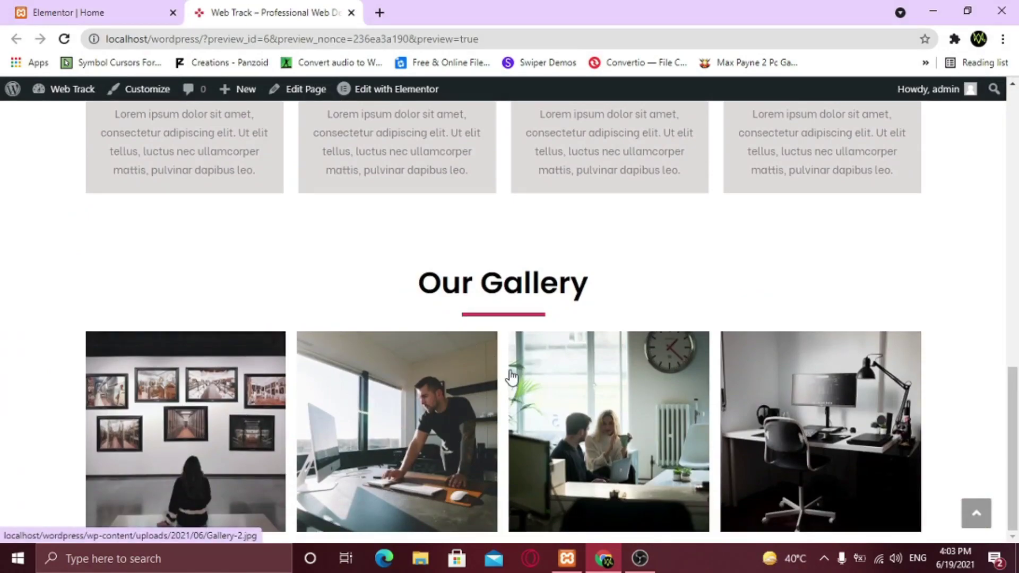
{"action": "left_click", "coordinate": [583, 399]}
{"action": "left_click_drag", "start_coordinate": [583, 399], "coordinate": [437, 350]}
{"action": "left_click_drag", "start_coordinate": [733, 298], "coordinate": [177, 328]}
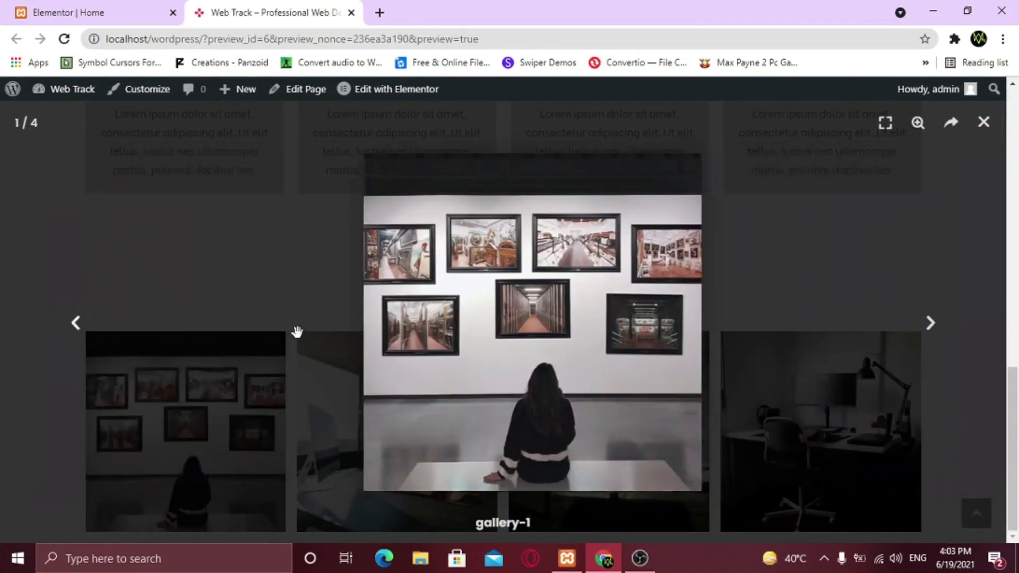
{"action": "left_click_drag", "start_coordinate": [719, 305], "coordinate": [55, 310]}
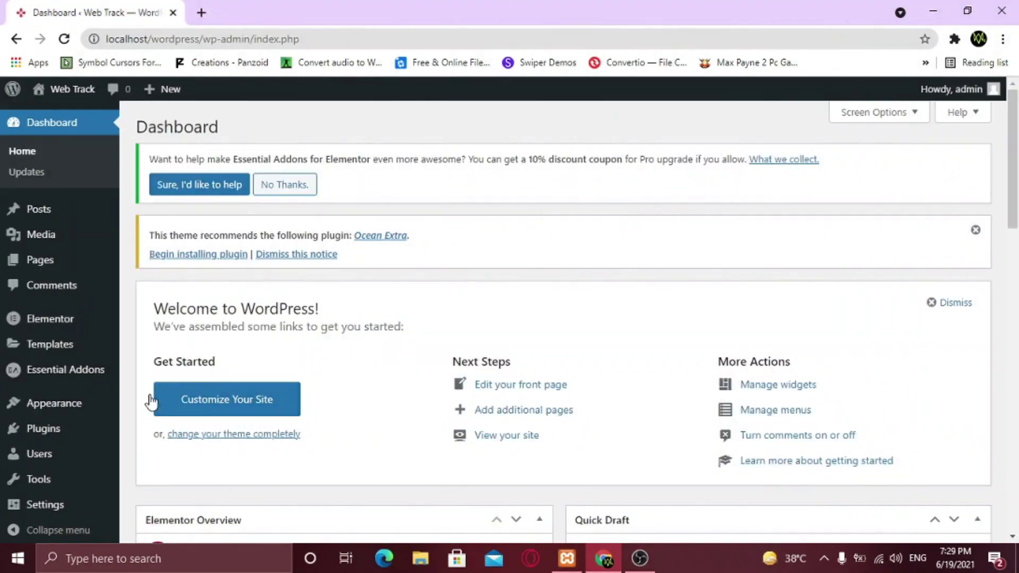
Search the Add New Plugins directory for 'instagram'
{"action": "mouse_move", "coordinate": [54, 425]}
{"action": "left_click", "coordinate": [172, 453]}
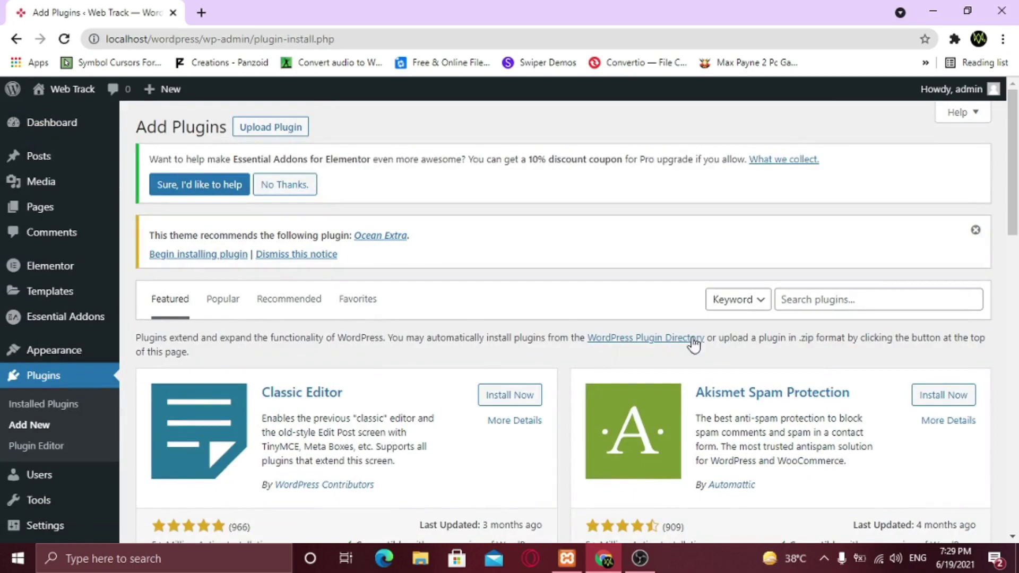
{"action": "left_click", "coordinate": [793, 297]}
{"action": "type", "text": "in"}
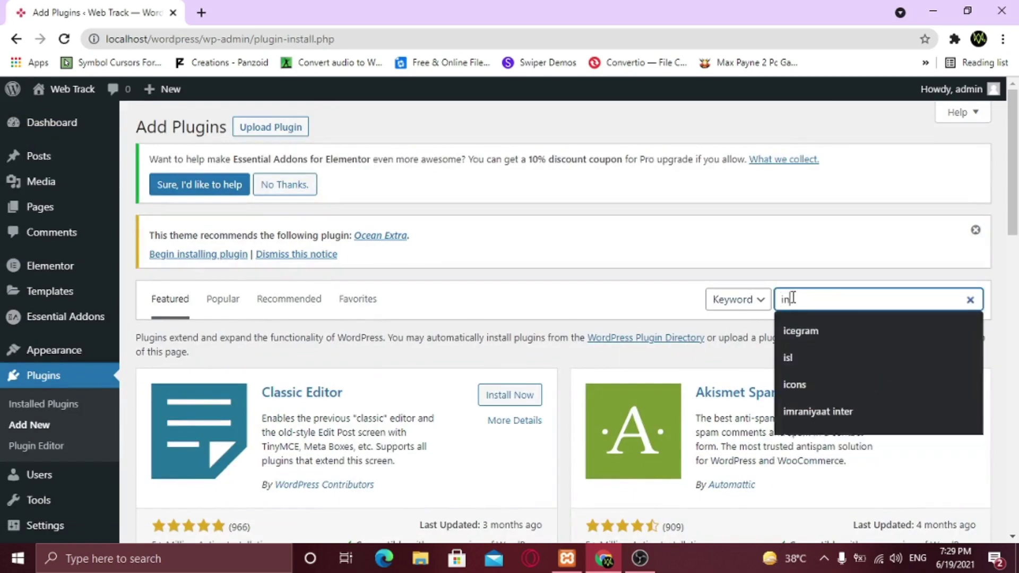
{"action": "type", "text": "stagram"}
{"action": "key", "text": "Return"}
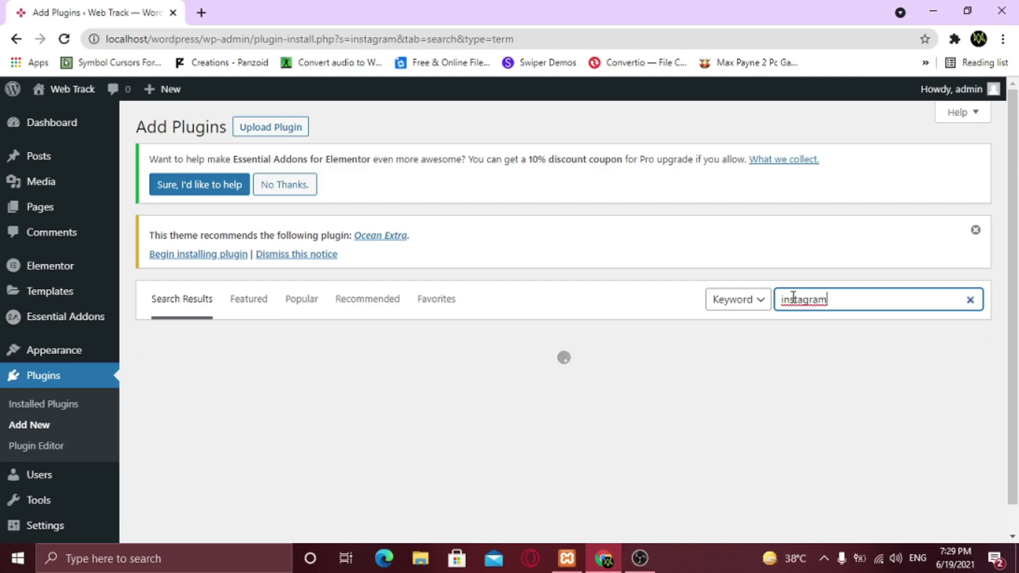
Install the Smash Balloon Social Photo Feed plugin from the results
{"action": "scroll", "coordinate": [361, 371], "scroll_direction": "down", "scroll_amount": 1}
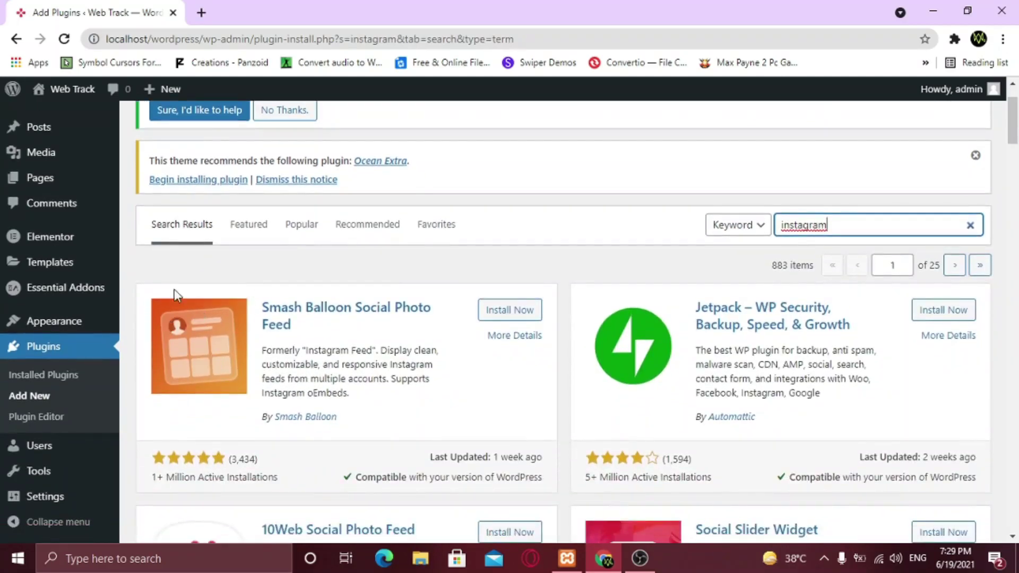
{"action": "left_click_drag", "start_coordinate": [158, 478], "coordinate": [248, 478]}
{"action": "left_click", "coordinate": [247, 477]}
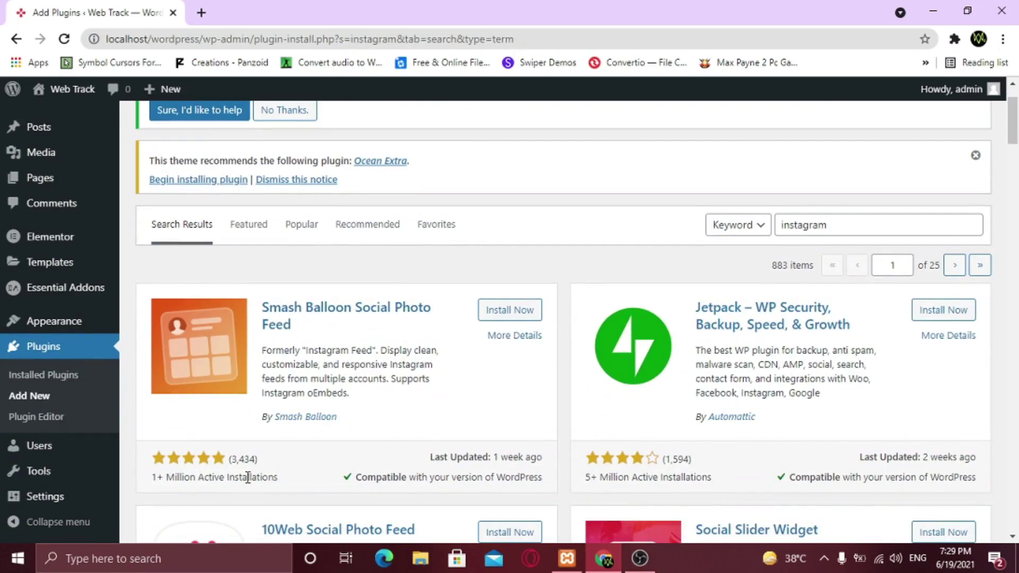
{"action": "left_click", "coordinate": [520, 312]}
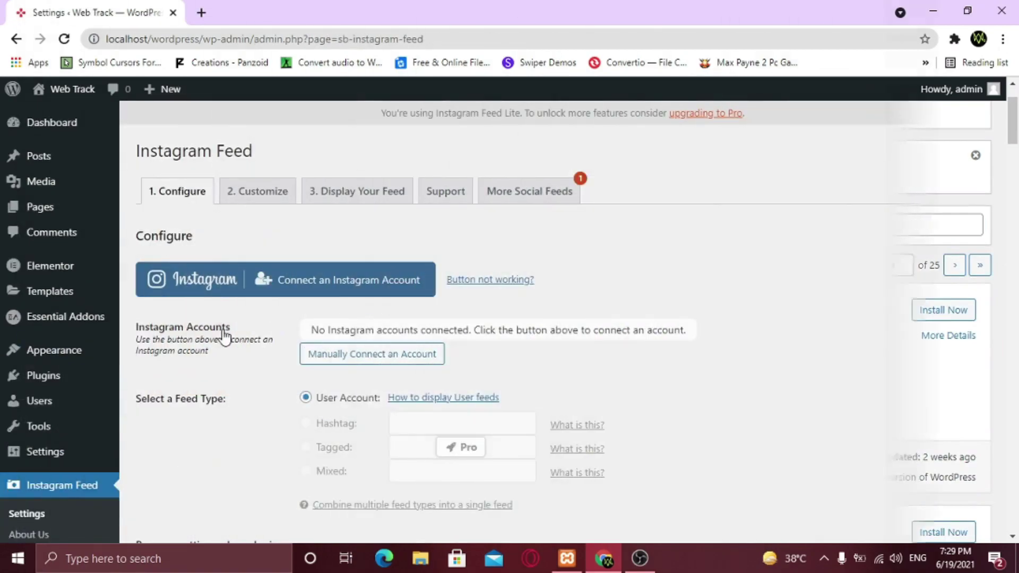
Connect a personal Instagram profile to Instagram Feed, allowing the plugin access
{"action": "left_click", "coordinate": [307, 291]}
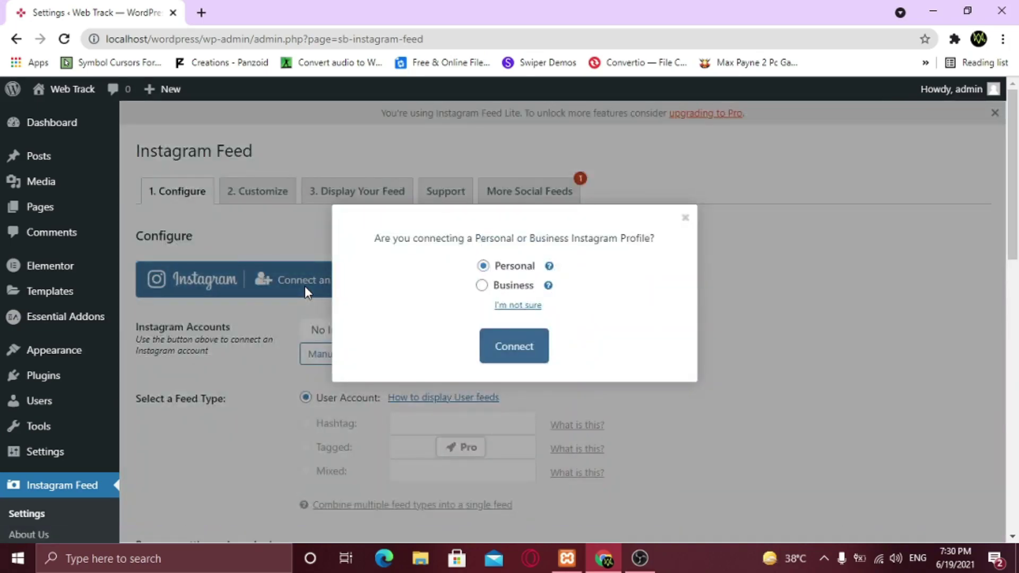
{"action": "left_click", "coordinate": [527, 351]}
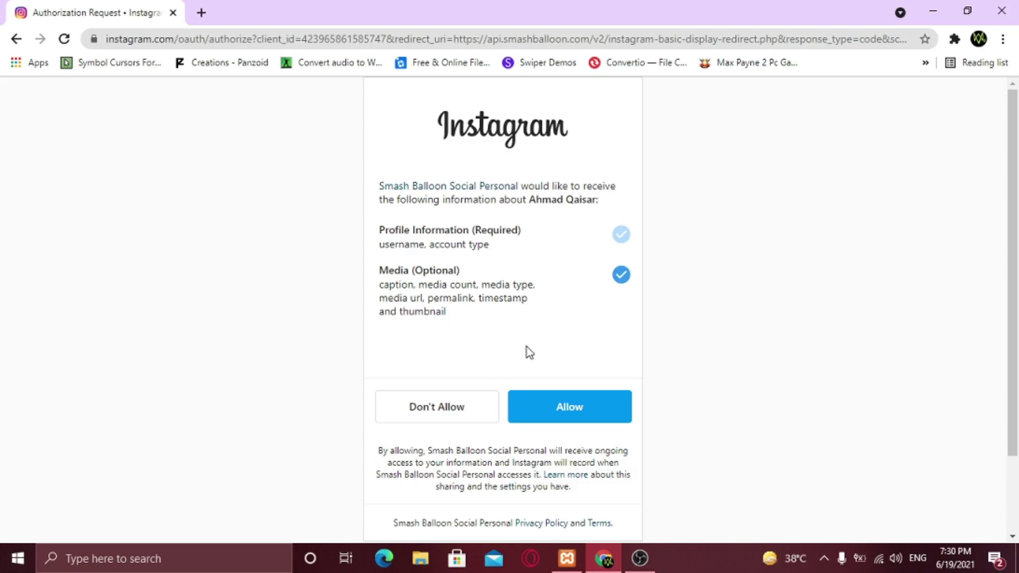
{"action": "left_click", "coordinate": [552, 410]}
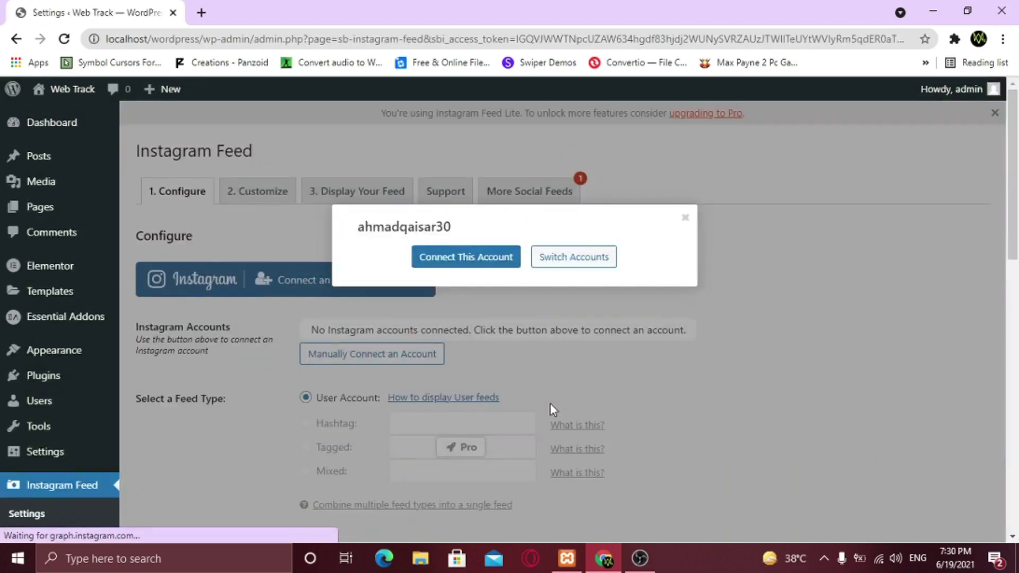
{"action": "left_click", "coordinate": [468, 263]}
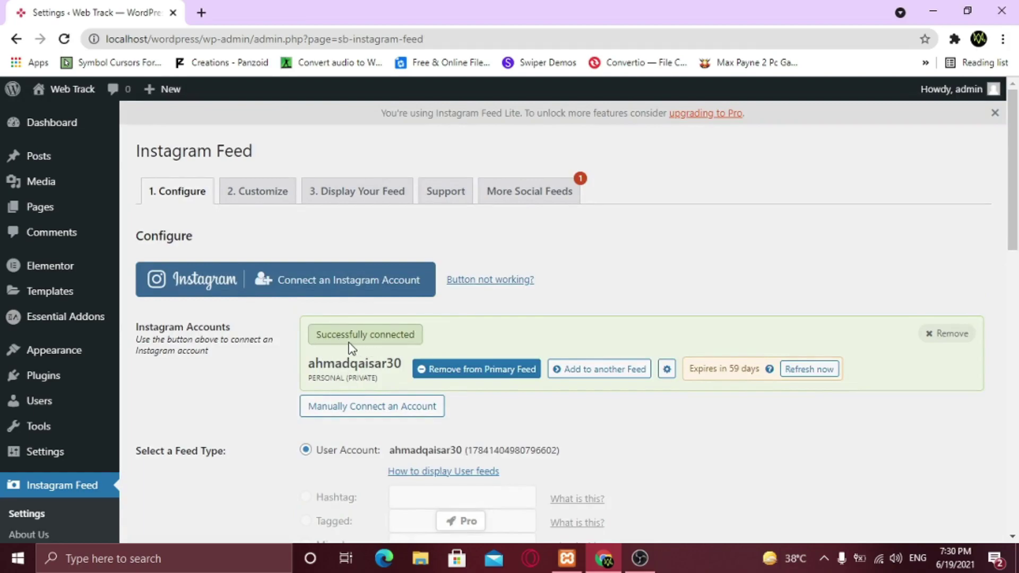
Save the Instagram Feed configuration settings
{"action": "scroll", "coordinate": [350, 348], "scroll_direction": "down", "scroll_amount": 3}
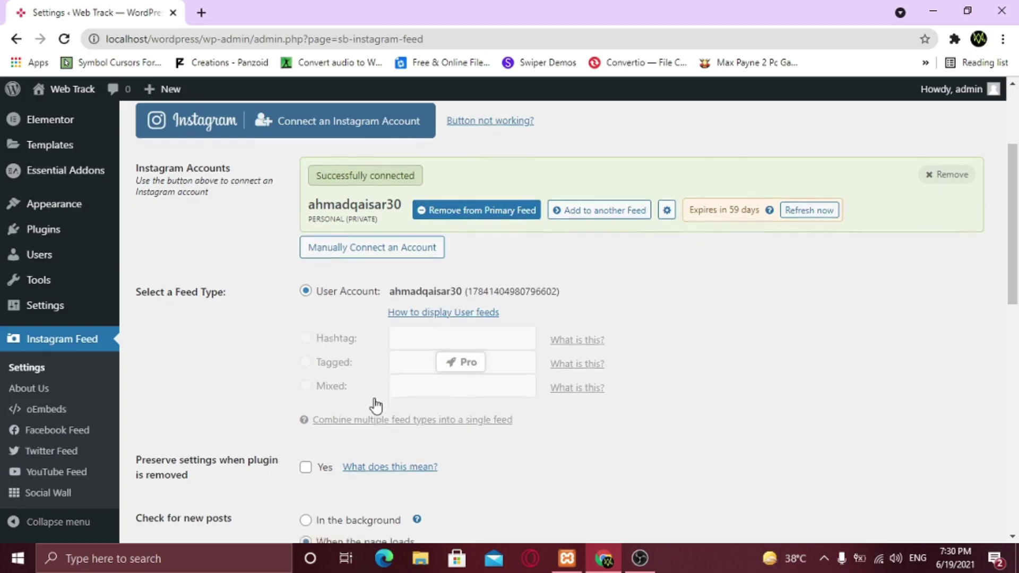
{"action": "scroll", "coordinate": [376, 405], "scroll_direction": "down", "scroll_amount": 3}
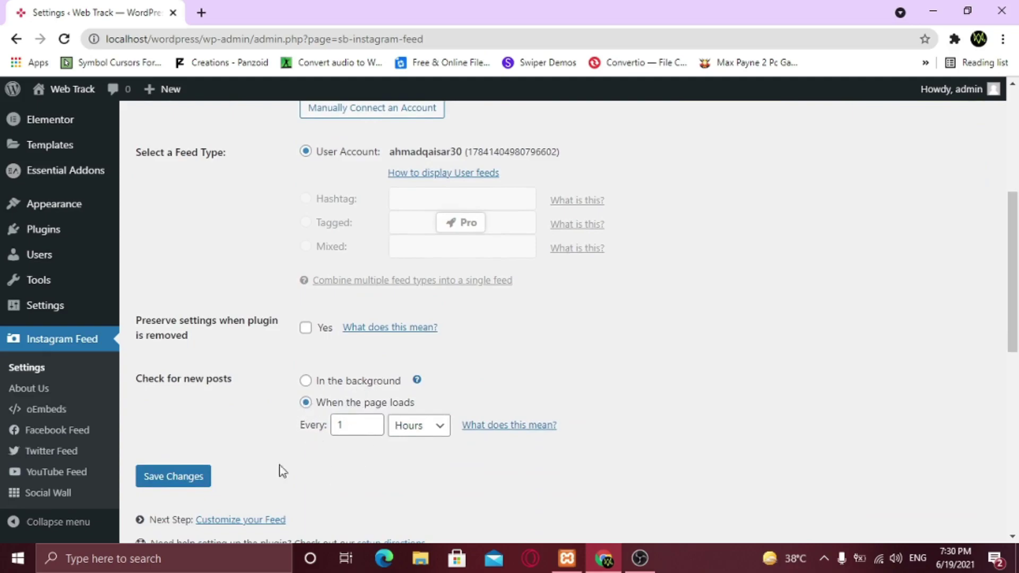
{"action": "left_click", "coordinate": [185, 478]}
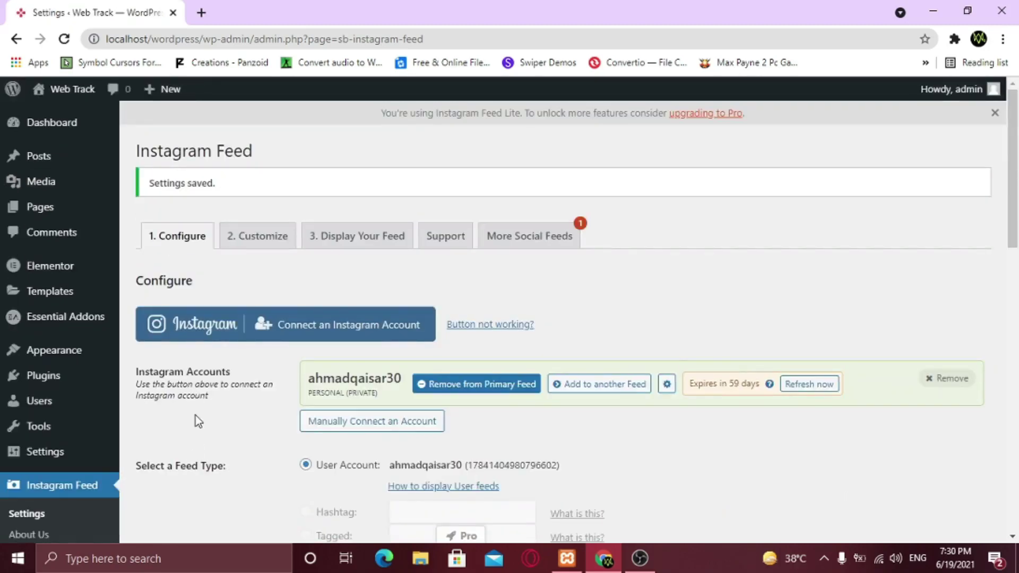
Save the Customize settings, keeping the grid layout of 20 photos in 4 columns
{"action": "left_click", "coordinate": [255, 237]}
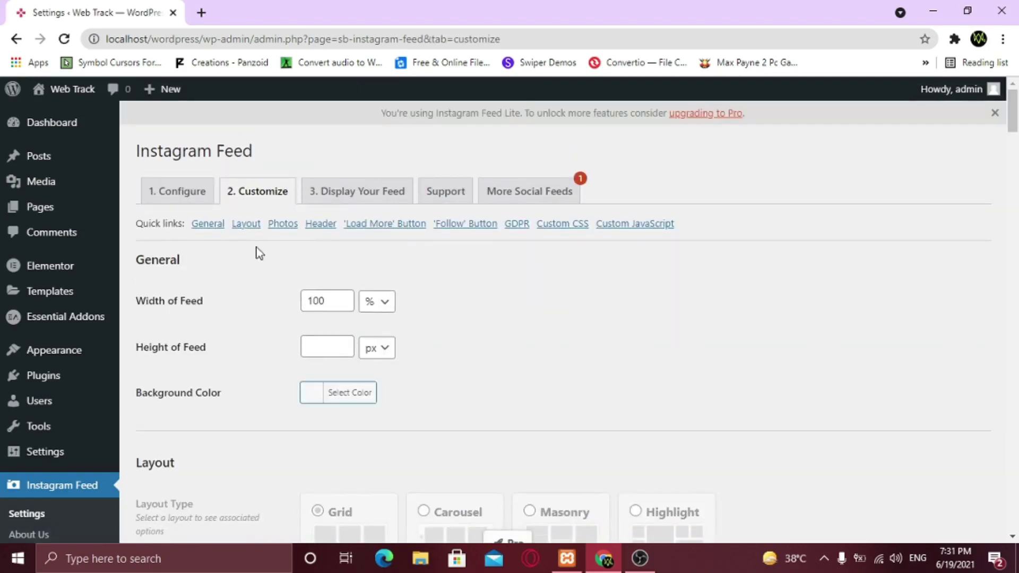
{"action": "scroll", "coordinate": [262, 313], "scroll_direction": "down", "scroll_amount": 1}
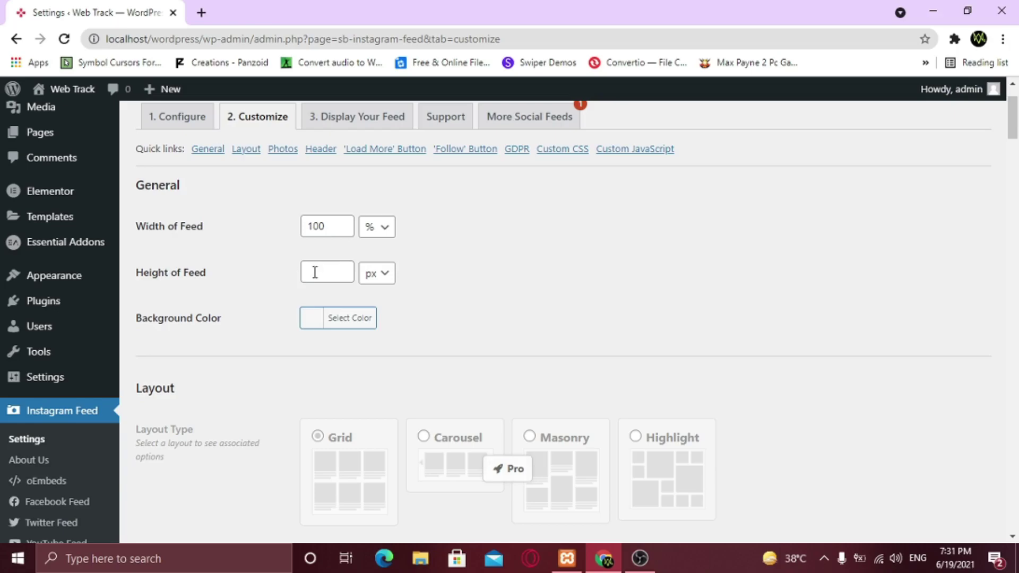
{"action": "scroll", "coordinate": [332, 331], "scroll_direction": "down", "scroll_amount": 1}
{"action": "scroll", "coordinate": [331, 331], "scroll_direction": "down", "scroll_amount": 2}
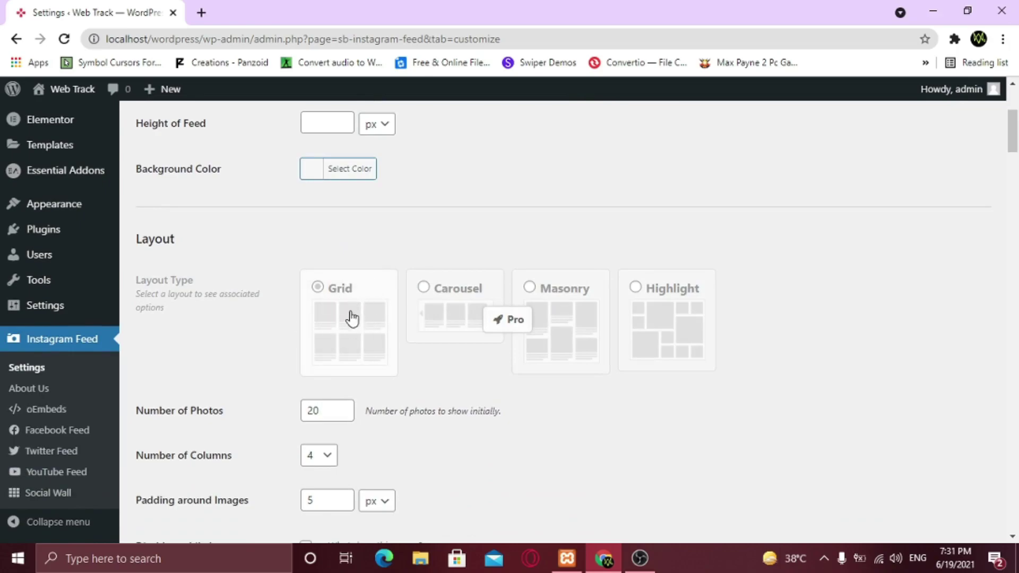
{"action": "scroll", "coordinate": [351, 319], "scroll_direction": "down", "scroll_amount": 1}
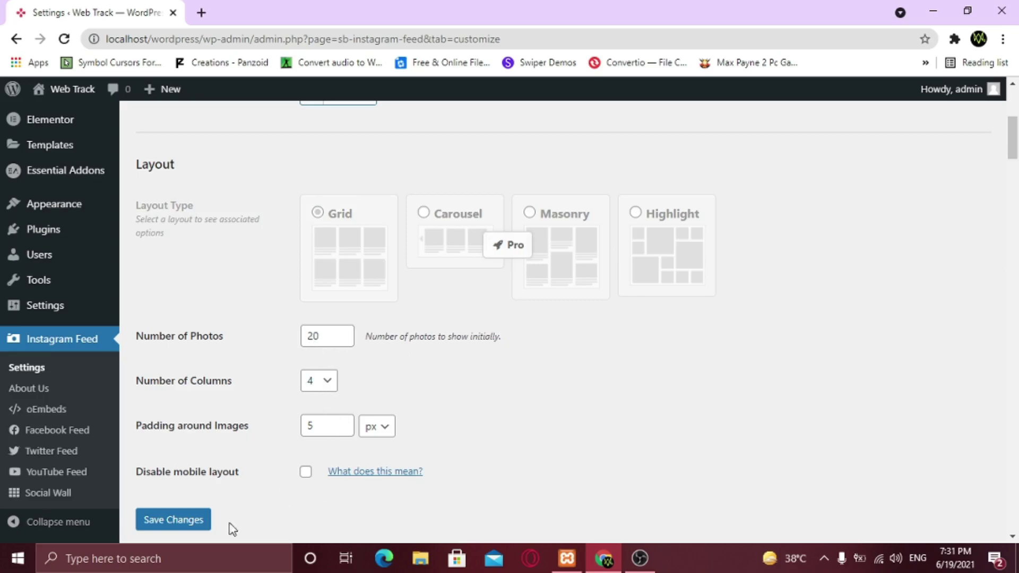
{"action": "left_click", "coordinate": [182, 520]}
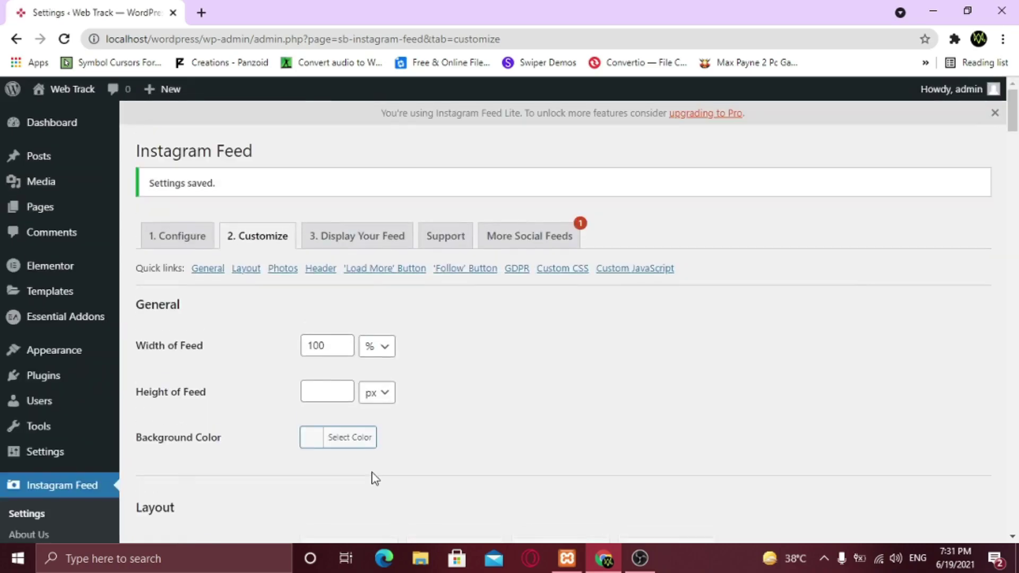
{"action": "left_click", "coordinate": [349, 242]}
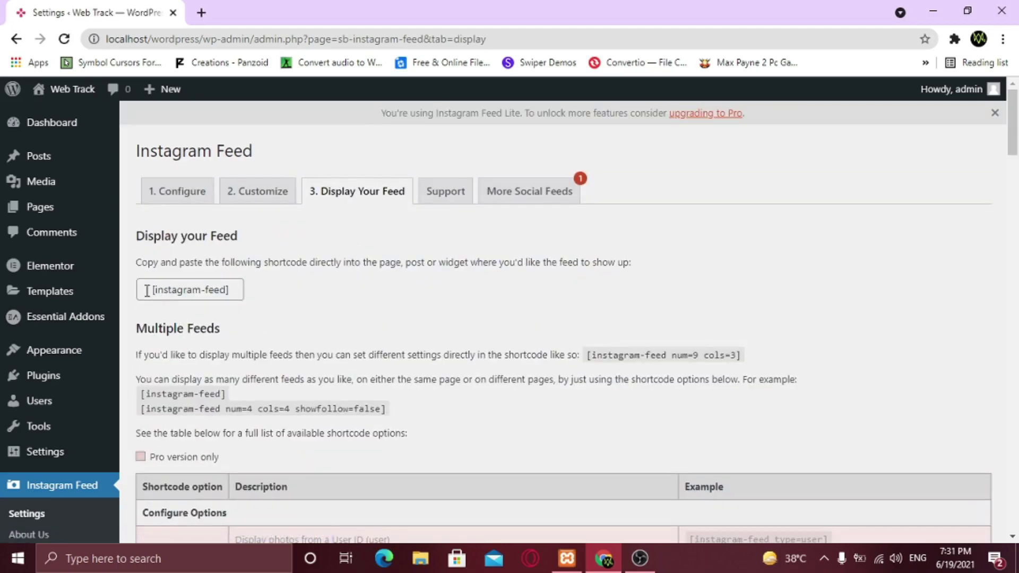
Copy the [instagram-feed] shortcode from the Display Your Feed instructions
{"action": "left_click_drag", "start_coordinate": [136, 263], "coordinate": [602, 257]}
{"action": "left_click", "coordinate": [601, 257]}
{"action": "left_click_drag", "start_coordinate": [151, 289], "coordinate": [240, 286]}
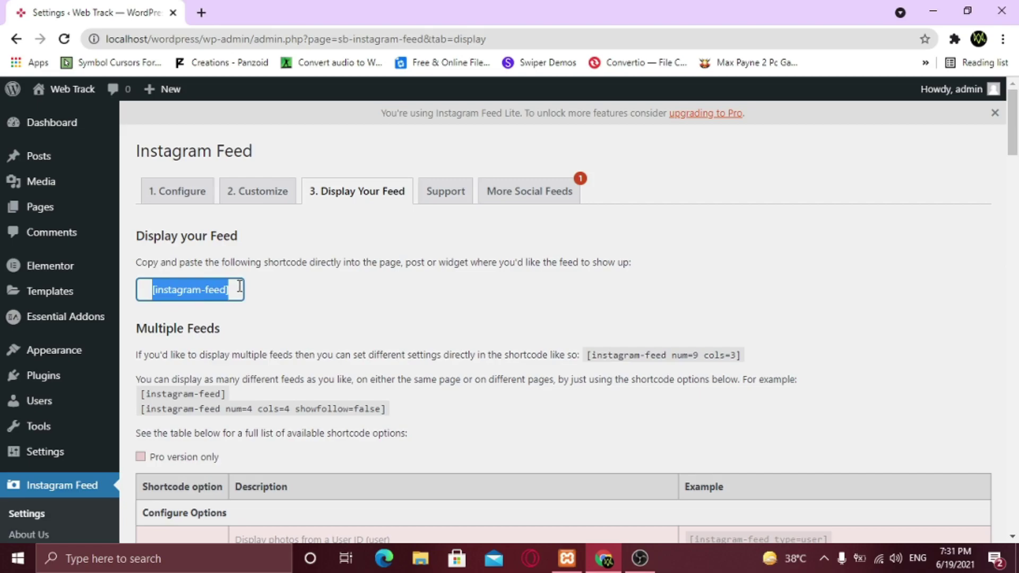
{"action": "right_click", "coordinate": [196, 288]}
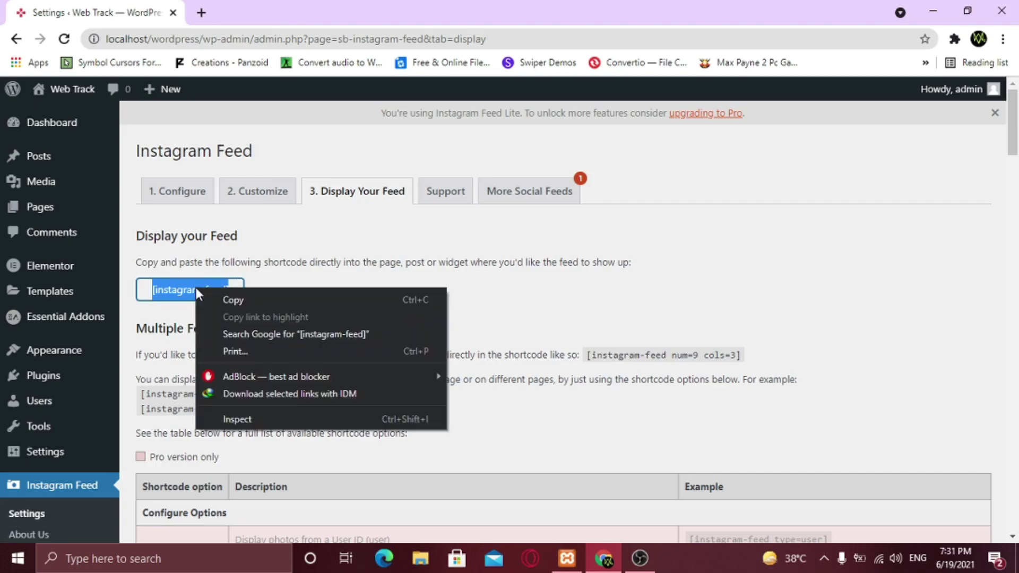
{"action": "left_click", "coordinate": [234, 300]}
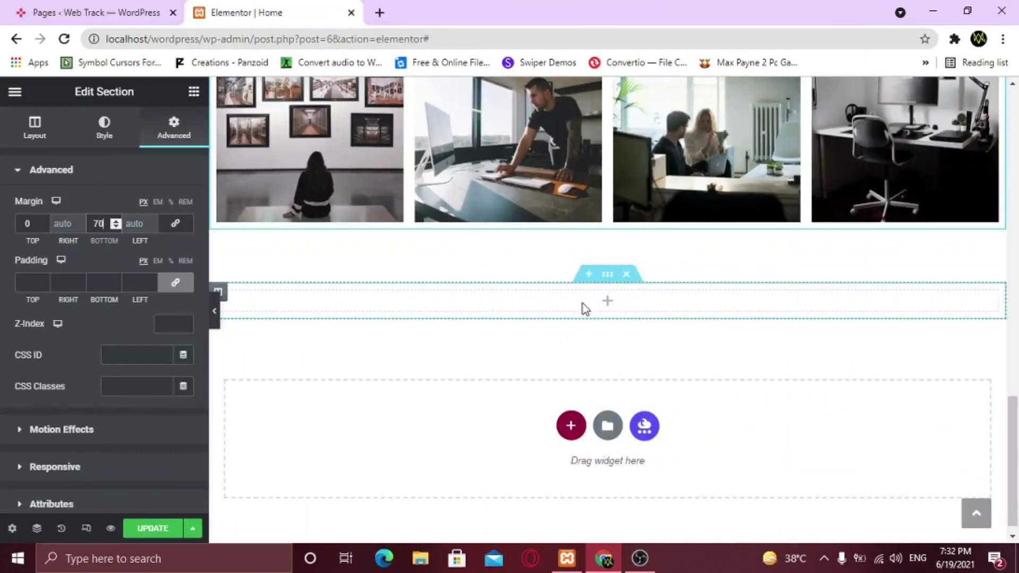
Add a Shortcode widget holding [instagram-feed] to the empty section below the gallery and apply it
{"action": "left_click", "coordinate": [194, 94]}
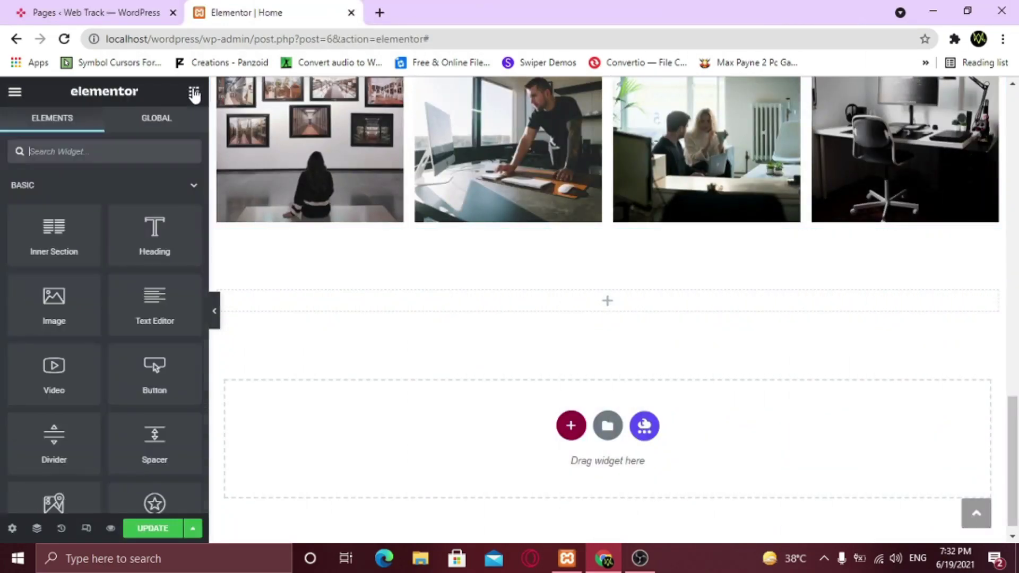
{"action": "left_click", "coordinate": [97, 151]}
{"action": "type", "text": "short"}
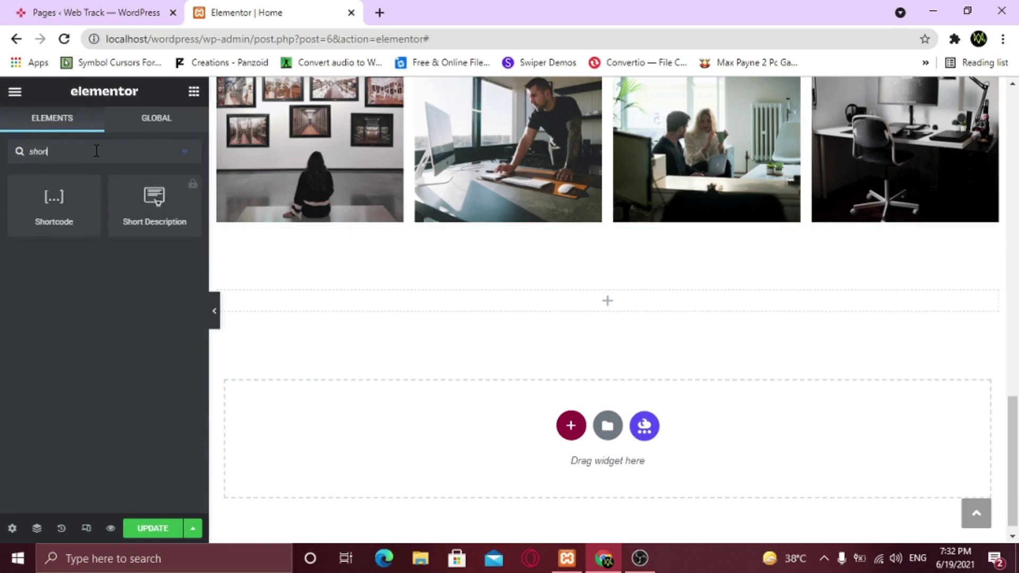
{"action": "left_click_drag", "start_coordinate": [52, 204], "coordinate": [455, 305]}
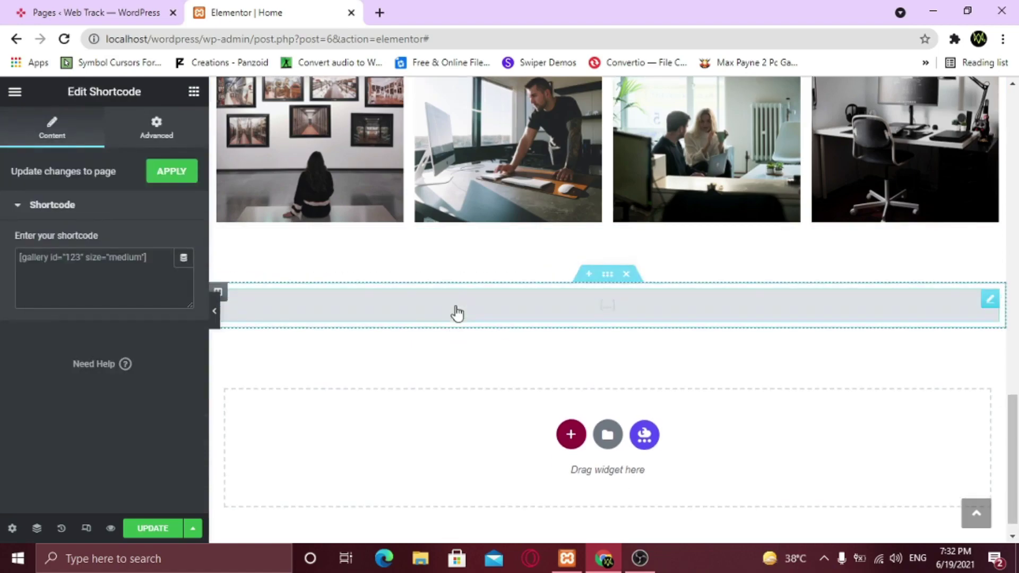
{"action": "left_click", "coordinate": [49, 264]}
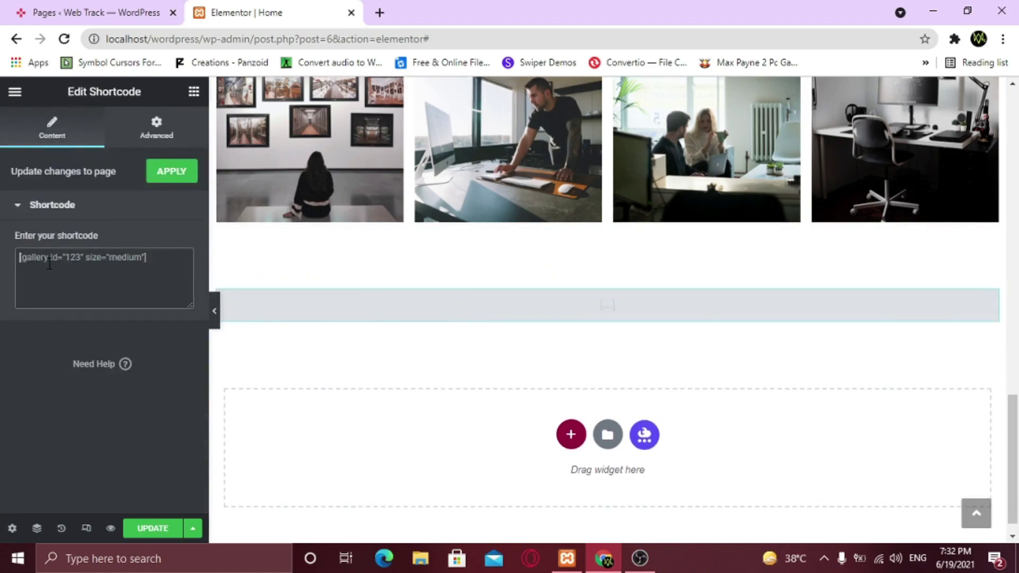
{"action": "key", "text": "ctrl+v"}
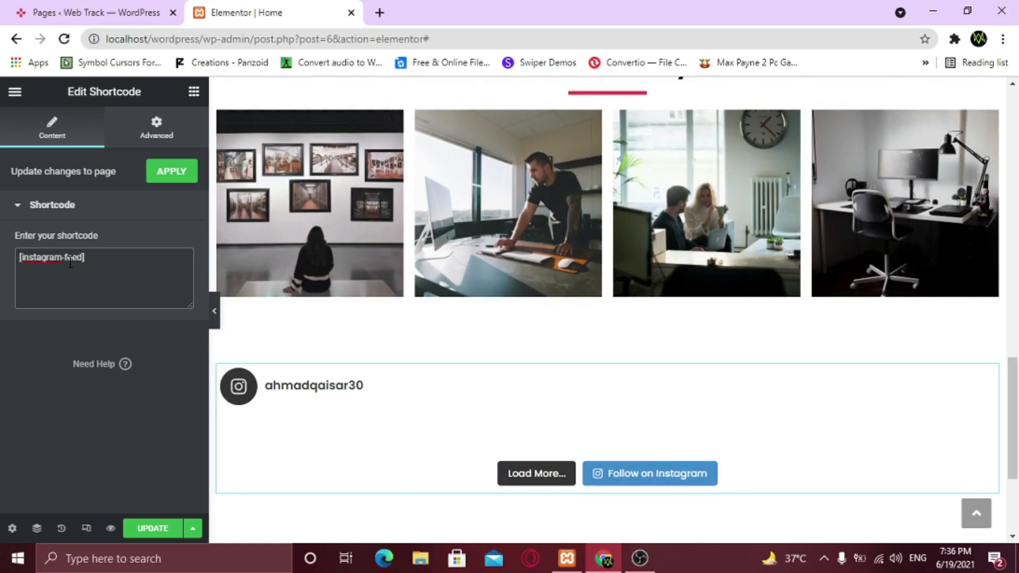
{"action": "left_click", "coordinate": [166, 183]}
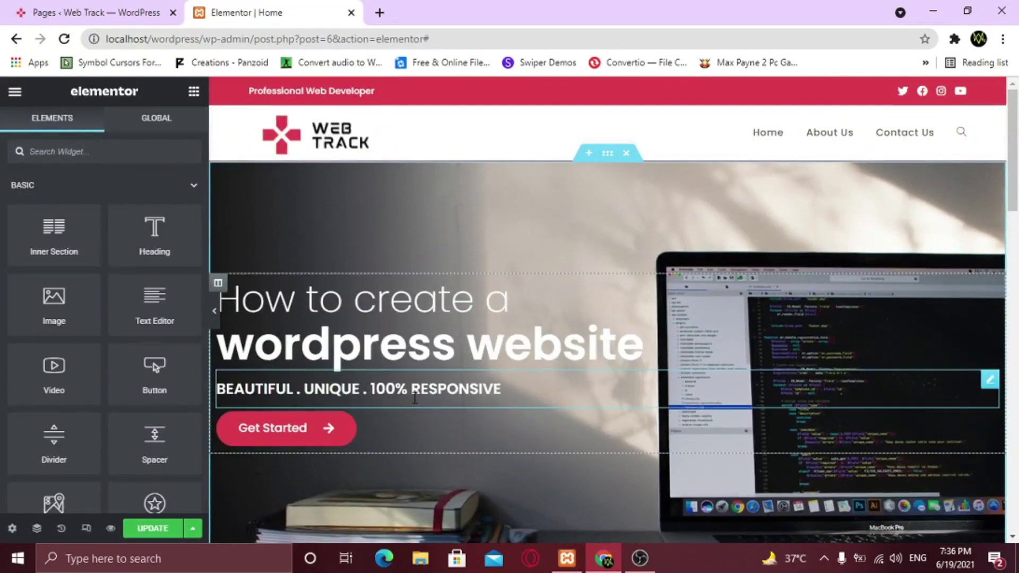
Update the home page and check the Instagram grid beneath Our Gallery in the preview tab
{"action": "scroll", "coordinate": [415, 398], "scroll_direction": "down", "scroll_amount": 20}
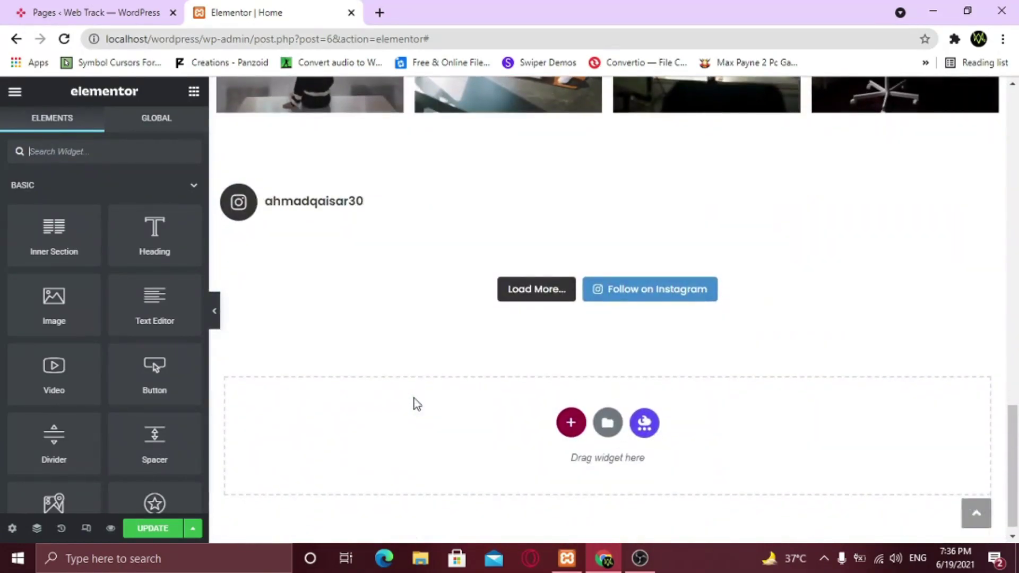
{"action": "left_click", "coordinate": [153, 529]}
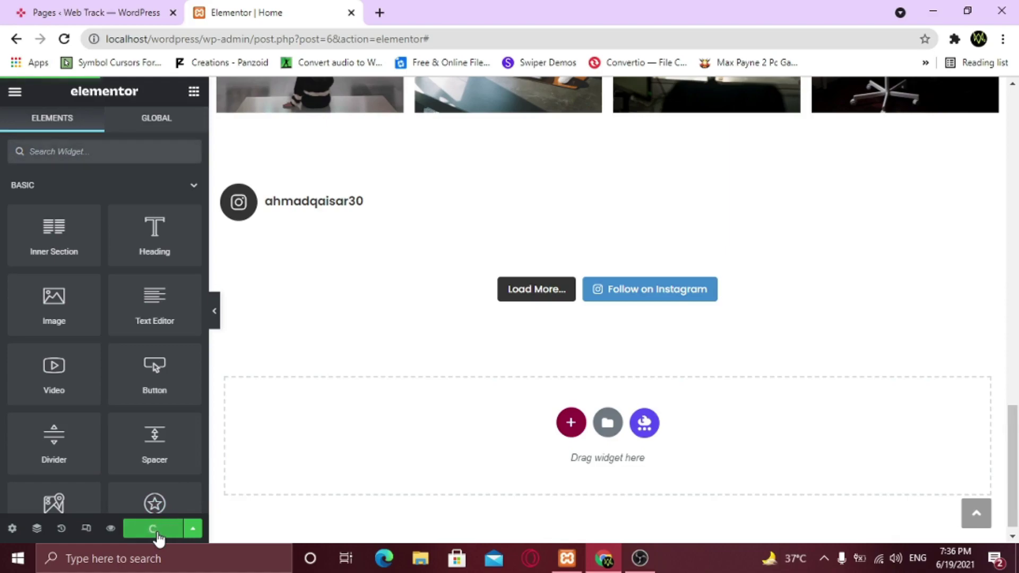
{"action": "left_click", "coordinate": [111, 529]}
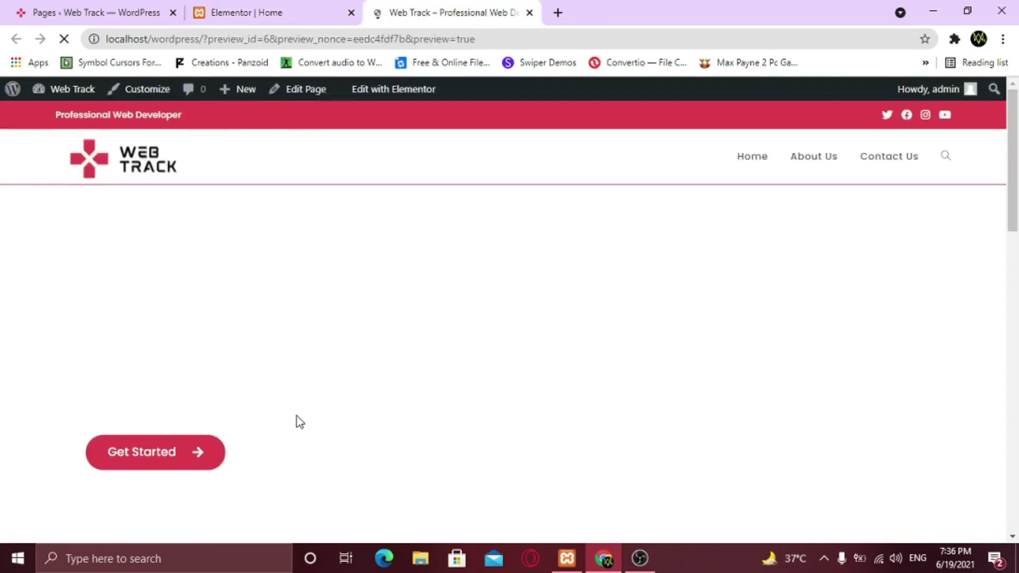
{"action": "scroll", "coordinate": [296, 415], "scroll_direction": "down", "scroll_amount": 12}
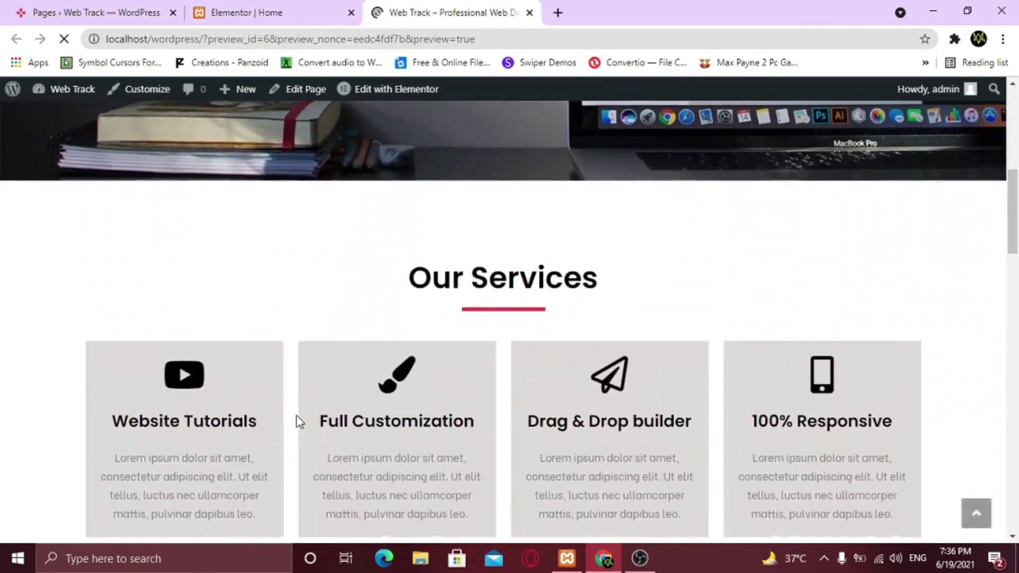
{"action": "scroll", "coordinate": [299, 422], "scroll_direction": "down", "scroll_amount": 10}
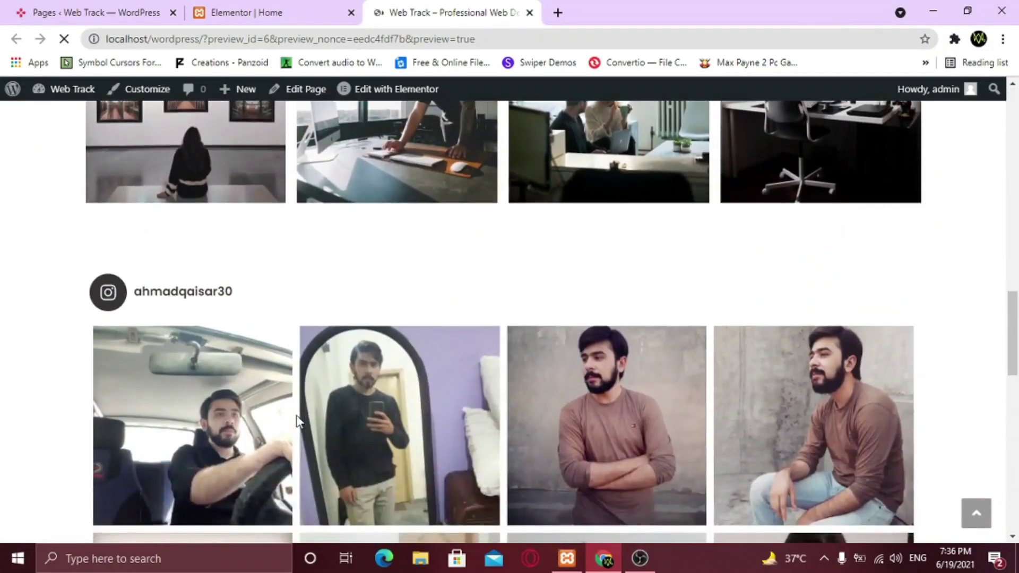
{"action": "scroll", "coordinate": [298, 421], "scroll_direction": "down", "scroll_amount": 8}
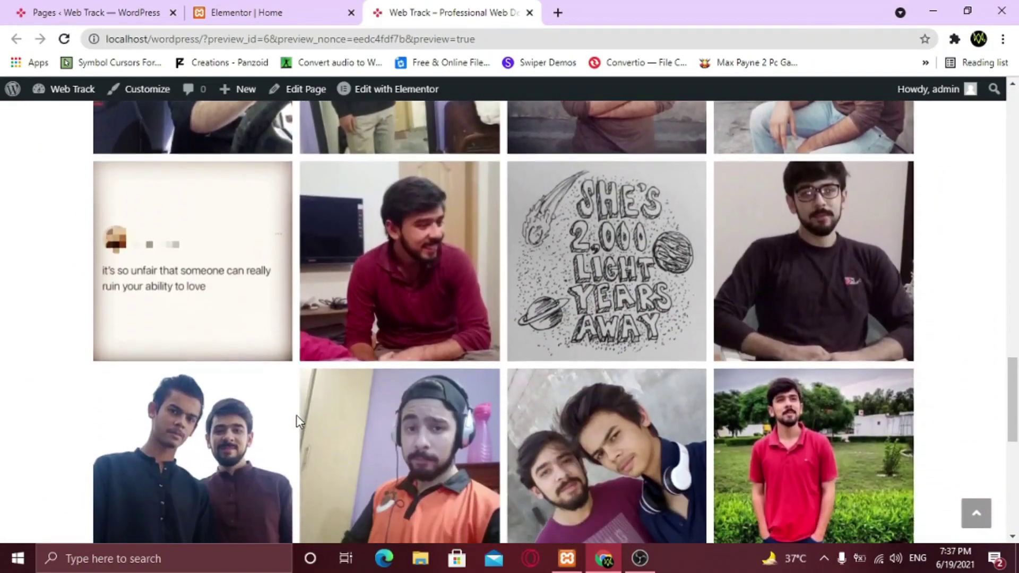
{"action": "scroll", "coordinate": [296, 415], "scroll_direction": "down", "scroll_amount": 5}
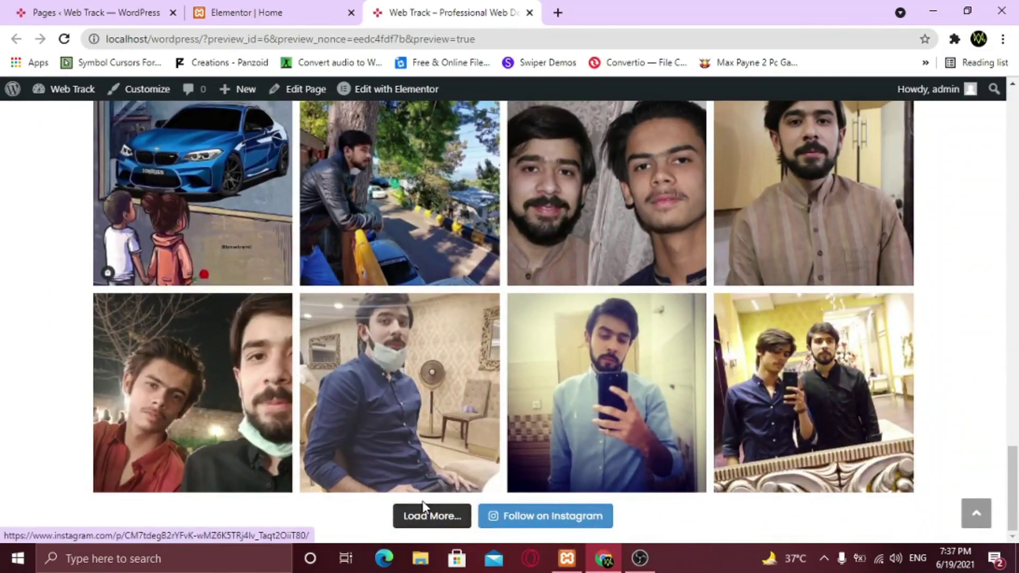
{"action": "scroll", "coordinate": [473, 485], "scroll_direction": "up", "scroll_amount": 15}
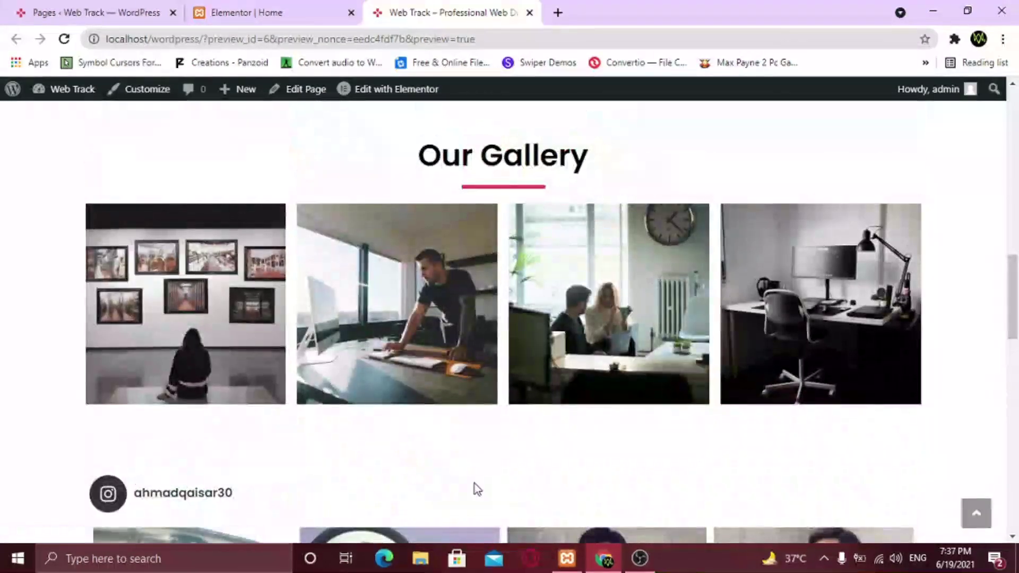
{"action": "left_click", "coordinate": [299, 8]}
Set the Instagram section's bottom margin to 100
{"action": "left_click", "coordinate": [605, 166]}
{"action": "left_click", "coordinate": [116, 223]}
{"action": "type", "text": "100"}
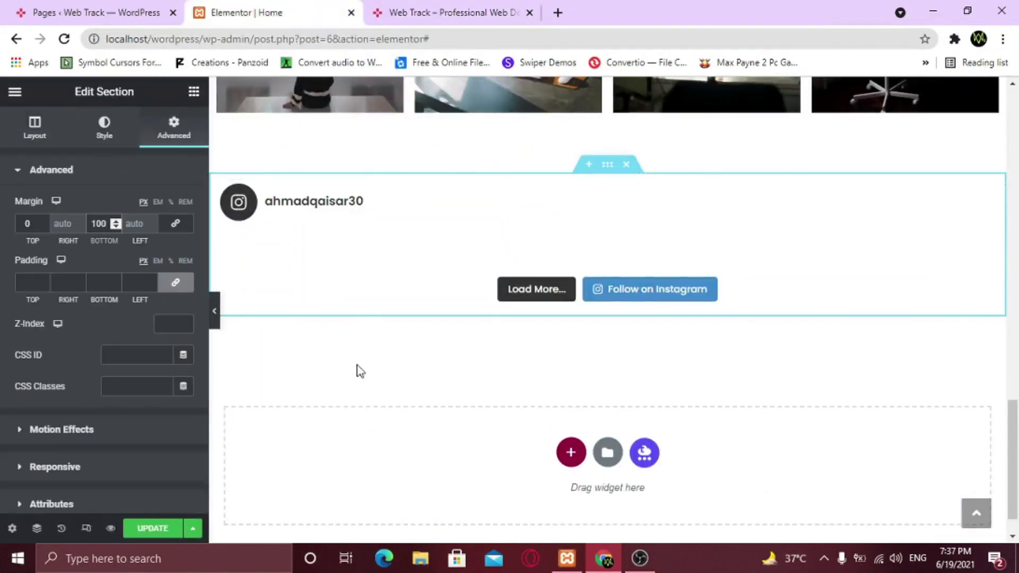
{"action": "scroll", "coordinate": [599, 325], "scroll_direction": "up", "scroll_amount": 7}
Paste the copied Our Gallery heading above the Instagram section and retitle it 'Instagram Feed'
{"action": "right_click", "coordinate": [608, 219]}
{"action": "left_click", "coordinate": [643, 297]}
{"action": "scroll", "coordinate": [643, 298], "scroll_direction": "down", "scroll_amount": 4}
{"action": "left_click", "coordinate": [589, 238]}
{"action": "right_click", "coordinate": [563, 341]}
{"action": "left_click", "coordinate": [589, 357]}
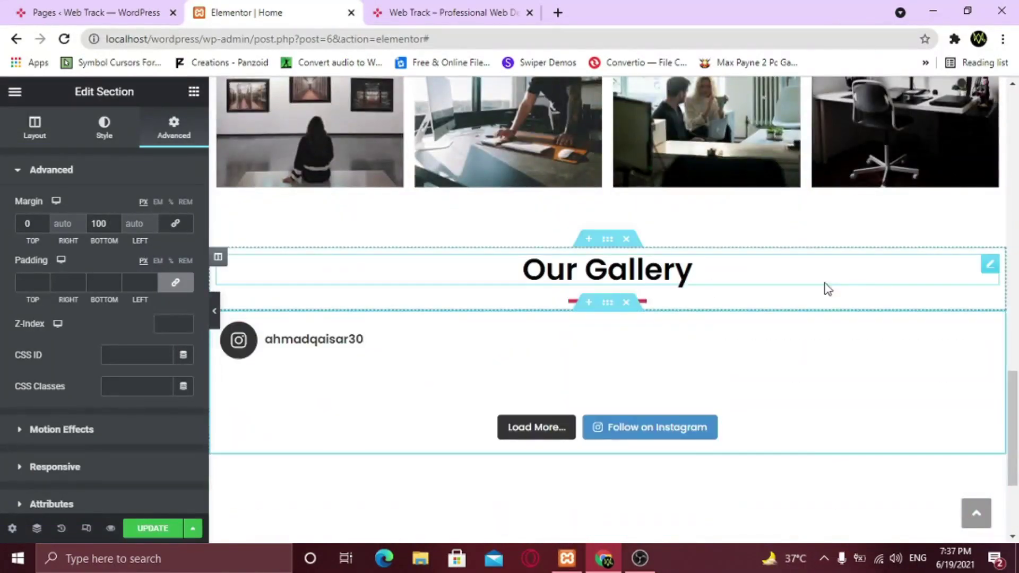
{"action": "left_click", "coordinate": [706, 278]}
{"action": "key", "text": "ctrl+a"}
{"action": "key", "text": "BackSpace"}
{"action": "type", "text": "Instagram Feed"}
{"action": "scroll", "coordinate": [372, 319], "scroll_direction": "down", "scroll_amount": 3}
Save the page, then scroll the homepage to review the Instagram Feed section
{"action": "left_click", "coordinate": [154, 530]}
{"action": "scroll", "coordinate": [425, 274], "scroll_direction": "down", "scroll_amount": 10}
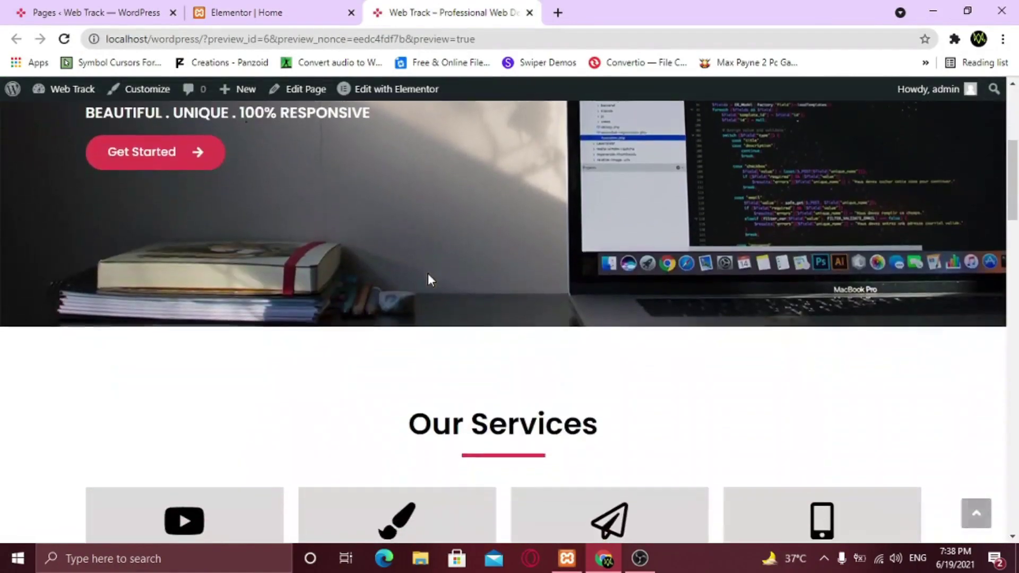
{"action": "scroll", "coordinate": [429, 274], "scroll_direction": "down", "scroll_amount": 8}
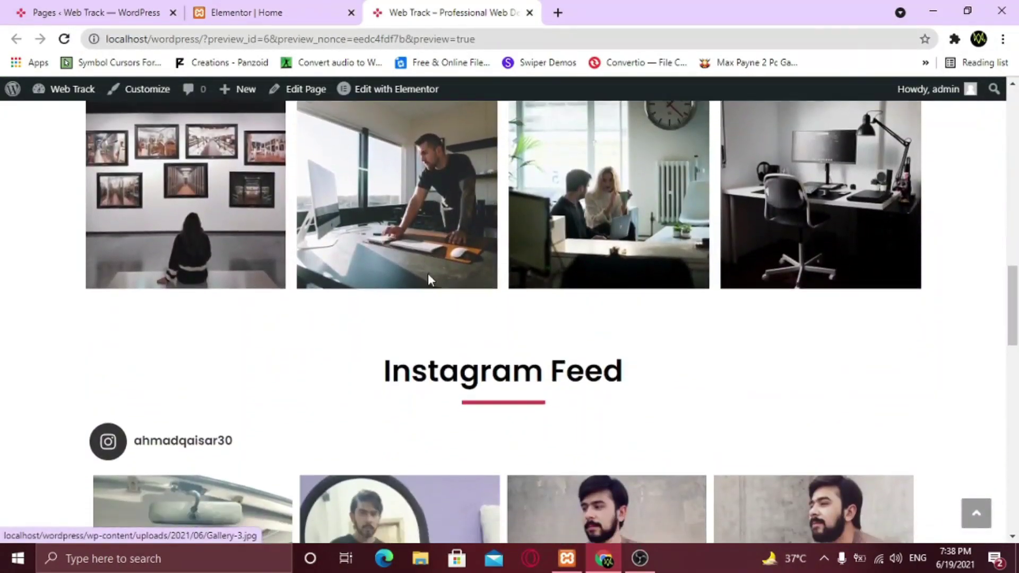
{"action": "scroll", "coordinate": [430, 279], "scroll_direction": "down", "scroll_amount": 4}
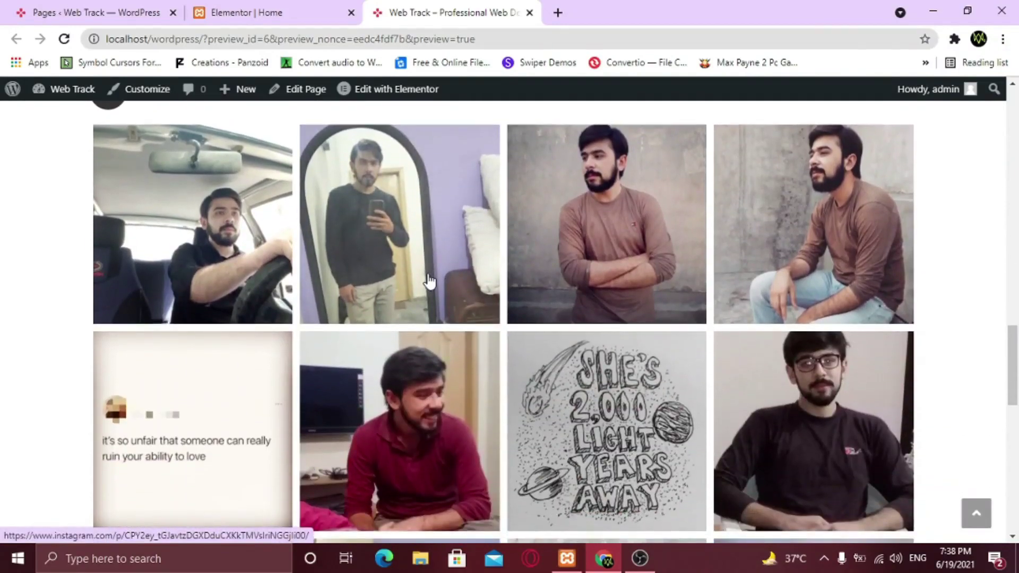
{"action": "scroll", "coordinate": [429, 280], "scroll_direction": "down", "scroll_amount": 14}
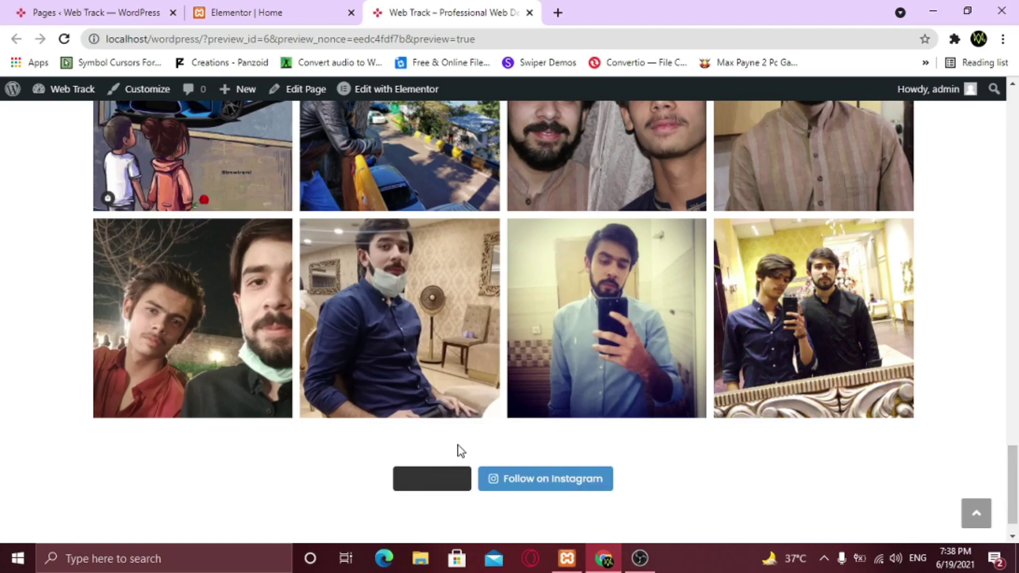
{"action": "scroll", "coordinate": [518, 417], "scroll_direction": "down", "scroll_amount": 1}
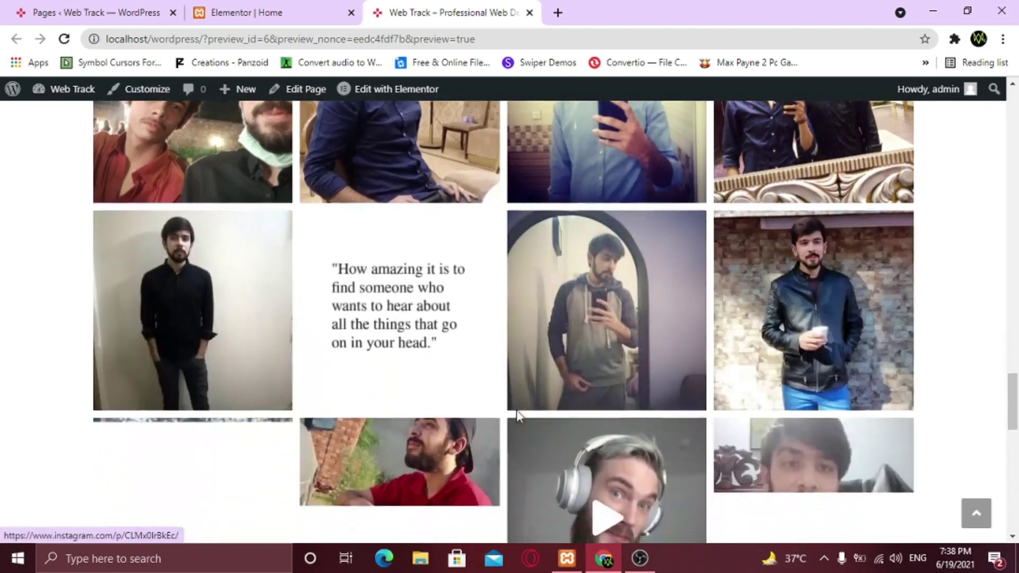
{"action": "scroll", "coordinate": [518, 417], "scroll_direction": "up", "scroll_amount": 20}
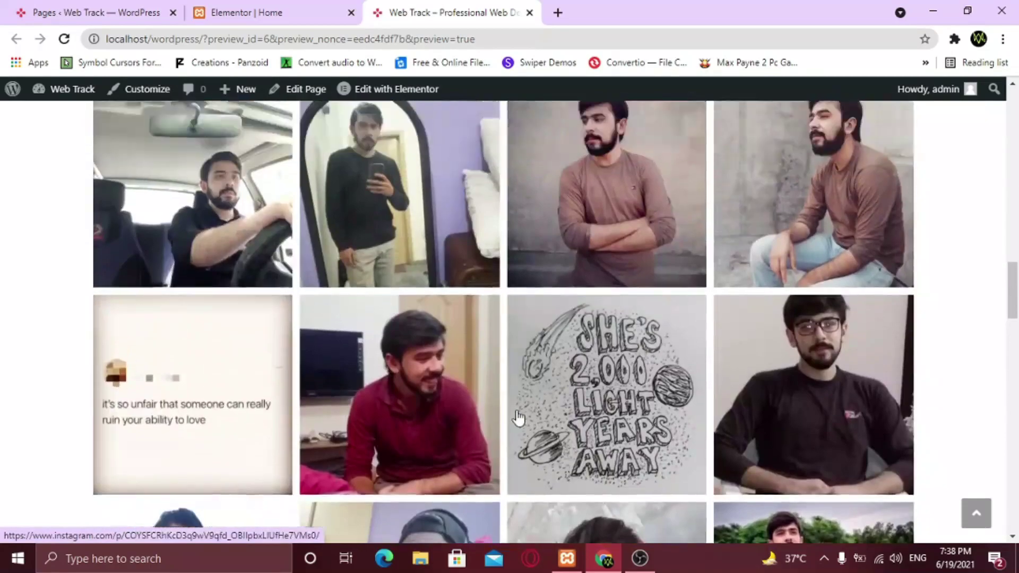
{"action": "scroll", "coordinate": [519, 416], "scroll_direction": "up", "scroll_amount": 10}
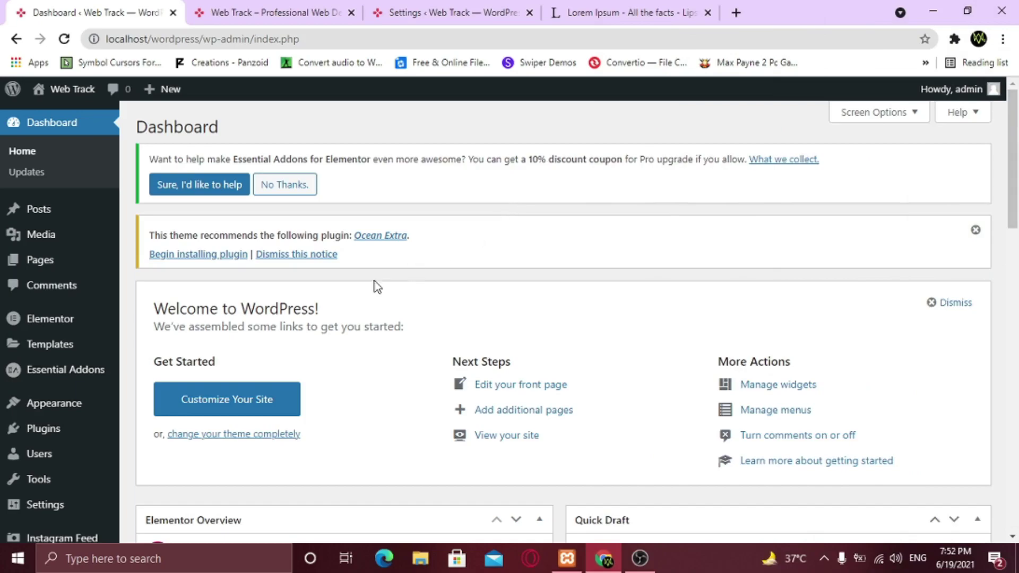
In the Customizer, turn on Footer Widgets and the Footer Bottom bar
{"action": "mouse_move", "coordinate": [69, 406]}
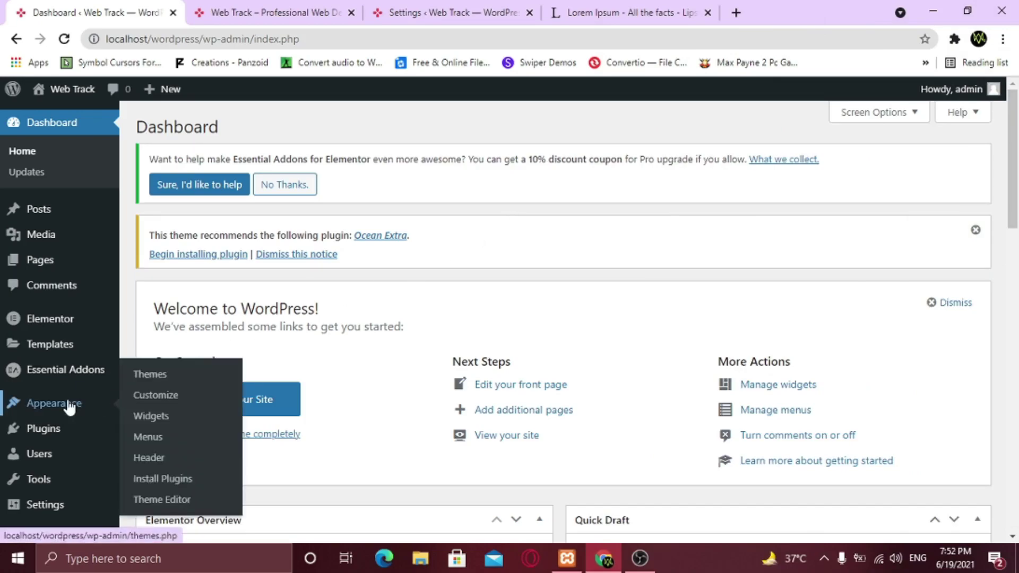
{"action": "left_click", "coordinate": [165, 406]}
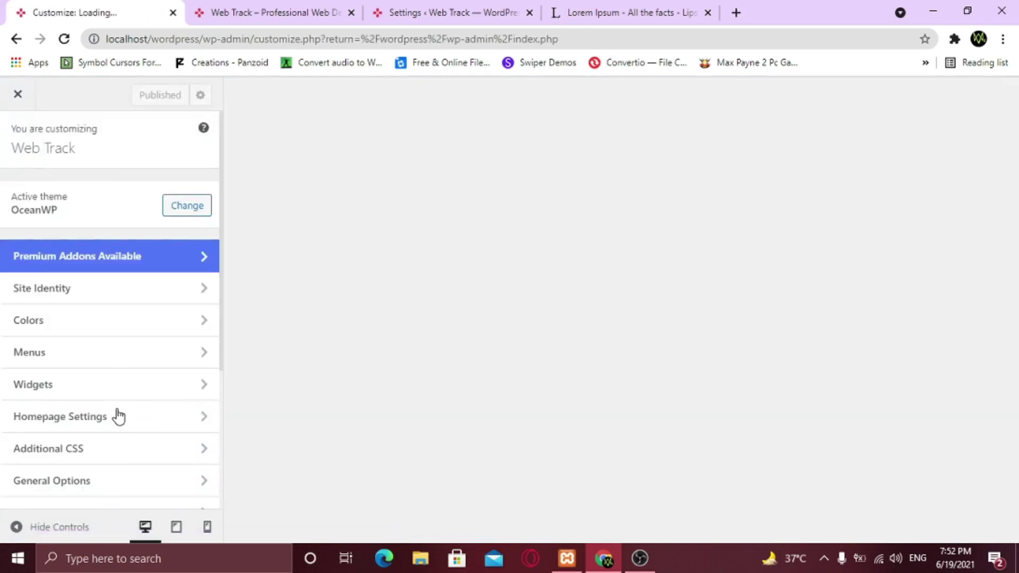
{"action": "scroll", "coordinate": [118, 414], "scroll_direction": "down", "scroll_amount": 4}
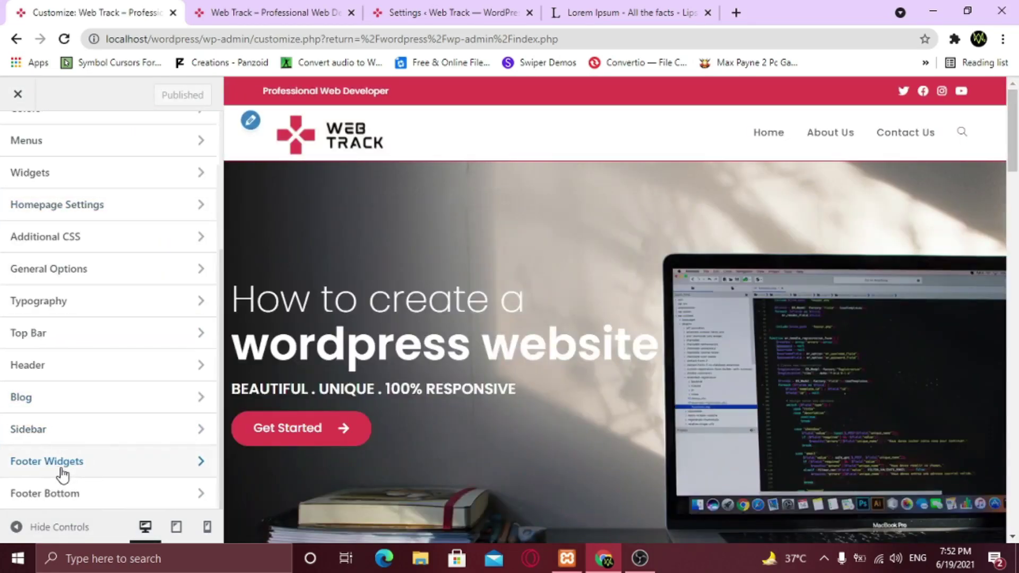
{"action": "left_click", "coordinate": [63, 474]}
{"action": "left_click", "coordinate": [25, 197]}
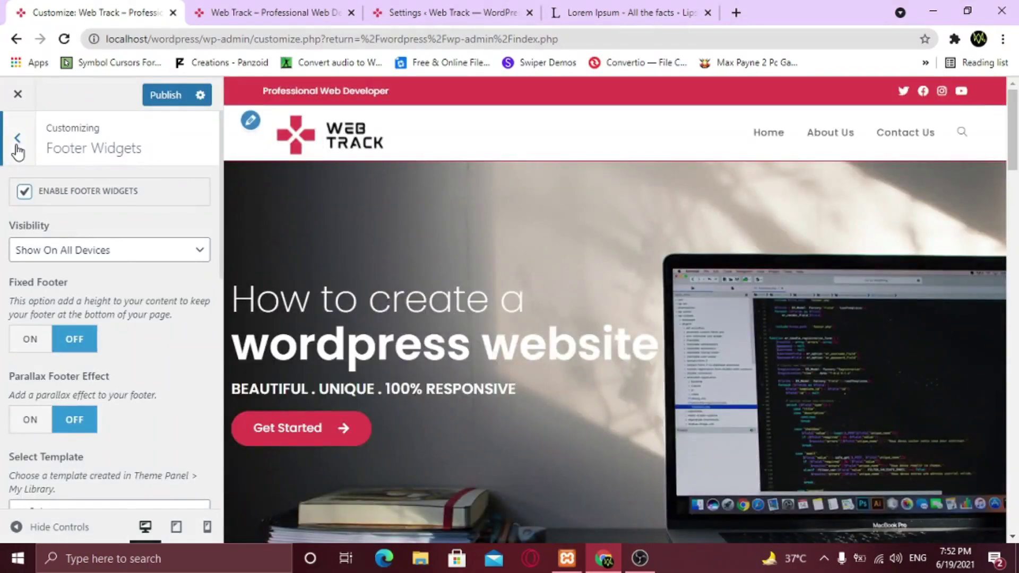
{"action": "left_click", "coordinate": [17, 144]}
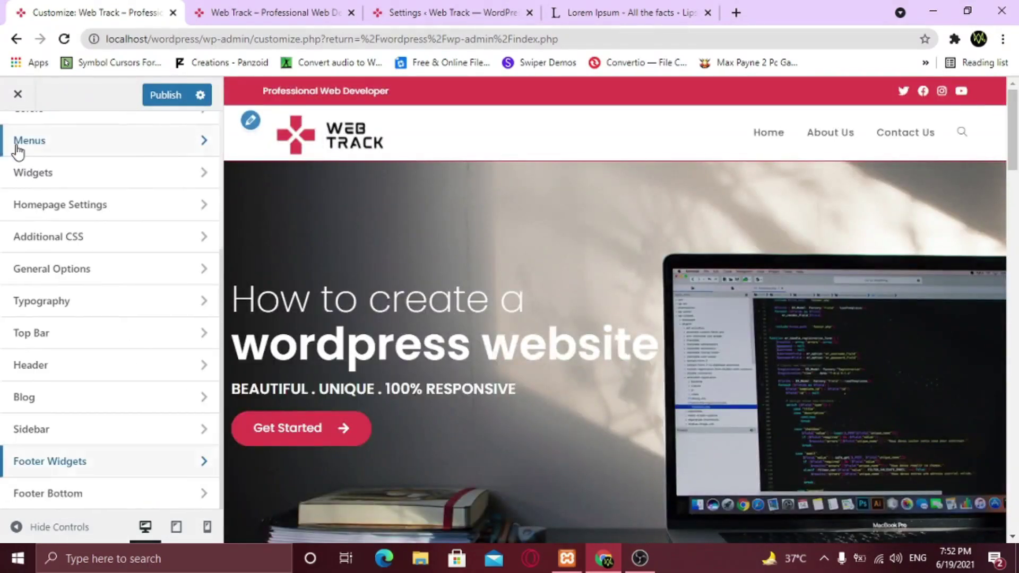
{"action": "left_click", "coordinate": [63, 496]}
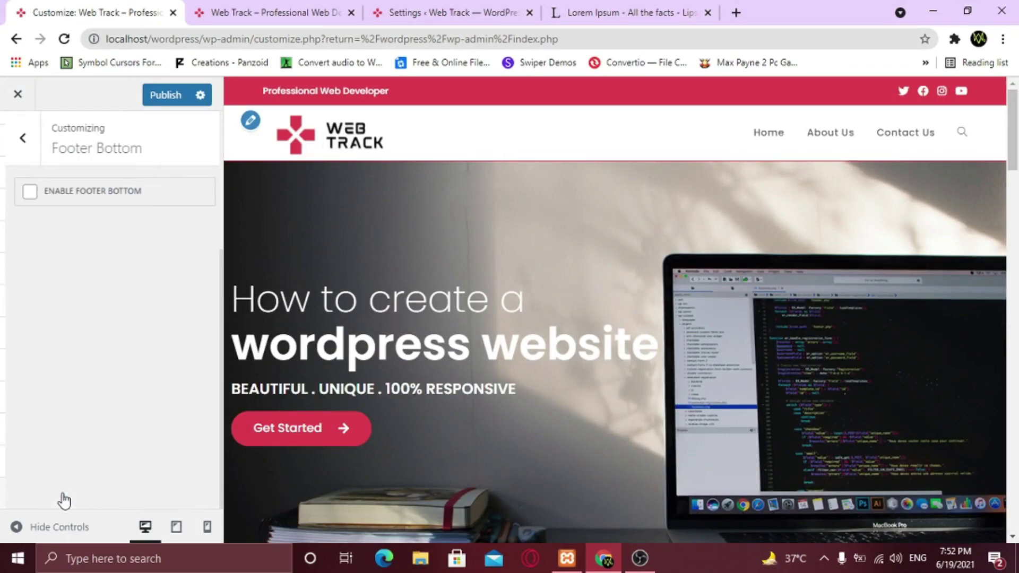
{"action": "left_click", "coordinate": [23, 193]}
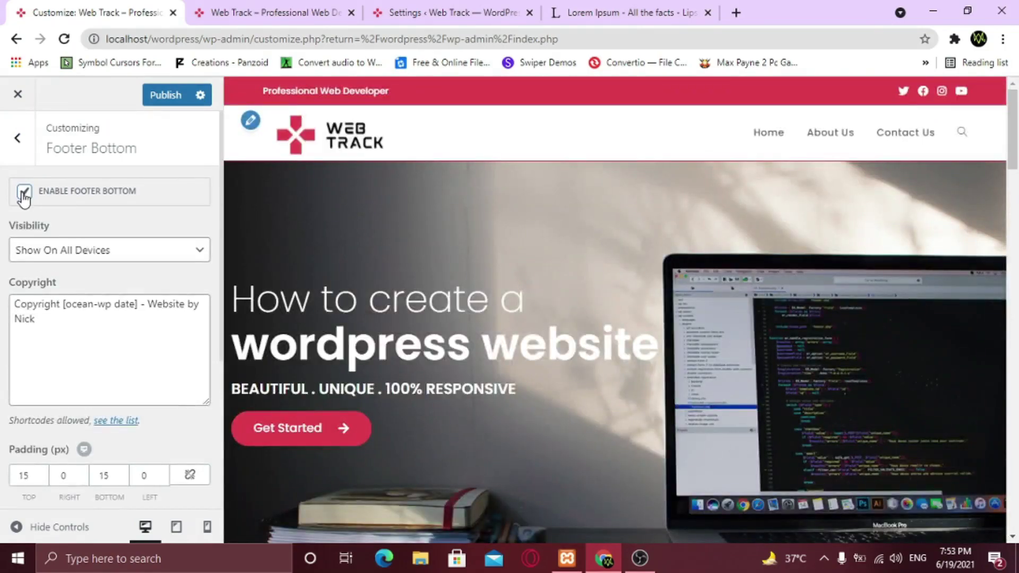
Change the copyright text to 'Copyright Web Track - Website by Web Track'
{"action": "scroll", "coordinate": [371, 365], "scroll_direction": "down", "scroll_amount": 20}
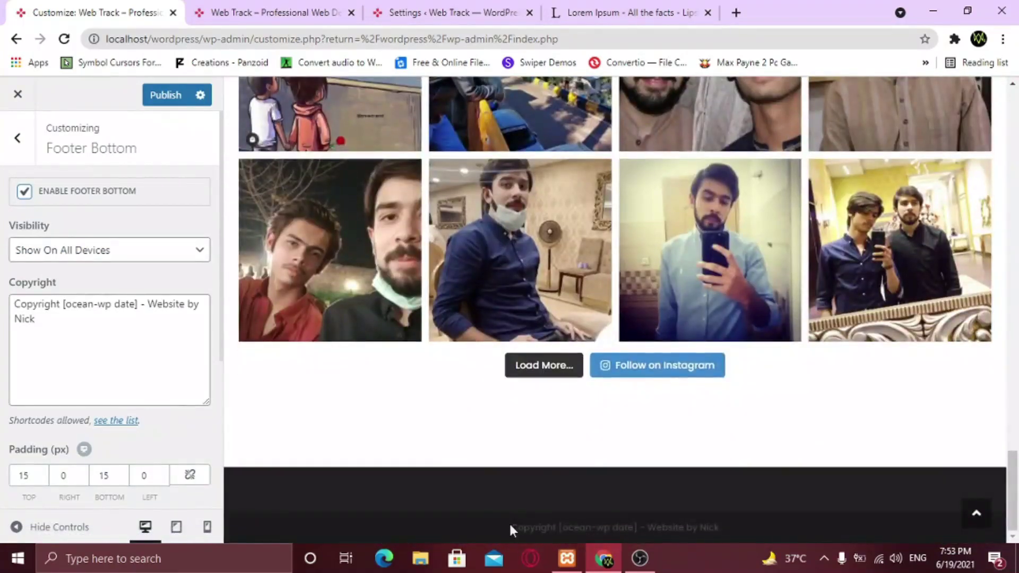
{"action": "left_click_drag", "start_coordinate": [63, 304], "coordinate": [138, 303]}
{"action": "type", "text": "Web Track"}
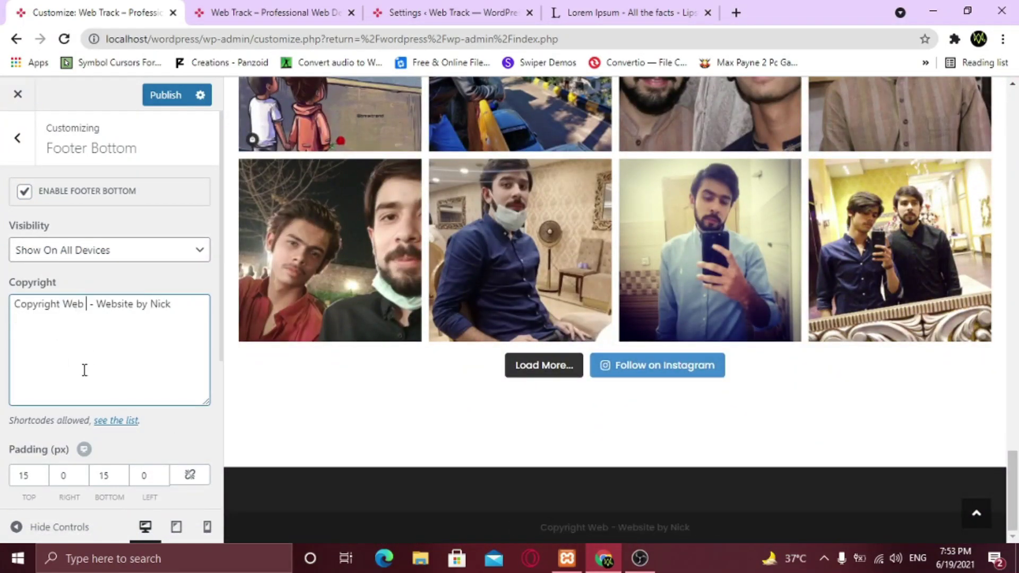
{"action": "double_click", "coordinate": [183, 304]}
{"action": "scroll", "coordinate": [196, 260], "scroll_direction": "down", "scroll_amount": 2}
{"action": "type", "text": "Web Track"}
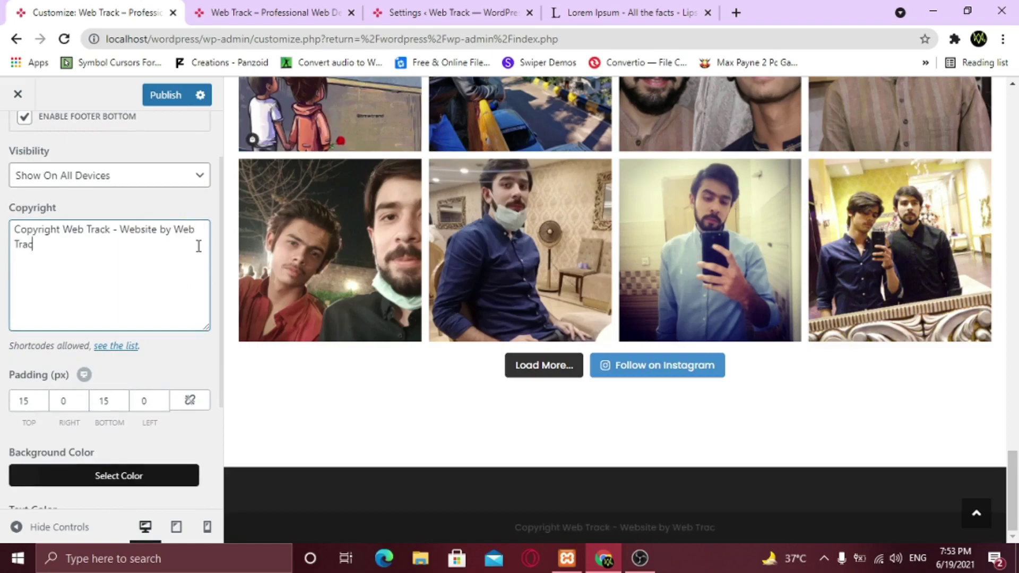
{"action": "scroll", "coordinate": [106, 420], "scroll_direction": "down", "scroll_amount": 3}
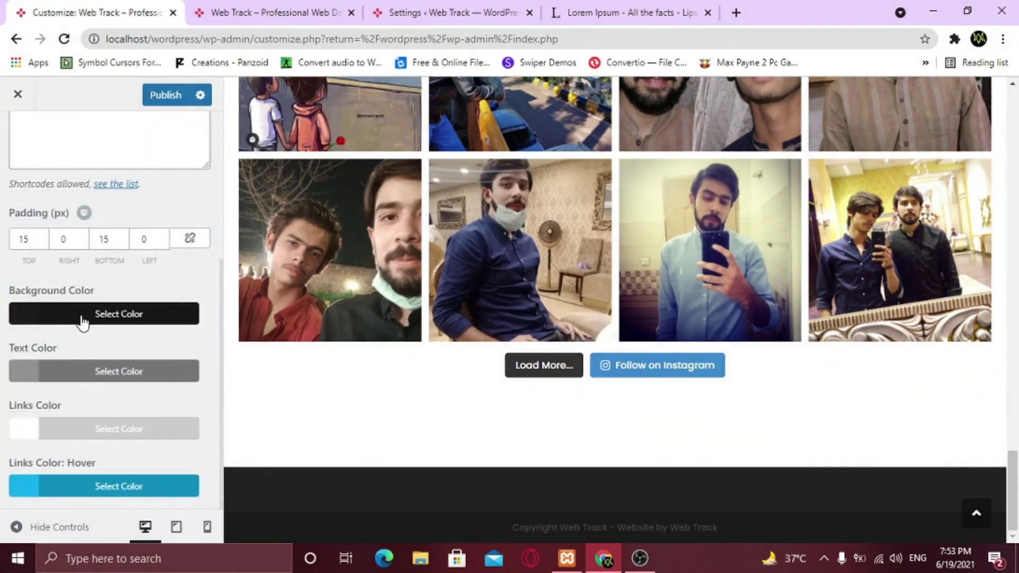
Set the footer bottom text colour to white (#ffffff) and publish the changes
{"action": "left_click", "coordinate": [78, 376]}
{"action": "scroll", "coordinate": [79, 390], "scroll_direction": "down", "scroll_amount": 4}
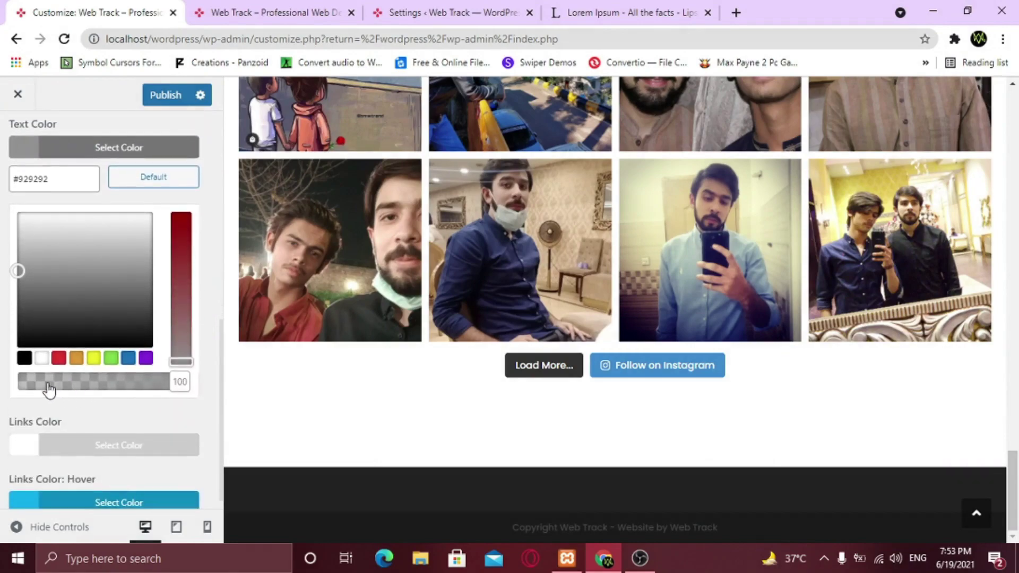
{"action": "left_click", "coordinate": [41, 358]}
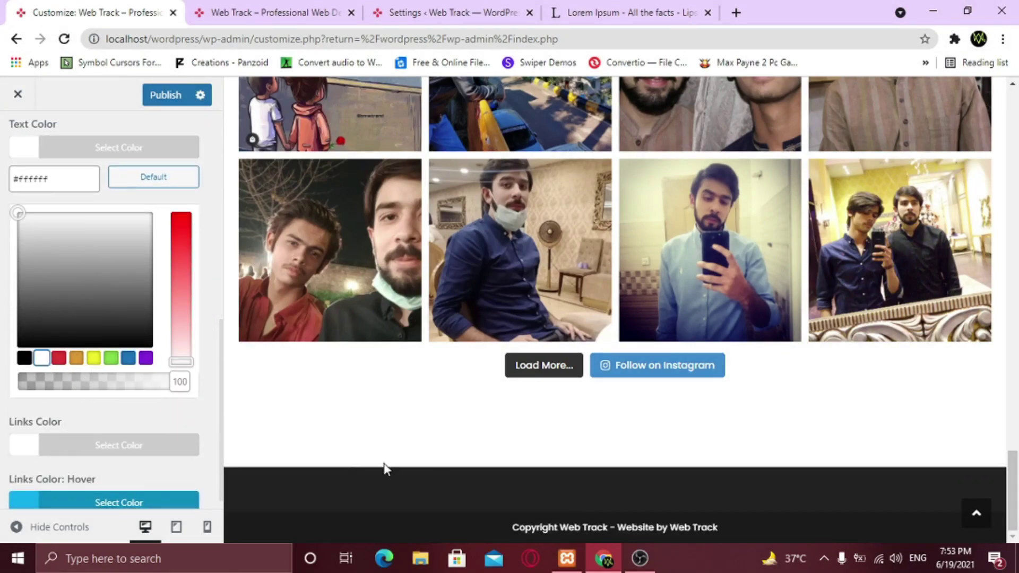
{"action": "scroll", "coordinate": [159, 353], "scroll_direction": "up", "scroll_amount": 2}
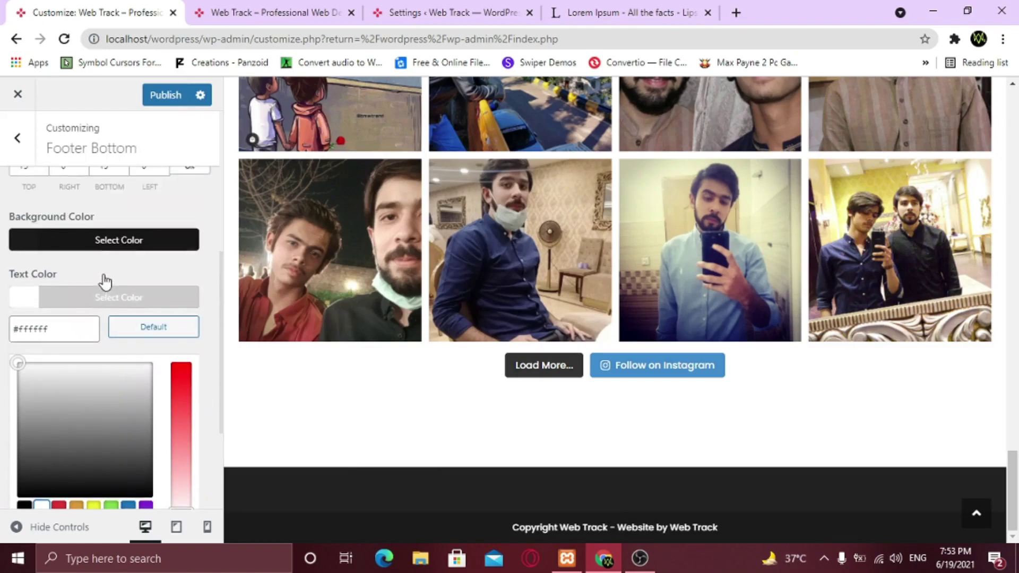
{"action": "left_click", "coordinate": [114, 263]}
{"action": "scroll", "coordinate": [95, 351], "scroll_direction": "up", "scroll_amount": 4}
{"action": "left_click", "coordinate": [162, 95]}
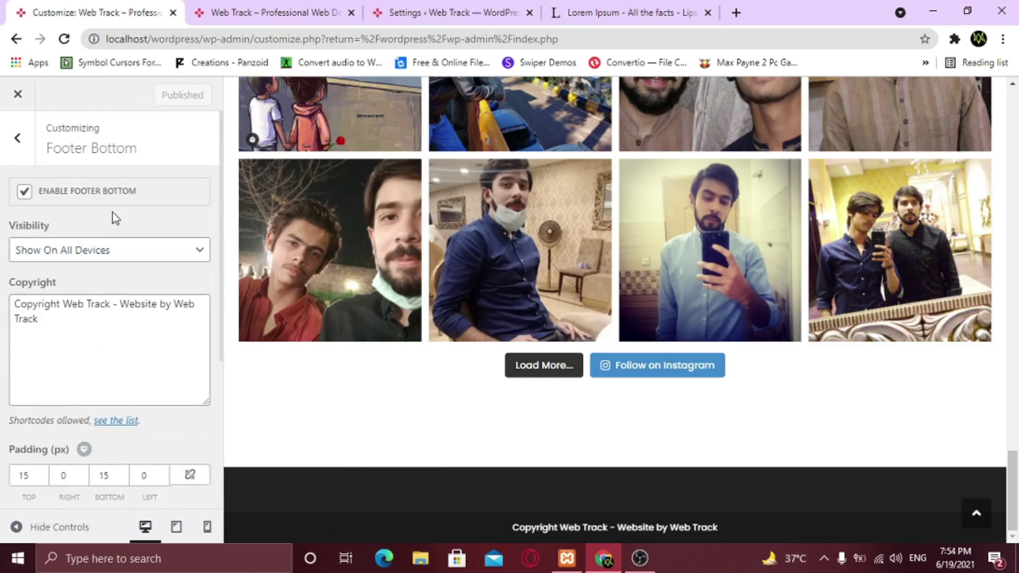
{"action": "left_click", "coordinate": [17, 94]}
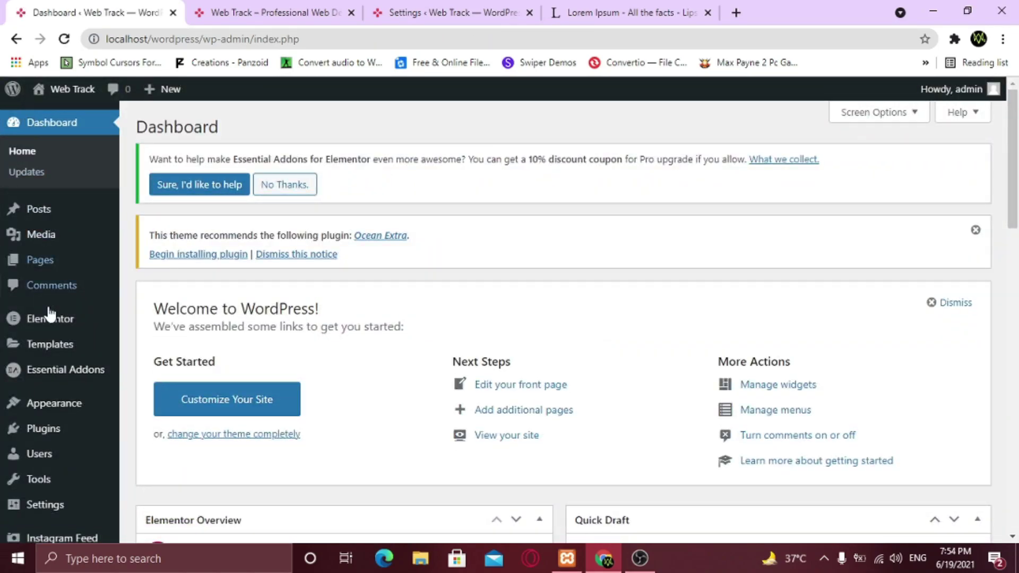
Open the Widgets page and expand the Footer 1 to Footer 4 widget areas
{"action": "mouse_move", "coordinate": [55, 406]}
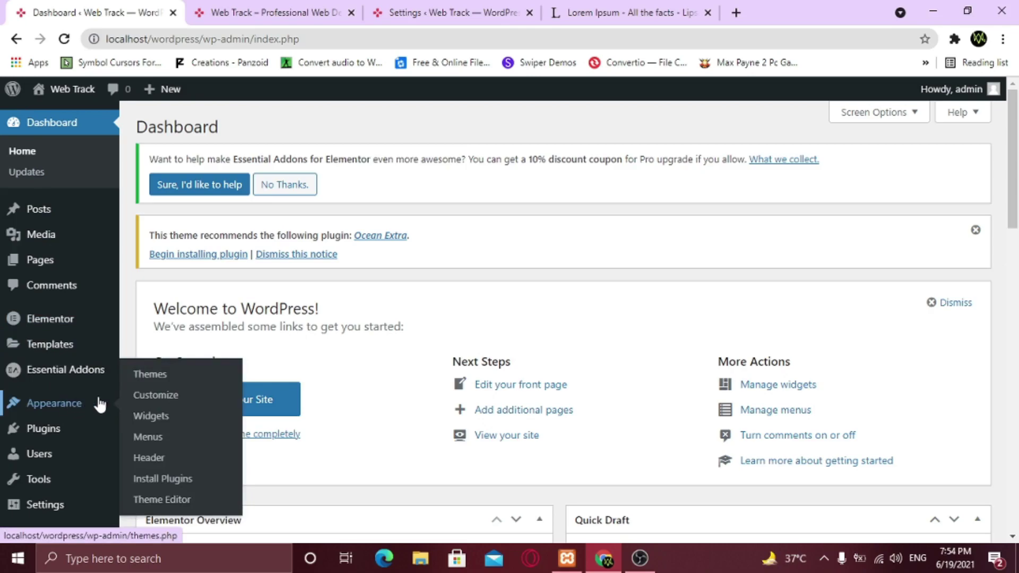
{"action": "left_click", "coordinate": [139, 418]}
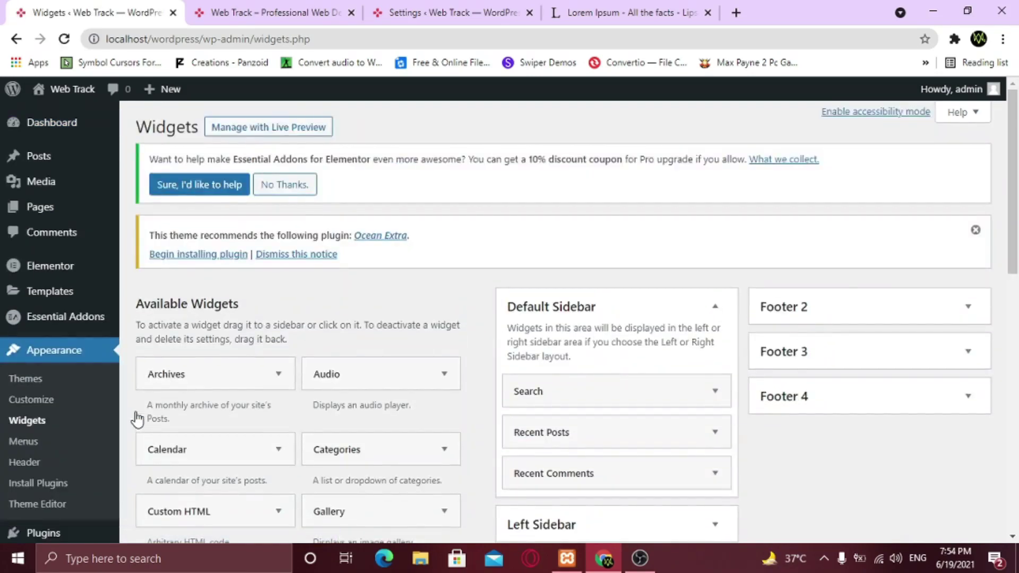
{"action": "scroll", "coordinate": [658, 212], "scroll_direction": "down", "scroll_amount": 3}
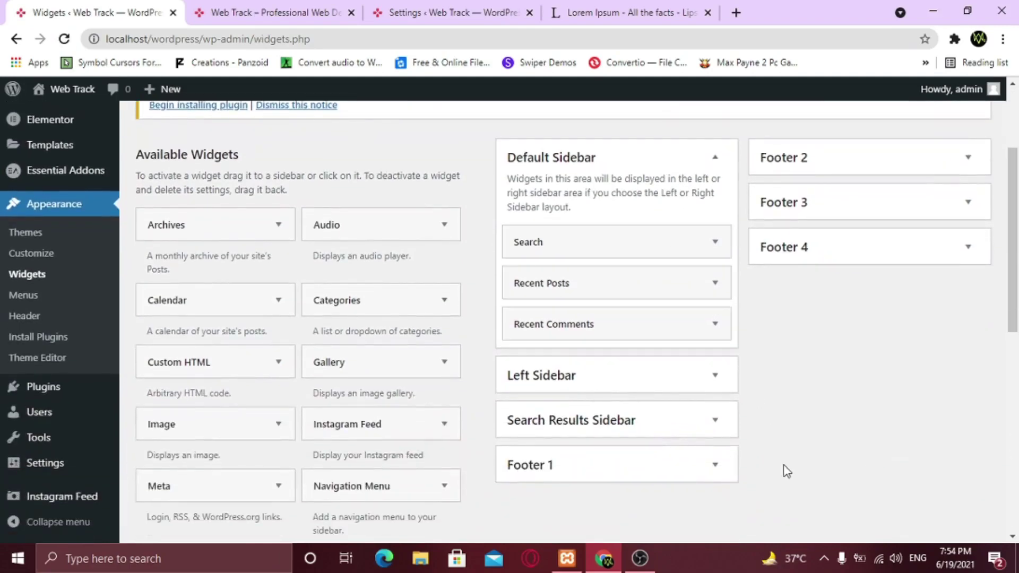
{"action": "scroll", "coordinate": [783, 474], "scroll_direction": "down", "scroll_amount": 2}
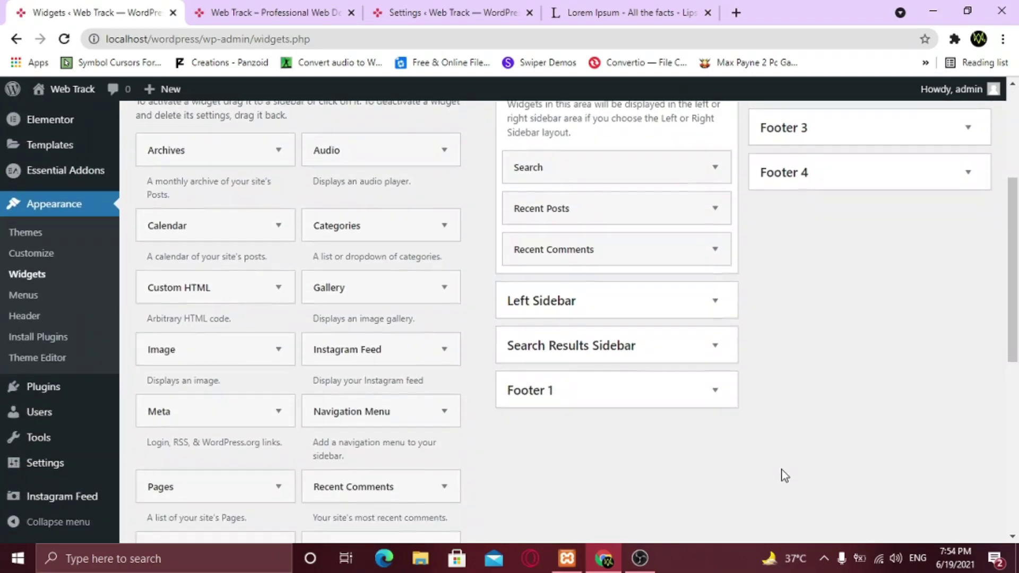
{"action": "left_click", "coordinate": [717, 391]}
{"action": "scroll", "coordinate": [827, 393], "scroll_direction": "up", "scroll_amount": 3}
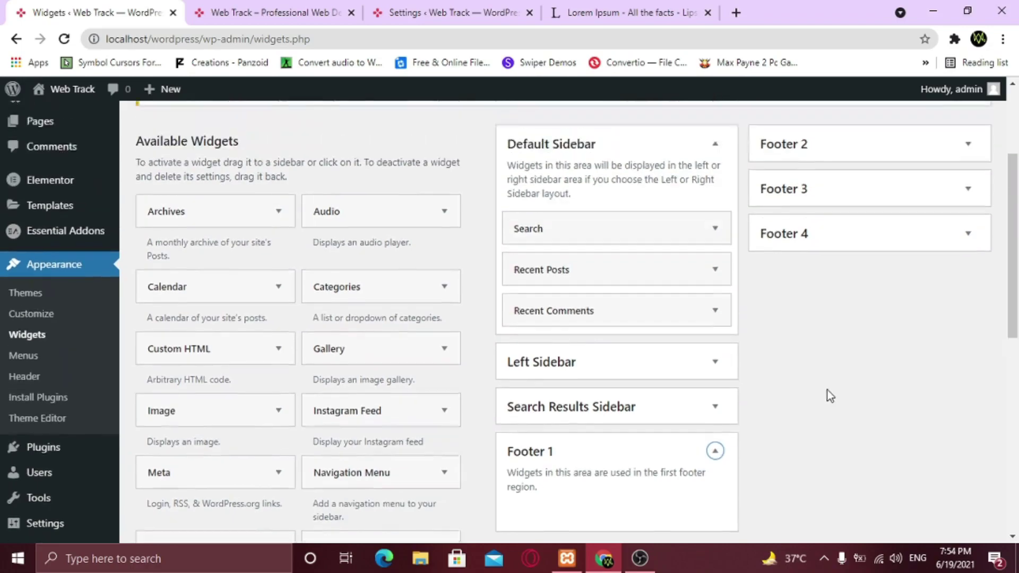
{"action": "left_click", "coordinate": [968, 232]}
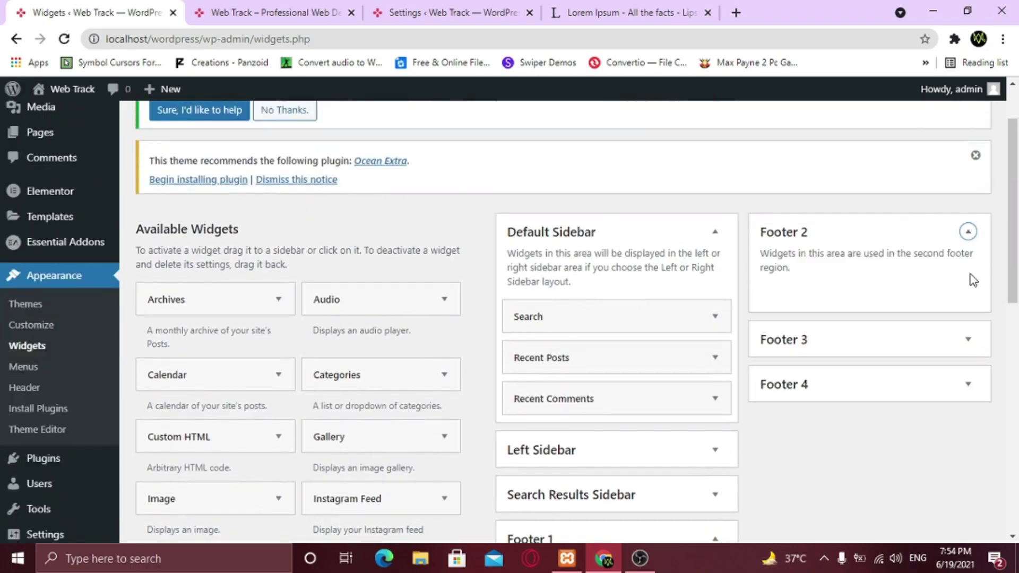
{"action": "left_click", "coordinate": [969, 340]}
{"action": "left_click", "coordinate": [969, 447]}
{"action": "scroll", "coordinate": [791, 397], "scroll_direction": "down", "scroll_amount": 3}
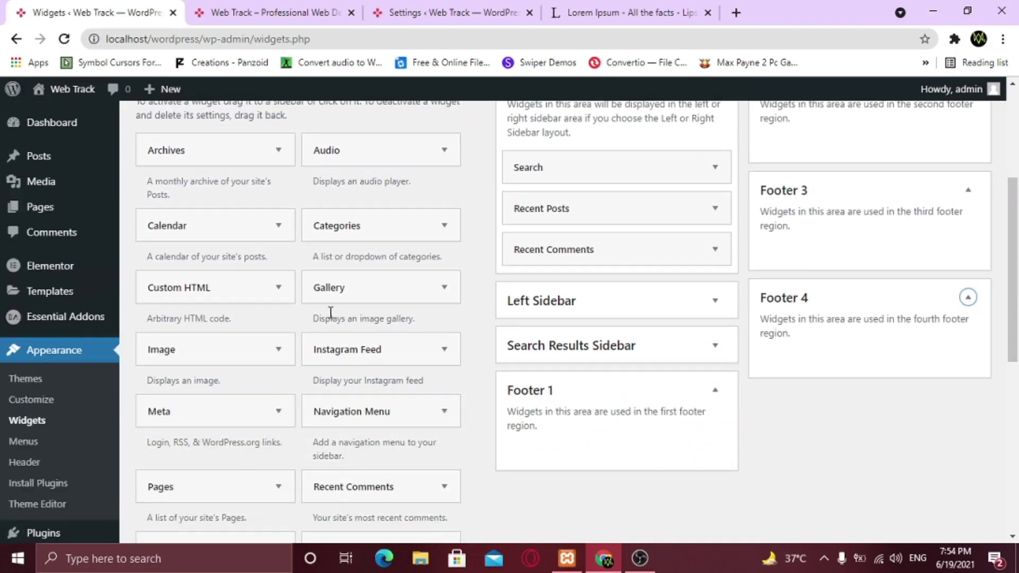
Add an Image widget to Footer 1 holding the Web Track logo, Logo-cropped.png
{"action": "left_click", "coordinate": [280, 354]}
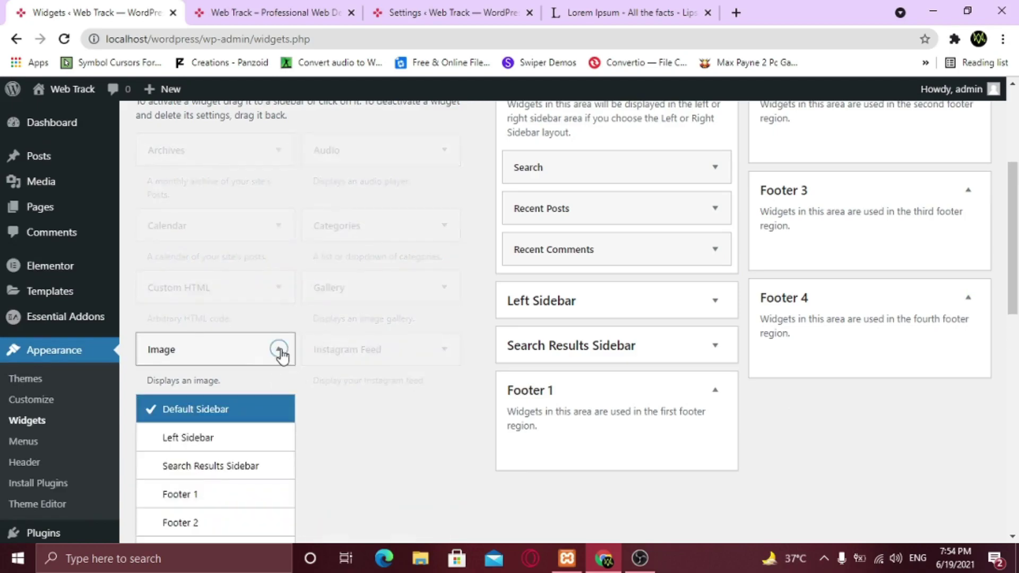
{"action": "scroll", "coordinate": [281, 353], "scroll_direction": "down", "scroll_amount": 3}
{"action": "left_click", "coordinate": [198, 351]}
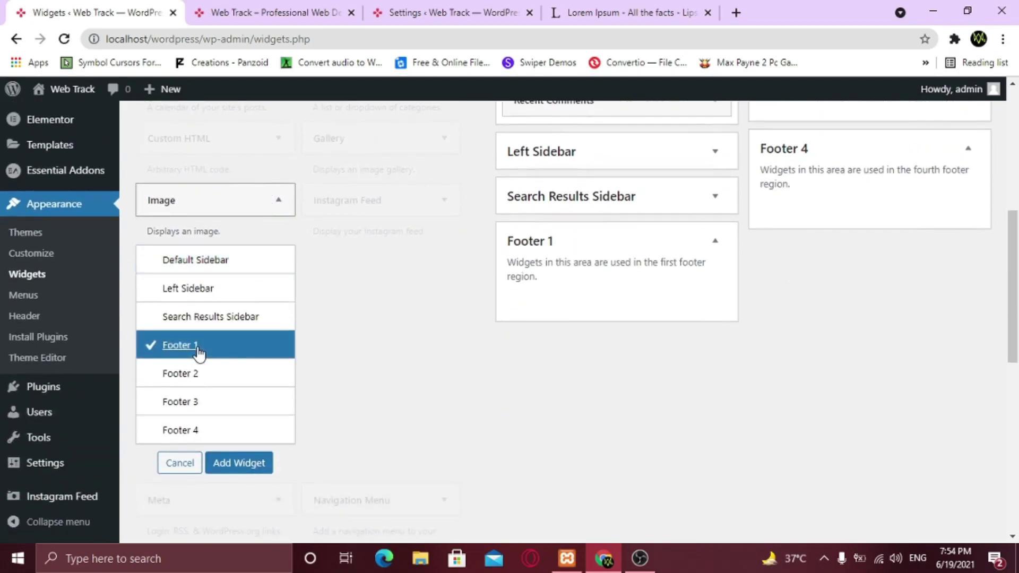
{"action": "left_click", "coordinate": [244, 470]}
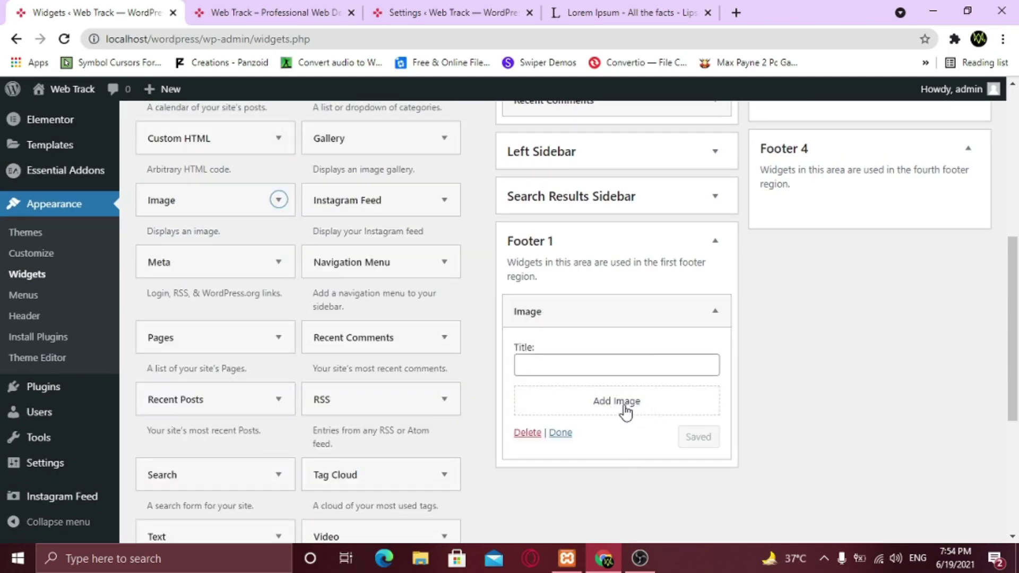
{"action": "left_click", "coordinate": [645, 417]}
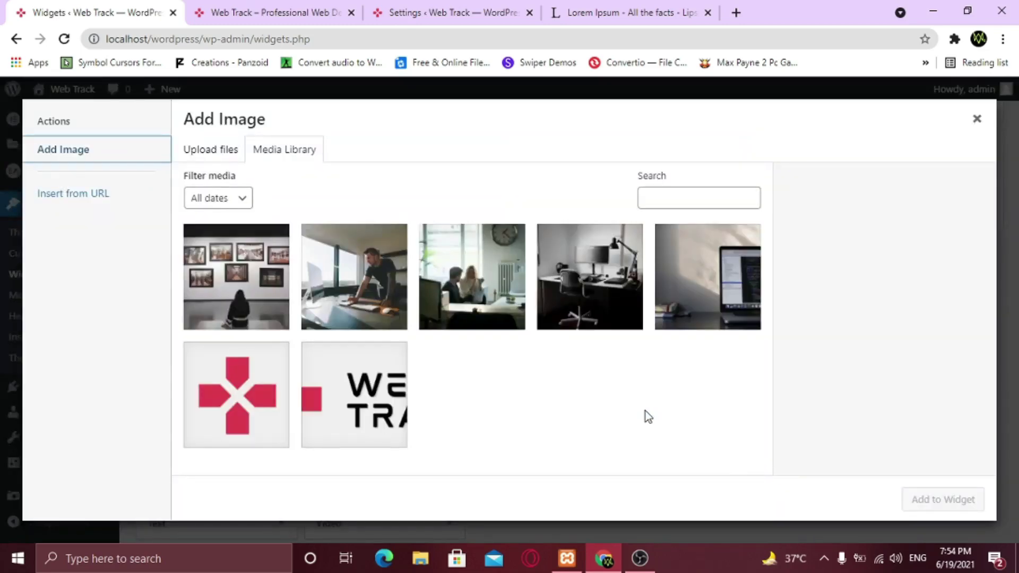
{"action": "left_click", "coordinate": [365, 402]}
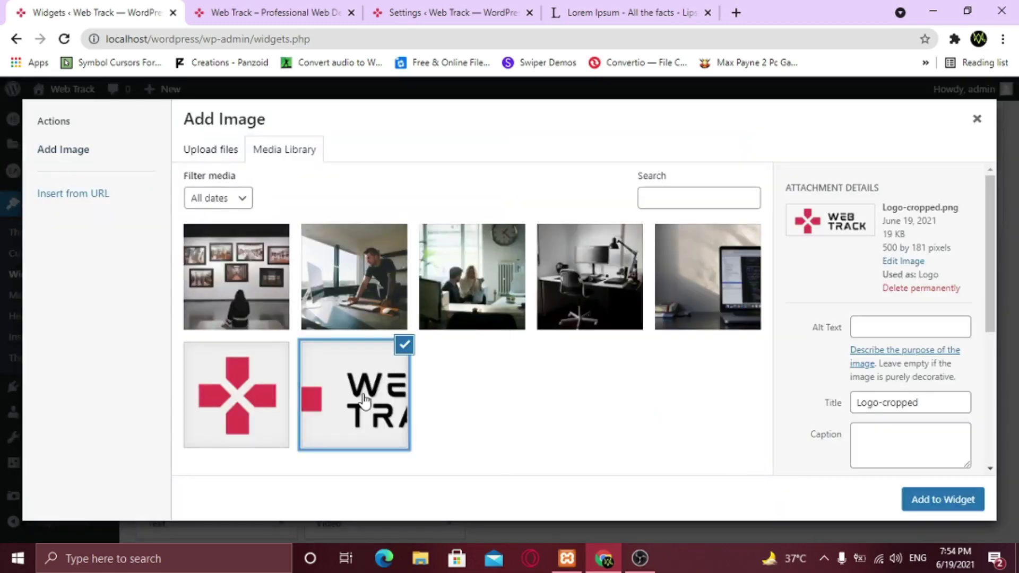
{"action": "left_click", "coordinate": [941, 504]}
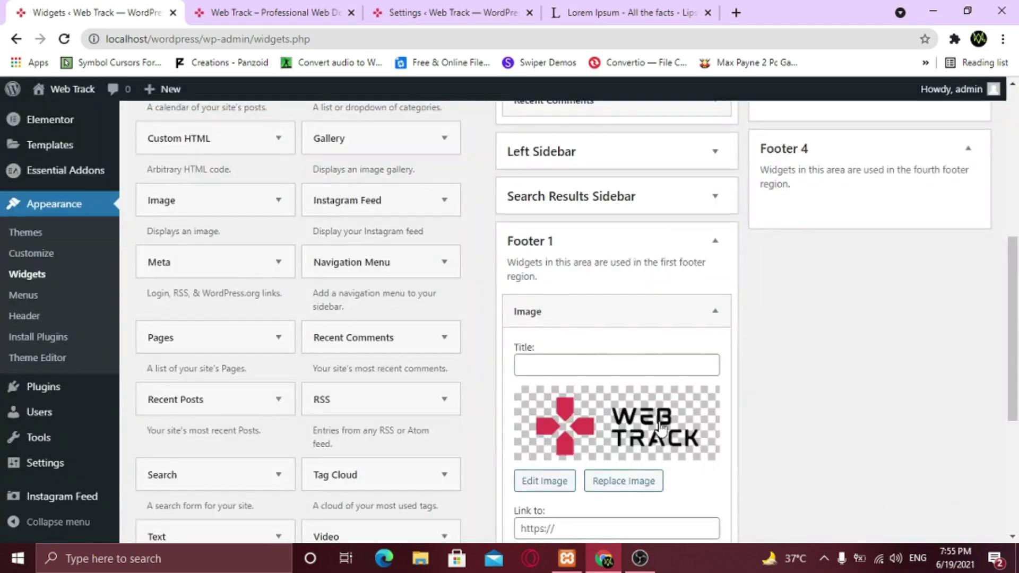
{"action": "scroll", "coordinate": [620, 431], "scroll_direction": "down", "scroll_amount": 3}
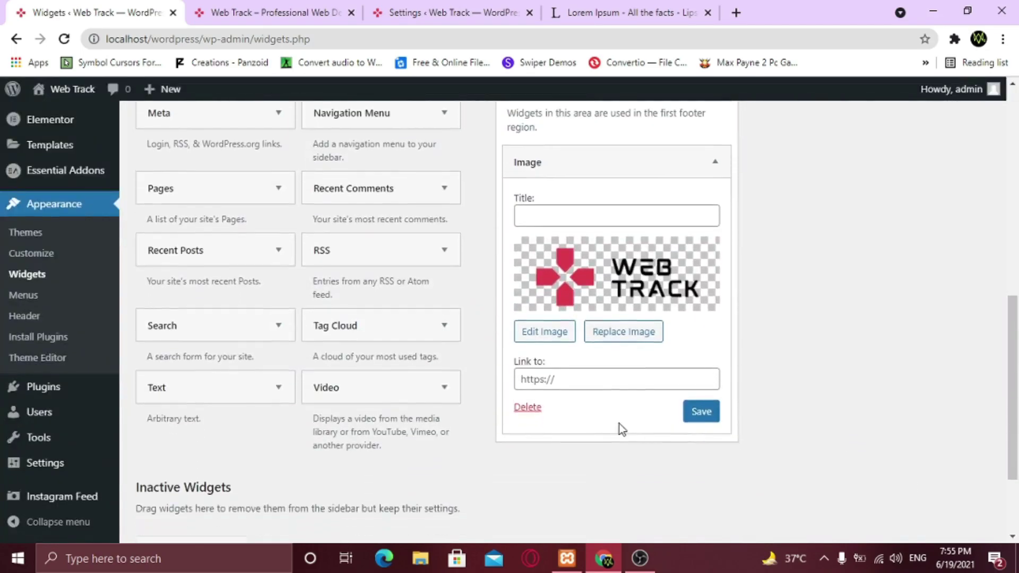
{"action": "left_click", "coordinate": [572, 379]}
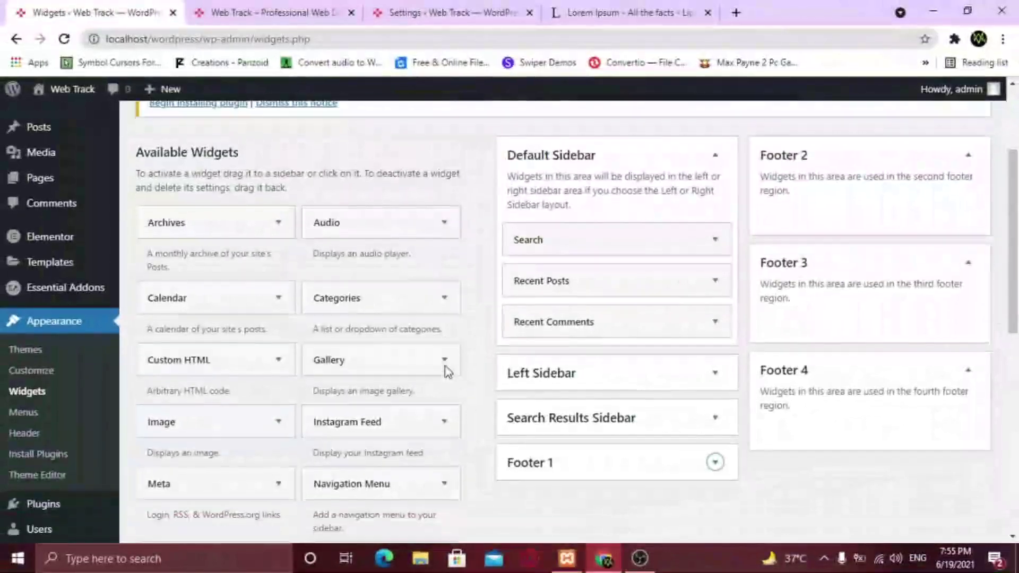
{"action": "scroll", "coordinate": [446, 366], "scroll_direction": "down", "scroll_amount": 3}
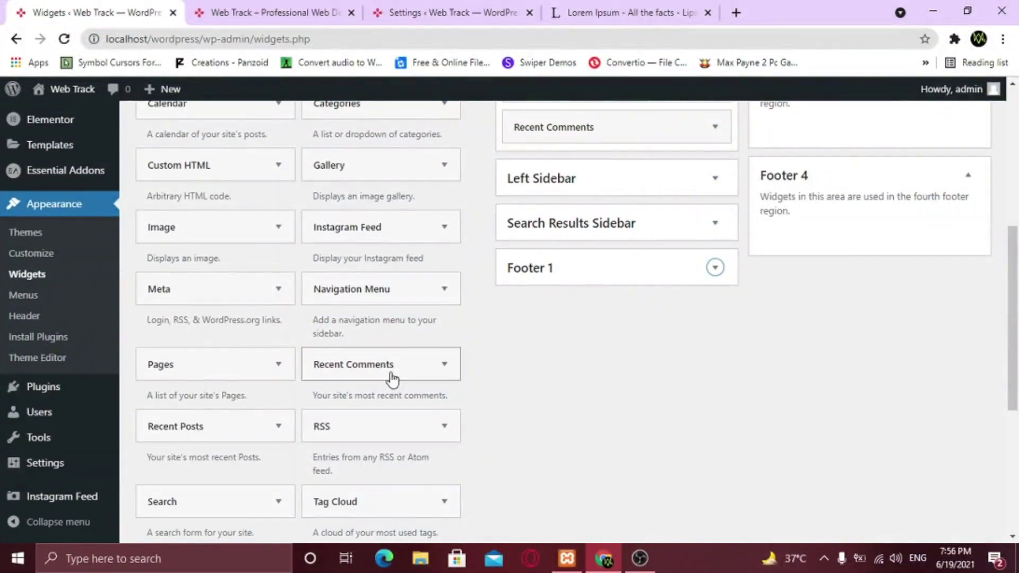
Add a Pages widget to the Footer 2 area
{"action": "left_click", "coordinate": [279, 365]}
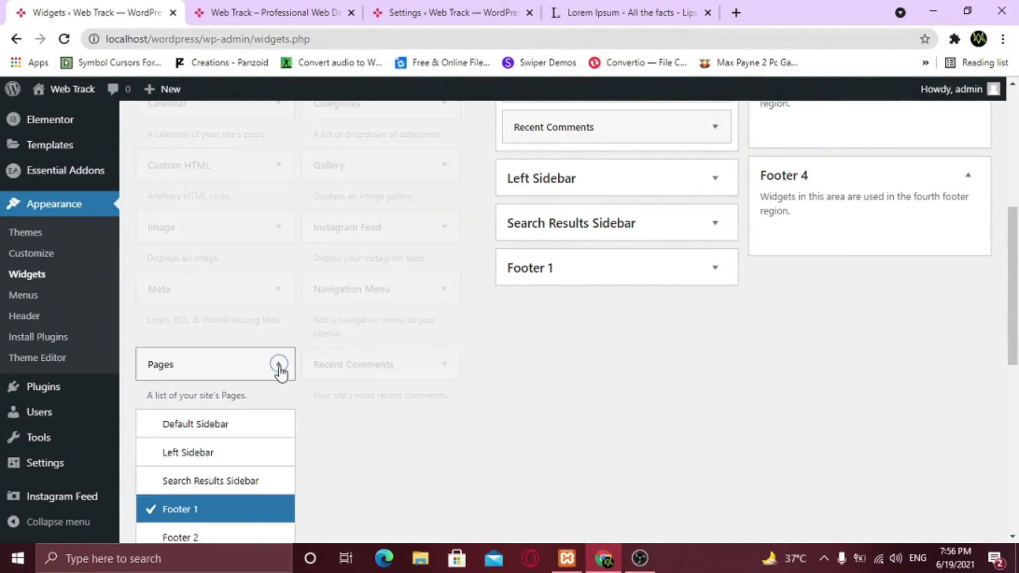
{"action": "scroll", "coordinate": [280, 371], "scroll_direction": "down", "scroll_amount": 4}
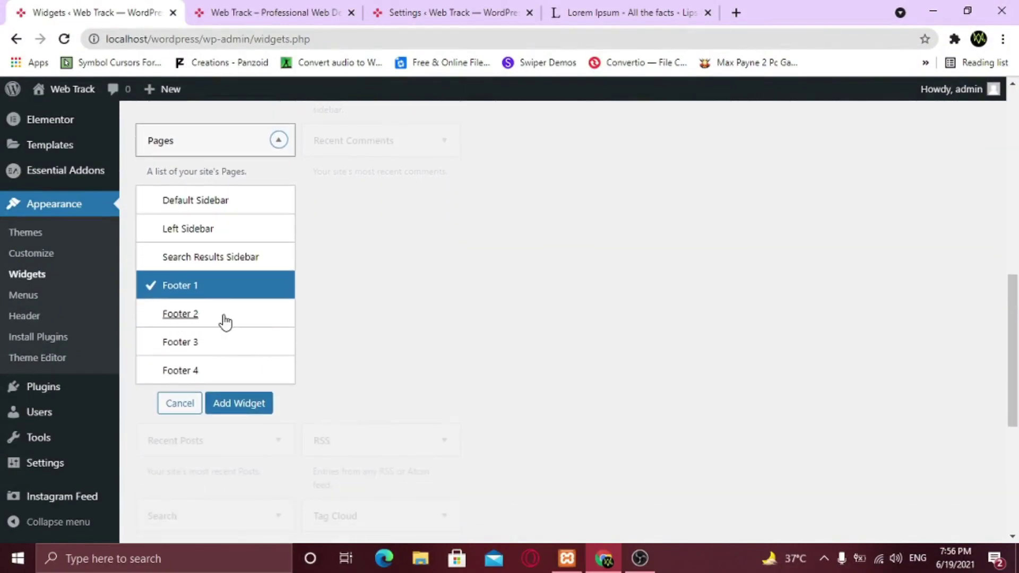
{"action": "left_click", "coordinate": [232, 321]}
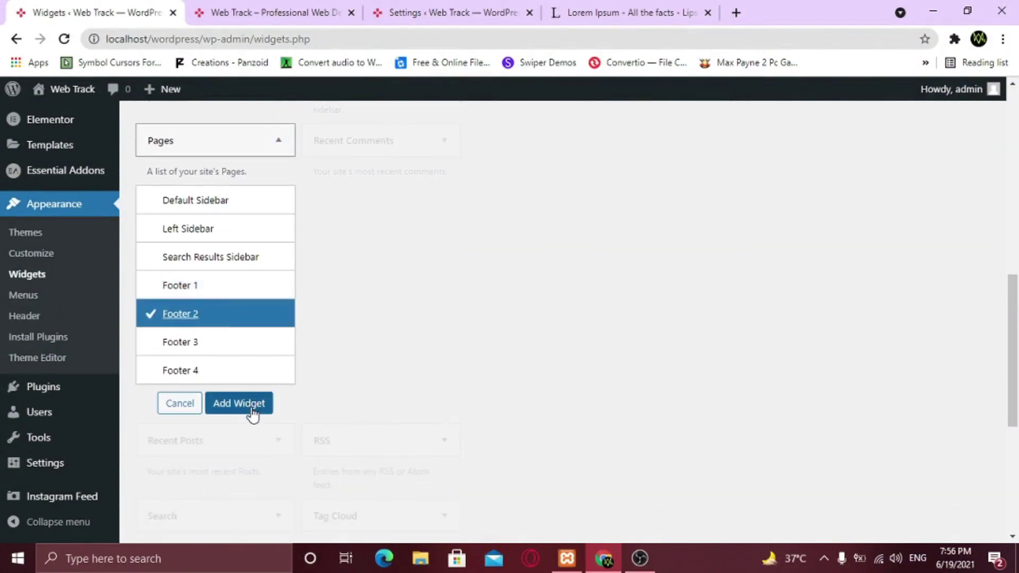
{"action": "left_click", "coordinate": [250, 409]}
{"action": "scroll", "coordinate": [419, 435], "scroll_direction": "down", "scroll_amount": 6}
{"action": "scroll", "coordinate": [645, 450], "scroll_direction": "up", "scroll_amount": 3}
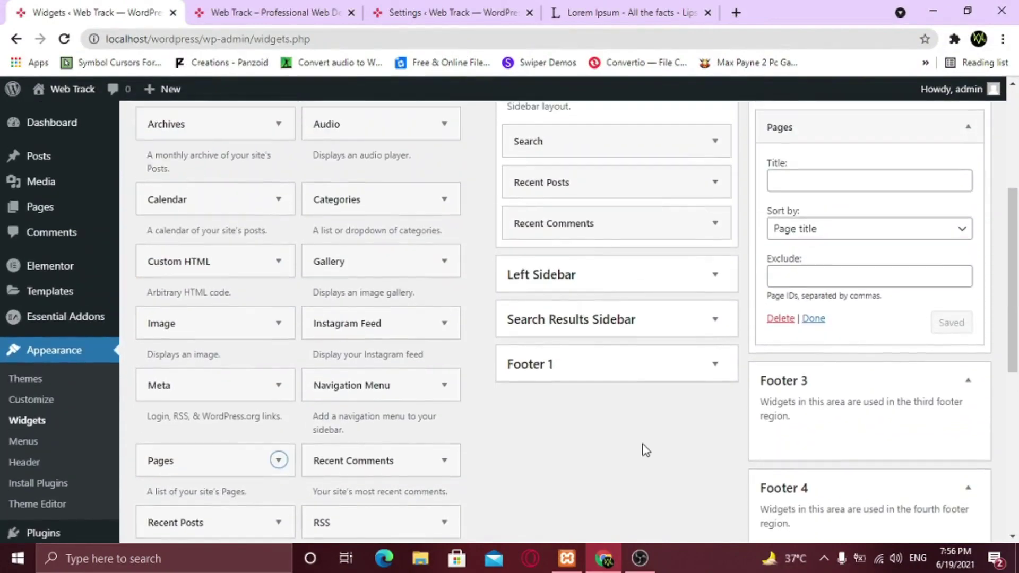
Keep the Pages widget sorted by Page title, exclude nothing, and title it Useful Links
{"action": "left_click", "coordinate": [812, 234]}
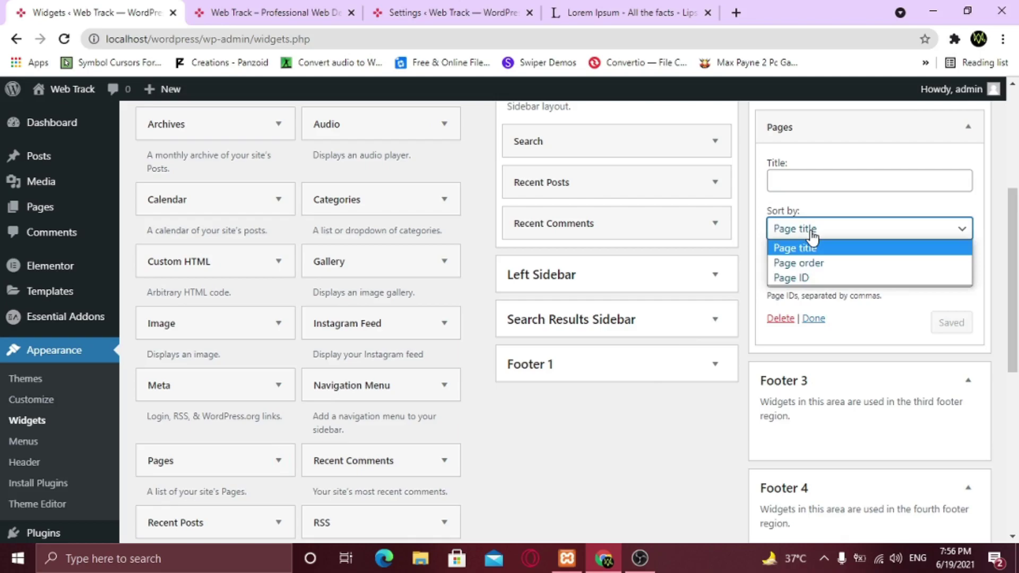
{"action": "left_click", "coordinate": [812, 233]}
{"action": "left_click", "coordinate": [818, 281]}
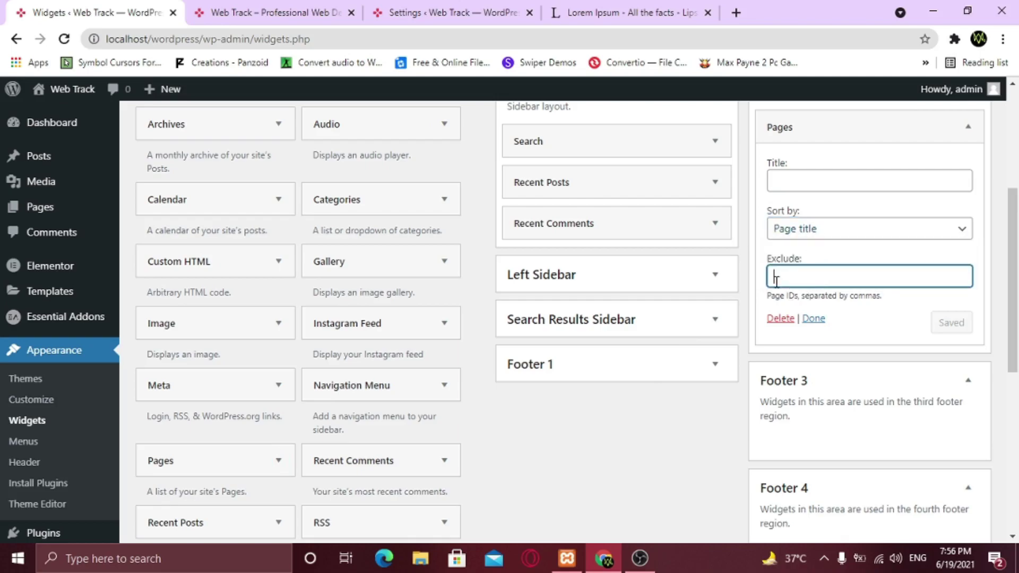
{"action": "left_click", "coordinate": [844, 261]}
{"action": "scroll", "coordinate": [820, 269], "scroll_direction": "up", "scroll_amount": 3}
{"action": "left_click", "coordinate": [811, 330]}
{"action": "type", "text": "Useful Links"}
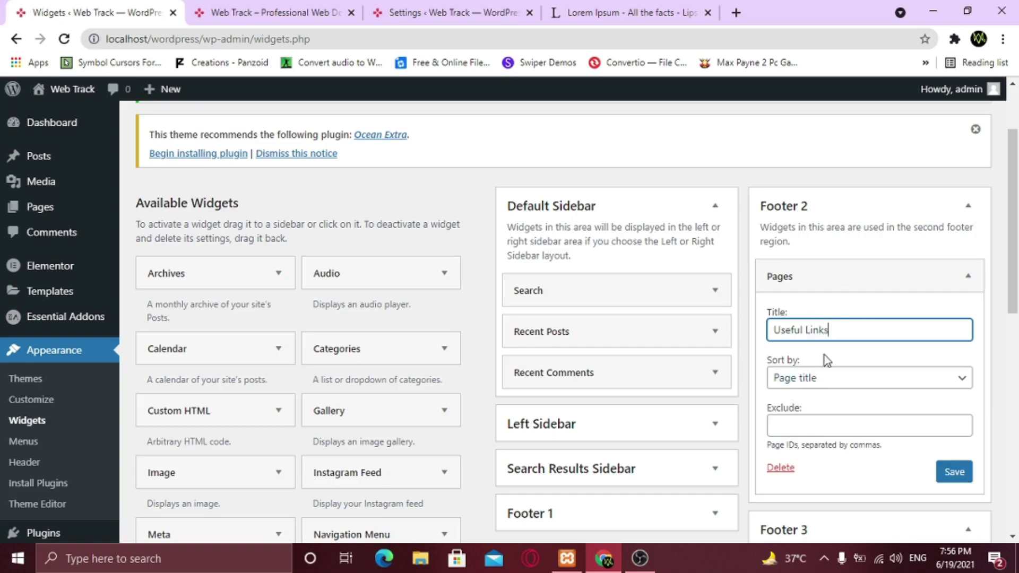
{"action": "scroll", "coordinate": [963, 308], "scroll_direction": "down", "scroll_amount": 3}
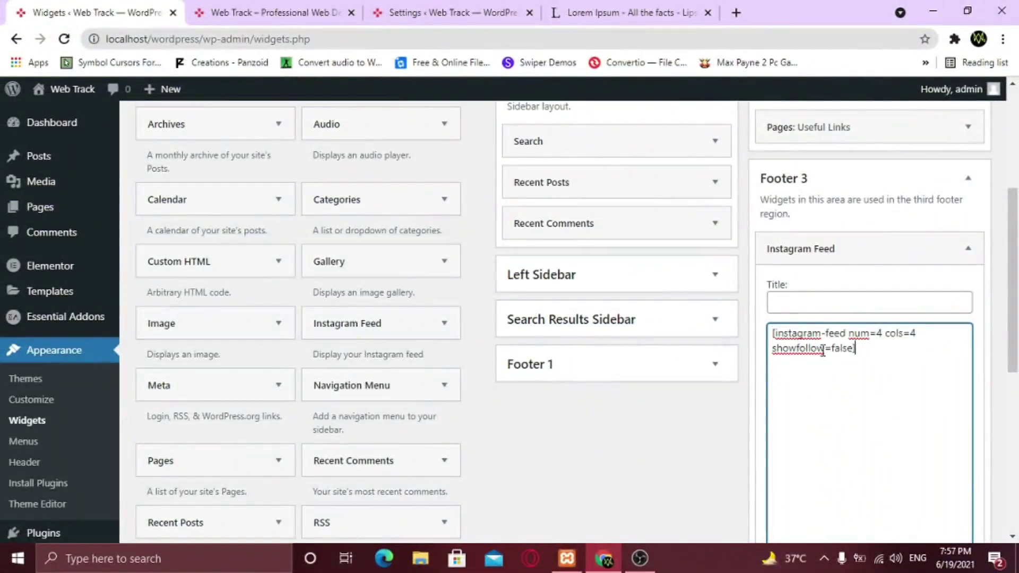
Fill in the Footer 3 Instagram Feed widget and add a Calendar widget to Footer 4
{"action": "left_click", "coordinate": [795, 302]}
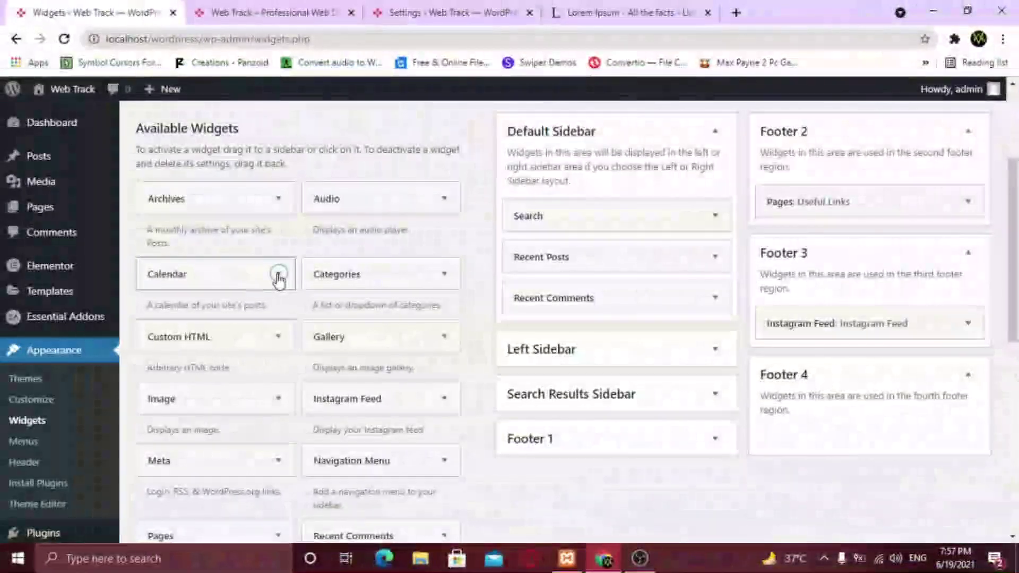
{"action": "left_click", "coordinate": [278, 273]}
{"action": "scroll", "coordinate": [265, 334], "scroll_direction": "down", "scroll_amount": 3}
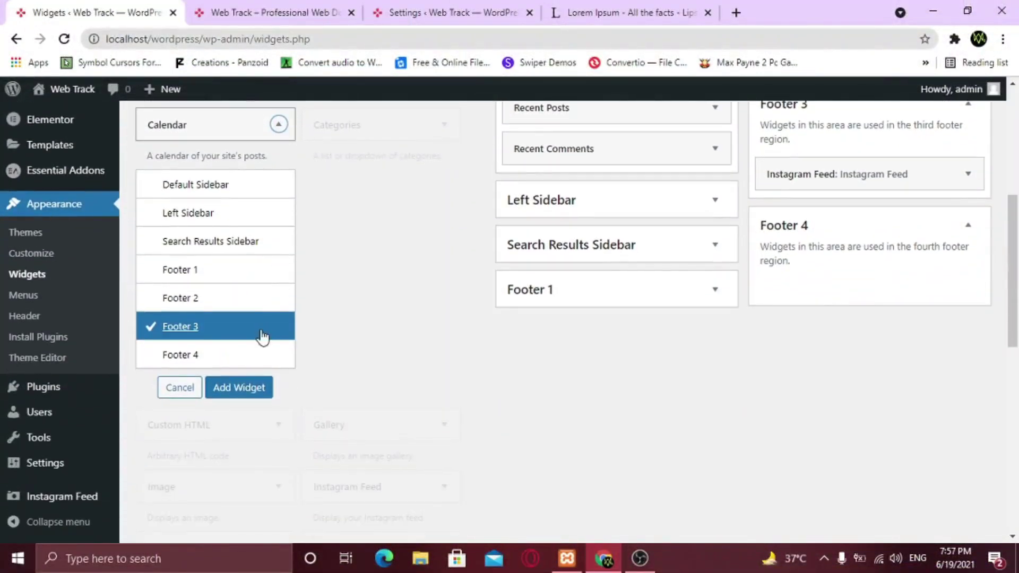
{"action": "left_click", "coordinate": [189, 355]}
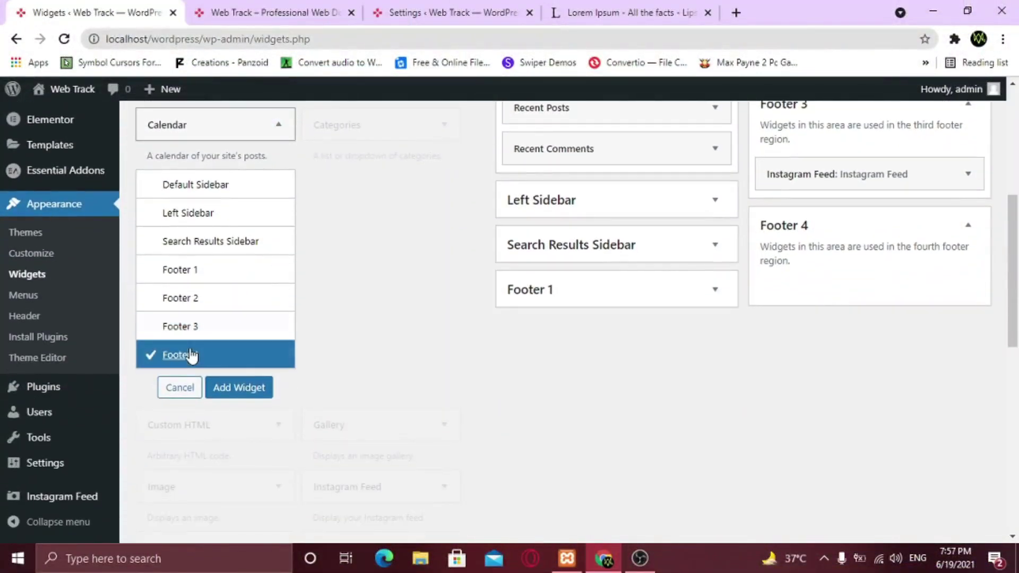
{"action": "left_click", "coordinate": [244, 388]}
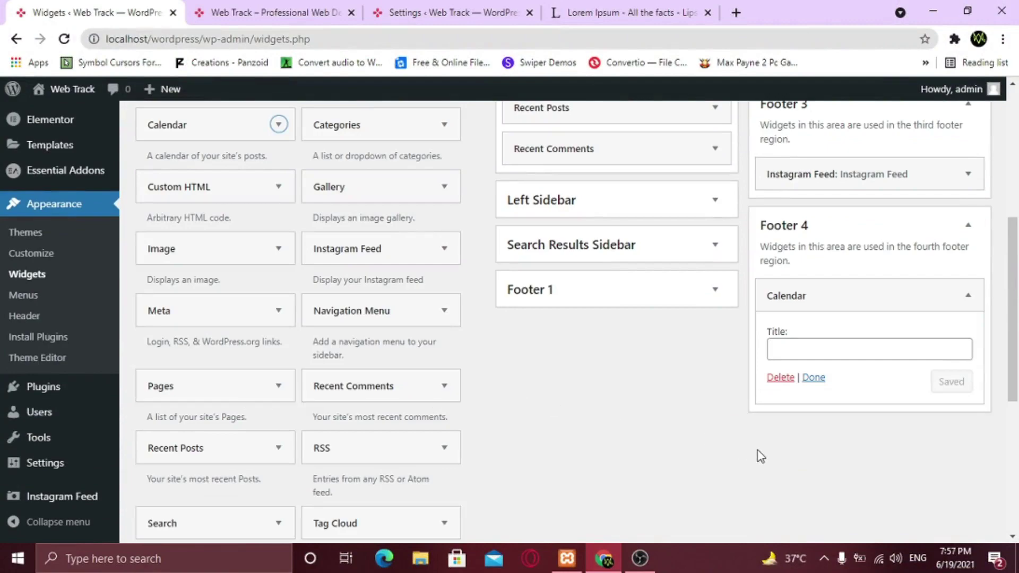
{"action": "left_click", "coordinate": [790, 351]}
Title the Calendar widget, then check the live footer and load more Instagram photos
{"action": "type", "text": "Calen"}
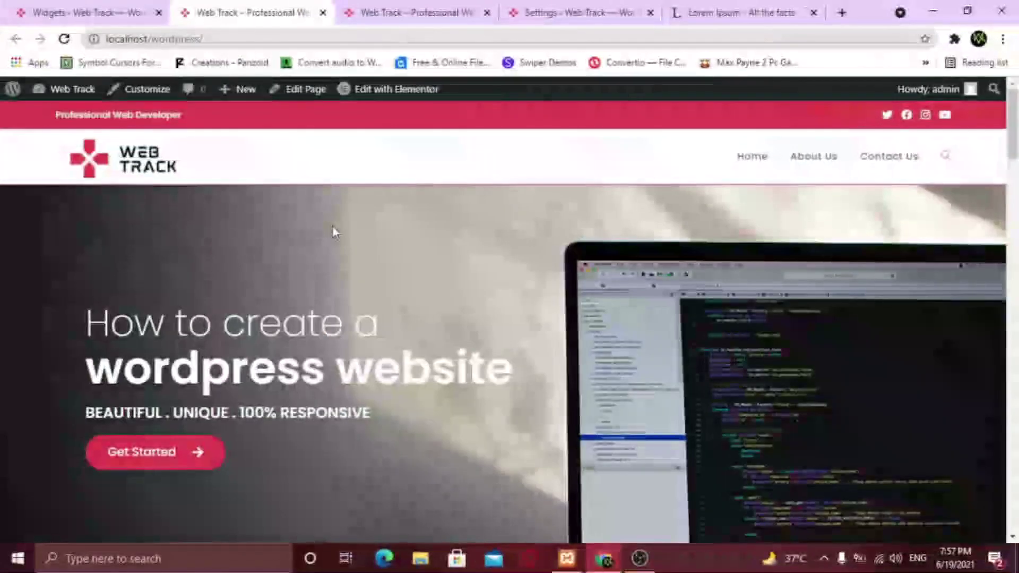
{"action": "scroll", "coordinate": [349, 240], "scroll_direction": "down", "scroll_amount": 5}
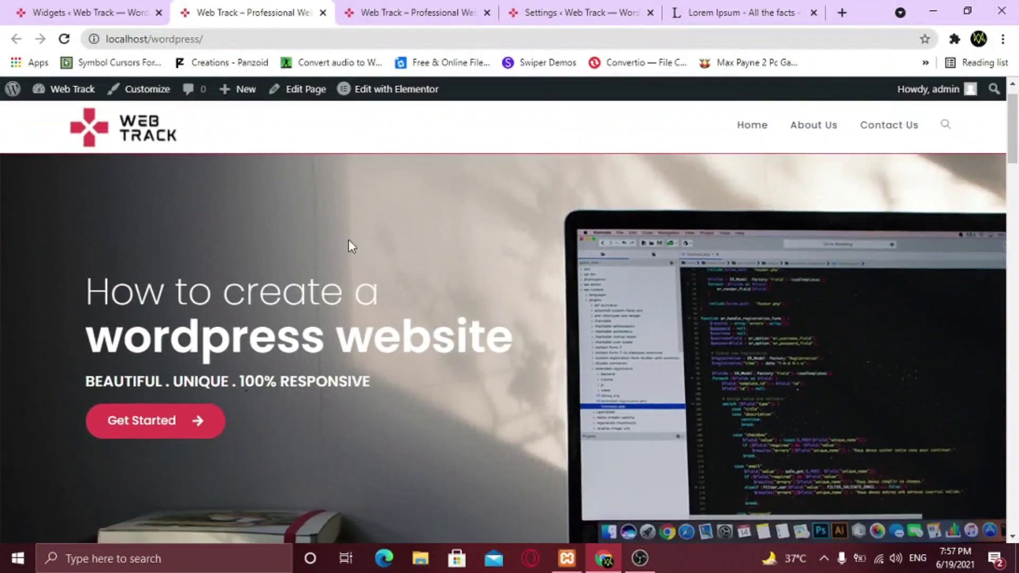
{"action": "scroll", "coordinate": [403, 325], "scroll_direction": "down", "scroll_amount": 20}
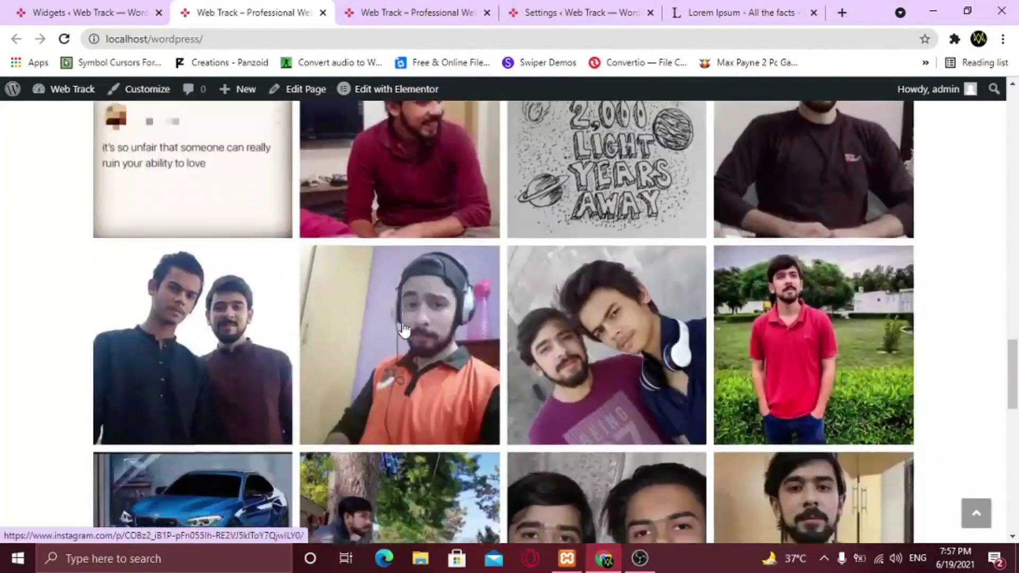
{"action": "scroll", "coordinate": [402, 325], "scroll_direction": "down", "scroll_amount": 6}
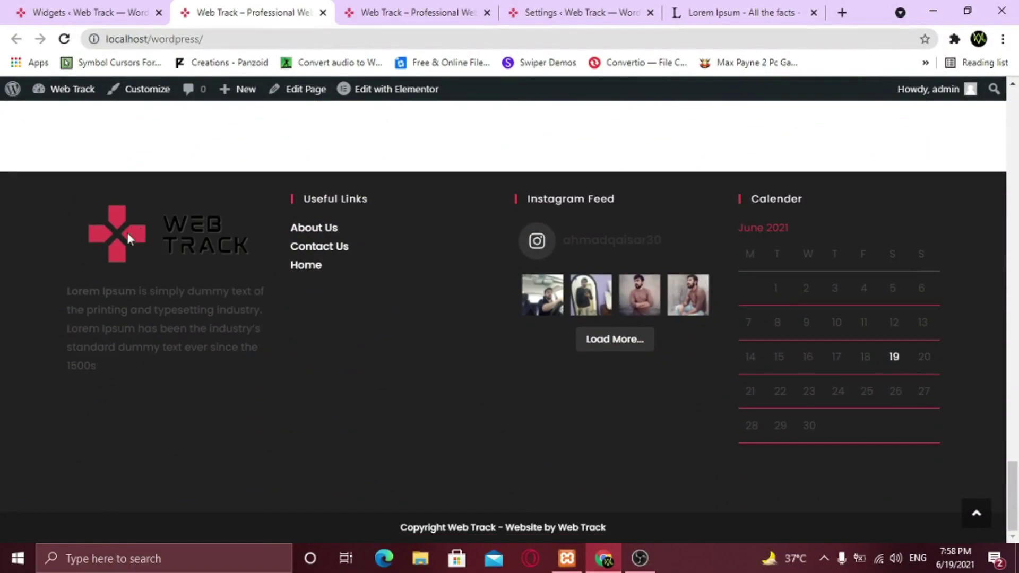
{"action": "left_click_drag", "start_coordinate": [64, 291], "coordinate": [224, 374]}
{"action": "left_click", "coordinate": [225, 374]}
{"action": "left_click", "coordinate": [619, 345]}
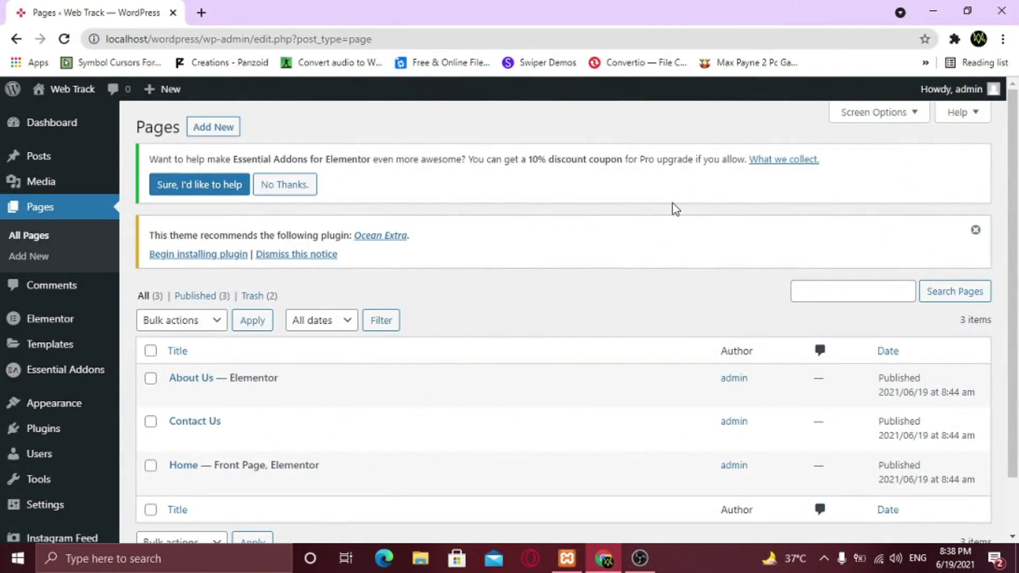
Open the About Us page with Elementor in a new tab and bring up the template library
{"action": "mouse_move", "coordinate": [279, 371]}
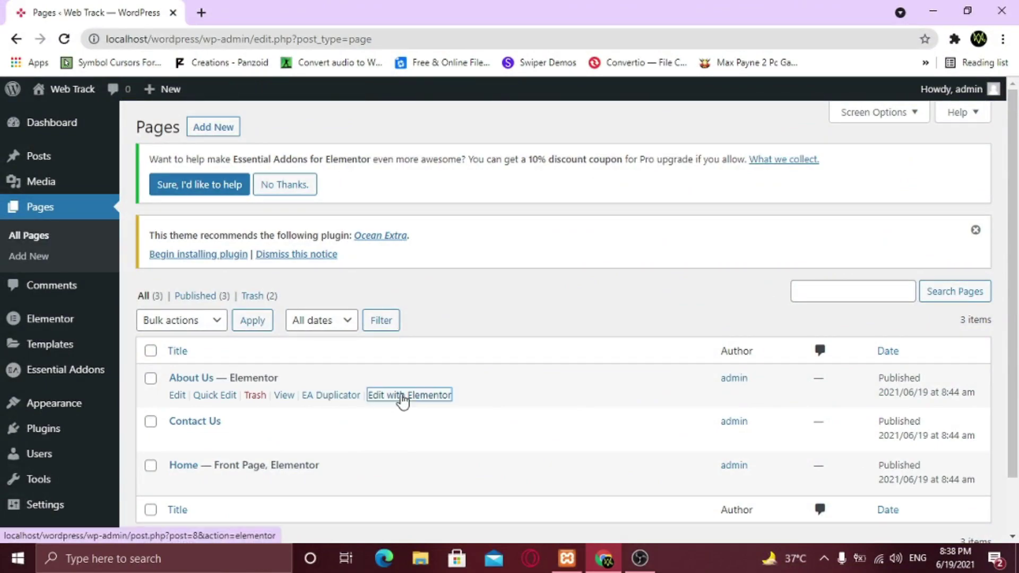
{"action": "right_click", "coordinate": [402, 395]}
{"action": "left_click", "coordinate": [462, 212]}
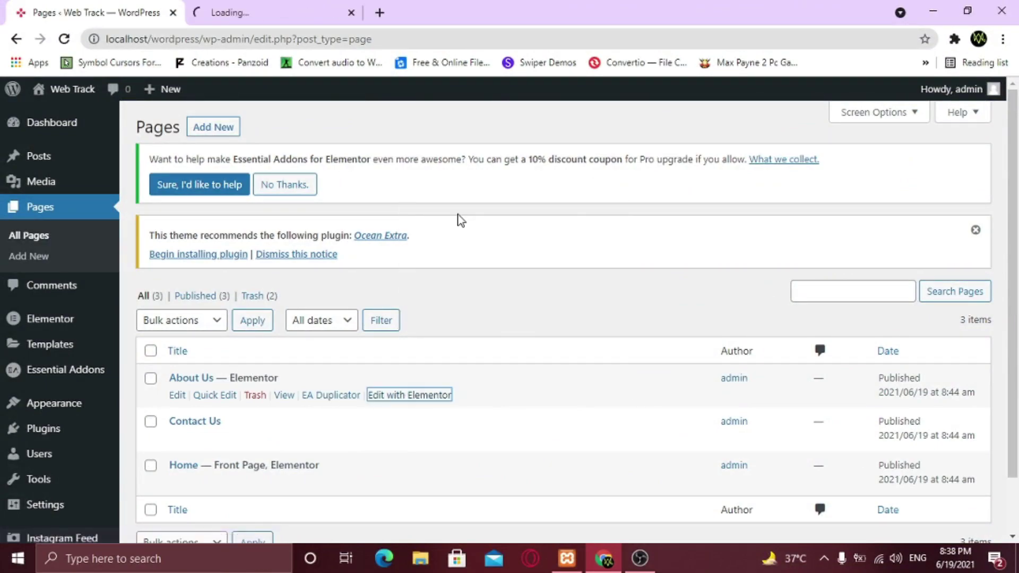
{"action": "left_click", "coordinate": [276, 10]}
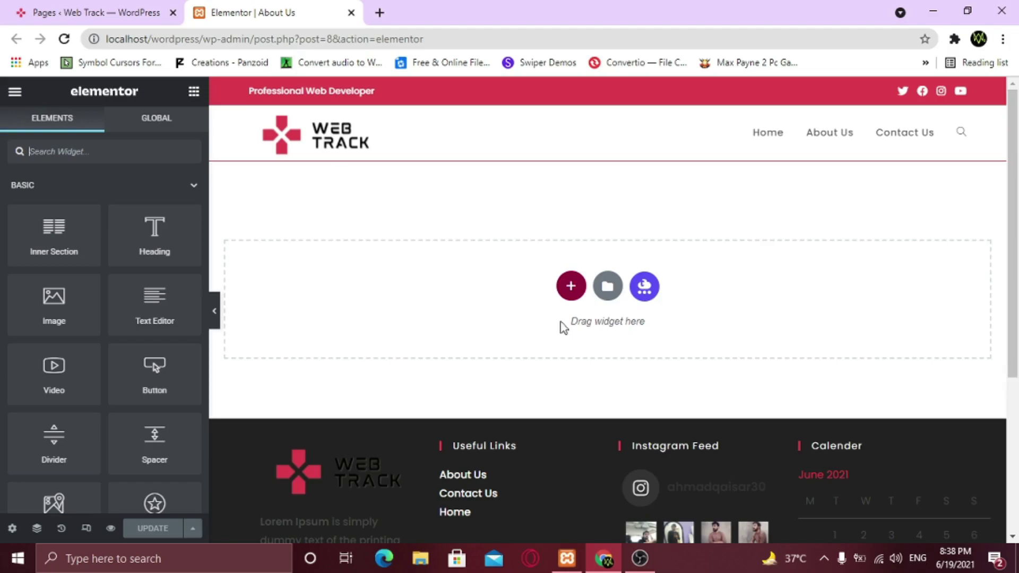
{"action": "left_click", "coordinate": [608, 289]}
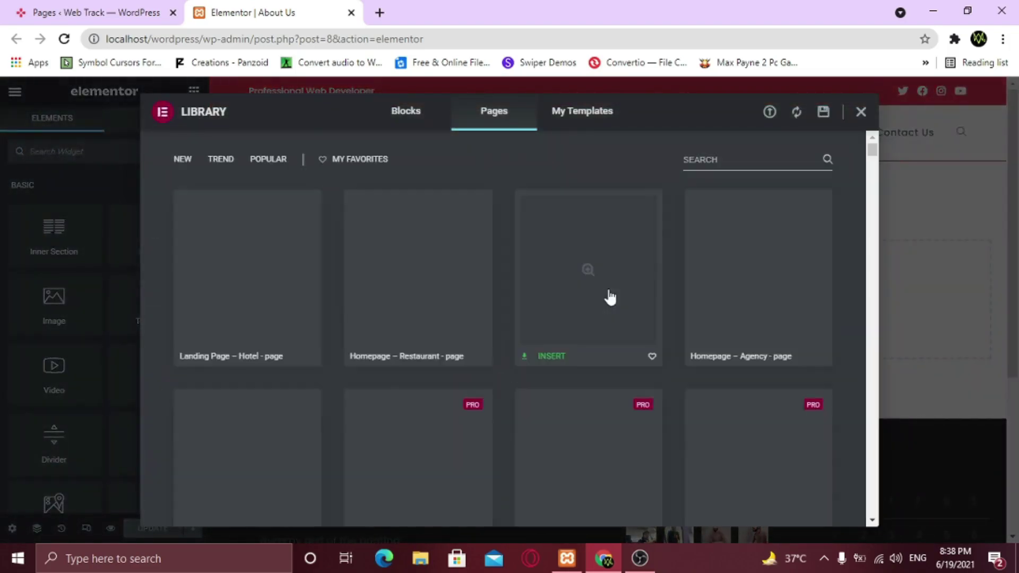
Insert About-us-template-1 from My Templates, including its document settings
{"action": "scroll", "coordinate": [512, 310], "scroll_direction": "down", "scroll_amount": 10}
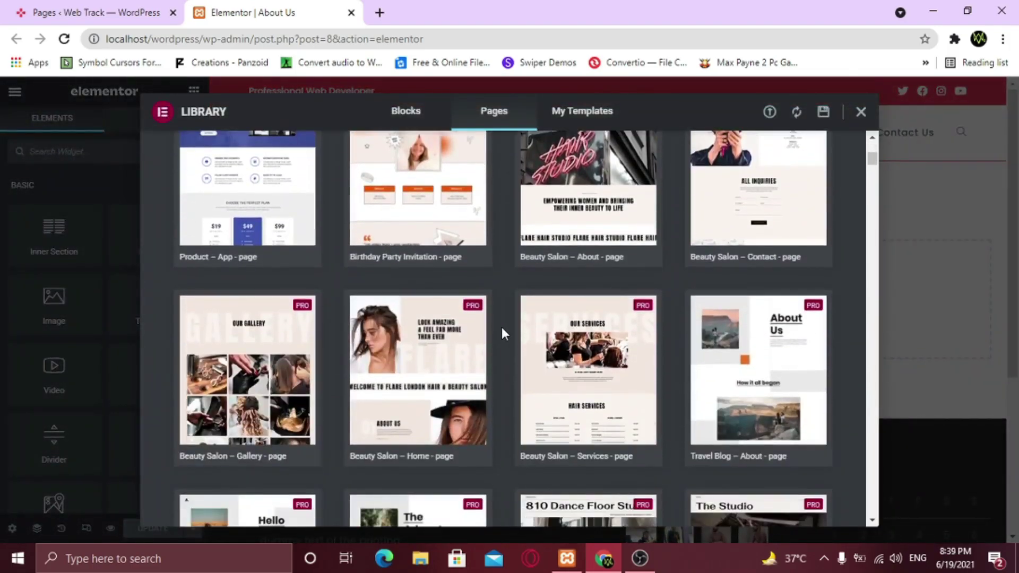
{"action": "scroll", "coordinate": [503, 333], "scroll_direction": "down", "scroll_amount": 10}
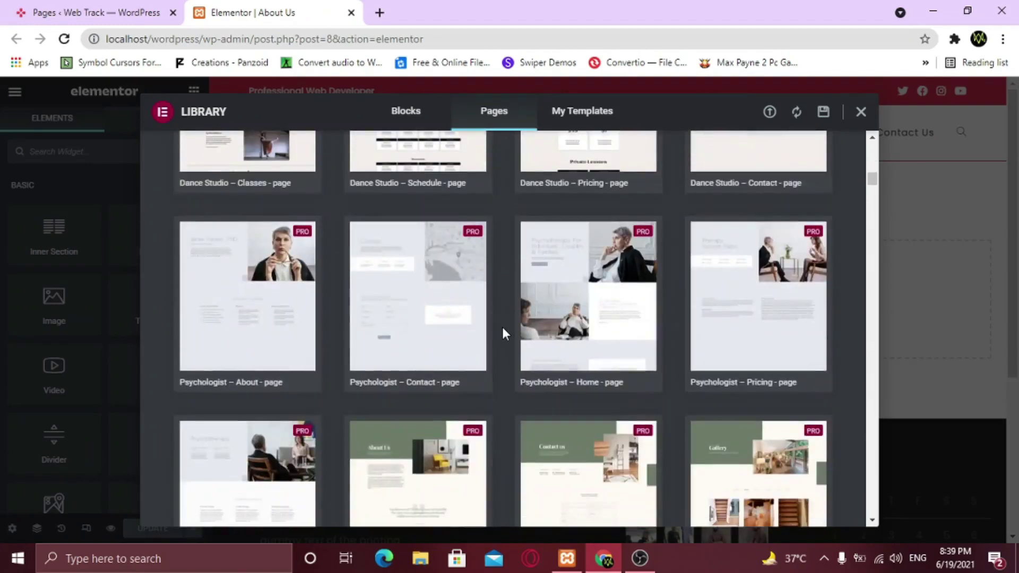
{"action": "scroll", "coordinate": [502, 327], "scroll_direction": "up", "scroll_amount": 20}
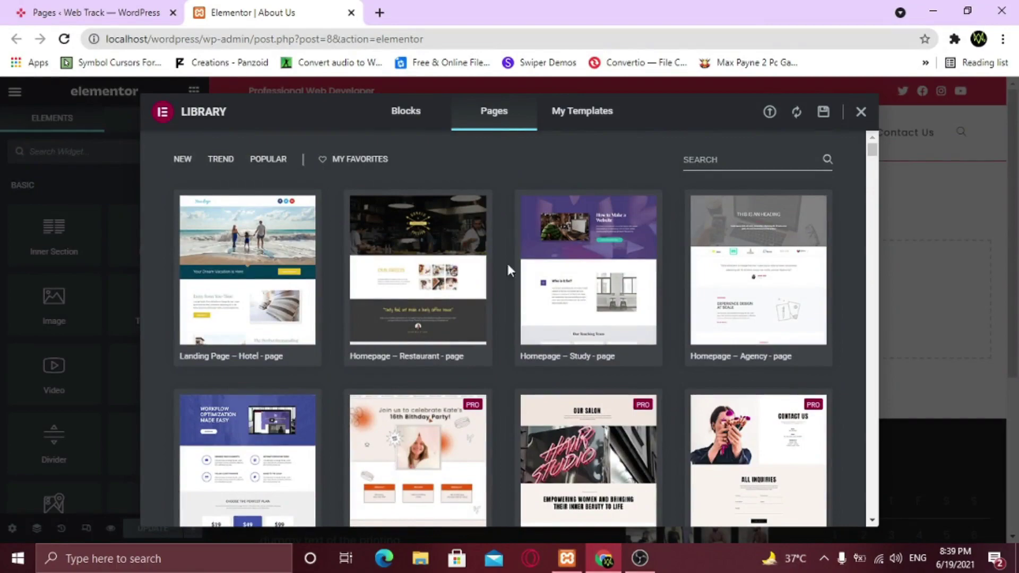
{"action": "left_click", "coordinate": [591, 123]}
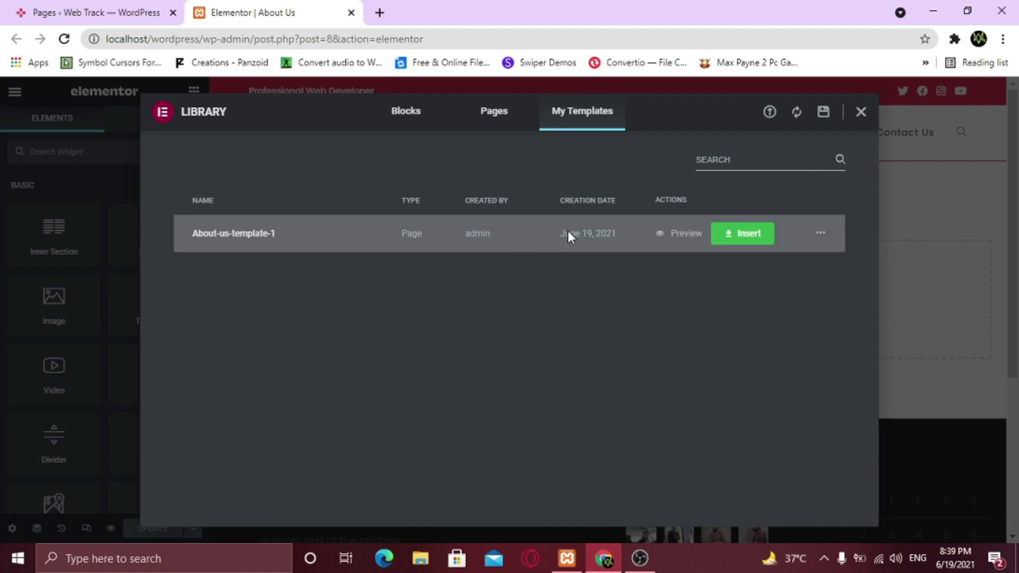
{"action": "left_click", "coordinate": [769, 112]}
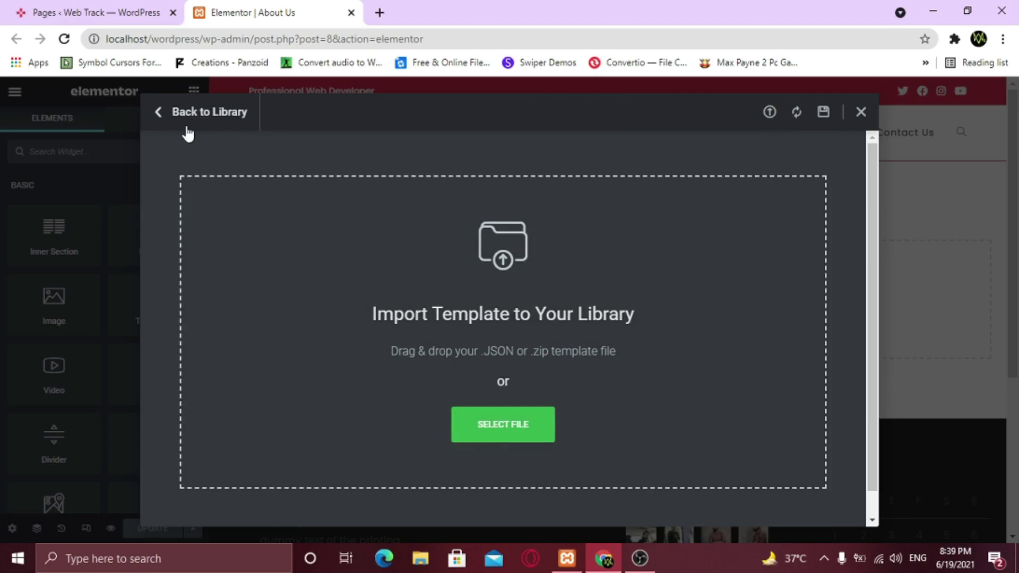
{"action": "left_click", "coordinate": [187, 133]}
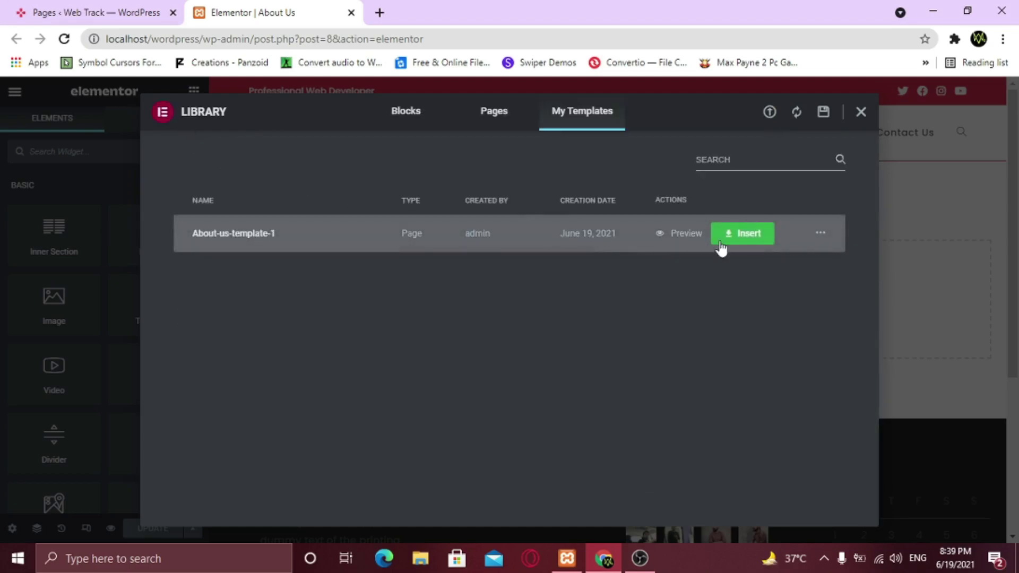
{"action": "left_click", "coordinate": [749, 233]}
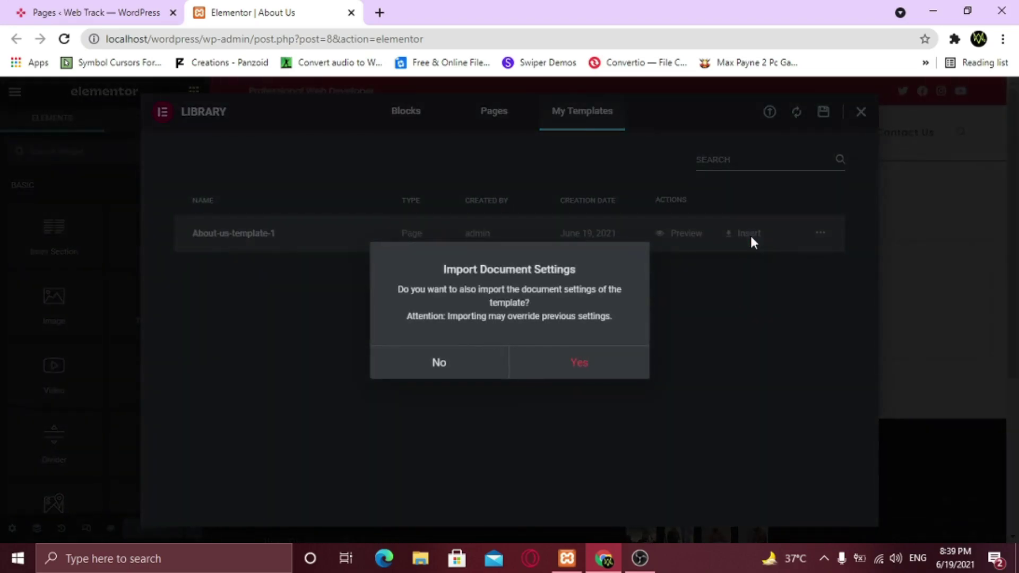
{"action": "left_click", "coordinate": [584, 364]}
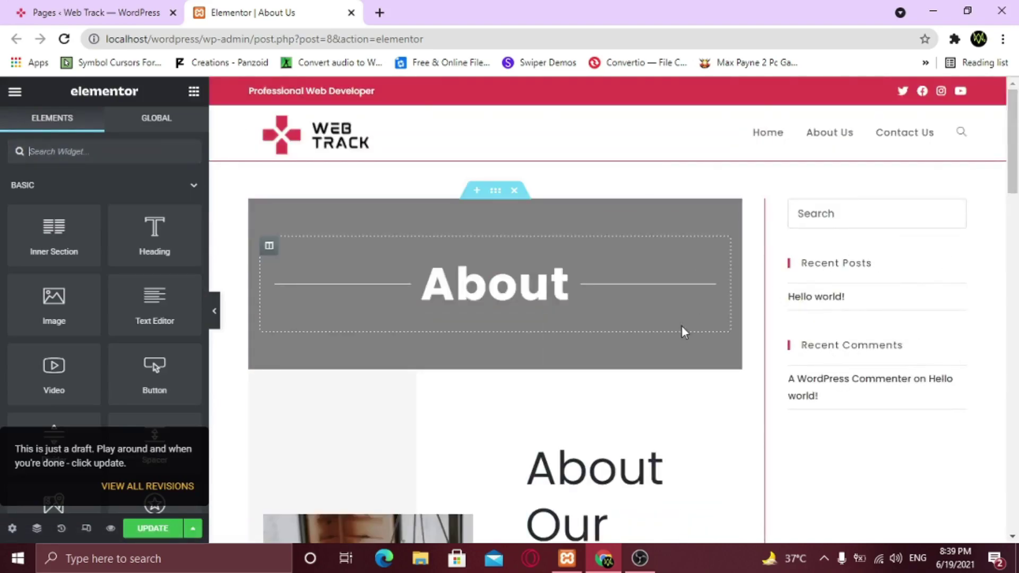
Set the About Us page layout to Elementor Full Width in Page Settings
{"action": "left_click", "coordinate": [12, 528]}
{"action": "left_click", "coordinate": [160, 450]}
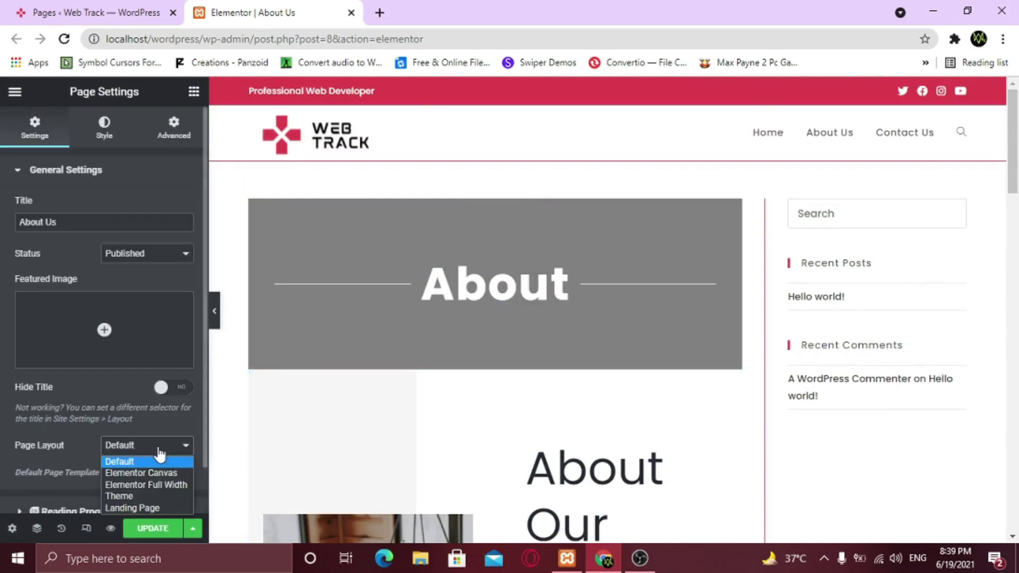
{"action": "left_click", "coordinate": [161, 485]}
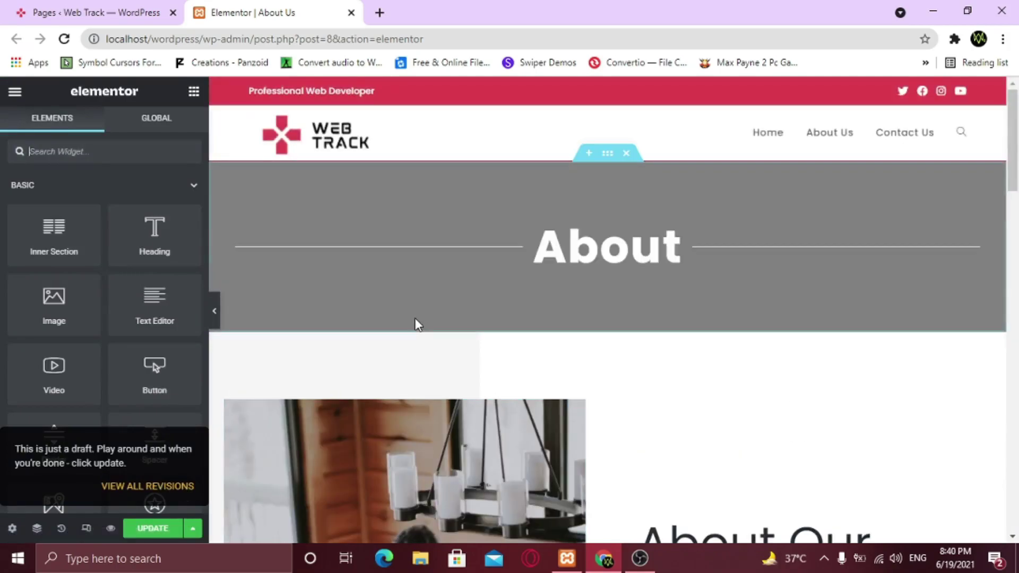
Hide the Elementor panel and scroll through the About banner, About Our Company and Our Team sections
{"action": "left_click", "coordinate": [216, 313]}
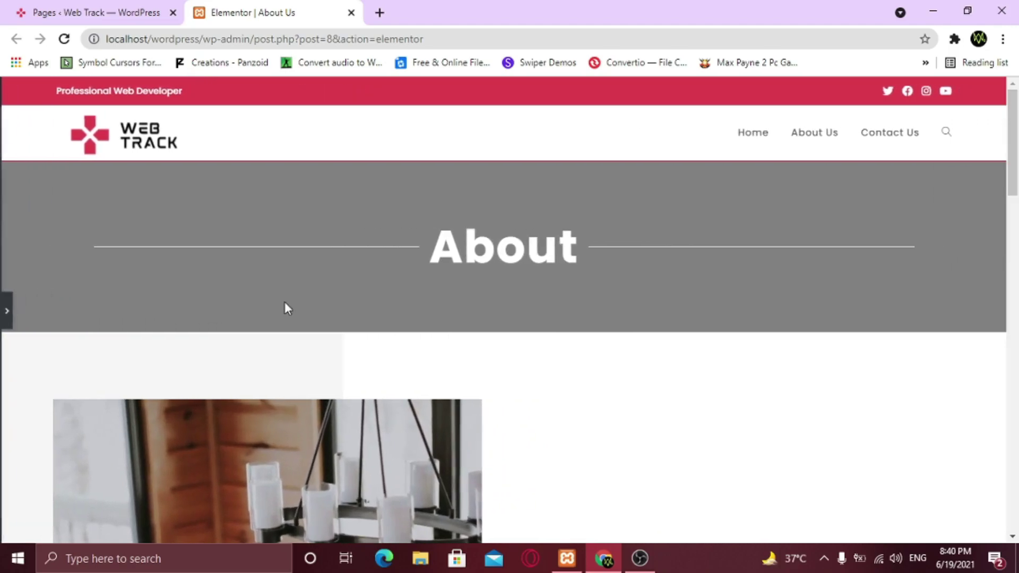
{"action": "scroll", "coordinate": [425, 307], "scroll_direction": "down", "scroll_amount": 6}
{"action": "scroll", "coordinate": [428, 313], "scroll_direction": "down", "scroll_amount": 1}
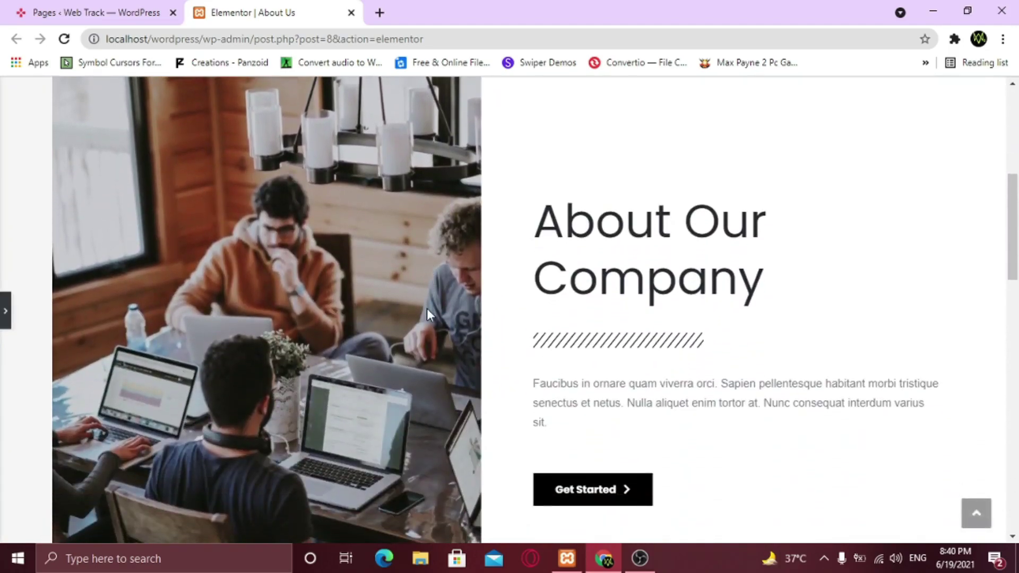
{"action": "scroll", "coordinate": [427, 313], "scroll_direction": "up", "scroll_amount": 1}
{"action": "scroll", "coordinate": [427, 313], "scroll_direction": "down", "scroll_amount": 8}
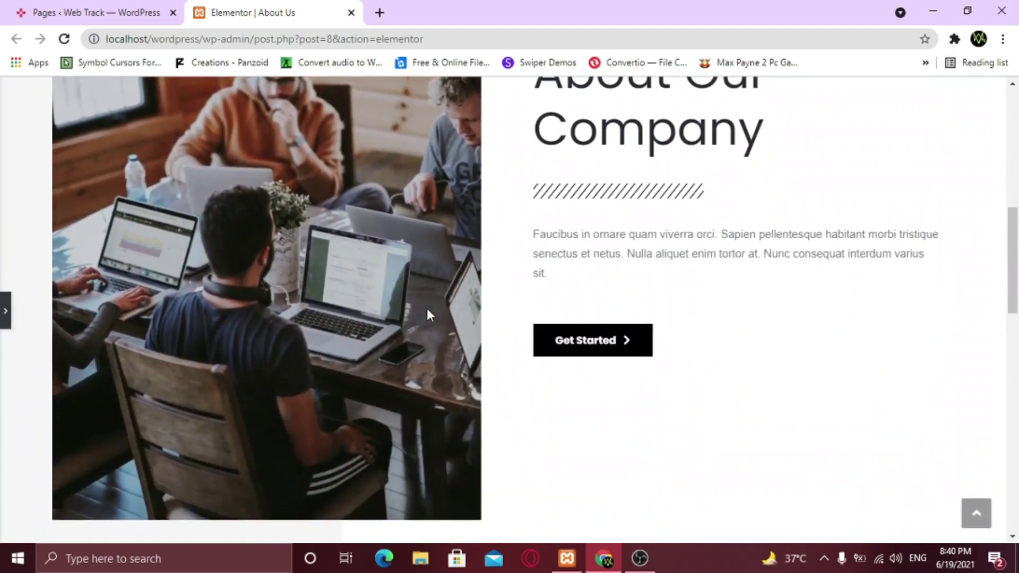
{"action": "scroll", "coordinate": [428, 314], "scroll_direction": "down", "scroll_amount": 8}
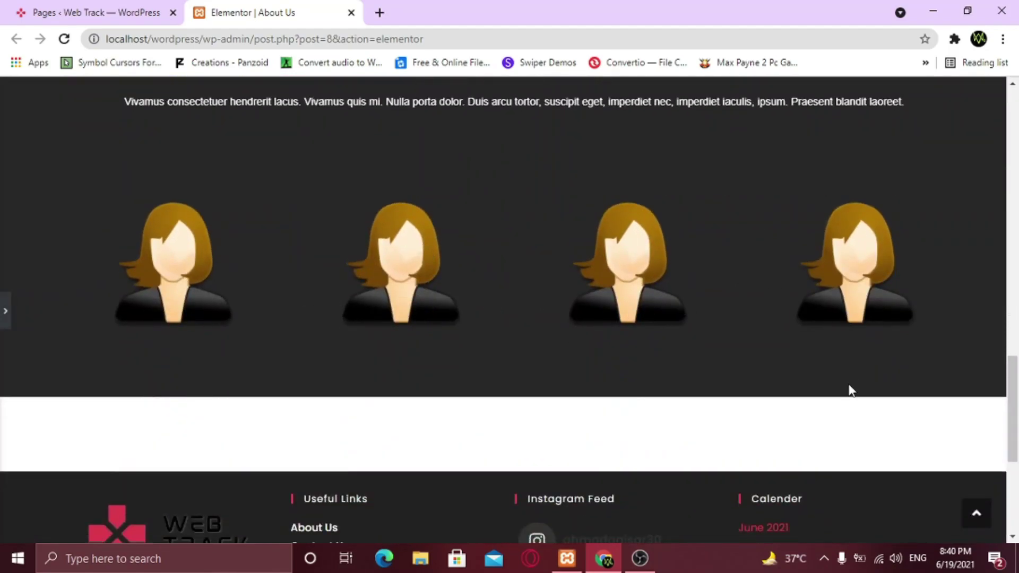
{"action": "scroll", "coordinate": [850, 391], "scroll_direction": "up", "scroll_amount": 4}
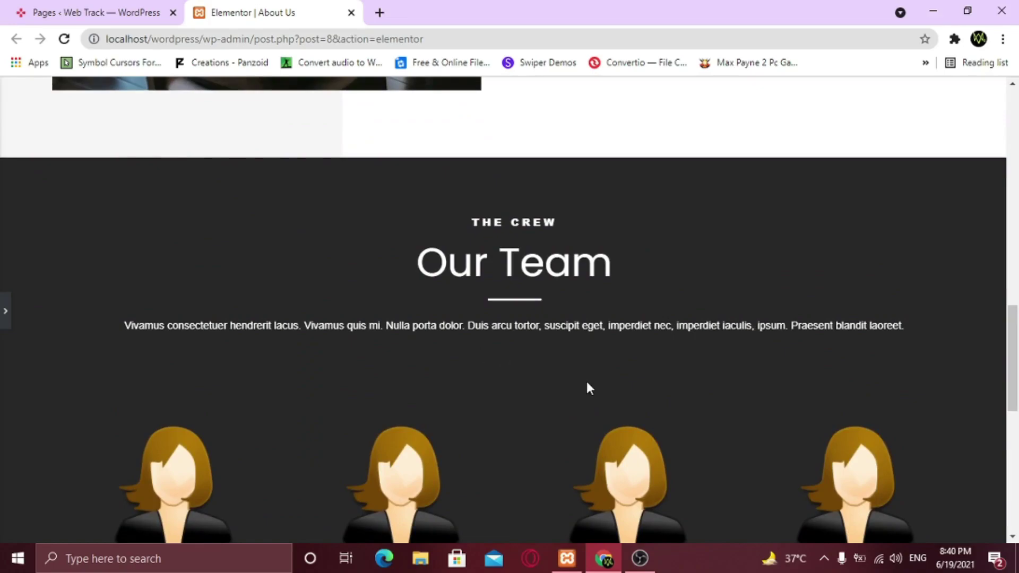
{"action": "scroll", "coordinate": [590, 388], "scroll_direction": "down", "scroll_amount": 3}
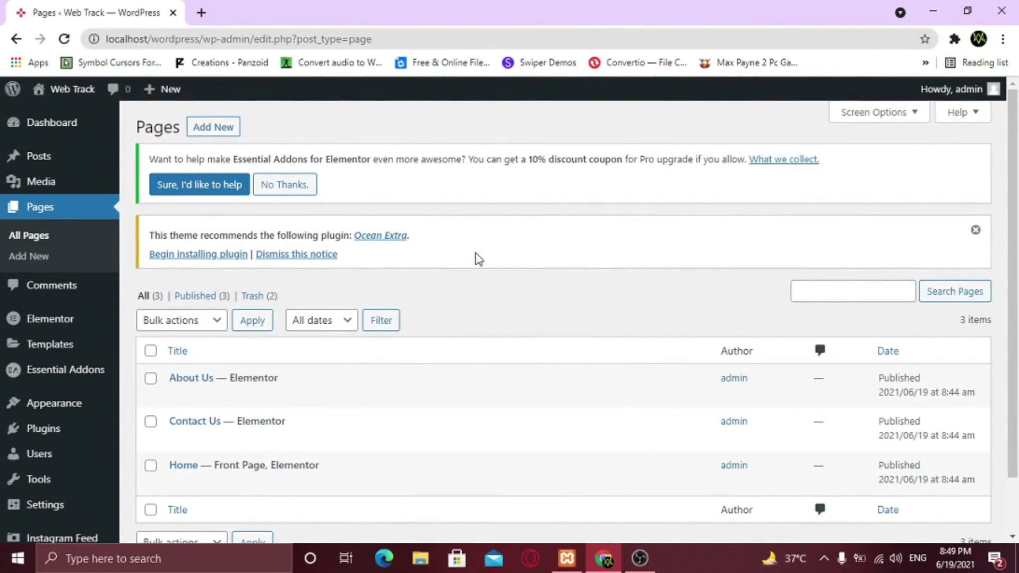
Search the plugin directory for 'contact form' to find Contact Form 7
{"action": "mouse_move", "coordinate": [69, 441]}
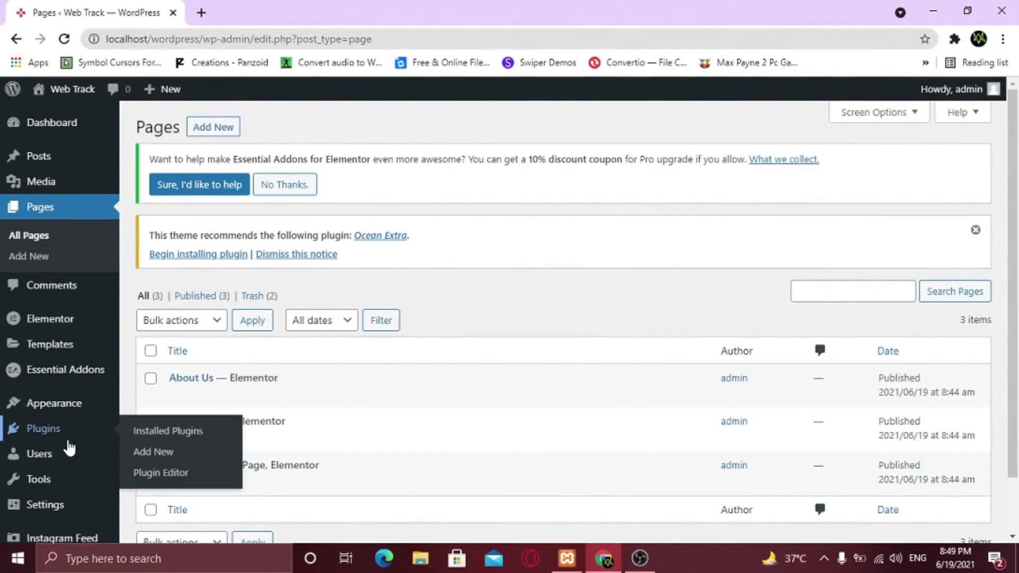
{"action": "left_click", "coordinate": [172, 455]}
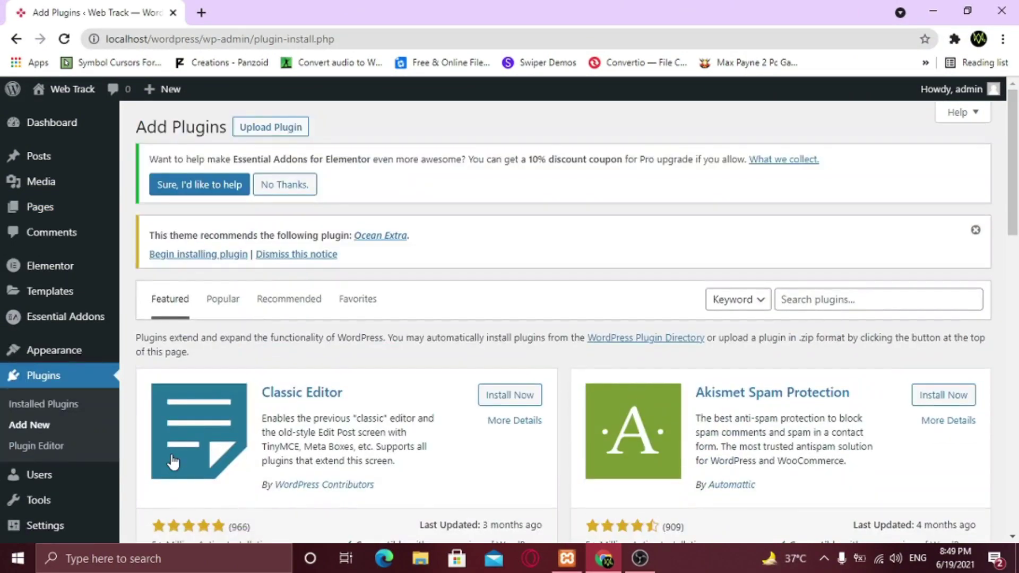
{"action": "left_click", "coordinate": [784, 292]}
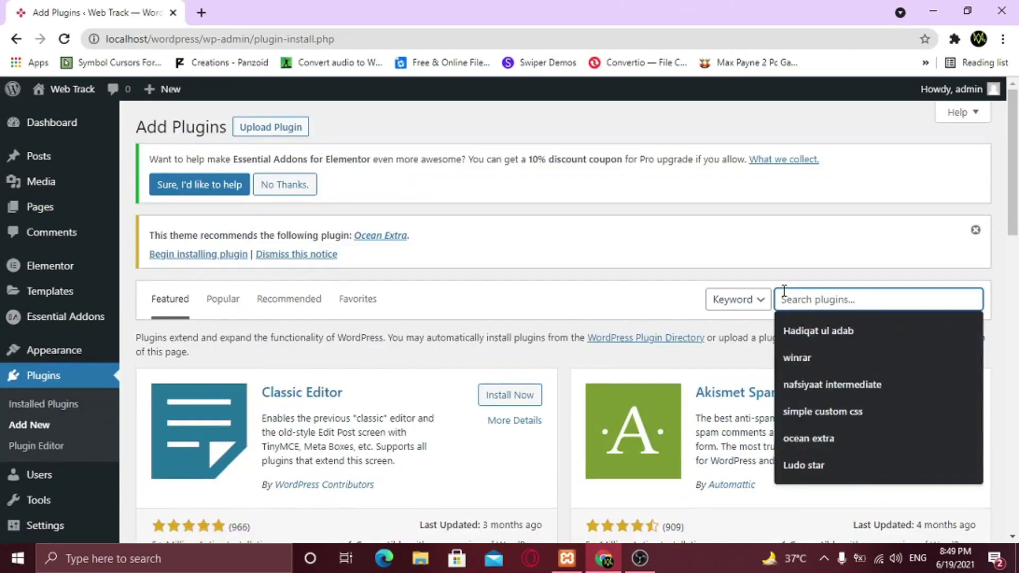
{"action": "type", "text": "conta"}
{"action": "type", "text": "ct f"}
{"action": "key", "text": "BackSpace"}
{"action": "type", "text": "form"}
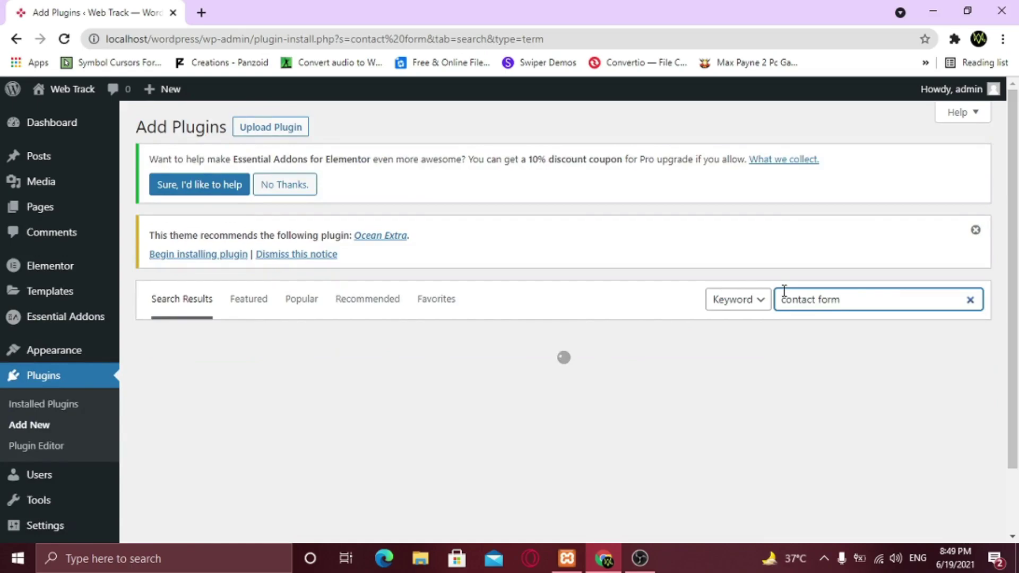
{"action": "scroll", "coordinate": [415, 362], "scroll_direction": "down", "scroll_amount": 1}
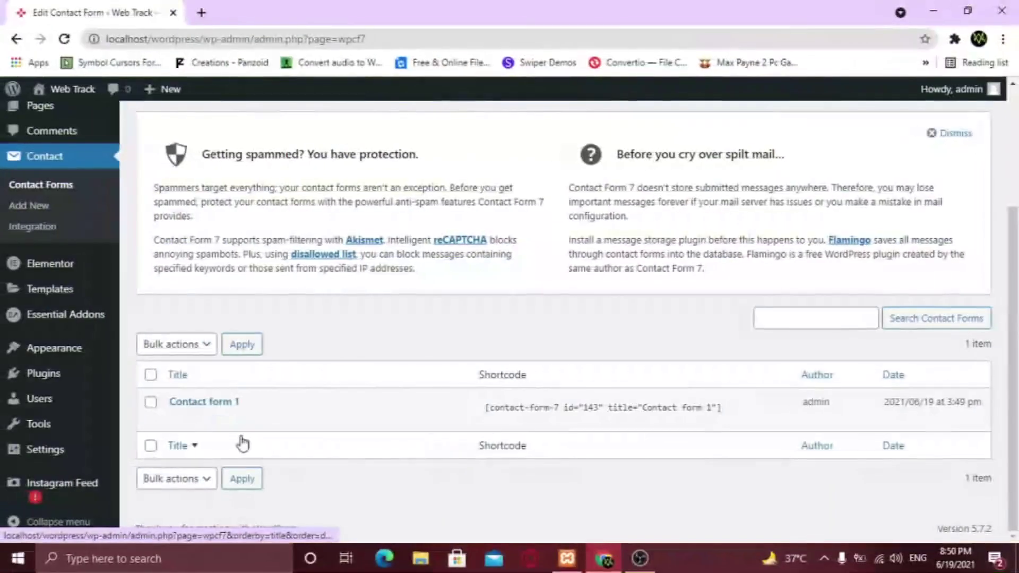
{"action": "mouse_move", "coordinate": [200, 425]}
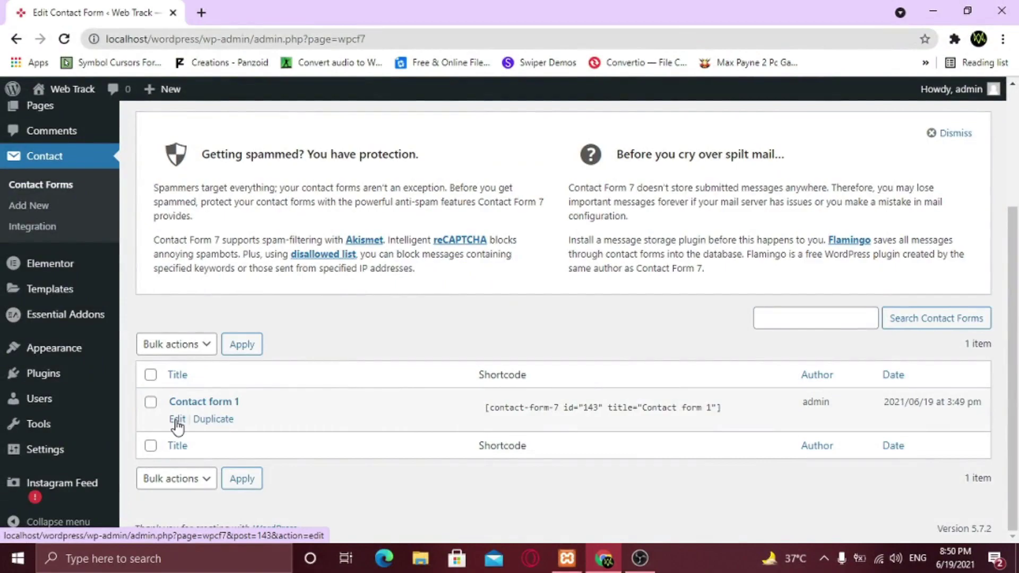
Copy the full shortcode of Contact form 1 from its edit screen
{"action": "left_click", "coordinate": [178, 421]}
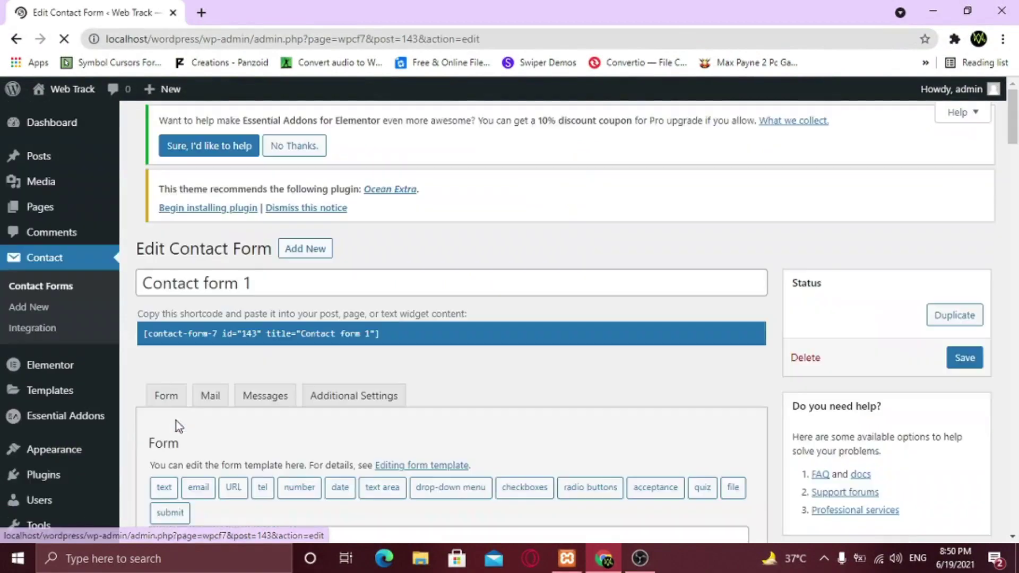
{"action": "scroll", "coordinate": [394, 419], "scroll_direction": "down", "scroll_amount": 1}
{"action": "scroll", "coordinate": [391, 420], "scroll_direction": "down", "scroll_amount": 5}
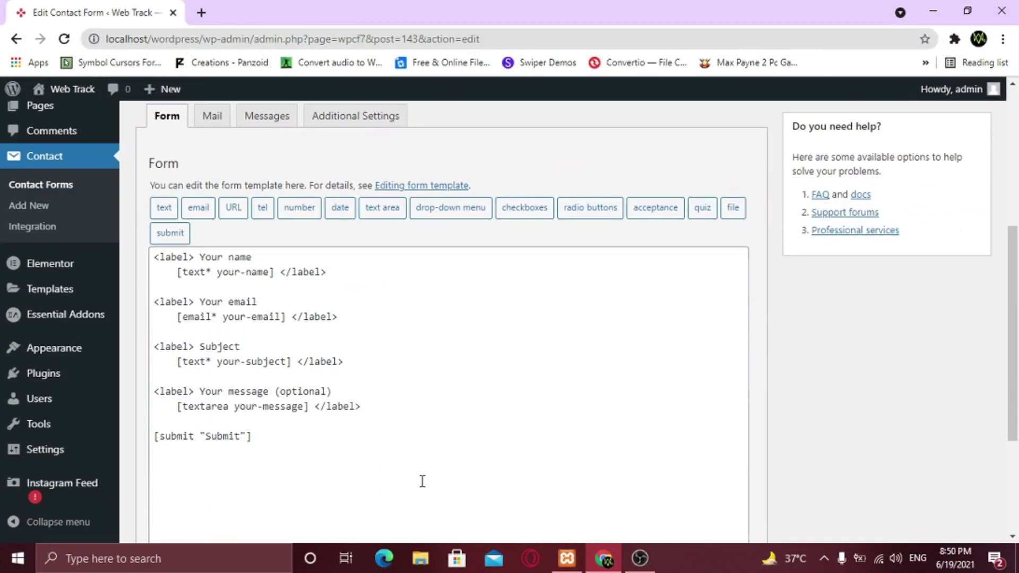
{"action": "scroll", "coordinate": [455, 478], "scroll_direction": "down", "scroll_amount": 3}
{"action": "scroll", "coordinate": [457, 482], "scroll_direction": "up", "scroll_amount": 6}
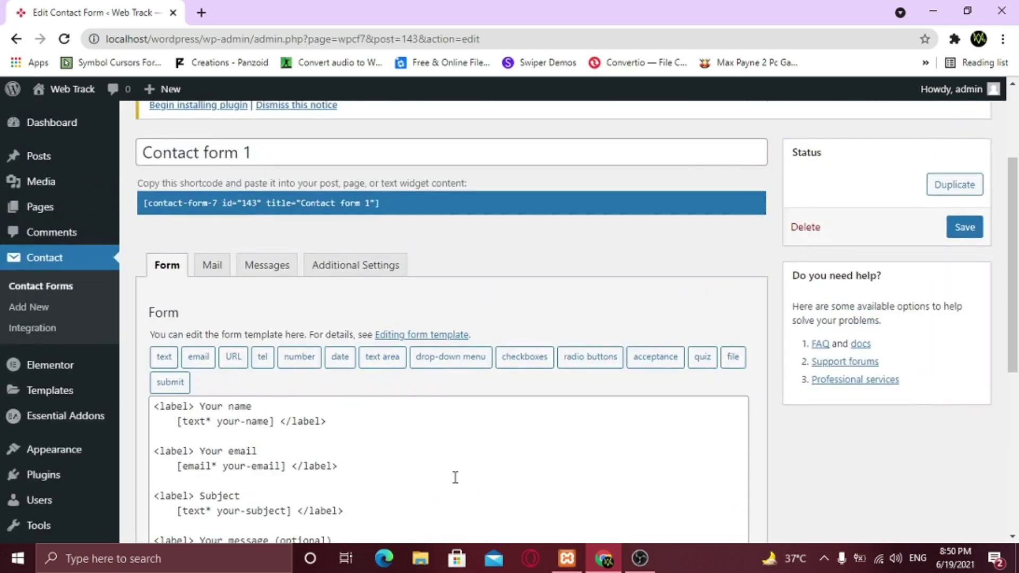
{"action": "left_click", "coordinate": [362, 203]}
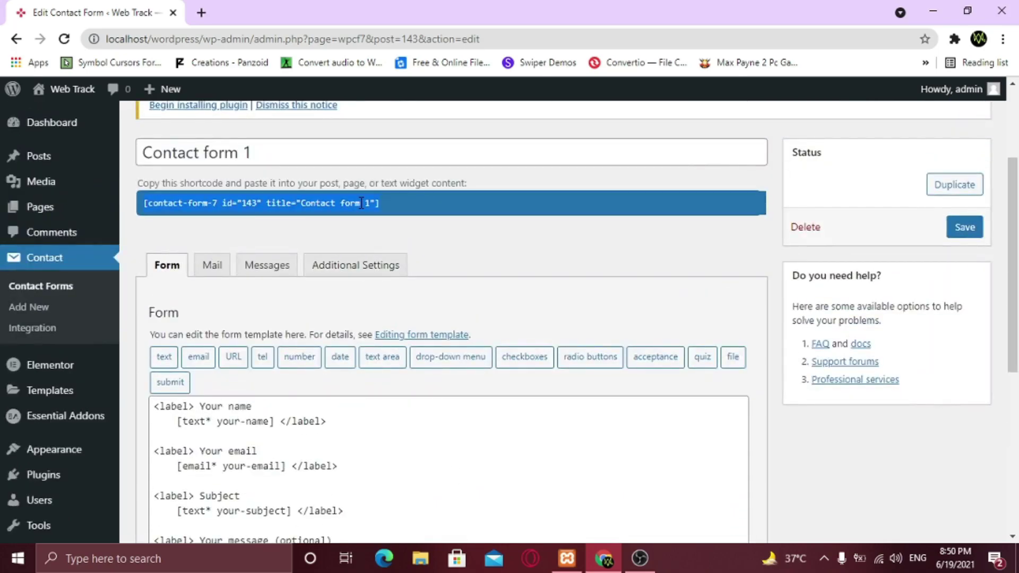
{"action": "right_click", "coordinate": [362, 203]}
{"action": "left_click", "coordinate": [394, 211]}
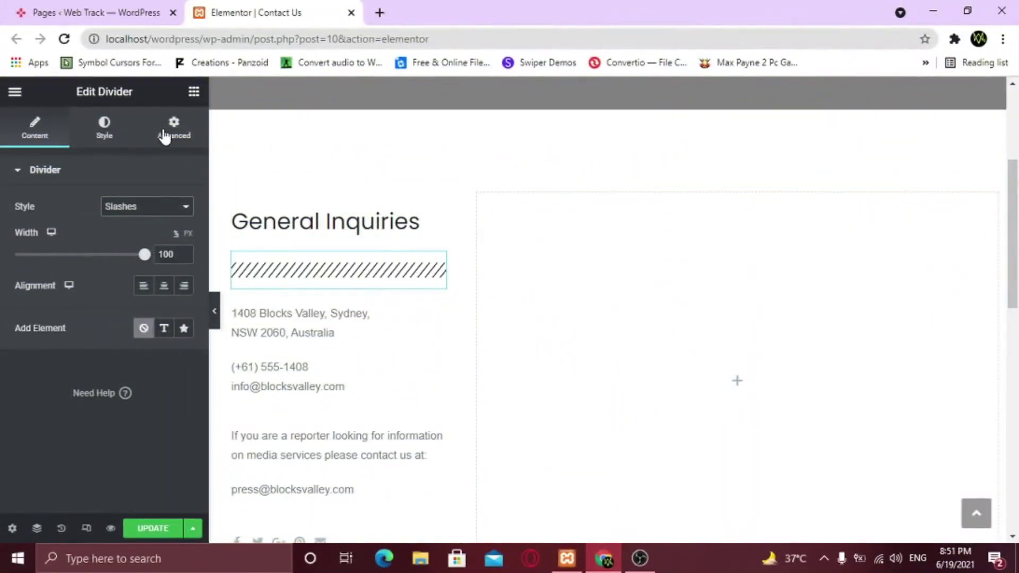
Add a Contact Form 7 widget showing Contact form 1 to the right column beside General Inquiries
{"action": "left_click", "coordinate": [194, 94]}
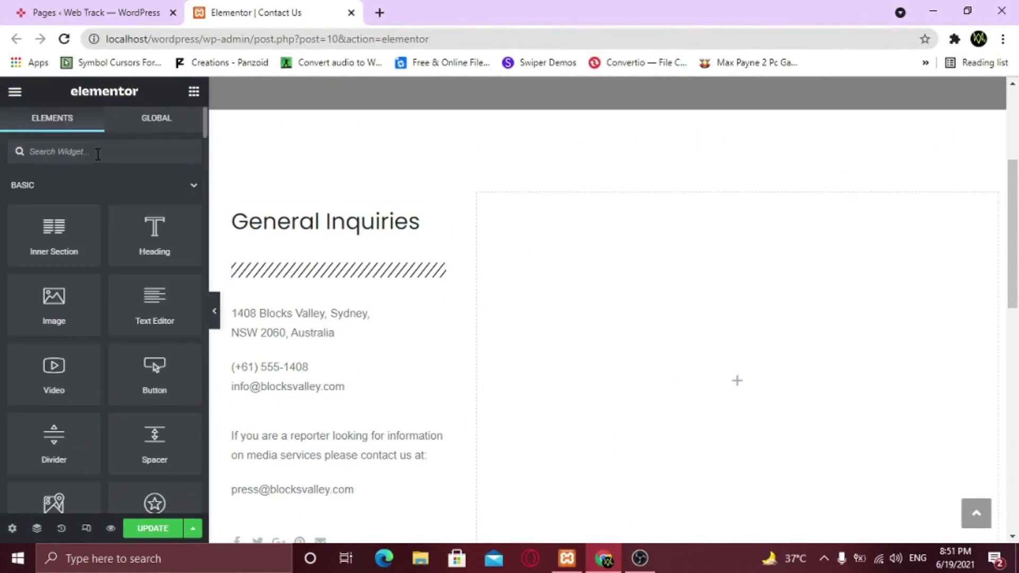
{"action": "type", "text": "form"}
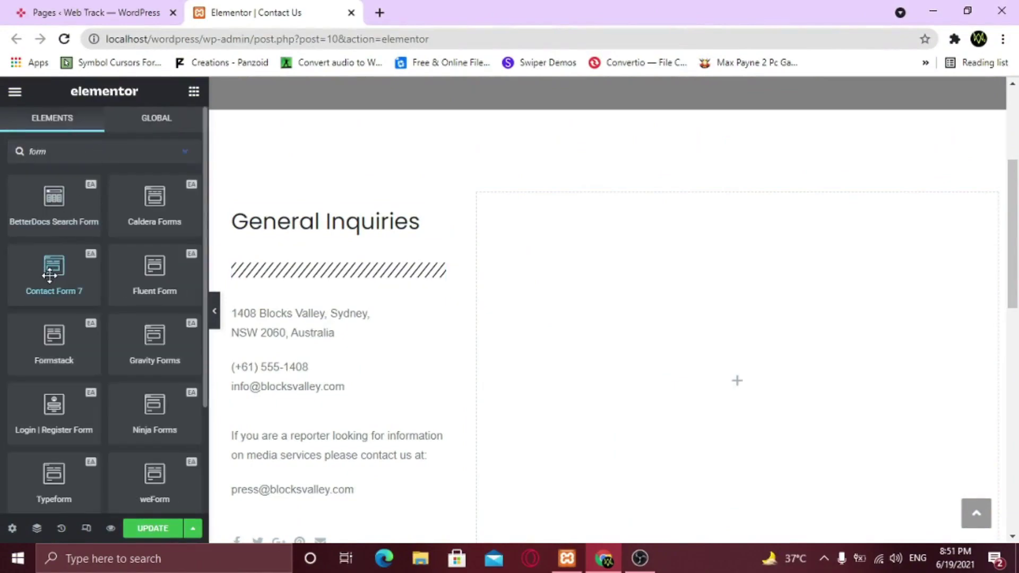
{"action": "left_click_drag", "start_coordinate": [50, 275], "coordinate": [670, 289]}
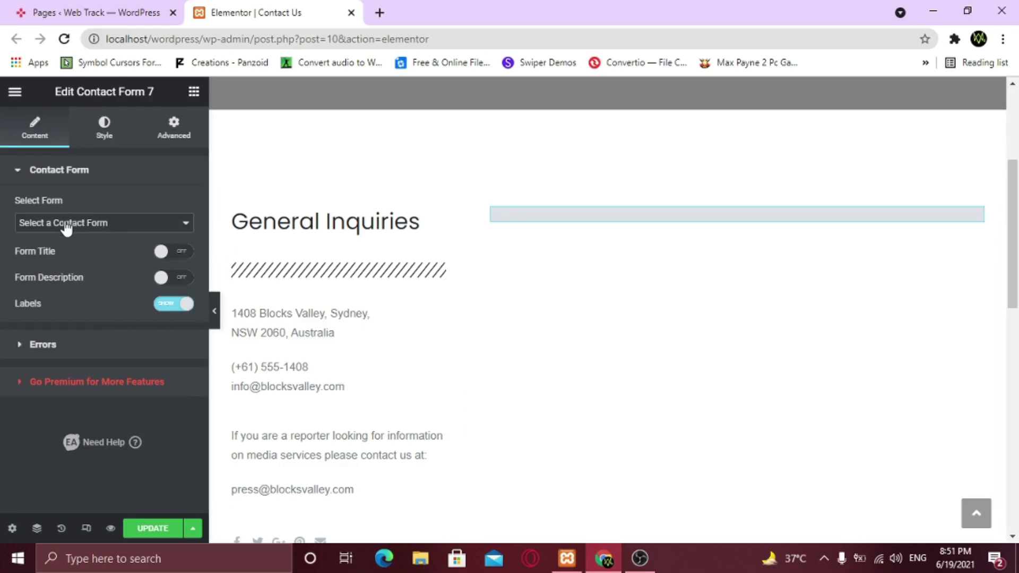
{"action": "left_click", "coordinate": [100, 226]}
{"action": "left_click", "coordinate": [86, 249]}
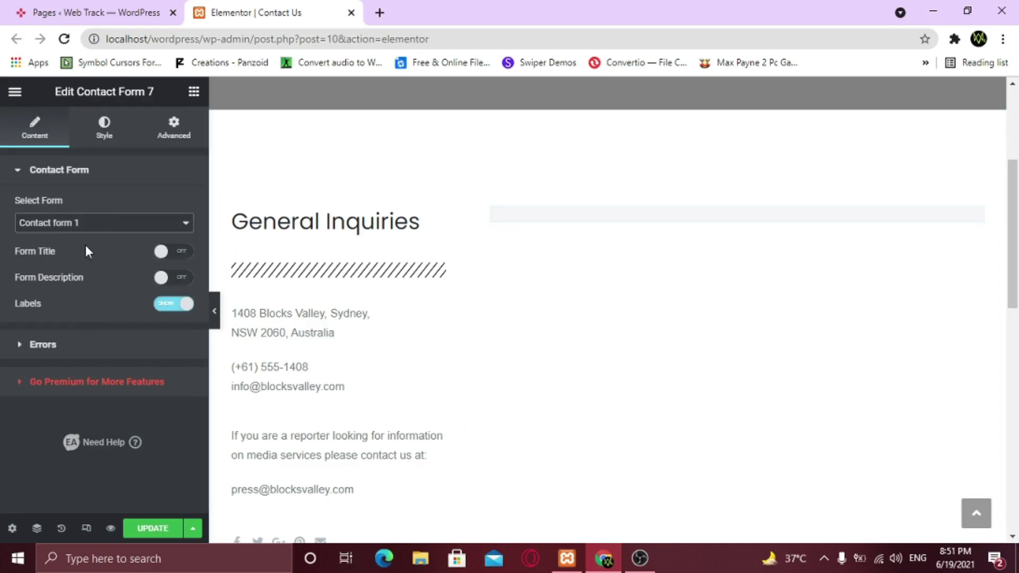
{"action": "scroll", "coordinate": [572, 346], "scroll_direction": "down", "scroll_amount": 1}
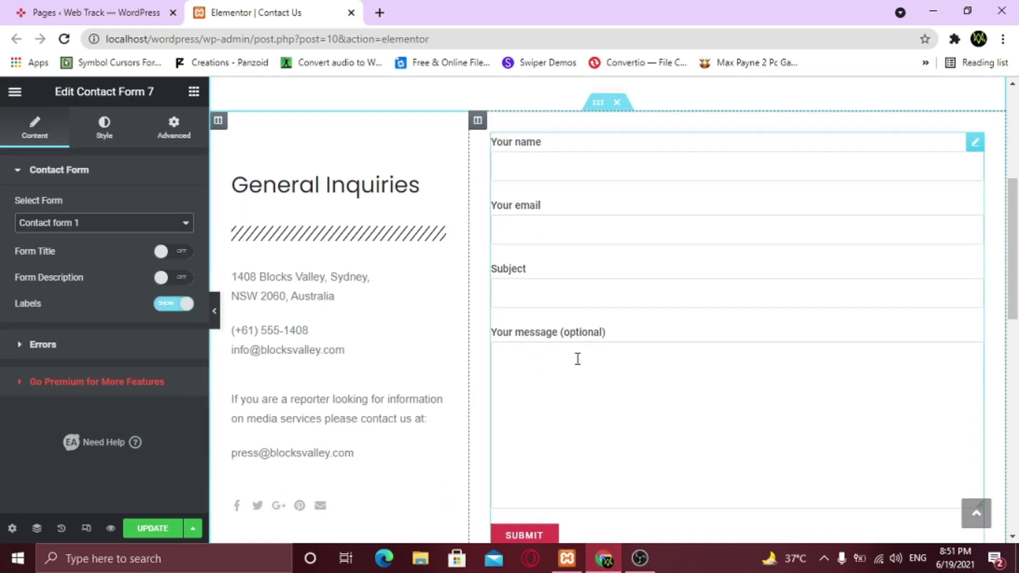
{"action": "scroll", "coordinate": [575, 392], "scroll_direction": "down", "scroll_amount": 1}
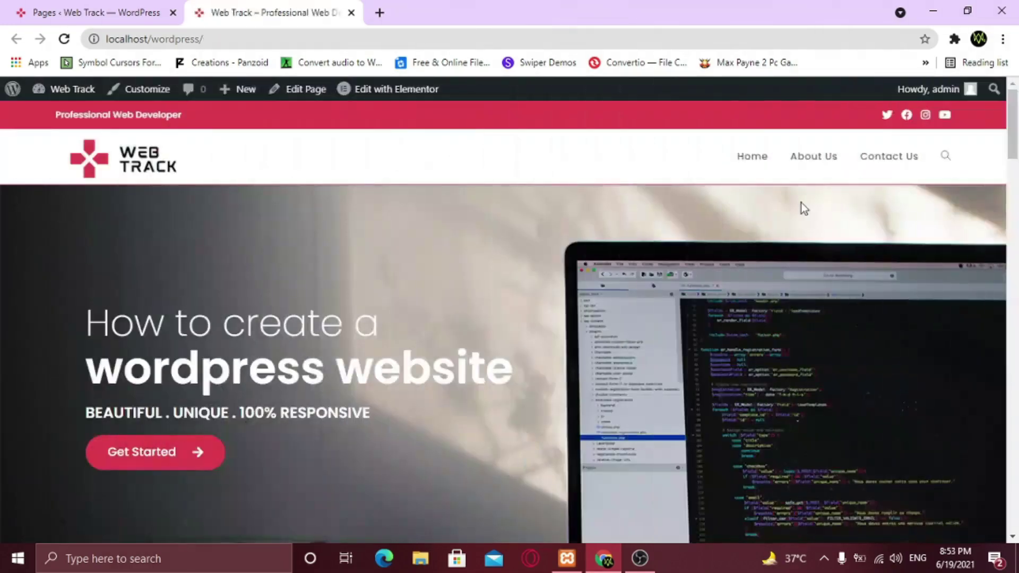
{"action": "middle_click", "coordinate": [802, 205]}
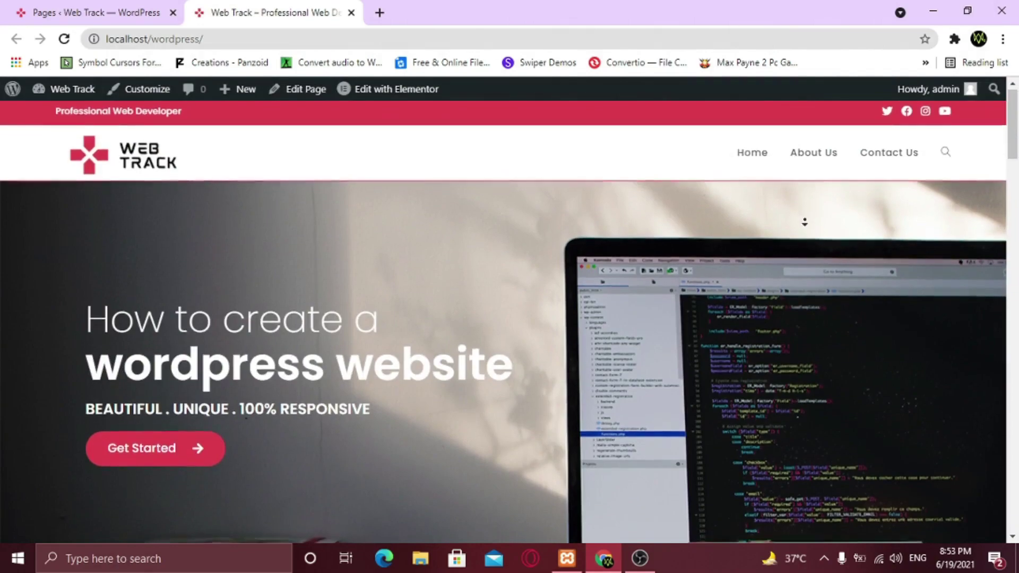